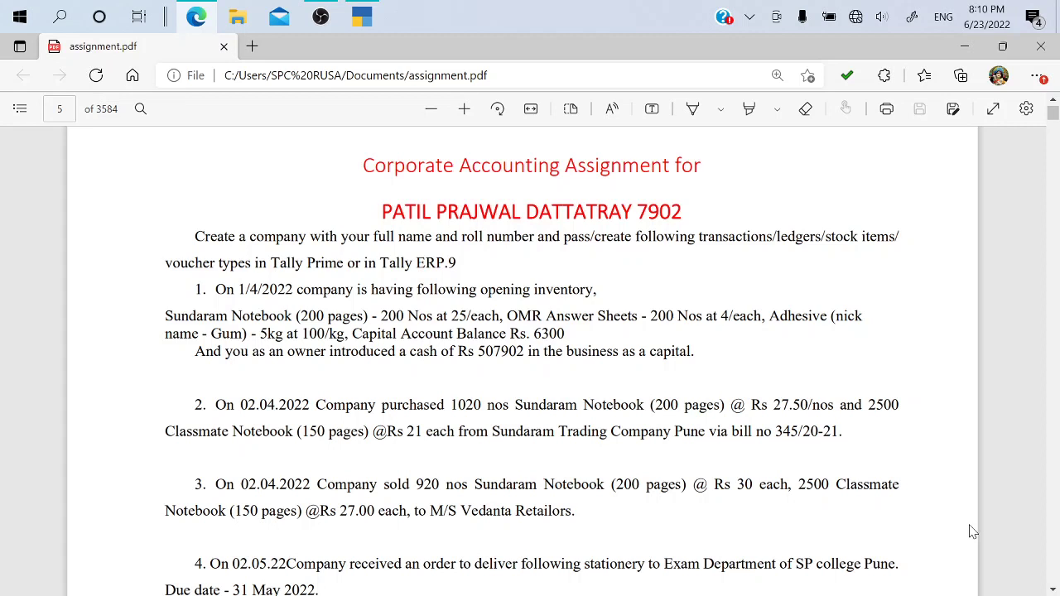
Review the opening stock and capital details in assignment.pdf, then return to TallyPrime
key("alt+Tab")
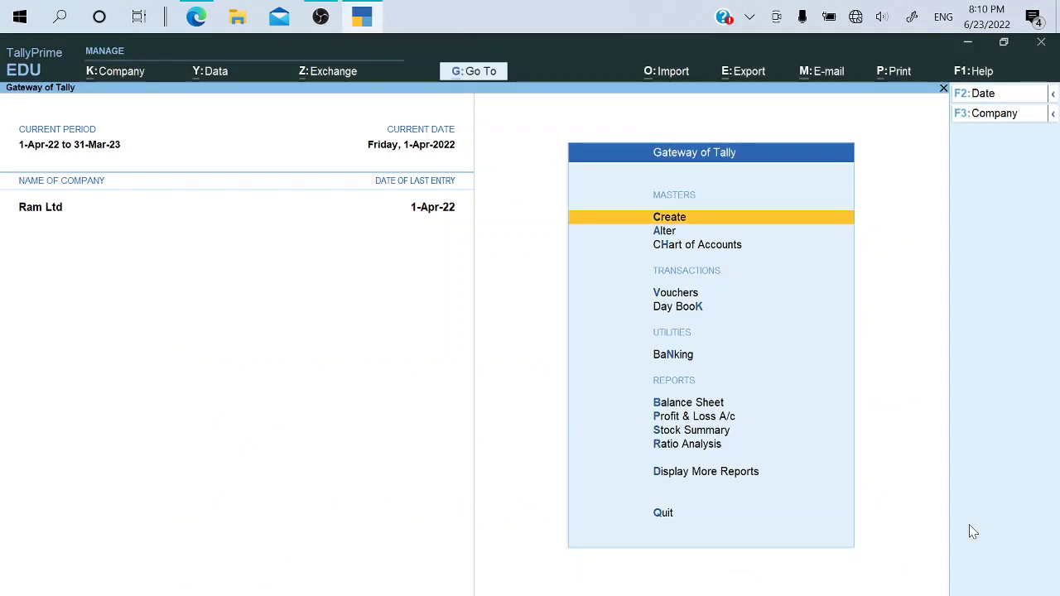
key("alt+Tab")
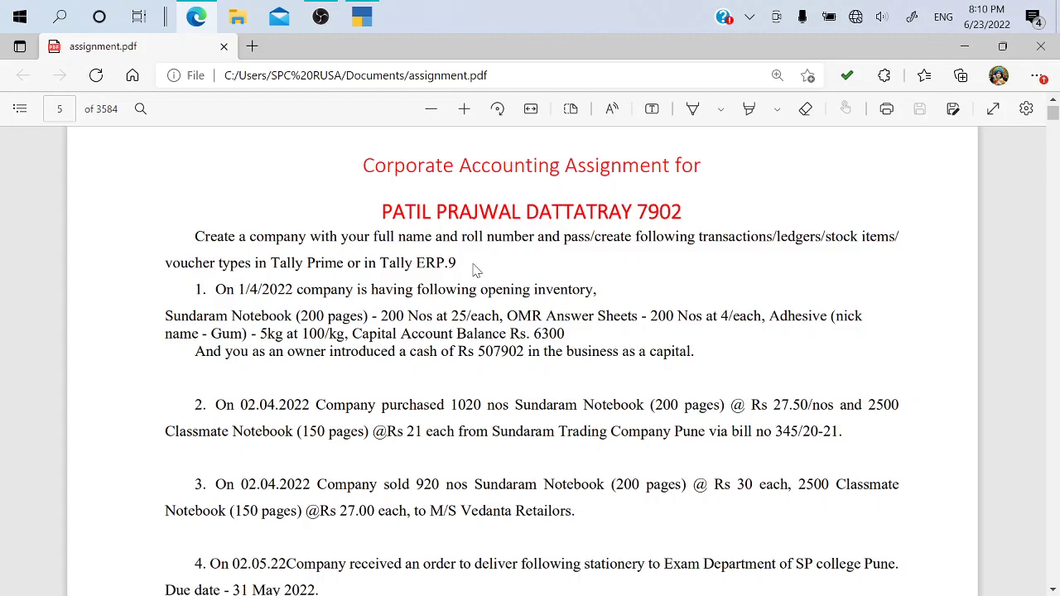
key("alt+Tab")
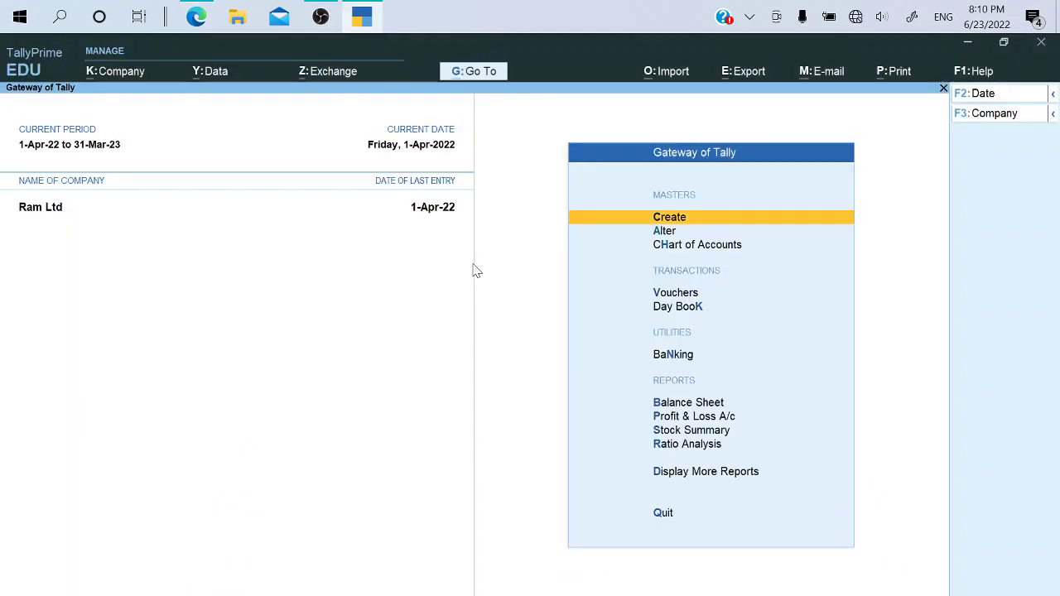
Start a new company named with the student's name and roll number copied from the assignment PDF
left_click(979, 118)
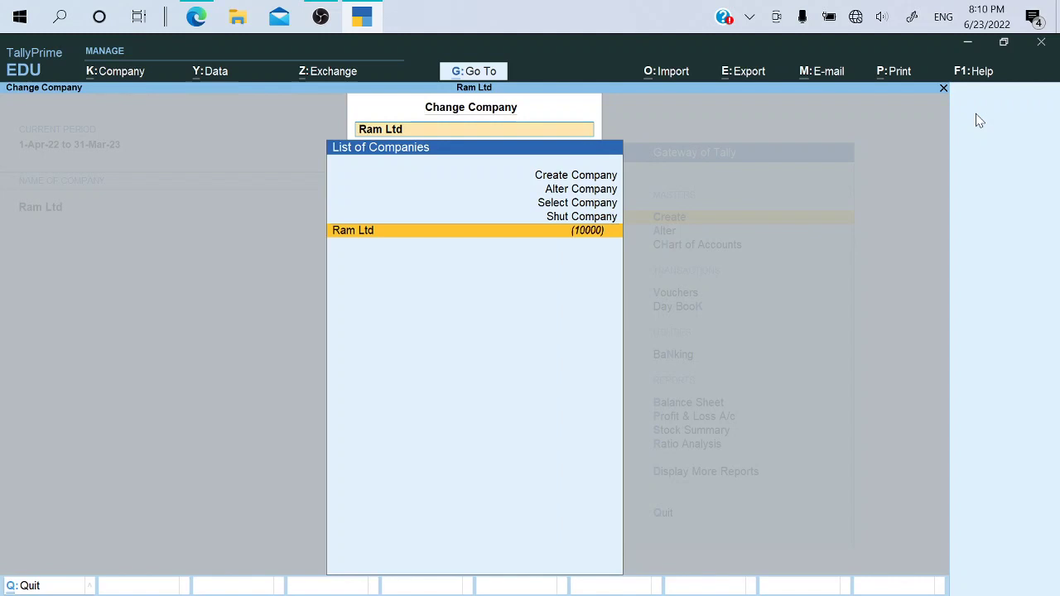
key("Up")
key("Up")
key("Up")
key("Up")
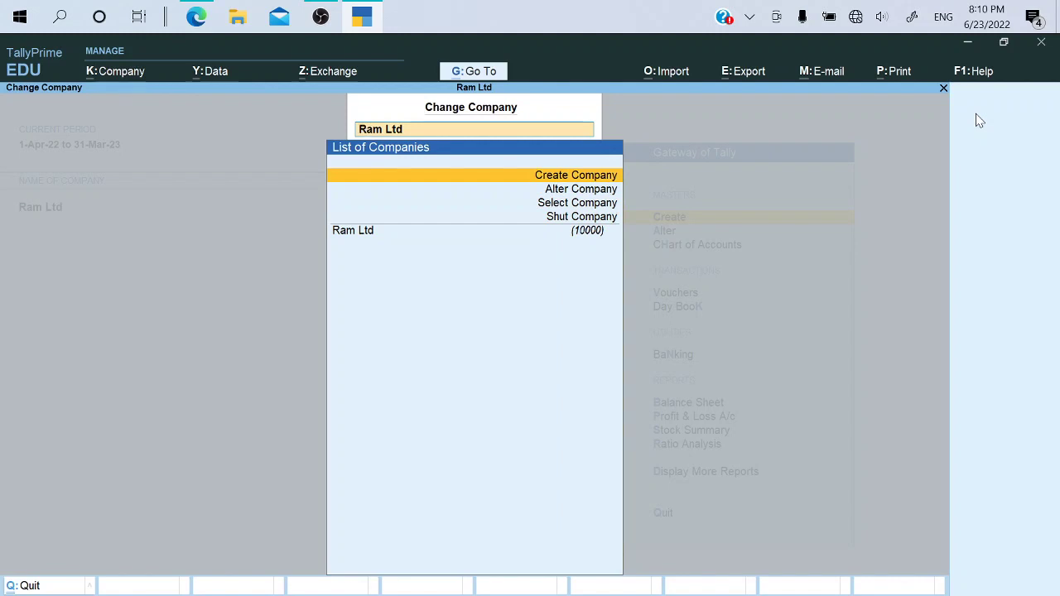
key("Return")
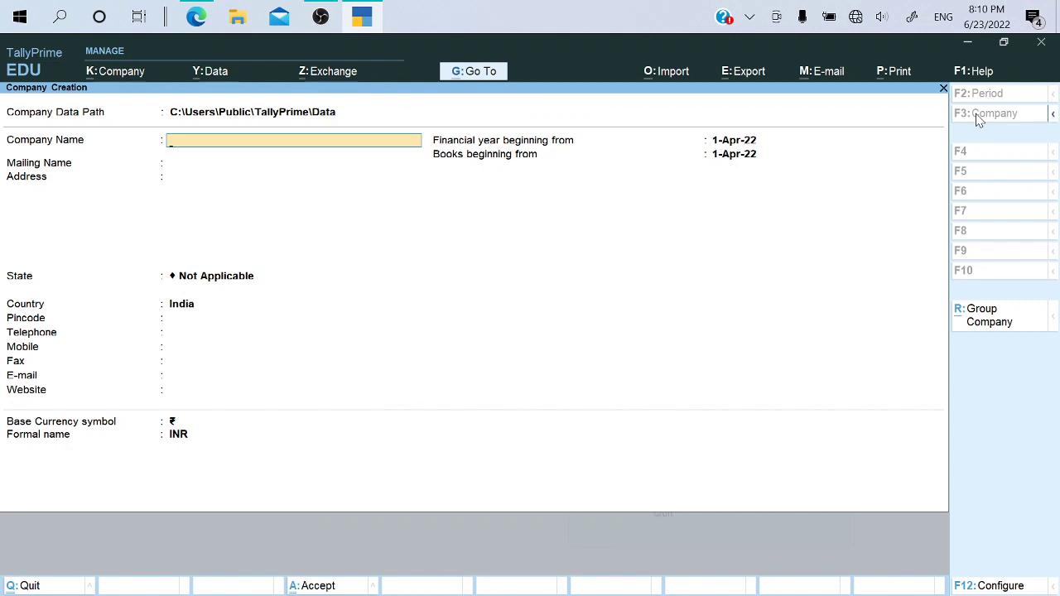
key("alt+Tab")
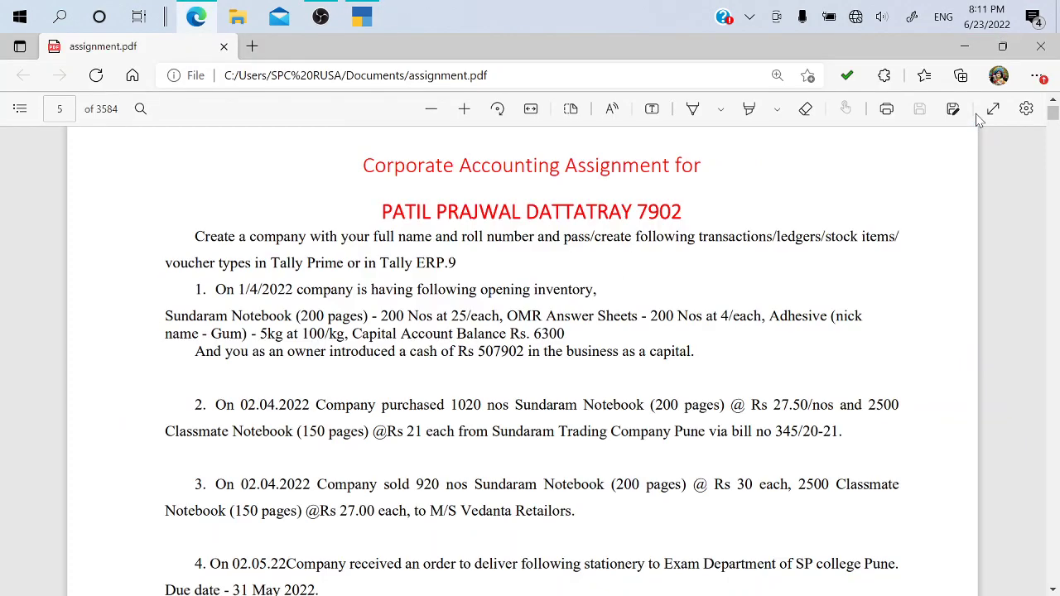
key("alt+Tab")
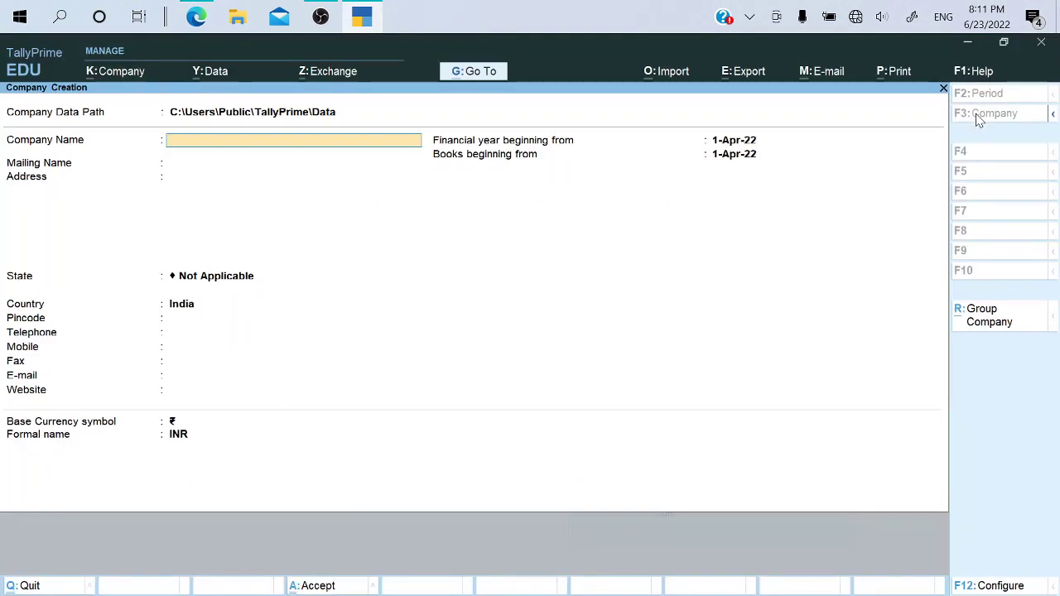
key("alt+Tab")
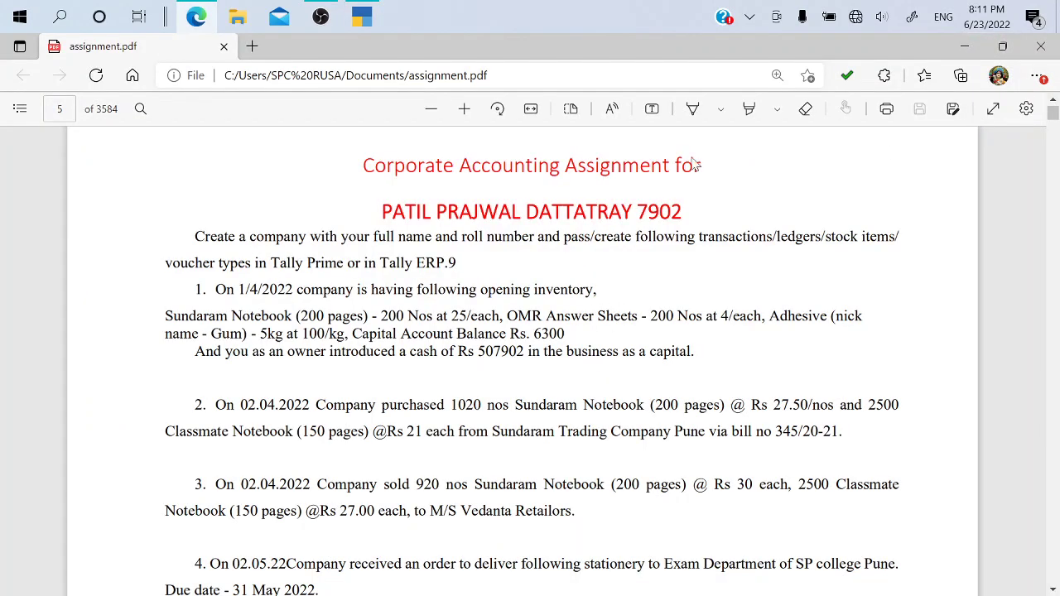
left_click_drag(381, 212, 682, 212)
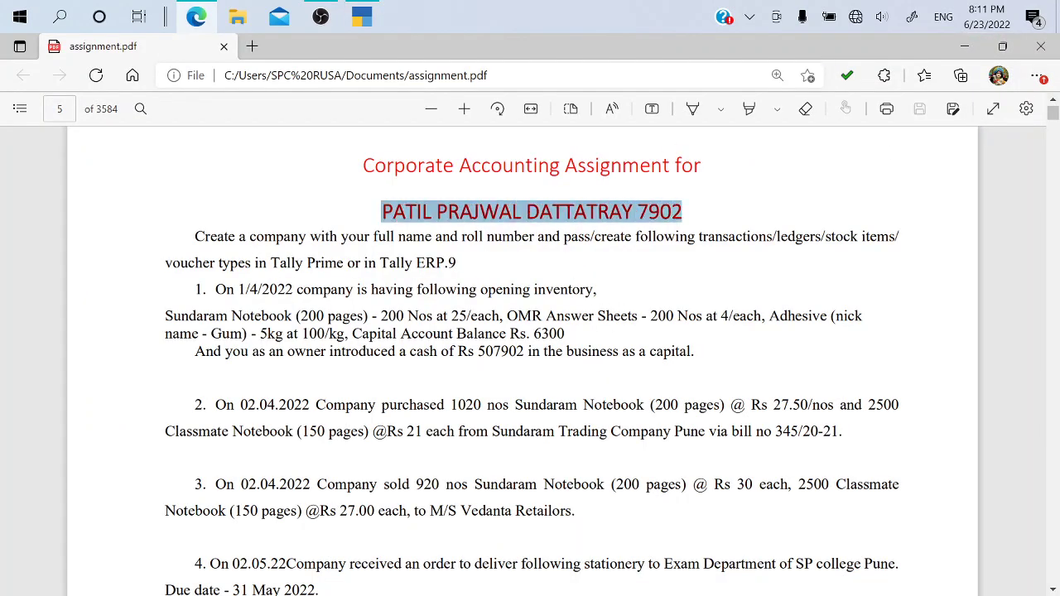
key("ctrl+c")
key("alt+Tab")
key("ctrl+v")
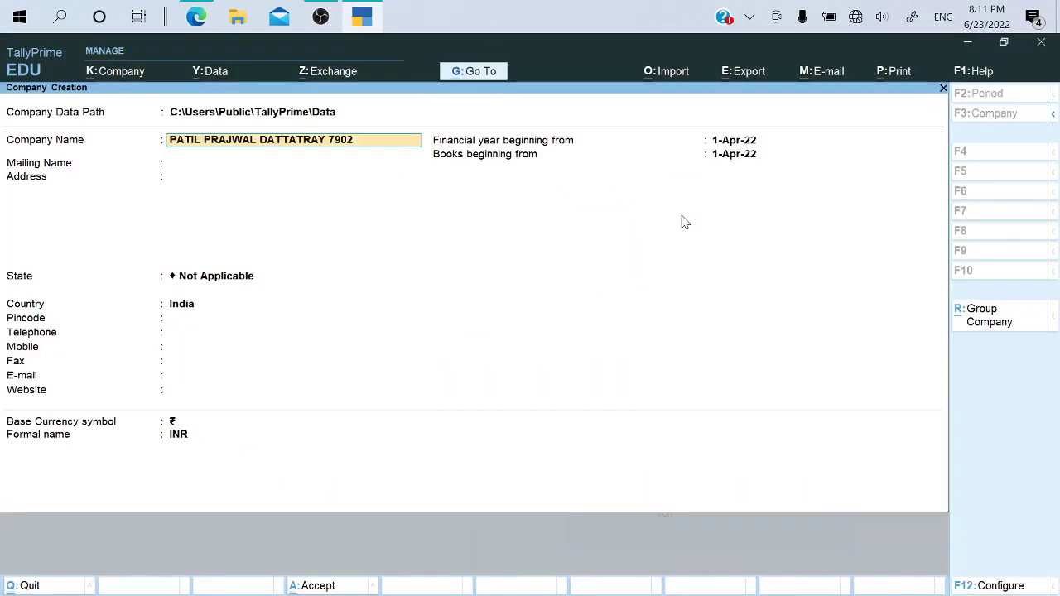
key("Return")
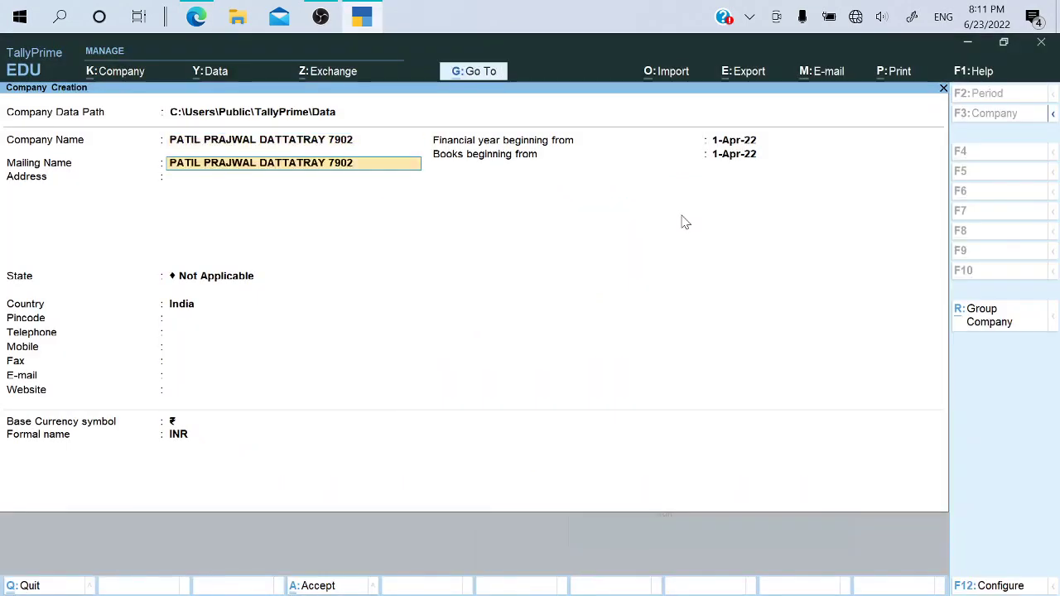
Enter address Pune, state Maharashtra and pincode 411030, keeping books from 1-Apr-22
key("Return")
type("Pune")
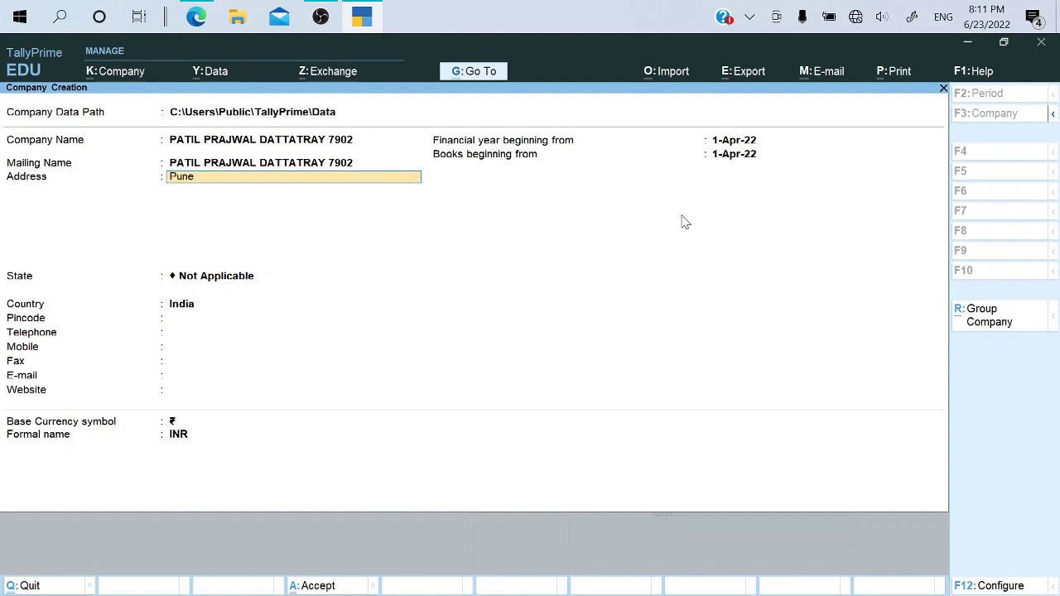
key("Return")
key("Return")
type("Ma")
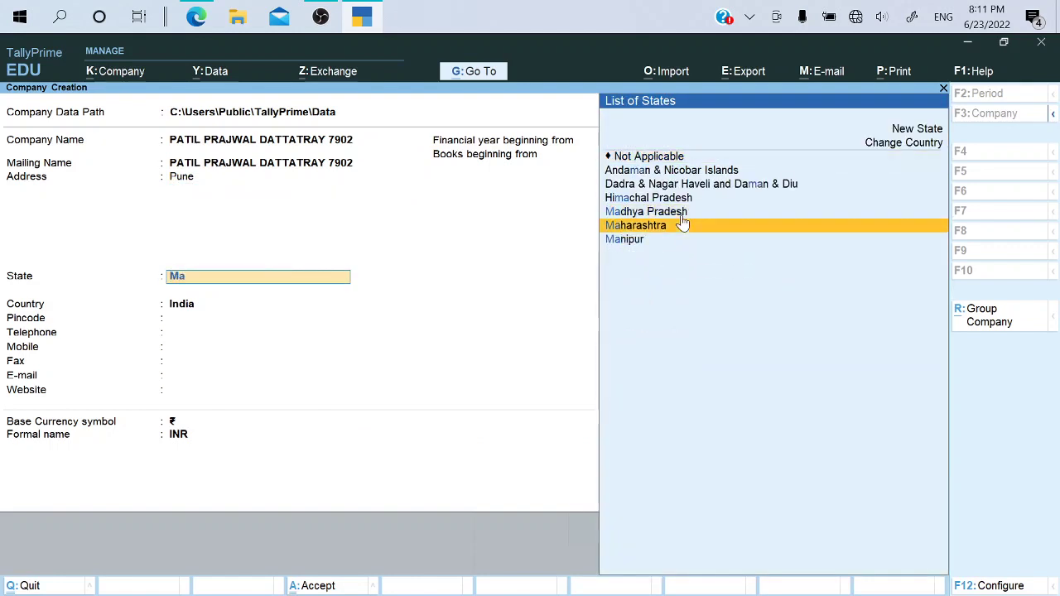
left_click(681, 226)
type("4")
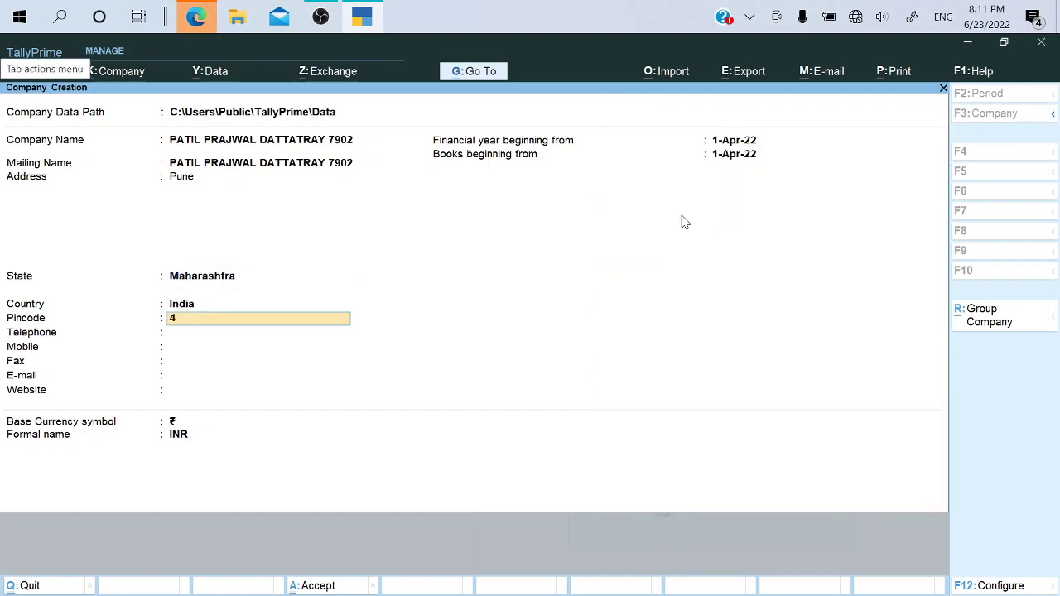
type("11030")
key("Return")
key("Return")
key("Return")
key("Return")
key("Return")
key("Return")
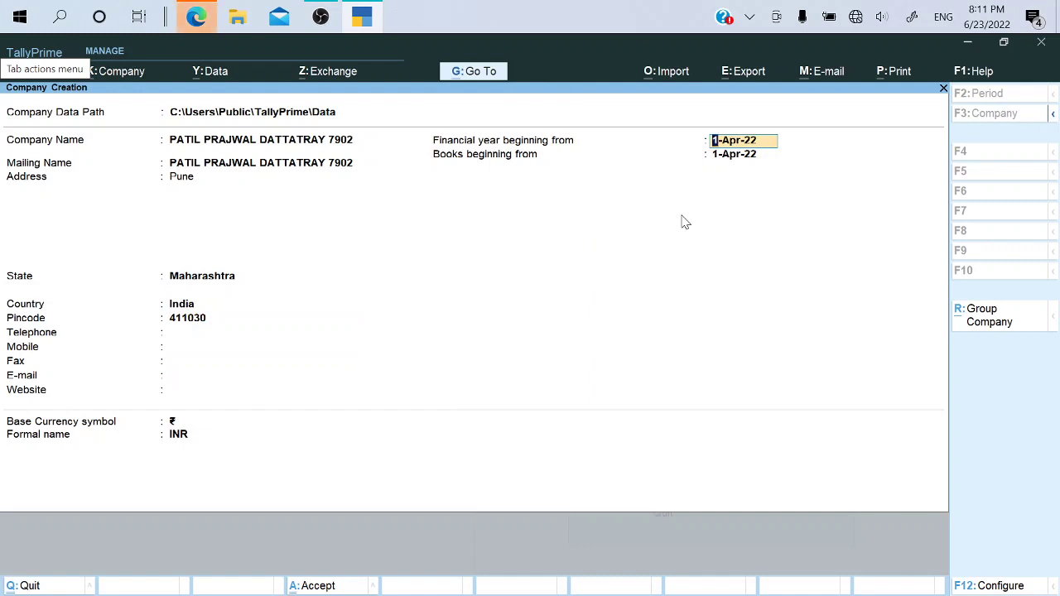
key("Return")
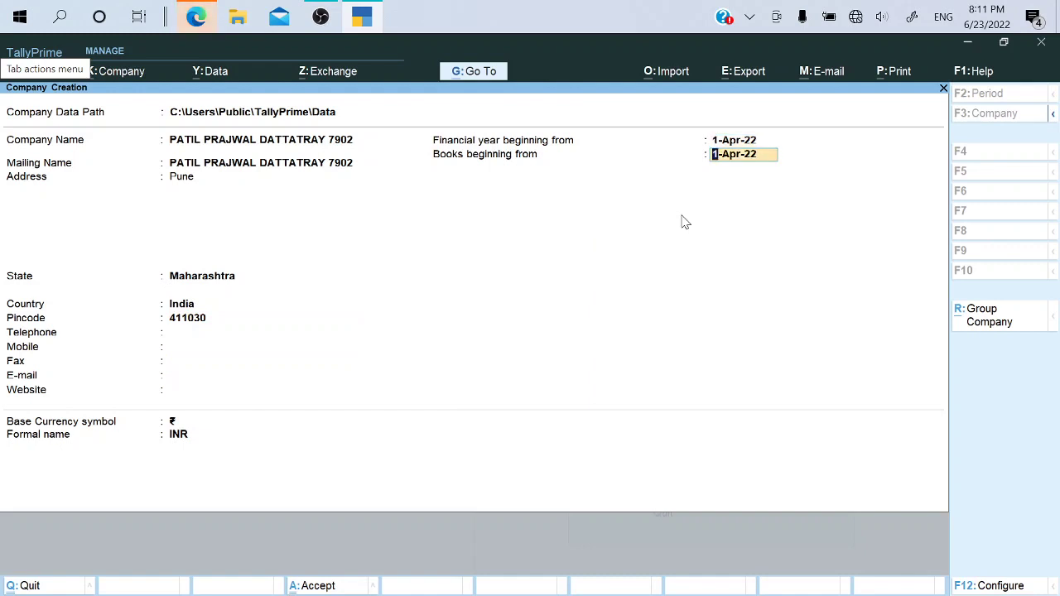
key("Return")
key("Return")
key("Return")
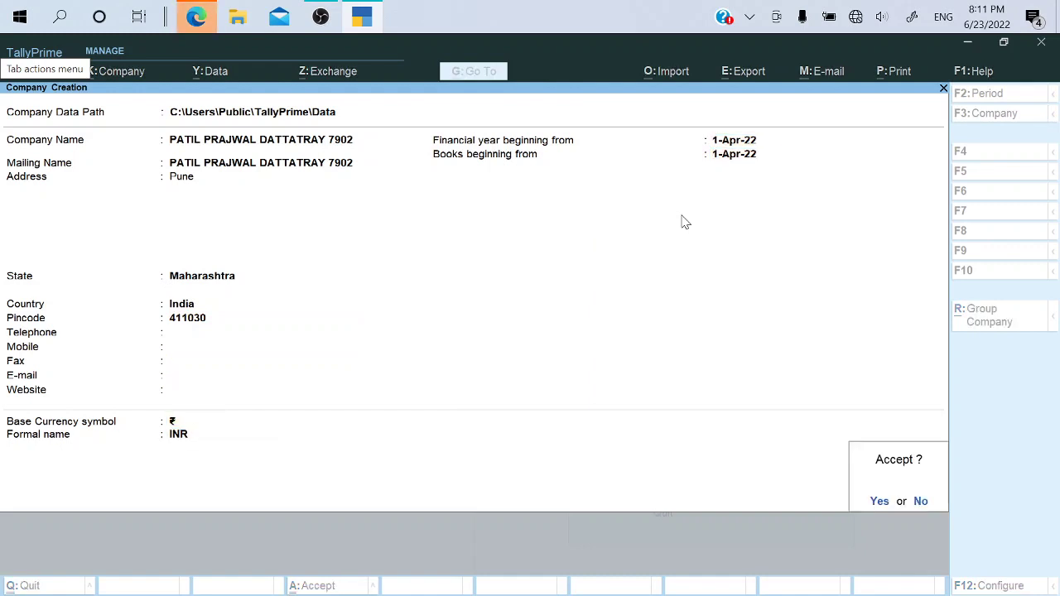
key("Return")
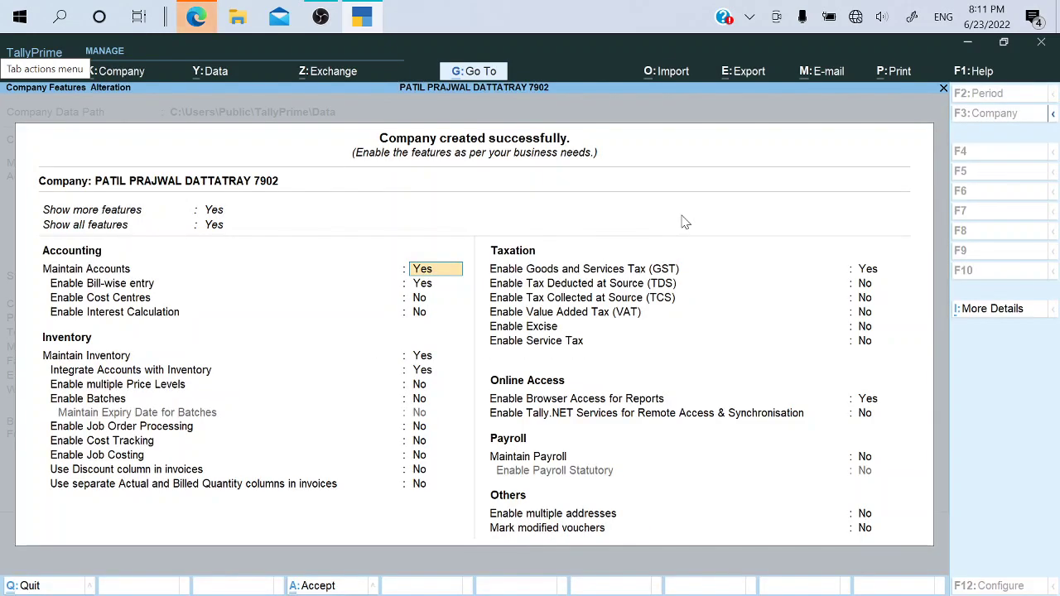
Set Enable GST to No in Company Features, leave the other features unchanged, and accept
key("Return")
key("Return")
key("Return")
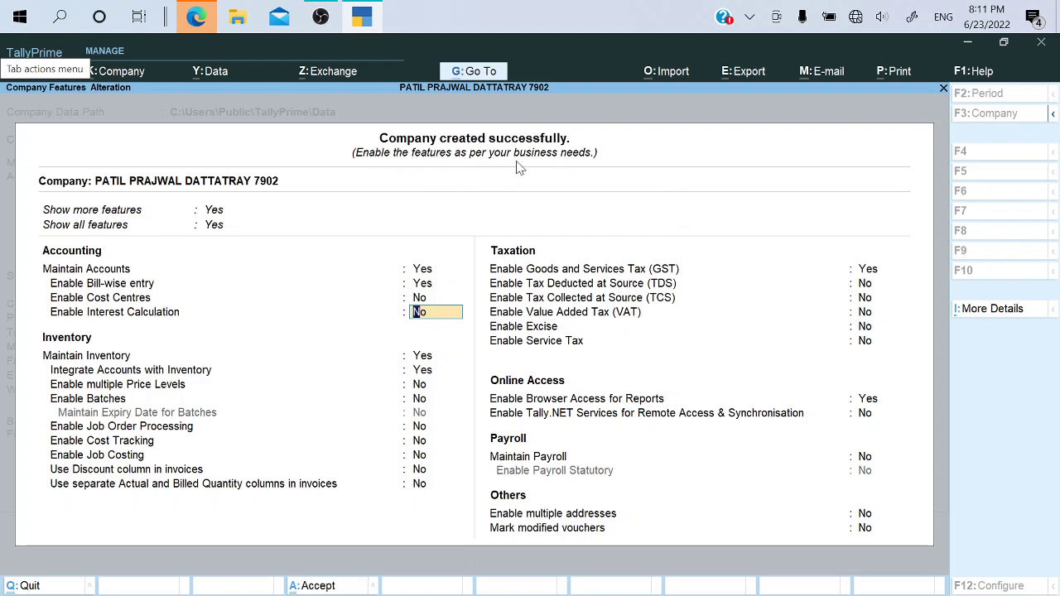
key("Return")
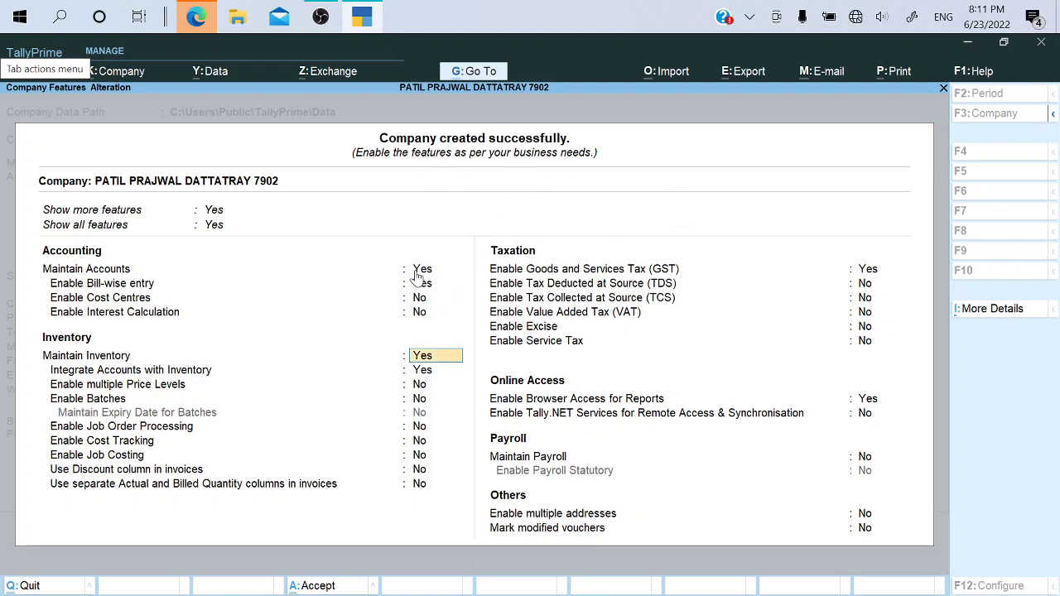
key("Return")
key("Return")
key("Return")
key("Return")
key("Return")
key("Return")
key("Return")
key("Return")
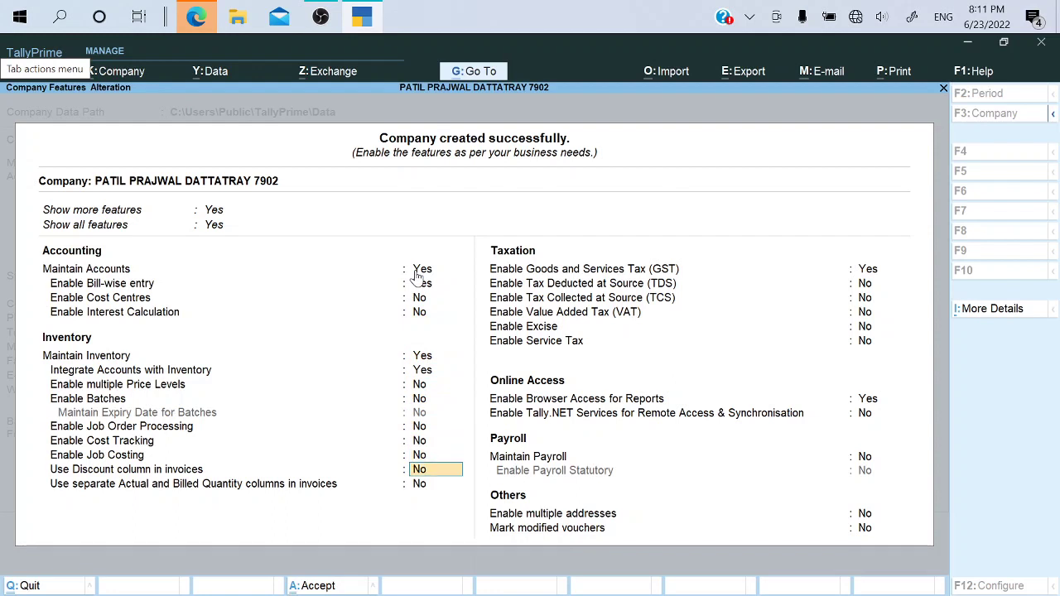
key("Return")
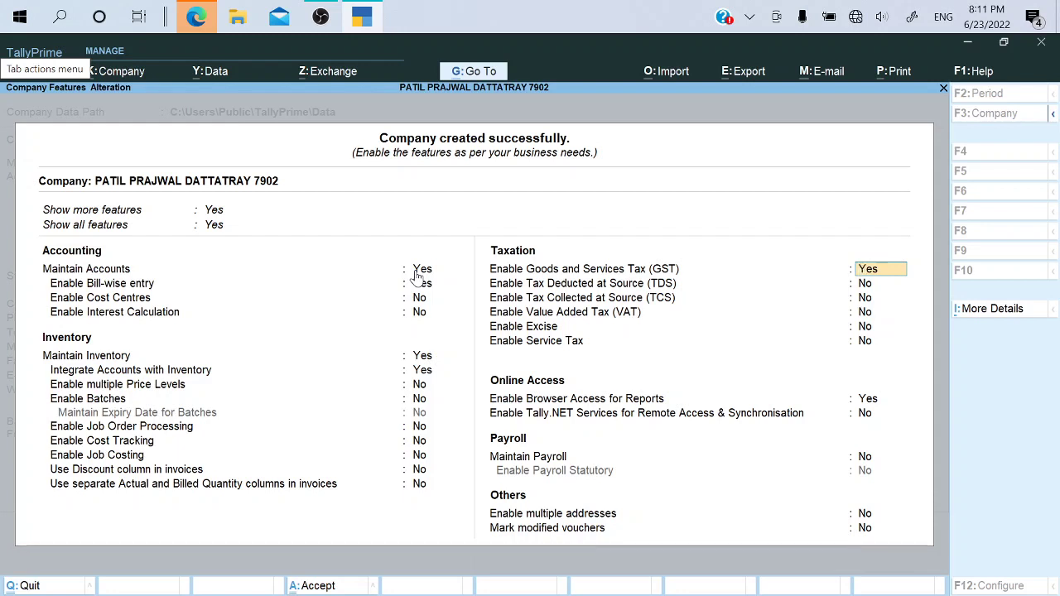
key("n")
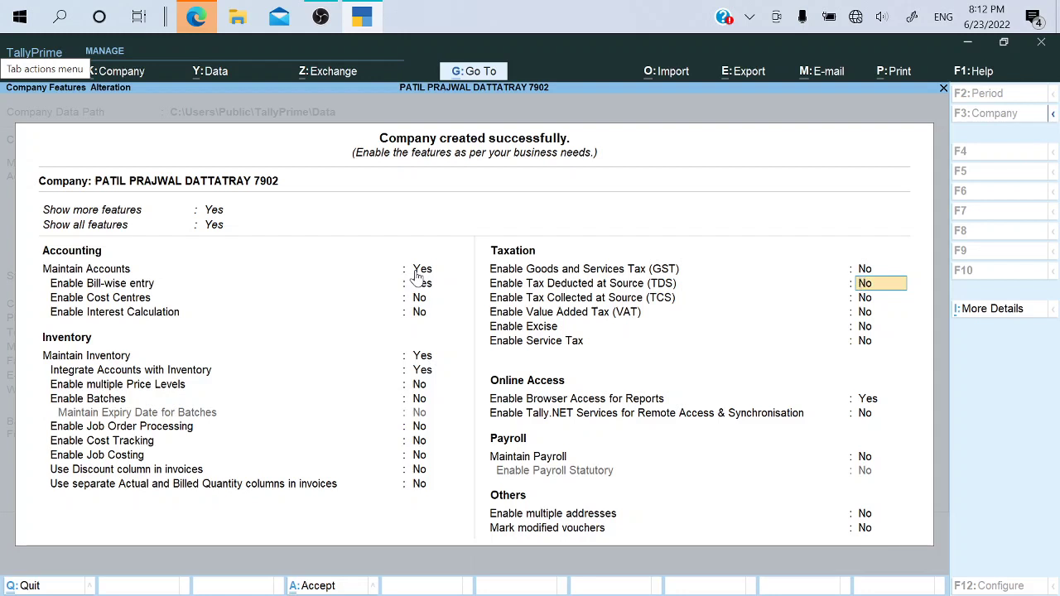
key("Down")
key("Down")
key("Down")
key("Down")
key("Down")
key("Down")
key("Down")
key("Down")
key("Down")
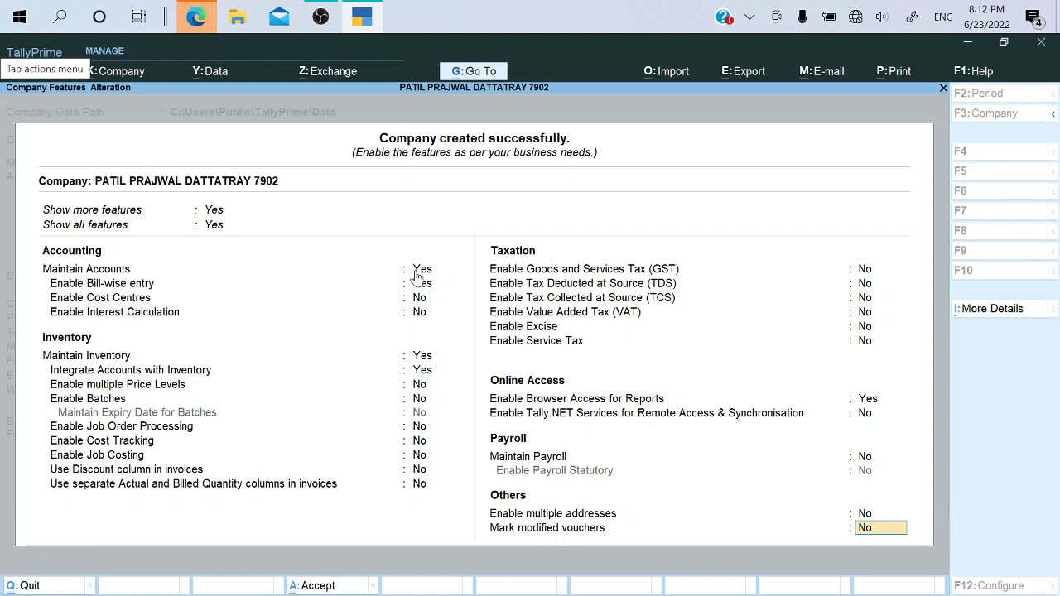
key("Return")
key("Return")
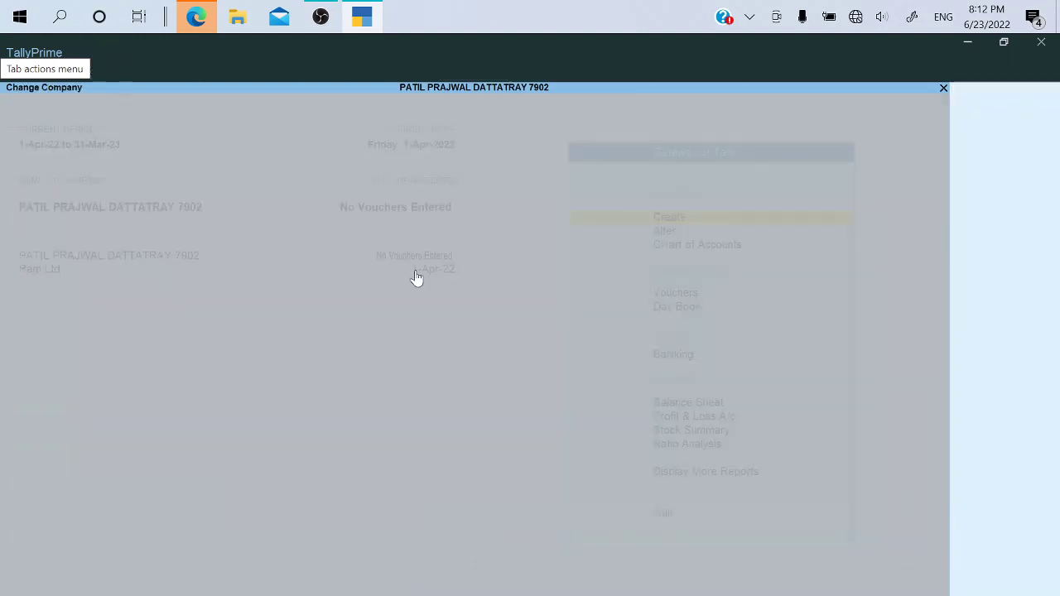
Check the assignment PDF, then open the Stock Item creation form from Create
key("alt+Tab")
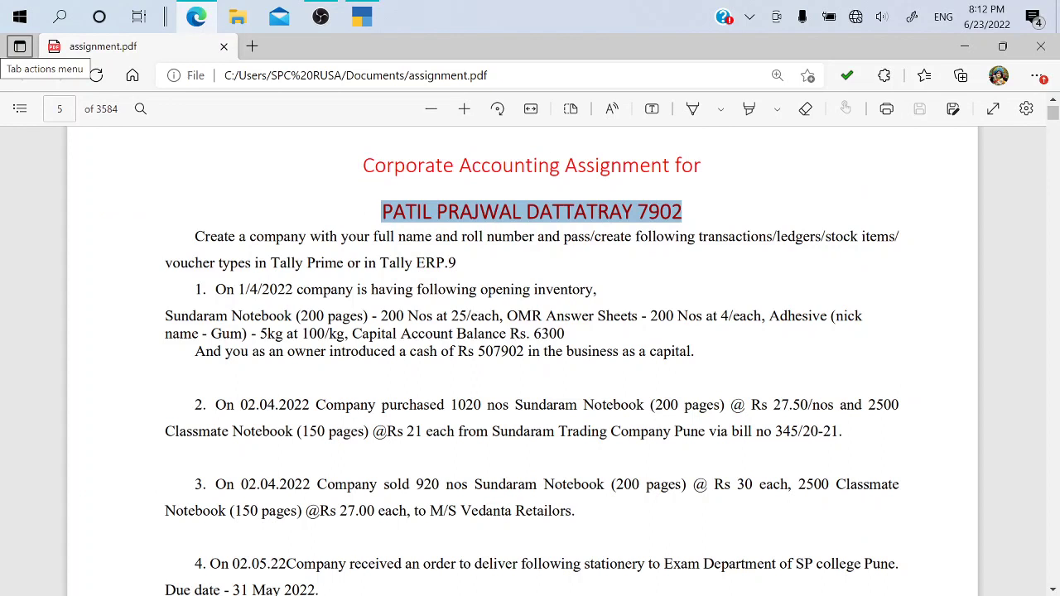
key("alt+Tab")
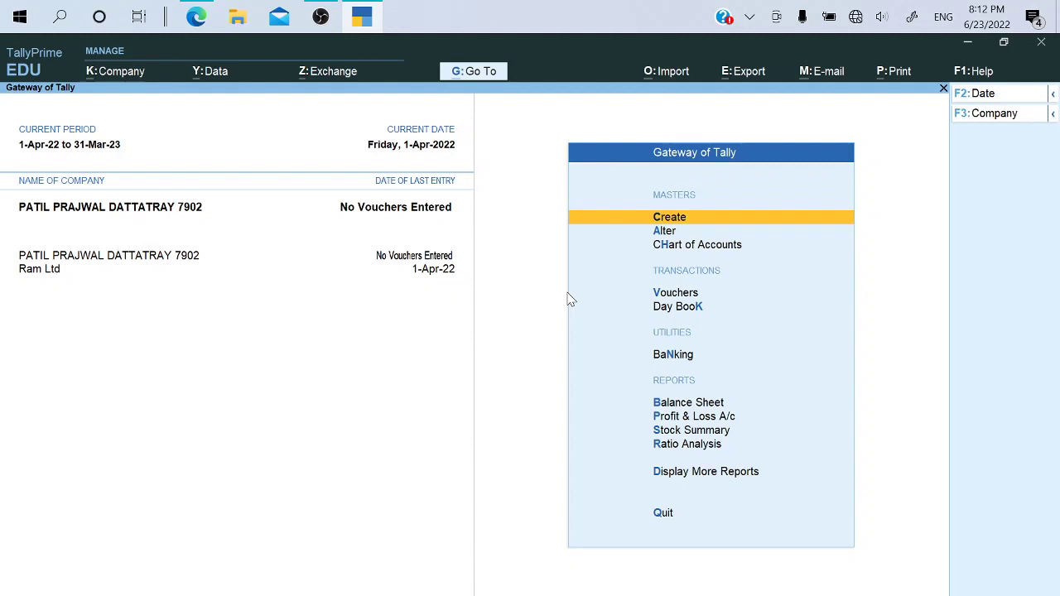
key("Return")
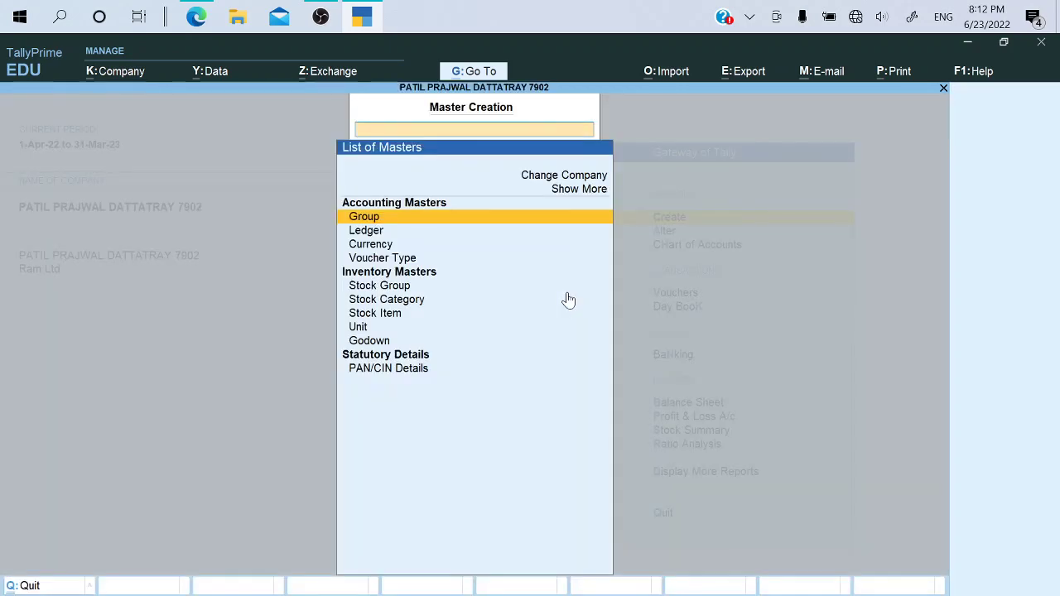
key("Down")
key("Down")
key("Down")
key("Down")
key("Down")
key("Down")
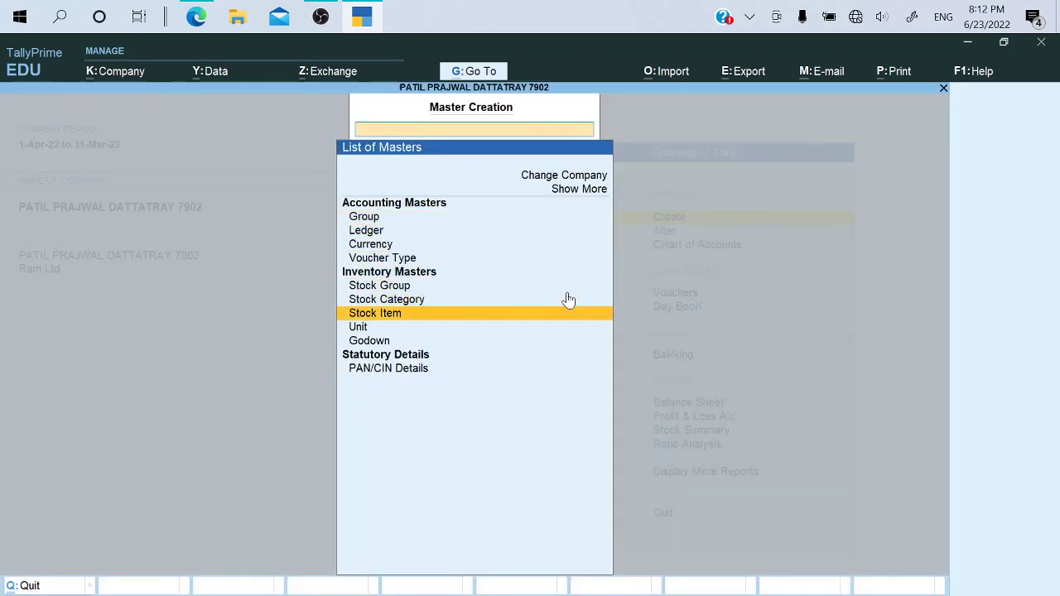
key("Return")
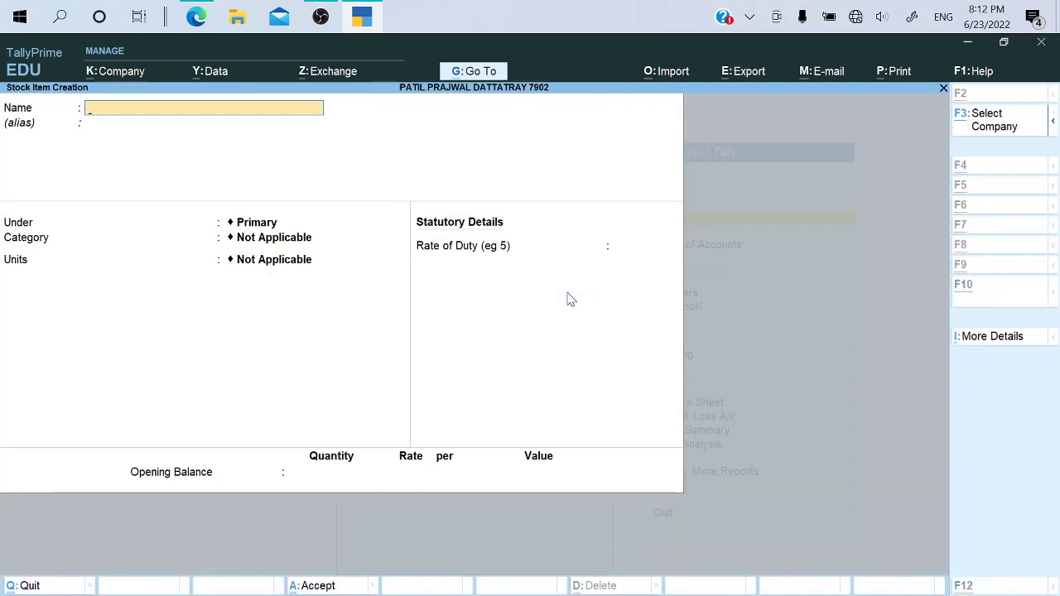
Copy 'Sundaram Notebook (200 pages)' from the PDF and paste it as the stock item name
left_click(196, 16)
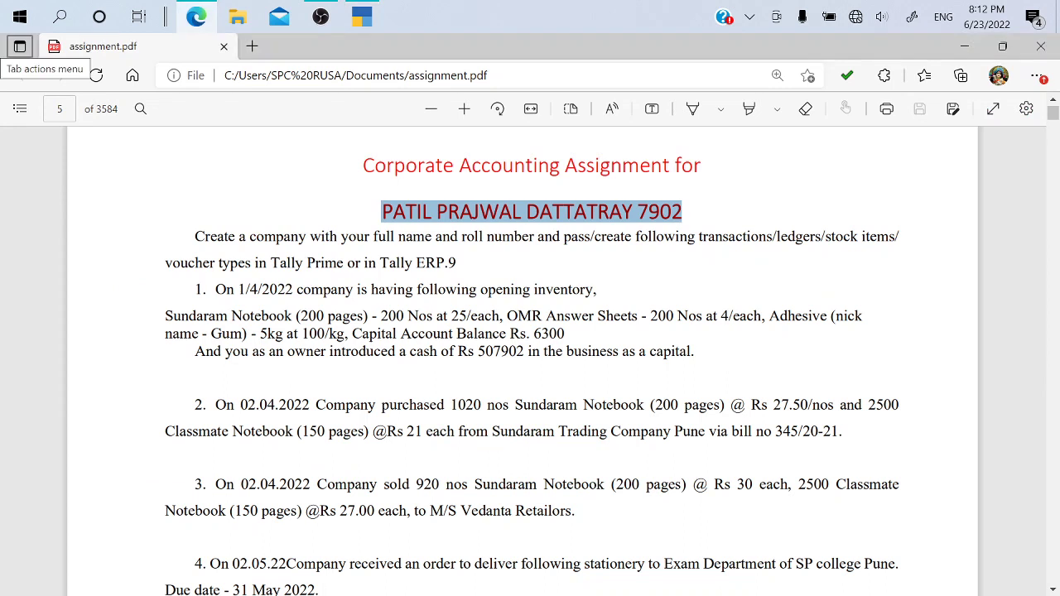
left_click_drag(165, 316, 368, 315)
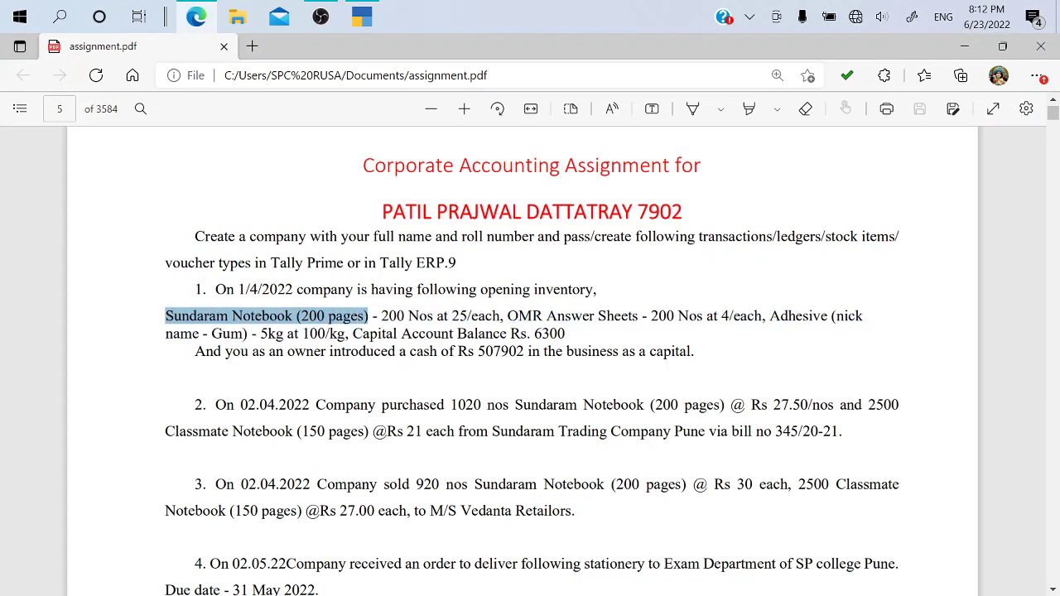
key("ctrl+c")
key("alt+Tab")
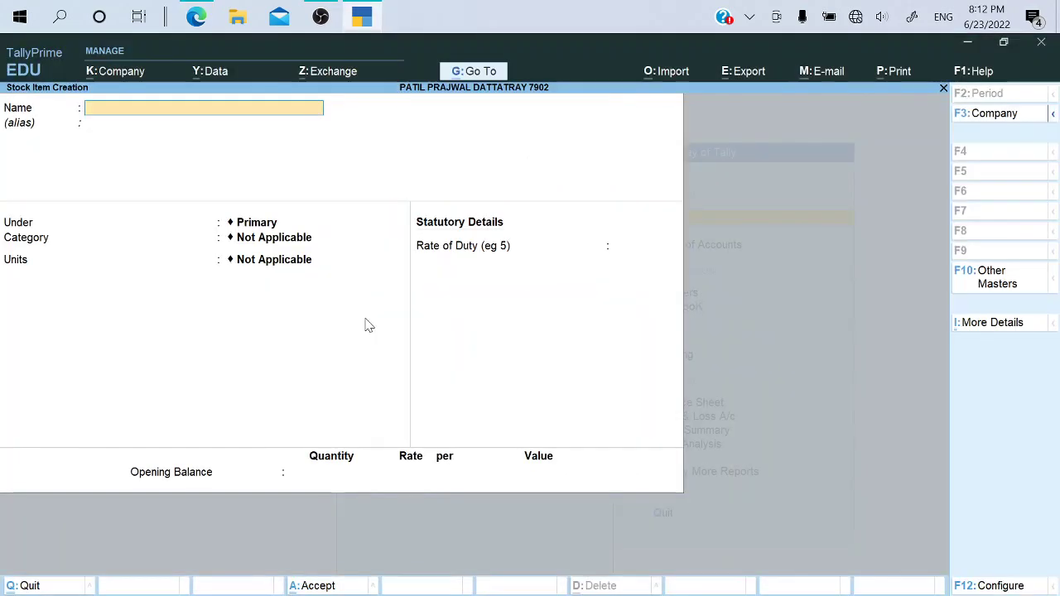
key("ctrl+alt+v")
key("Return")
key("Return")
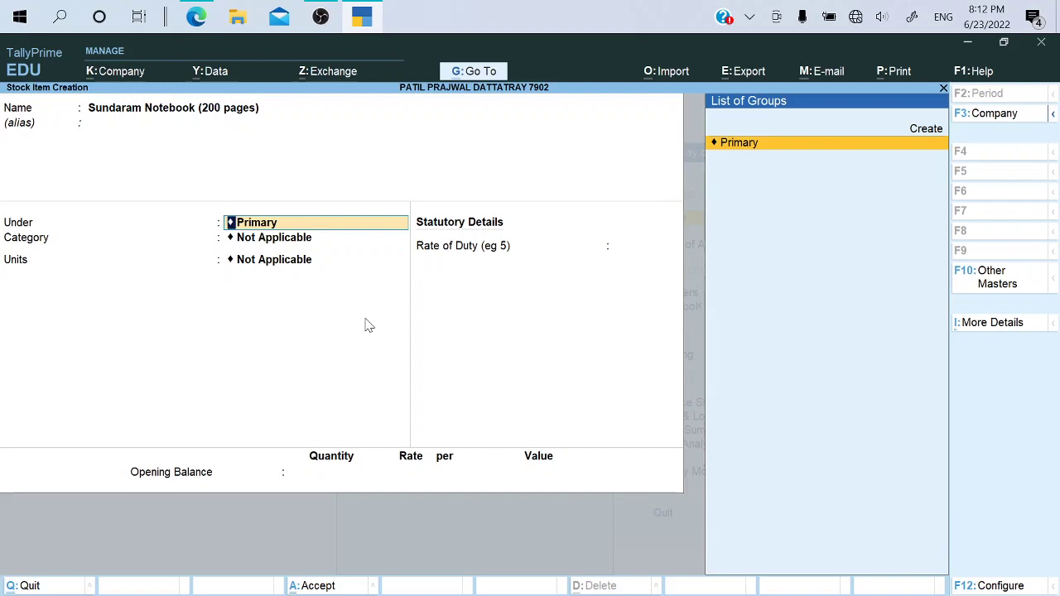
key("alt+Tab")
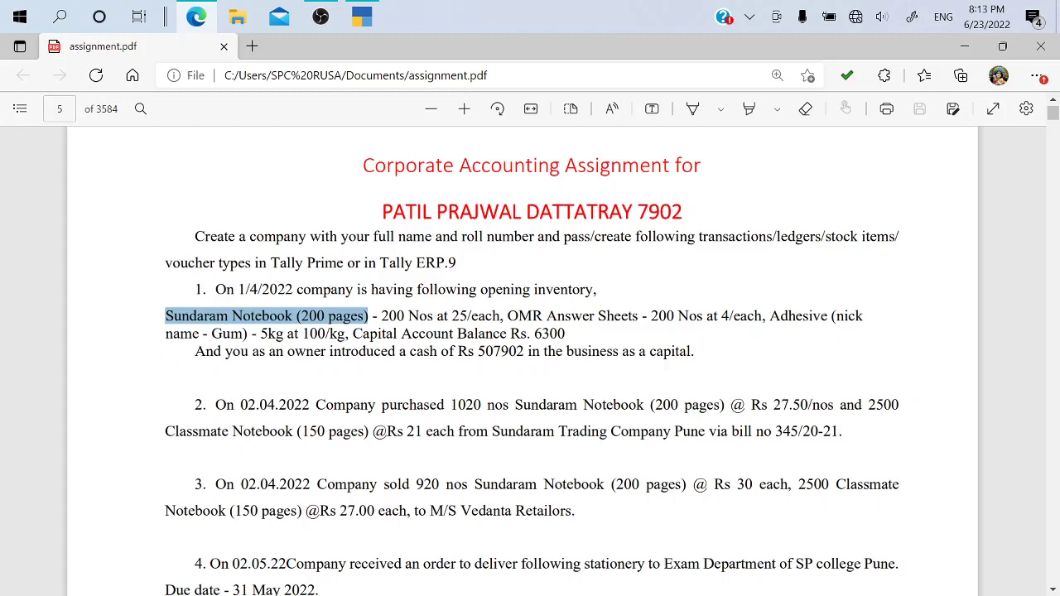
Keep Sundaram Notebook under Primary with category Not Applicable, moving on to the Units field
key("alt+Tab")
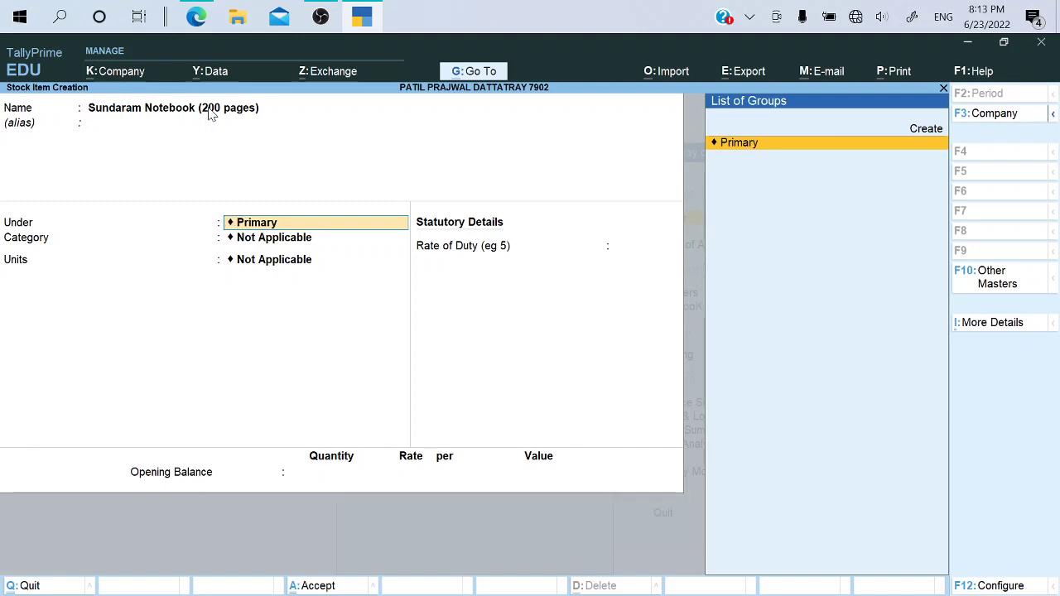
key("Return")
key("BackSpace")
key("Return")
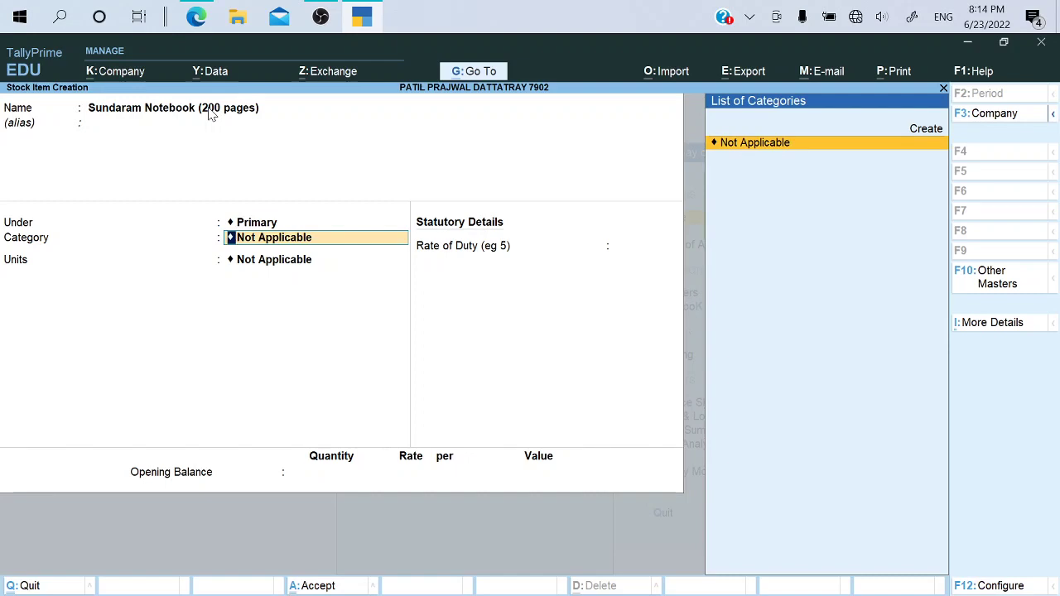
key("Return")
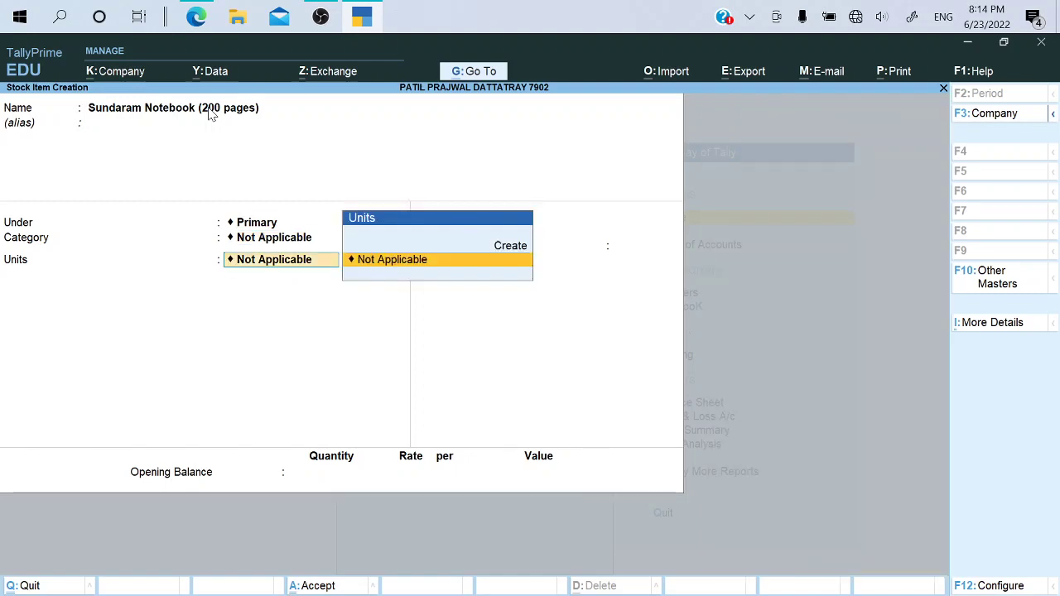
key("alt+Tab")
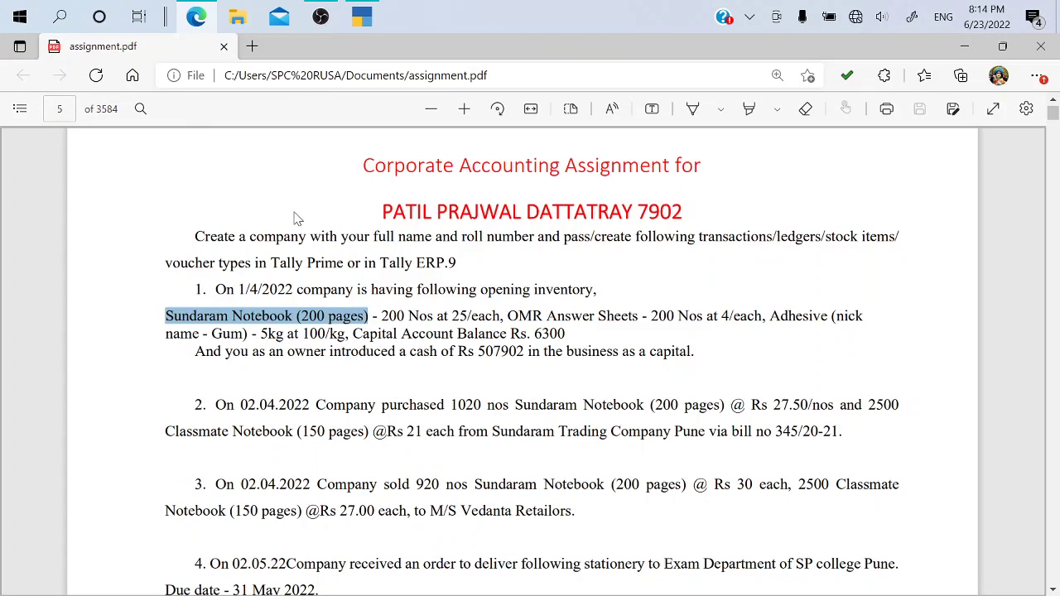
key("alt+Tab")
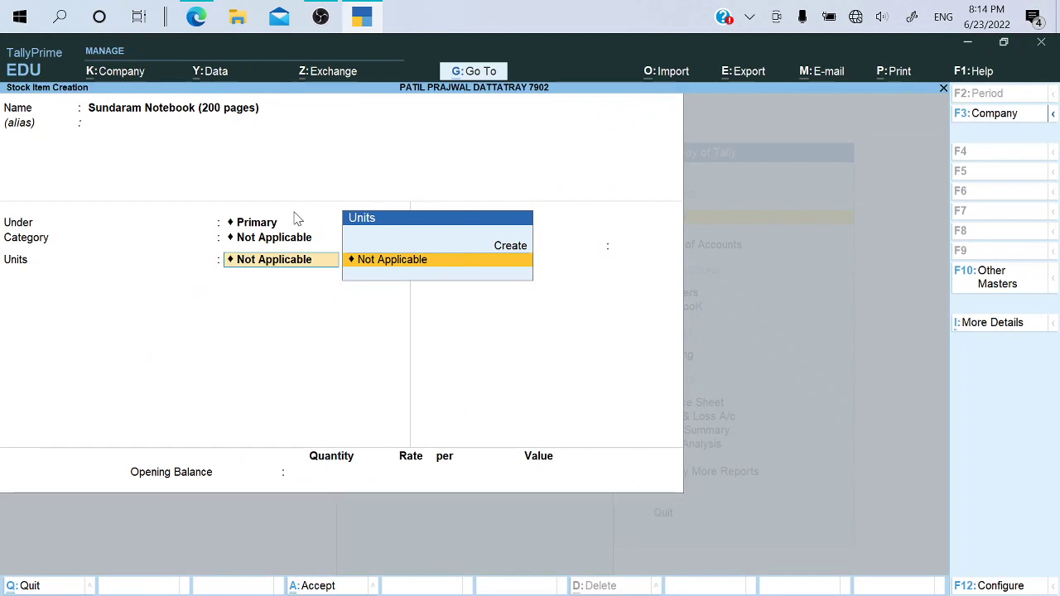
Create the unit Nos, formal name Number, with 0 decimal places for the notebook
key("Up")
key("Return")
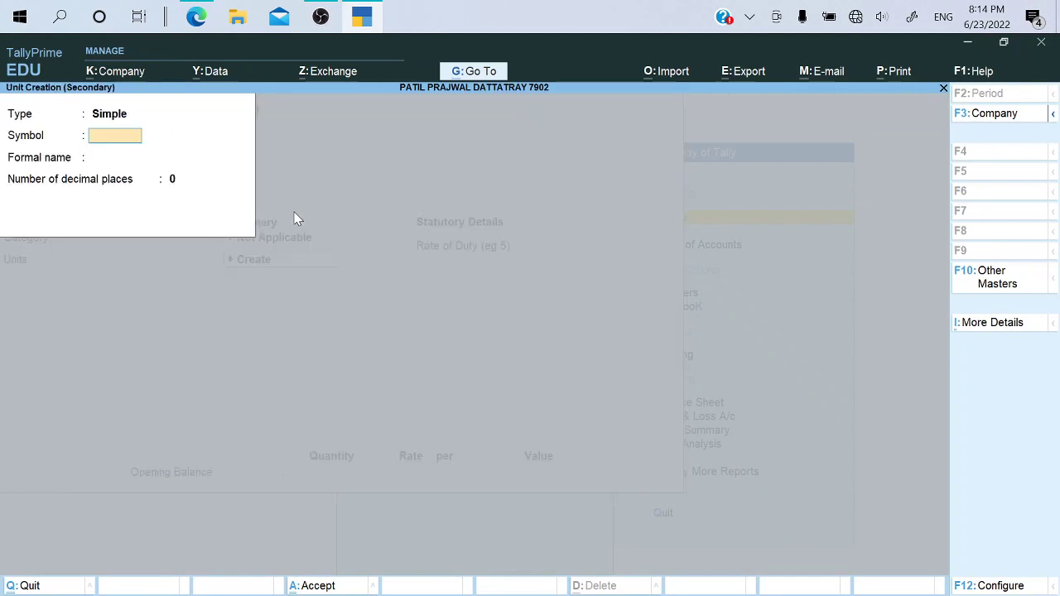
type("Nos")
key("Return")
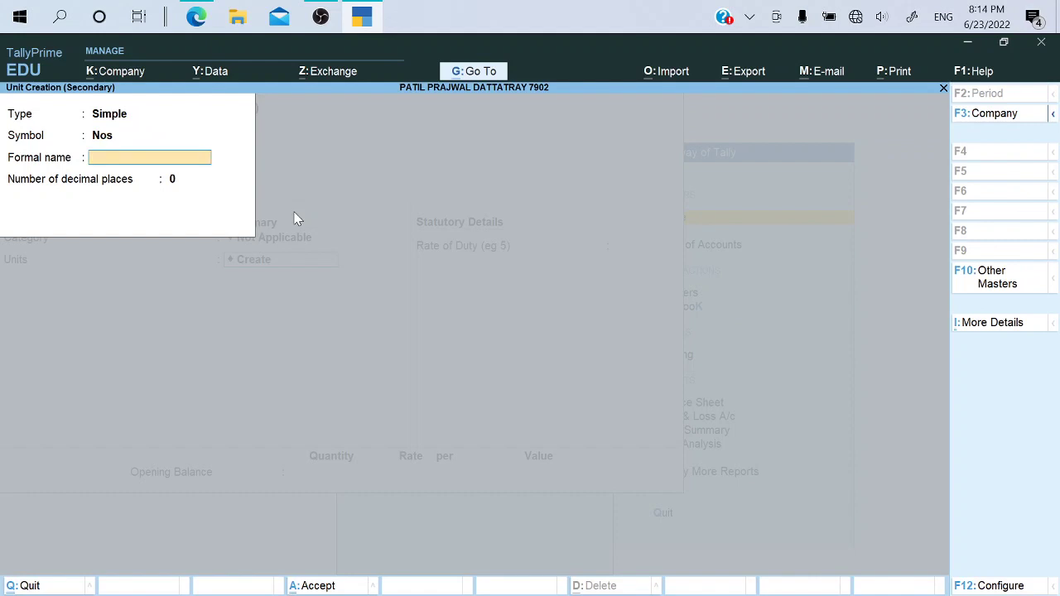
type("Number")
key("Return")
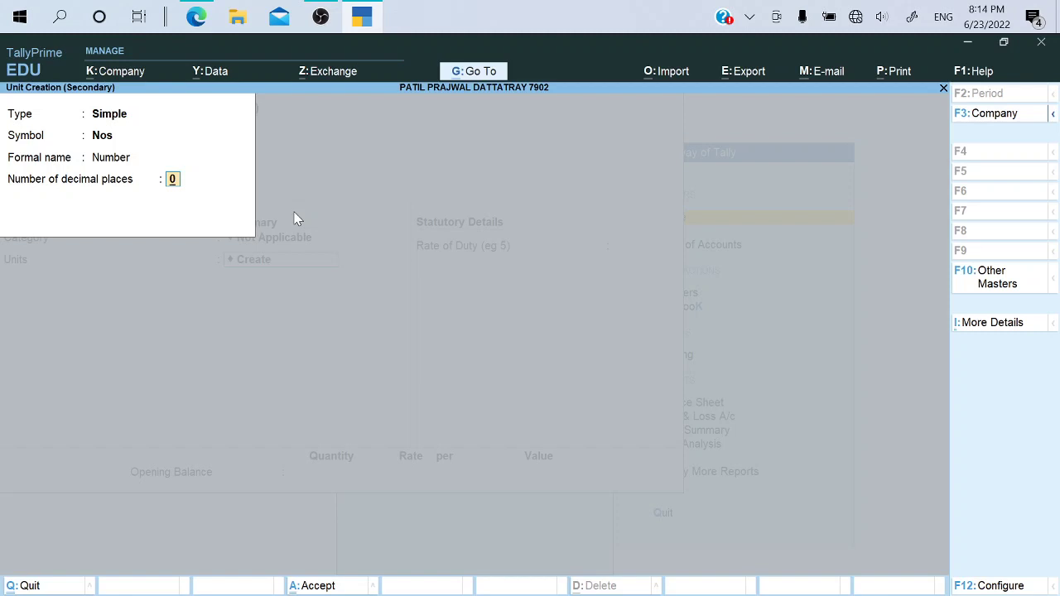
key("Return")
key("Return")
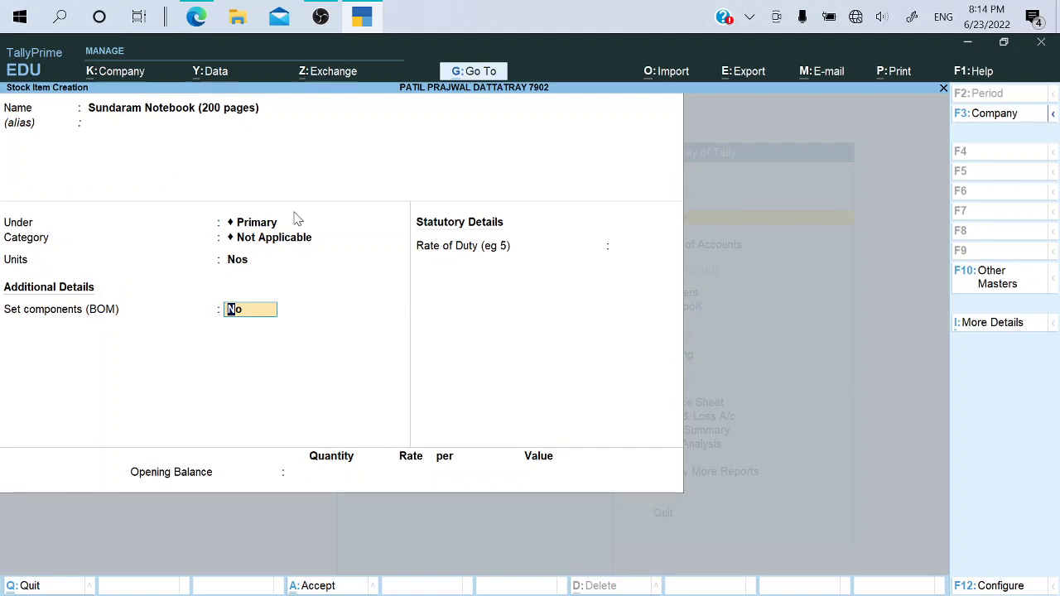
key("Return")
key("Return")
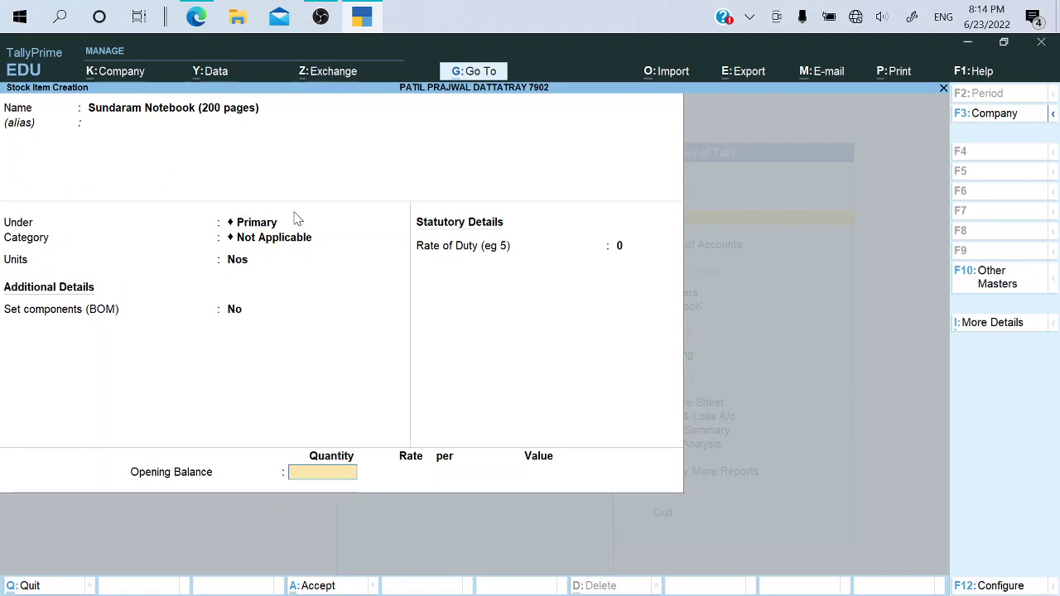
key("alt+Tab")
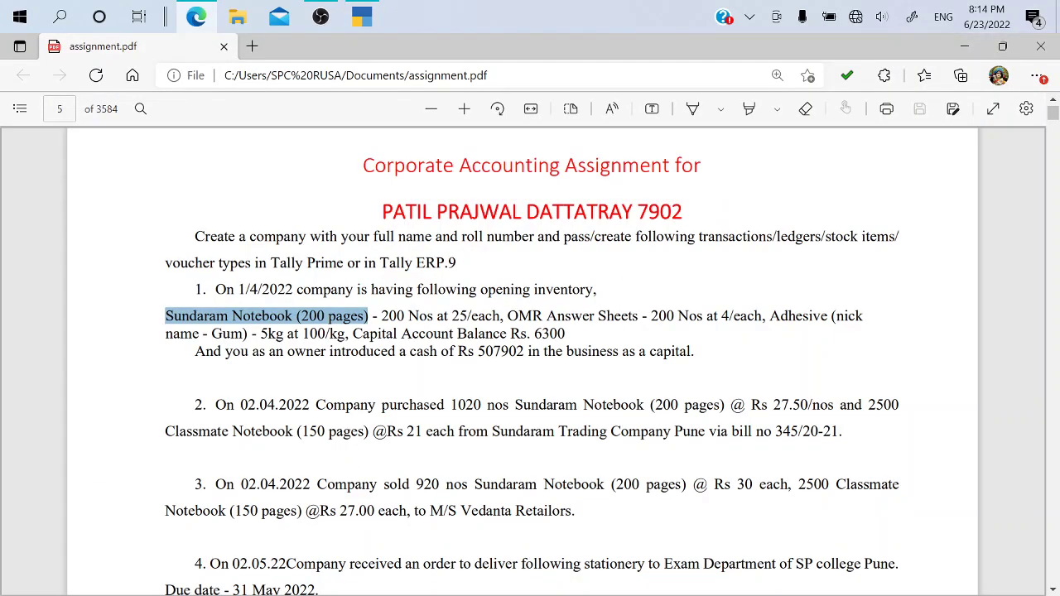
Enter an opening quantity of 200 at a rate of 25 per Nos
double_click(392, 316)
key("ctrl+c")
key("alt+Tab")
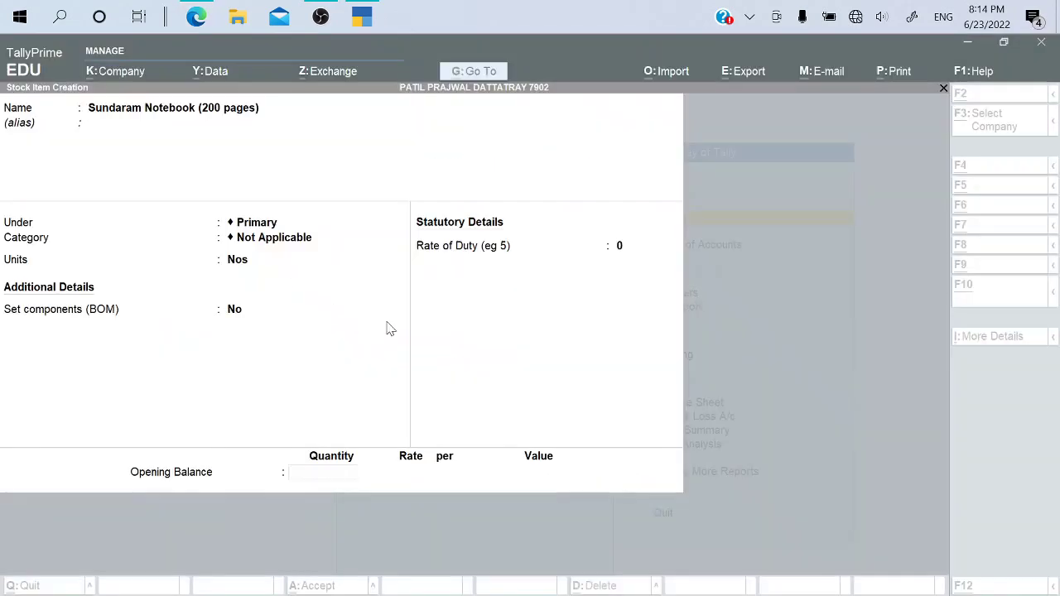
type("200")
key("Return")
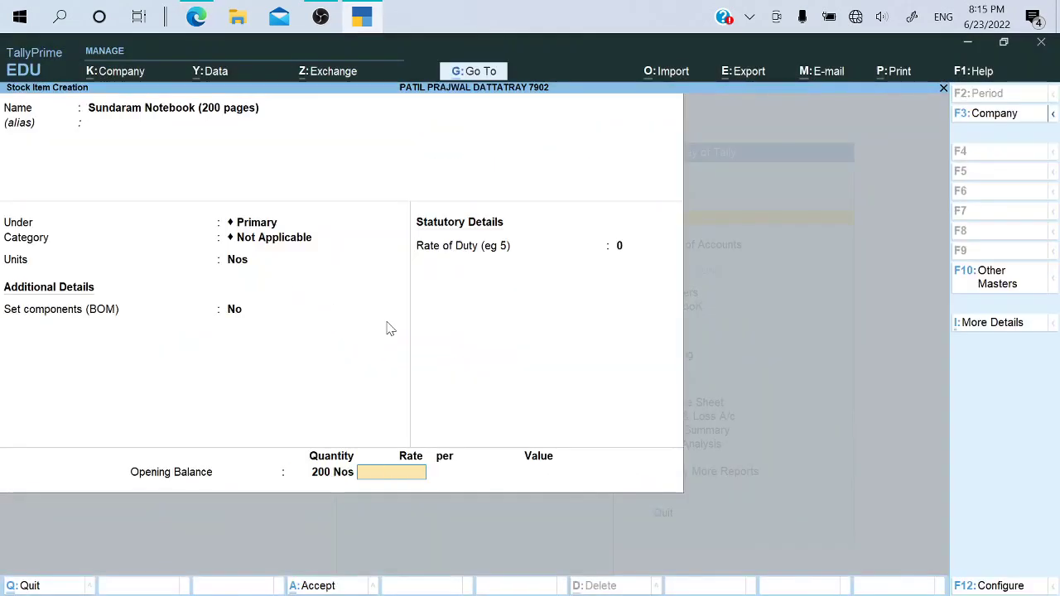
key("alt+Tab")
key("alt+Tab")
type("25")
key("Return")
key("alt+Tab")
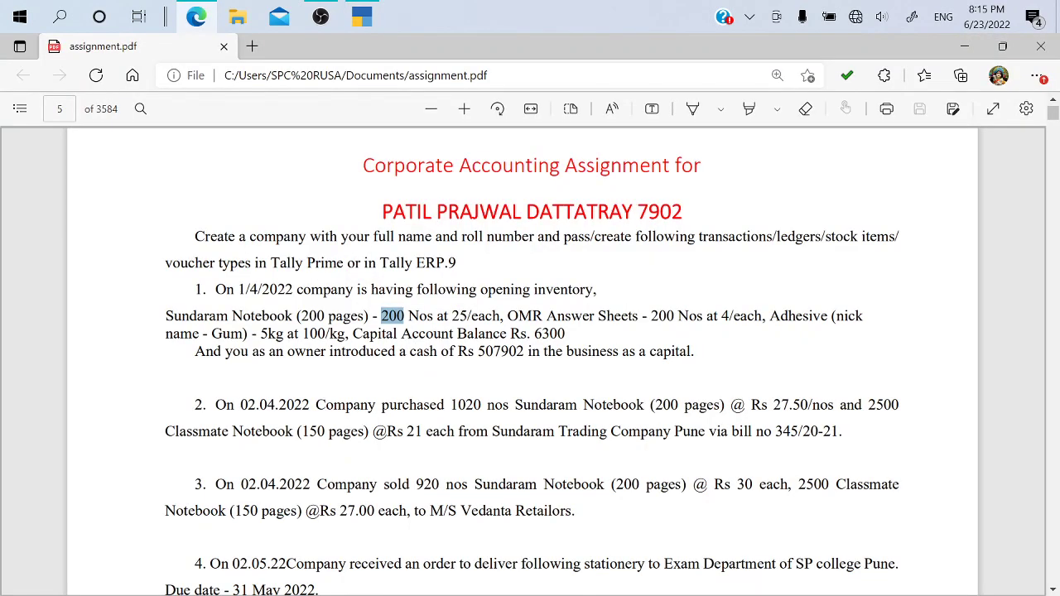
key("alt+Tab")
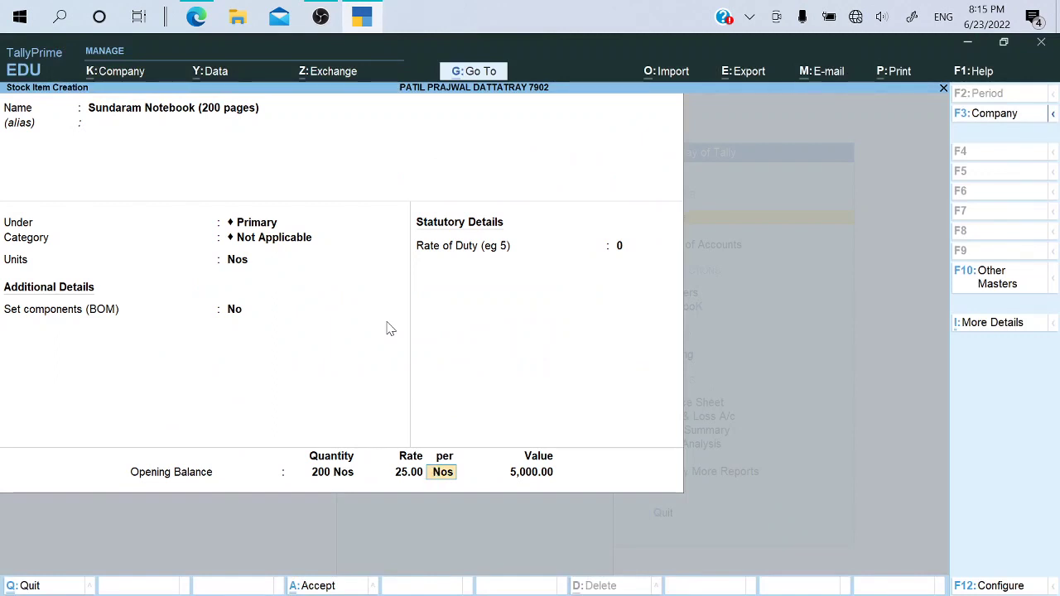
key("Return")
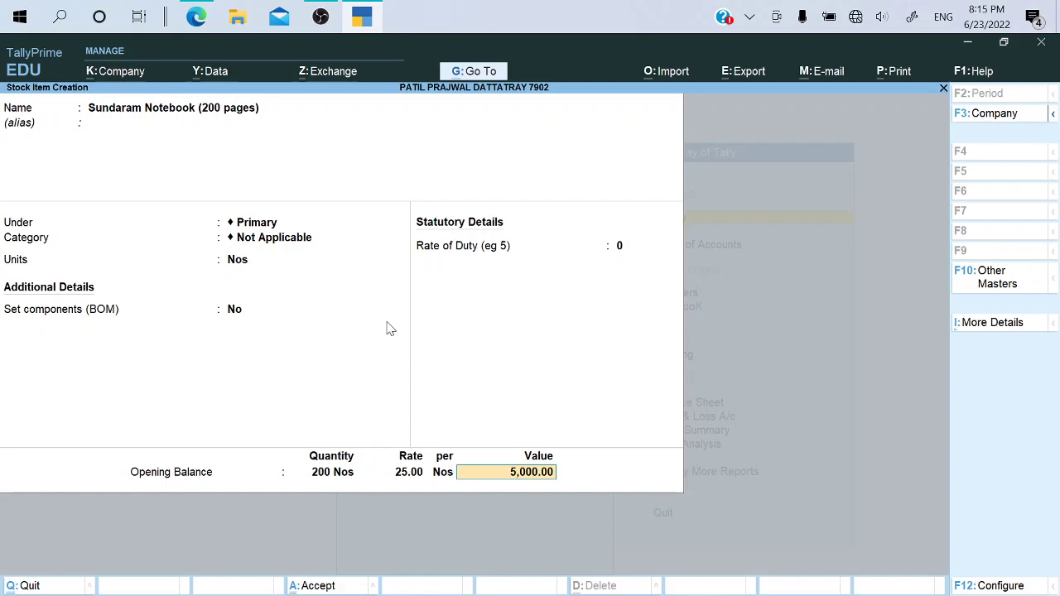
Recheck the assignment PDF and restore the calculated opening value of 5,000.00
key("alt+Tab")
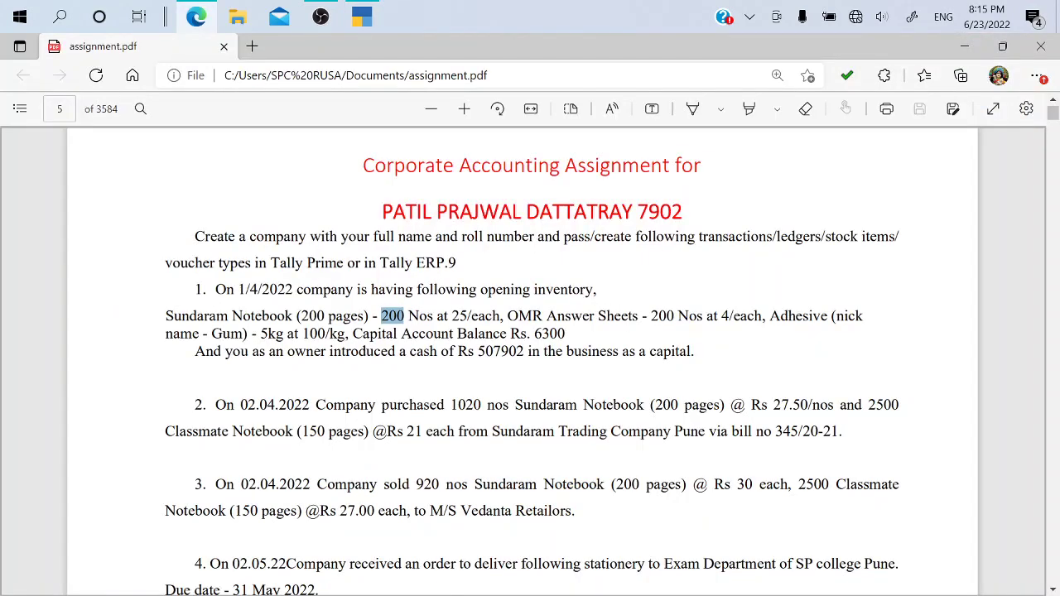
key("Page_Down")
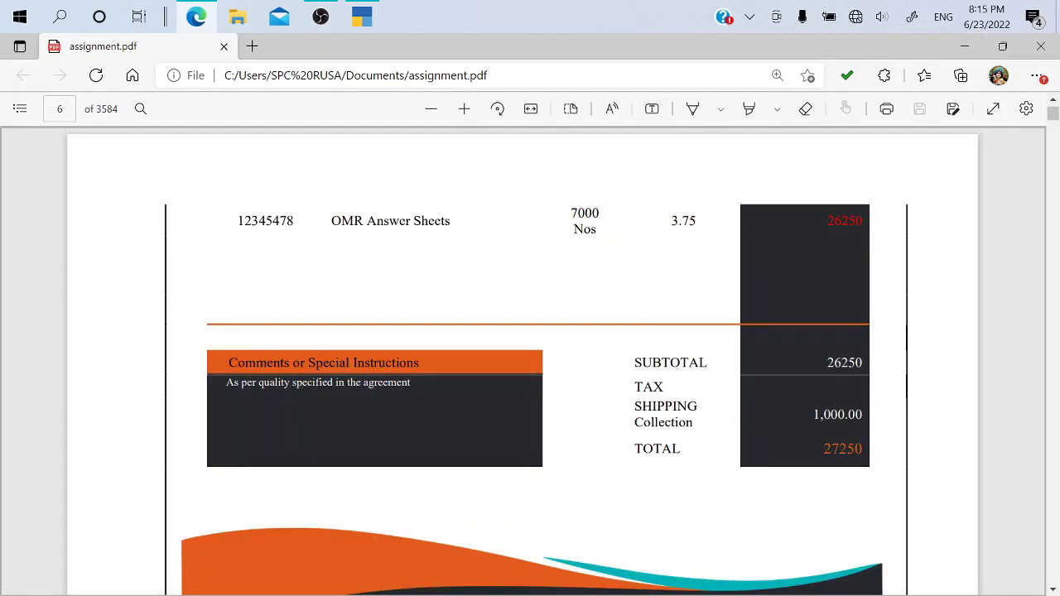
key("Page_Up")
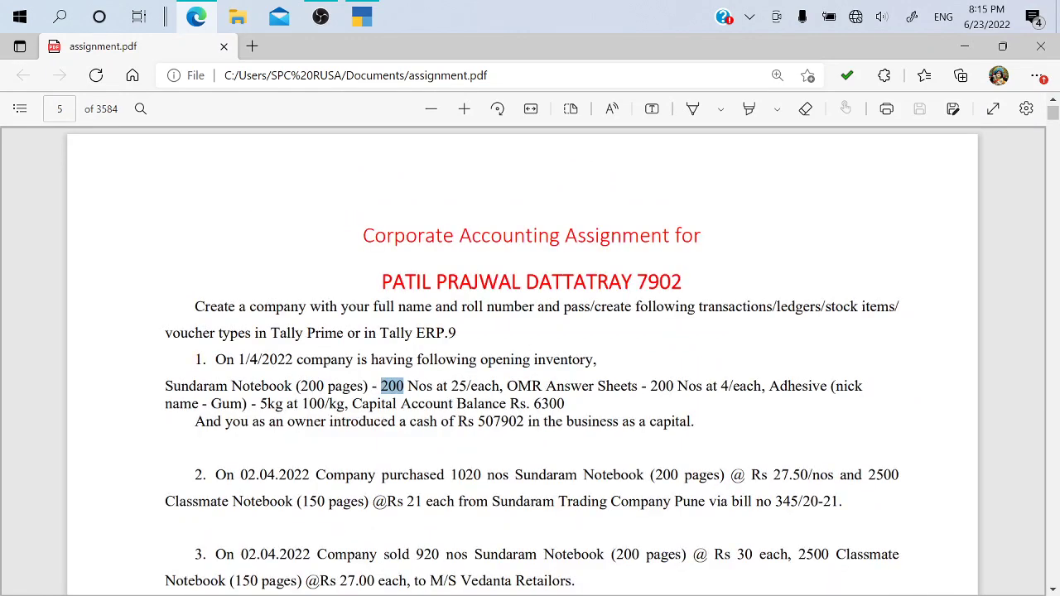
key("alt+Tab")
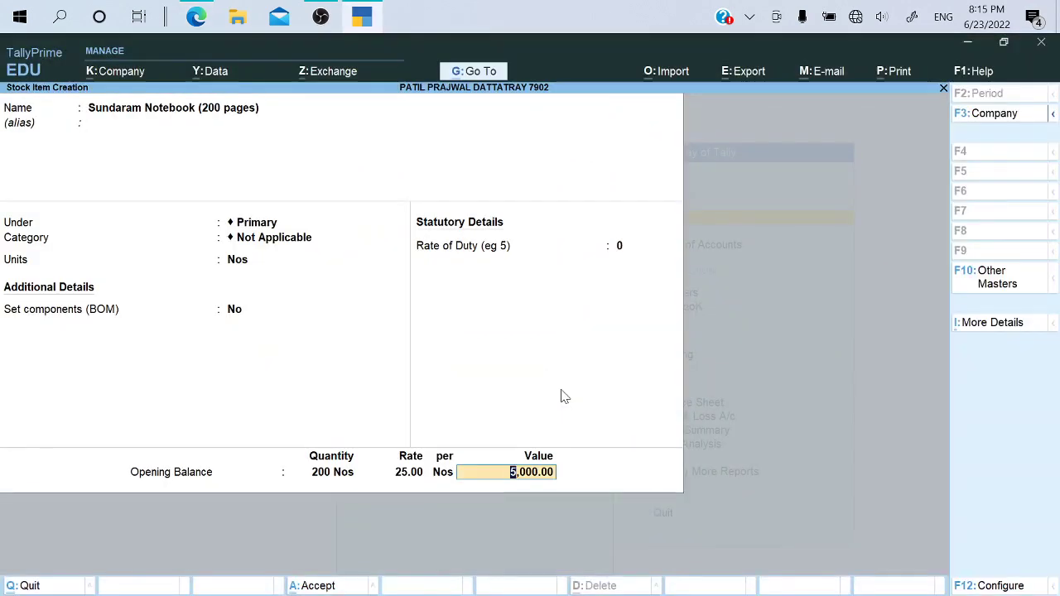
key("BackSpace")
key("BackSpace")
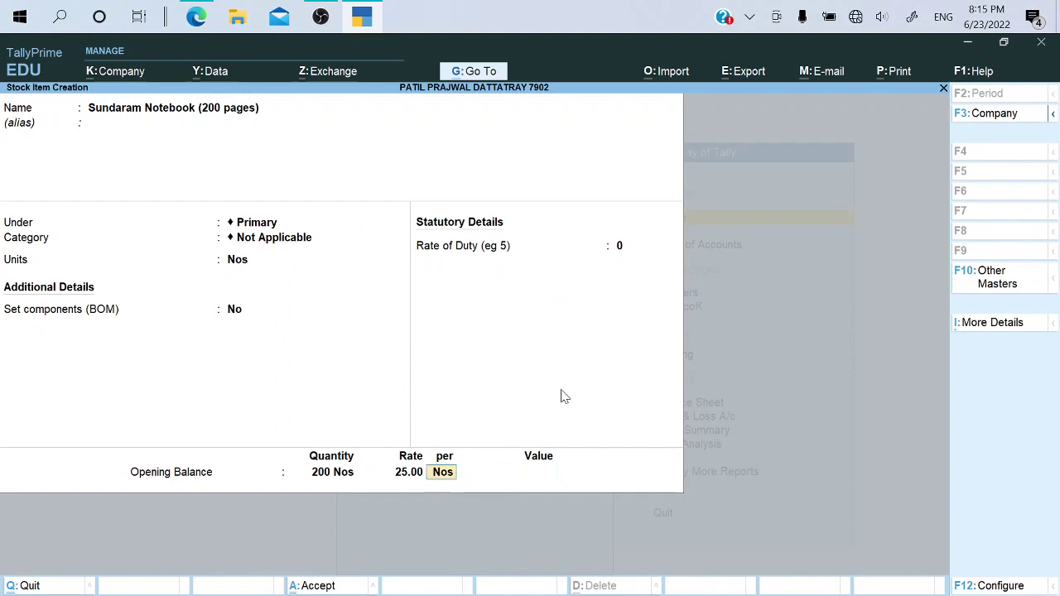
key("Return")
key("Return")
Save Sundaram Notebook, then start stock item 'OMR Answer Sheets' with unit Nos
key("y")
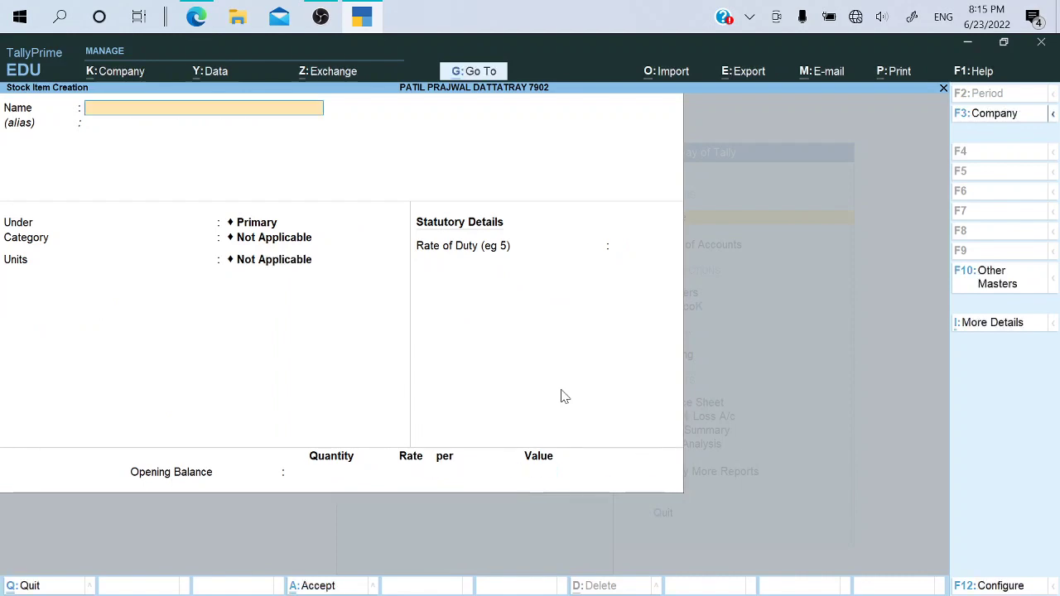
key("alt+Tab")
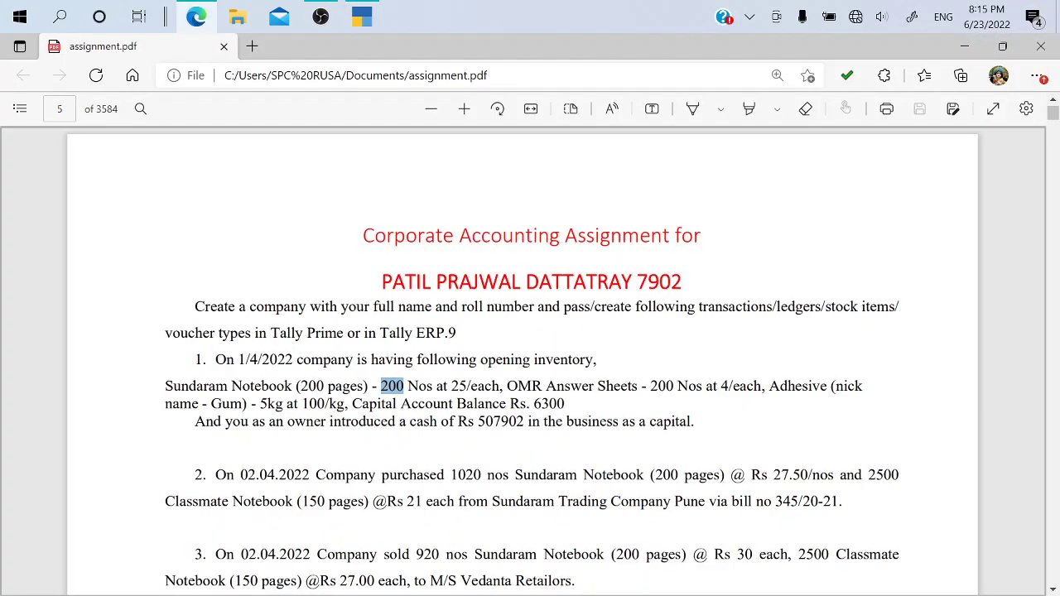
left_click_drag(506, 386, 638, 386)
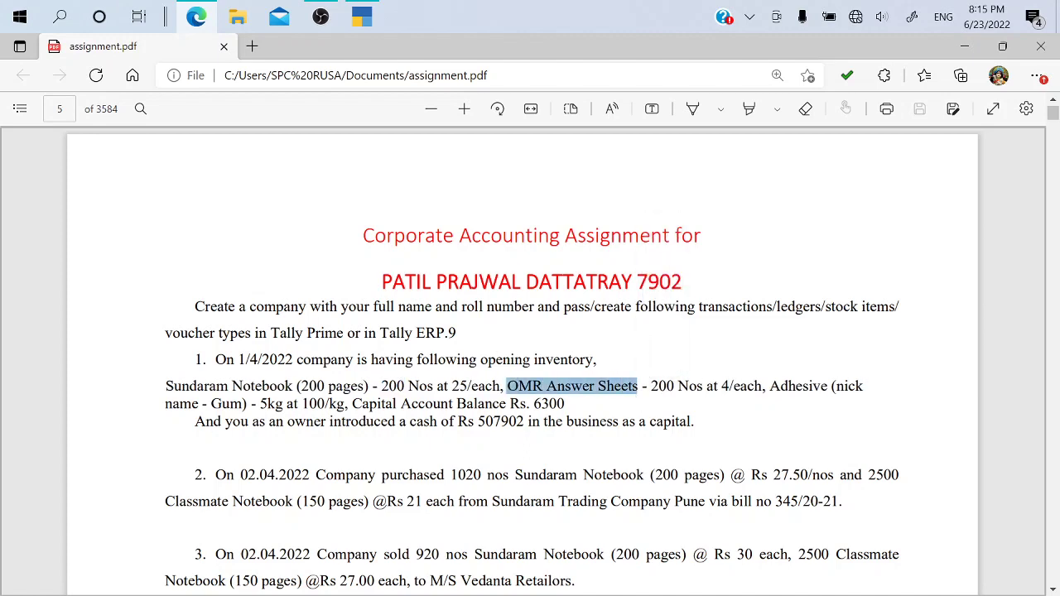
key("ctrl+c")
key("alt+Tab")
key("ctrl+alt+v")
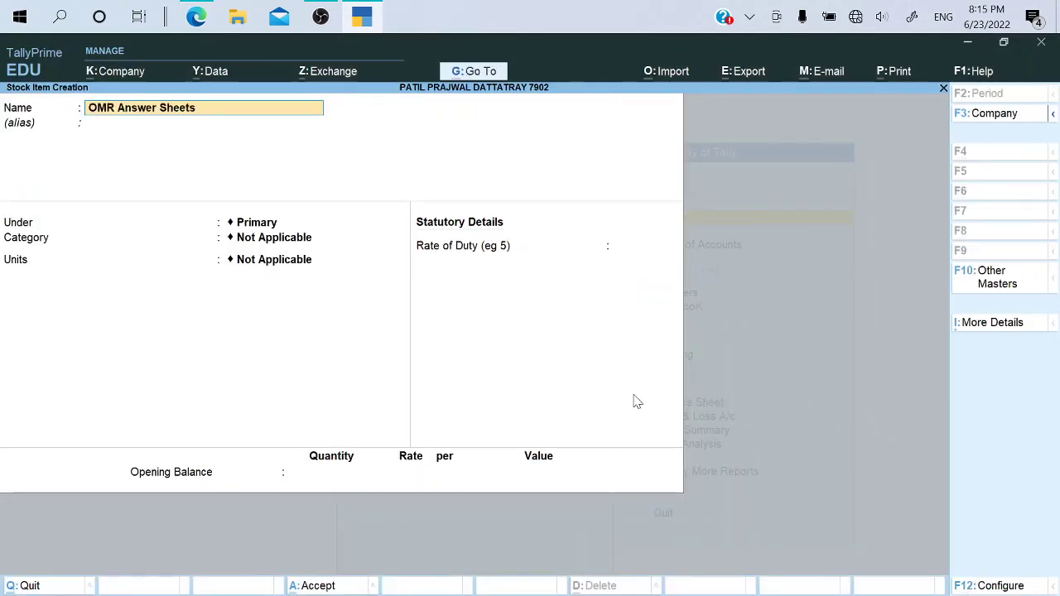
key("Return")
key("Return")
key("Return")
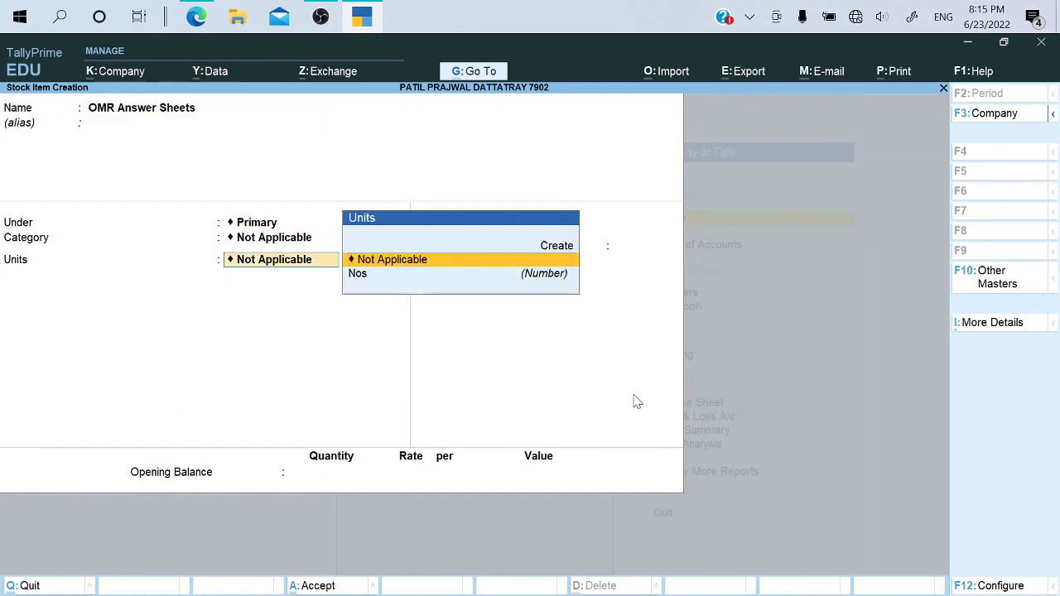
key("Down")
key("alt+Tab")
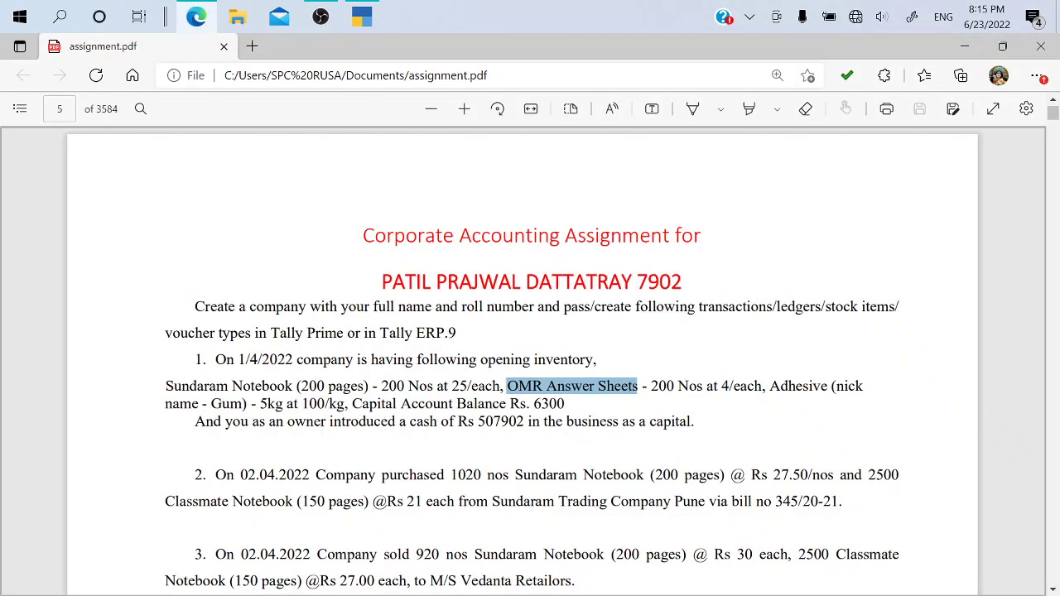
key("alt+Tab")
Give OMR Answer Sheets an opening balance of 200 Nos at 4, valued 800.00
key("Return")
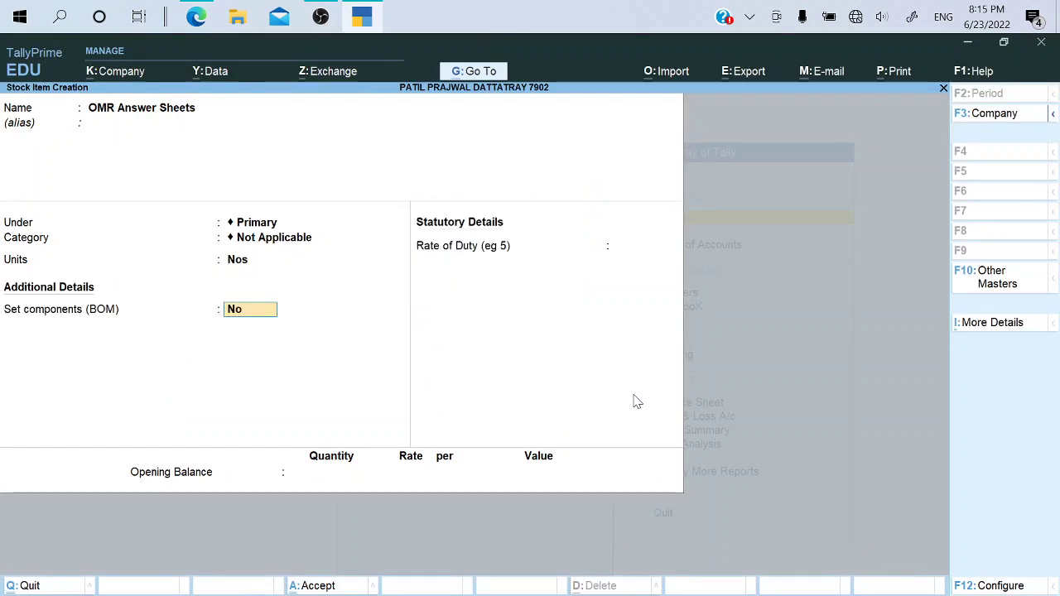
key("Return")
key("Return")
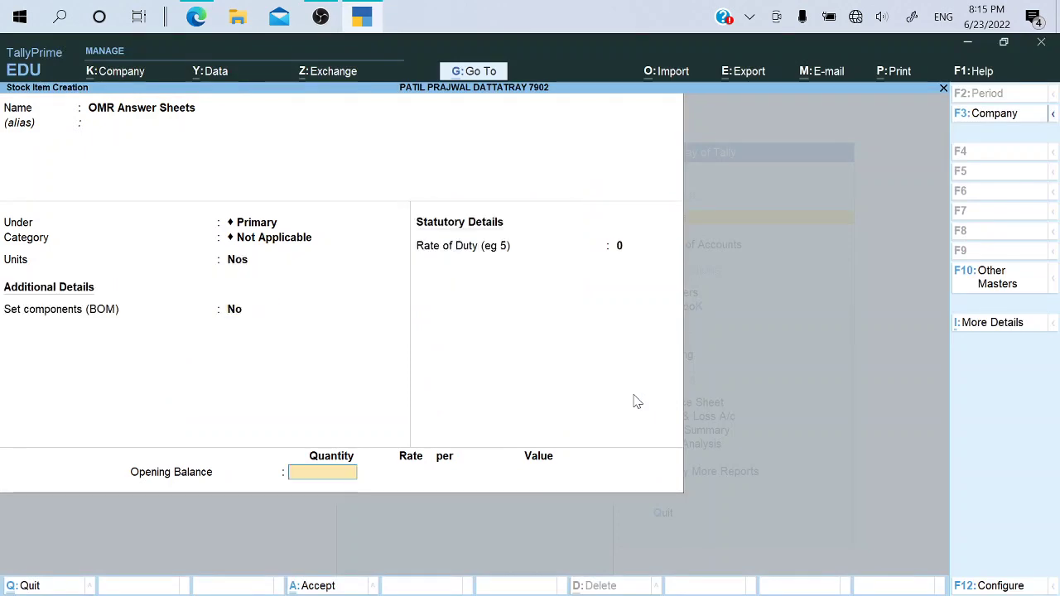
key("alt+Tab")
key("alt+Tab")
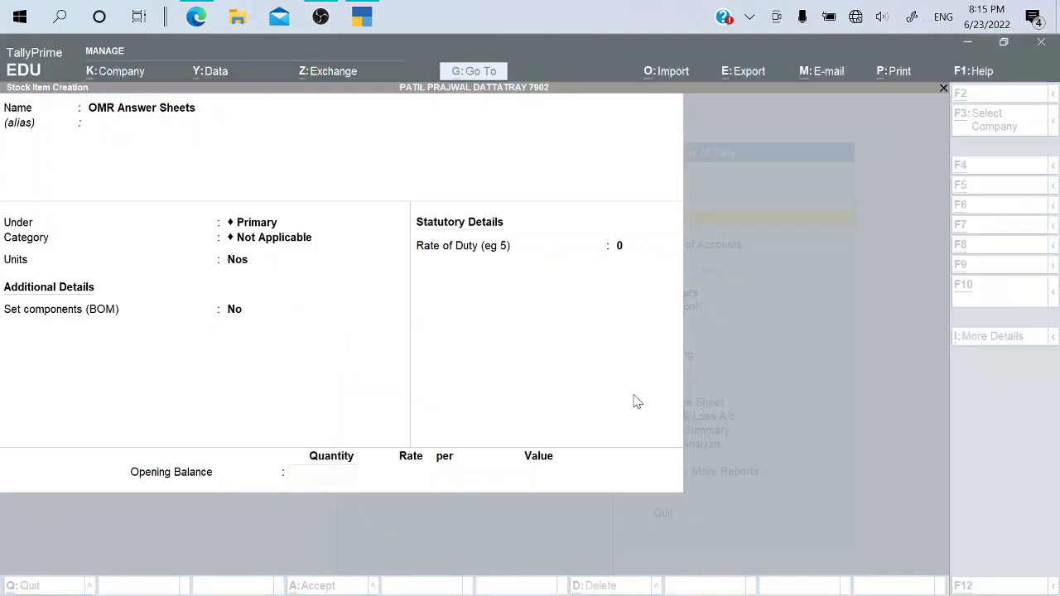
type("200")
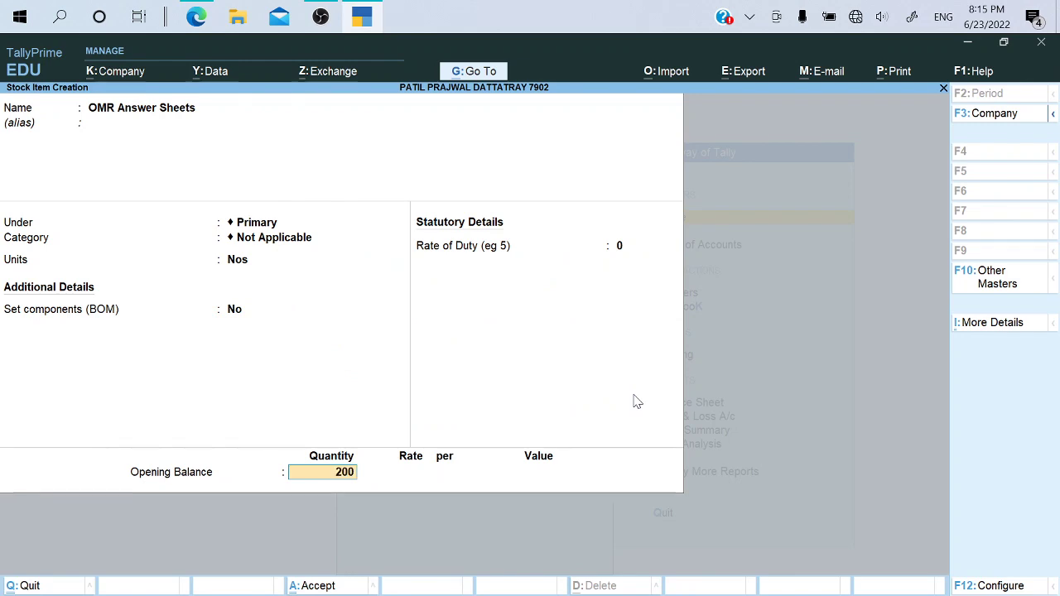
key("Return")
type("4")
key("Return")
key("alt+Tab")
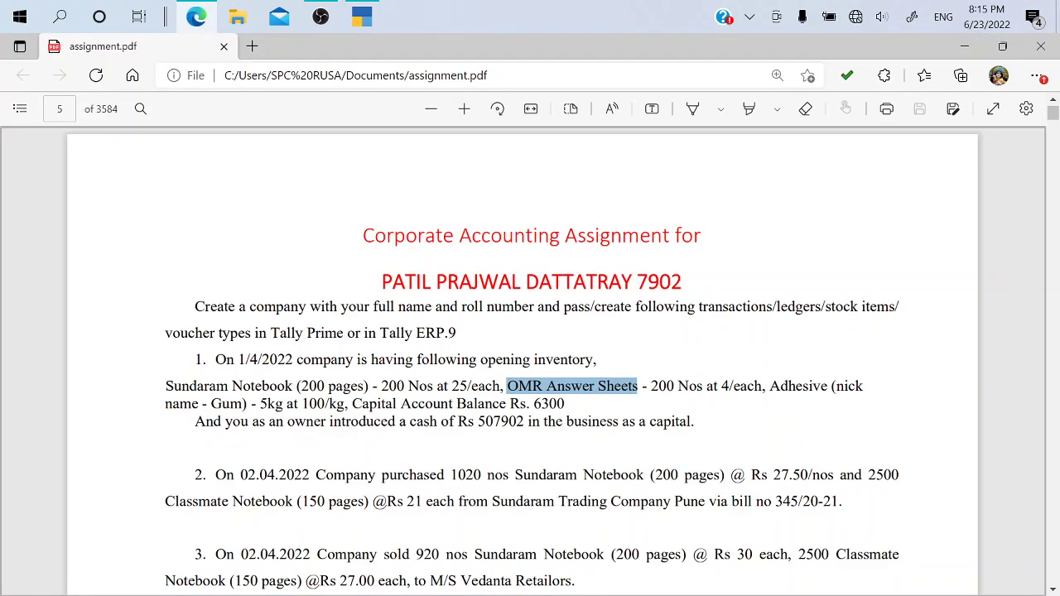
key("alt+Tab")
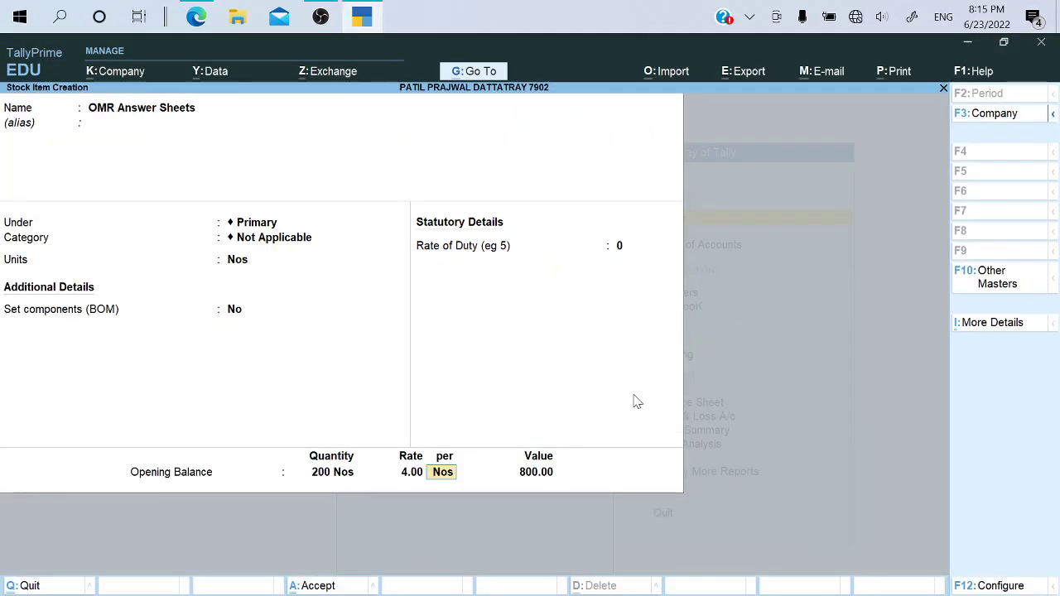
key("Return")
key("Return")
key("Return")
key("alt+Tab")
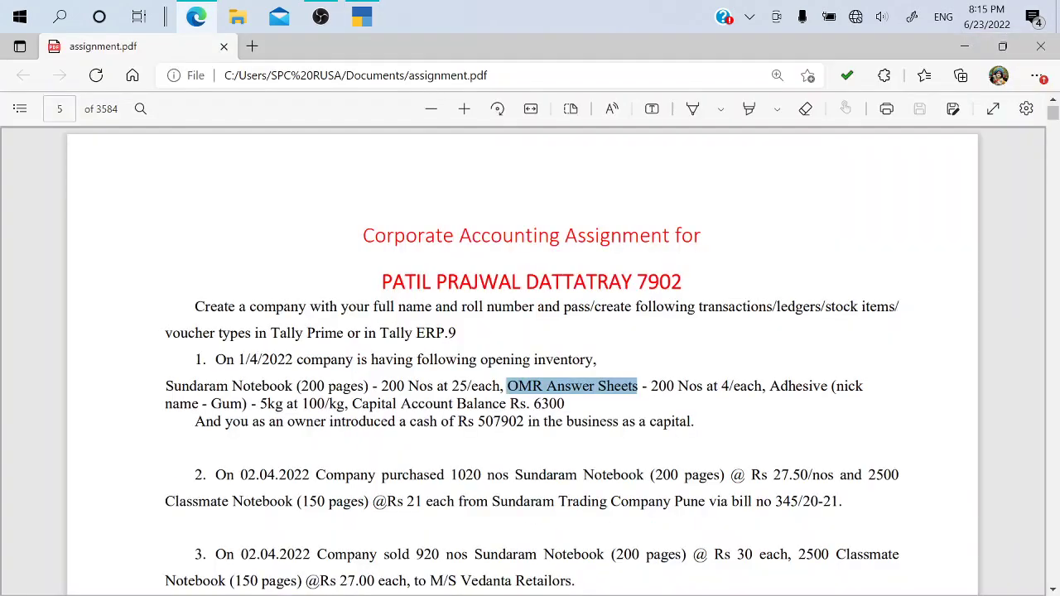
Name the new stock item Adhesive with alias Gum, both copied from the PDF
double_click(812, 386)
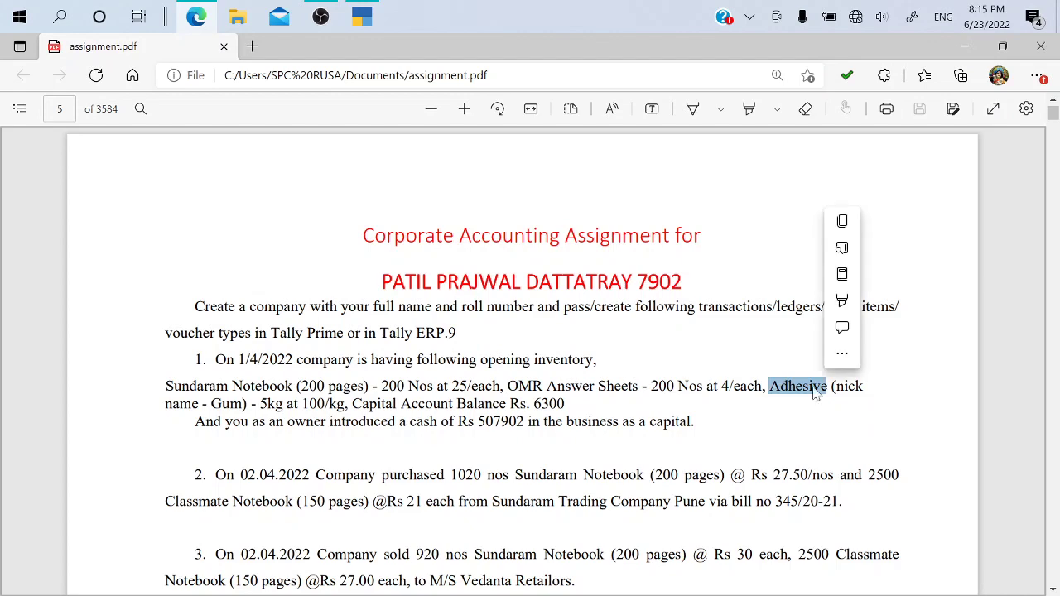
key("ctrl+c")
key("alt+Tab")
key("ctrl+v")
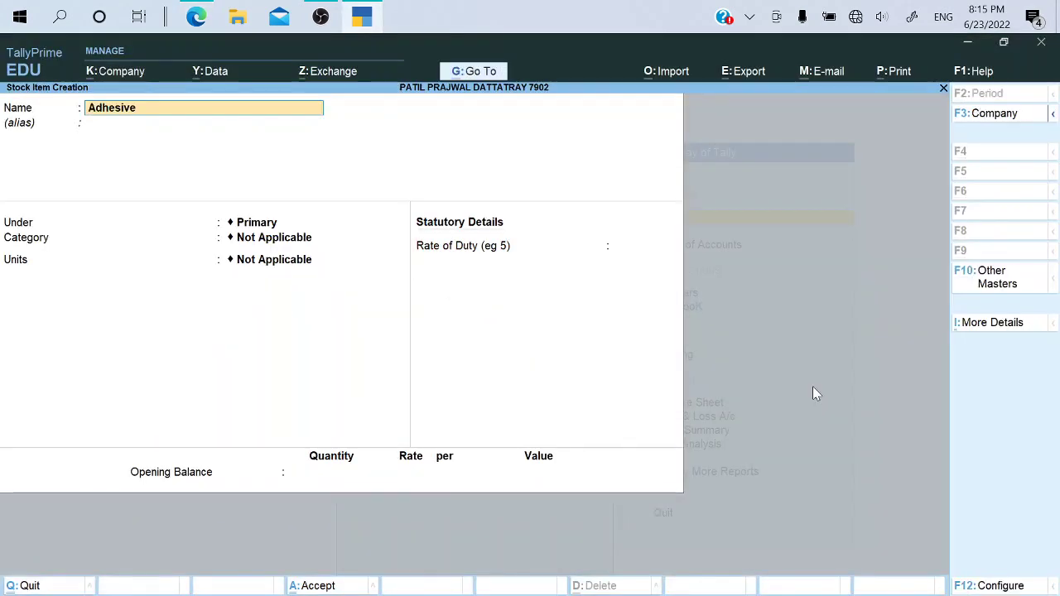
key("Return")
key("alt+Tab")
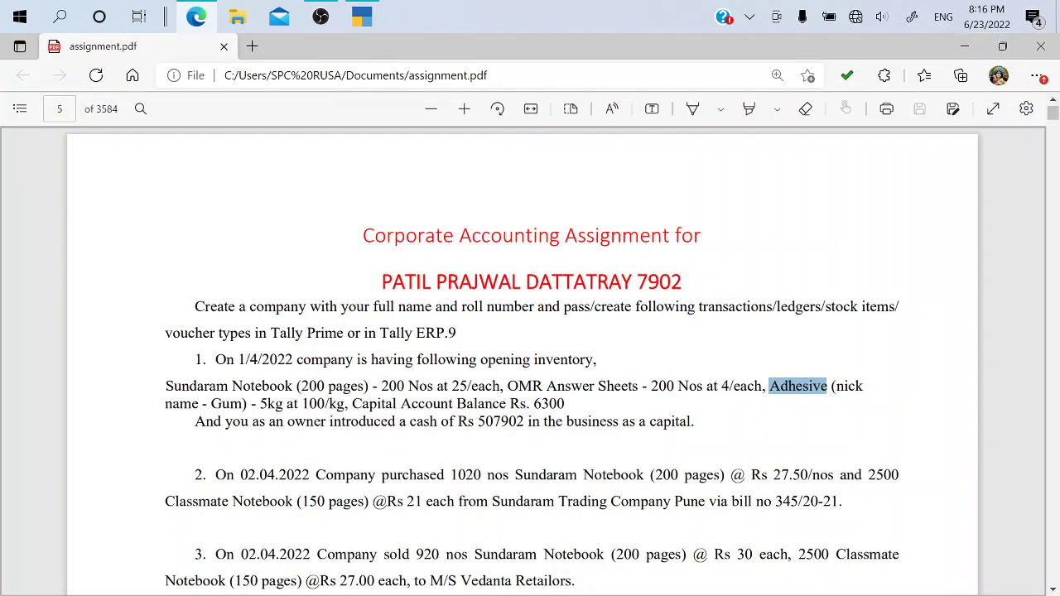
double_click(227, 403)
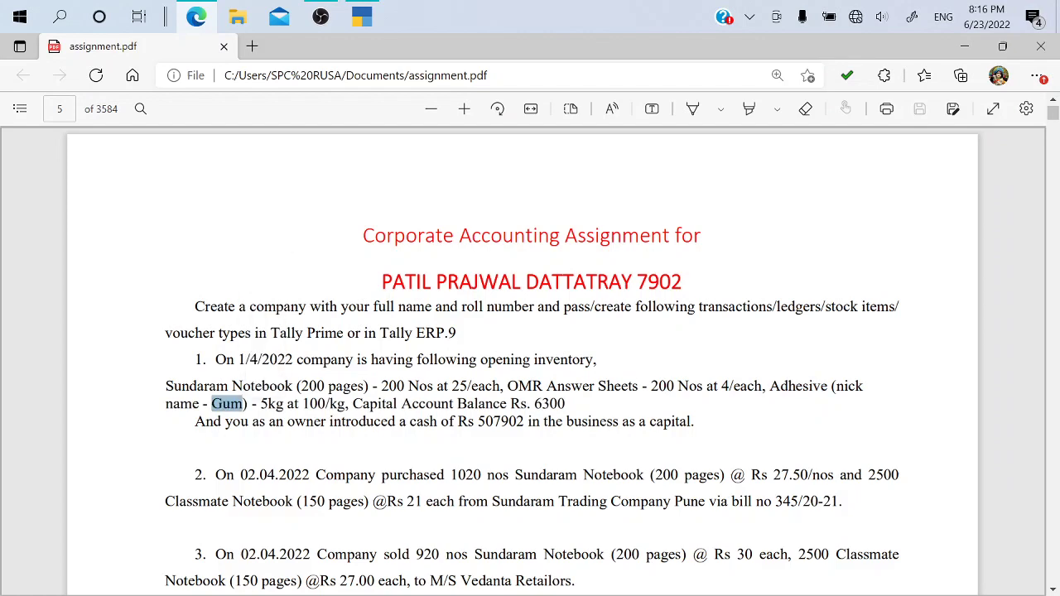
key("ctrl+c")
key("alt+Tab")
key("ctrl+v")
key("Return")
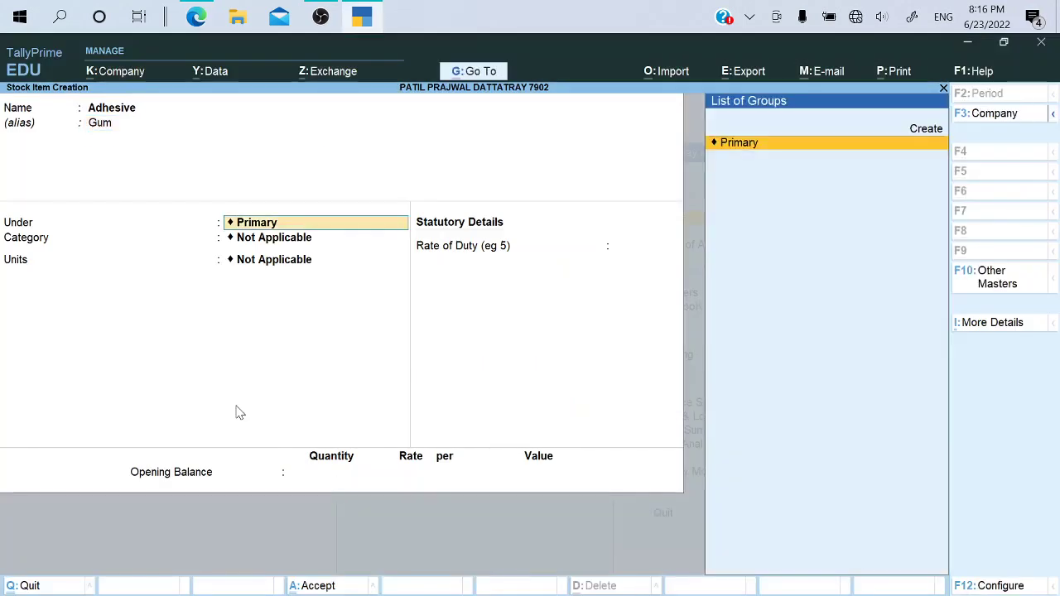
Keep the default group and category, then begin creating a new unit
key("Return")
key("Return")
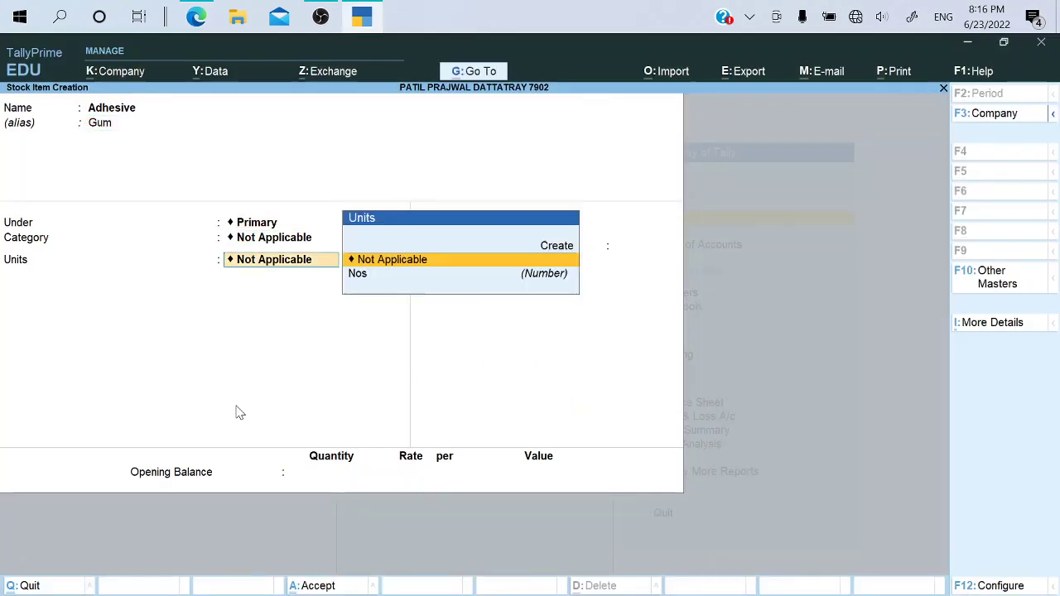
key("alt+Tab")
key("alt+Tab")
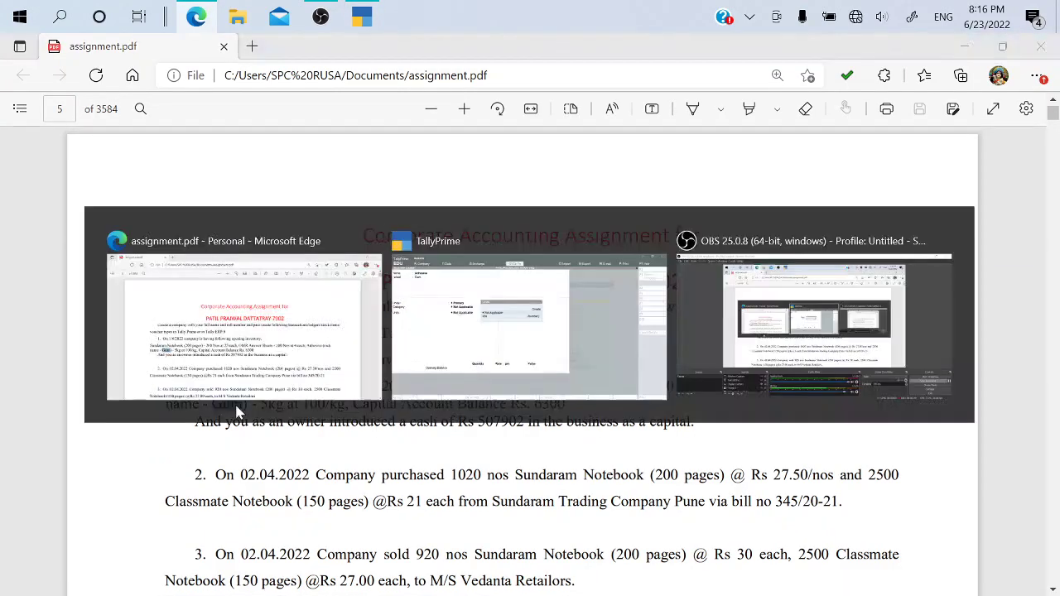
key("Up")
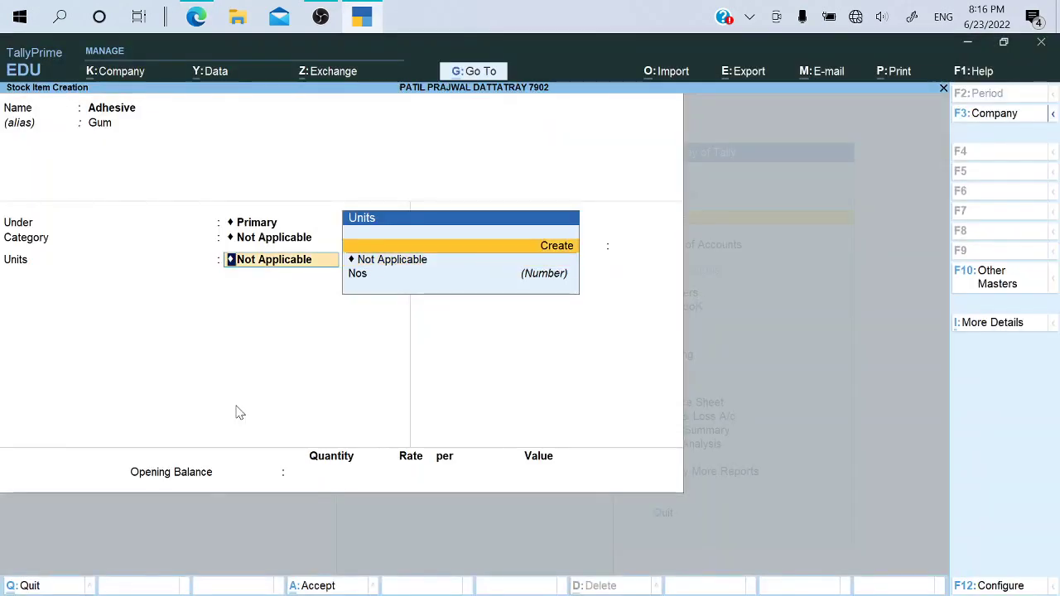
key("Return")
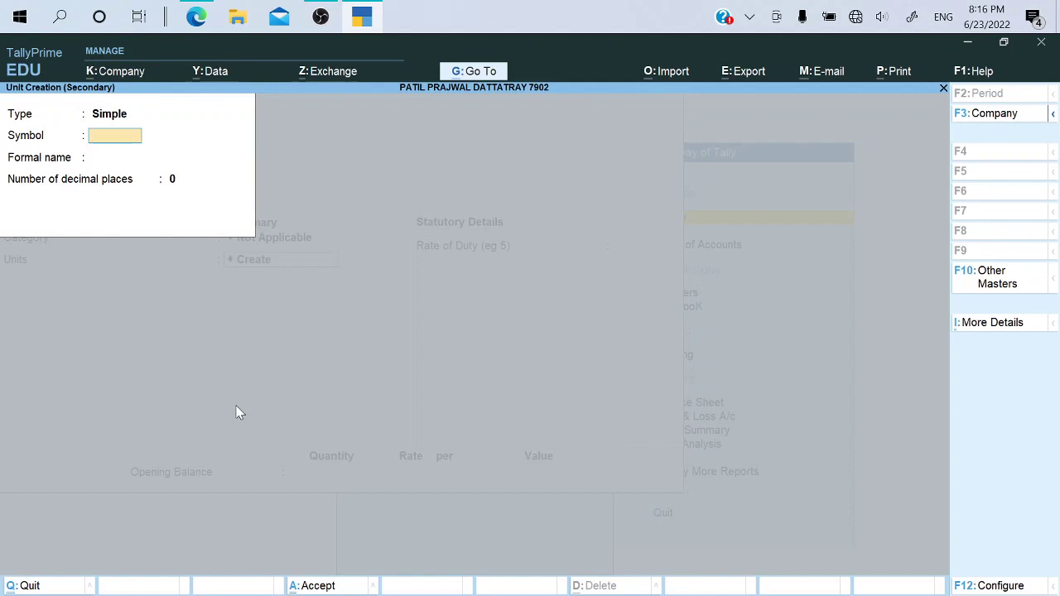
Create unit Kg, formal name Kilogram, with 2 decimal places for Adhesive
type("Kg")
key("Return")
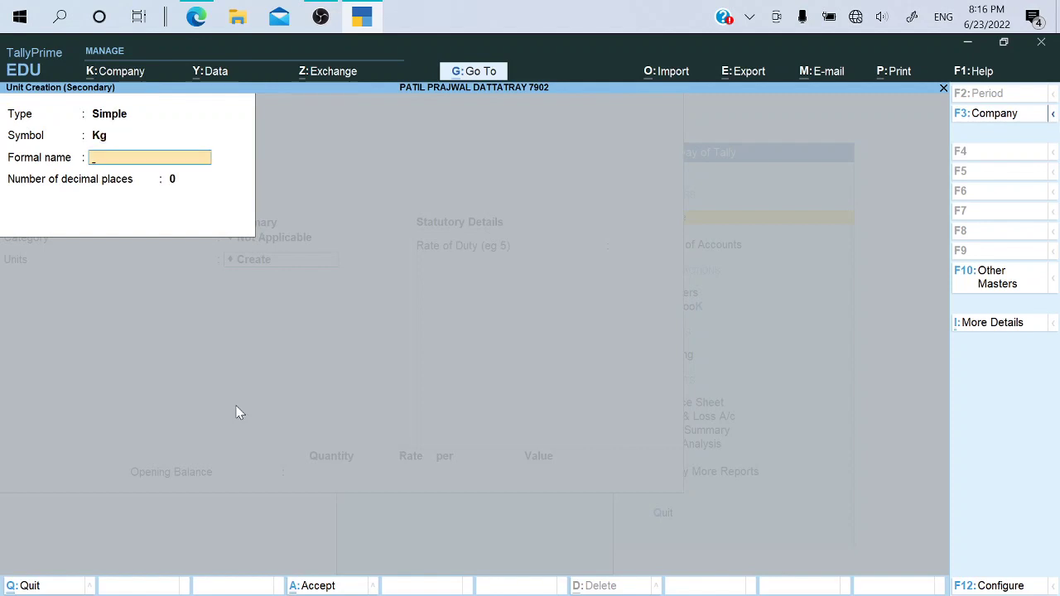
type("Kilogram")
key("Return")
key("alt+Tab")
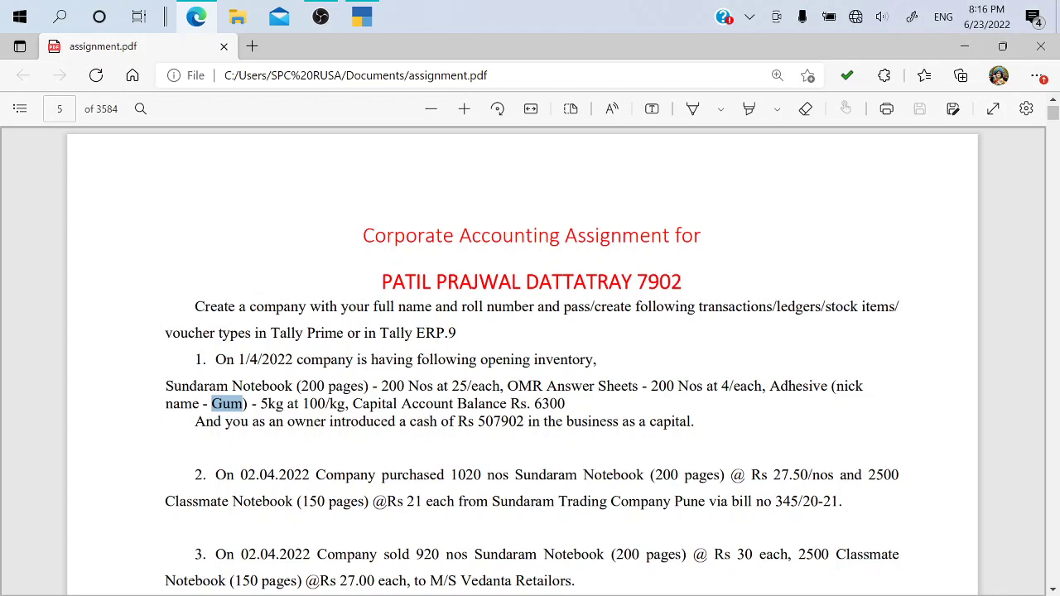
key("alt+Tab")
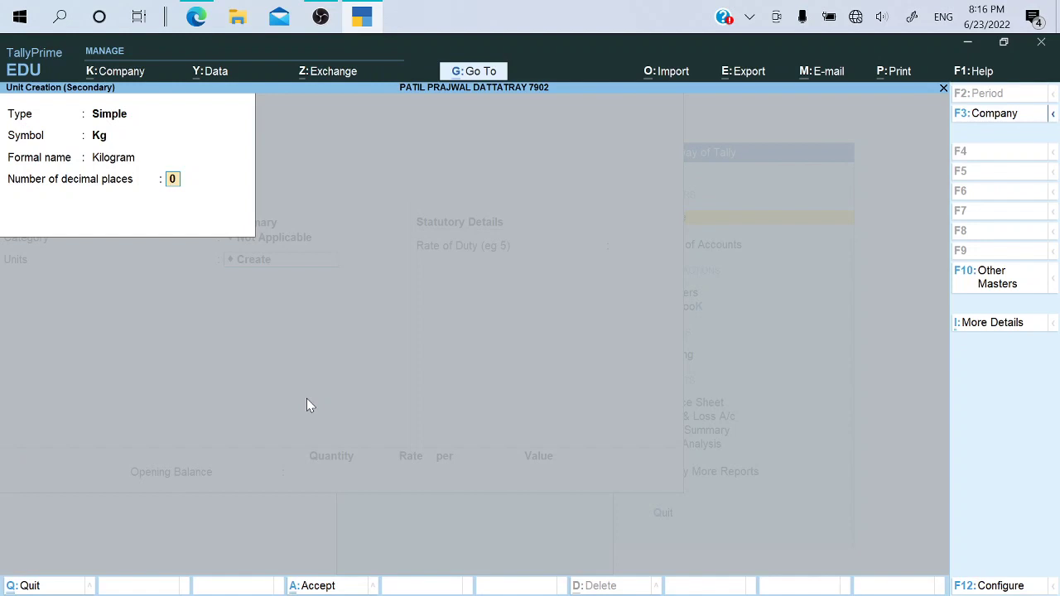
type("2")
key("Return")
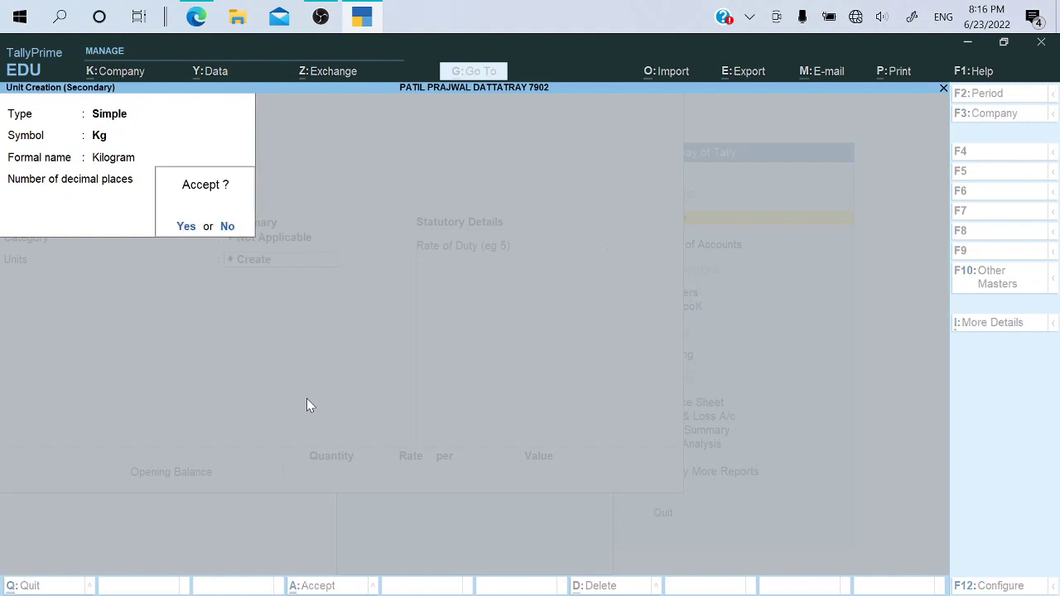
key("Return")
key("Return")
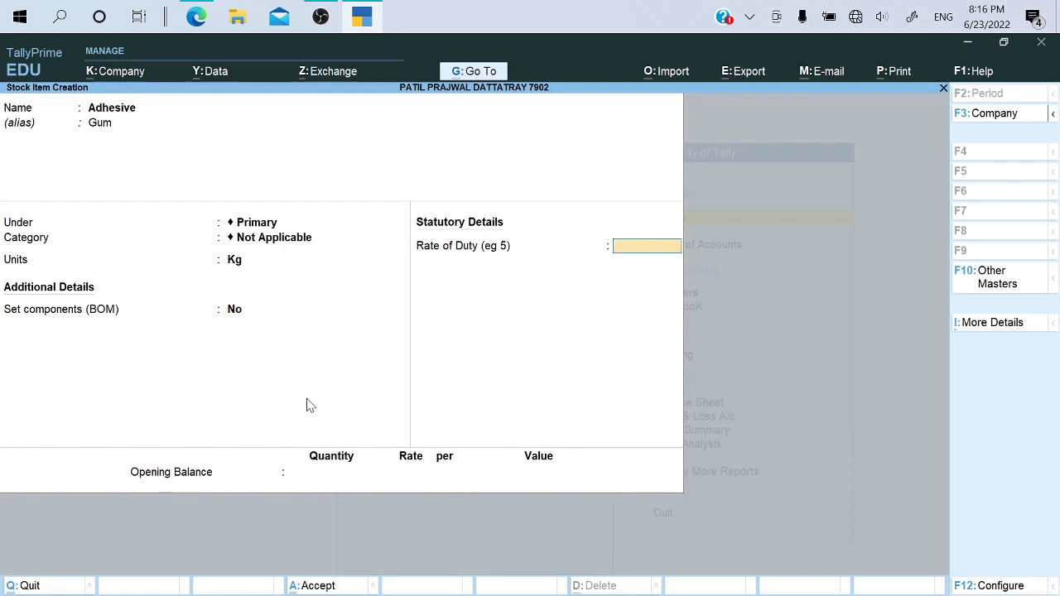
key("Return")
Give Adhesive an opening quantity of 5 Kg at a rate of 100
key("alt+Tab")
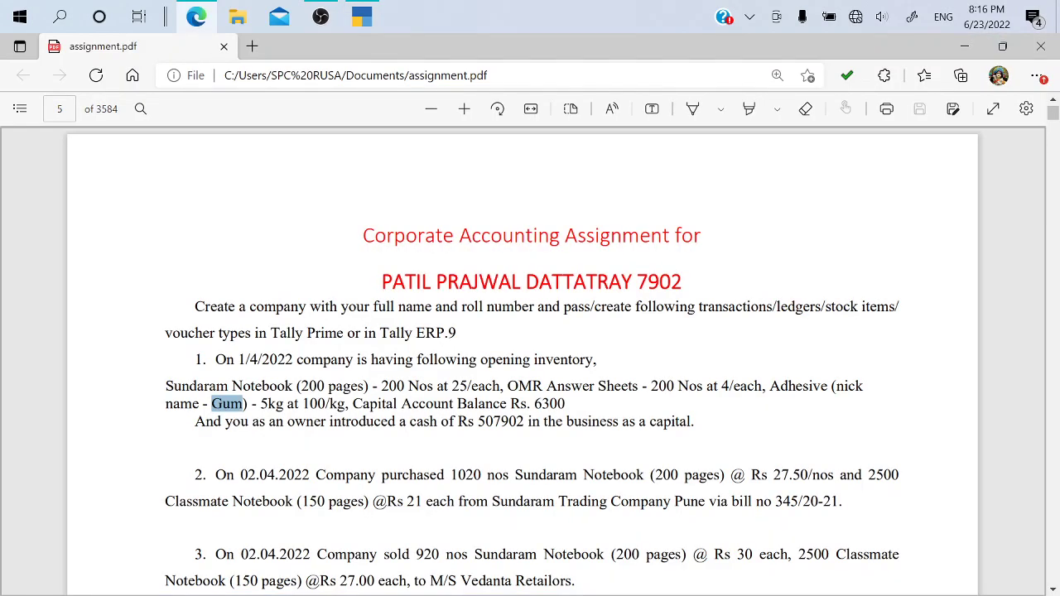
key("alt+Tab")
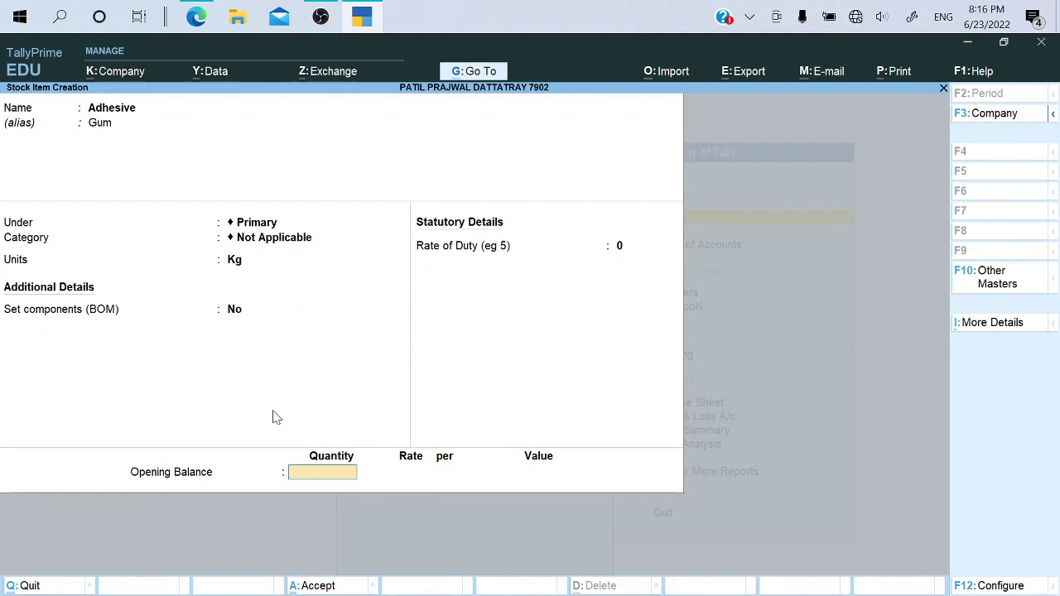
type("5")
key("Return")
type("100")
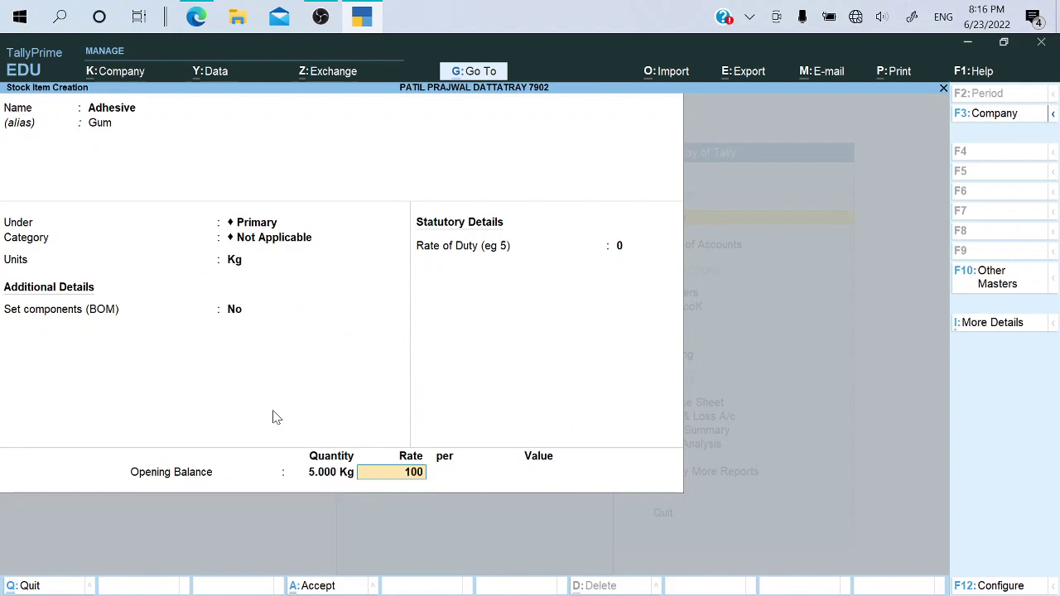
key("Return")
key("Return")
key("Return")
key("Return")
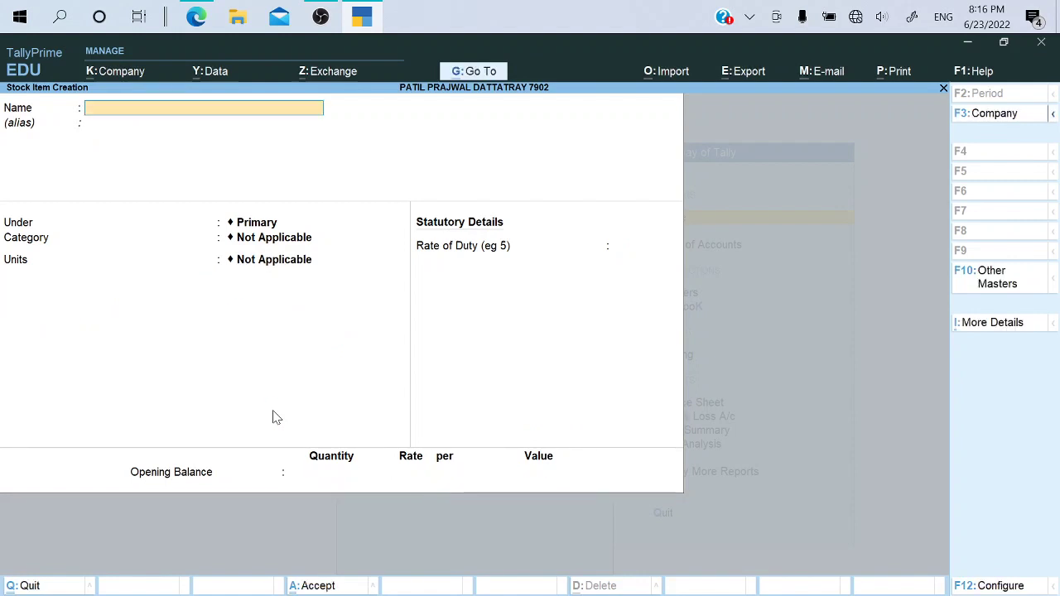
Accept the Adhesive item, quit stock item creation, and pick Ledger in the List of Masters
key("alt+Tab")
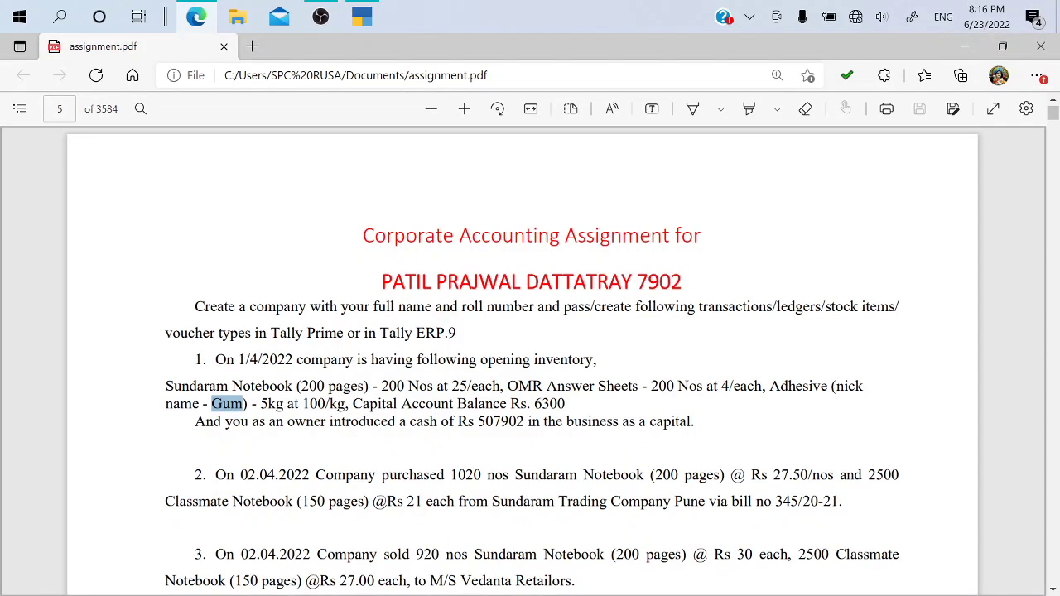
left_click_drag(353, 403, 507, 403)
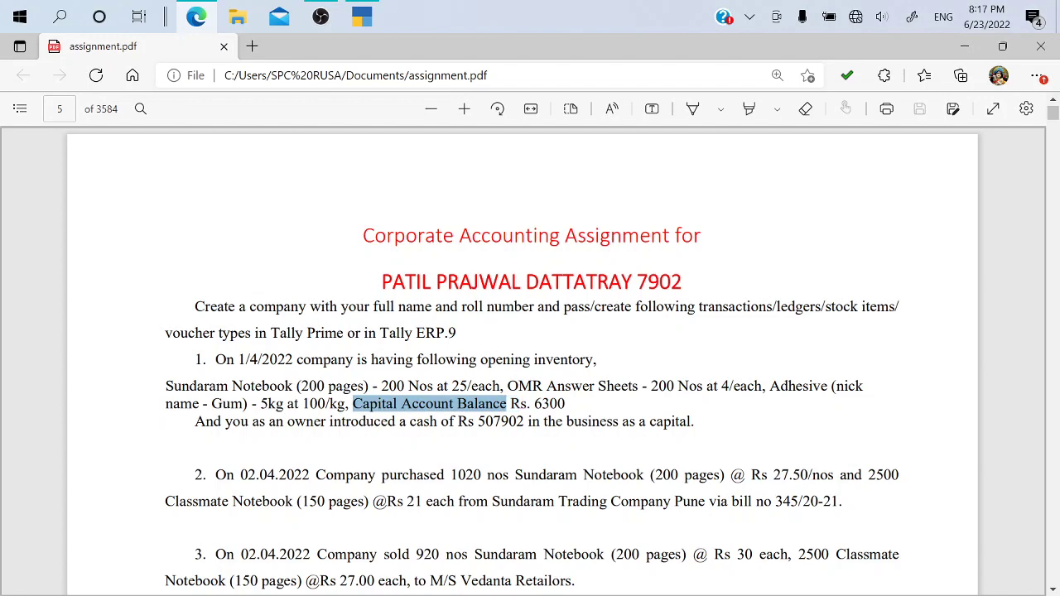
key("alt+Tab")
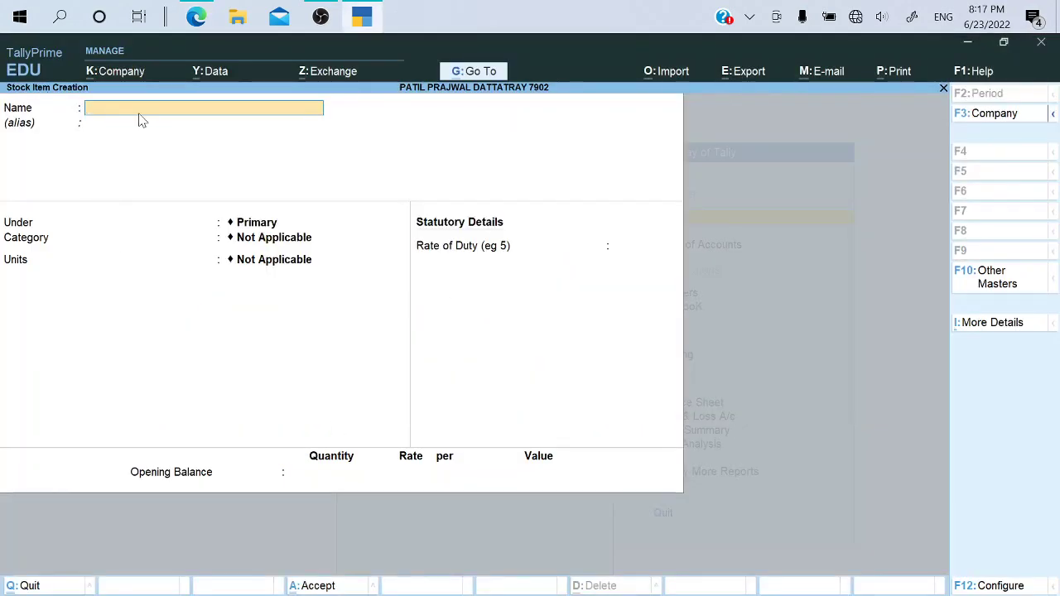
key("Escape")
key("y")
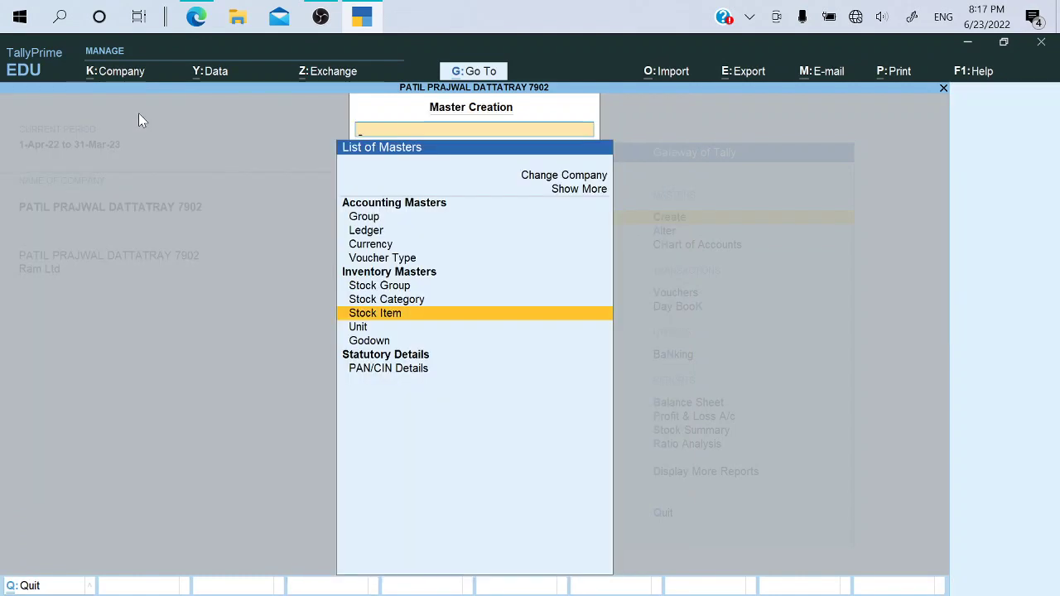
key("Up")
key("Up")
key("Up")
key("Up")
key("Up")
key("Up")
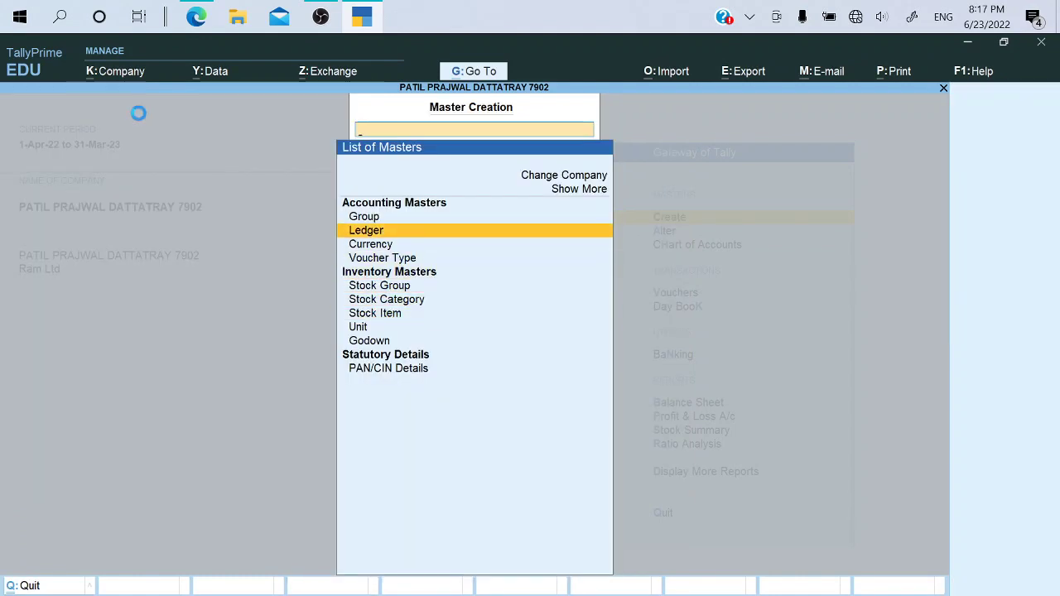
key("Return")
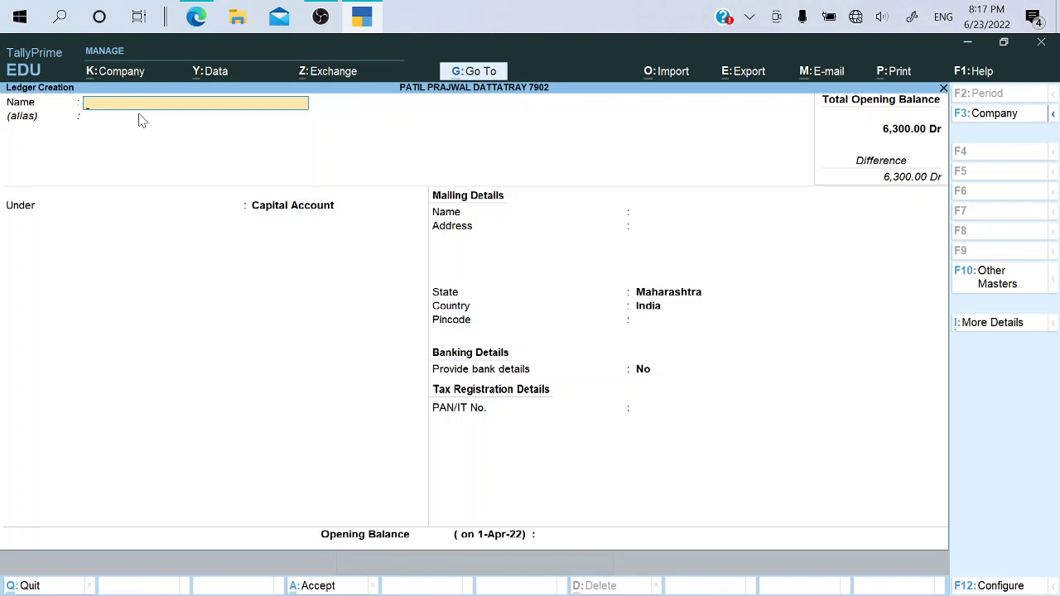
Name the new ledger Capital Account, keeping it under the Capital Account group
key("alt+Tab")
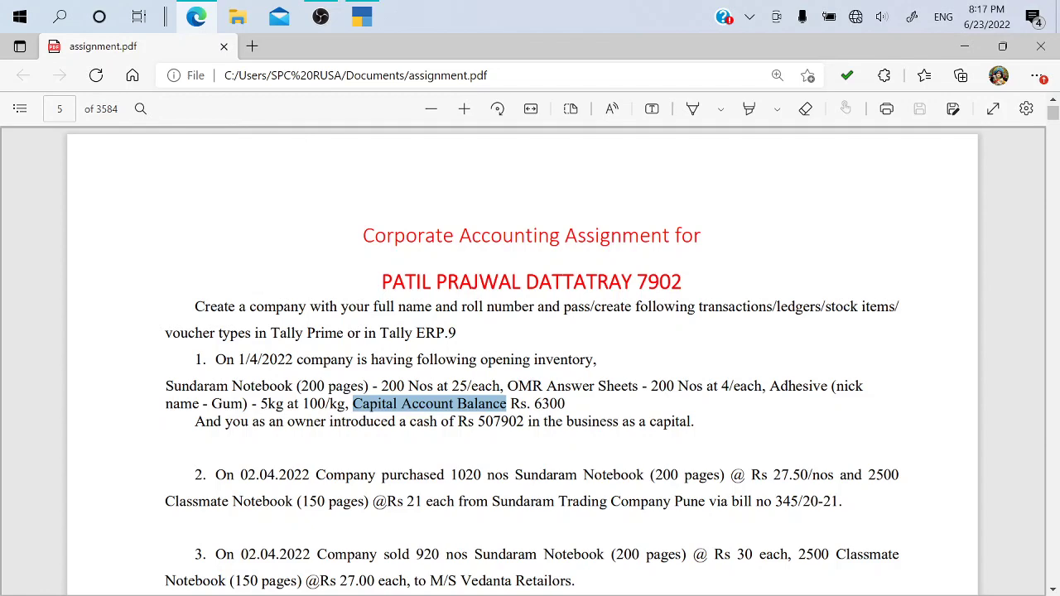
left_click_drag(507, 403, 454, 403)
key("ctrl+c")
key("alt+Tab")
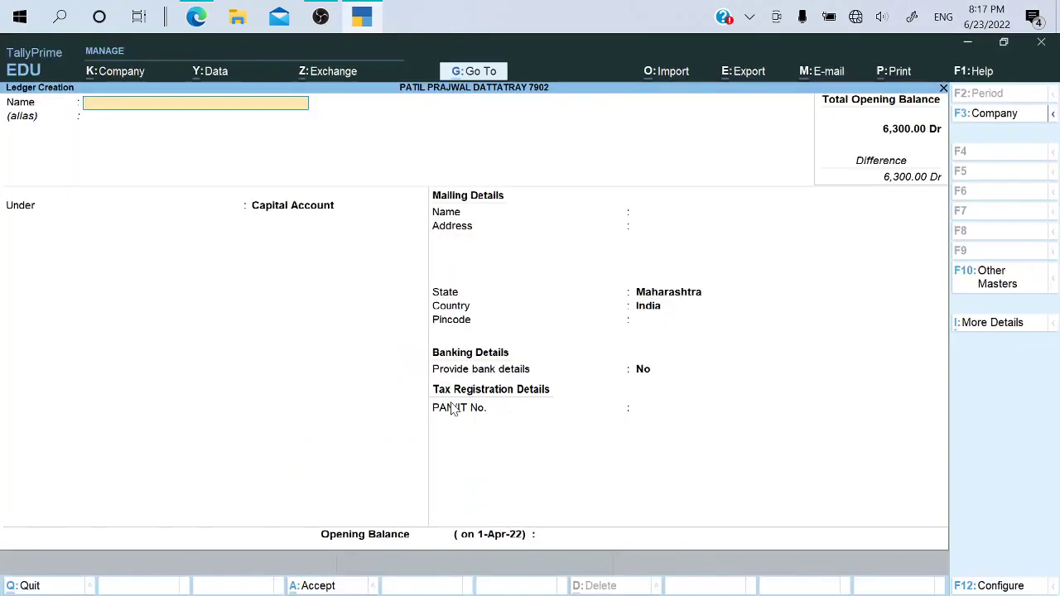
key("ctrl+alt+v")
key("Return")
key("Return")
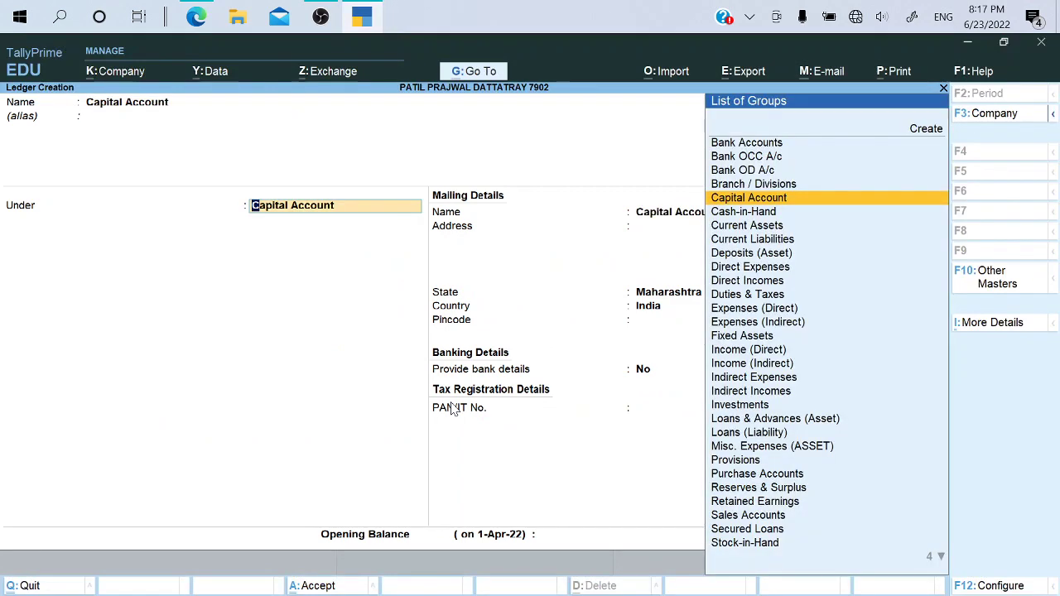
key("Return")
key("Return")
key("Return")
key("Return")
key("Return")
key("Return")
key("Return")
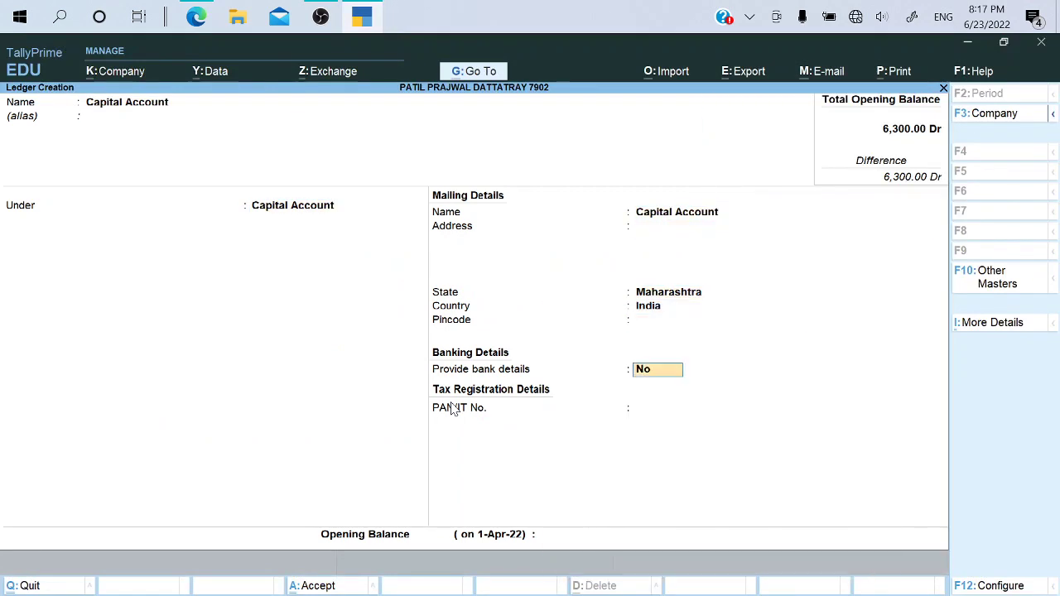
key("Return")
Enter a 6,300 Cr opening balance, save the ledger, and close ledger creation
key("alt+Tab")
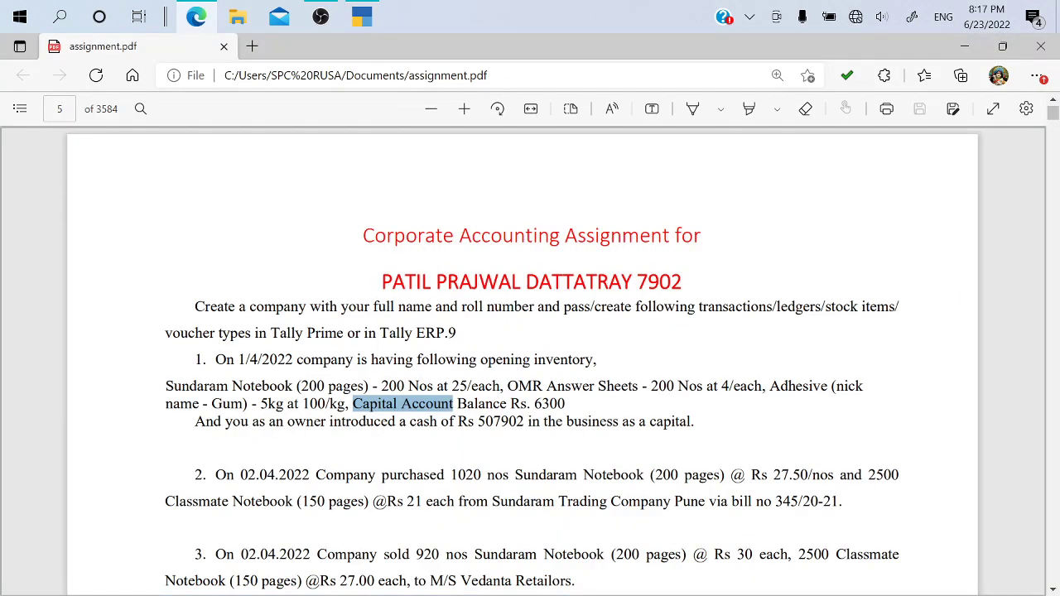
key("alt+Tab")
type("6300")
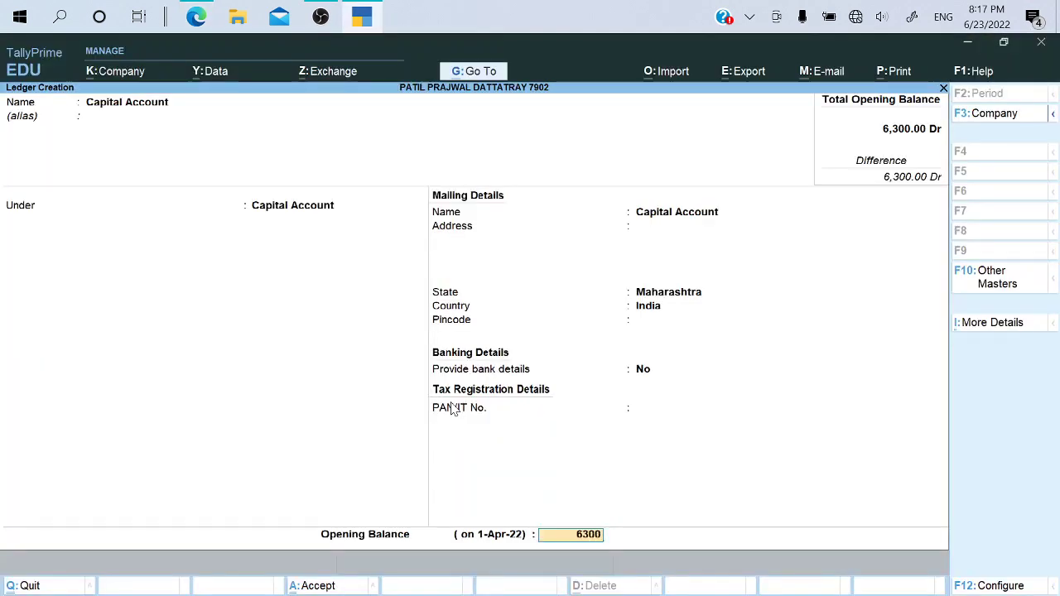
key("Return")
key("Return")
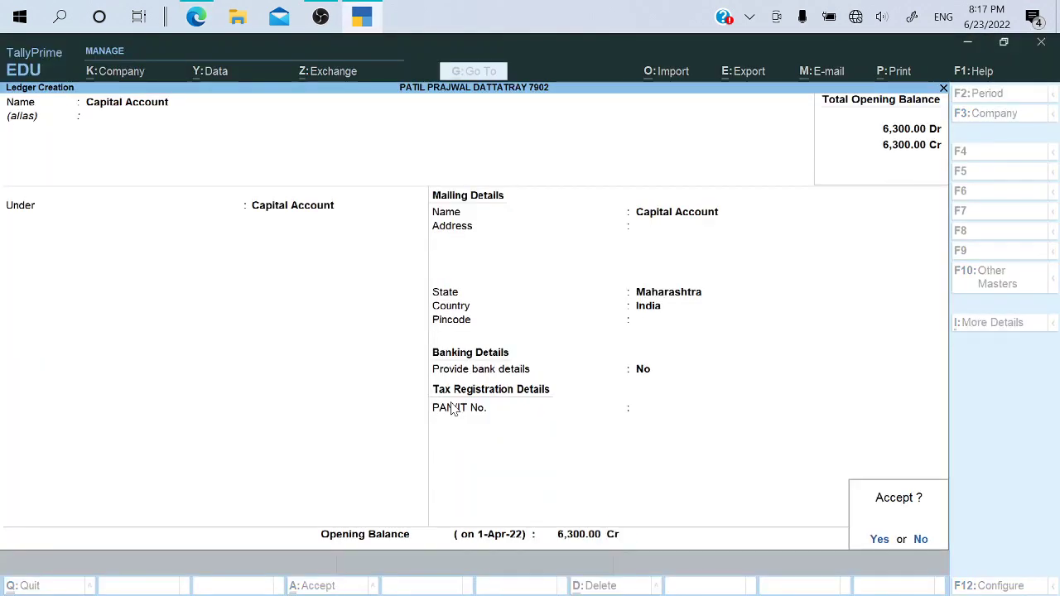
key("Return")
key("alt+Tab")
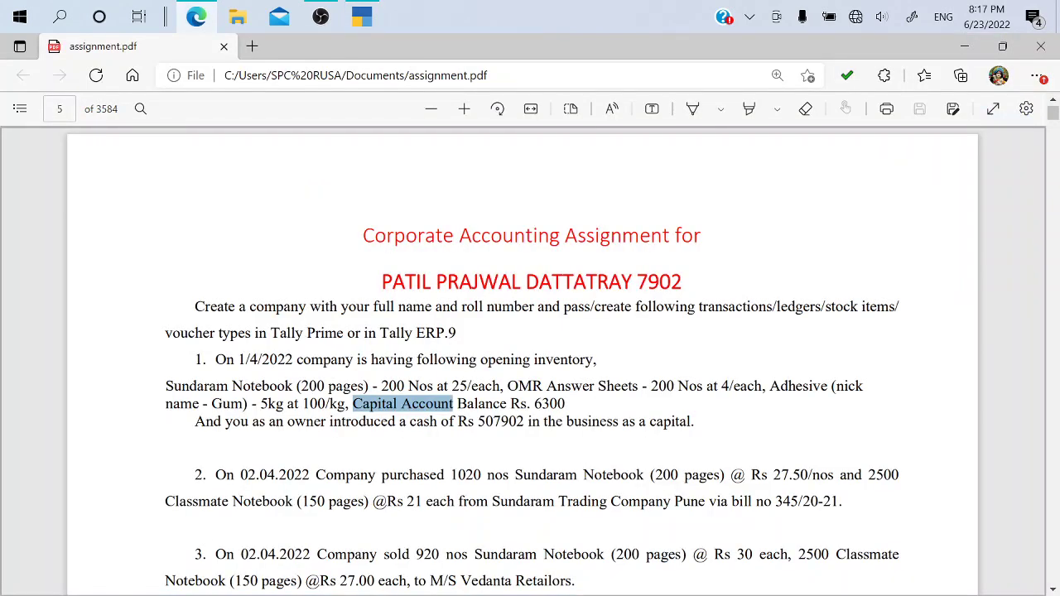
left_click_drag(195, 422, 417, 421)
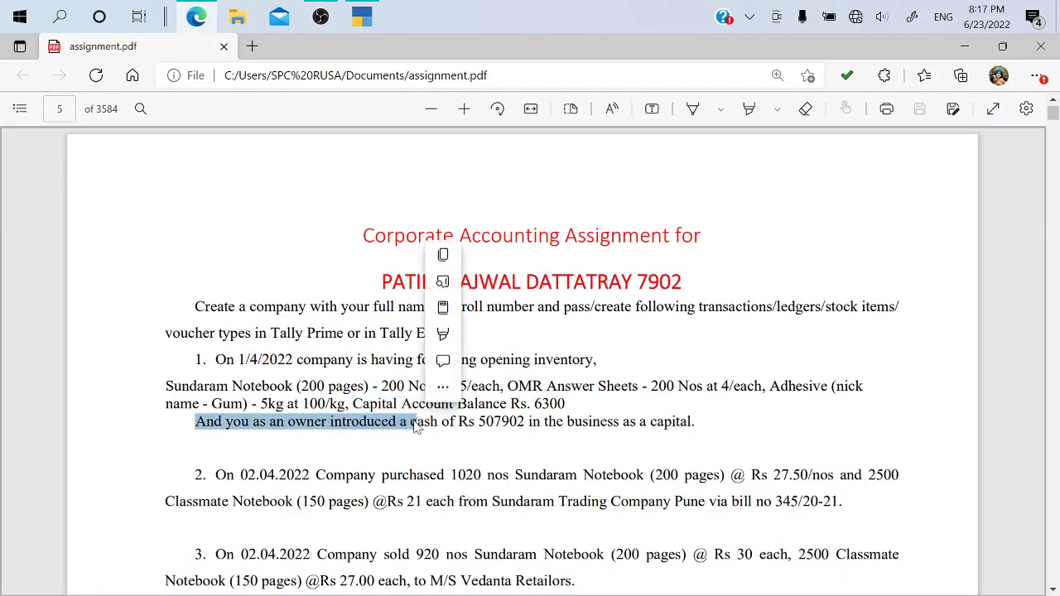
key("alt+Tab")
key("Escape")
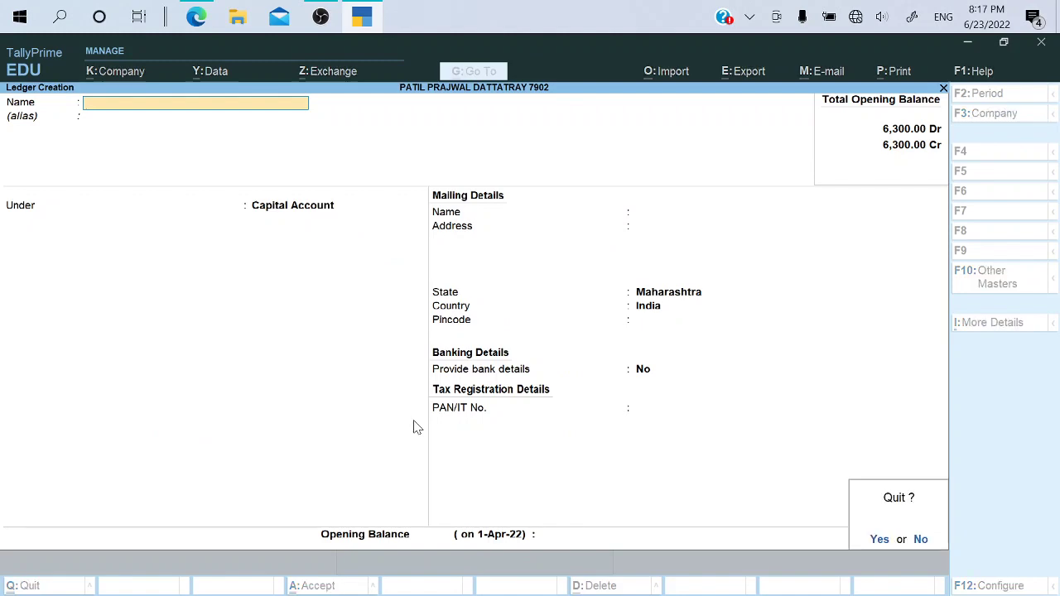
Return to the Gateway of Tally and start a Receipt voucher
key("Return")
key("alt+Tab")
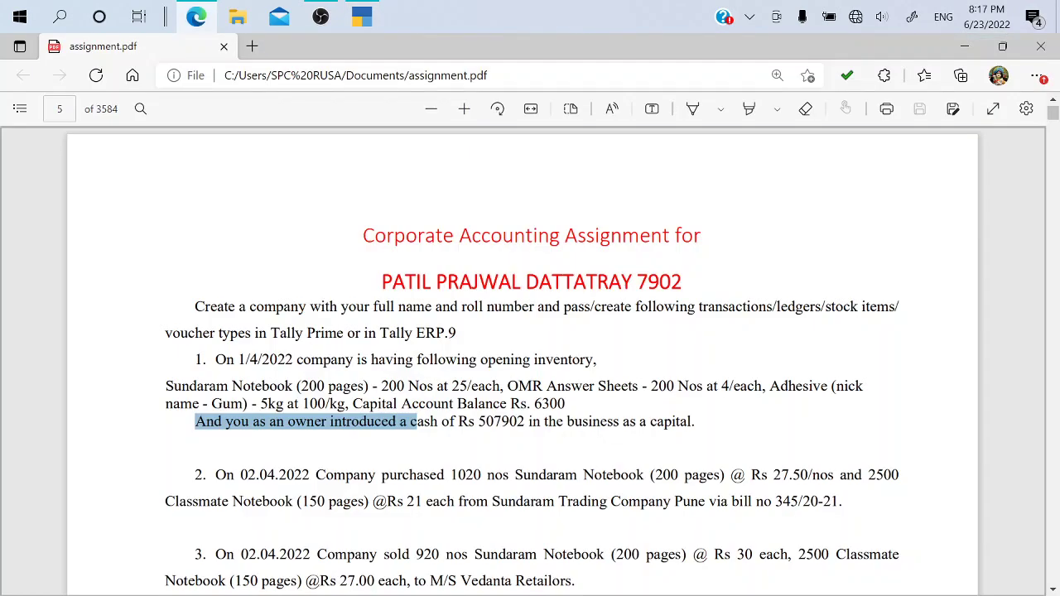
key("alt+Tab")
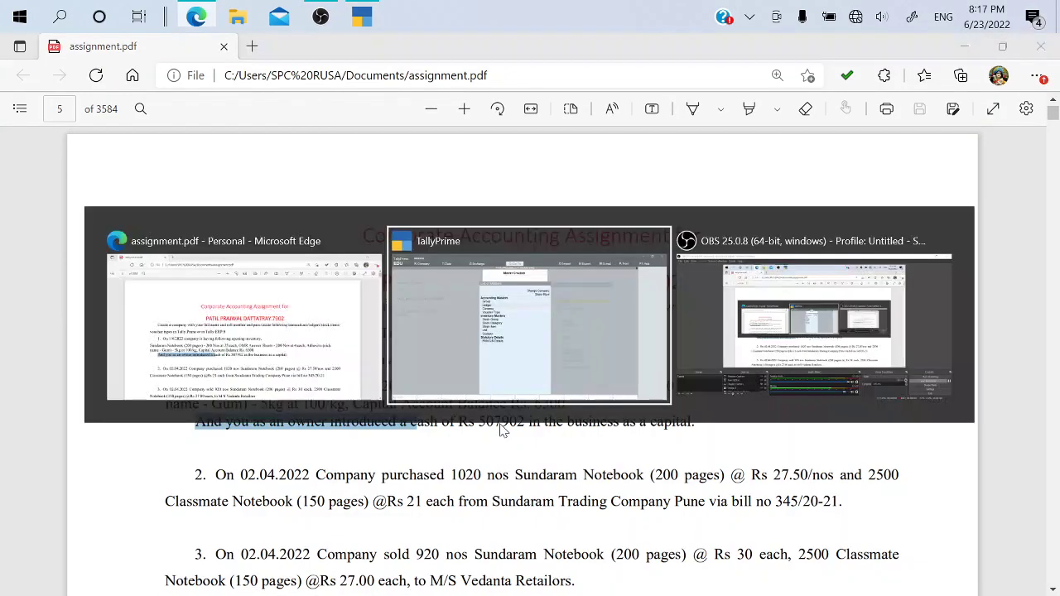
key("Escape")
key("Escape")
key("Escape")
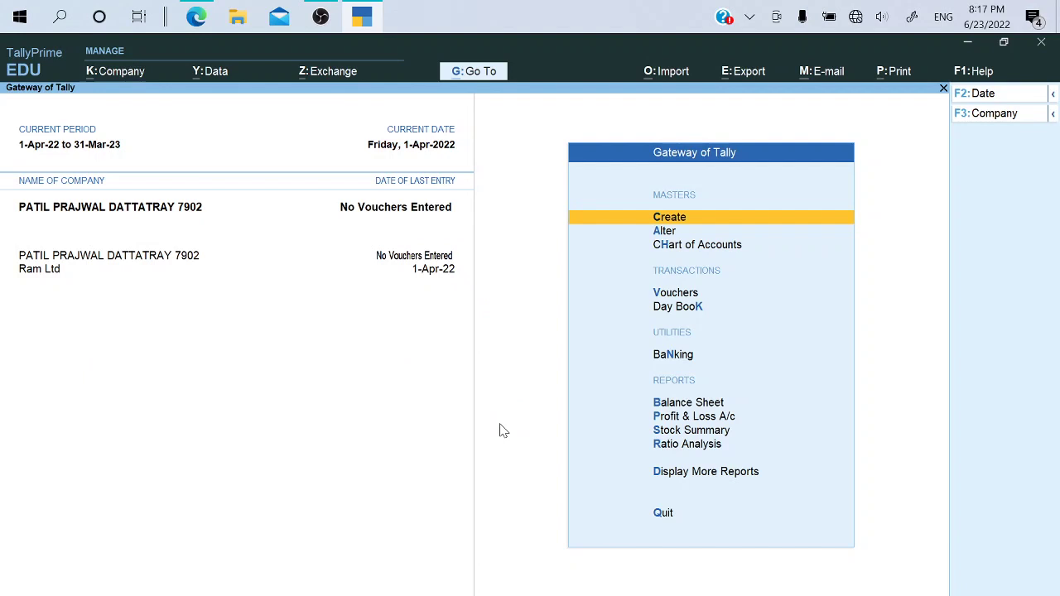
key("Down")
key("Down")
key("Down")
key("Down")
key("Up")
key("Return")
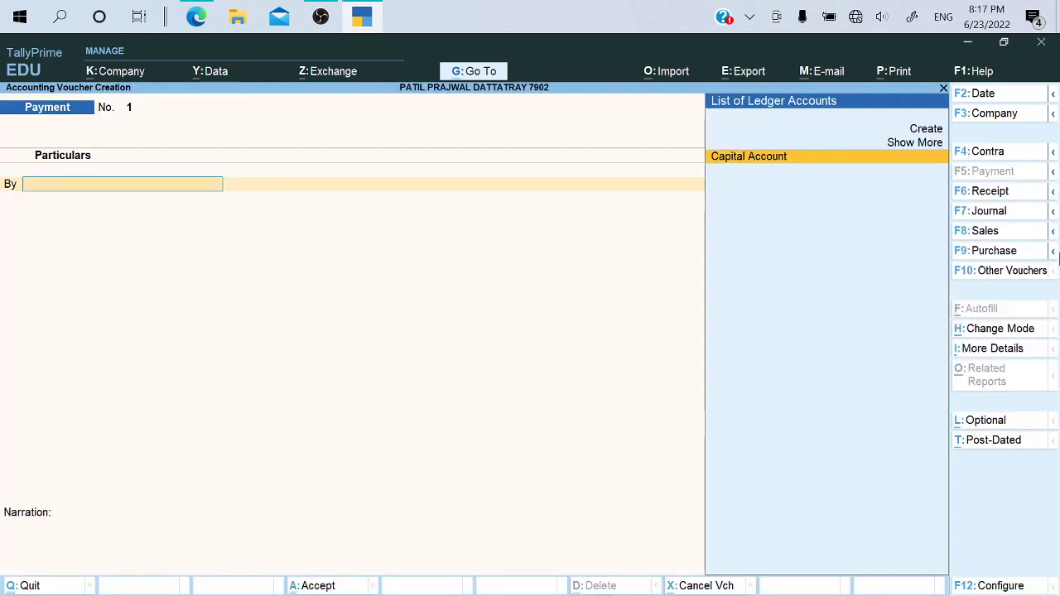
left_click(999, 197)
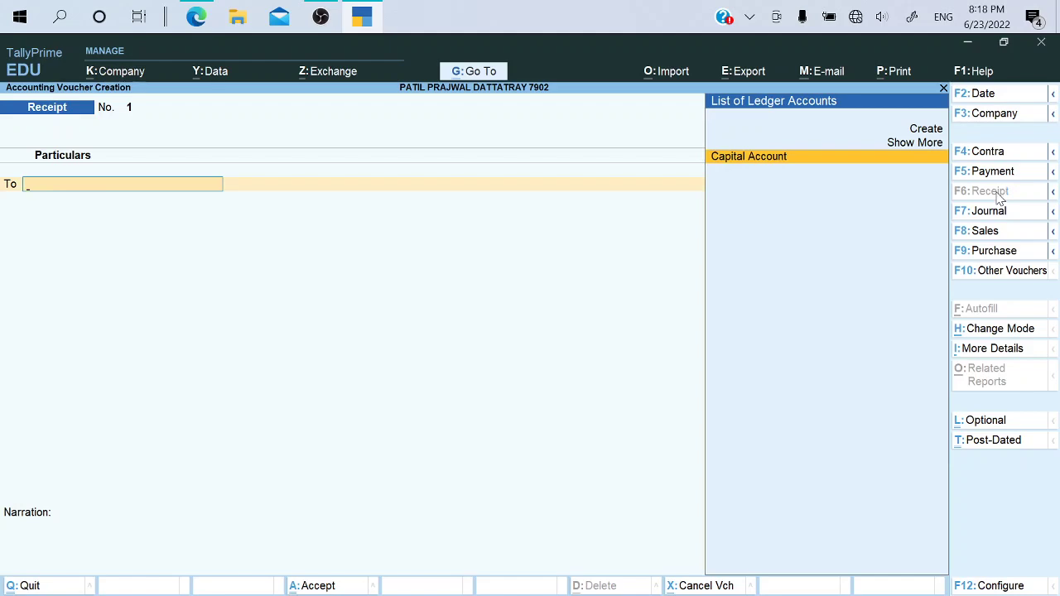
Credit Capital Account with 5,07,902 copied from the assignment
type("Ca")
key("Return")
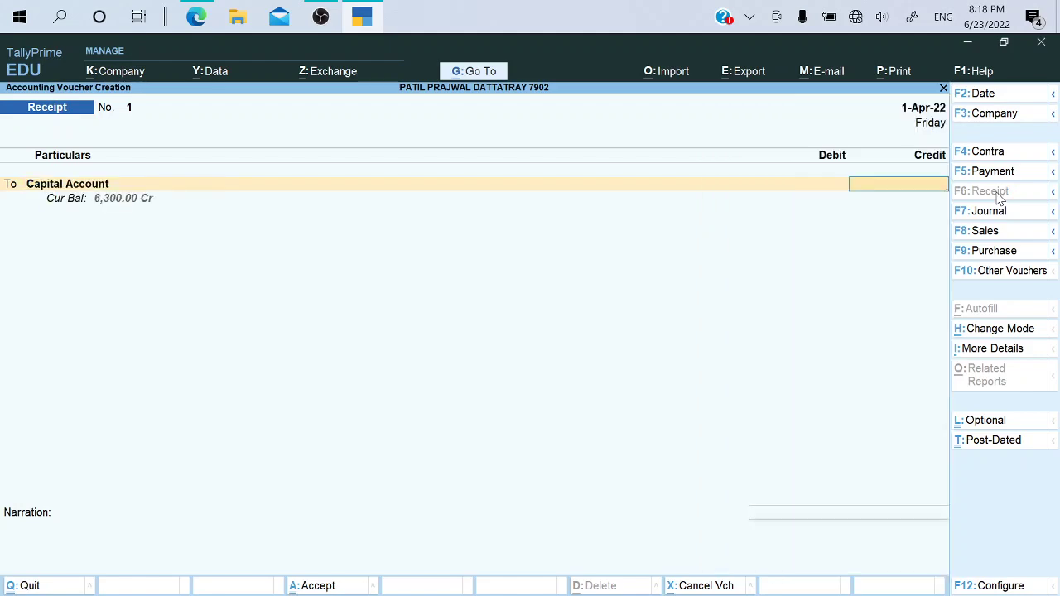
key("alt+Tab")
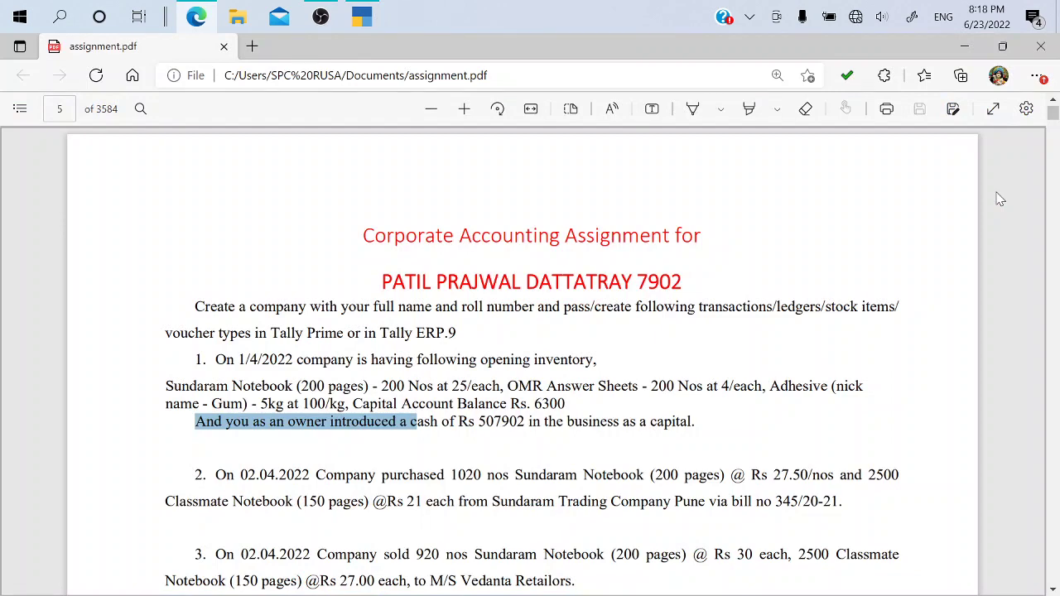
double_click(501, 421)
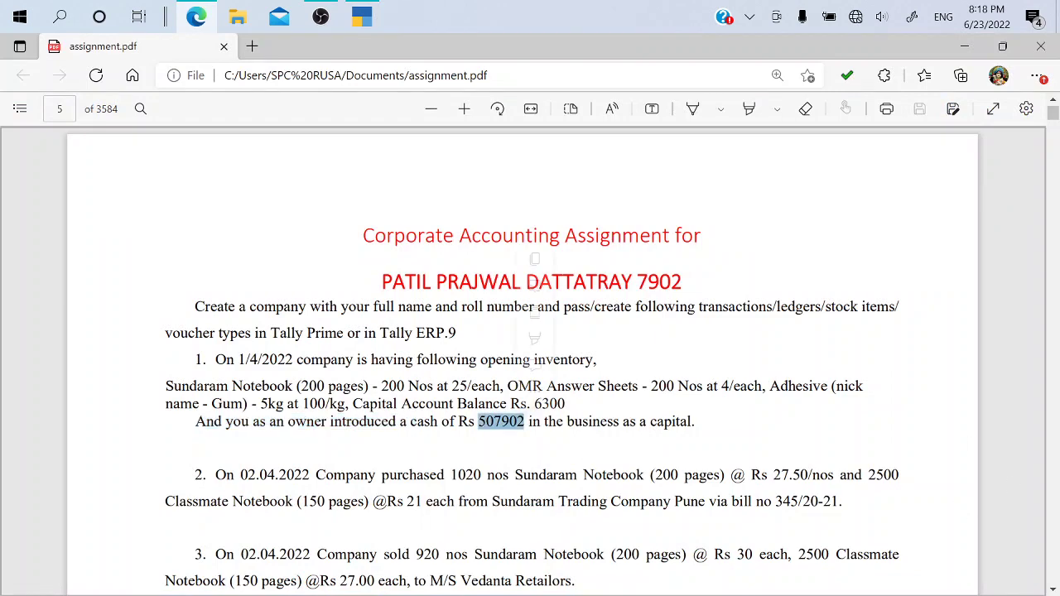
key("alt+Tab")
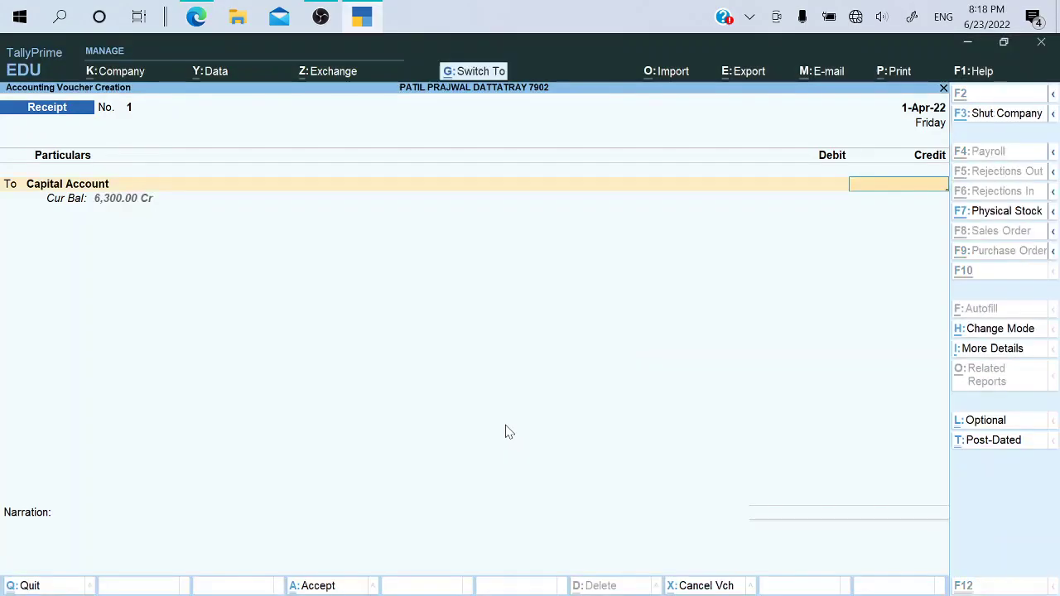
key("ctrl+v")
key("Return")
Debit Cash and save Receipt No. 1
key("Return")
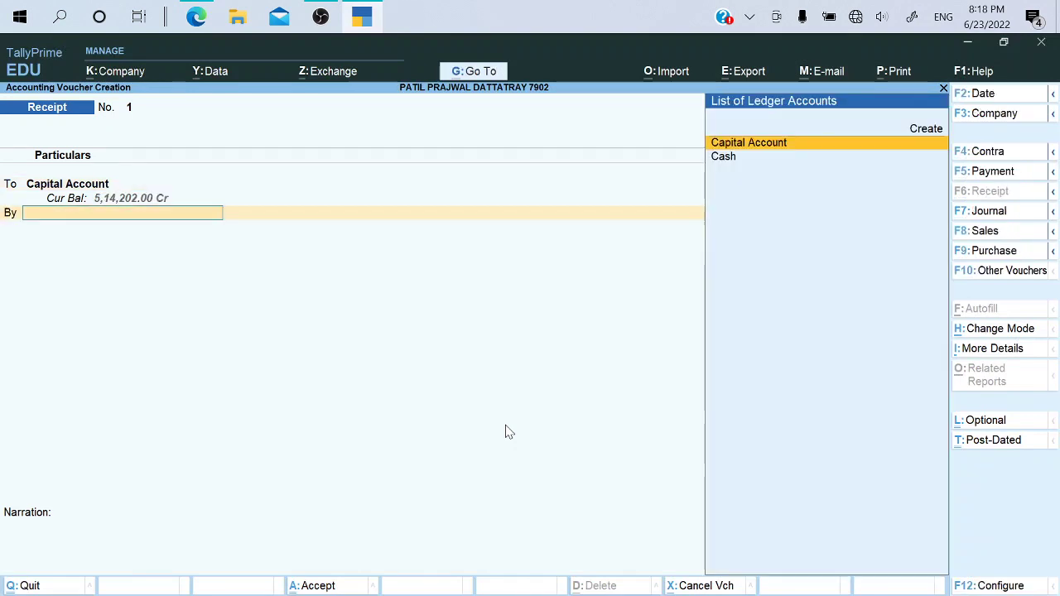
type("Cas")
key("Return")
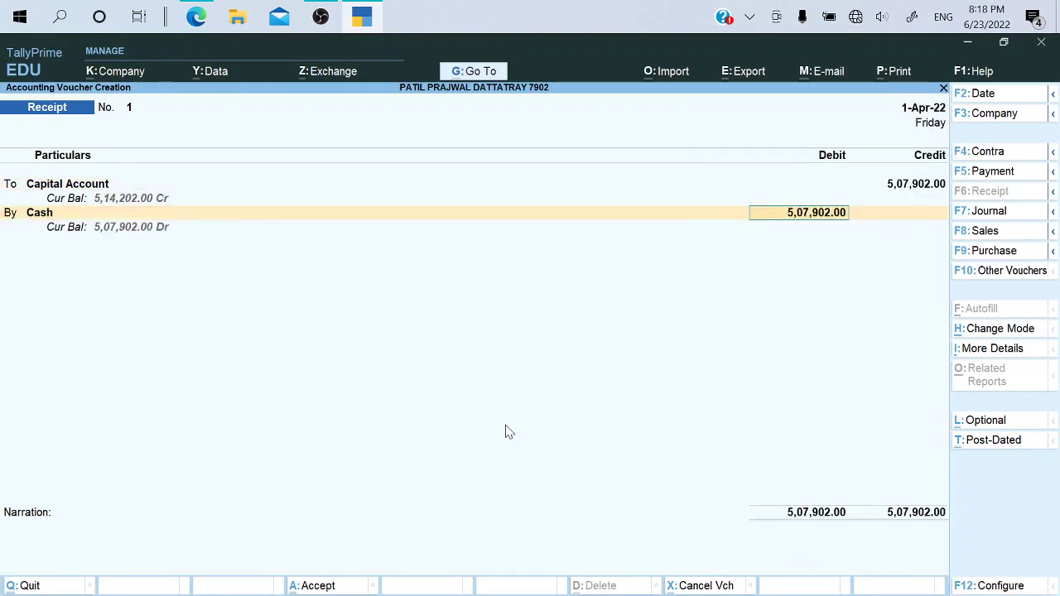
key("Return")
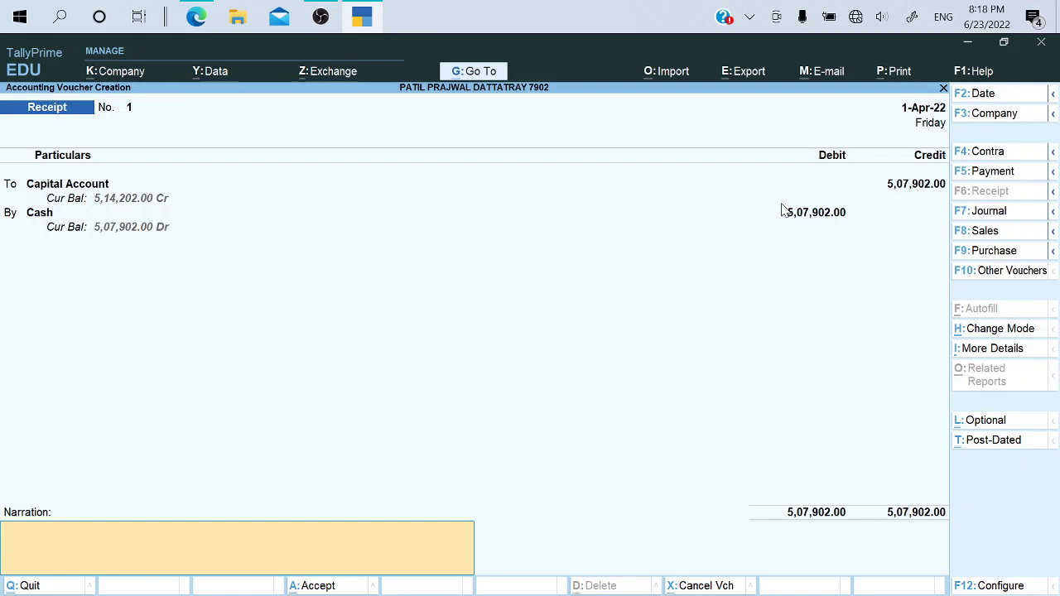
key("Return")
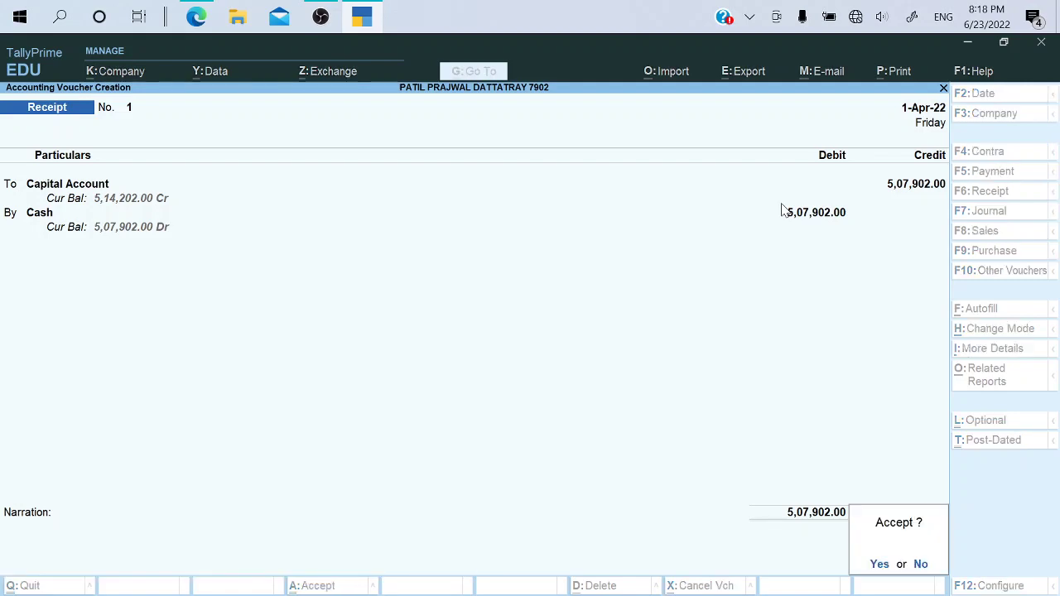
key("Return")
key("alt+Tab")
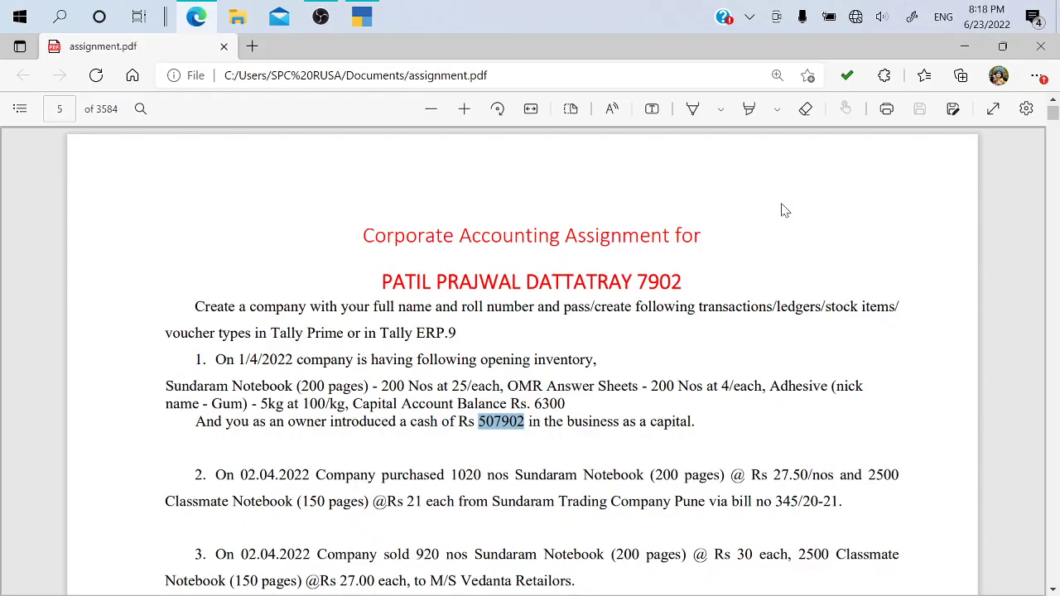
scroll(785, 210, "down", 5)
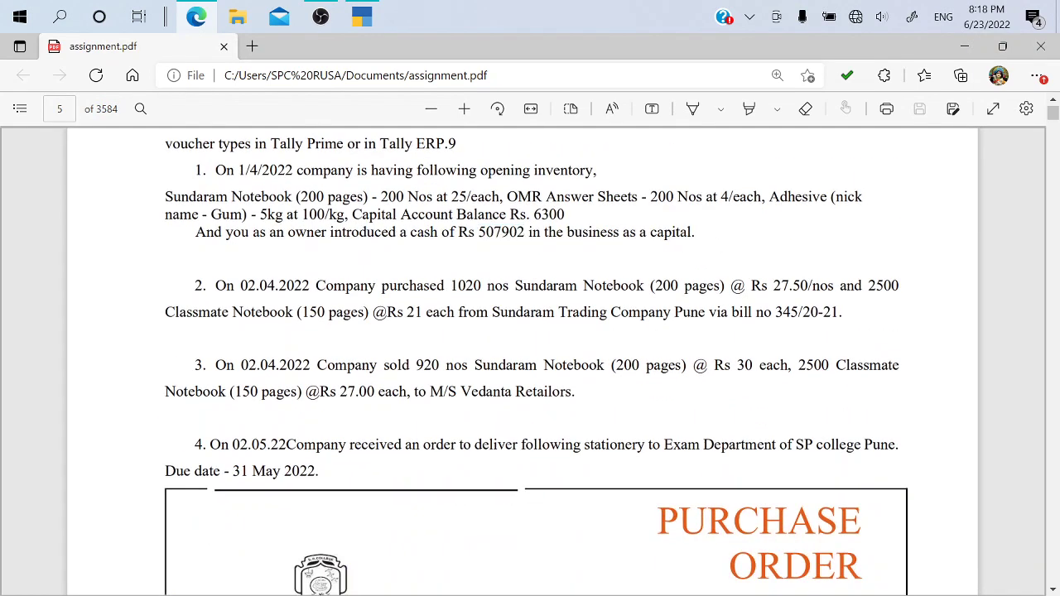
key("alt+Tab")
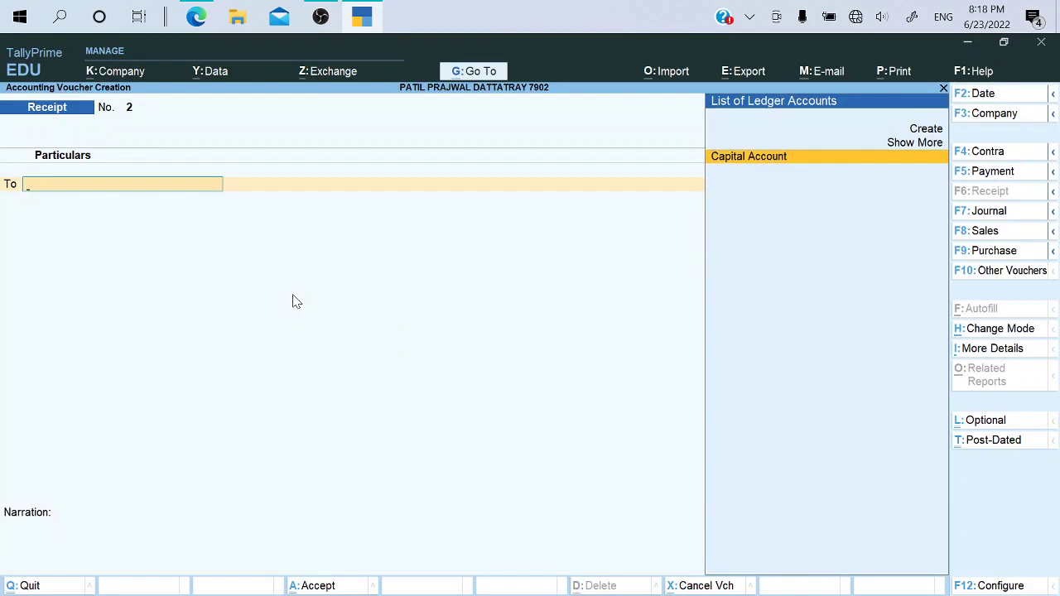
Set the voucher date to 2-Apr-22 and switch to a Purchase voucher
key("F2")
type("2.")
key("Return")
key("alt+Tab")
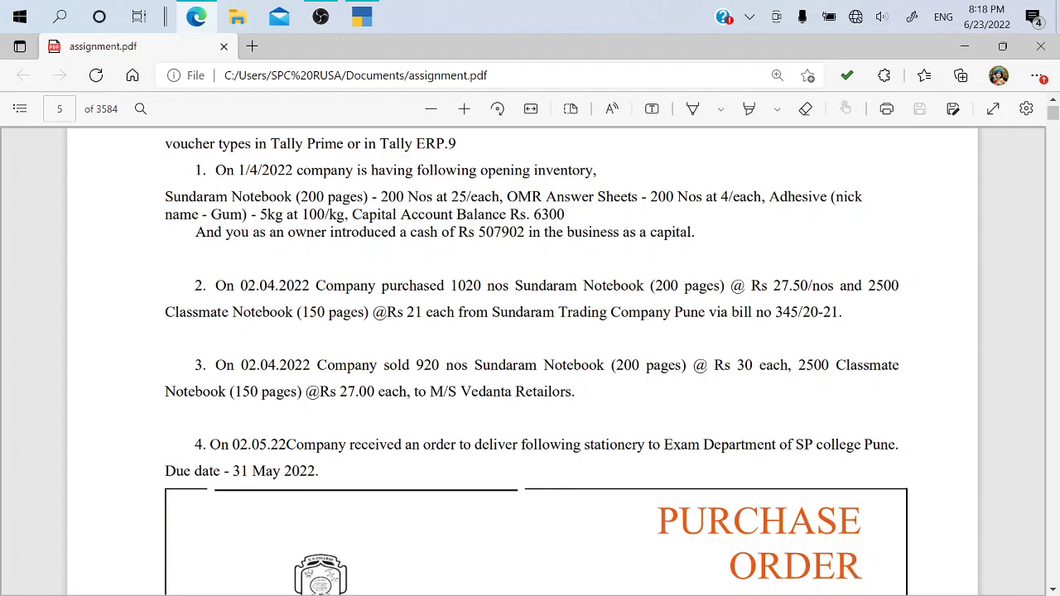
key("alt+Tab")
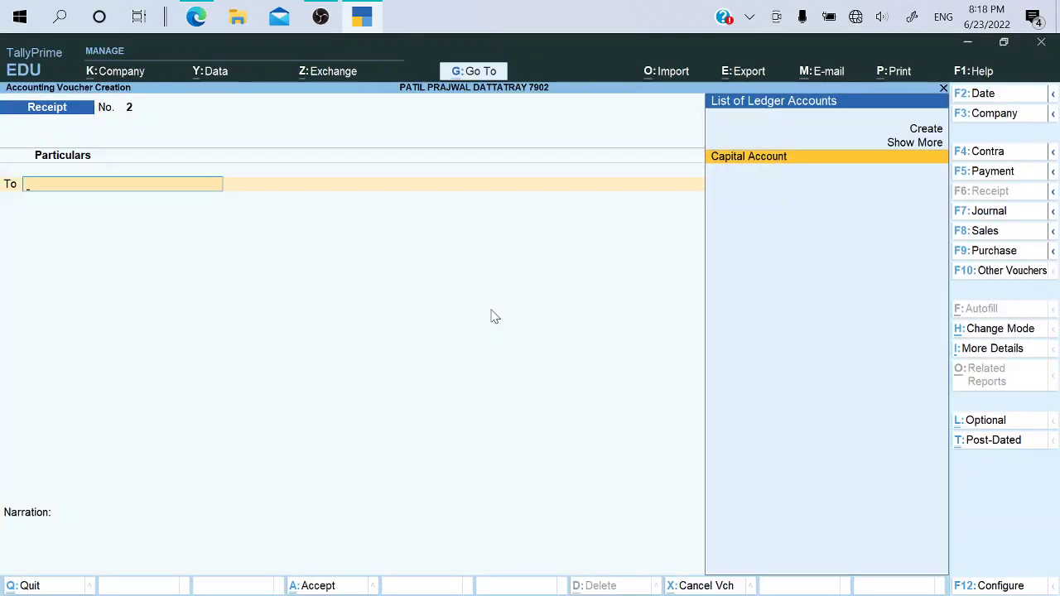
left_click(998, 255)
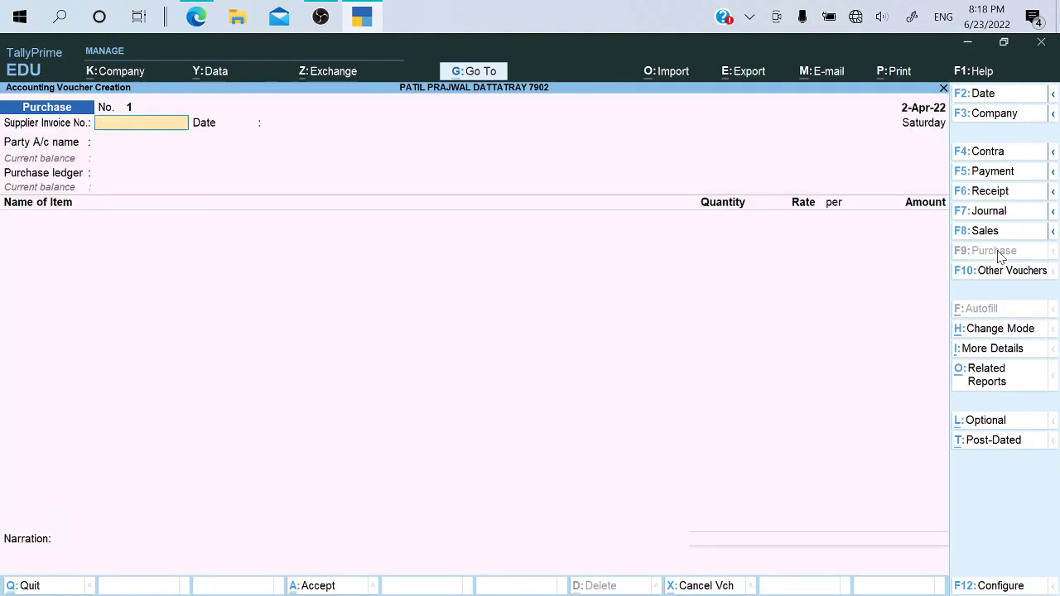
Enter 345/20-21 as the supplier invoice number
key("alt+Tab")
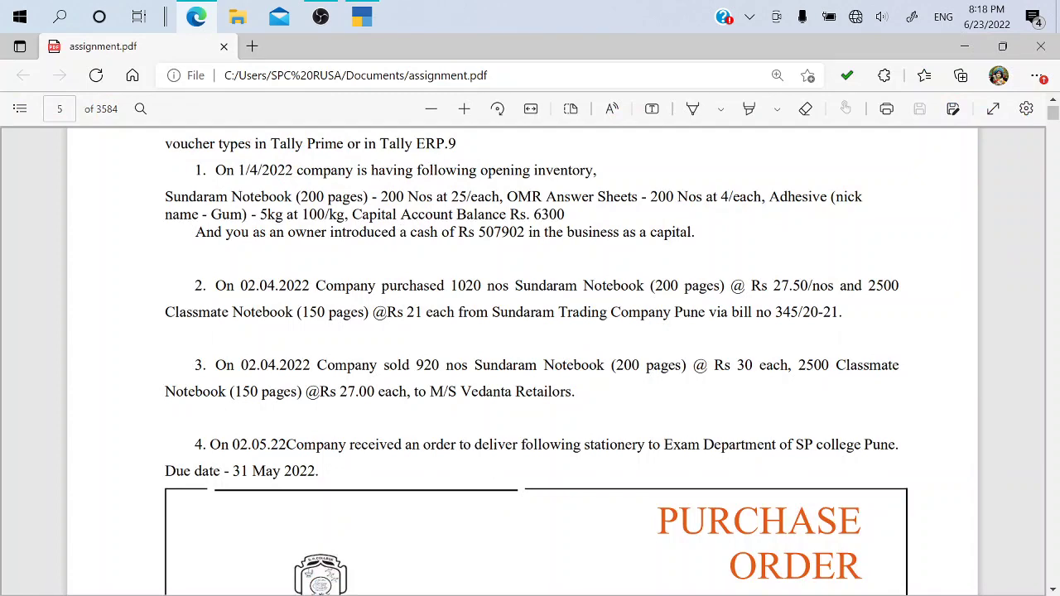
left_click_drag(775, 311, 843, 313)
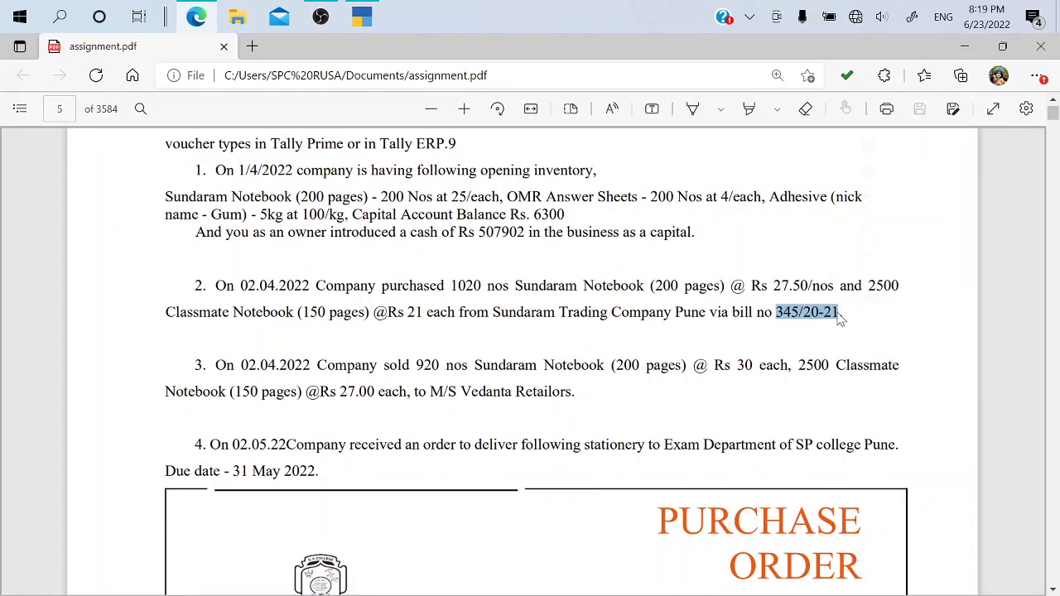
key("alt+Tab")
type("507902")
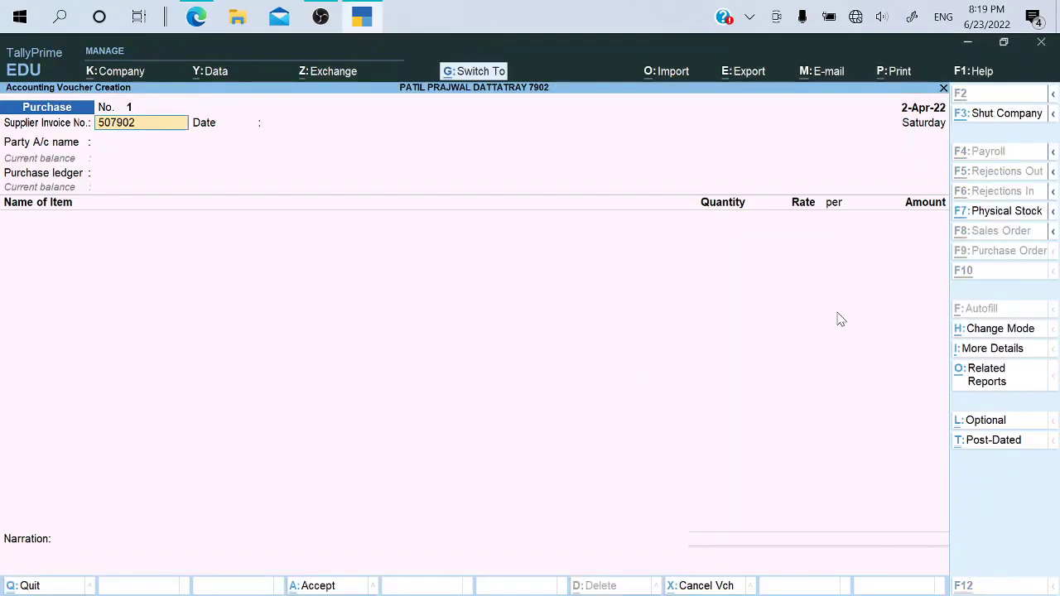
key("Return")
key("BackSpace")
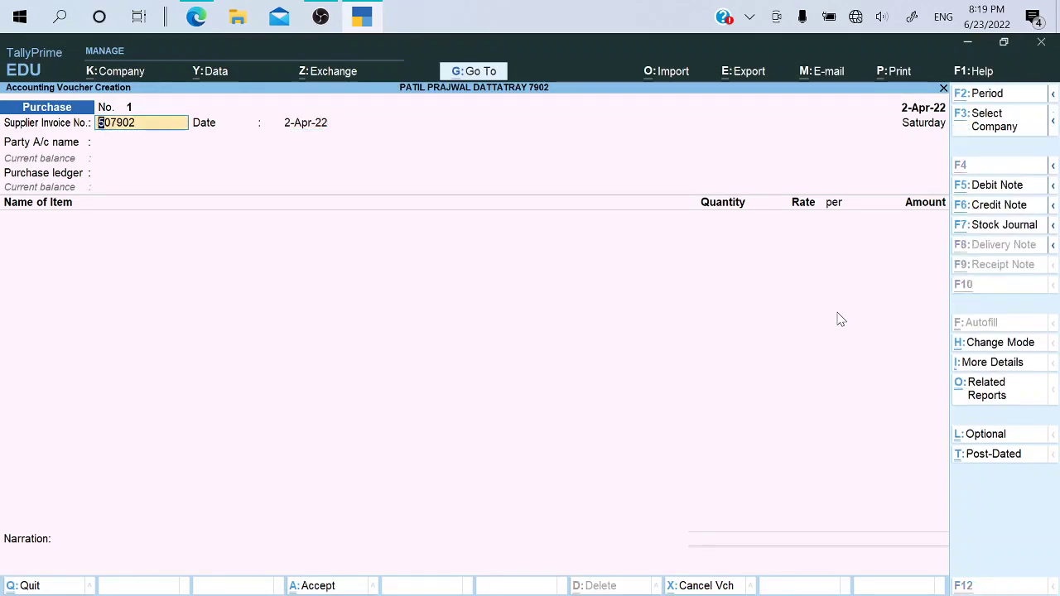
key("alt+Tab")
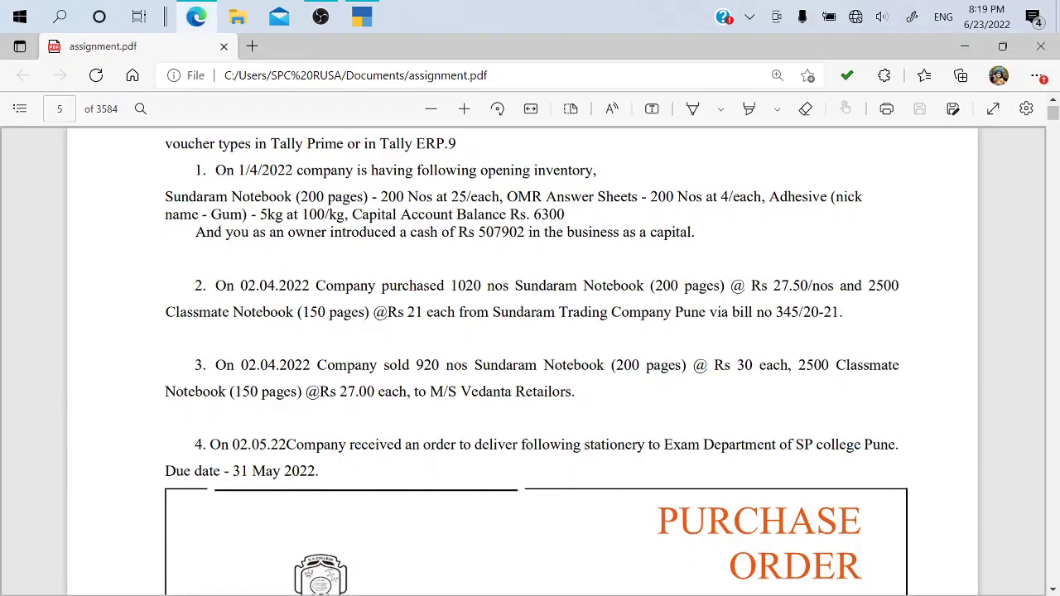
left_click_drag(775, 312, 840, 312)
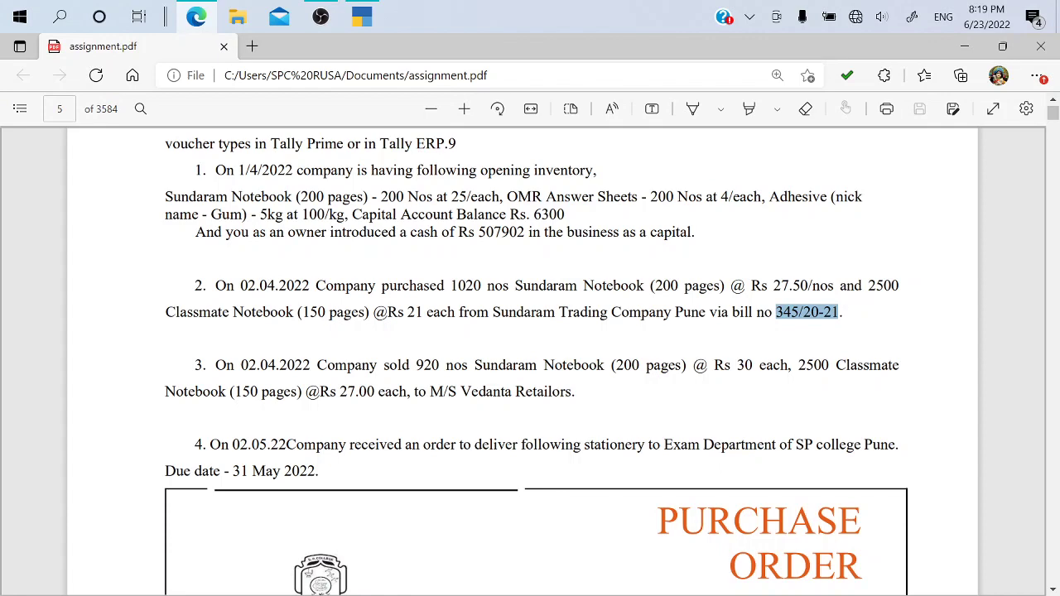
key("ctrl+c")
key("alt+Tab")
key("ctrl+v")
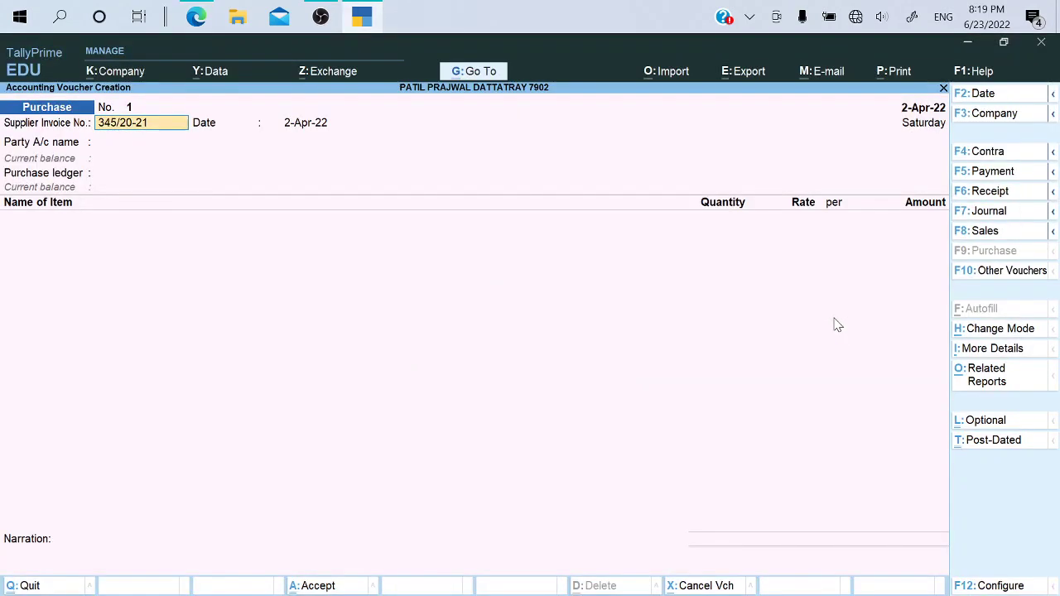
key("Return")
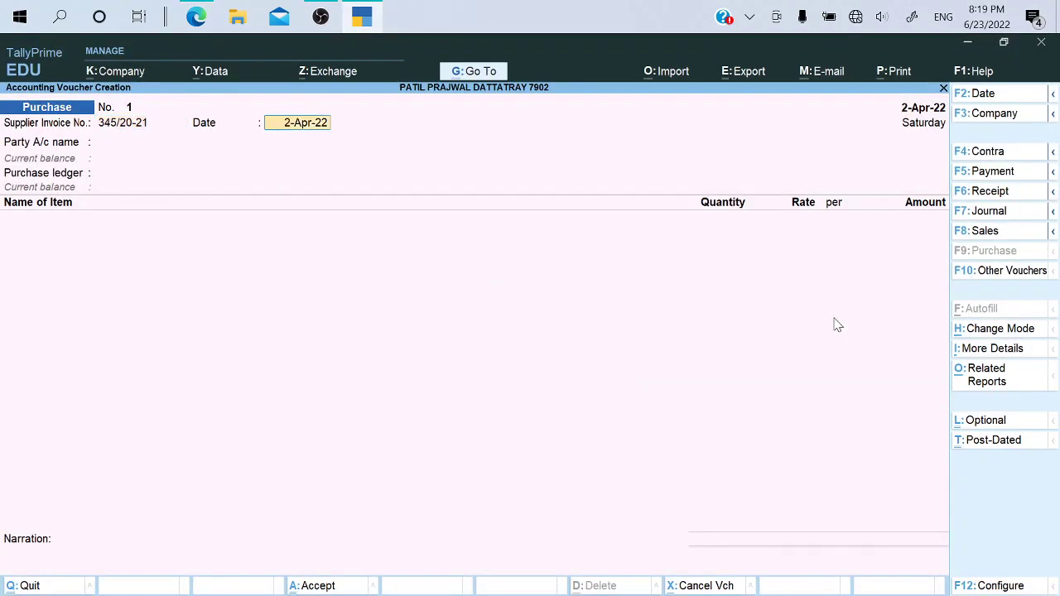
Keep the 2-Apr-22 date, copy supplier Sundaram Trading Company, and create a new party ledger
key("alt+Tab")
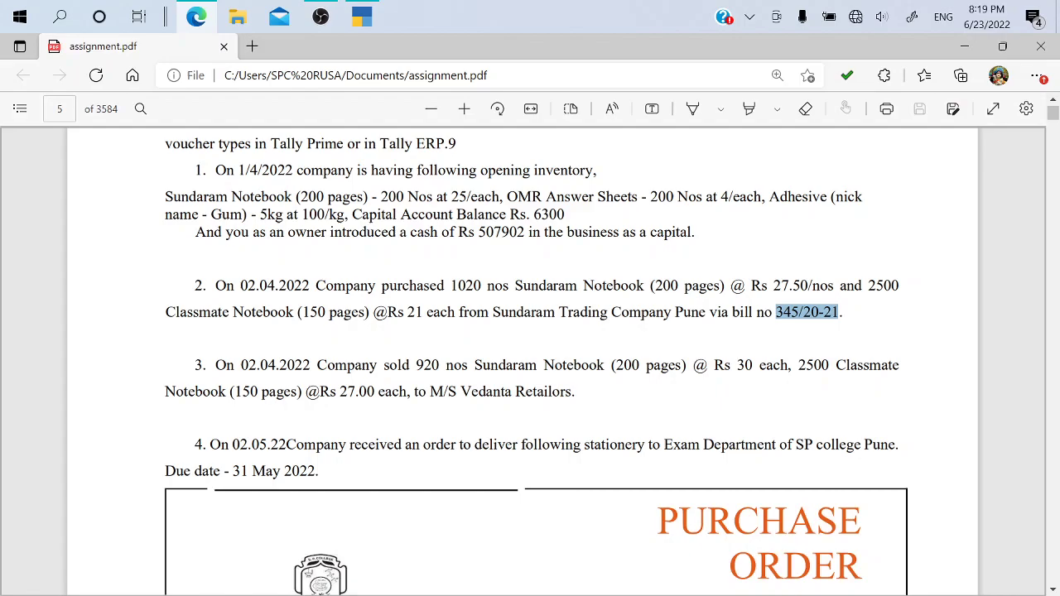
key("alt+Tab")
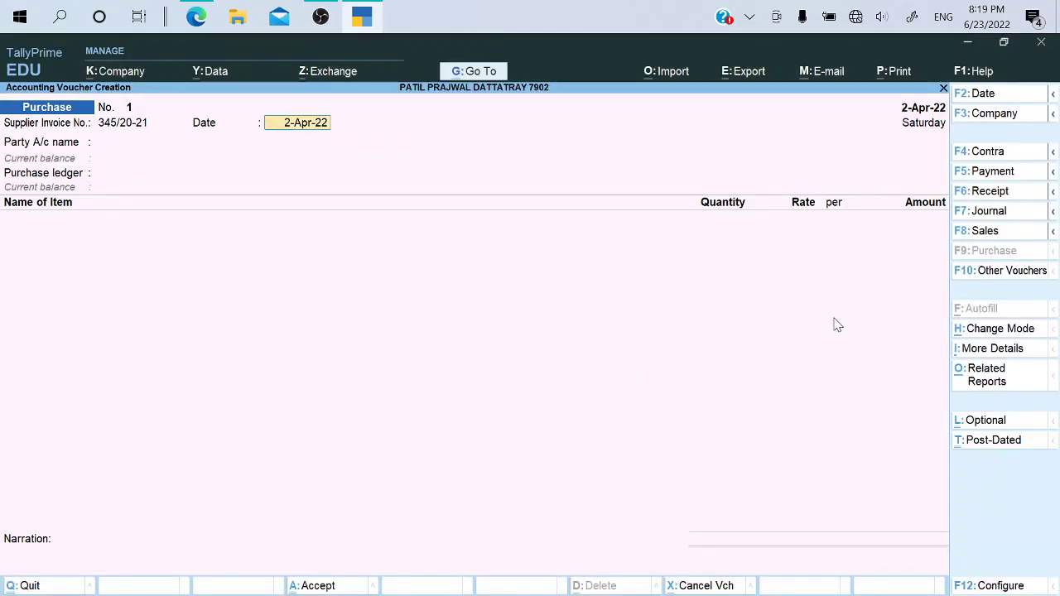
key("Return")
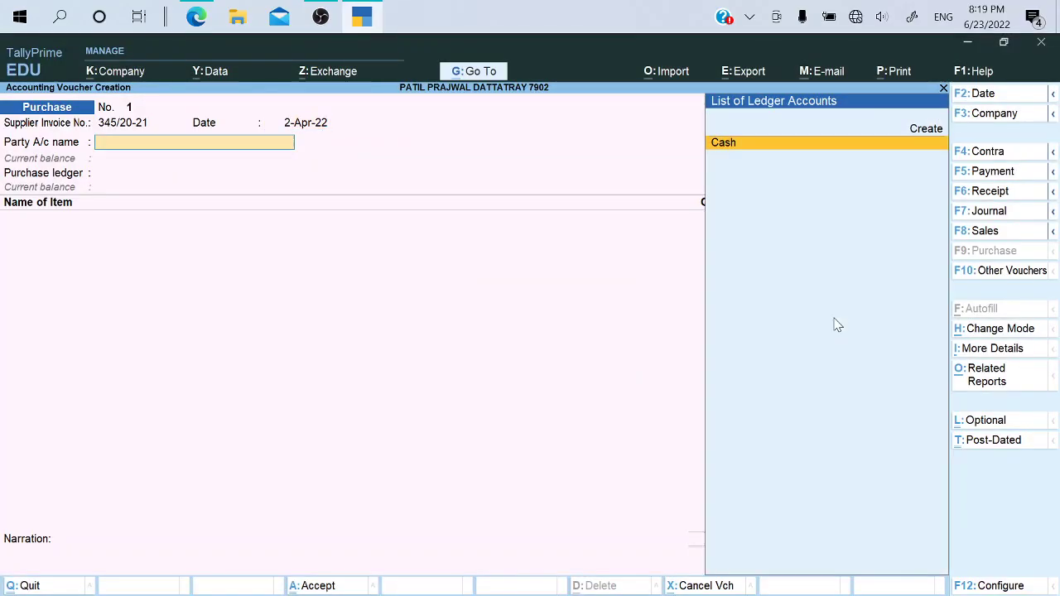
key("alt+Tab")
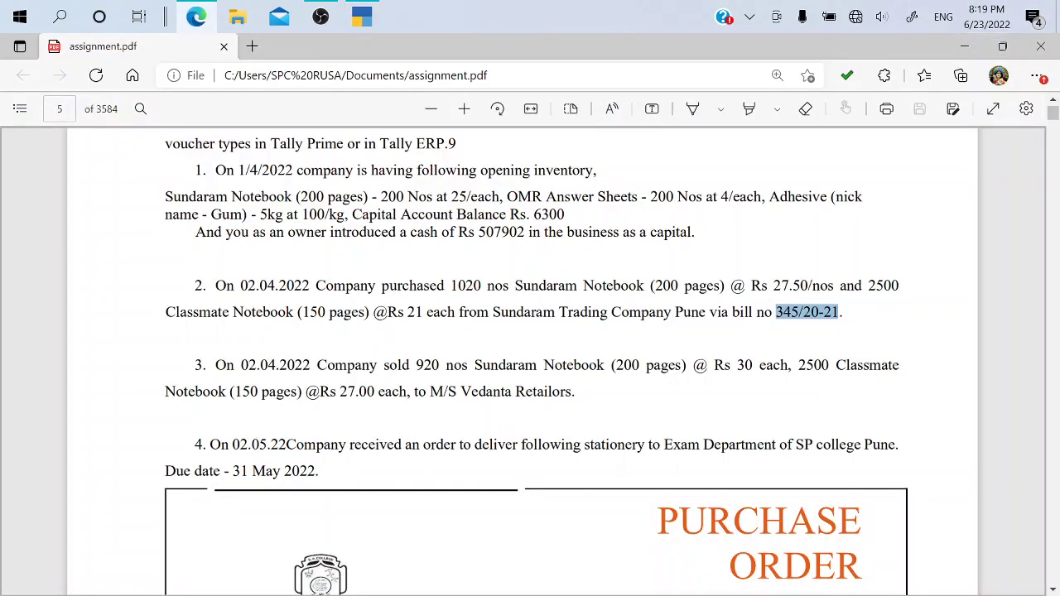
left_click_drag(492, 313, 670, 323)
key("ctrl+c")
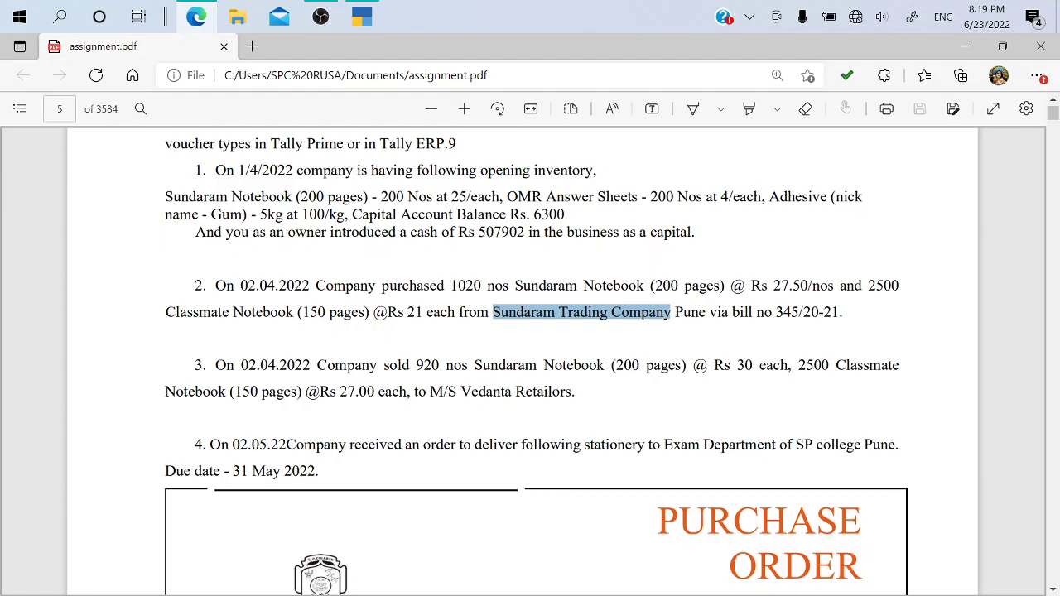
key("alt+Tab")
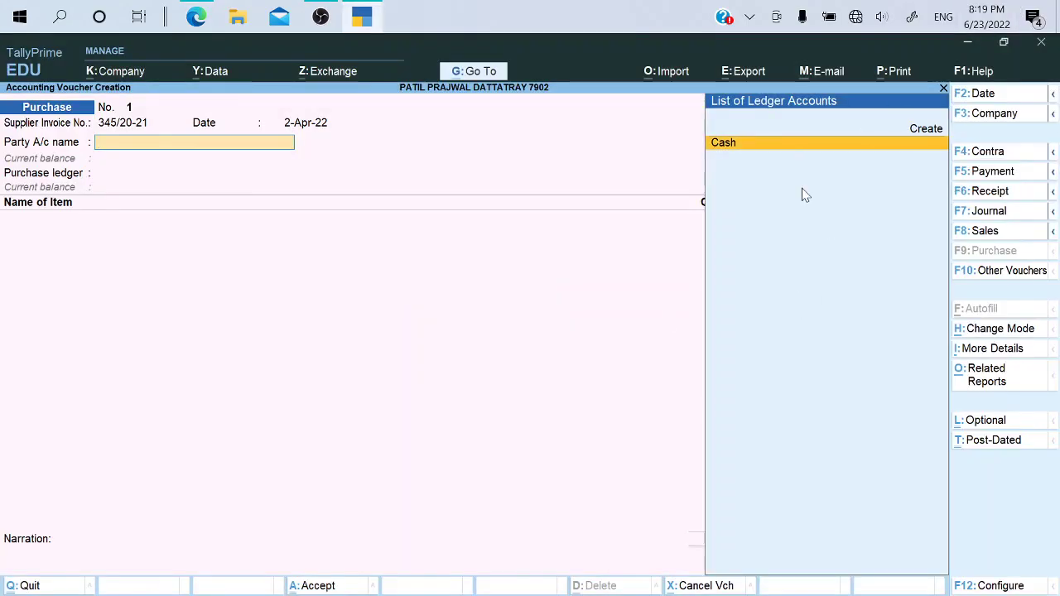
key("Up")
key("Return")
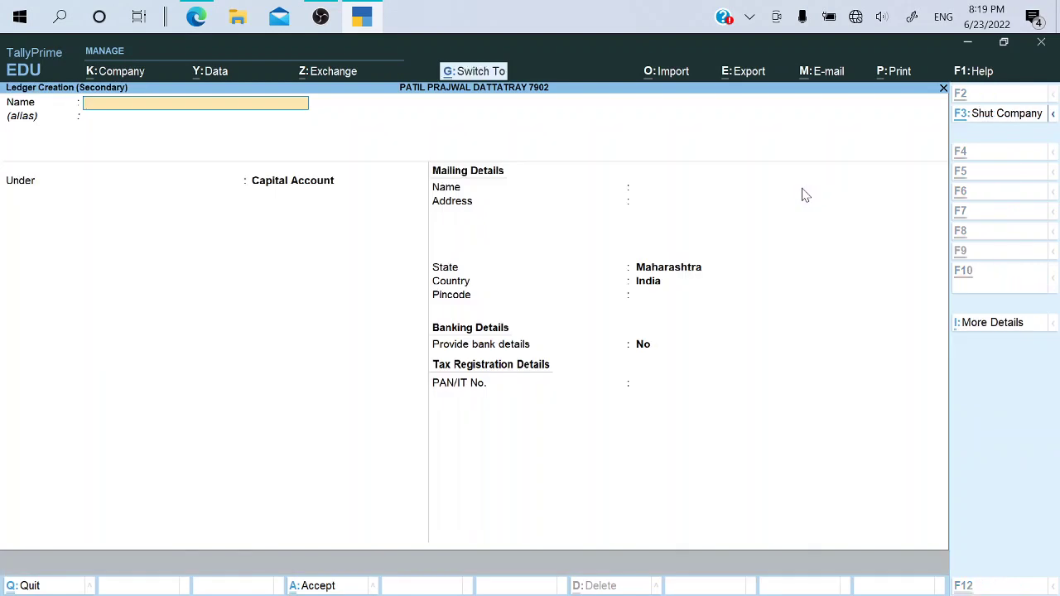
Save Sundaram Trading Company under Sundry Creditors and skip receipt and party details
key("ctrl+v")
key("Return")
key("Return")
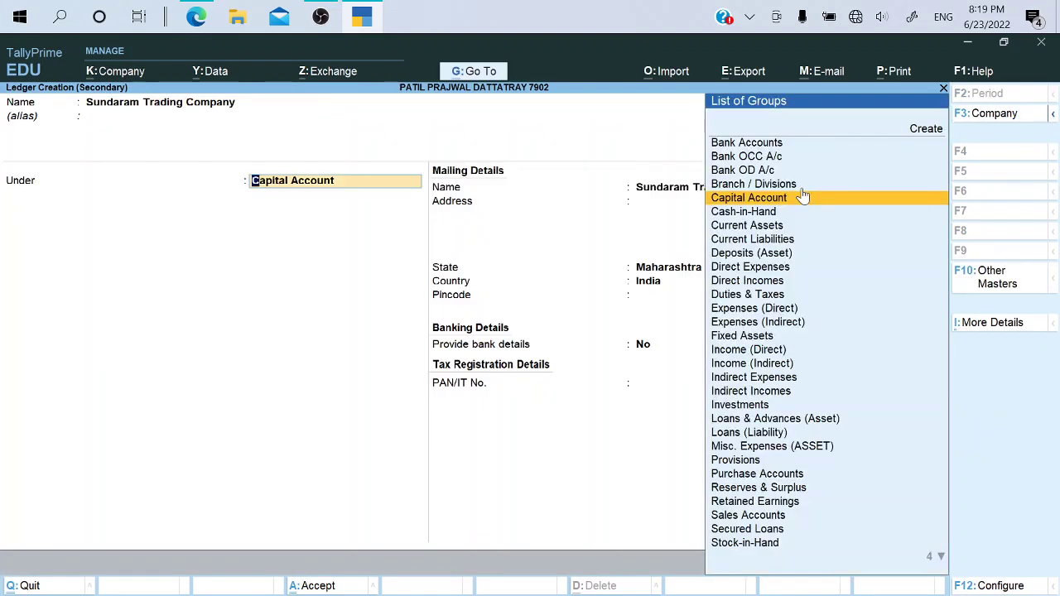
type("Su")
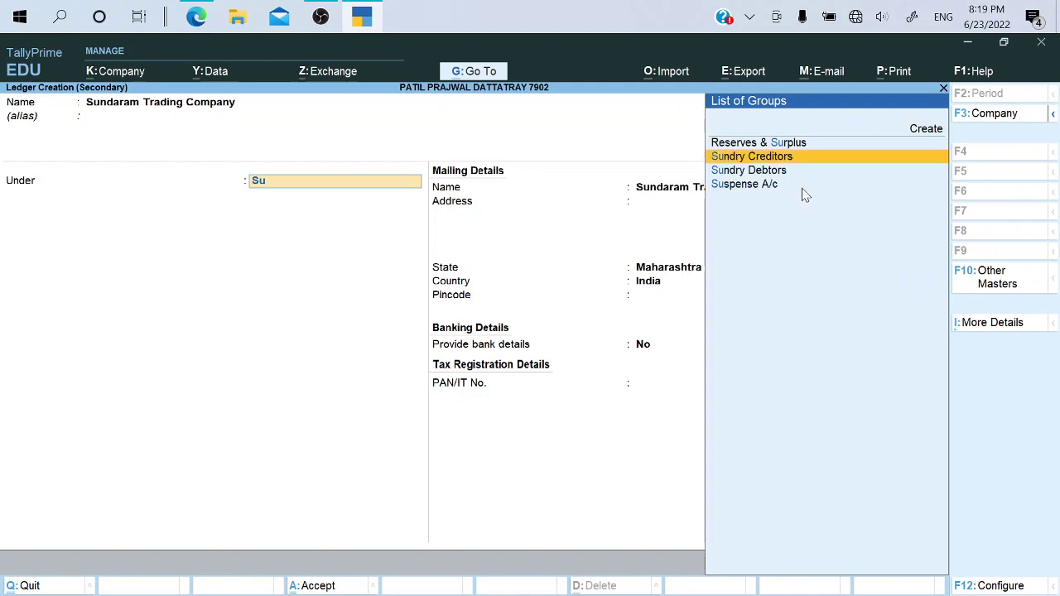
key("Return")
key("Return")
key("Return")
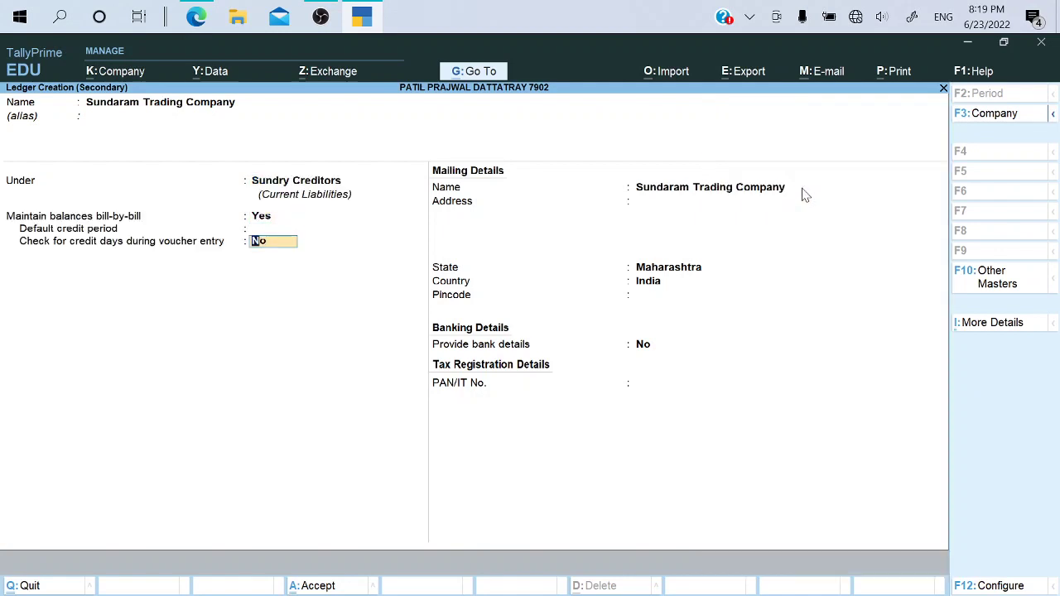
key("Return")
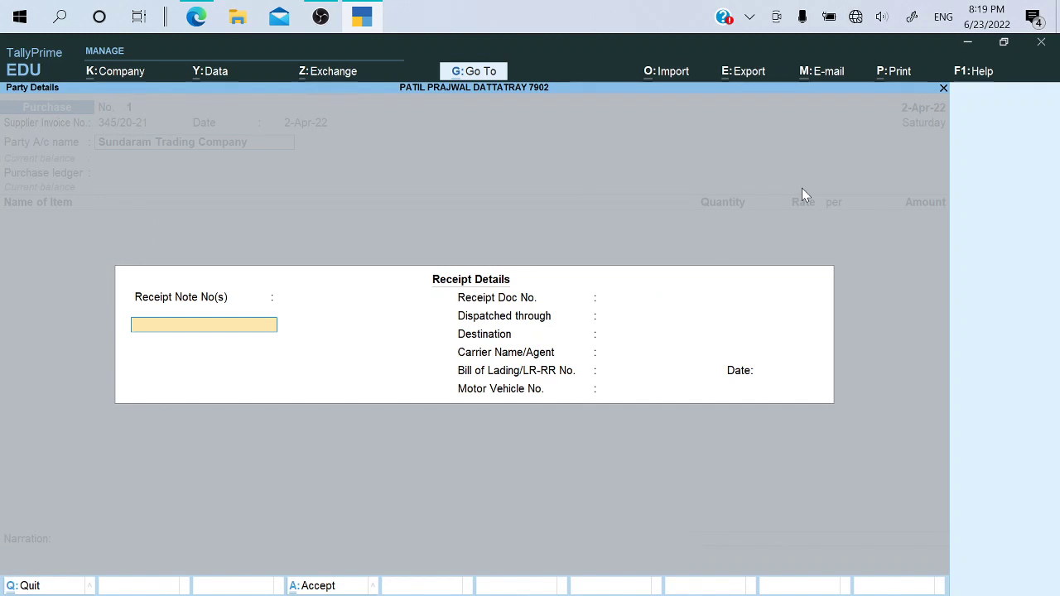
key("ctrl+a")
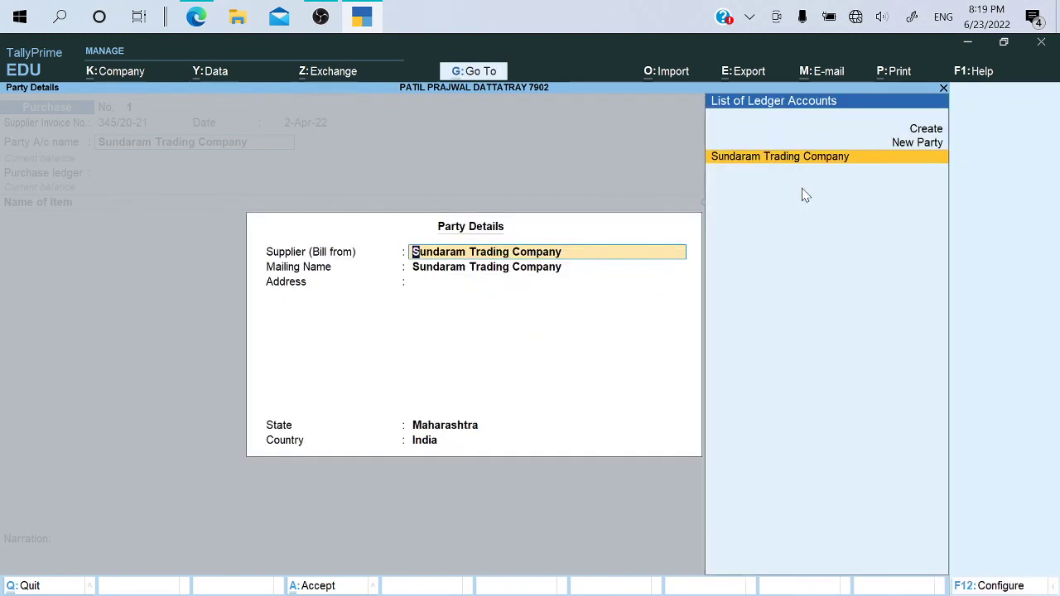
key("ctrl+a")
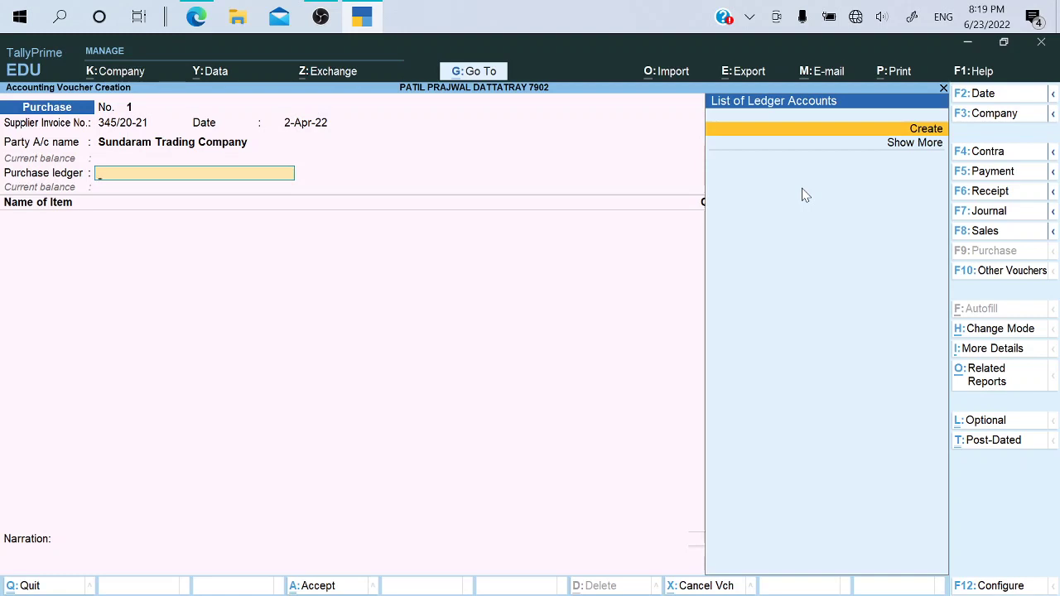
Create a ledger named Purchase under Purchase Accounts
key("Return")
type("Purchase")
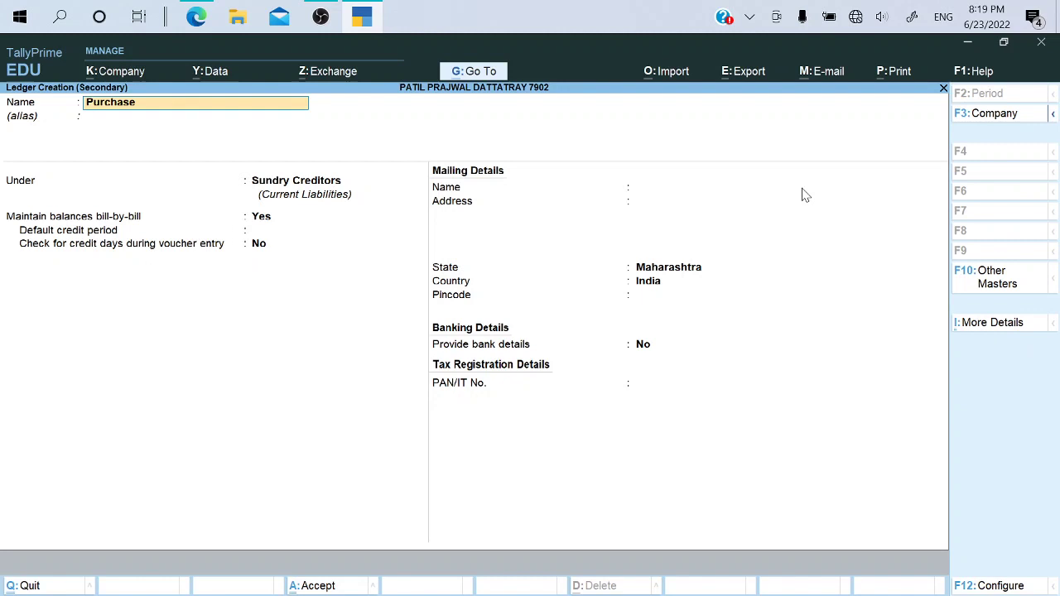
key("Return")
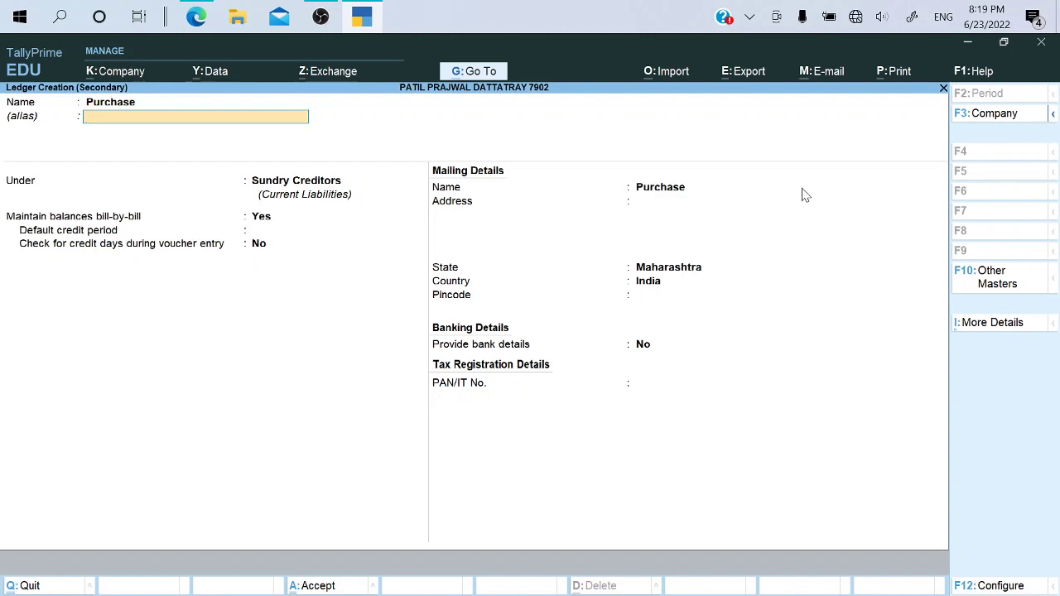
key("Return")
type("Pu")
key("Return")
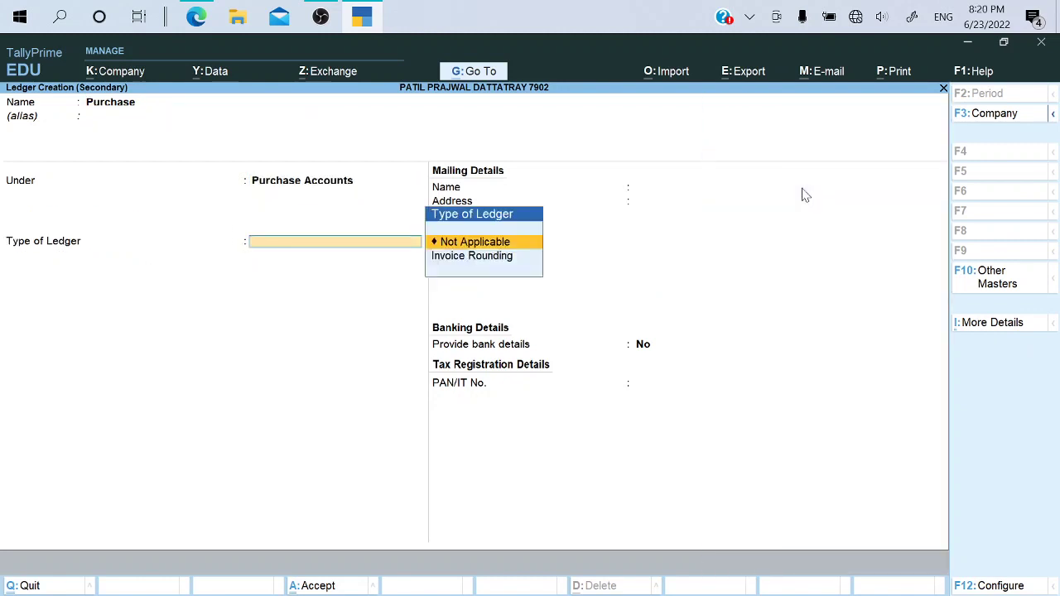
key("Return")
key("ctrl+a")
Select Sundaram Notebook (200 pages) as the voucher's first stock item
key("alt+Tab")
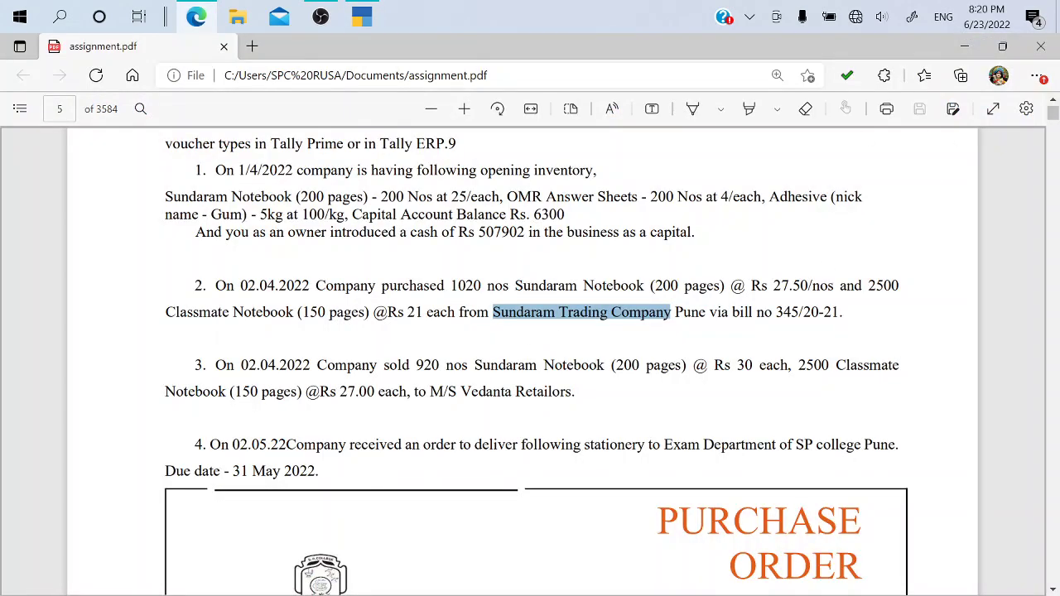
key("alt+Tab")
type("20")
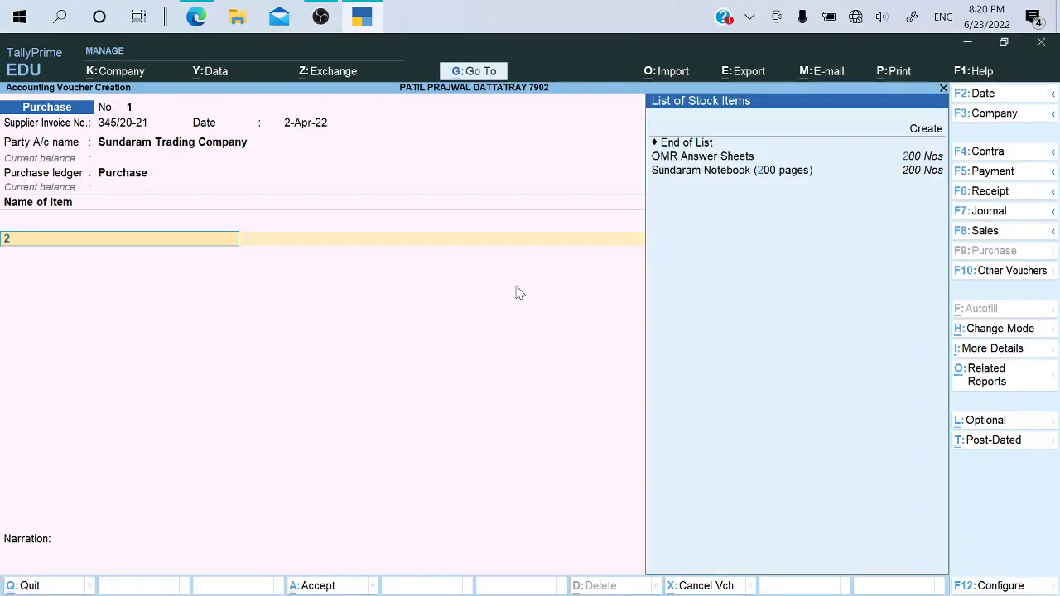
key("Down")
key("Down")
key("Return")
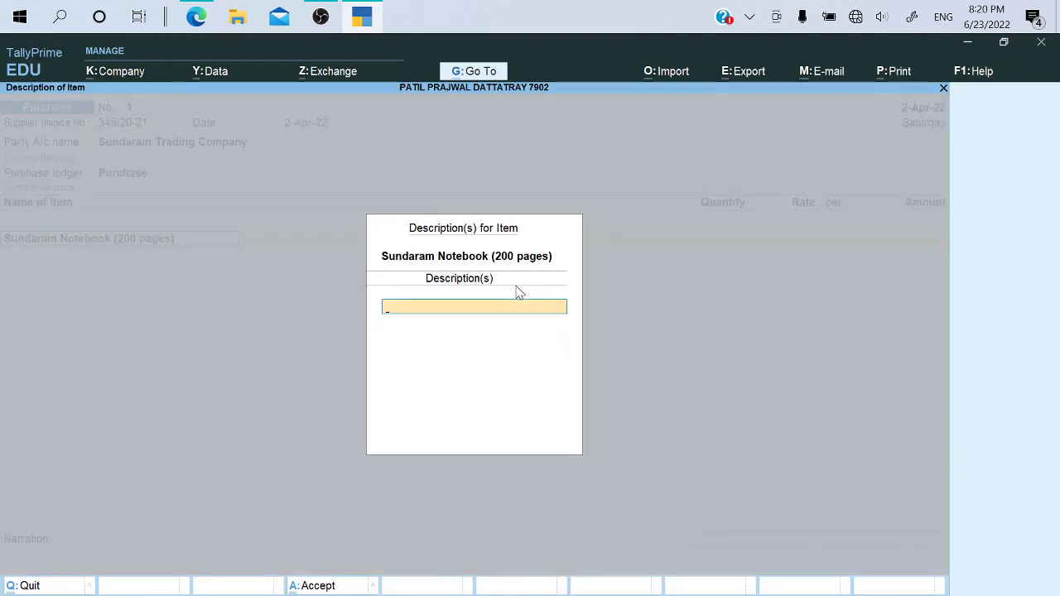
key("Return")
Enter 1,020 Nos at a rate of 27.50, giving 28,050.00
key("alt+Tab")
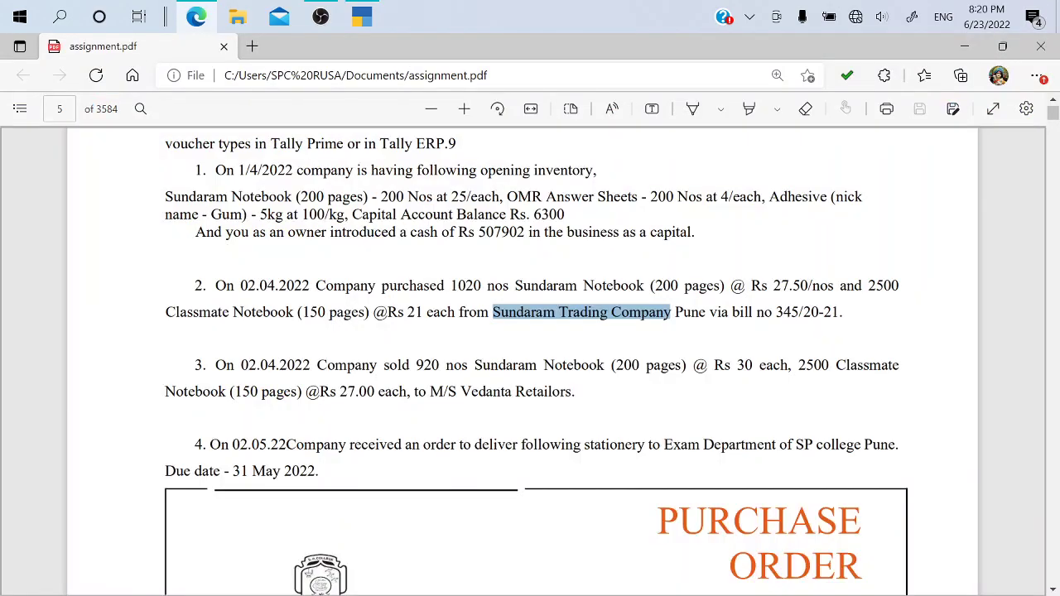
key("alt+Tab")
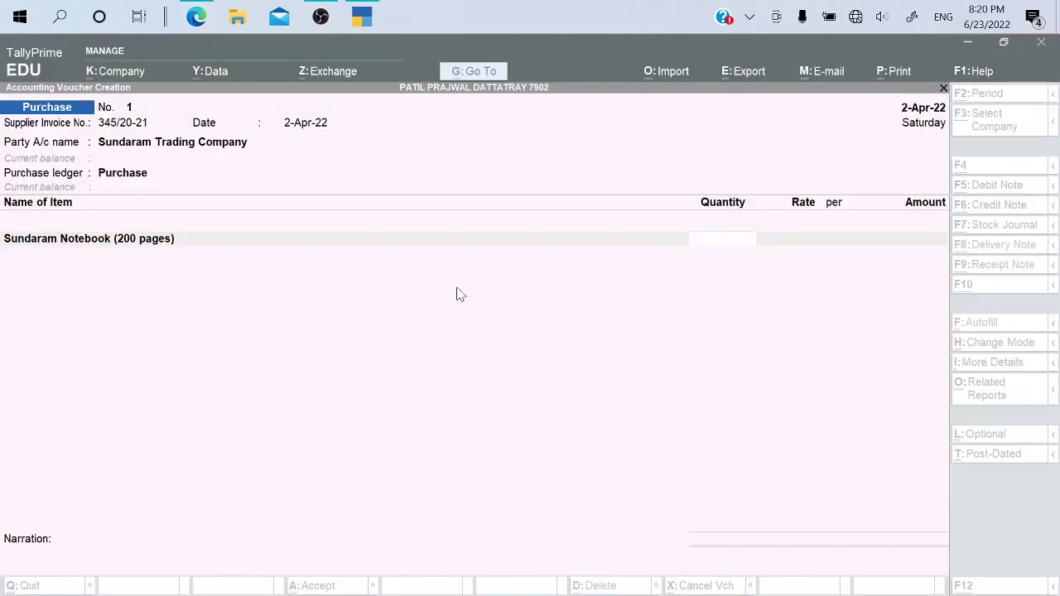
type("1020")
key("Return")
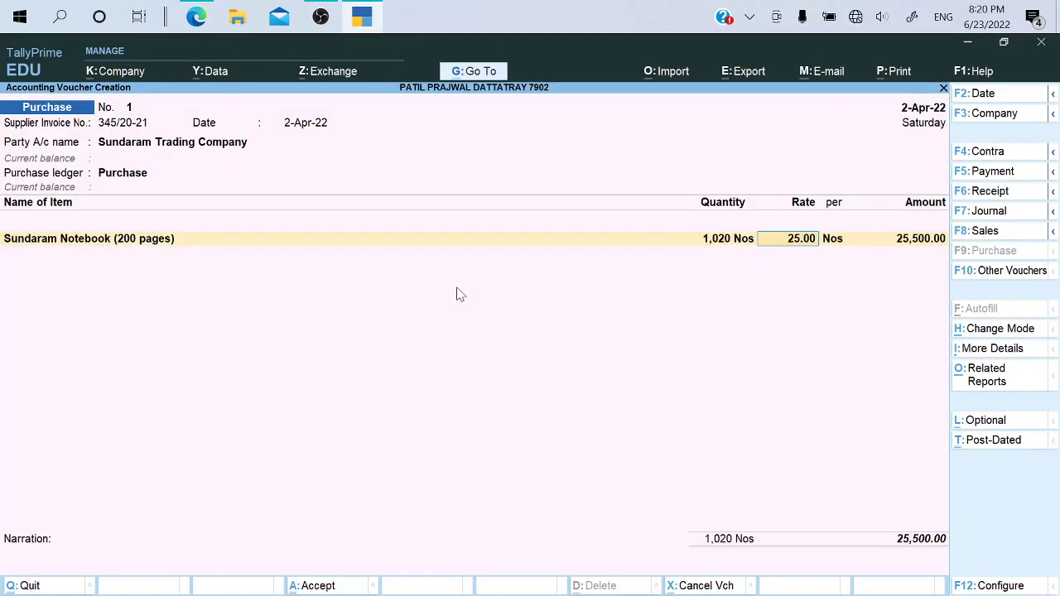
key("alt+Tab")
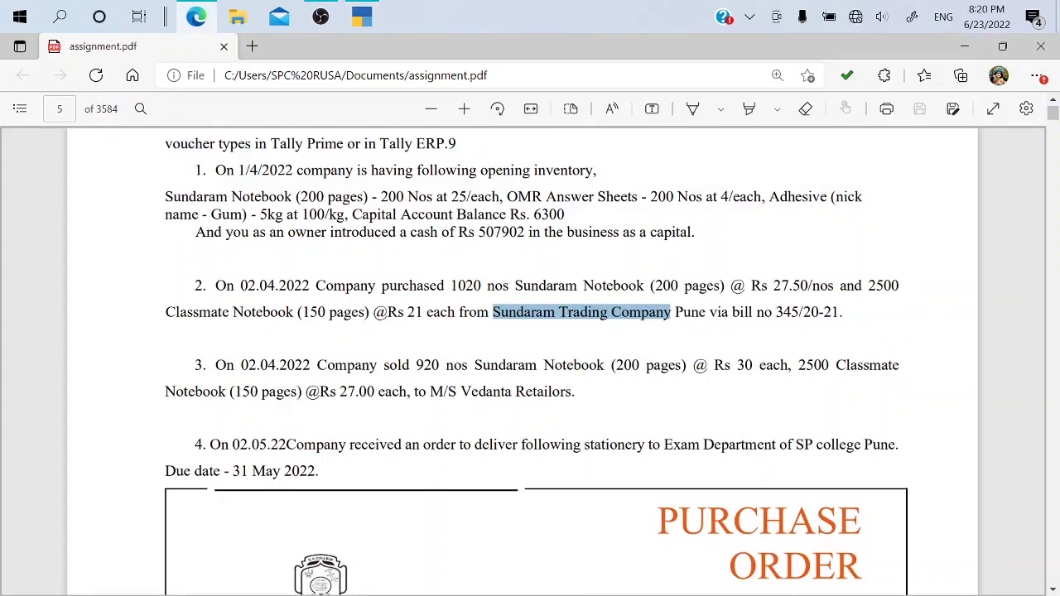
key("alt+Tab")
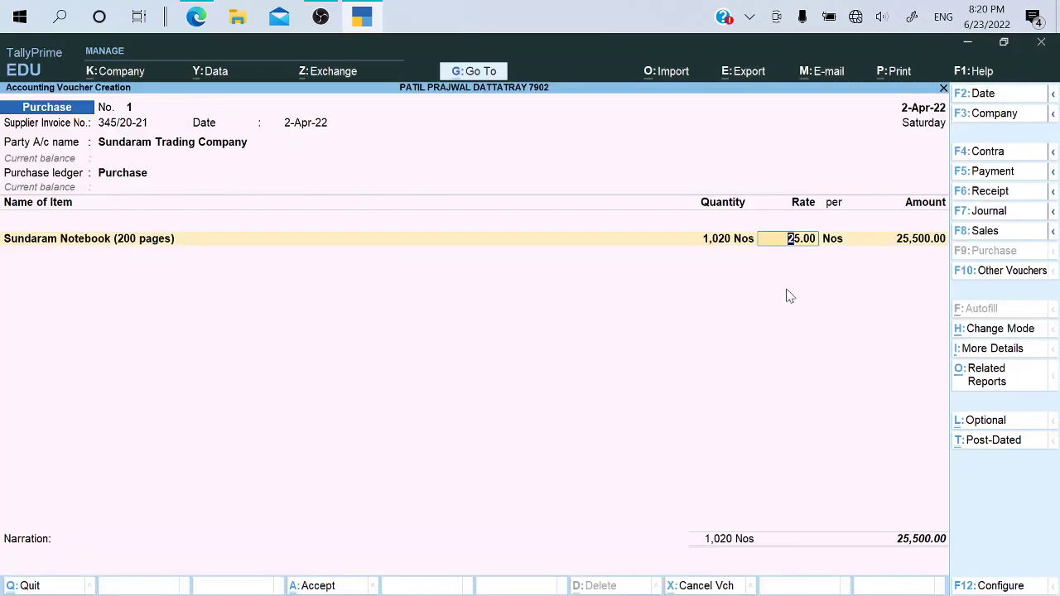
type("27.50")
key("Return")
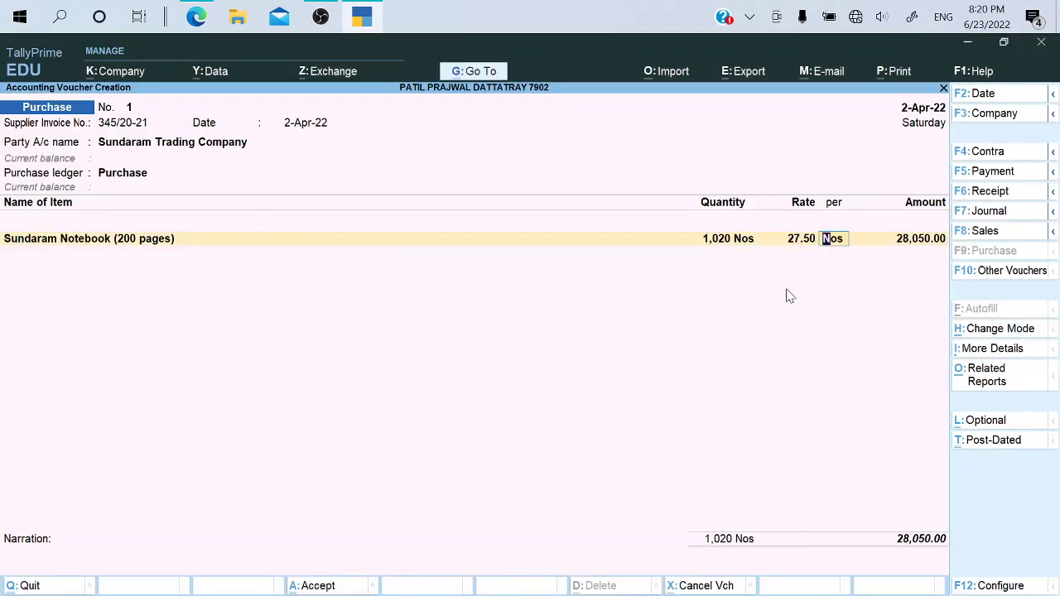
key("Return")
key("Return")
key("alt+Tab")
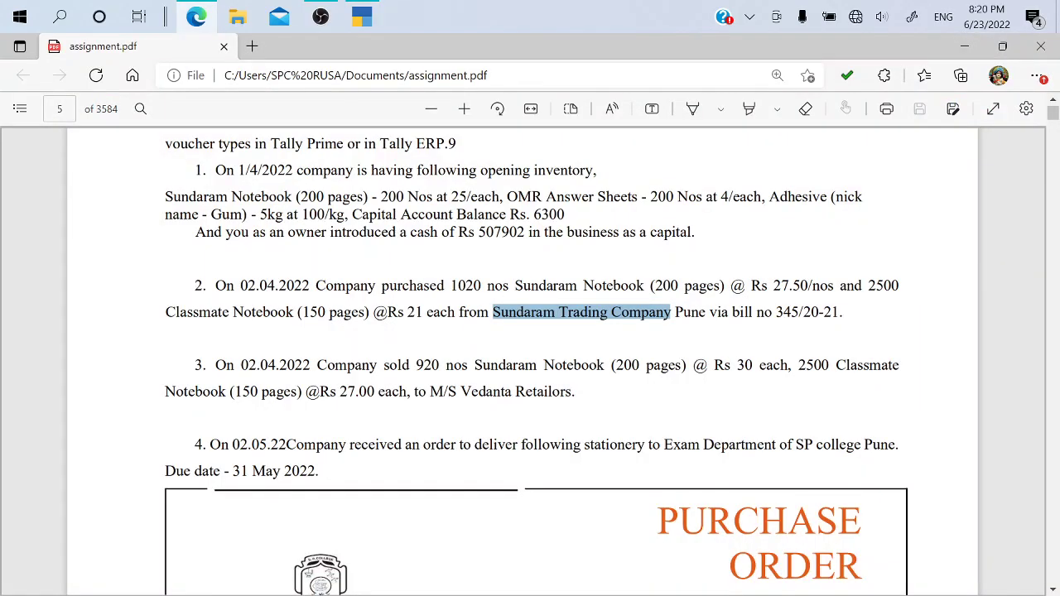
key("Escape")
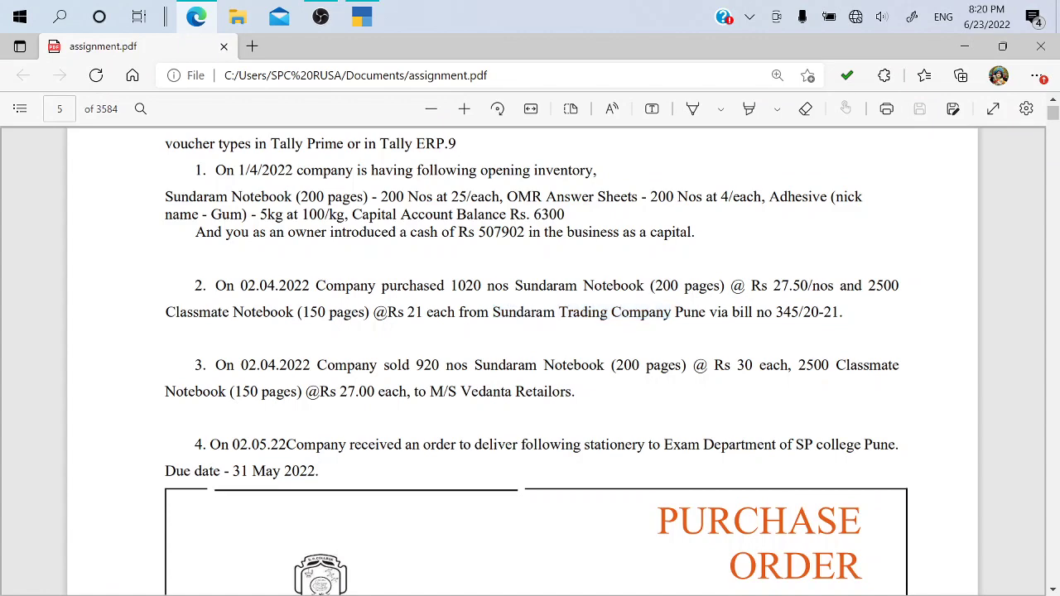
key("alt+Tab")
Start a new stock item named Classmate Notebook (150 pages)
type("c")
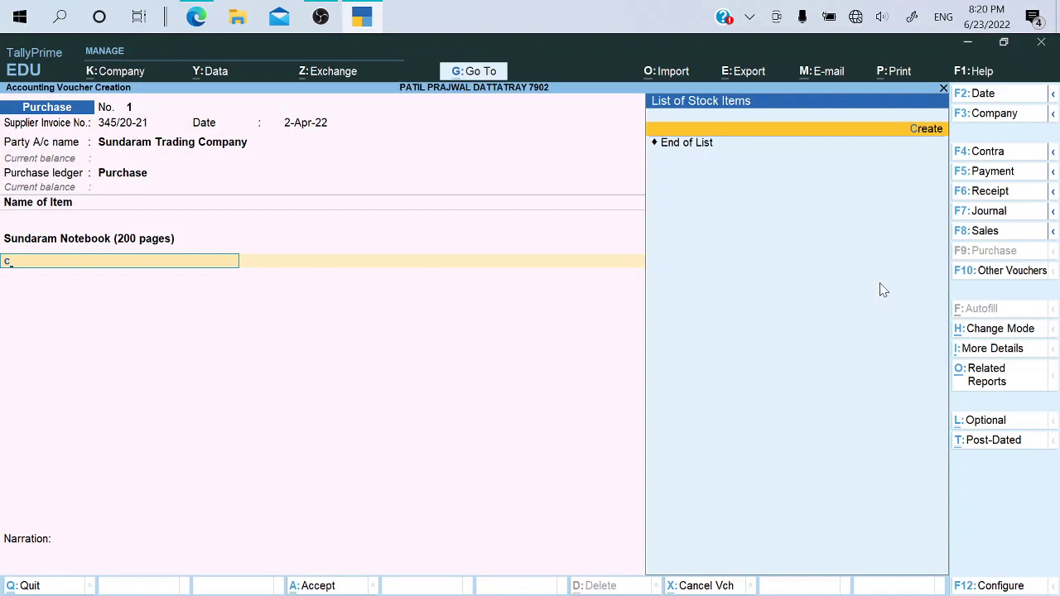
key("alt+c")
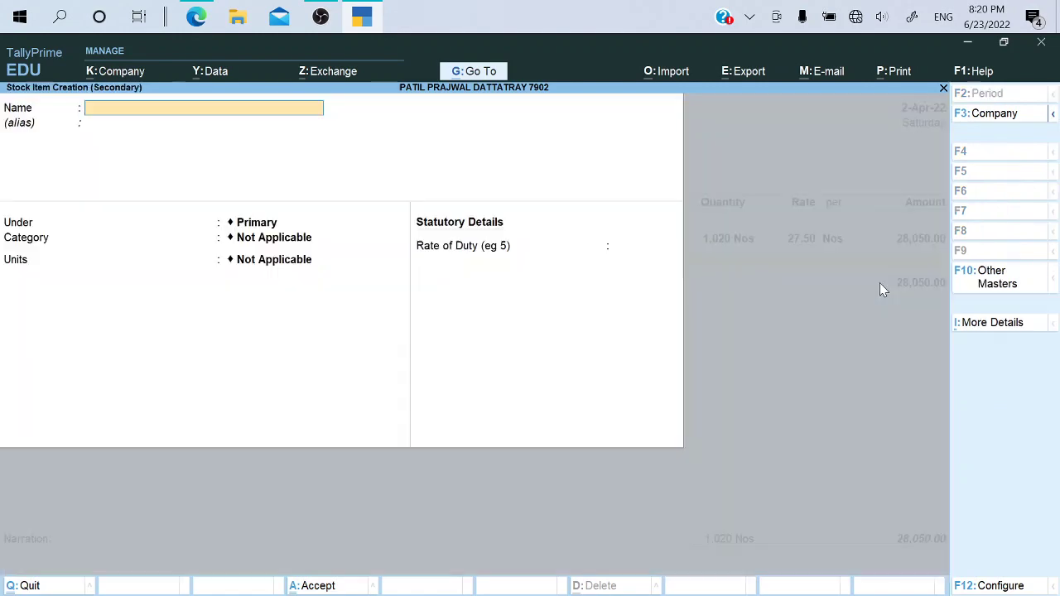
key("alt+Tab")
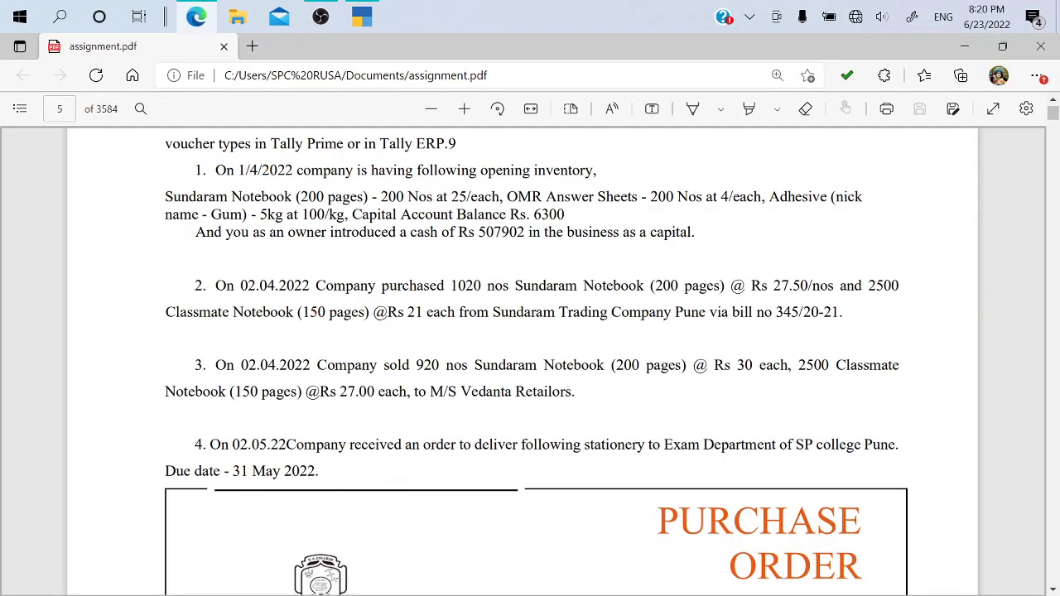
left_click_drag(165, 312, 370, 313)
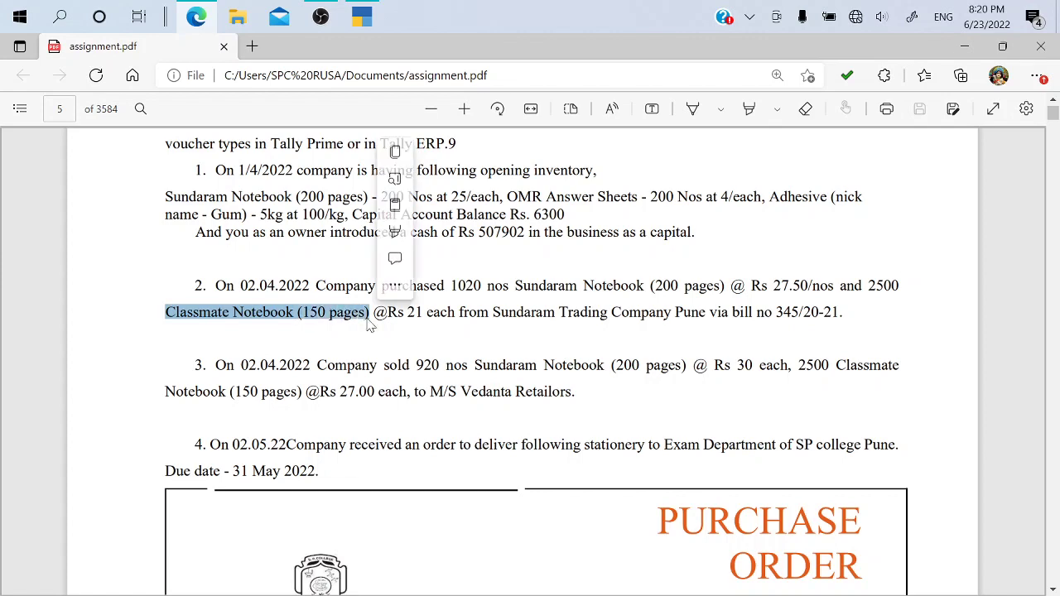
key("ctrl+c")
key("alt+Tab")
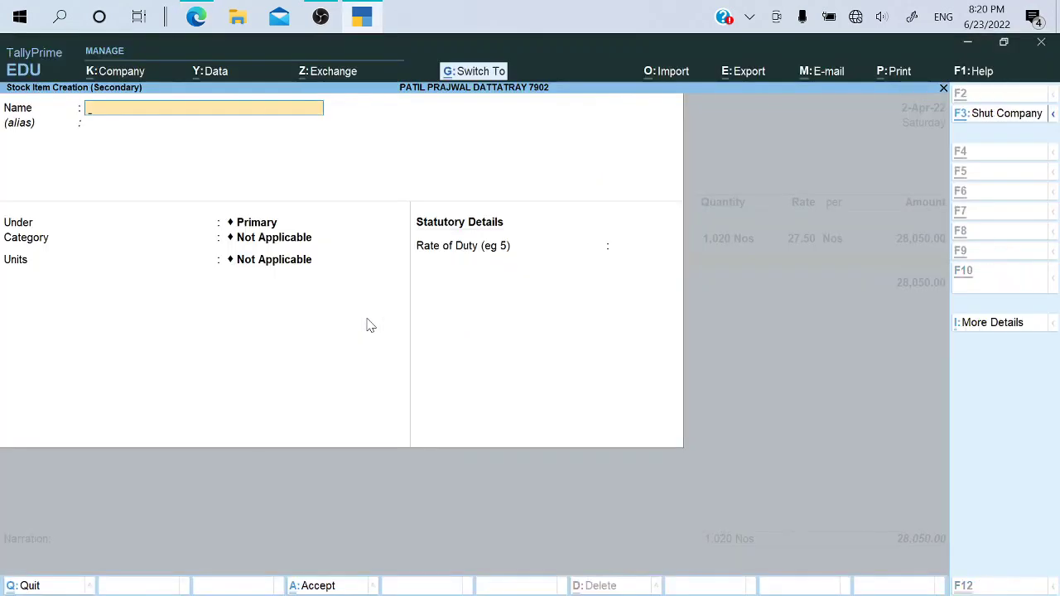
key("ctrl+alt+v")
Keep the item under Primary with unit Nos and save it
key("Return")
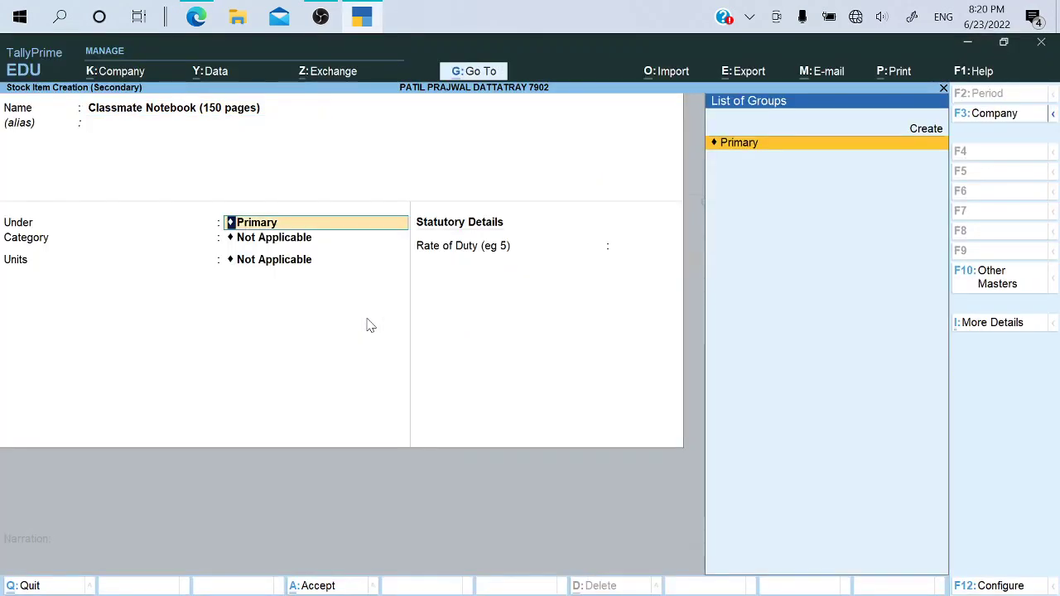
key("Return")
key("Return")
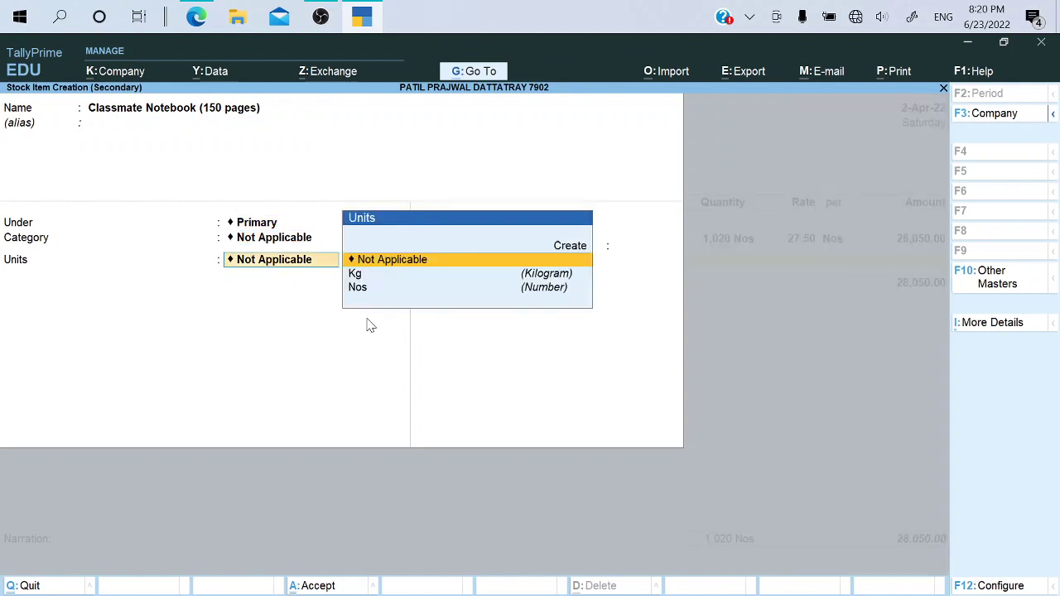
key("Down")
key("Down")
key("Return")
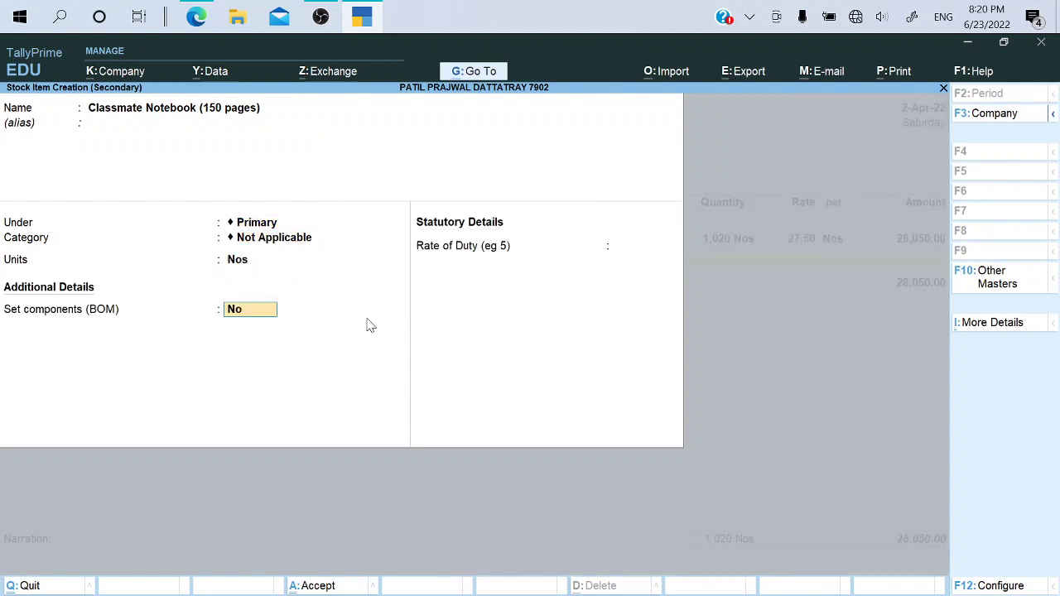
key("Return")
key("Return")
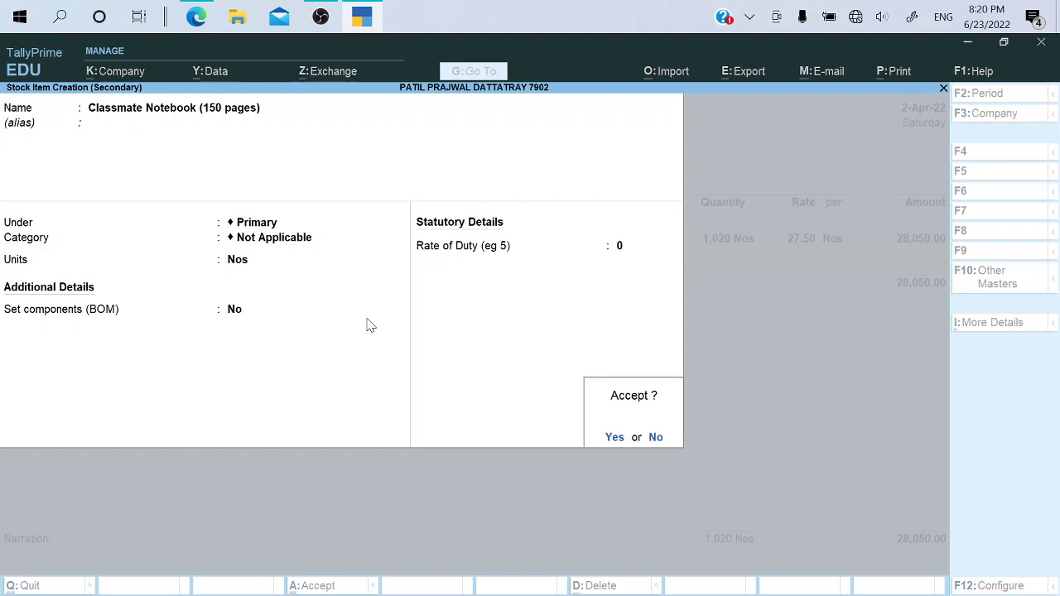
key("Return")
key("Return")
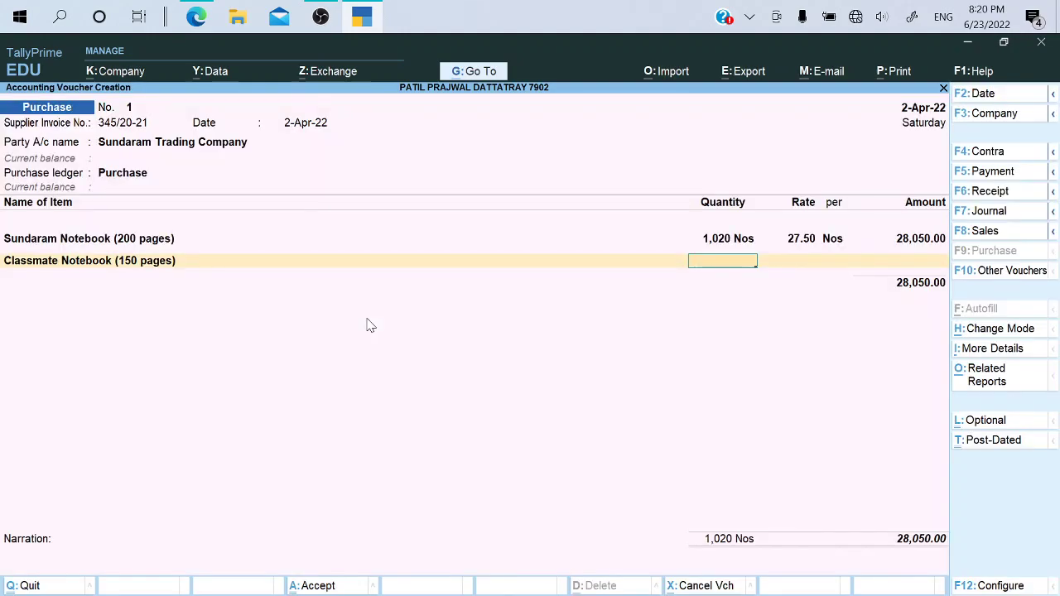
Enter 2,500 Classmate Notebooks at a rate of 21.00 on the purchase voucher
key("alt+Tab")
key("alt+Tab")
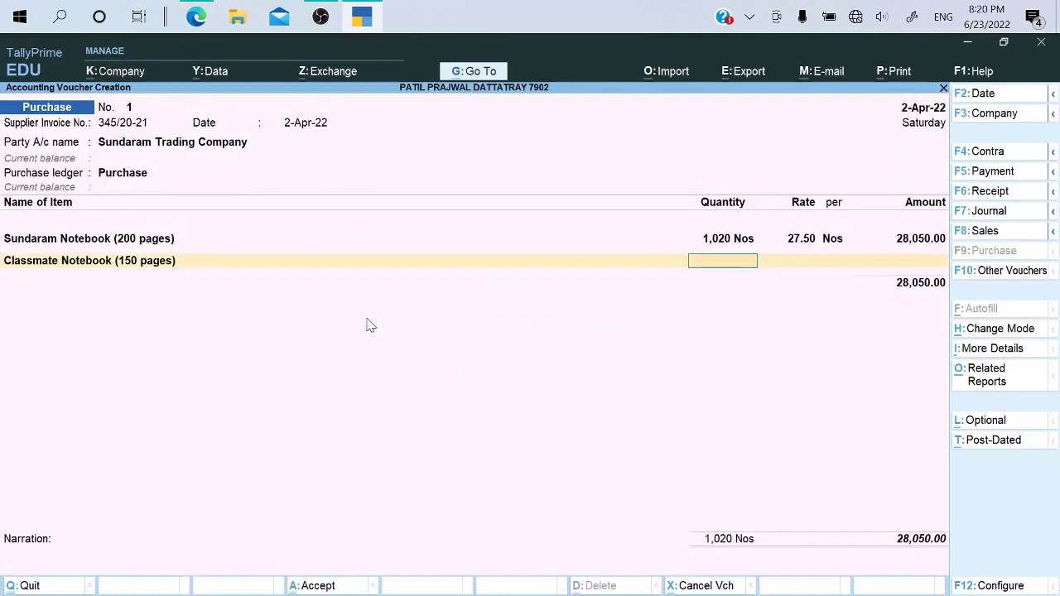
type("2500")
key("Return")
key("alt+Tab")
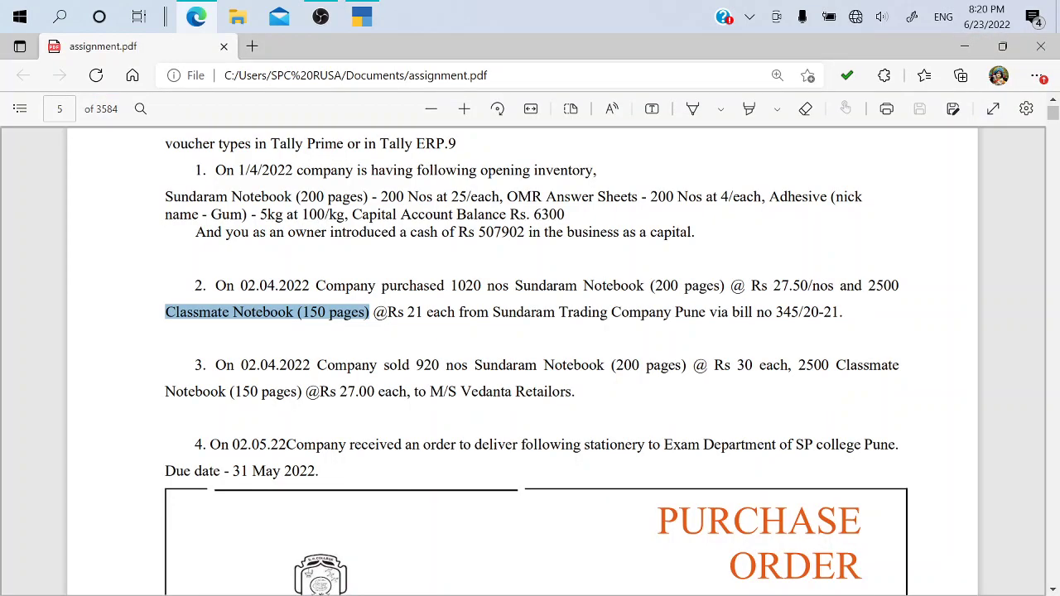
key("alt+Tab")
type("21")
key("Return")
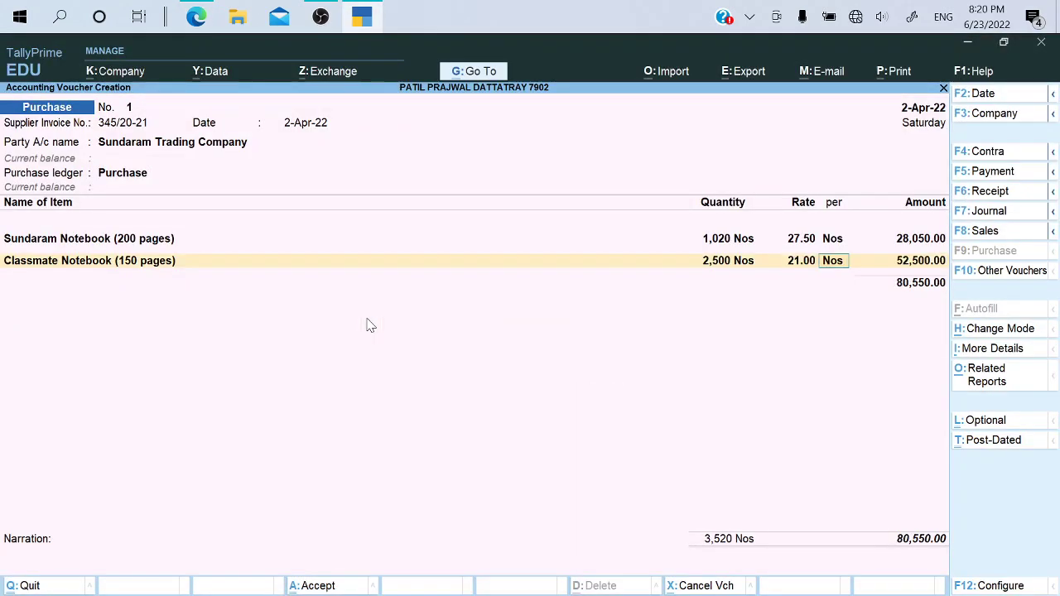
key("Return")
key("Return")
key("alt+Tab")
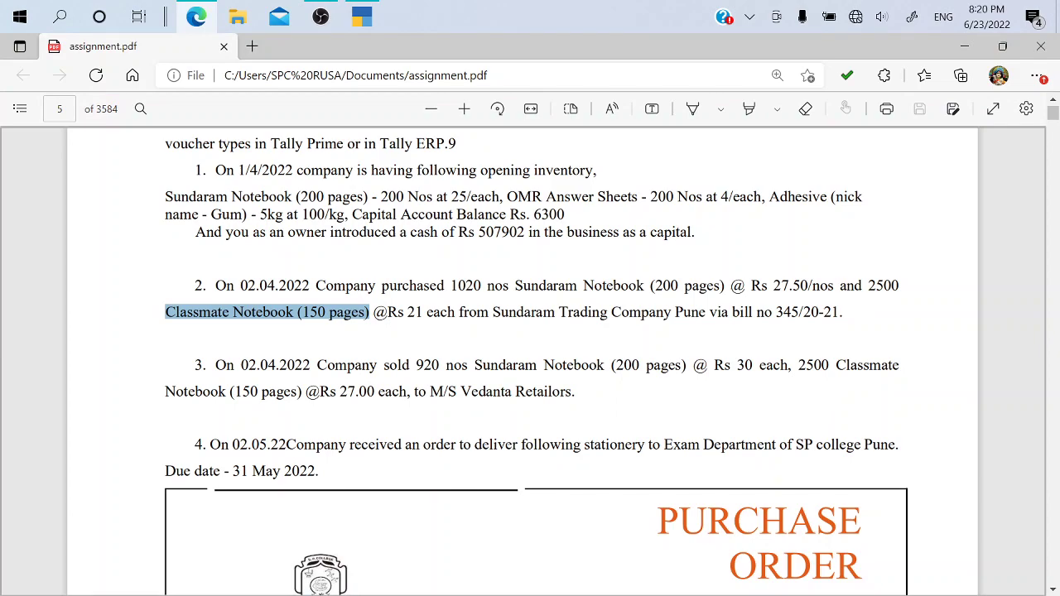
End the item list, accept new bill reference 345/20-21 for 80,550, and save the purchase
key("alt+Tab")
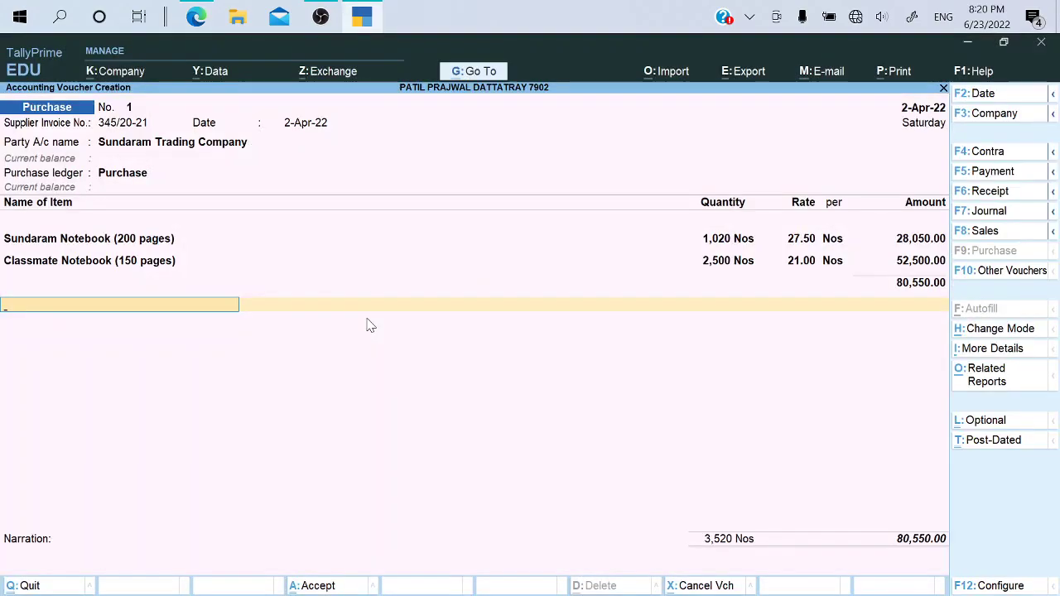
key("alt+Tab")
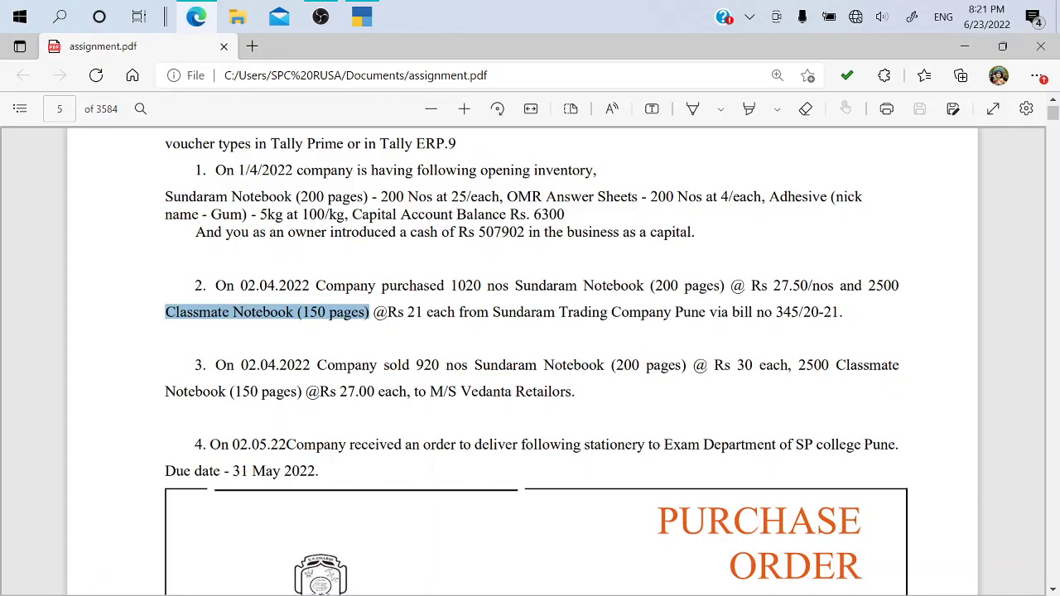
key("alt+Tab")
key("Return")
key("Return")
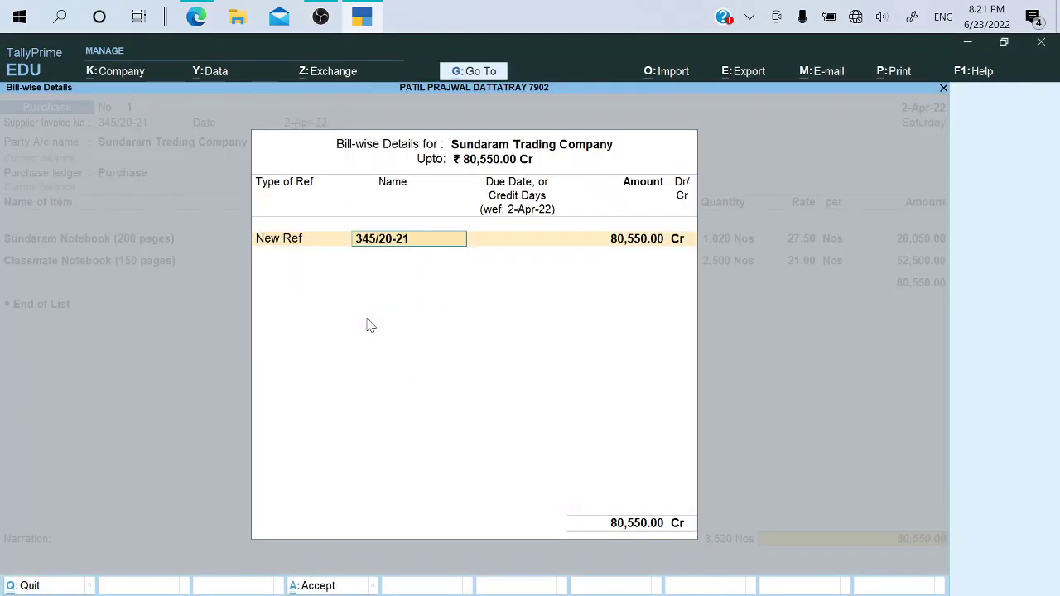
key("Return")
key("Return")
key("Return")
key("Return")
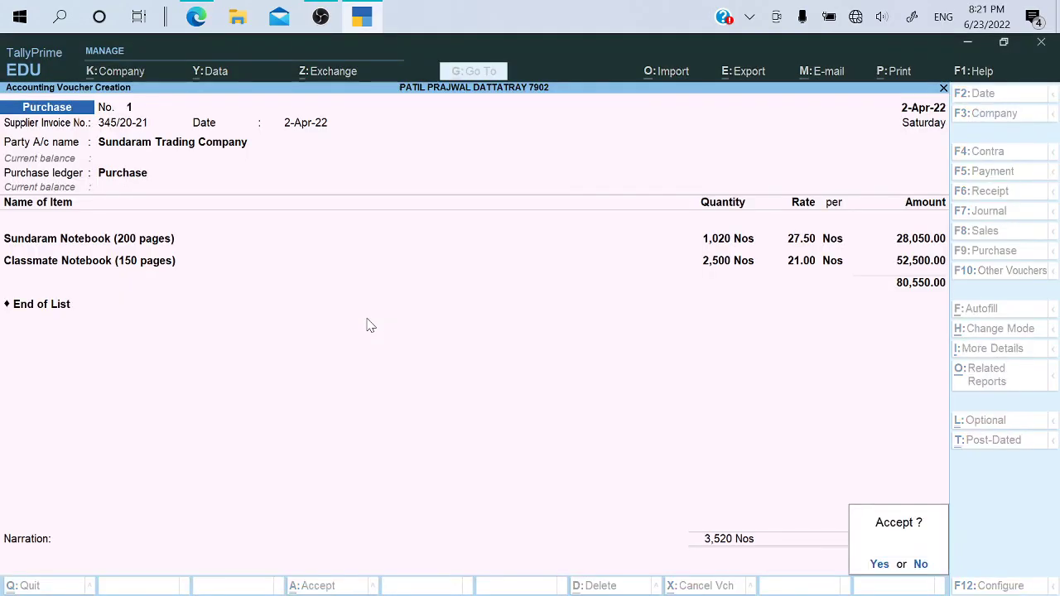
key("Return")
key("alt+Tab")
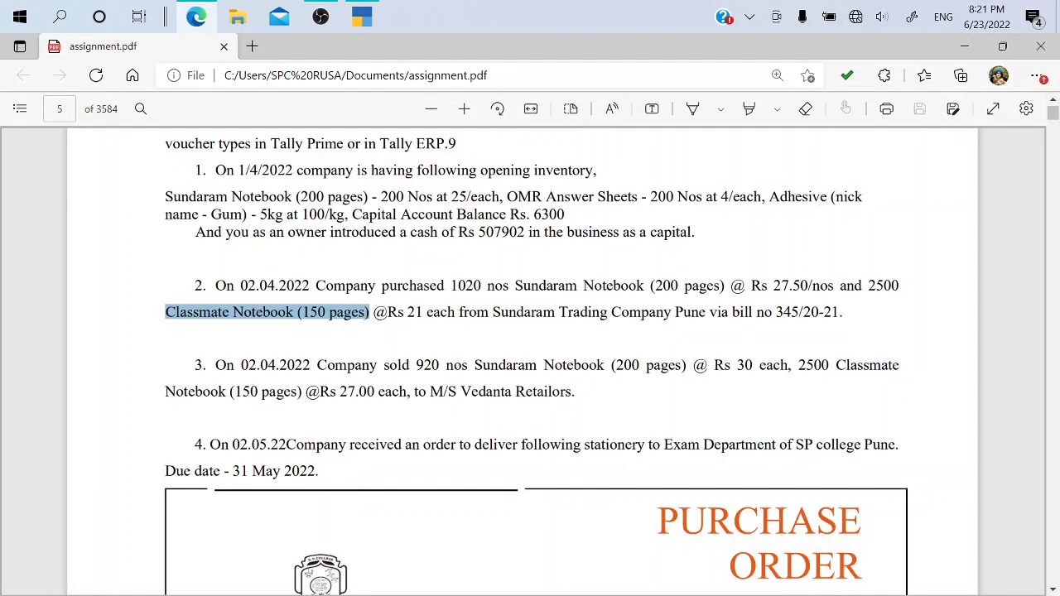
key("alt+Tab")
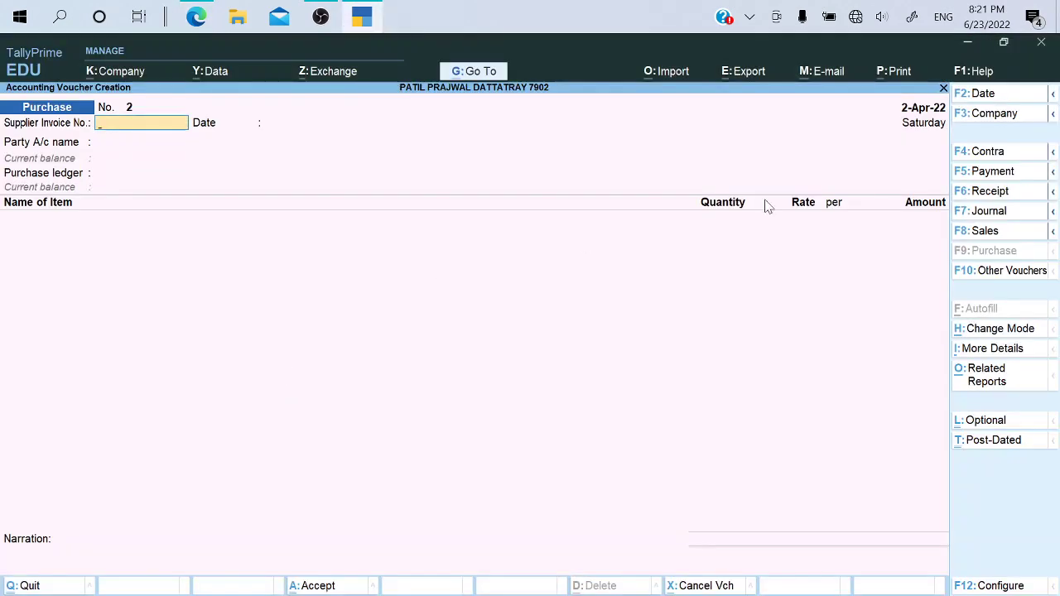
Start a sales voucher and create party ledger M/S Vedanta Retailors, copying the name from the PDF
left_click(979, 236)
key("alt+Tab")
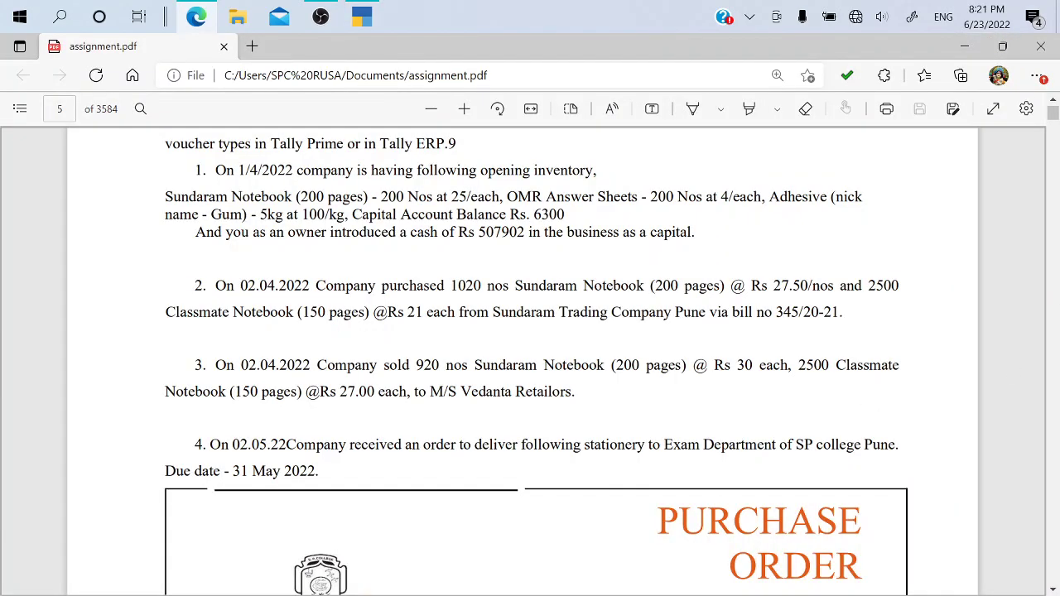
left_click_drag(429, 393, 572, 406)
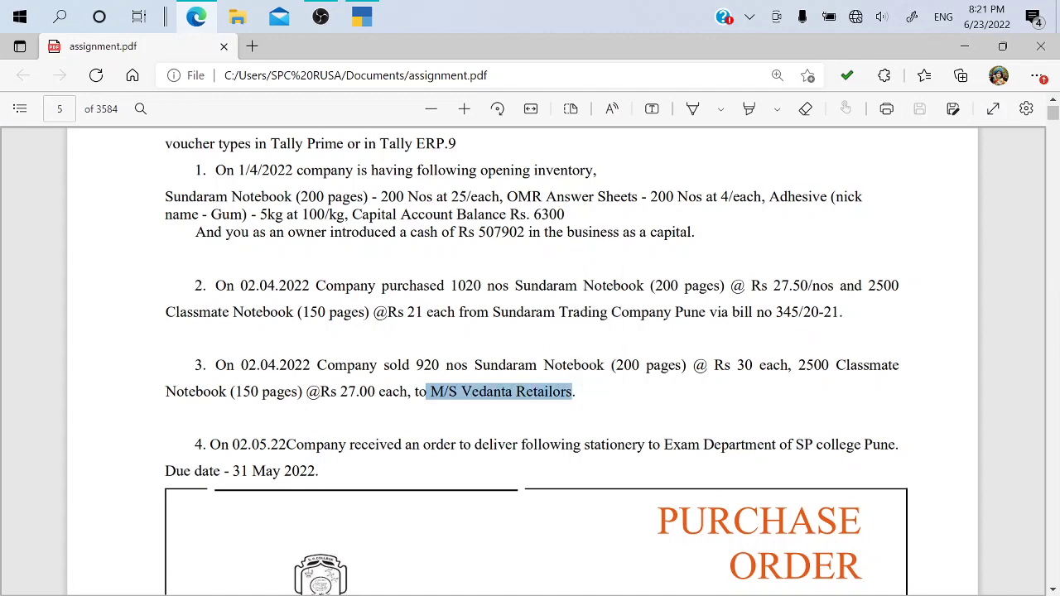
key("alt+Tab")
type("R")
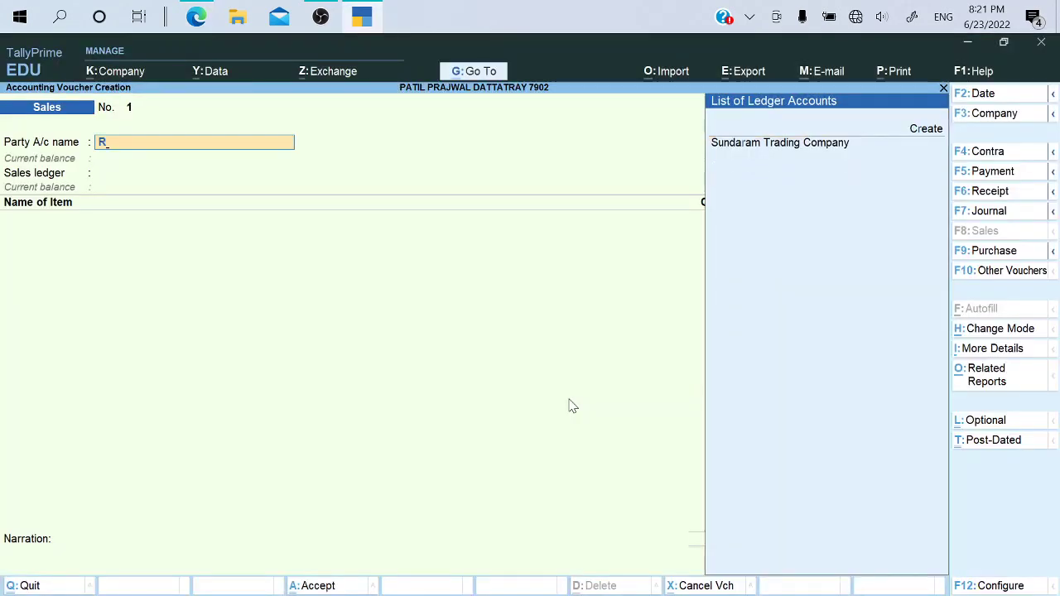
key("BackSpace")
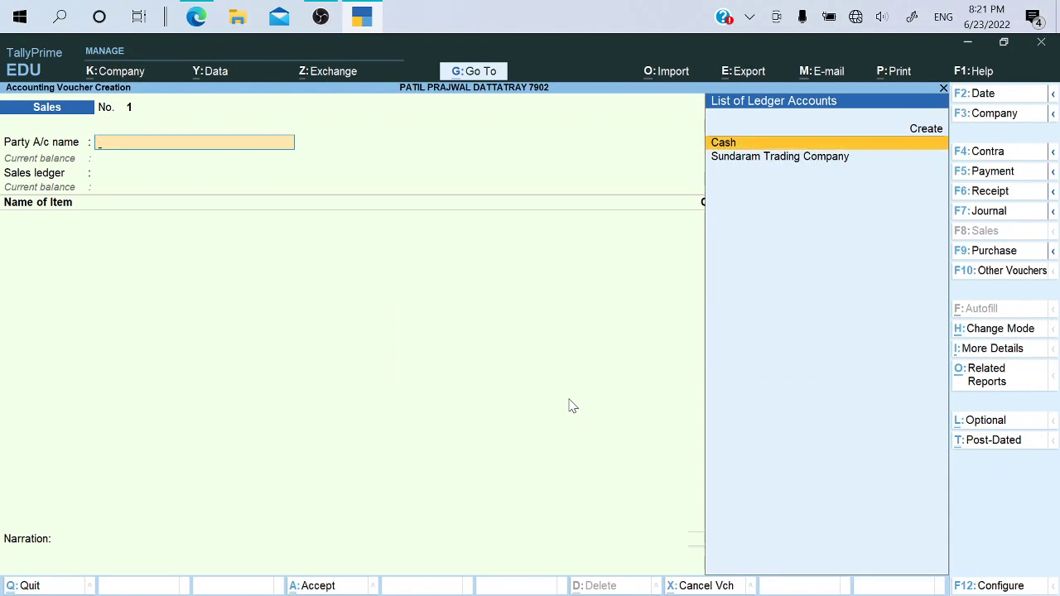
key("Up")
key("Return")
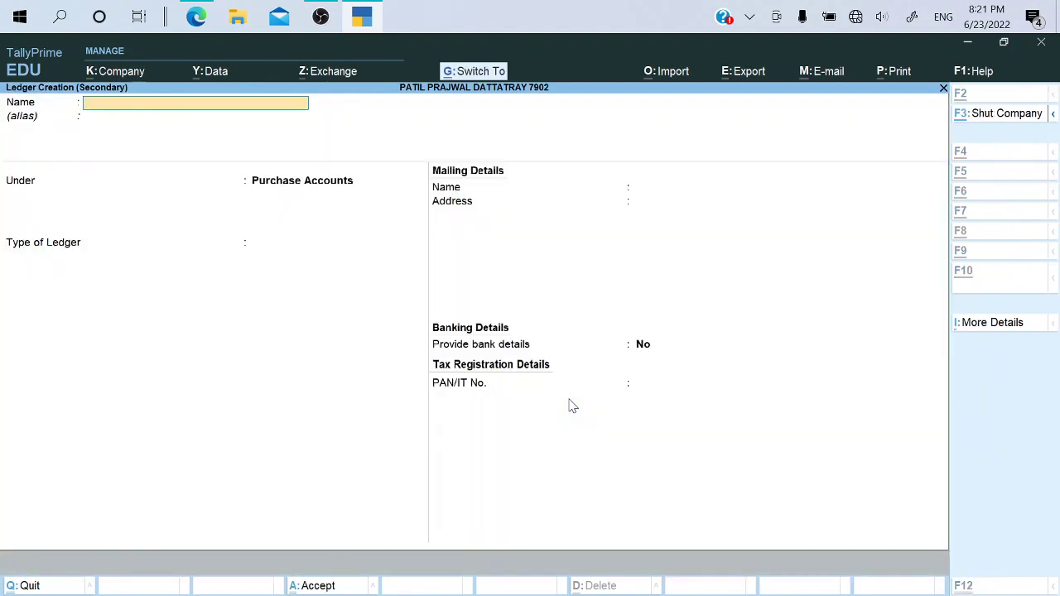
key("ctrl+v")
key("Return")
key("Return")
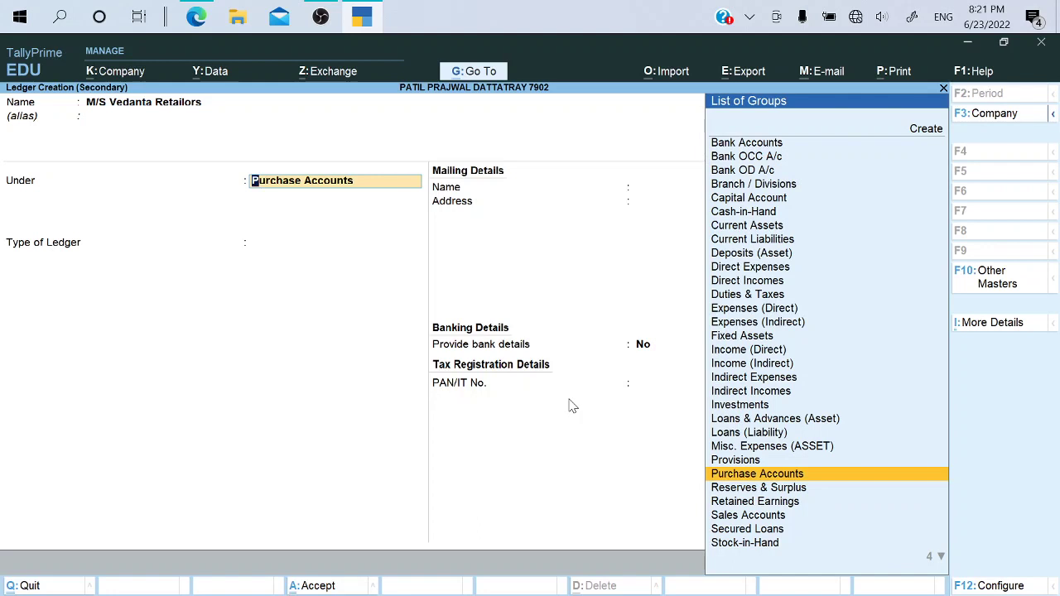
Place M/S Vedanta Retailors under Sundry Debtors and save the ledger
type("Su")
key("Down")
key("Down")
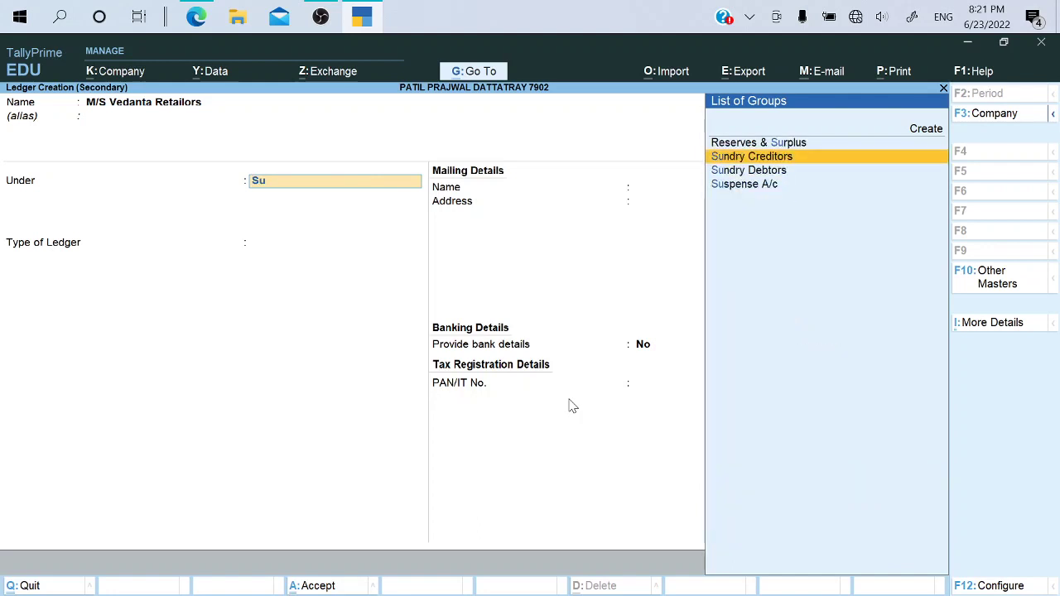
key("Return")
key("Return")
key("Return")
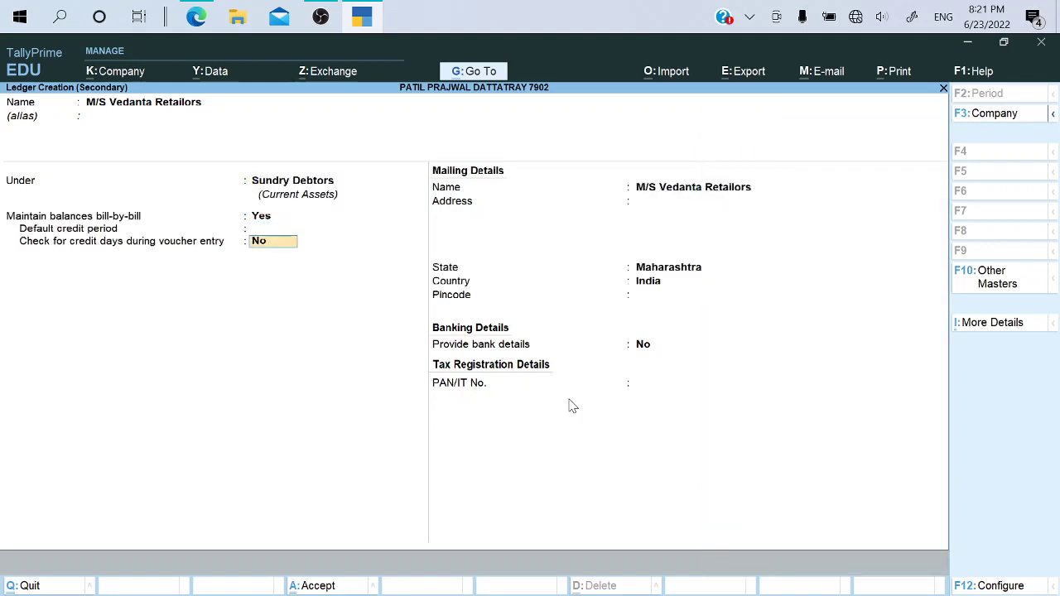
key("ctrl+a")
key("alt+Tab")
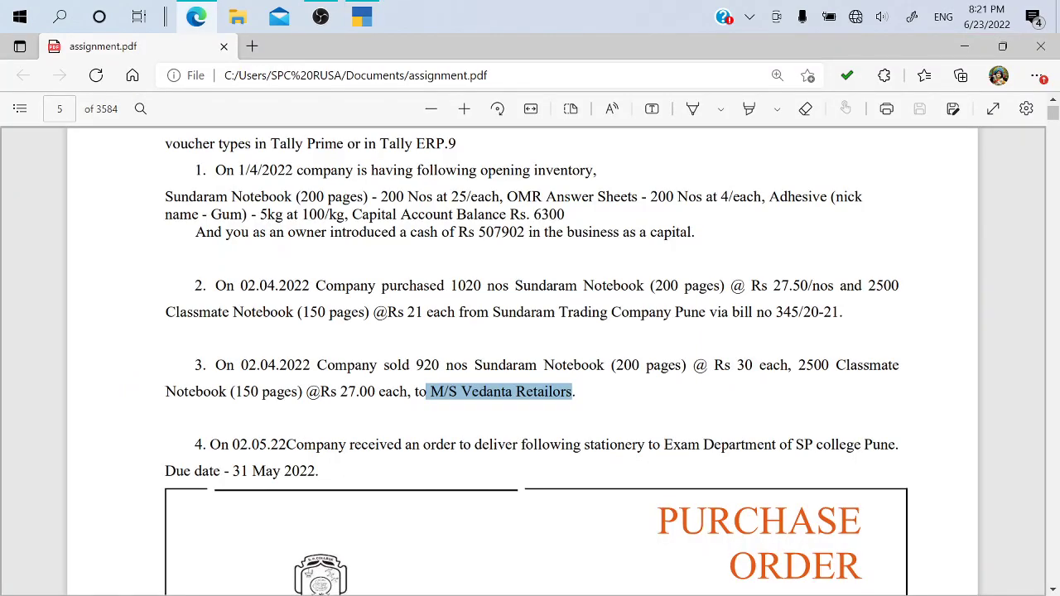
Skip the dispatch details and close party details without an address
key("alt+Tab")
key("Return")
key("Return")
key("Return")
key("Return")
key("Return")
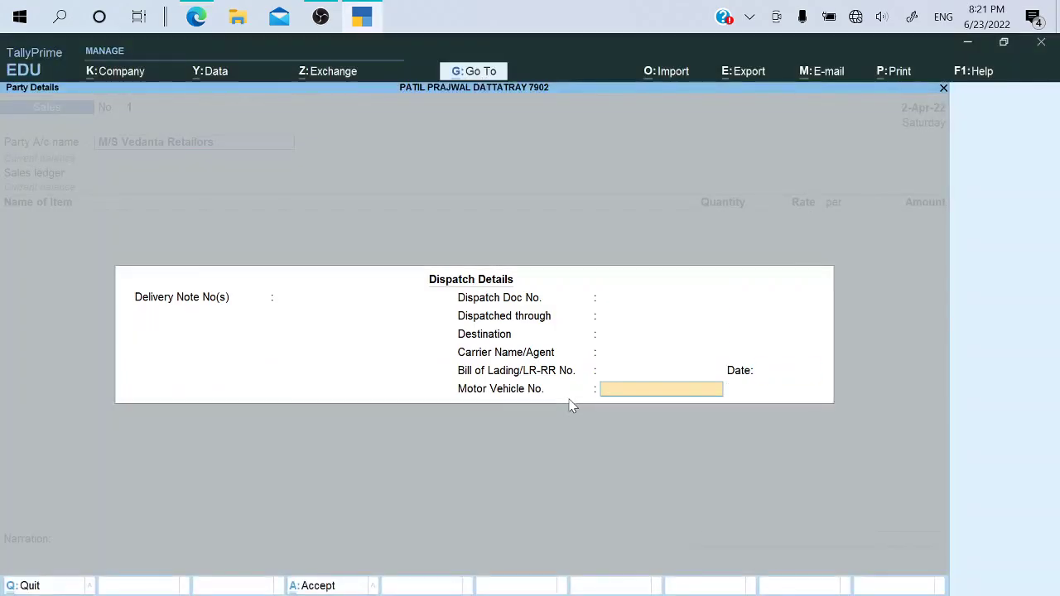
key("Return")
key("Return")
key("Return")
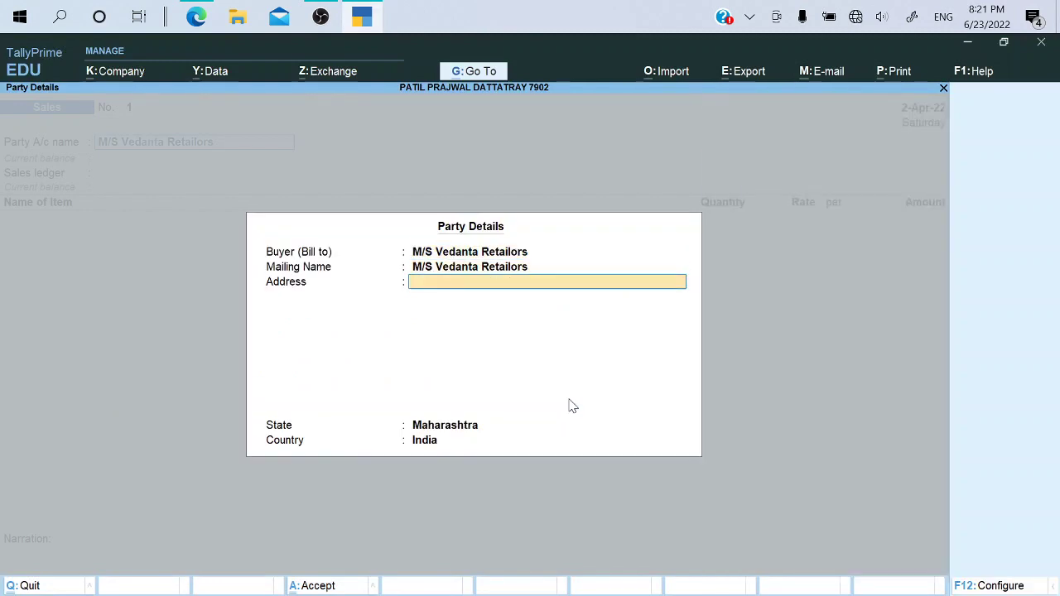
key("alt+Tab")
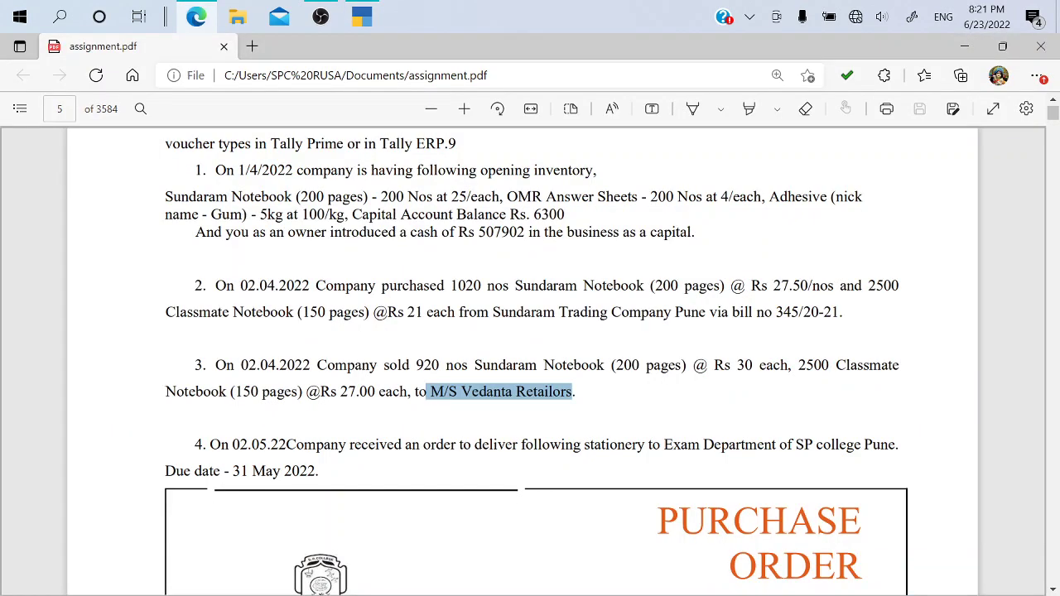
key("alt+Tab")
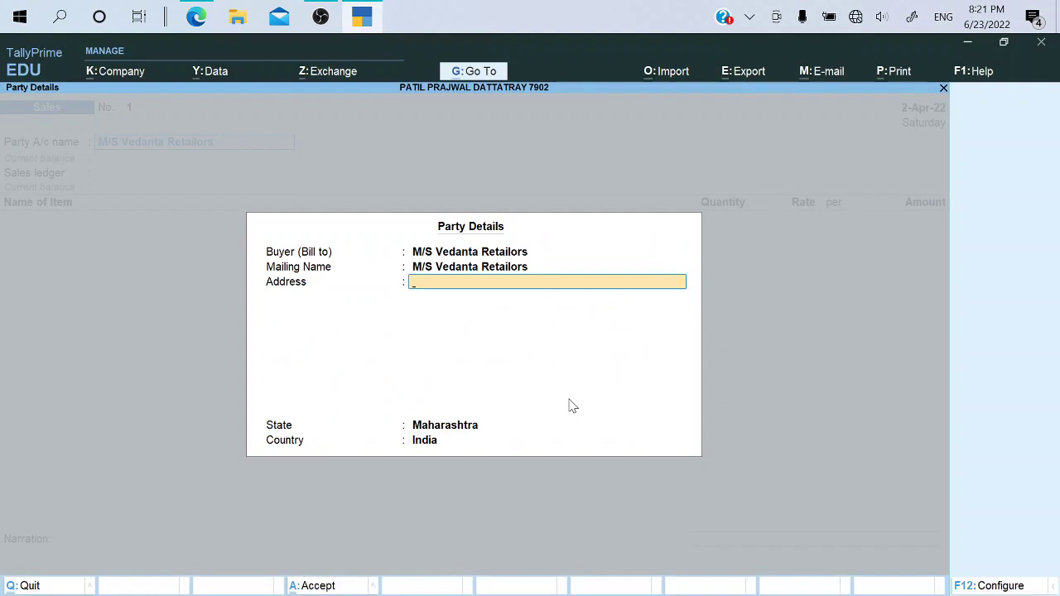
key("ctrl+a")
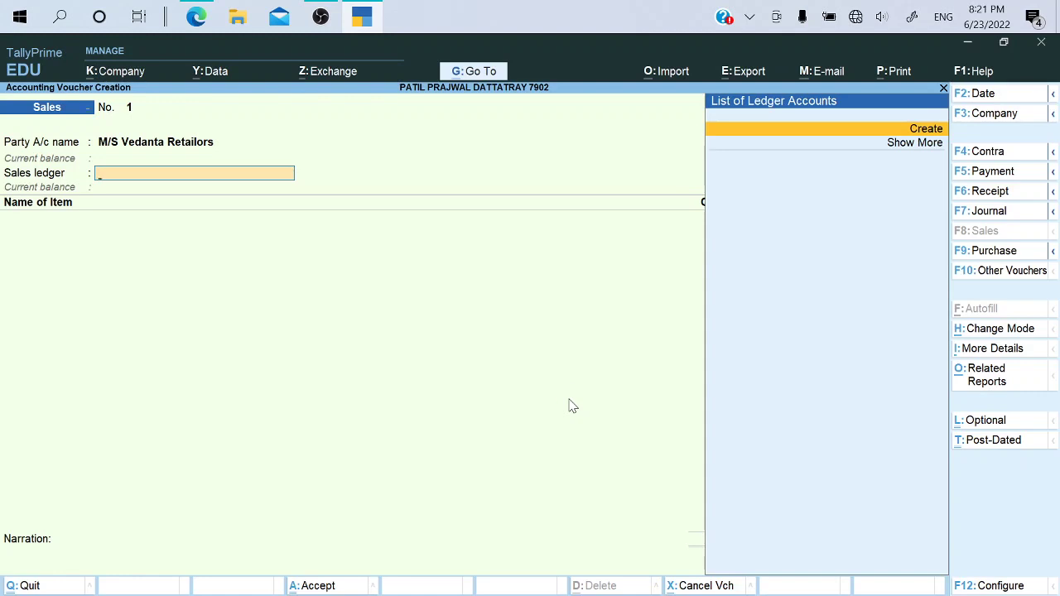
Create sales ledger Sales A/c under Sales Accounts with type Not Applicable
key("Return")
type("Sales")
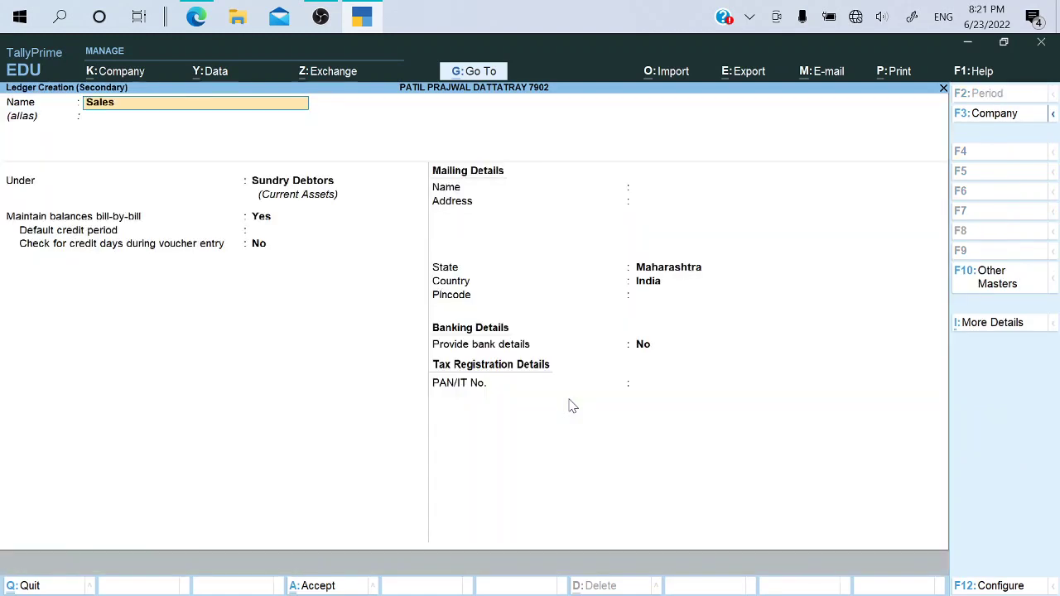
type(" A/c")
key("Return")
type("S")
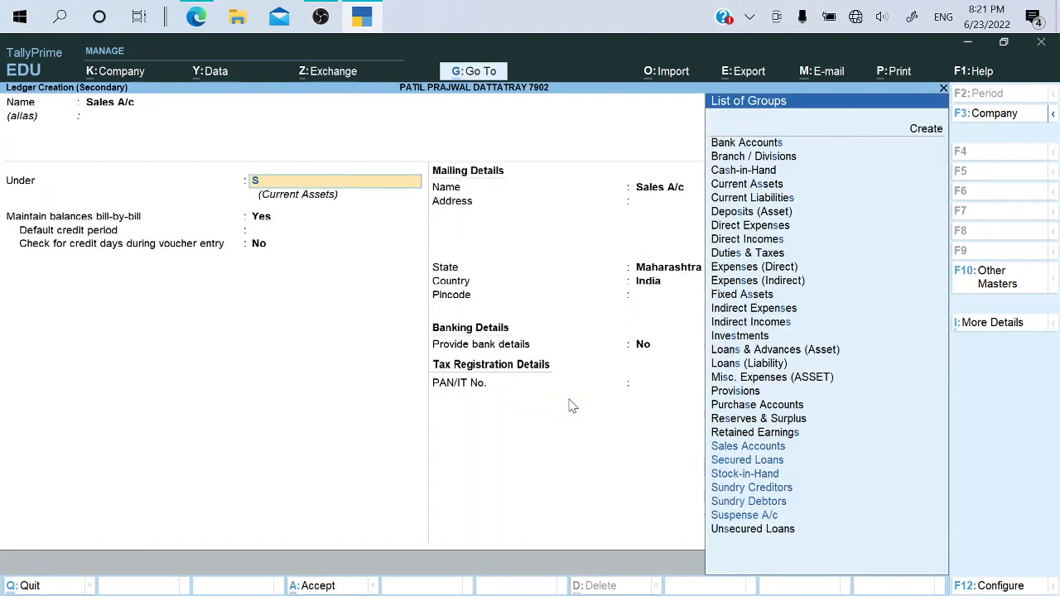
type("al")
key("Return")
key("Return")
key("Return")
key("Return")
key("Return")
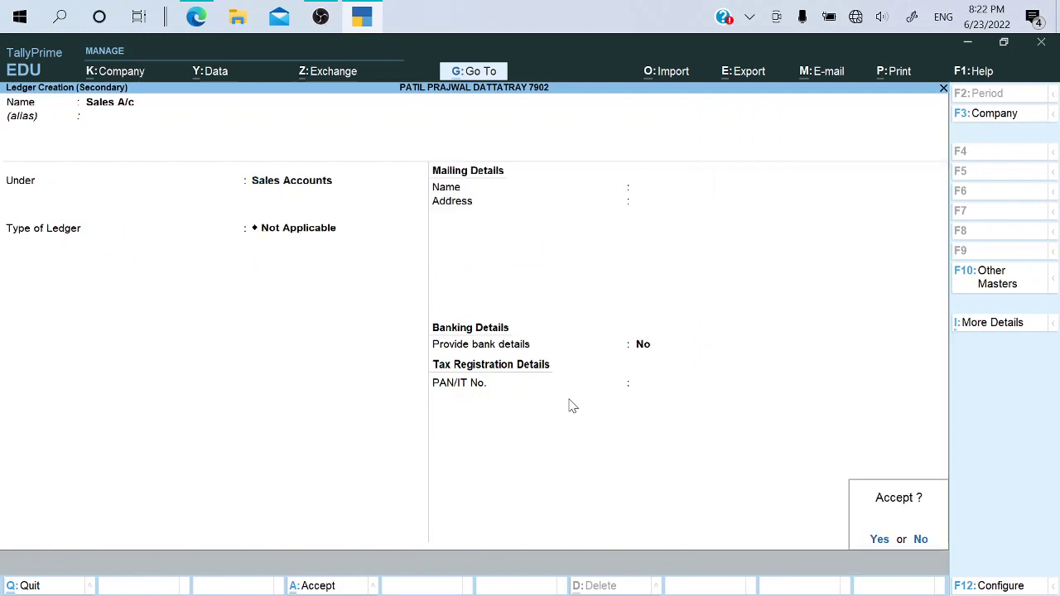
key("Return")
key("alt+Tab")
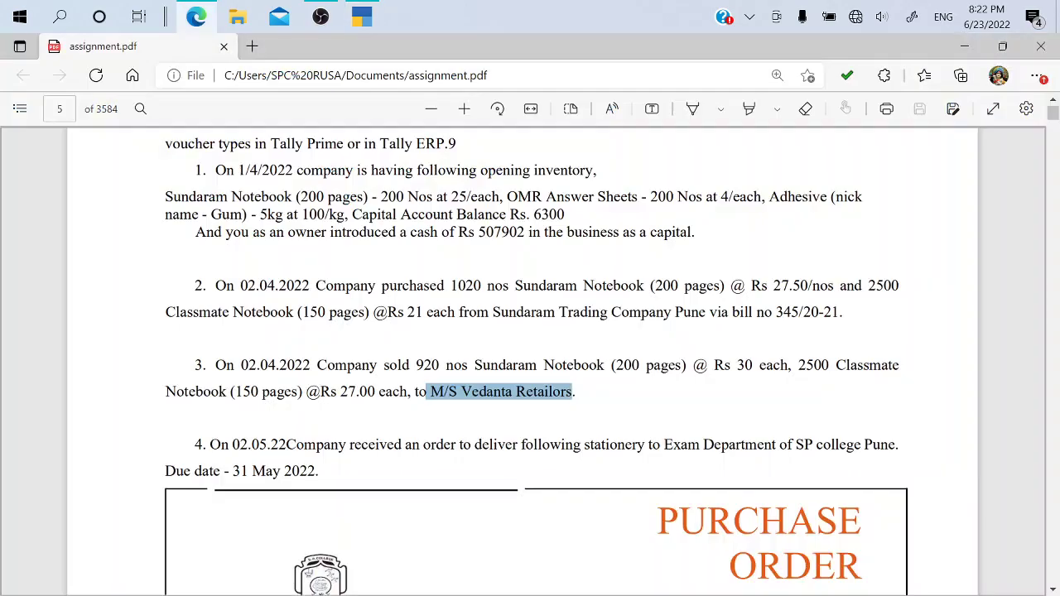
key("alt+Tab")
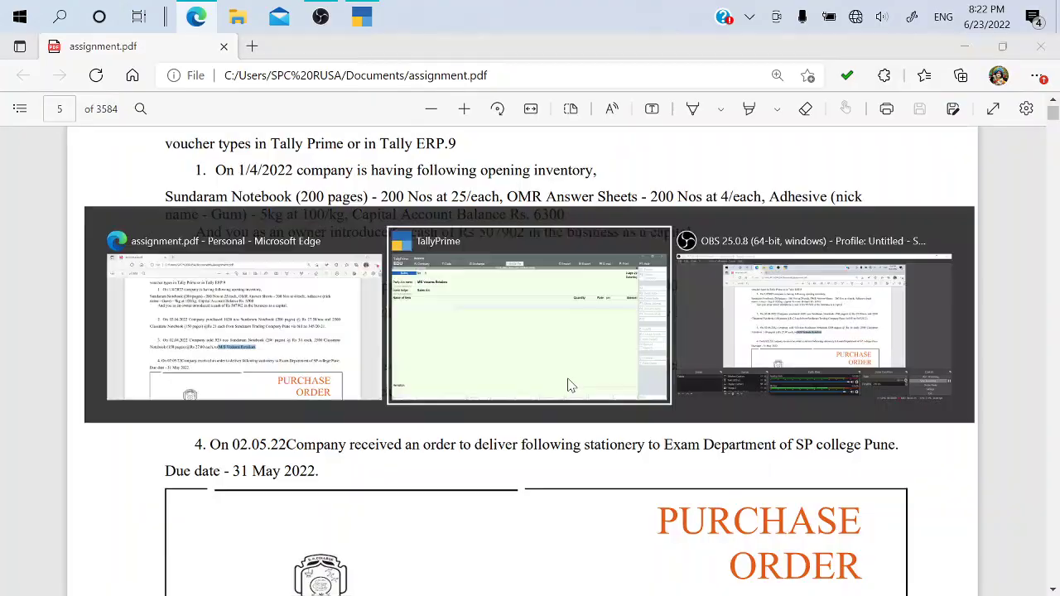
Add 920 Sundaram Notebooks (200 pages) at 30 per Nos
type("Su")
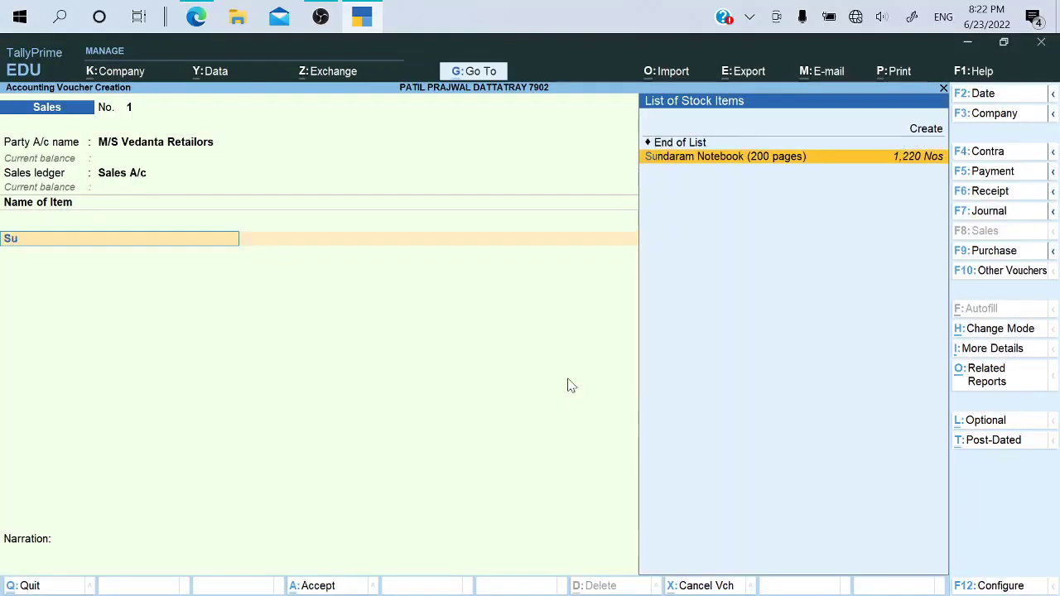
key("Return")
key("Return")
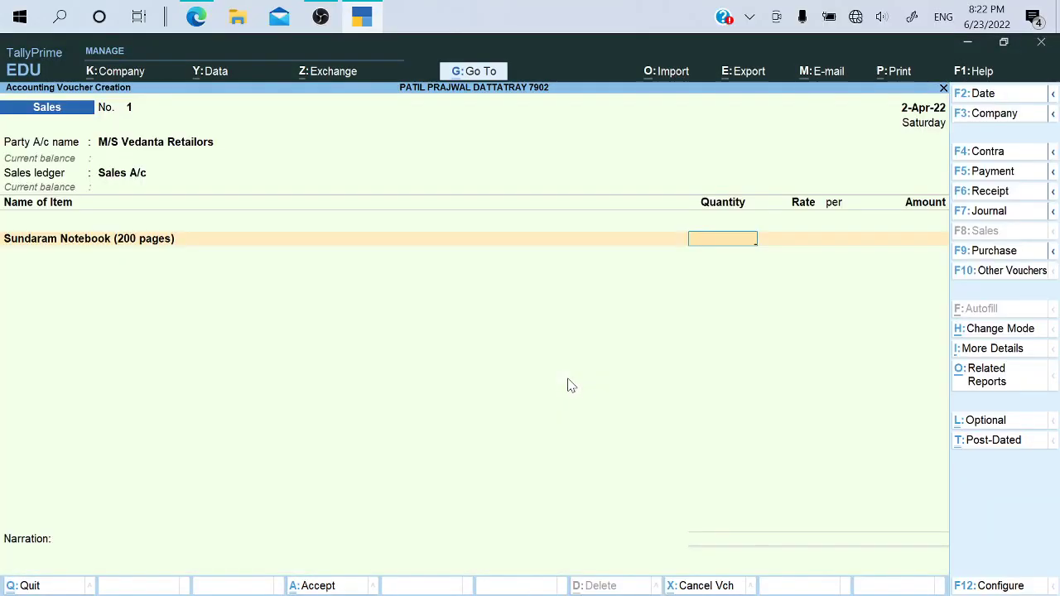
key("alt+Tab")
key("alt+Tab")
type("920")
key("Return")
key("alt+Tab")
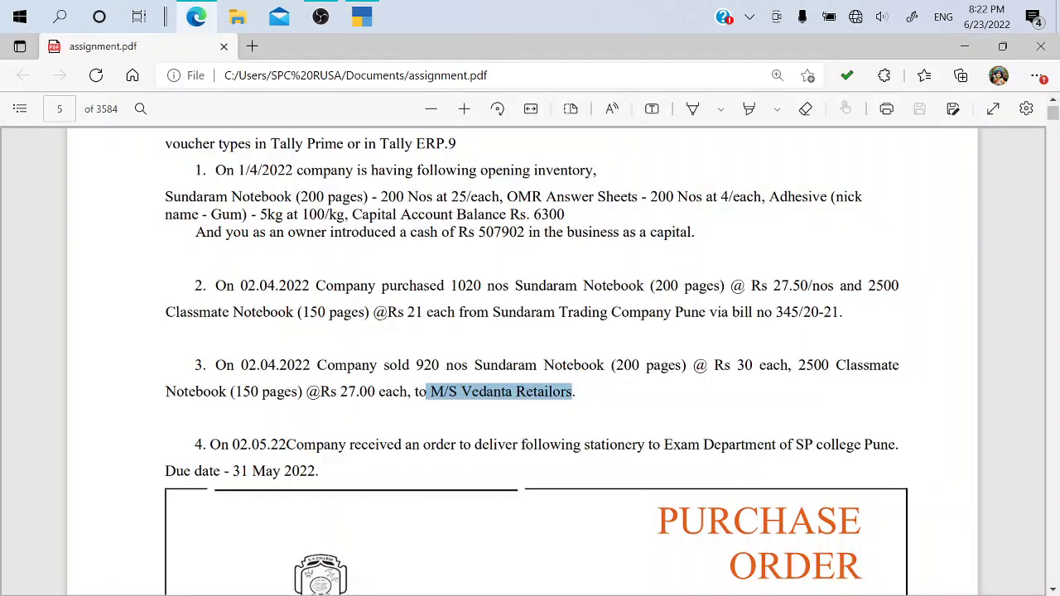
key("alt+Tab")
type("30")
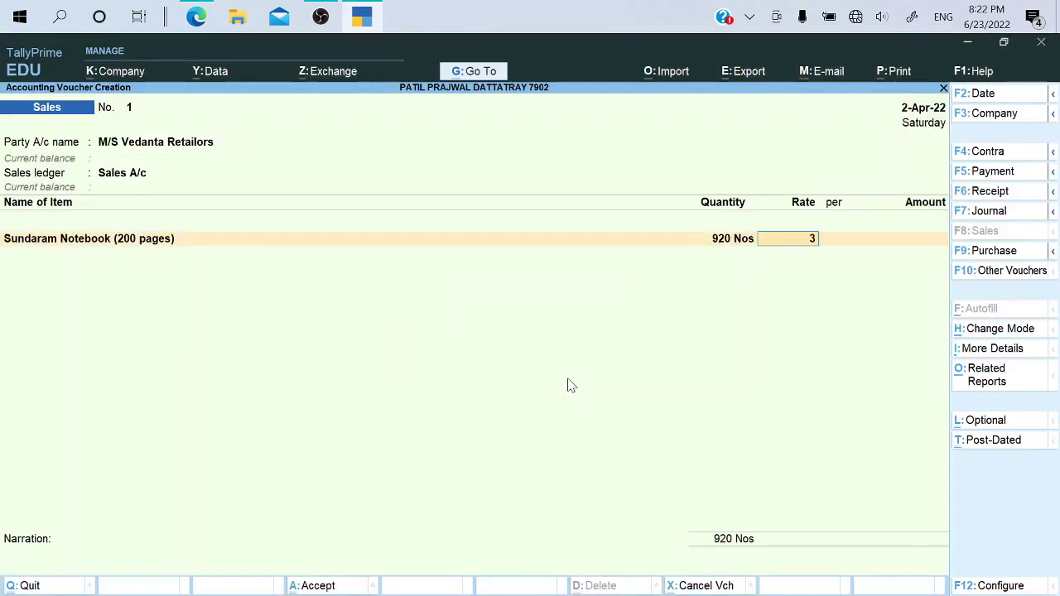
key("Return")
key("Return")
key("Return")
key("alt+Tab")
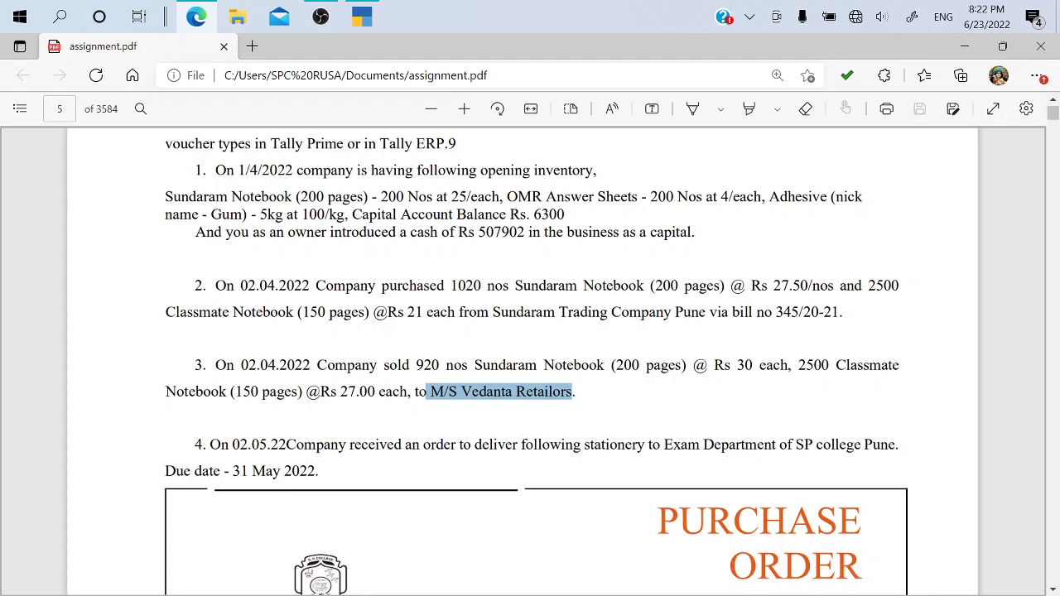
Add 2,500 Classmate Notebooks (150 pages) at 27.00
key("alt+Tab")
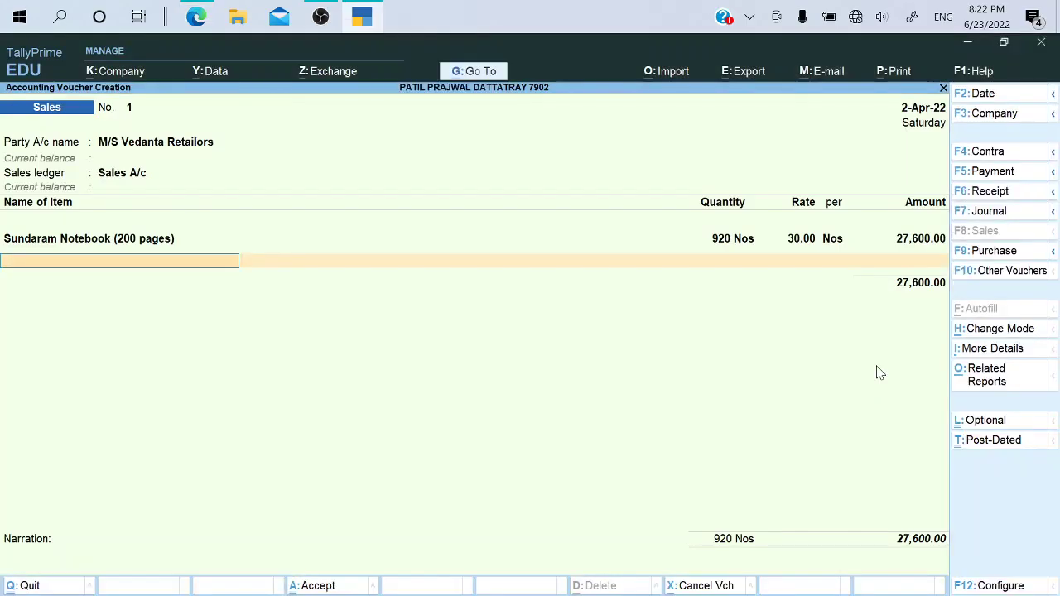
type("C")
key("Return")
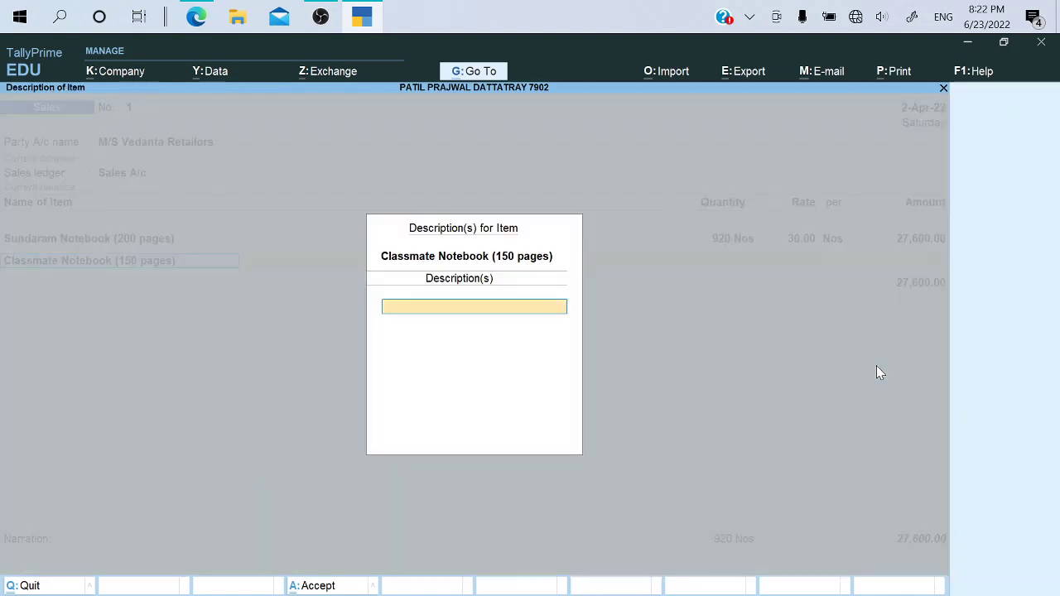
key("Return")
type("2500")
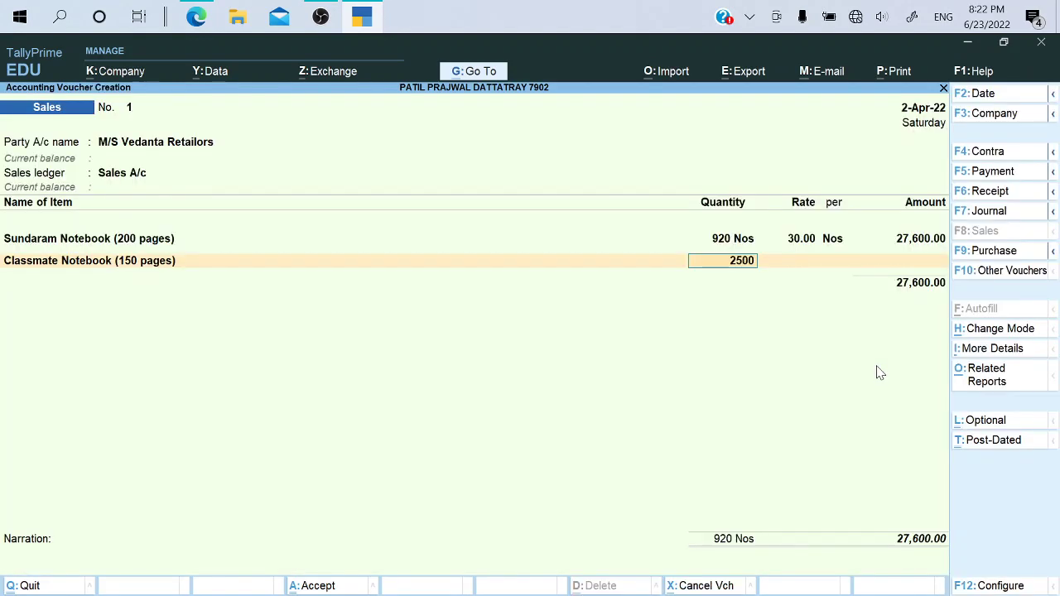
key("Return")
key("alt+Tab")
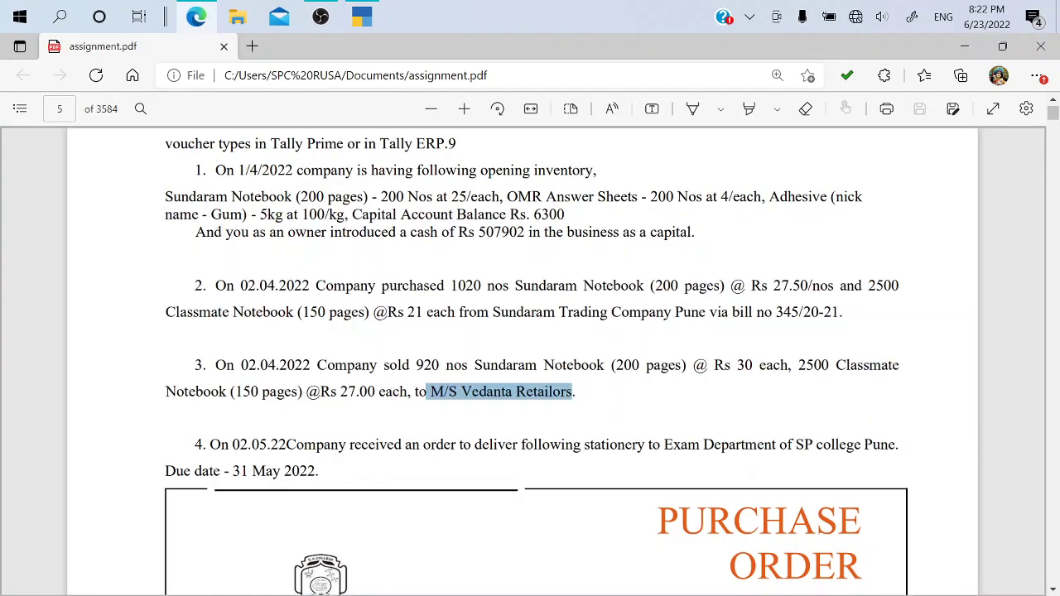
key("alt+Tab")
type("27")
key("Return")
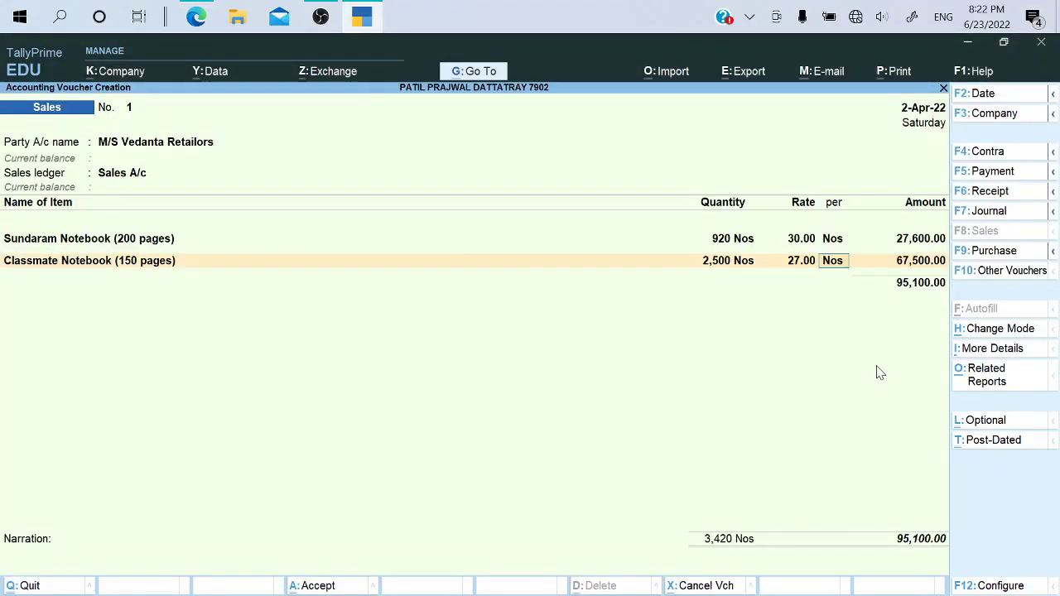
key("Return")
key("Return")
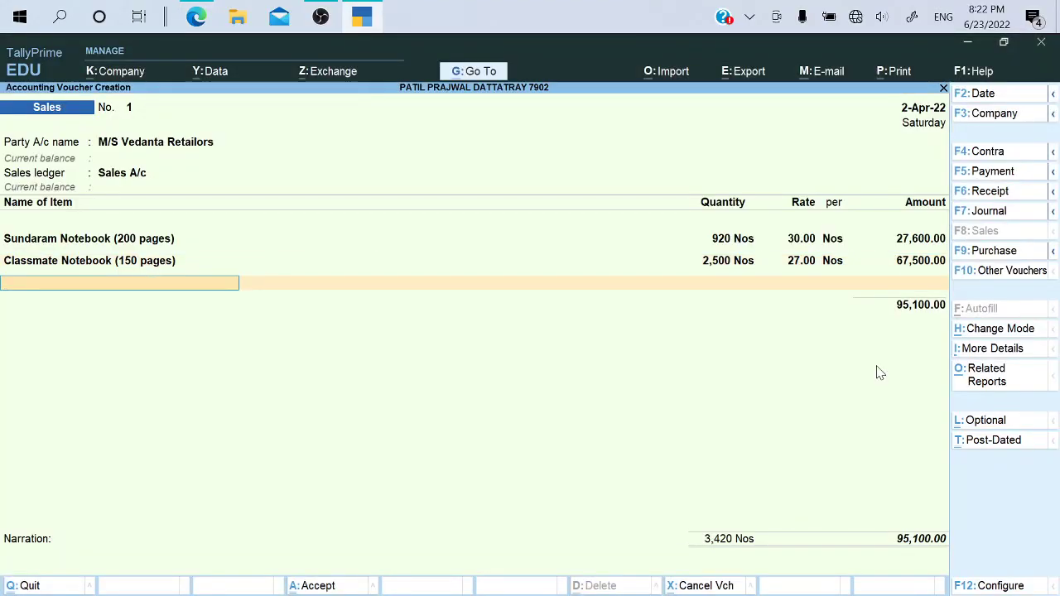
End the item list, accept the new bill reference, and save the 95,100 sales voucher
key("alt+Tab")
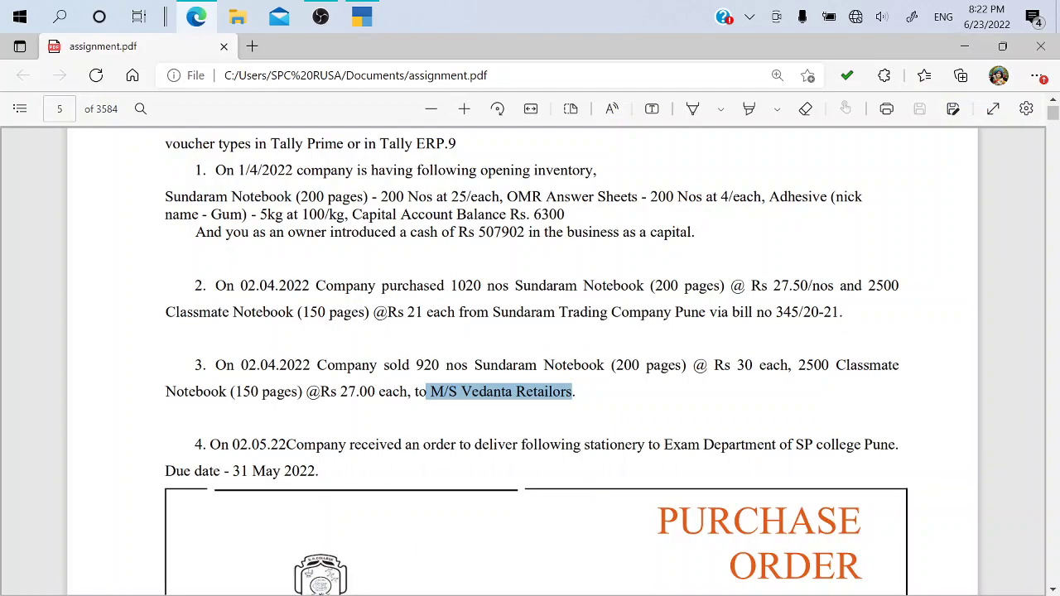
key("alt+Tab")
key("Return")
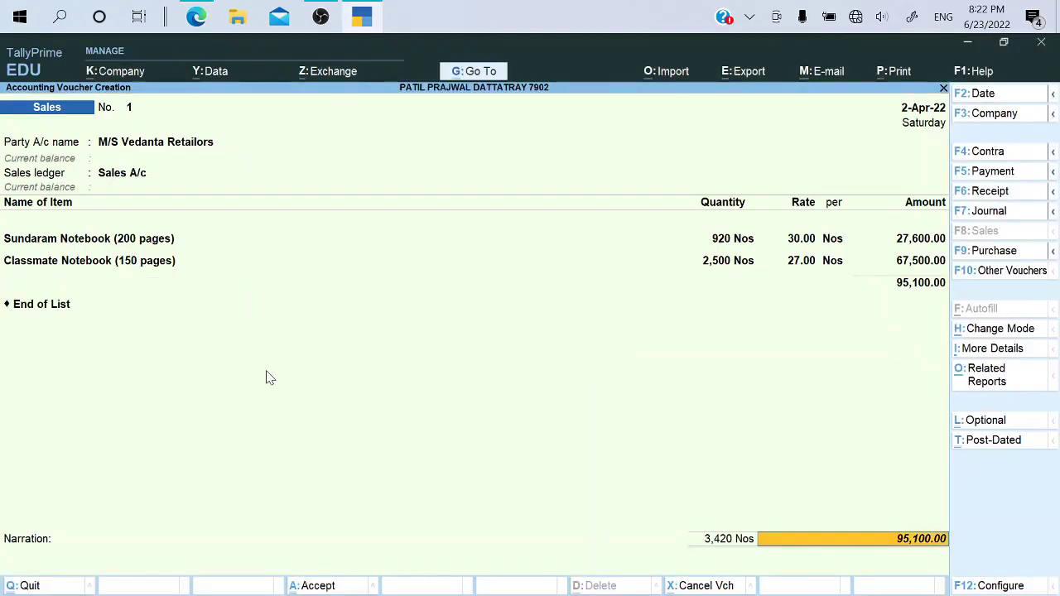
key("Return")
key("Return")
key("Return")
key("Return")
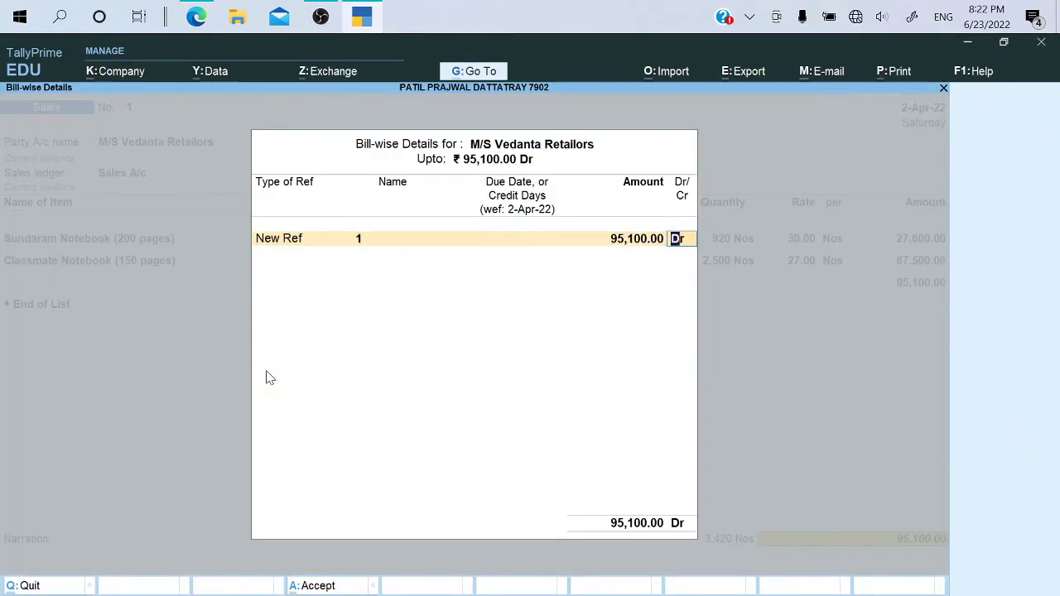
key("Return")
key("Return")
key("y")
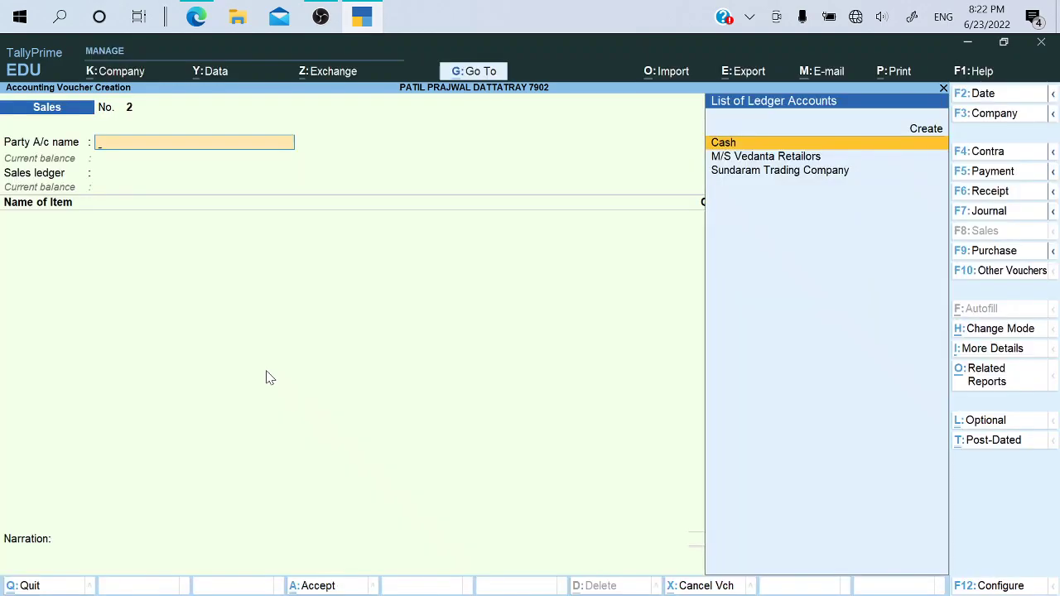
key("alt+Tab")
Scroll the assignment PDF to the Sir Parashurambhau College purchase order, then return to TallyPrime
scroll(530, 365, "down", 4)
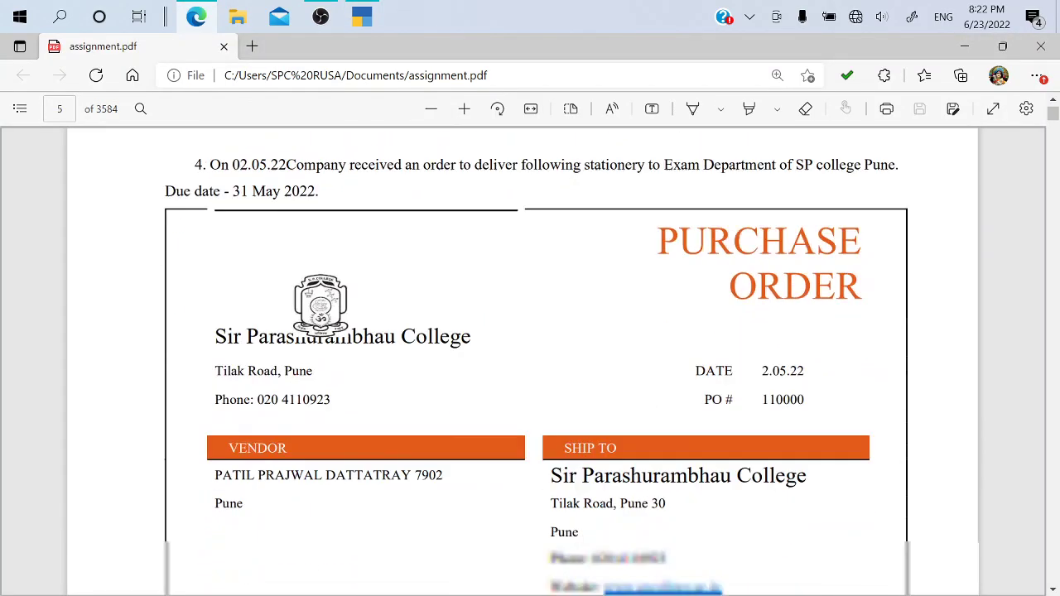
scroll(406, 461, "down", 1)
scroll(405, 462, "up", 2)
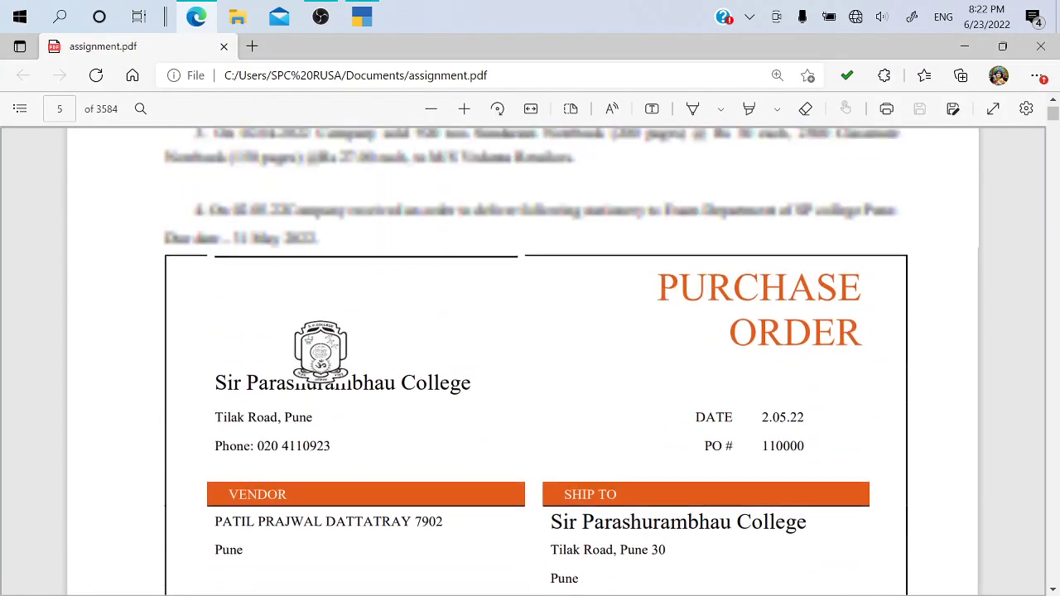
key("alt+Tab")
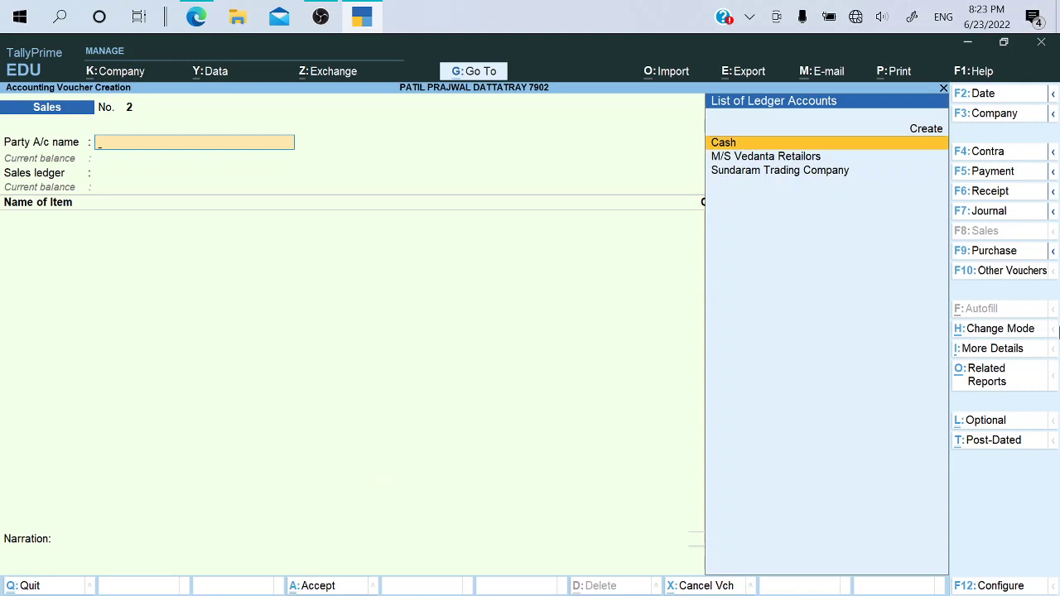
Activate the inactive Sales Order voucher type and open a new order
left_click(1052, 256)
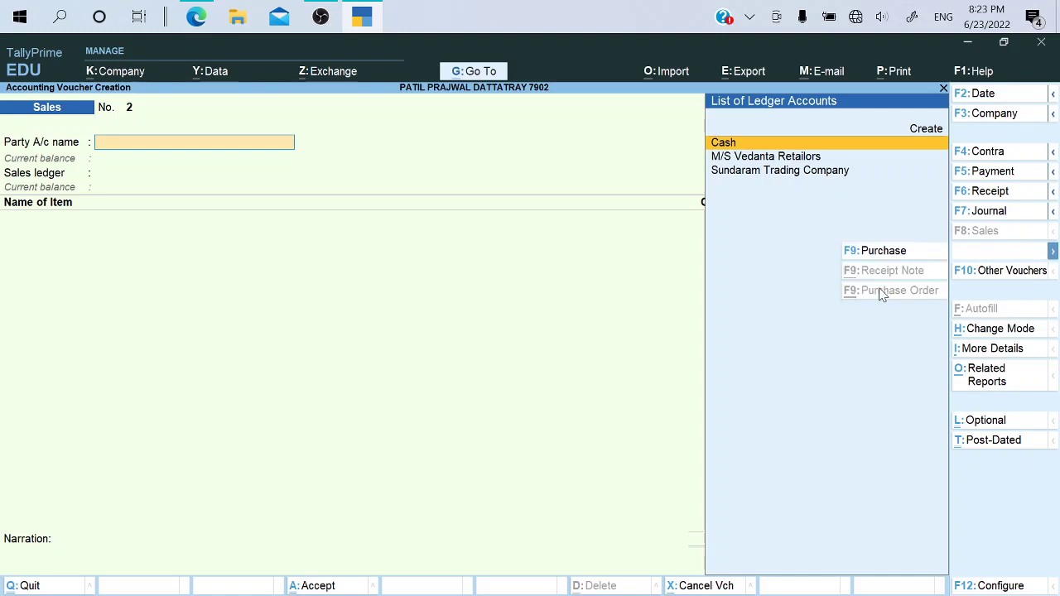
left_click(992, 275)
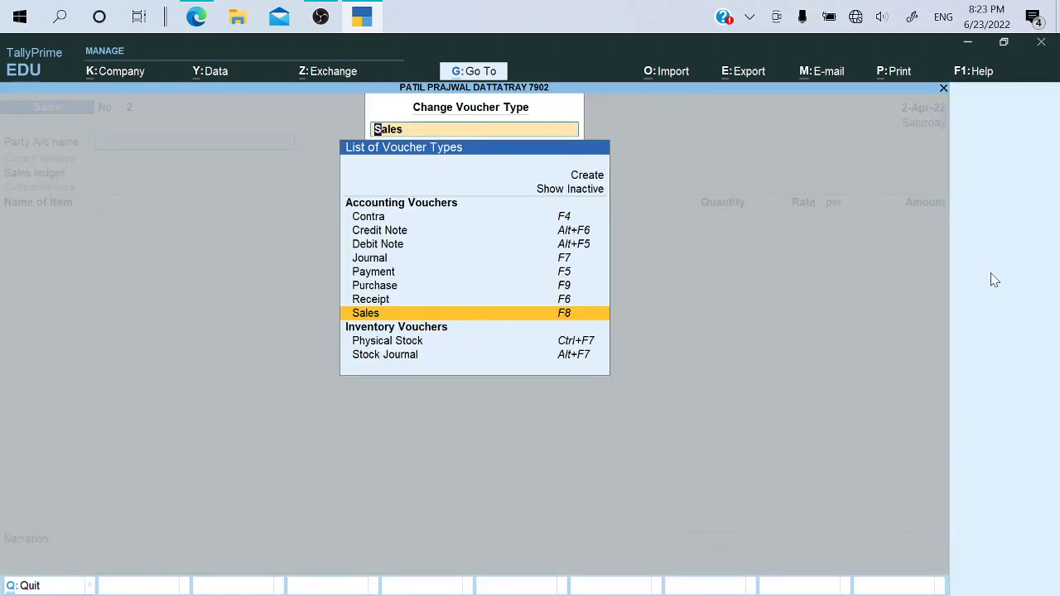
key("Up")
key("Up")
key("Up")
key("Up")
key("Up")
key("Up")
key("Up")
key("Up")
key("Up")
key("Return")
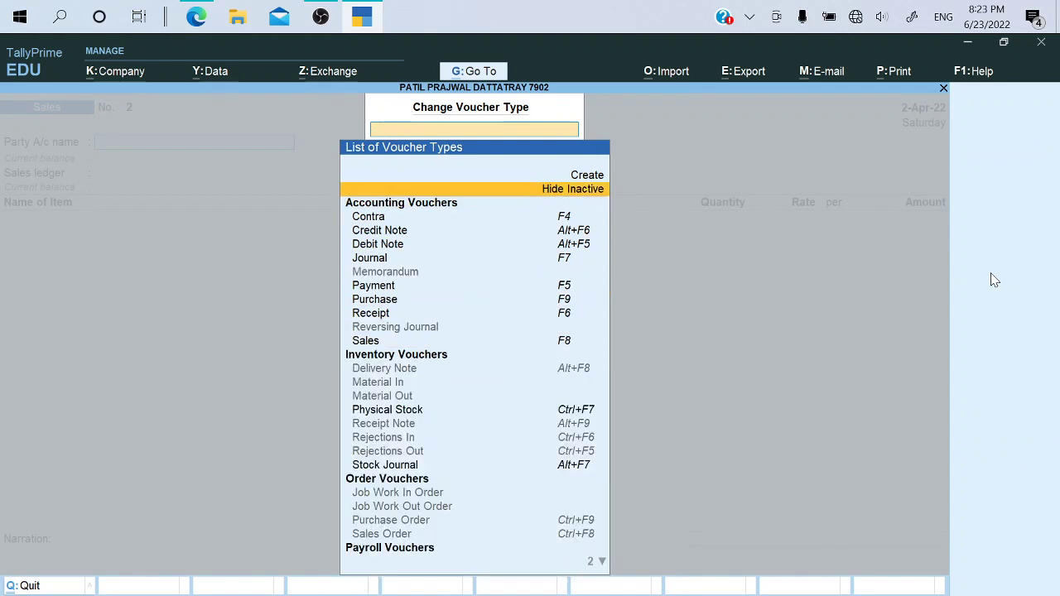
key("Down")
key("Down")
key("Down")
key("Down")
key("Down")
key("Down")
key("Down")
key("Down")
key("Down")
key("Down")
key("Down")
key("Down")
key("Down")
key("Down")
key("Down")
key("Down")
key("Down")
key("Down")
key("Down")
key("Down")
key("Down")
key("Down")
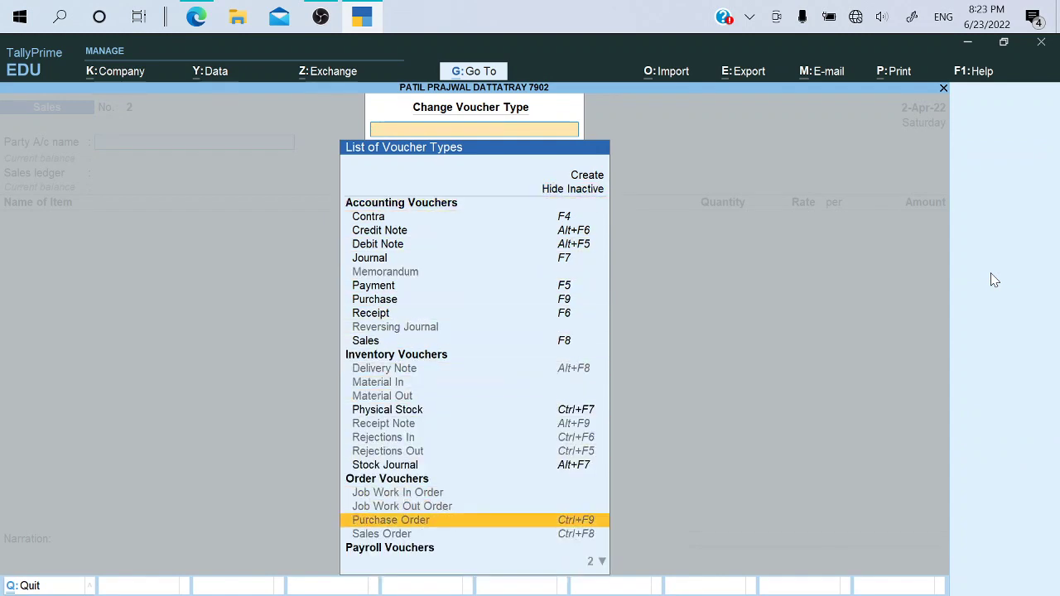
key("Return")
key("y")
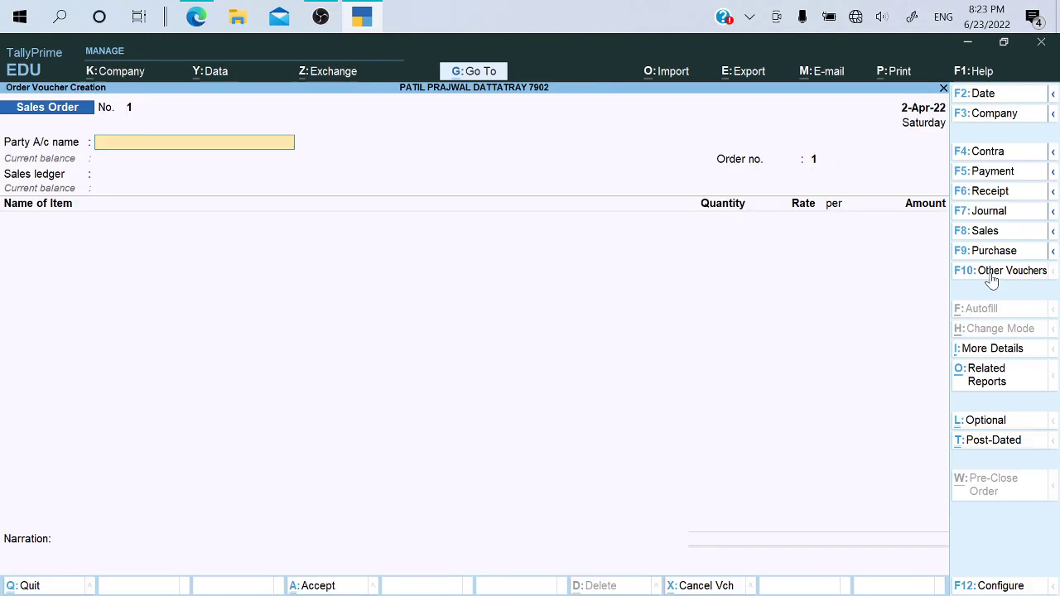
Review the sales voucher options, then scroll the assignment PDF to the order details
left_click(1053, 231)
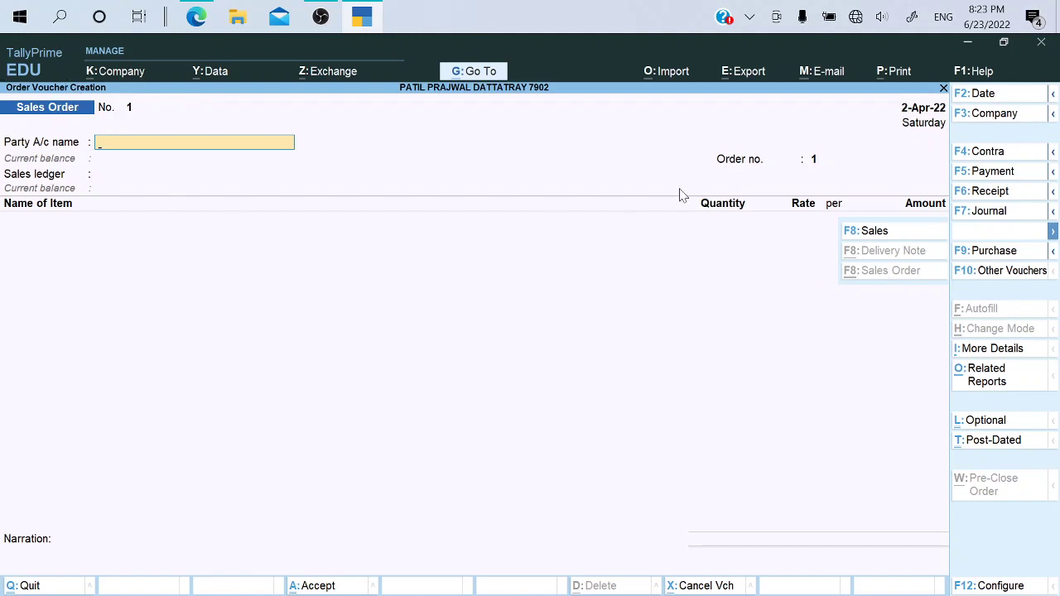
key("Escape")
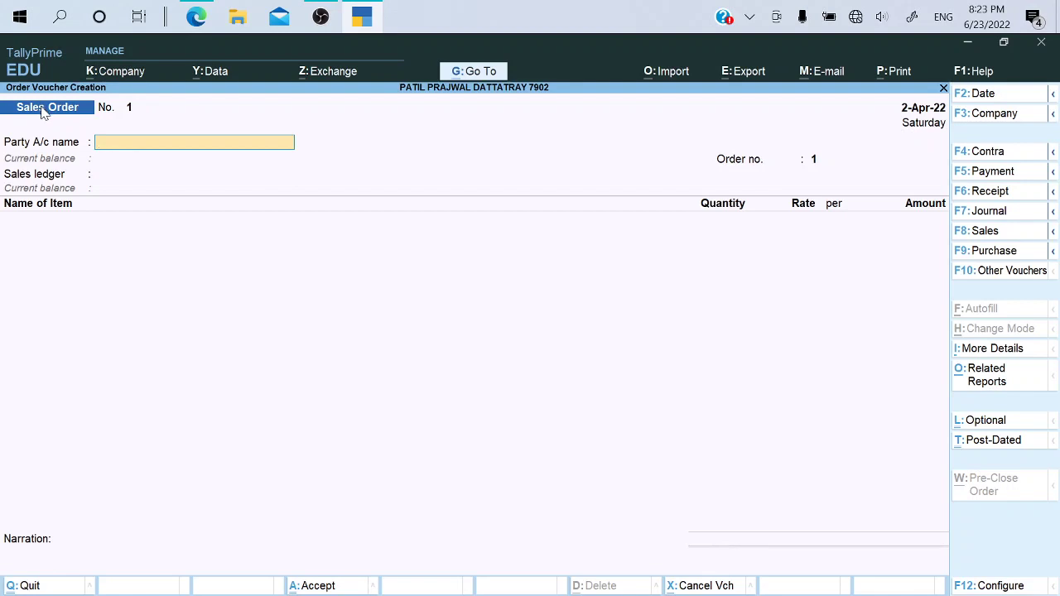
key("alt+Tab")
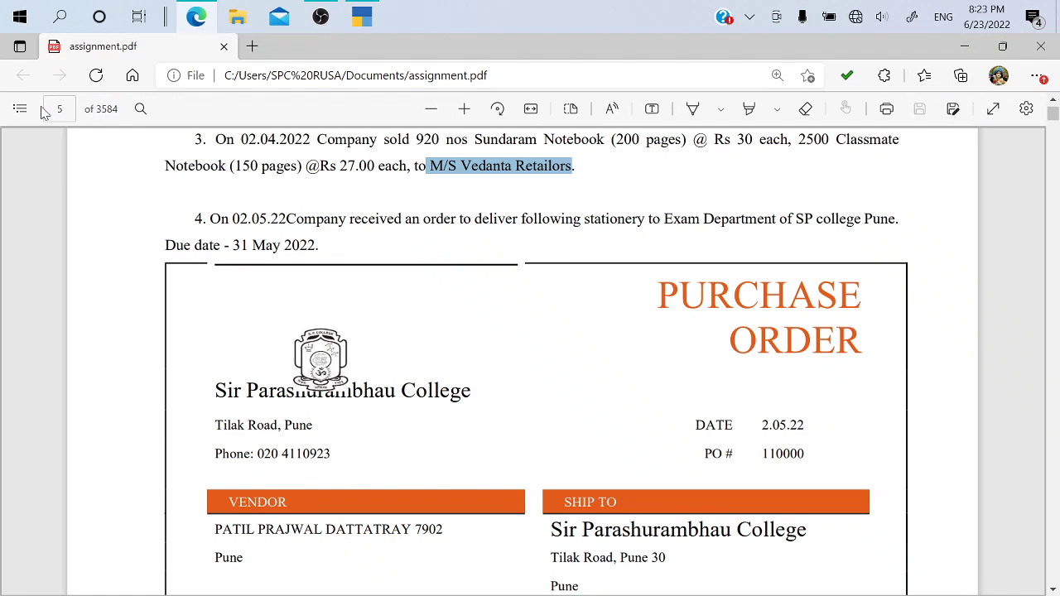
scroll(44, 112, "down", 2)
scroll(44, 112, "down", 1)
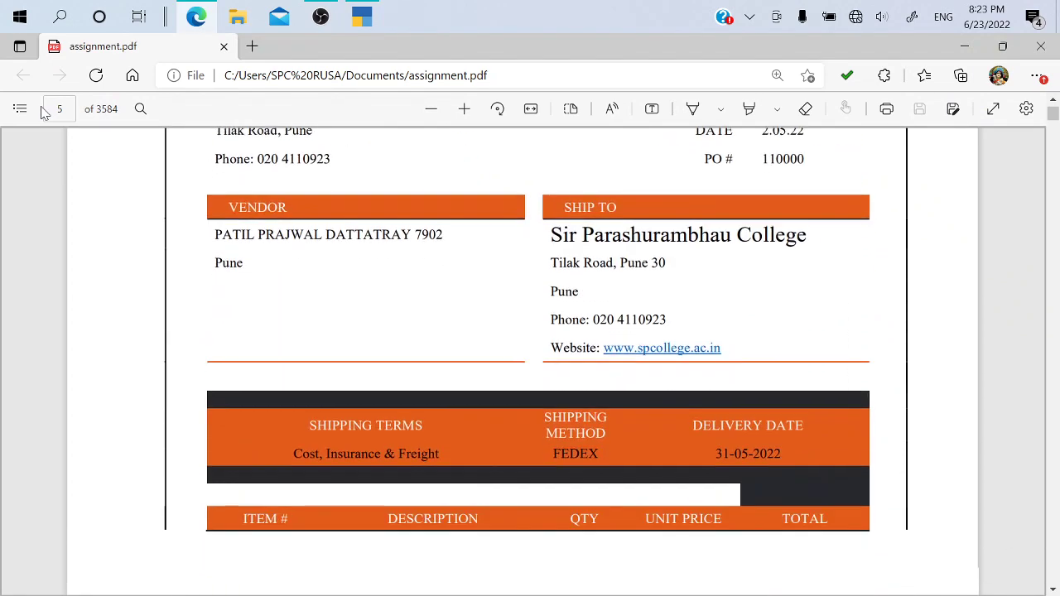
key("alt+Tab")
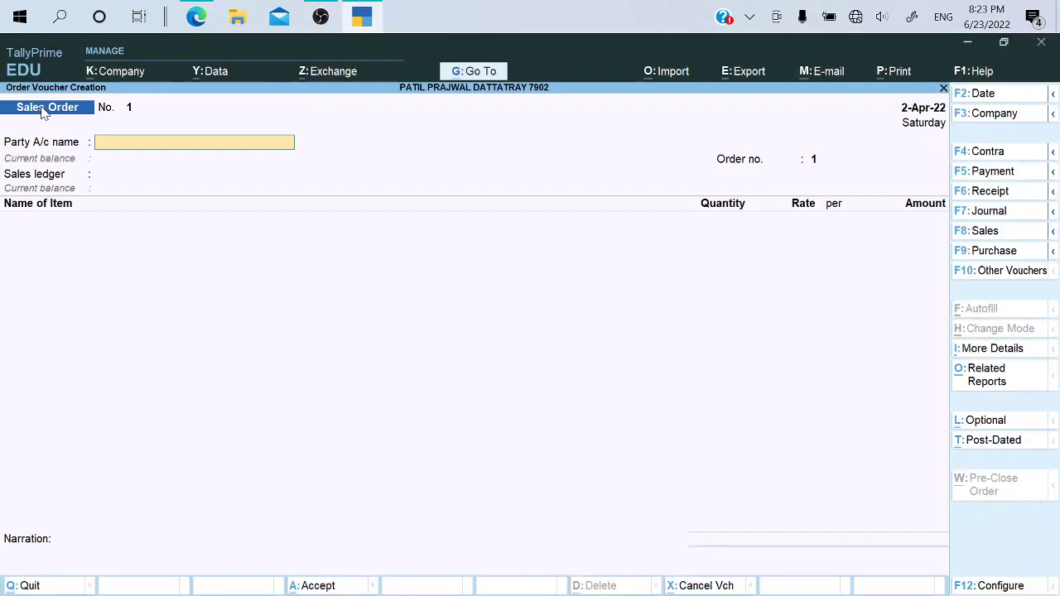
Create party ledger SP College under Sundry Debtors and save it
key("alt+Tab")
key("alt+Tab")
type("S")
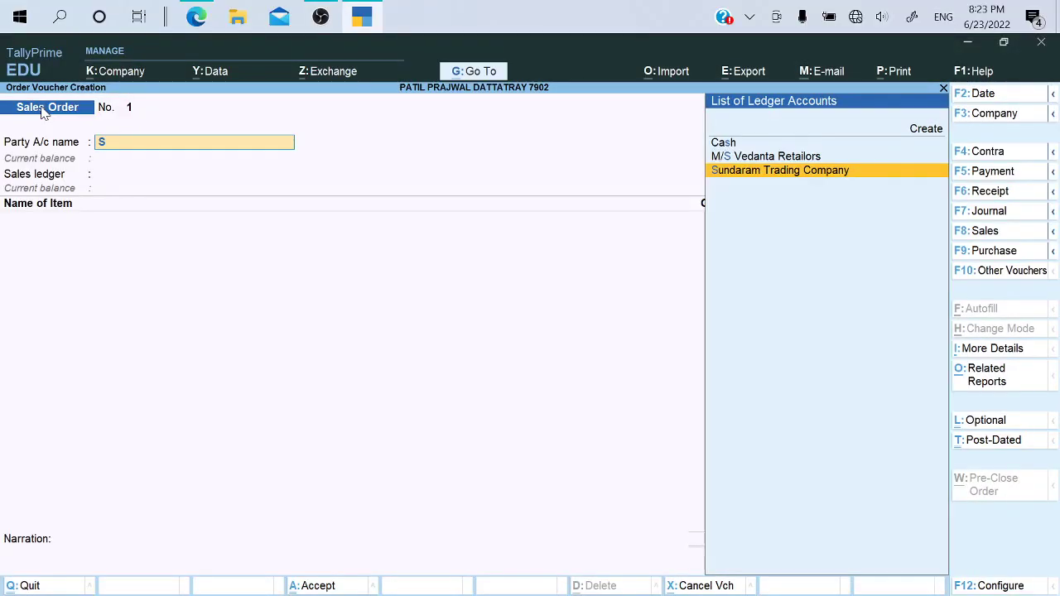
key("alt+c")
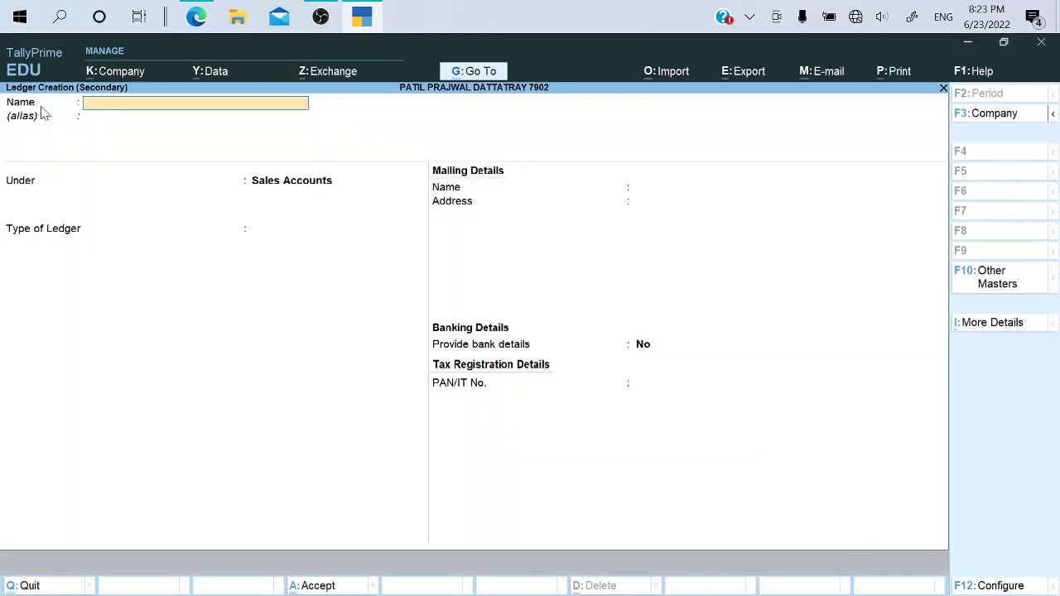
type("SP College")
key("Return")
key("Return")
type("Su")
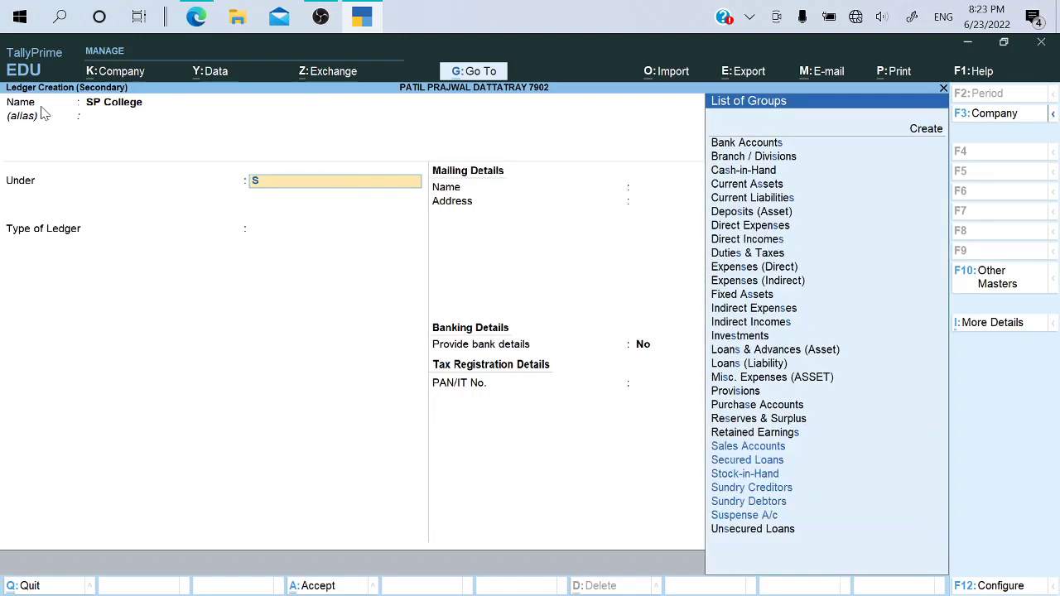
key("Down")
key("Down")
key("Return")
key("Return")
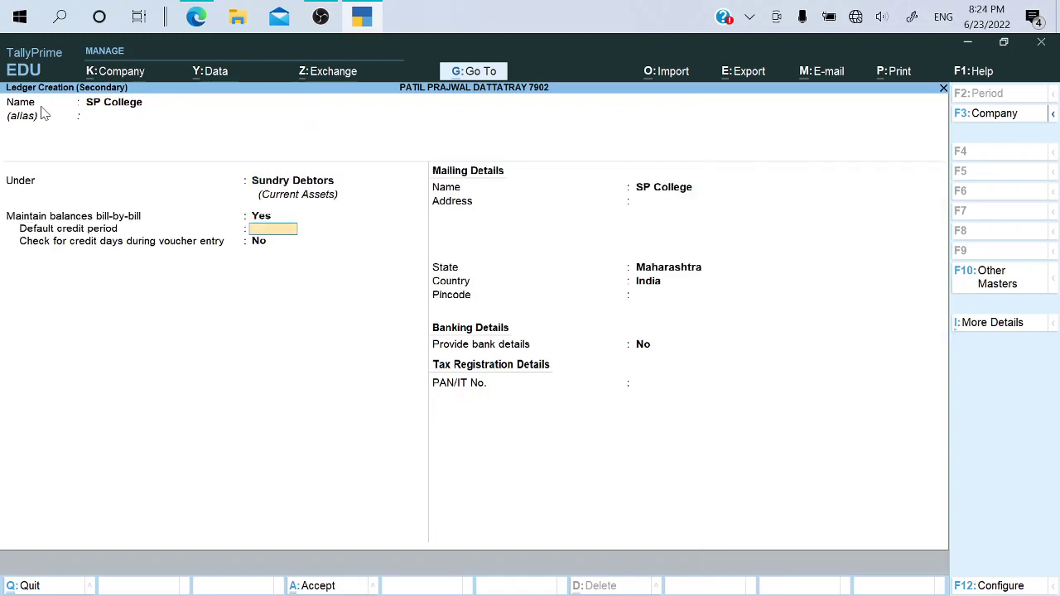
key("Return")
key("Return")
key("Return")
key("Return")
key("Return")
key("Return")
key("Return")
key("Return")
key("Return")
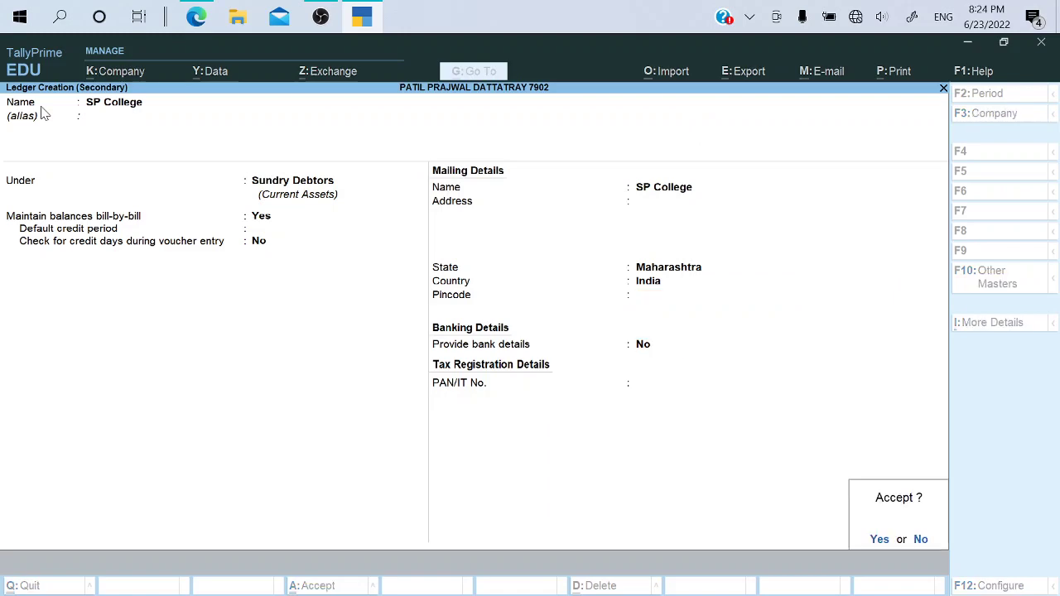
key("Return")
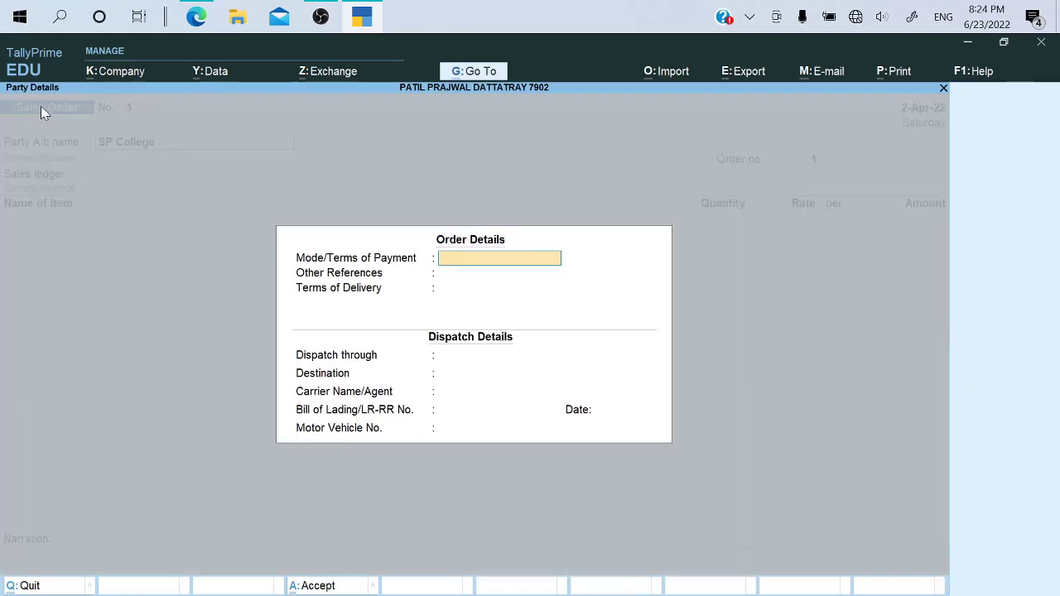
Skip the order and dispatch details and enter Pune as the party address
key("alt+Tab")
scroll(45, 112, "up", 1)
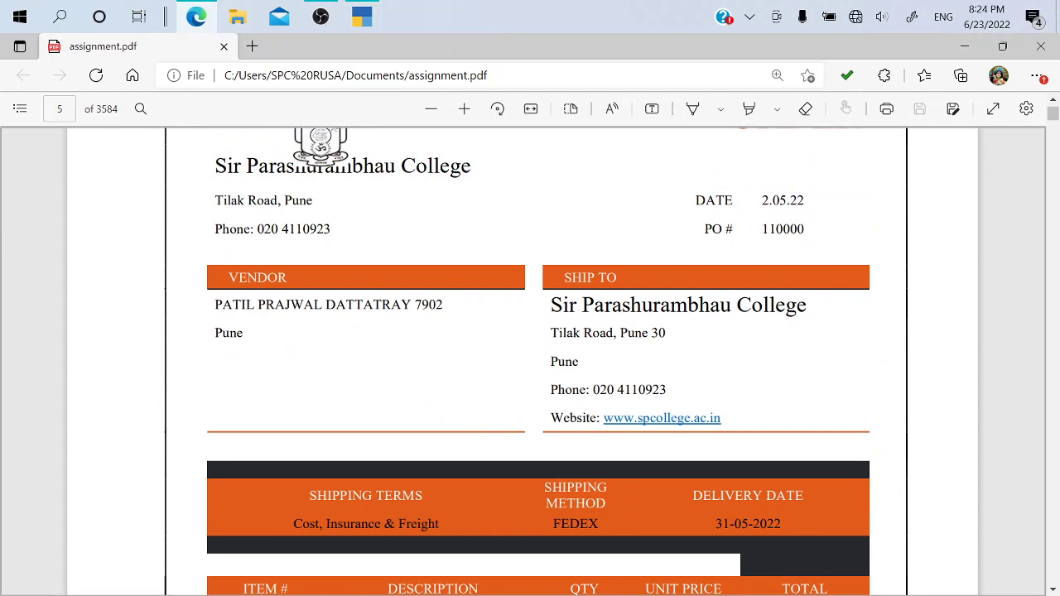
key("alt+Tab")
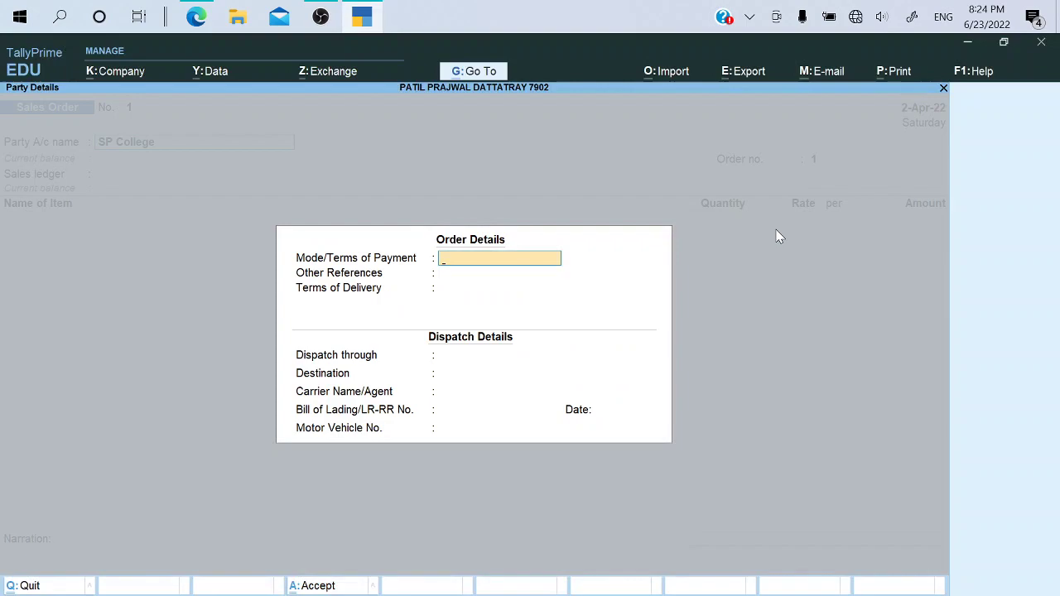
key("alt+Tab")
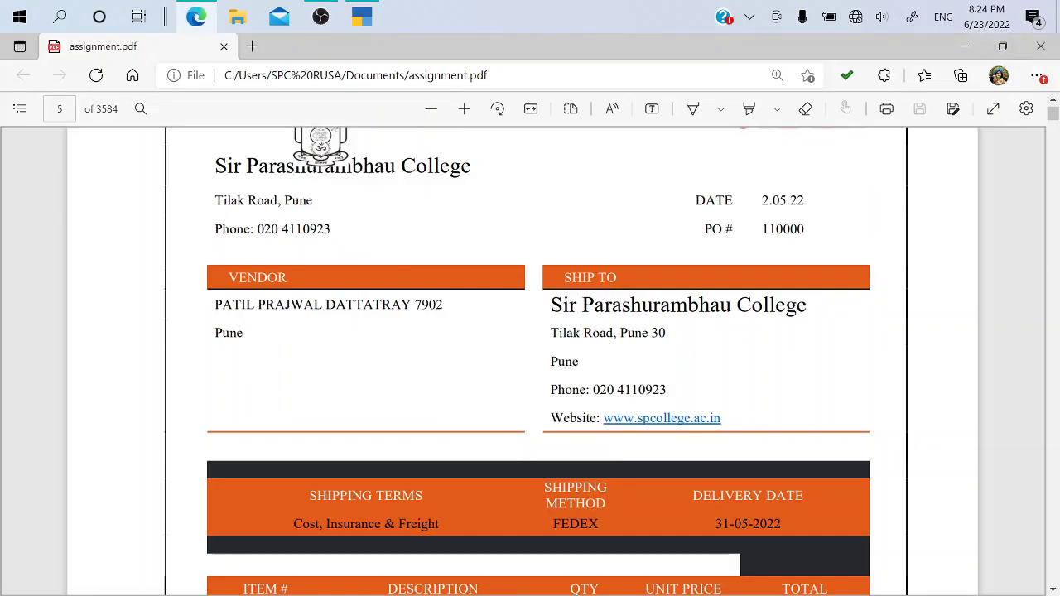
key("alt+Tab")
key("Return")
key("Return")
key("Return")
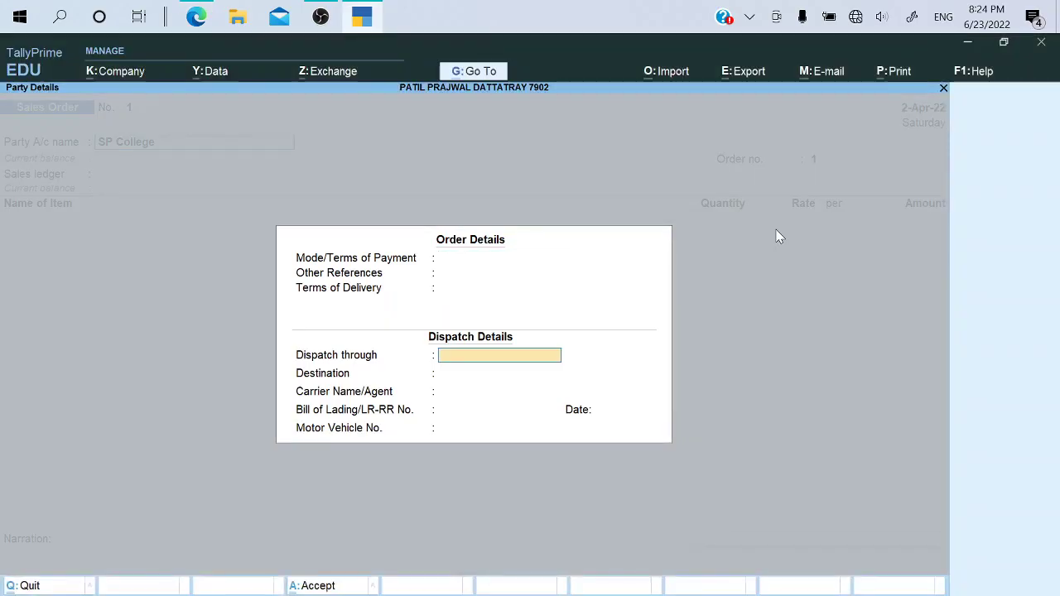
key("Return")
key("Return")
key("Return")
key("Return")
key("Return")
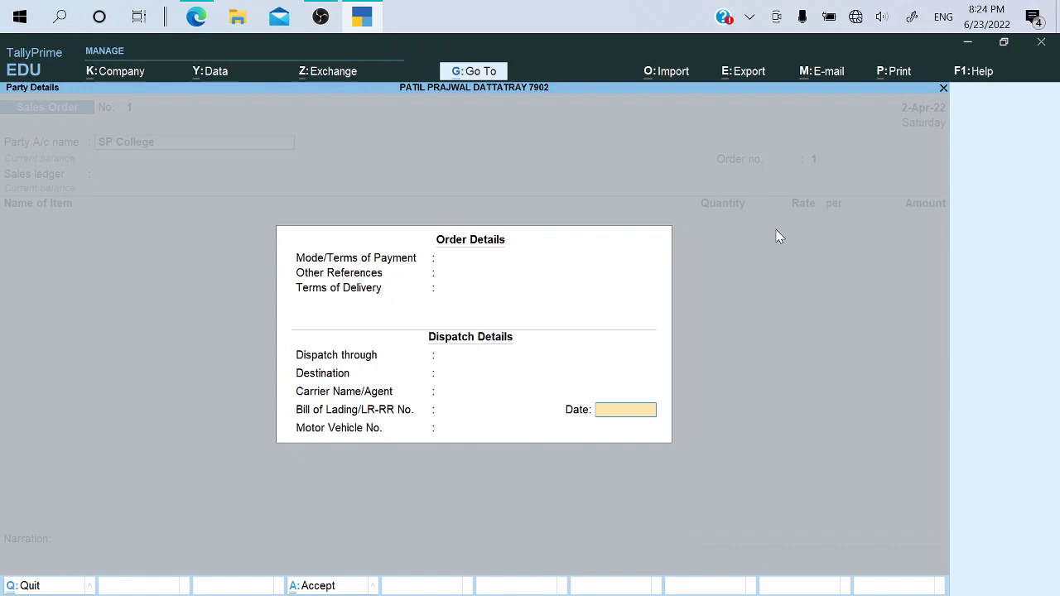
key("Return")
key("Return")
key("Return")
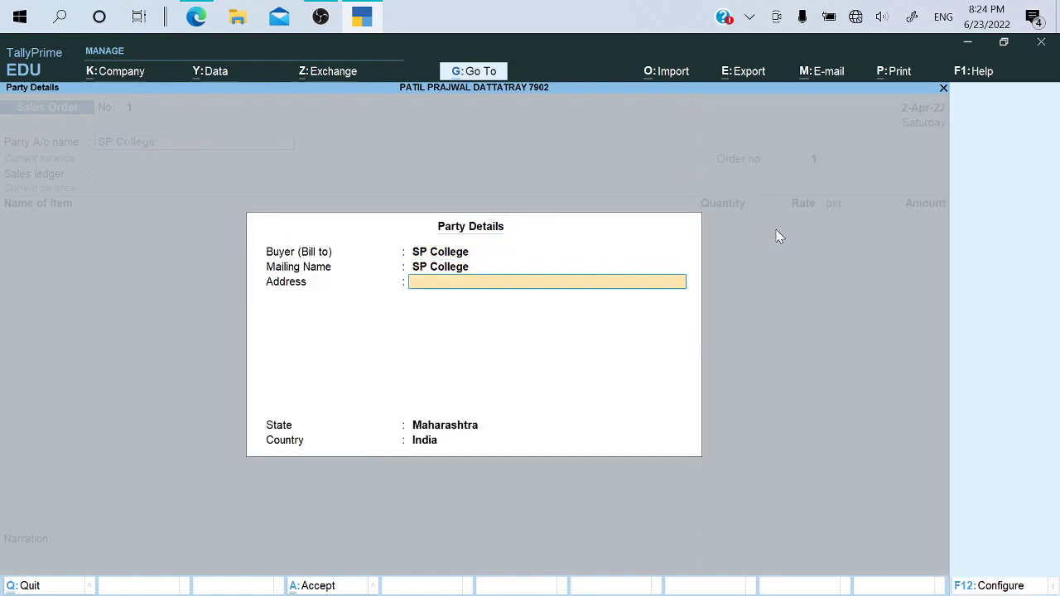
type("Pune")
key("Return")
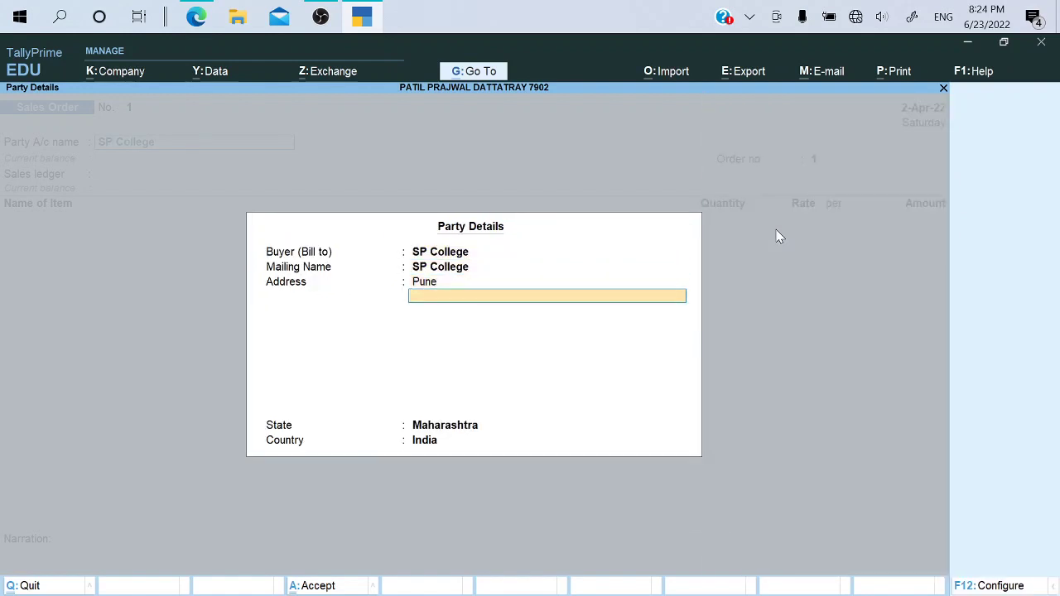
key("Return")
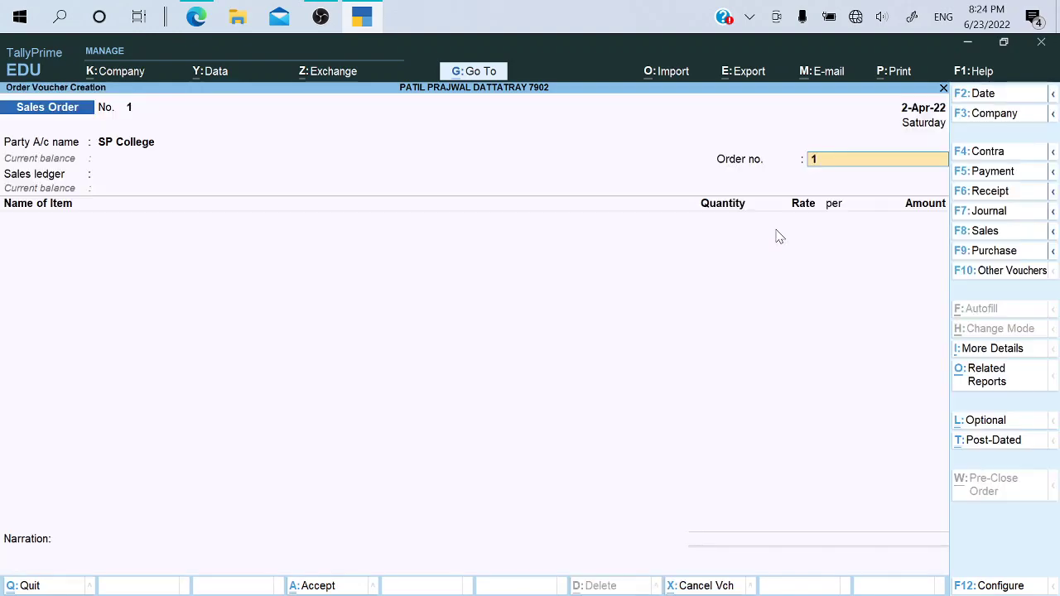
Choose Sales A/c as the sales order's sales ledger
key("alt+Tab")
key("alt+Tab")
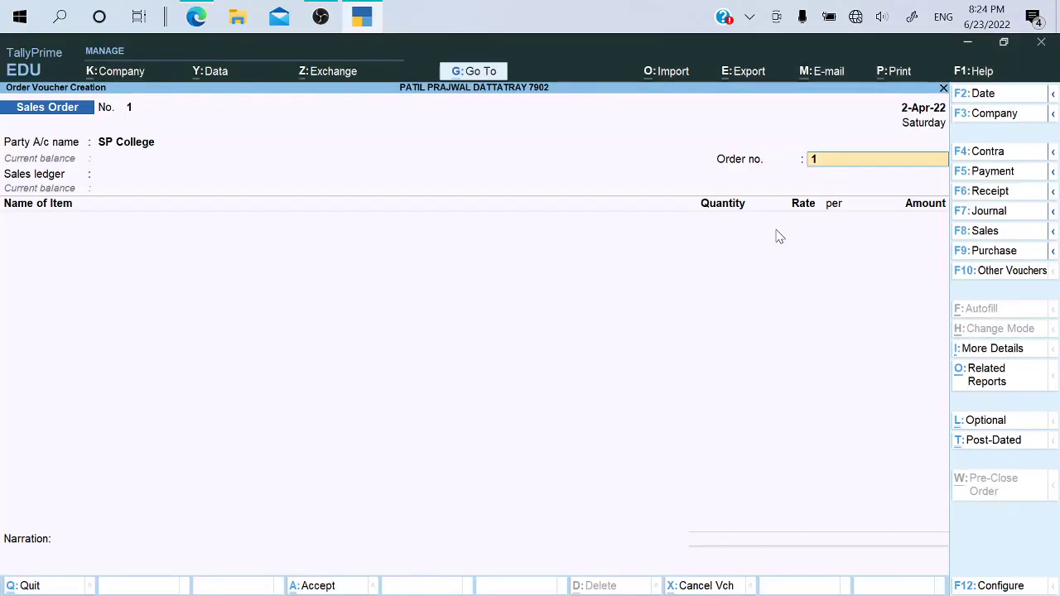
key("alt+Tab")
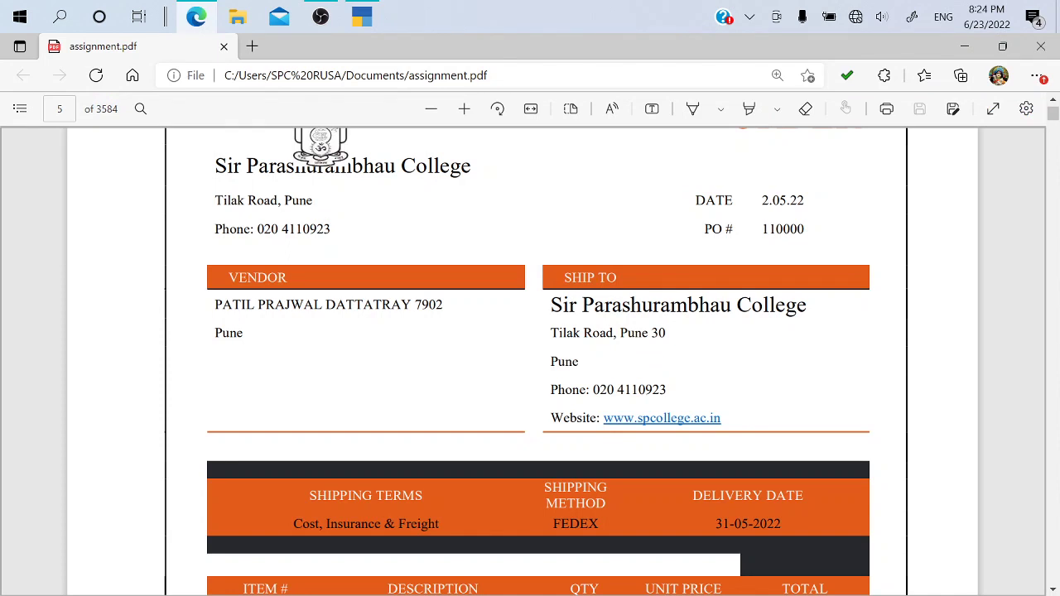
key("alt+Tab")
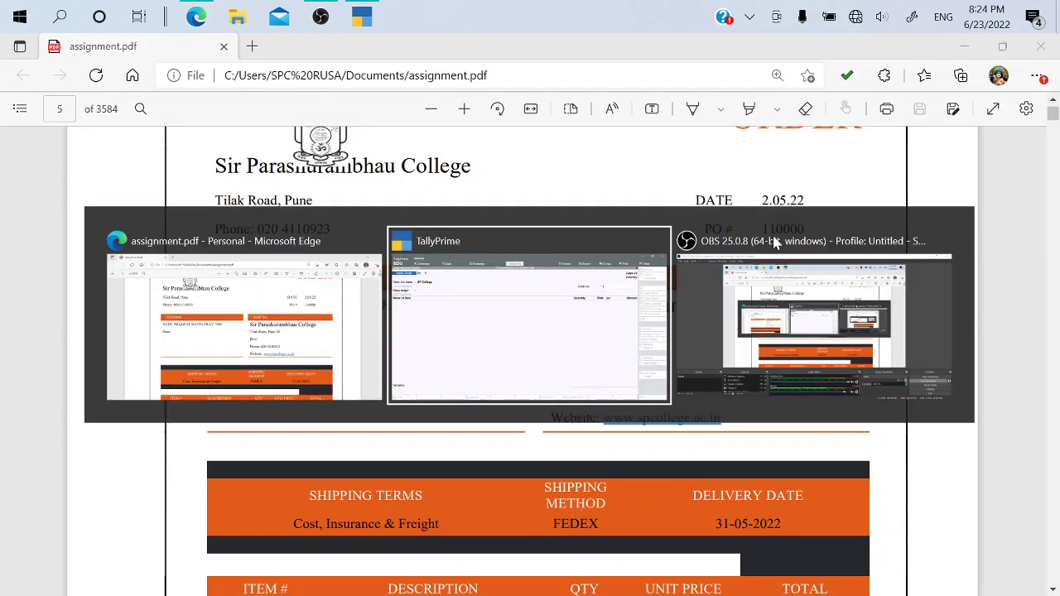
left_click(772, 233)
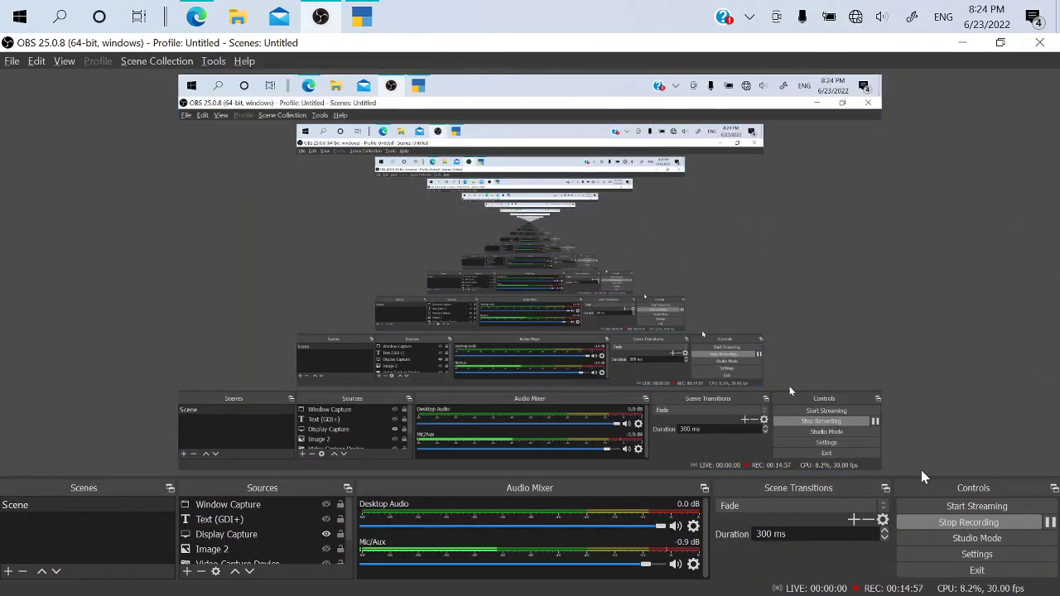
key("alt+Tab")
key("alt+Tab")
key("Tab")
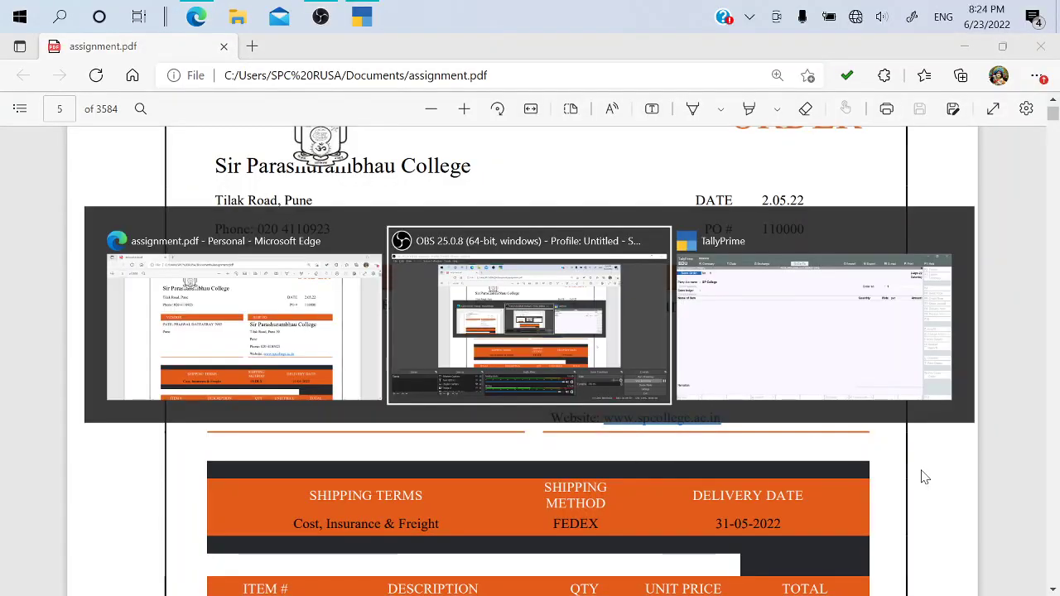
key("Return")
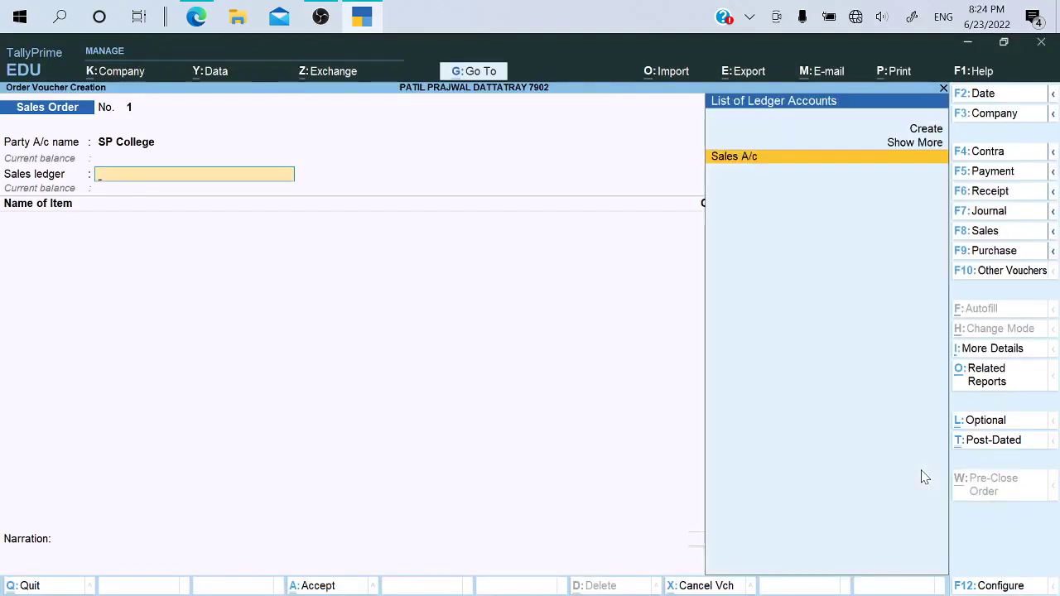
key("Return")
Add OMR Answer Sheets as the order item, clear the due date, and quit item allocations
key("alt+Tab")
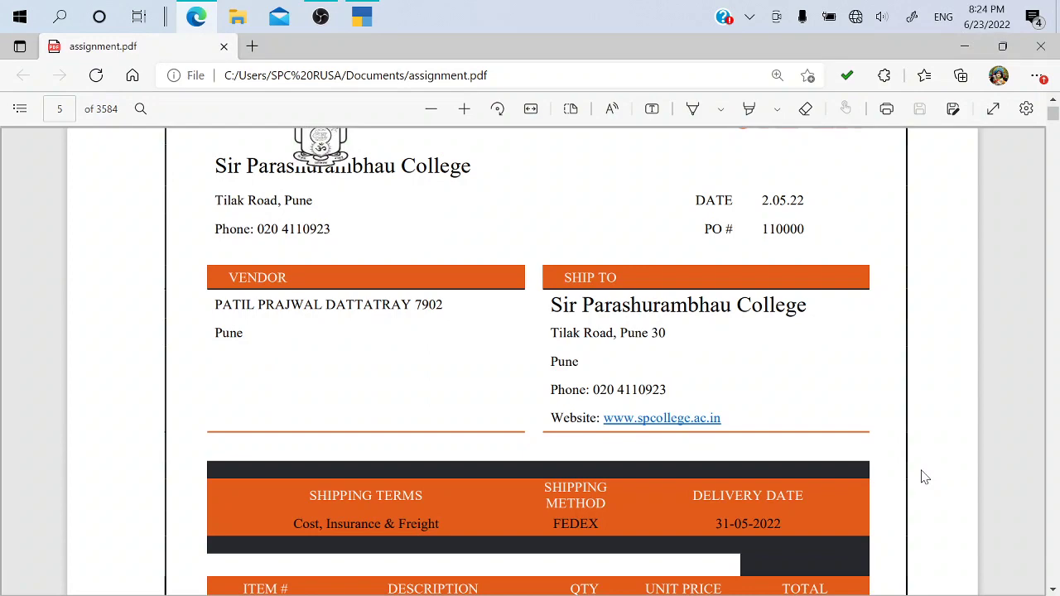
scroll(926, 477, "down", 4)
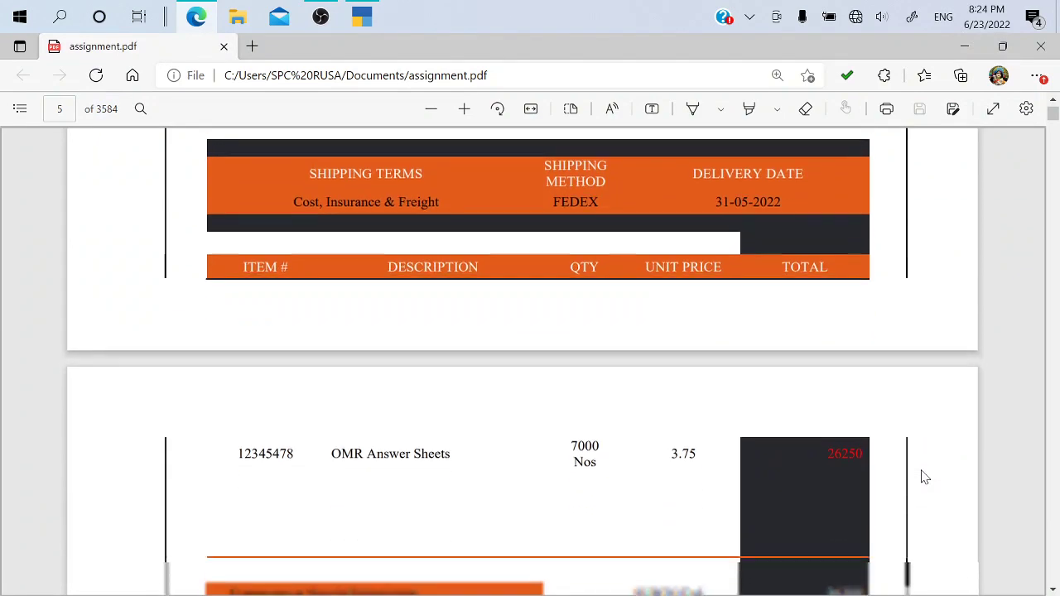
key("alt+Tab")
type("Om")
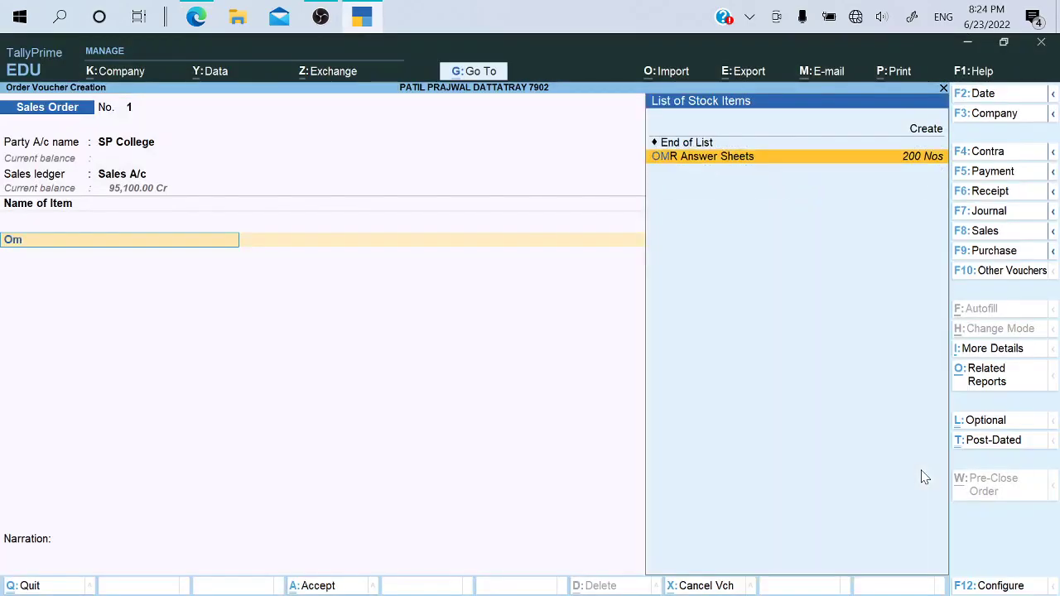
key("Return")
key("Return")
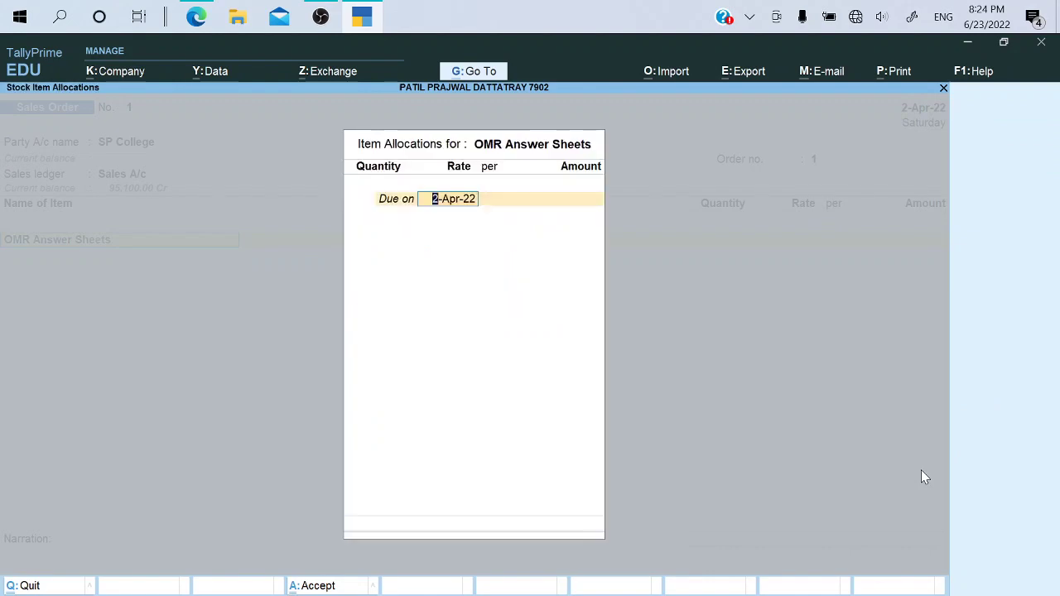
key("alt+Tab")
scroll(925, 478, "up", 5)
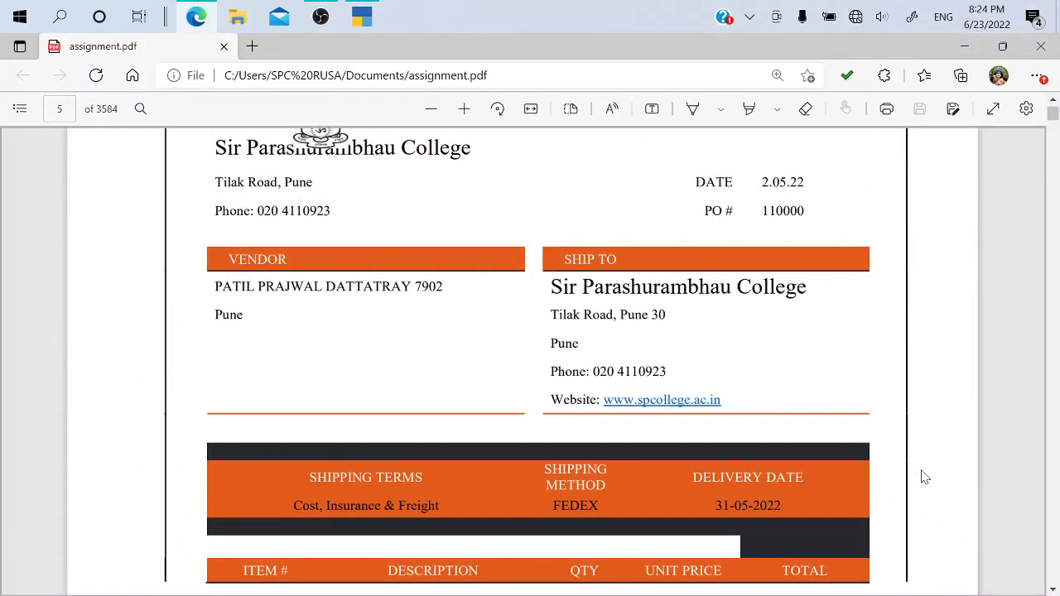
key("alt+Tab")
key("alt+Tab")
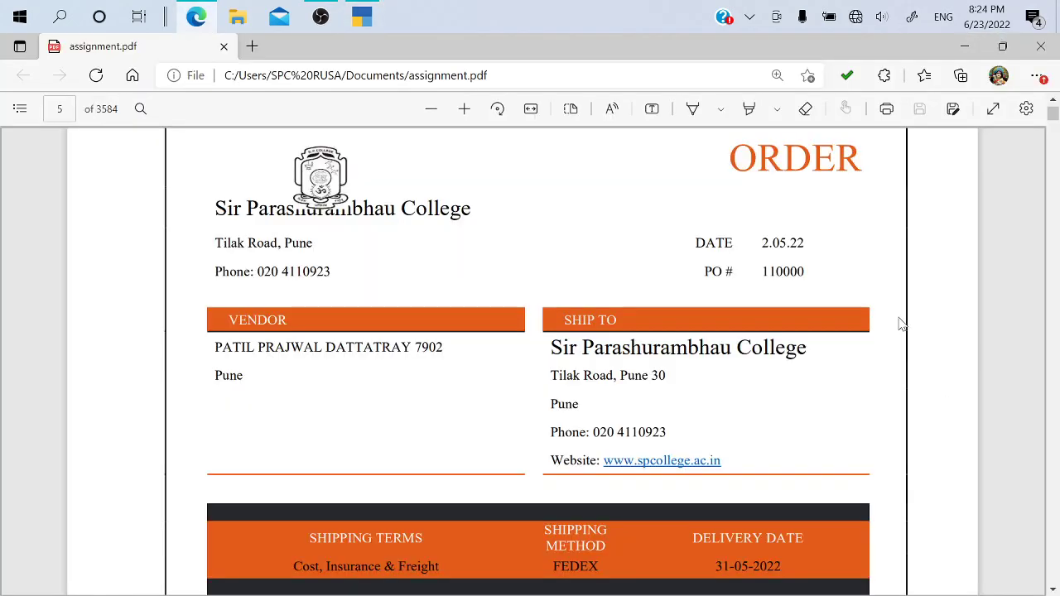
double_click(783, 242)
key("alt+Tab")
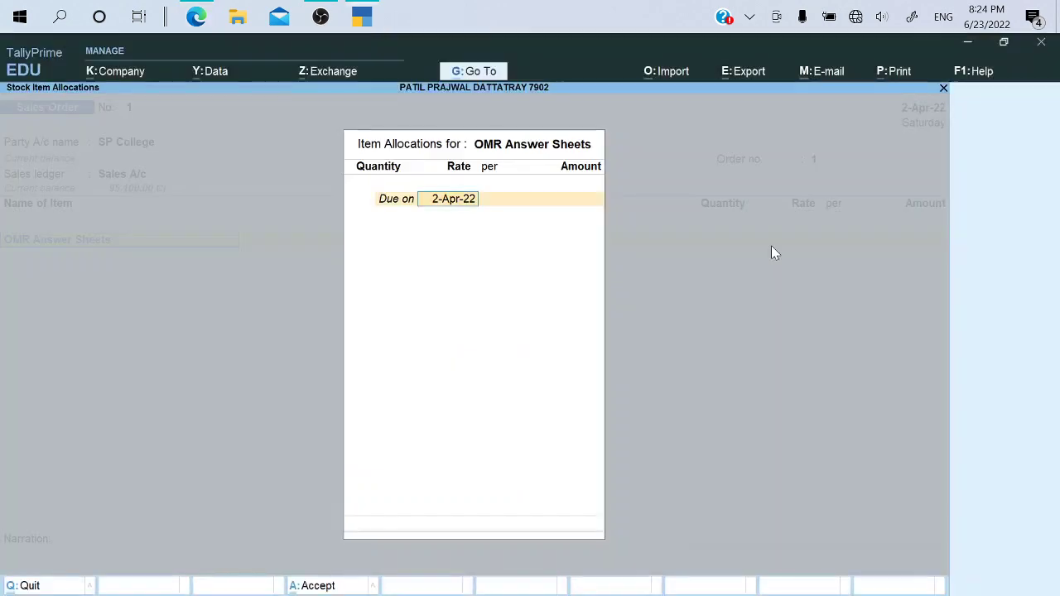
key("BackSpace")
key("Escape")
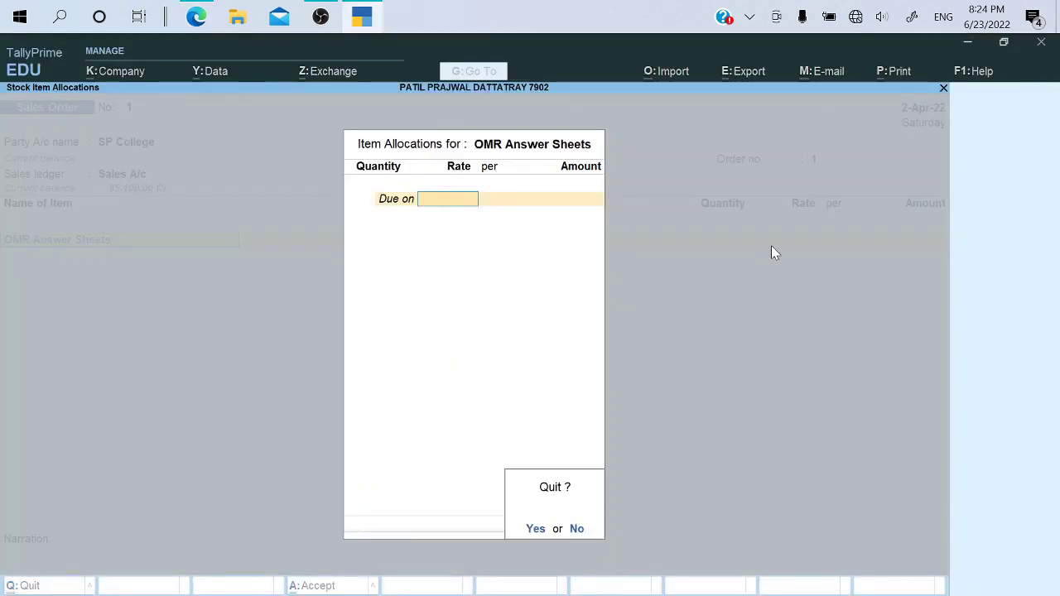
key("y")
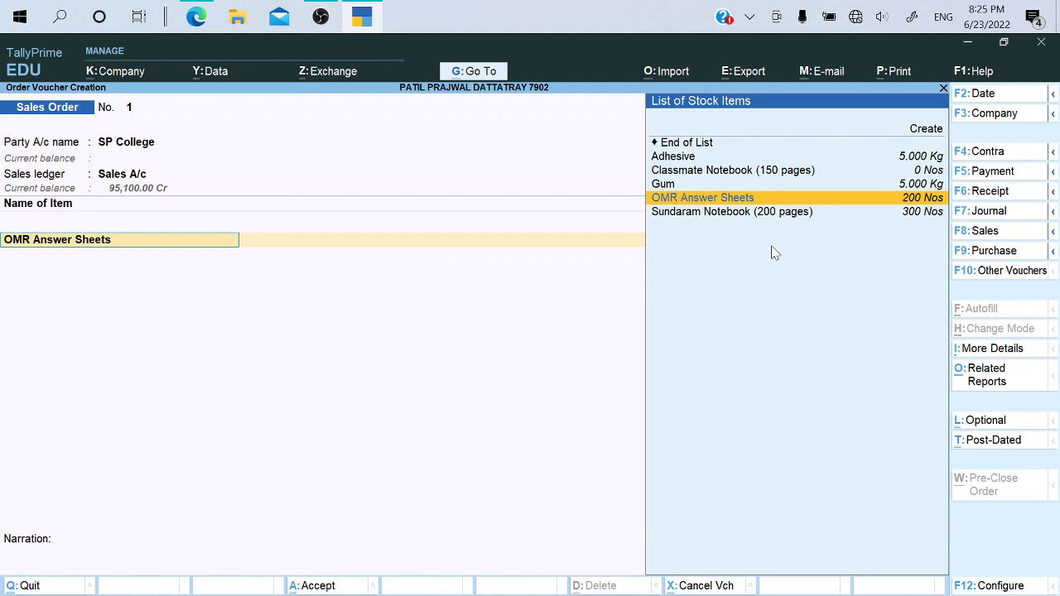
key("F2")
type("2.")
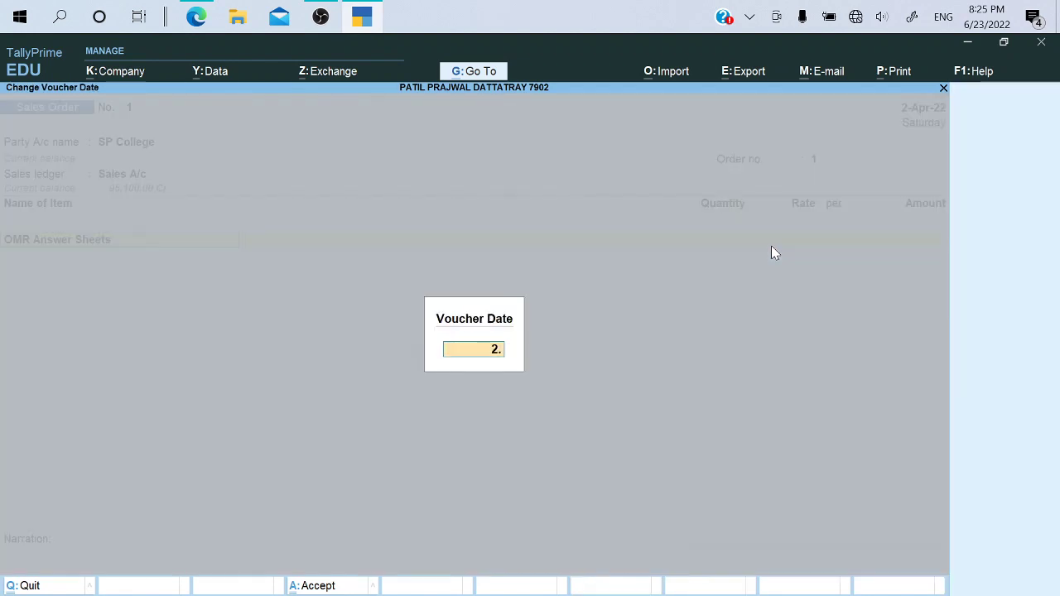
type("5")
key("Return")
key("alt+Tab")
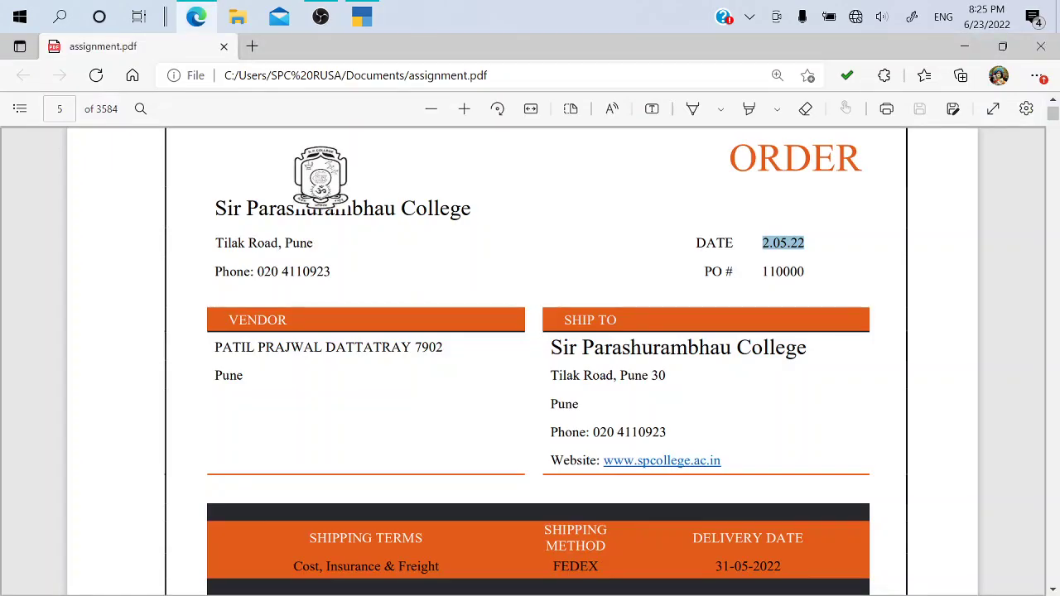
scroll(531, 356, "down", 5)
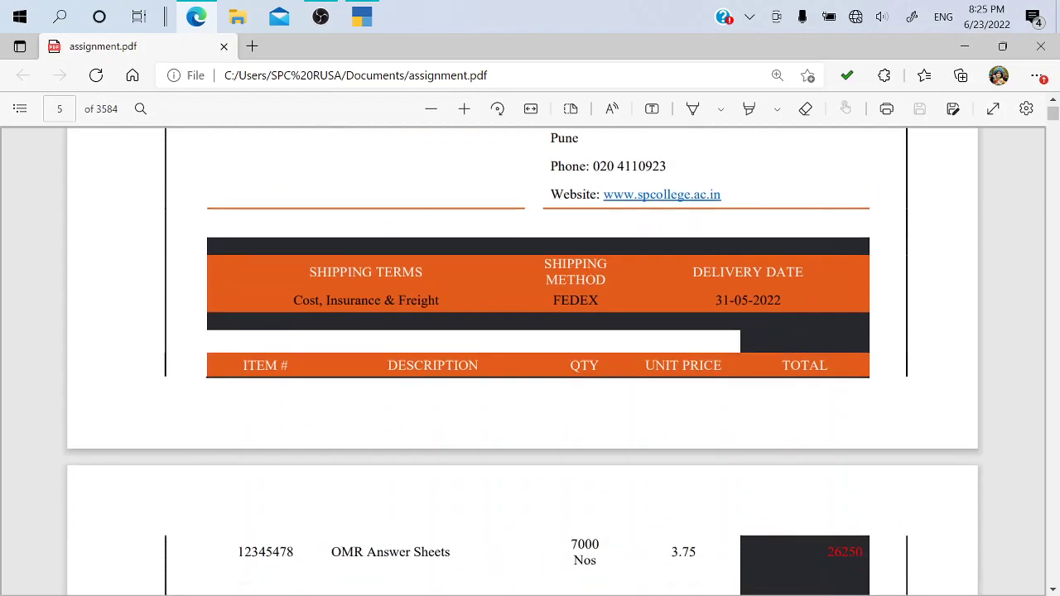
scroll(530, 356, "down", 4)
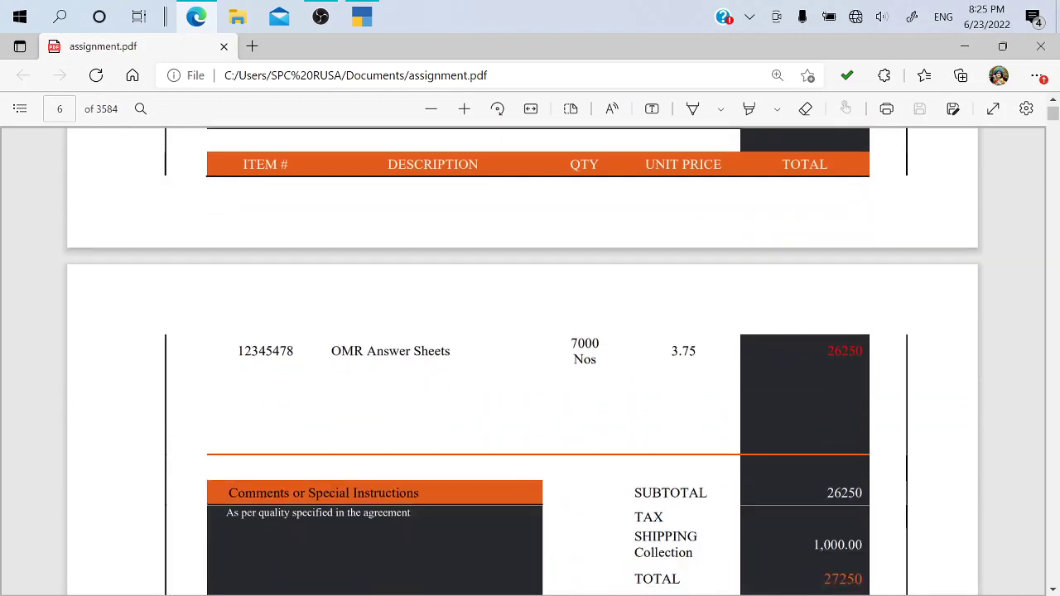
scroll(531, 356, "up", 7)
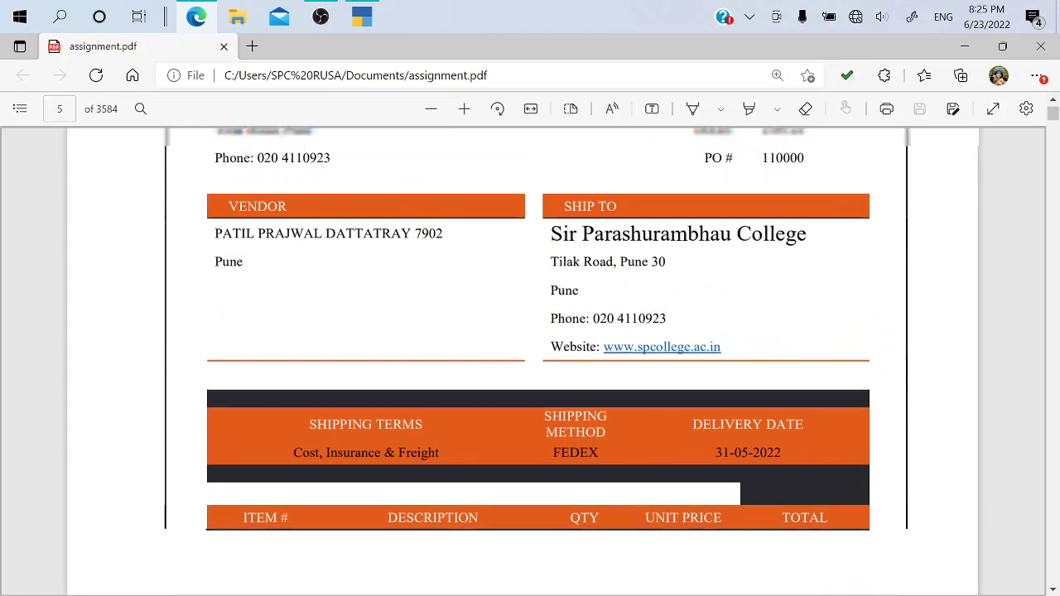
scroll(530, 356, "up", 3)
scroll(530, 356, "down", 2)
scroll(530, 356, "down", 3)
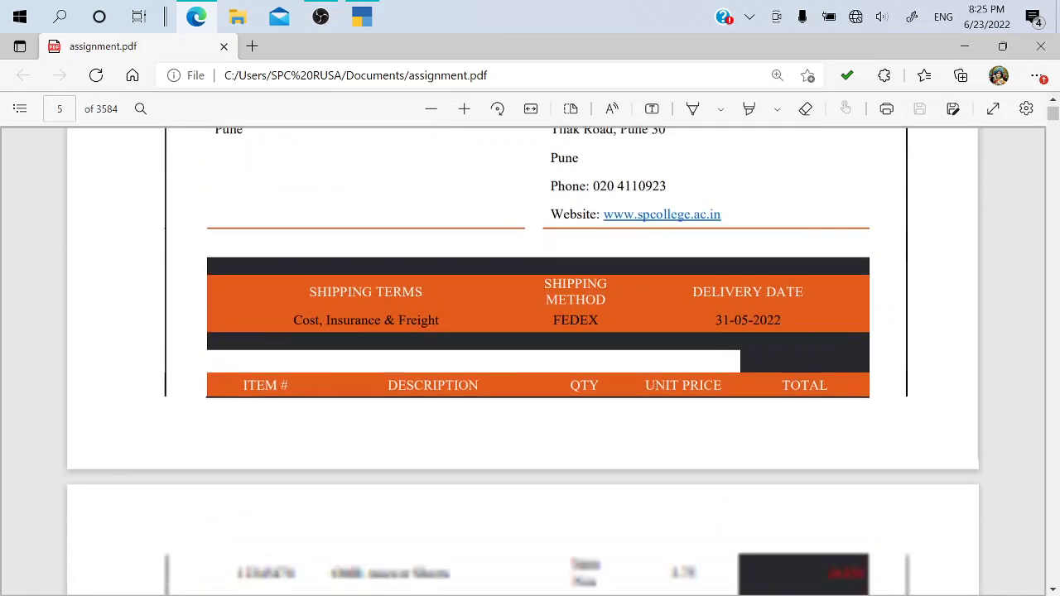
scroll(530, 356, "up", 1)
scroll(530, 356, "down", 2)
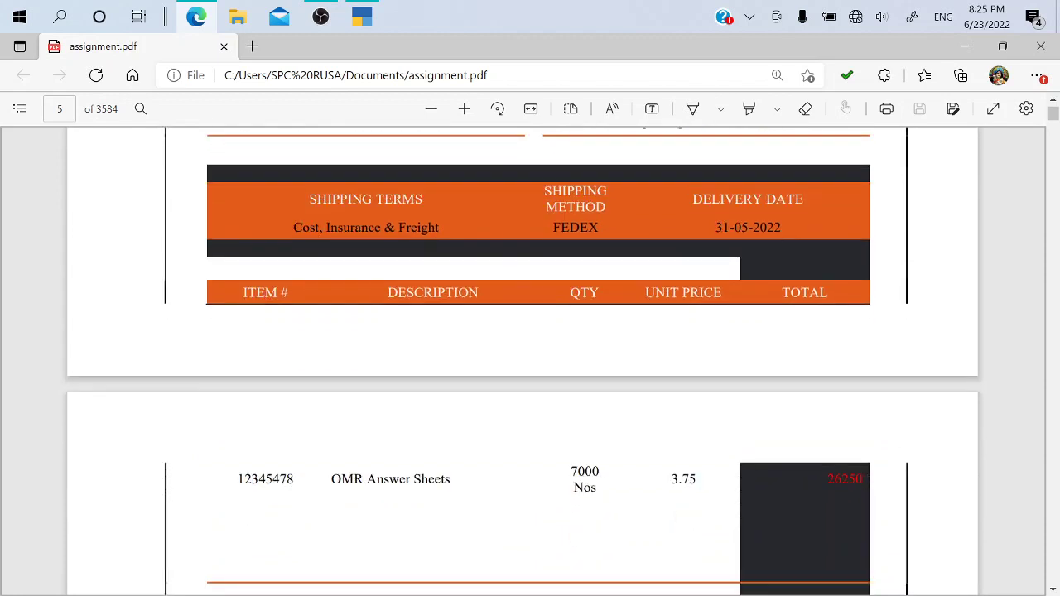
left_click_drag(711, 199, 787, 232)
left_click(757, 232)
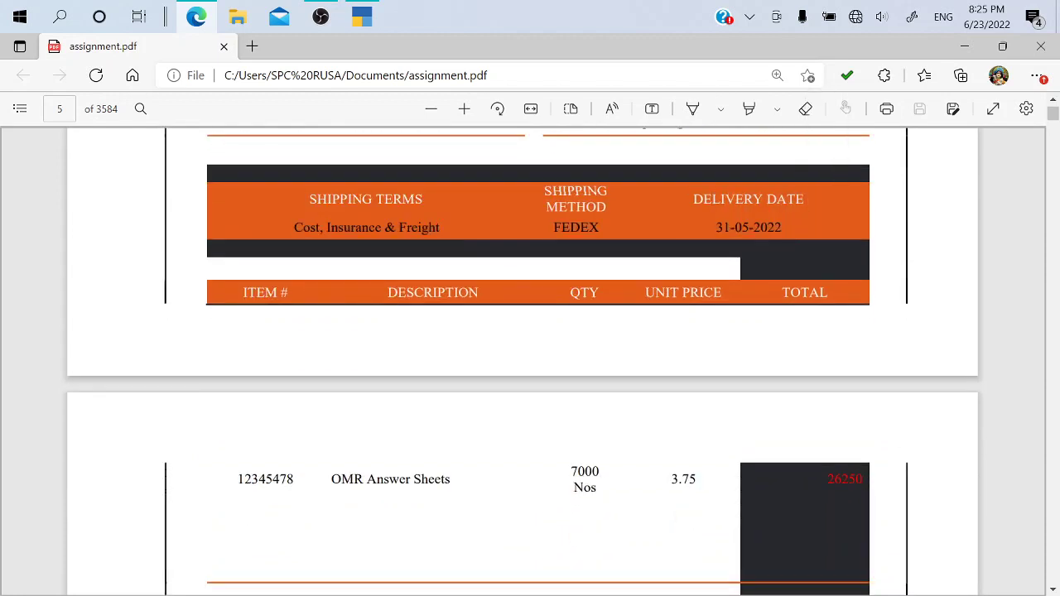
left_click_drag(714, 228, 791, 228)
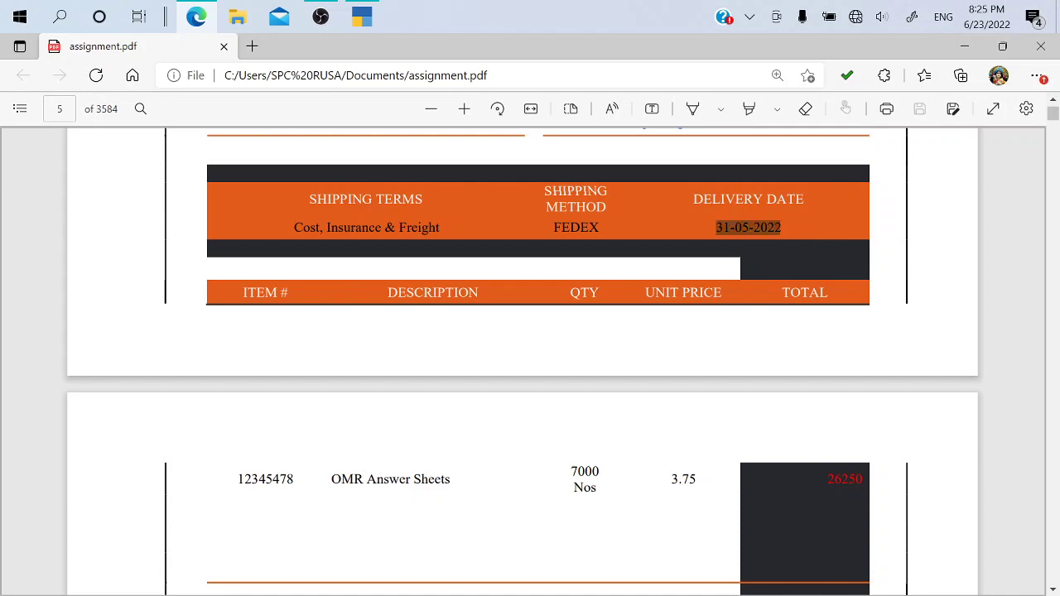
key("alt+Tab")
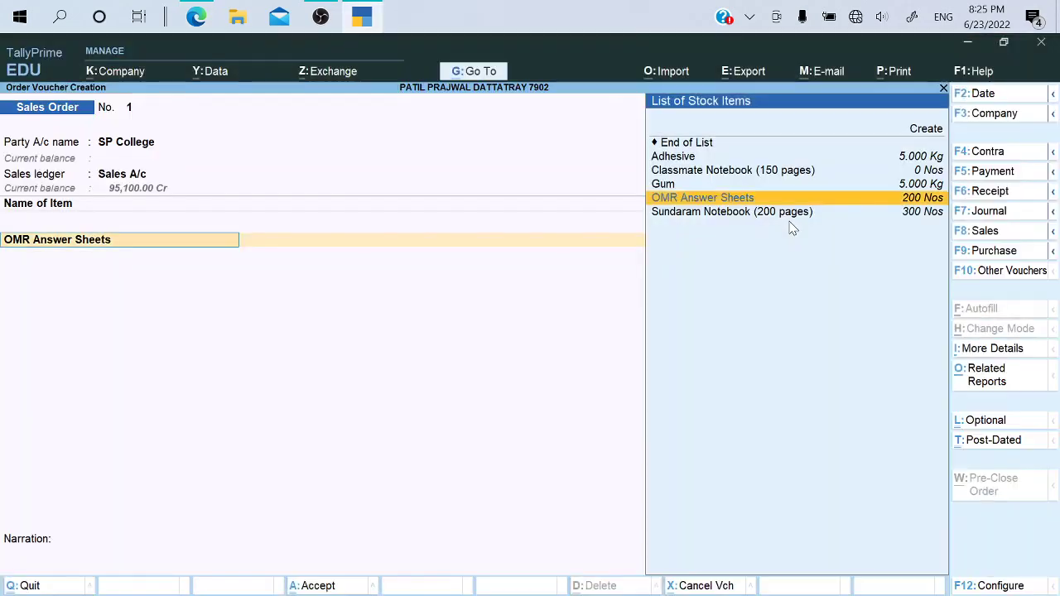
Allocate OMR Answer Sheets due 31-May-22, 7,000 Nos at 3.75 for 26,250.00, and keep the line
key("Return")
key("Return")
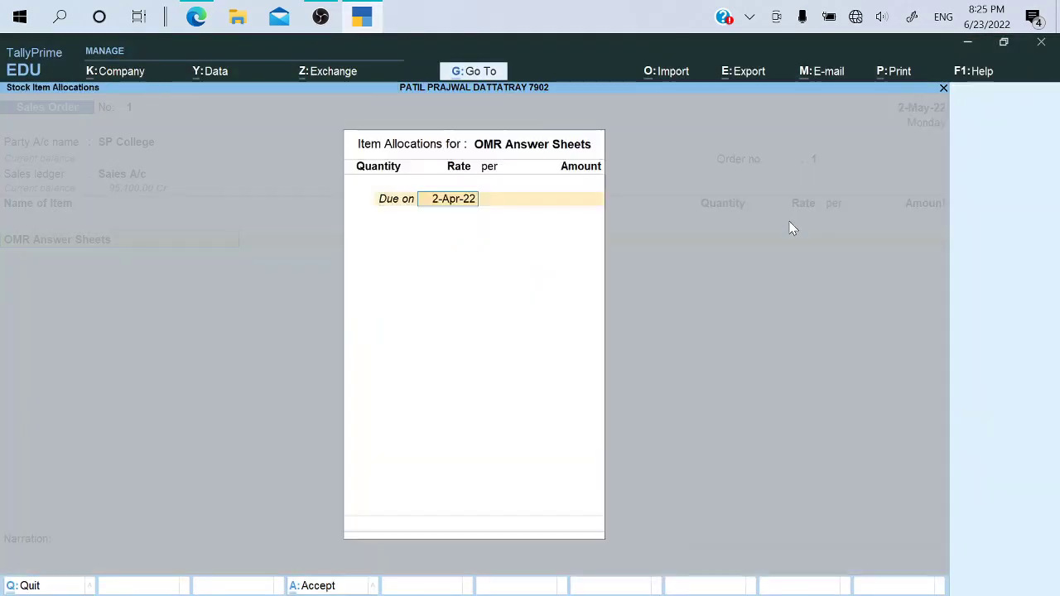
type("31.")
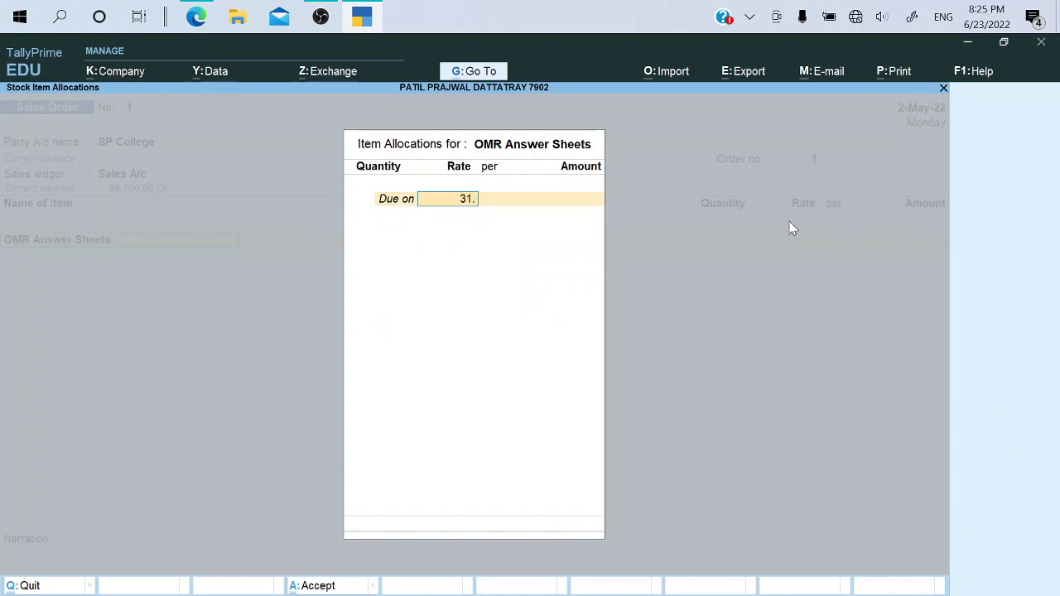
type("5")
key("Return")
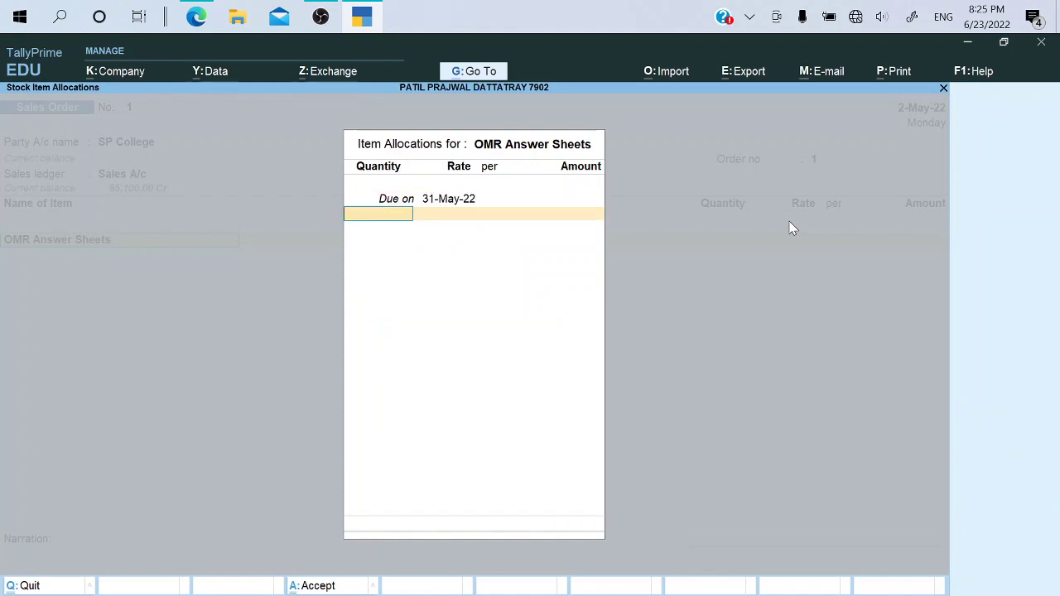
type("7,000")
key("Return")
key("Return")
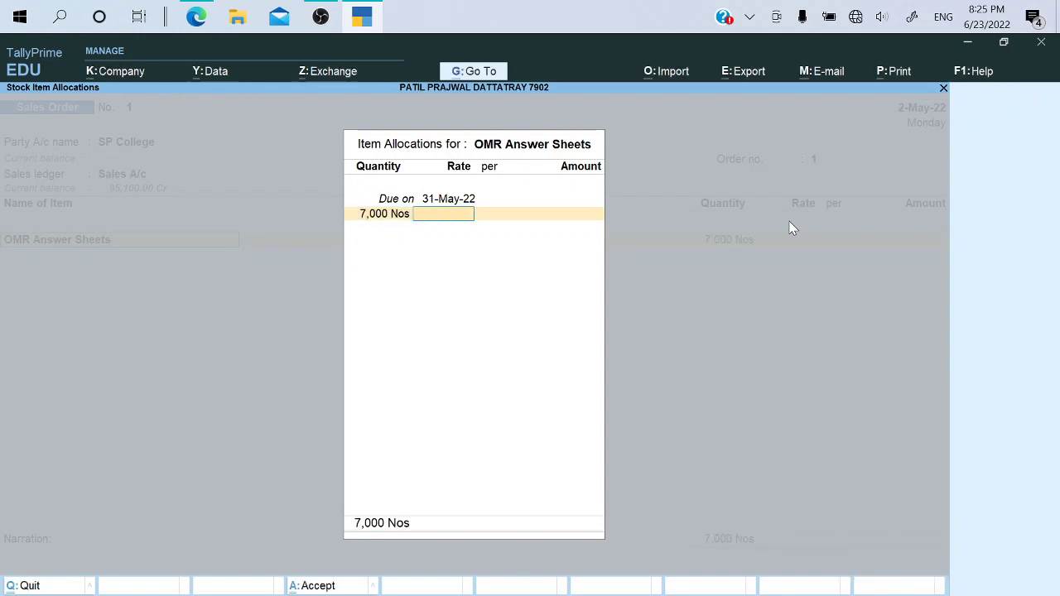
key("alt+Tab")
scroll(791, 227, "down", 3)
key("alt+Tab")
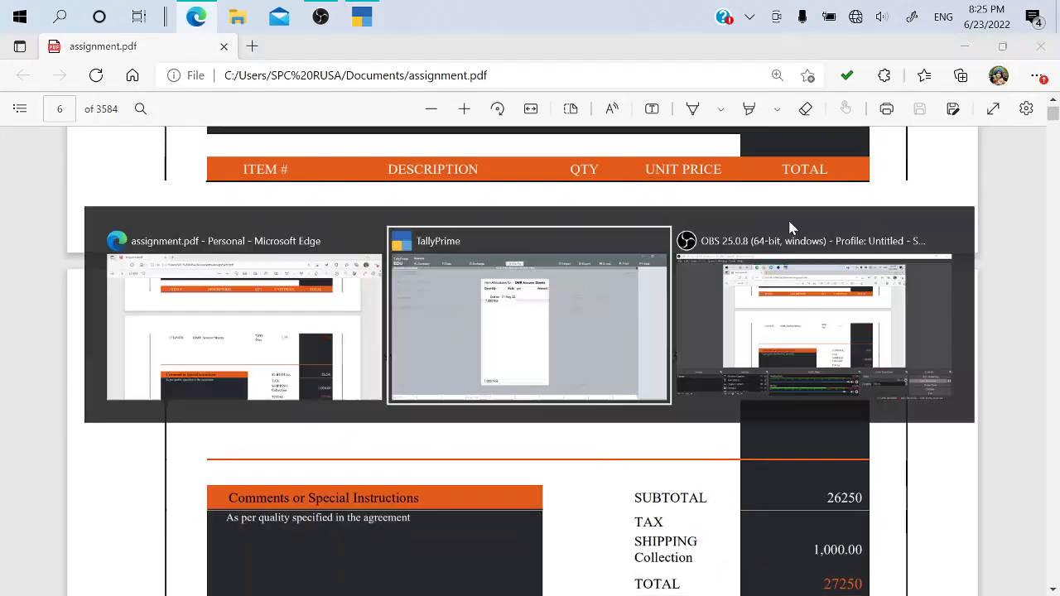
type("3.")
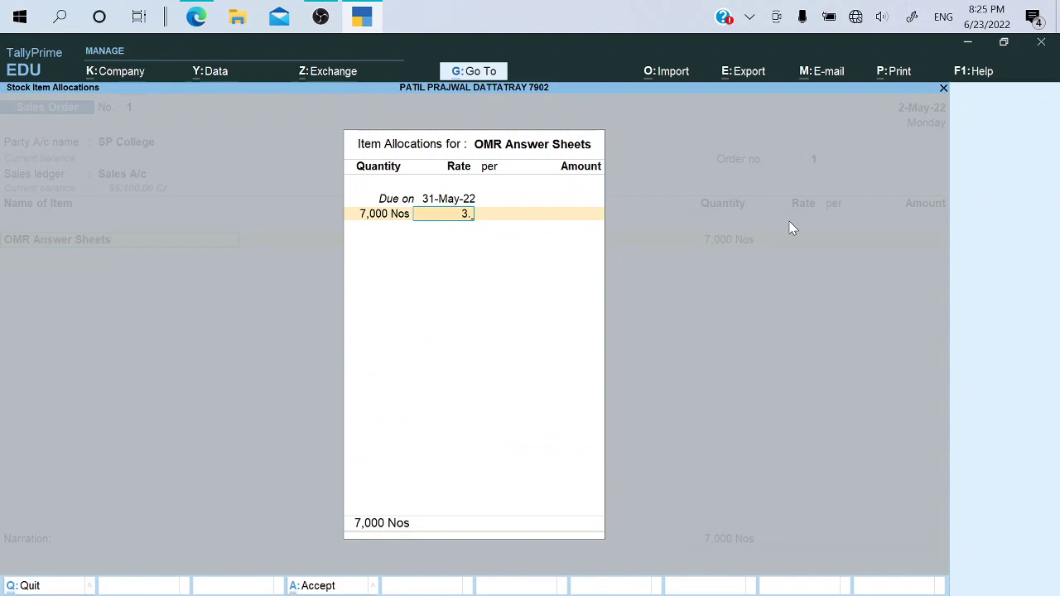
type("75")
key("Return")
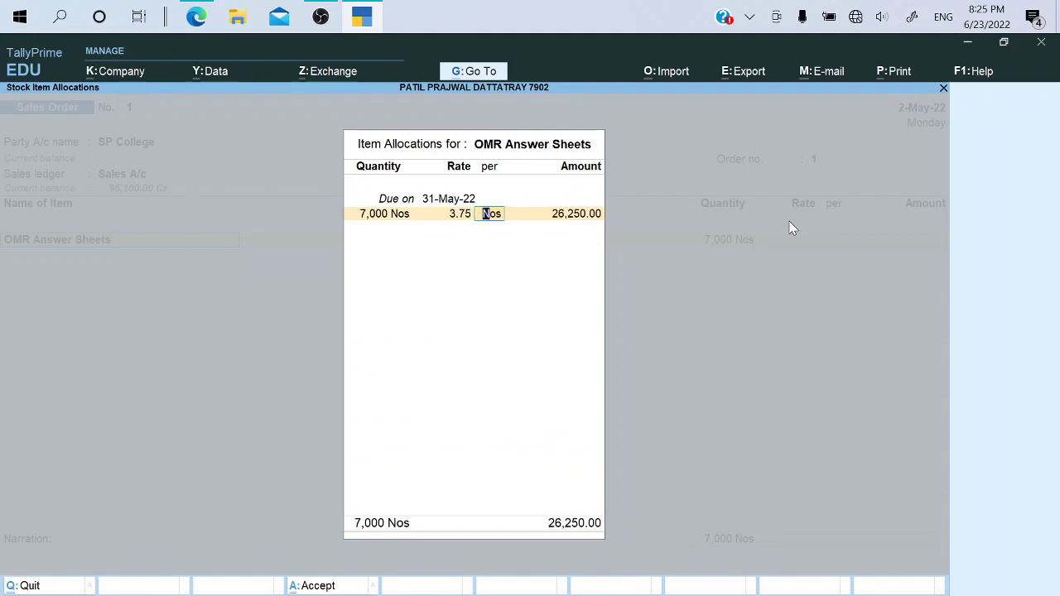
key("Return")
key("Return")
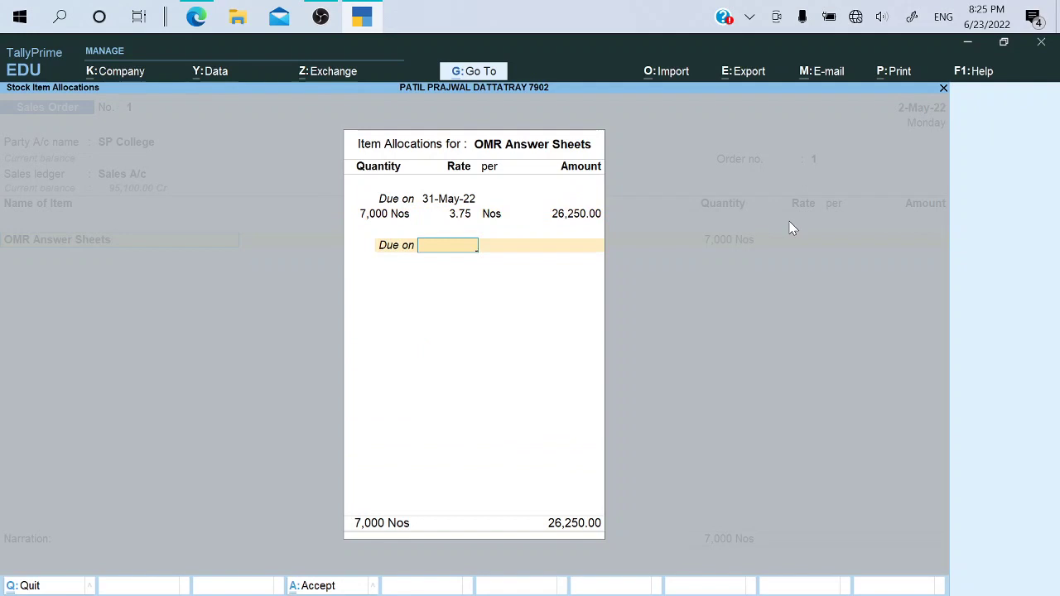
key("Return")
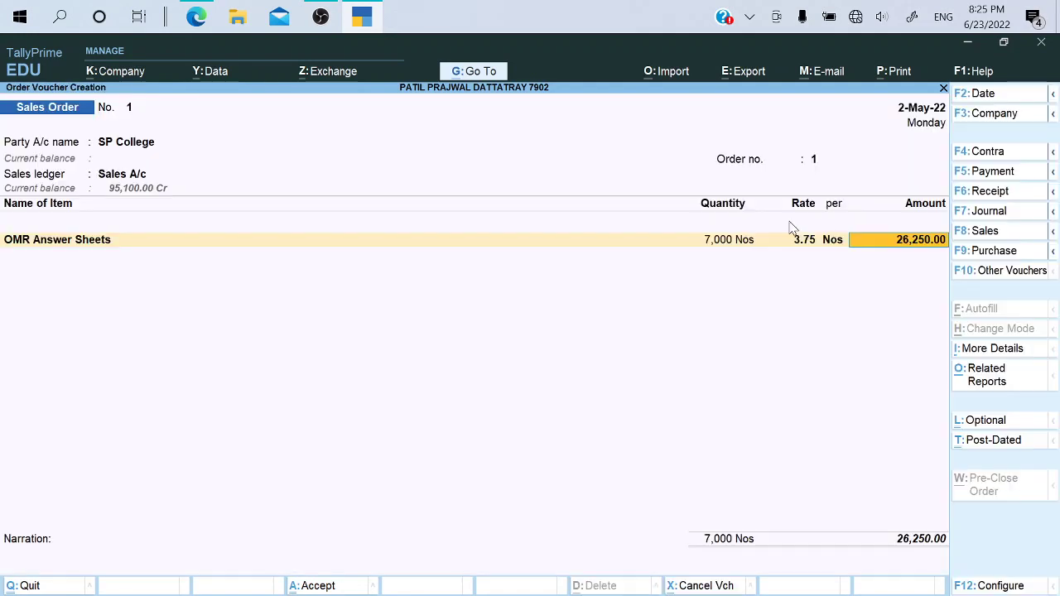
Check the PDF totals, then end the item lines and move on to ledger entries
key("Return")
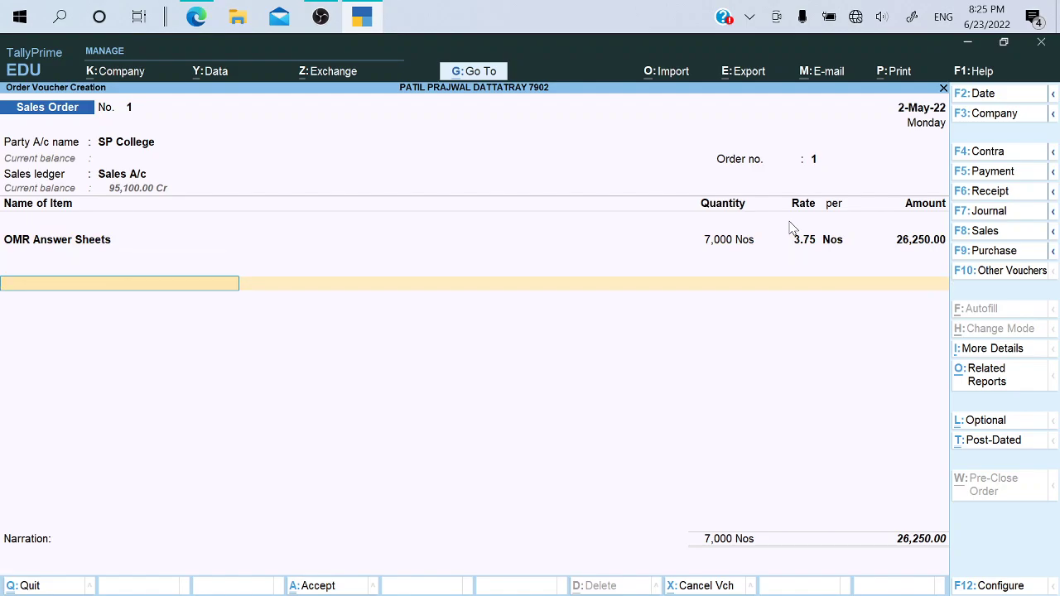
key("alt+Tab")
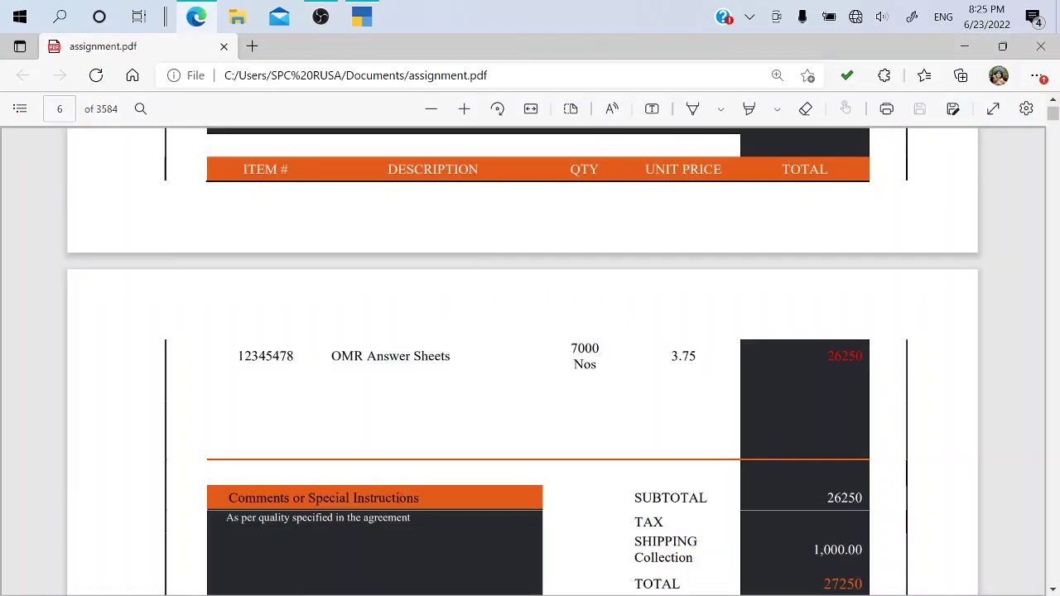
scroll(791, 227, "down", 1)
key("alt+Tab")
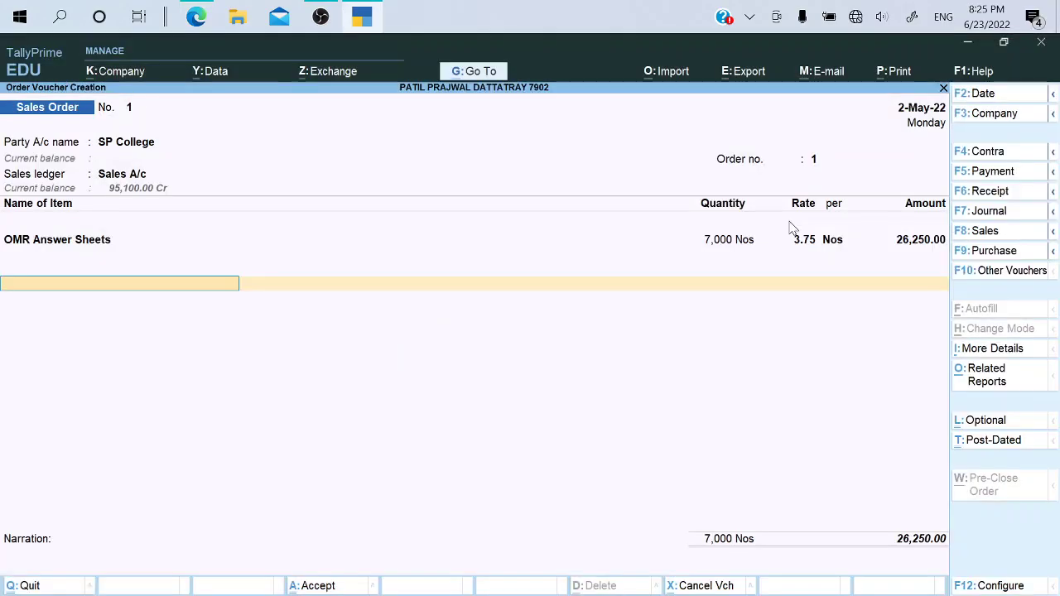
key("BackSpace")
key("Return")
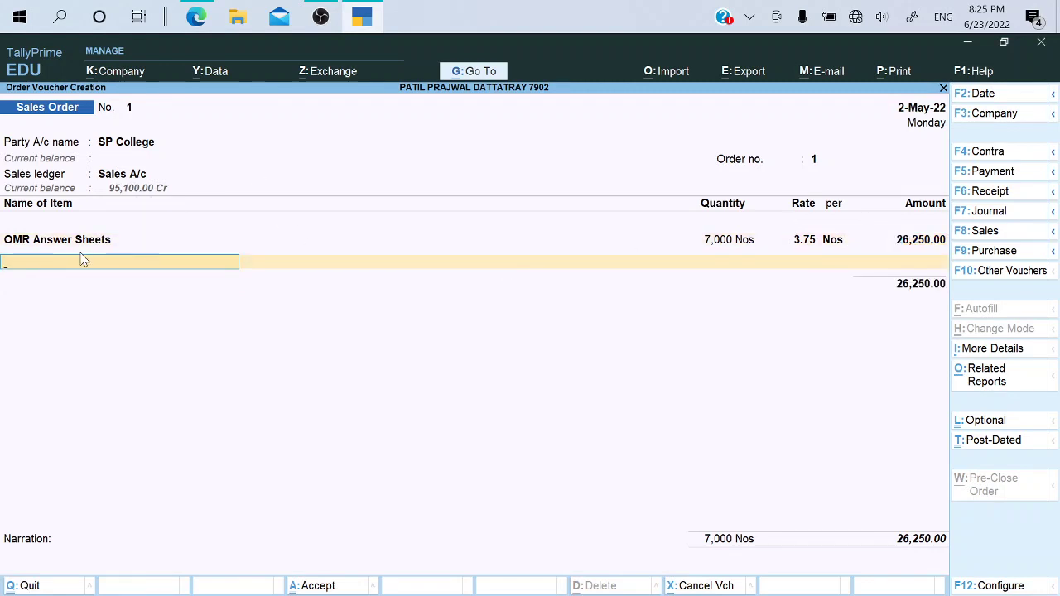
key("Return")
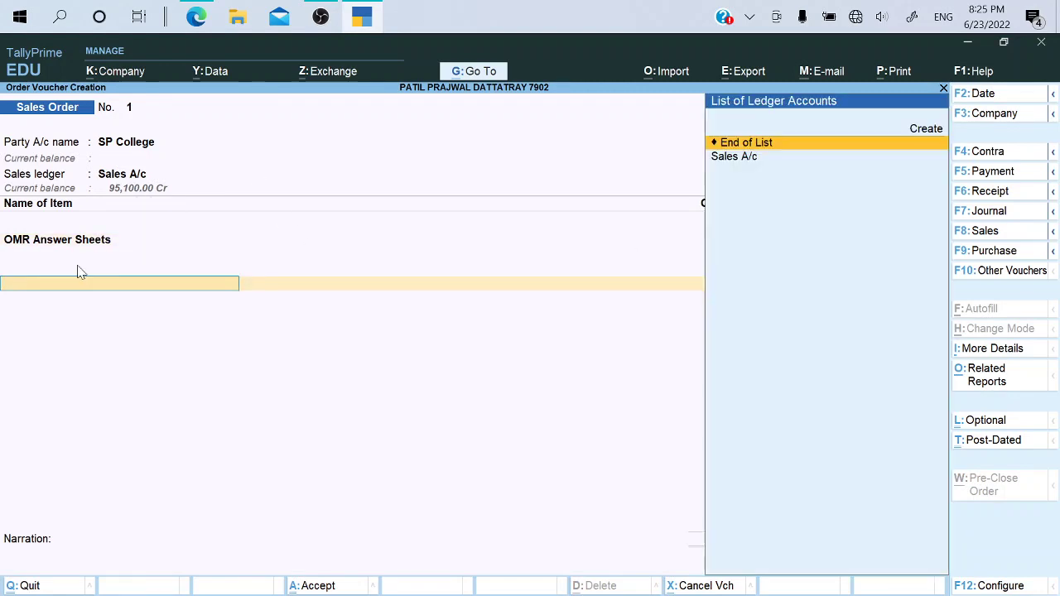
Copy the SHIPPING Collection charge label from the PDF totals
key("alt+Tab")
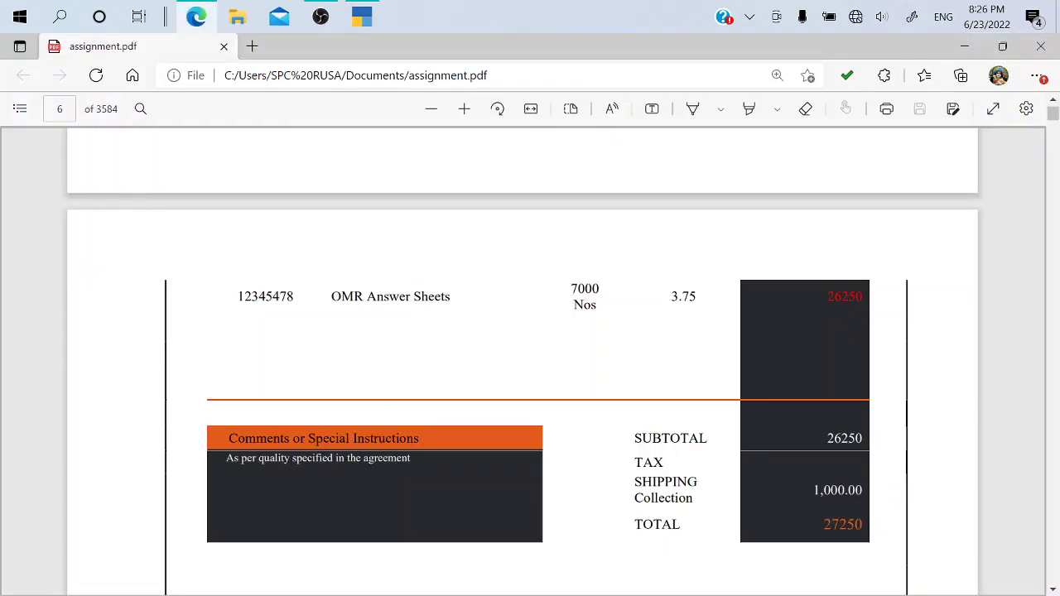
left_click_drag(635, 482, 693, 499)
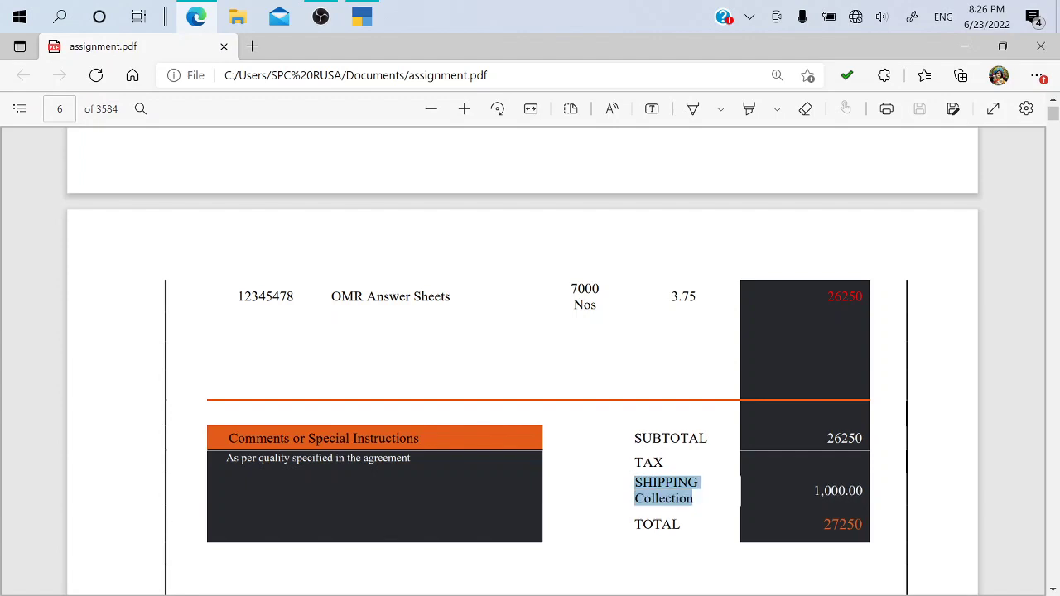
key("ctrl+c")
key("alt+Tab")
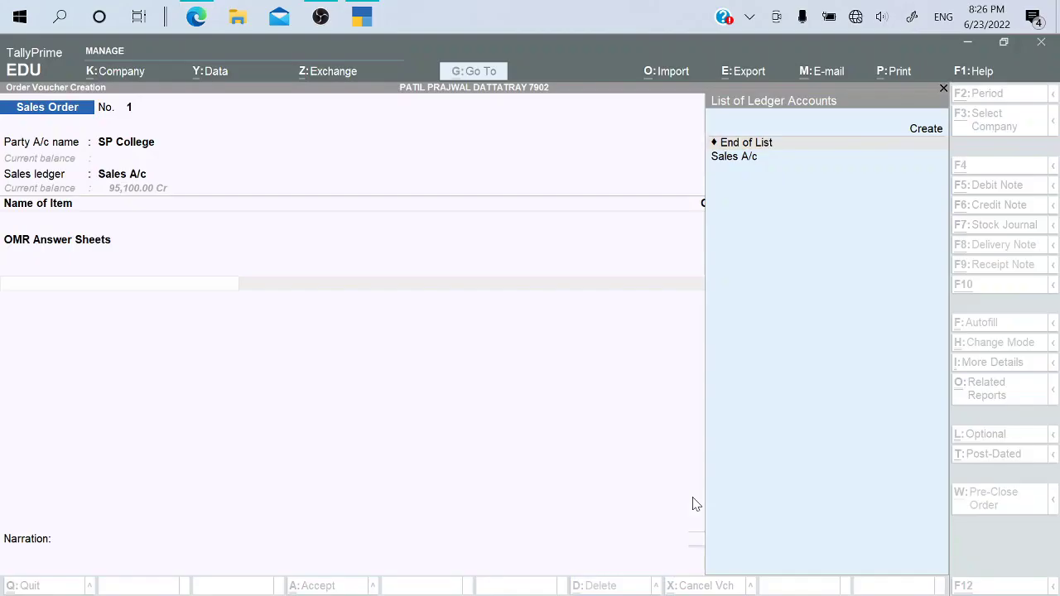
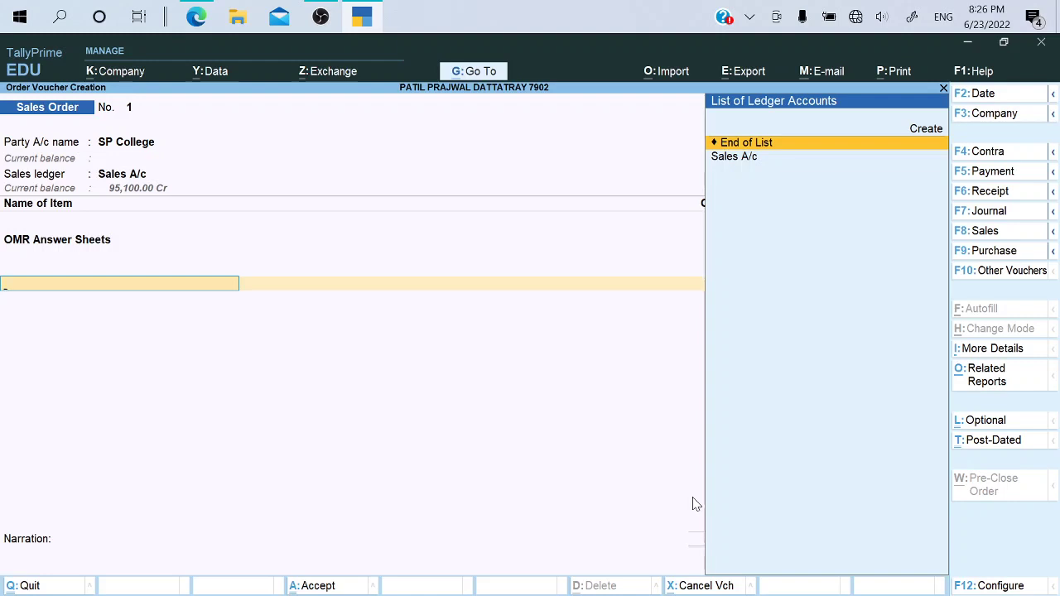
From the sales order's ledger list, start a new ledger named SHIPPING Collection
key("BackSpace")
key("Return")
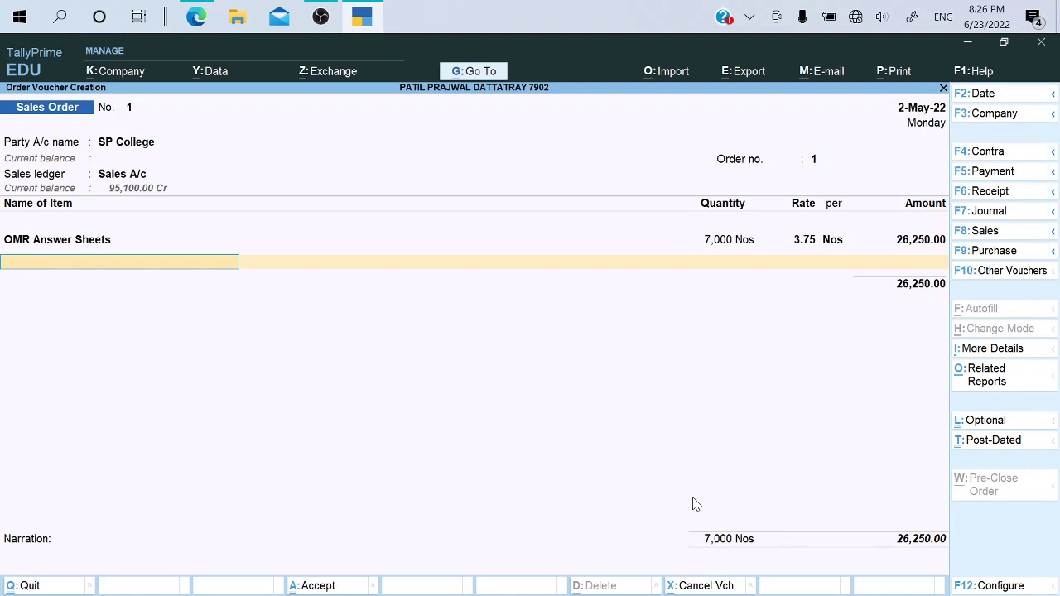
key("Return")
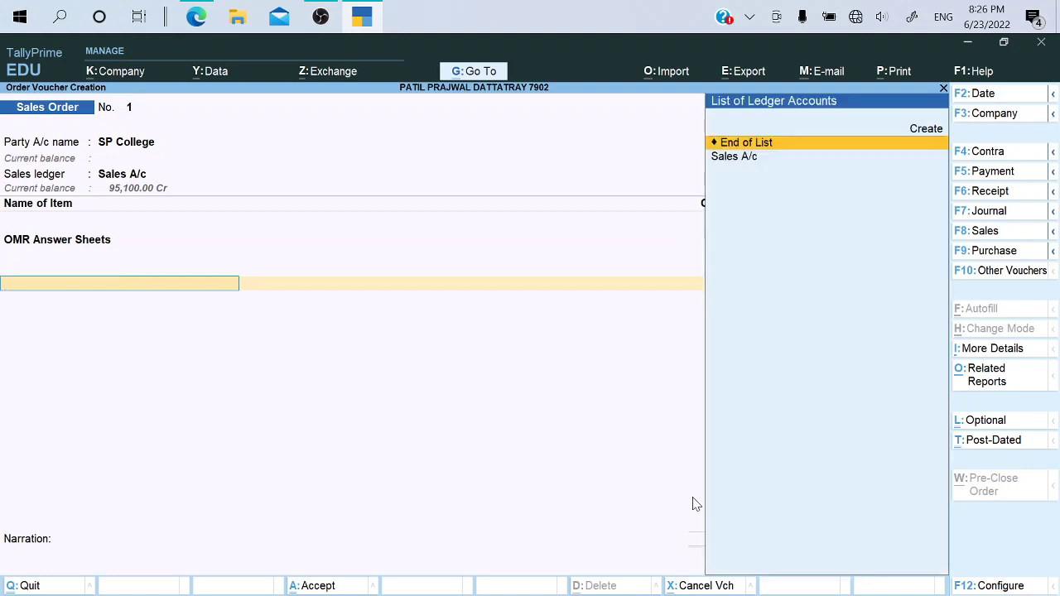
key("BackSpace")
key("Return")
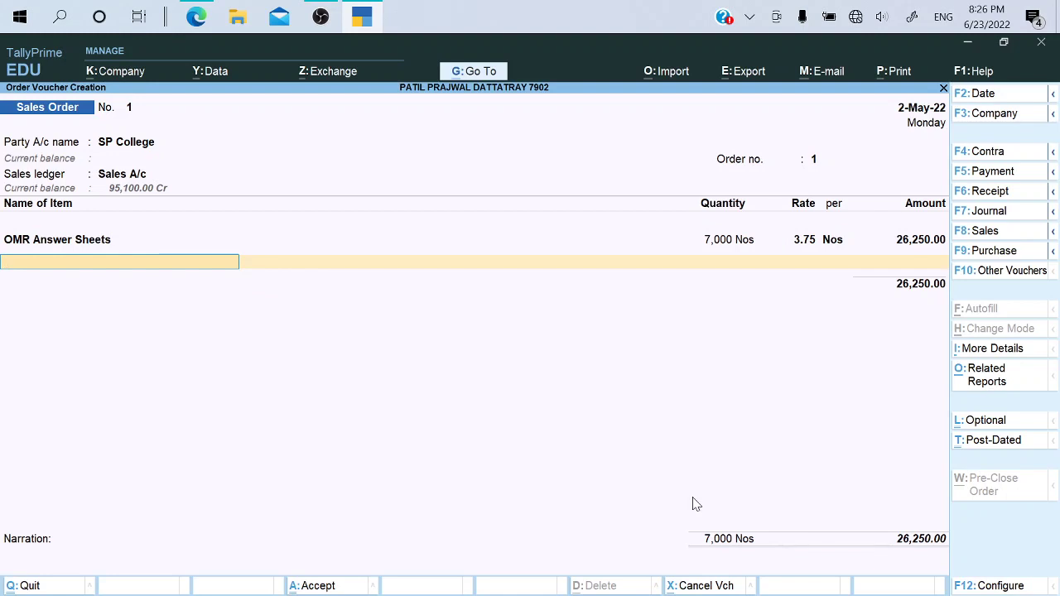
key("Return")
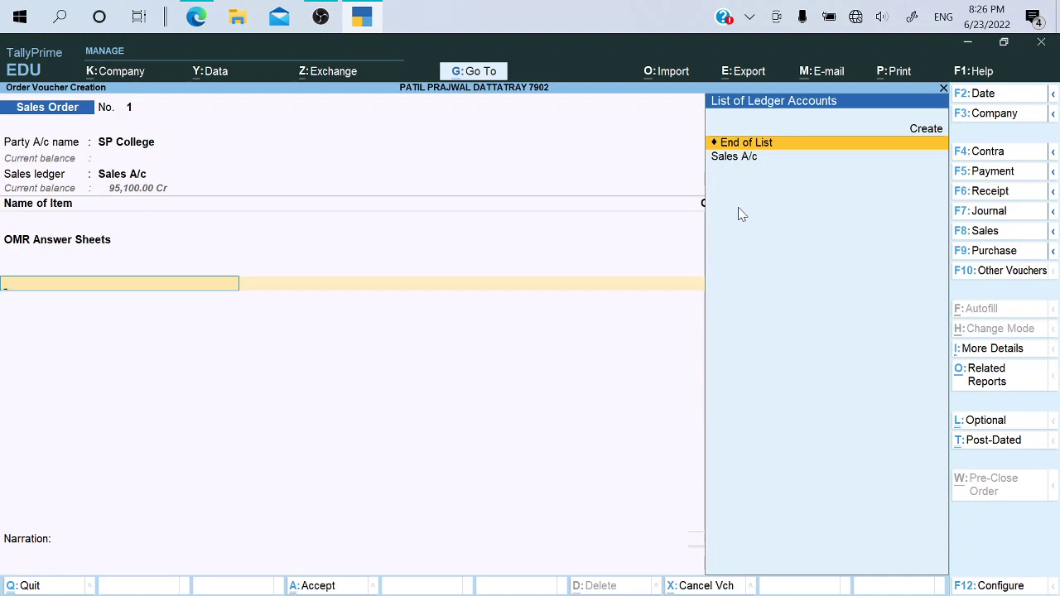
key("alt+c")
key("ctrl+alt+v")
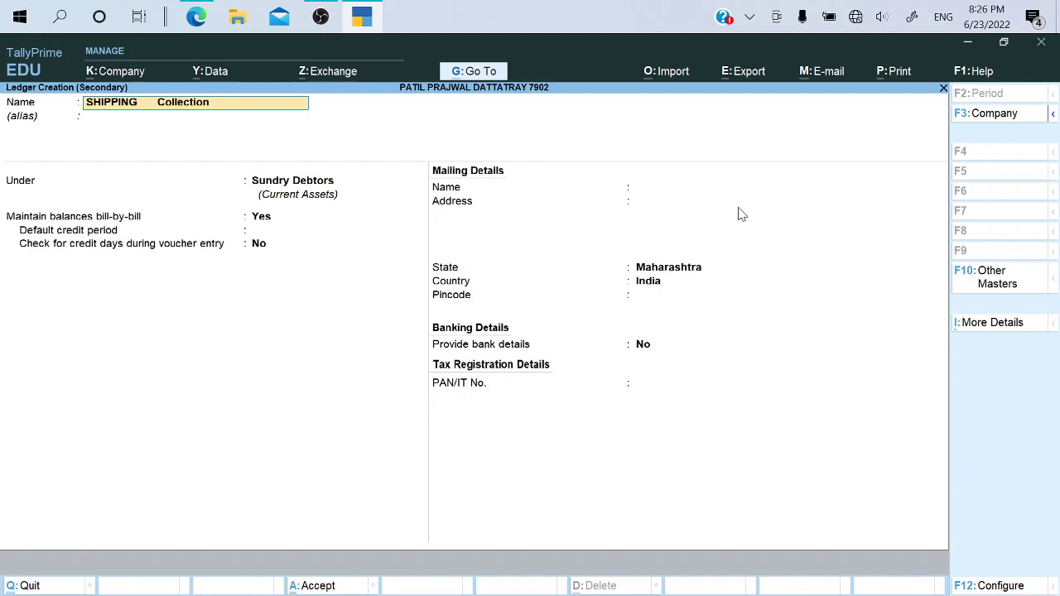
Rename the ledger to SHIPPING Collection A/c under Indirect Incomes and save it
key("BackSpace")
type("g")
key("BackSpace")
type("G")
key("Delete")
type("A/c")
key("Return")
key("Return")
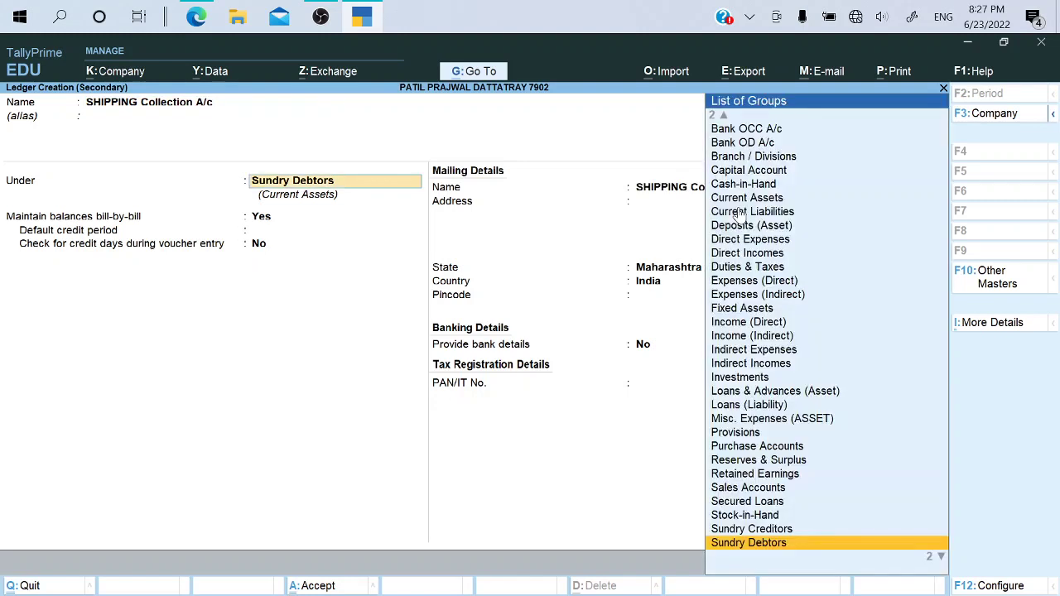
type("In")
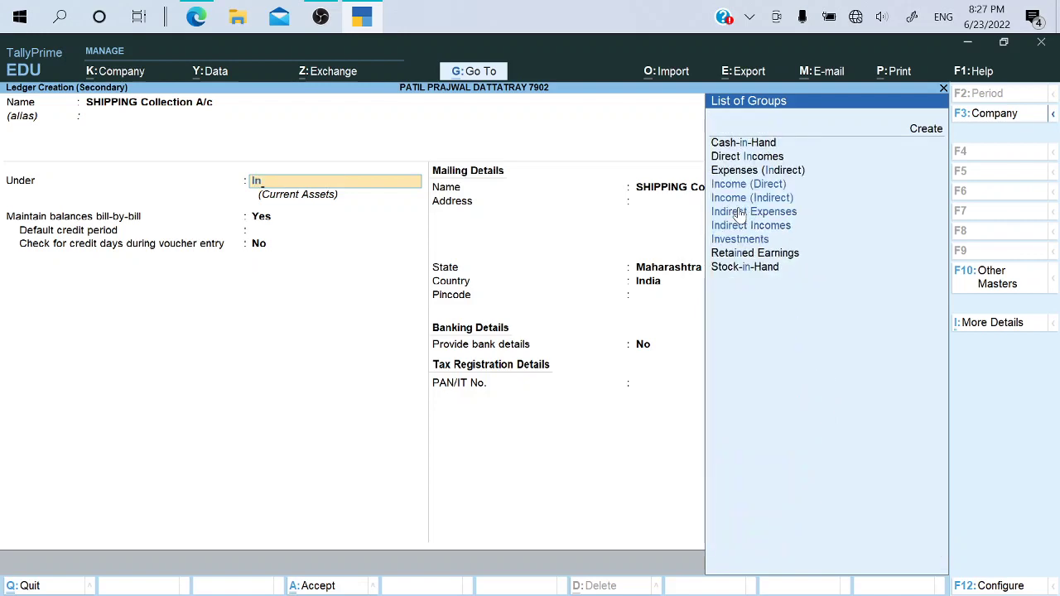
key("Down")
key("Down")
key("Down")
key("Down")
key("Return")
key("Return")
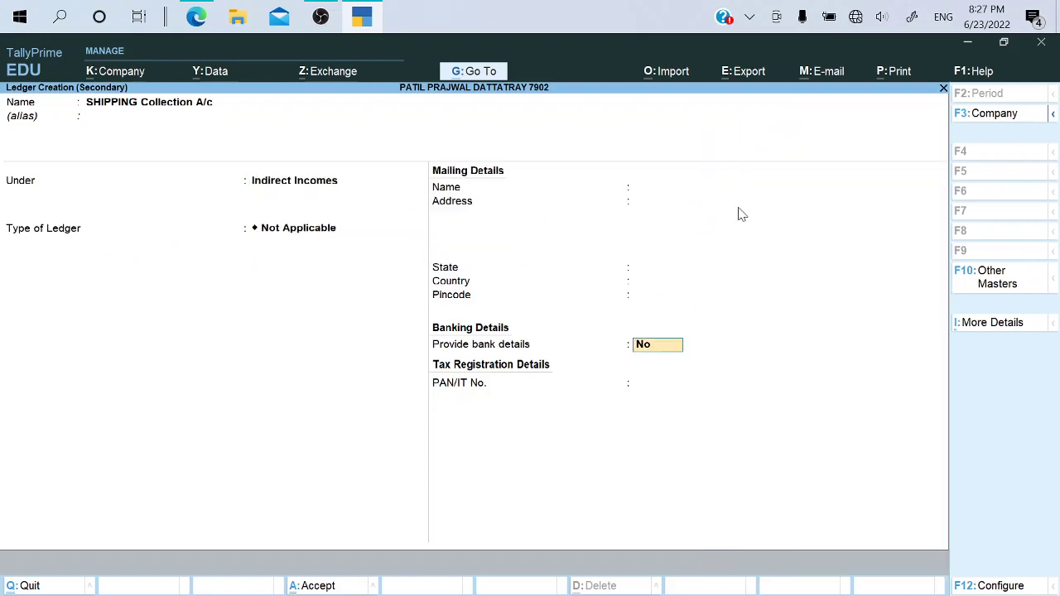
key("Return")
key("Return")
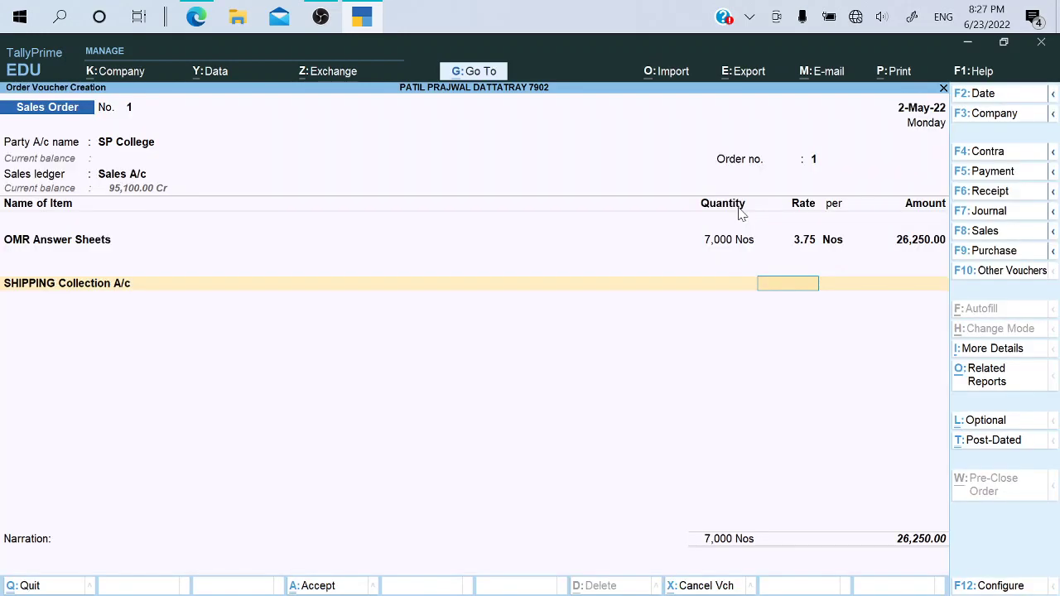
key("Return")
Charge 1,000 shipping on the sales order and save it at 27,250.00
type("1000")
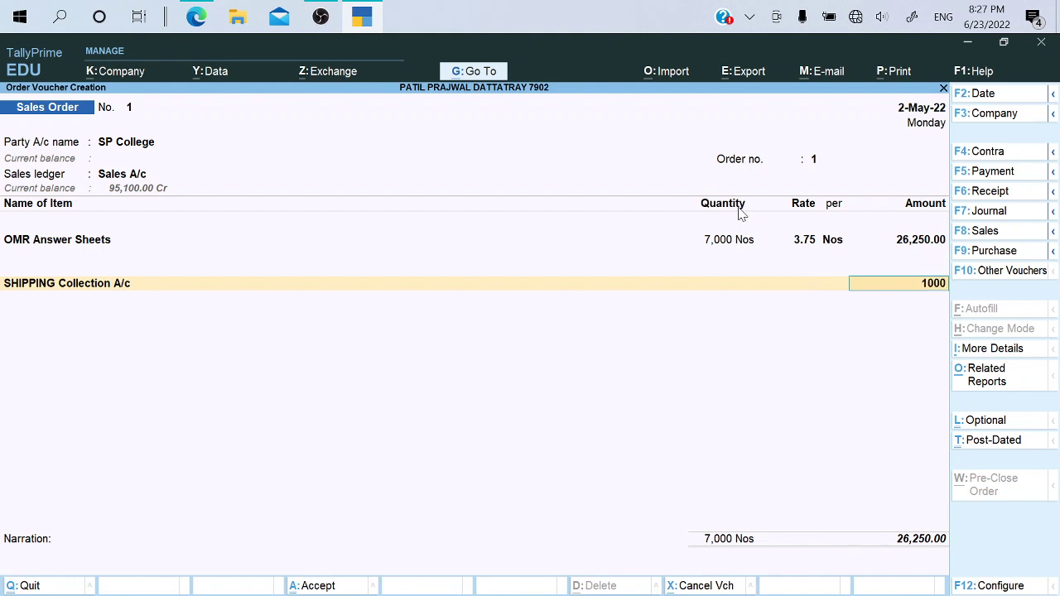
key("Return")
key("Return")
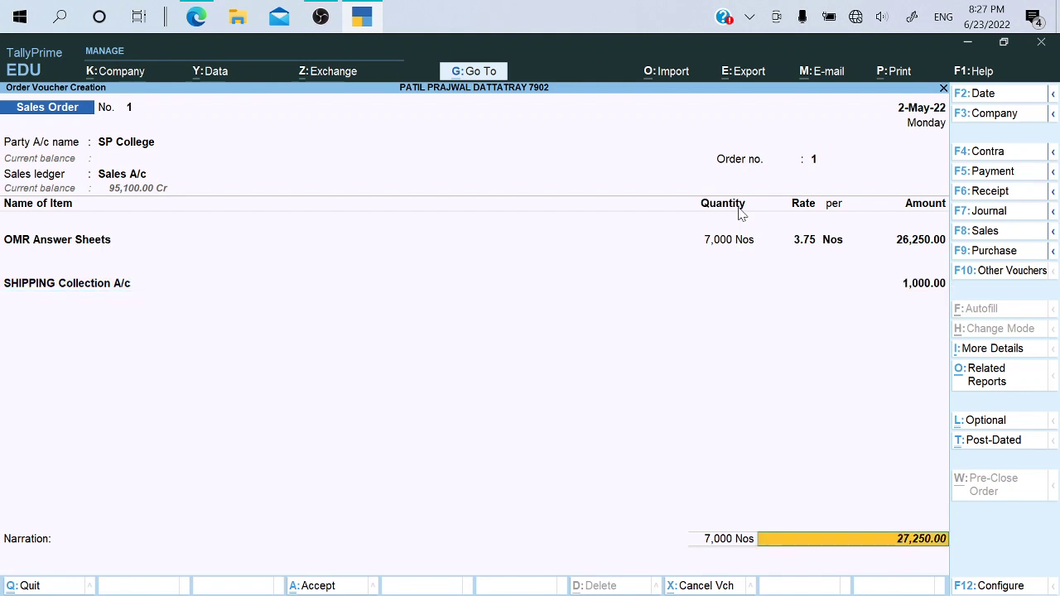
key("Return")
key("Return")
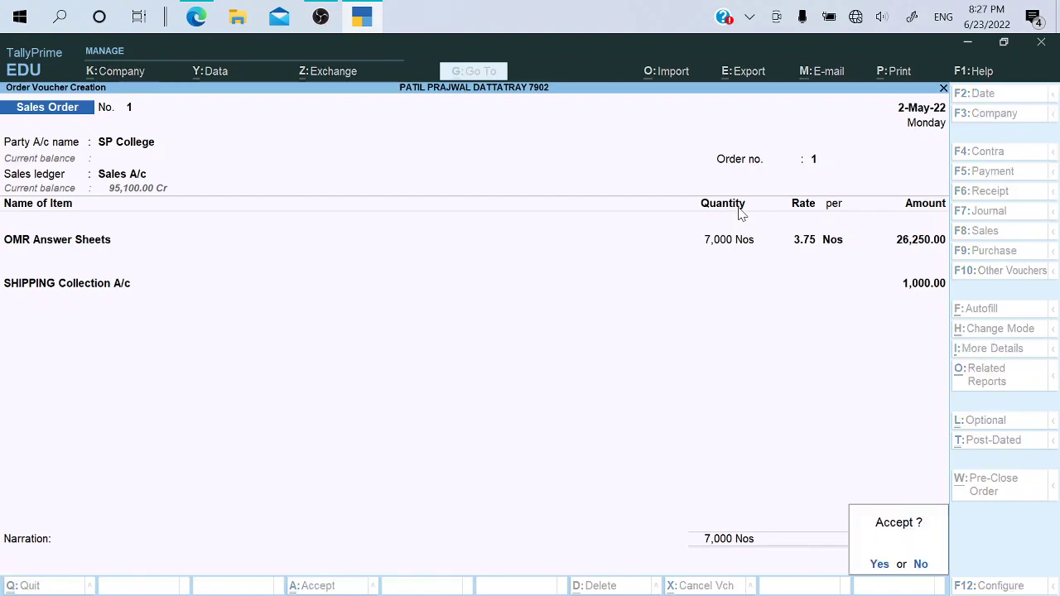
key("Return")
Read item 5, Purchase Order PO/058 to Ruby papers, in assignment.pdf, then return to TallyPrime
key("alt+Tab")
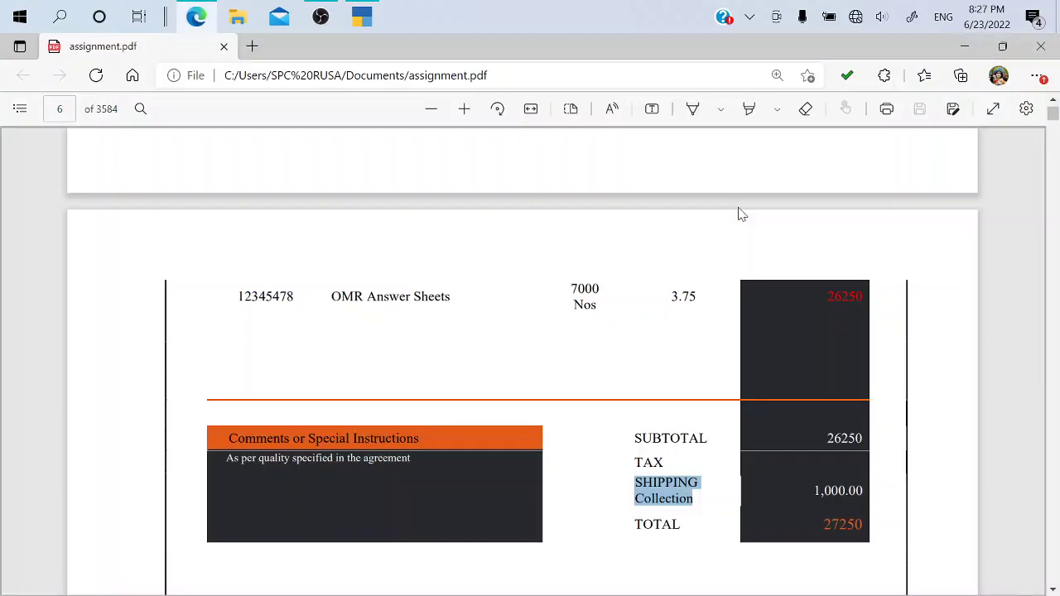
scroll(741, 213, "down", 4)
scroll(739, 214, "down", 3)
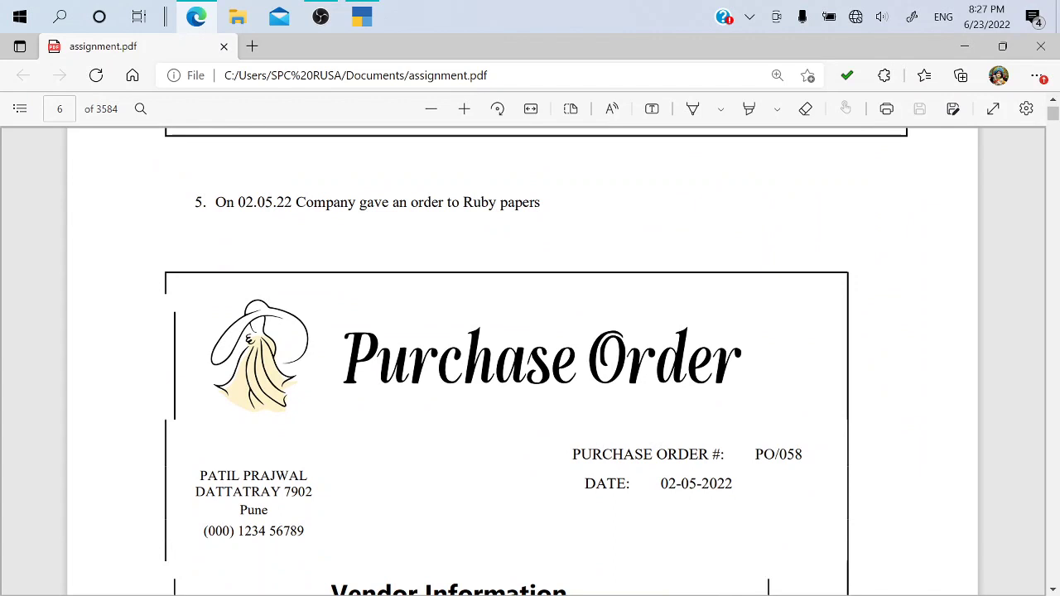
key("alt+Tab")
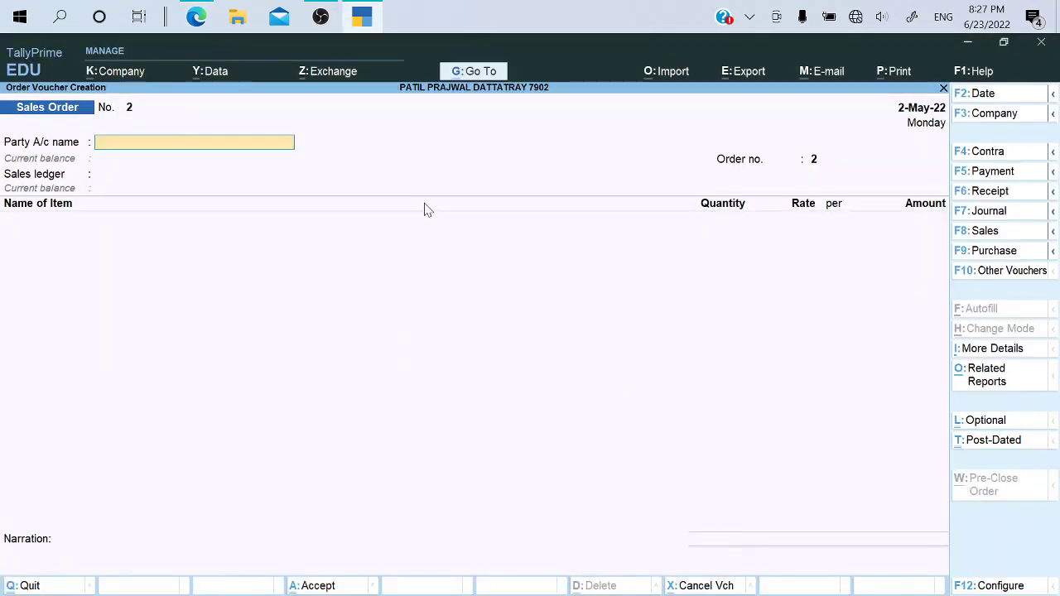
Activate the inactive Purchase Order voucher type and open Purchase Order No. 1
left_click(1053, 254)
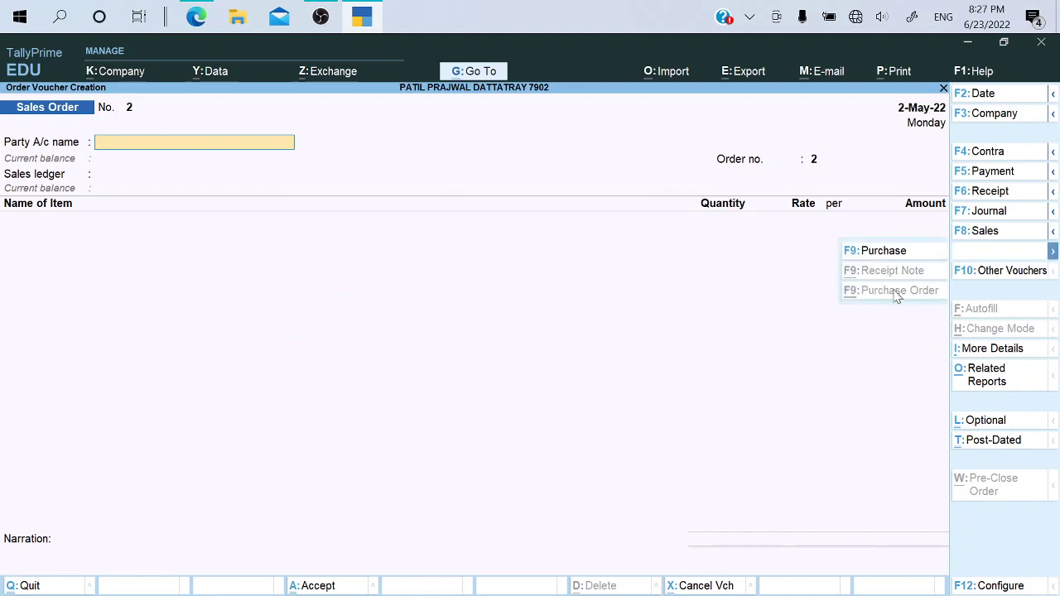
left_click(1016, 272)
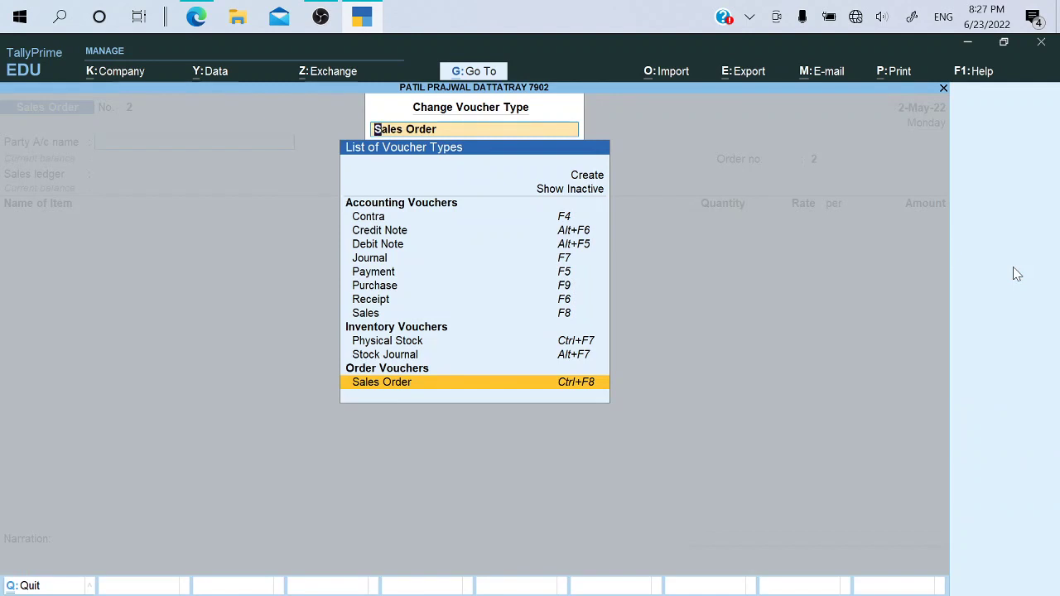
key("Up")
key("Up")
key("Up")
key("Up")
key("Up")
key("Up")
key("Up")
key("Up")
key("Up")
key("Up")
key("Up")
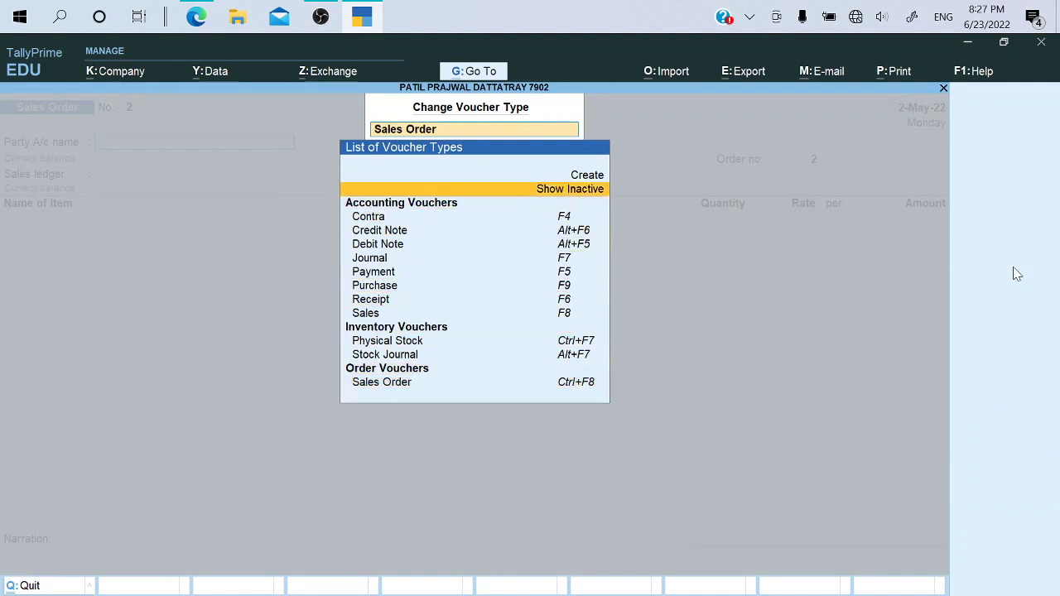
key("Return")
key("Down")
key("Down")
key("Down")
key("Down")
key("Down")
key("Down")
key("Down")
key("Down")
key("Down")
key("Down")
key("Down")
key("Down")
key("Down")
key("Down")
key("Down")
key("Down")
key("Down")
key("Down")
key("Down")
key("Down")
key("Down")
key("Down")
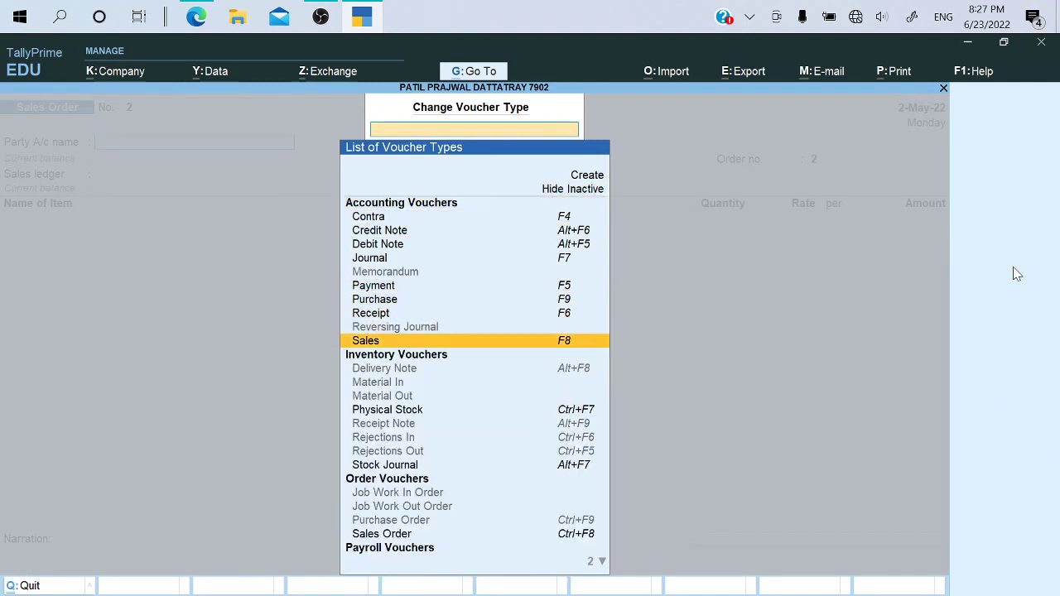
key("Up")
key("Up")
key("Return")
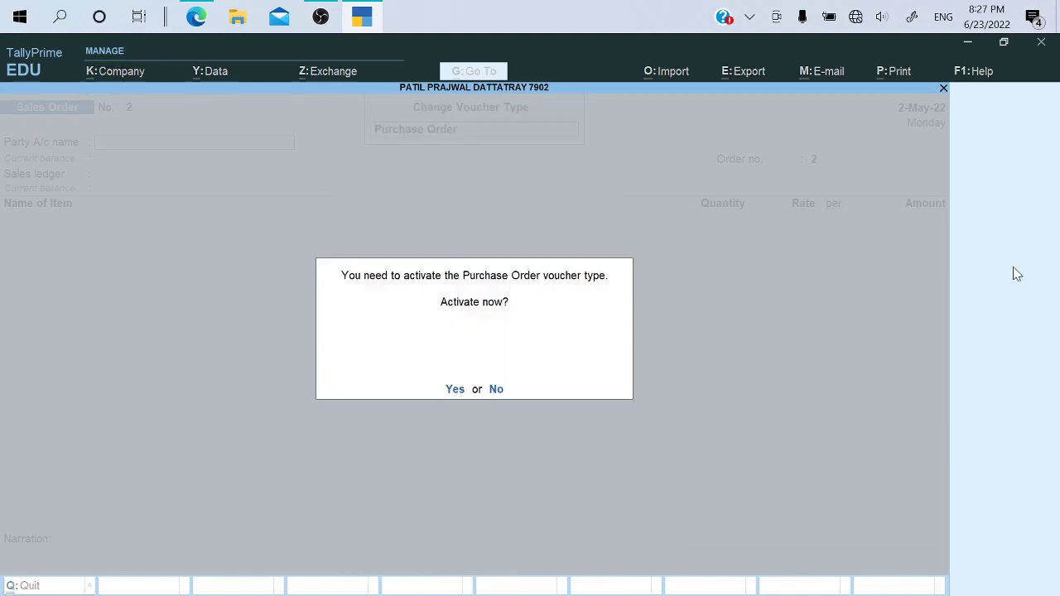
key("y")
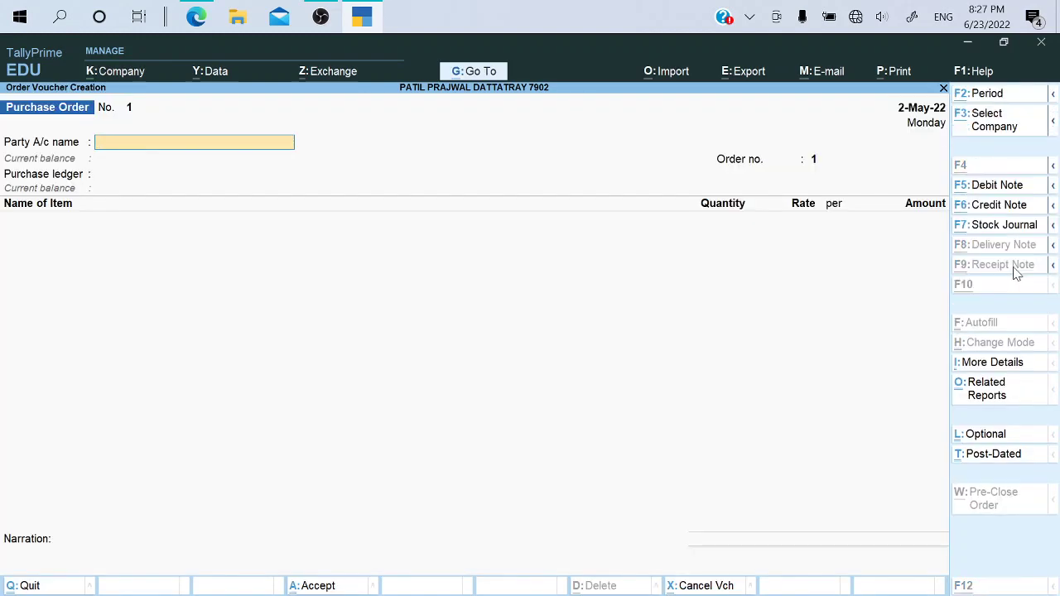
key("alt+Tab")
Create the Ruby Paper ledger under Sundry Creditors with bill-by-bill balances on
scroll(1017, 275, "down", 1)
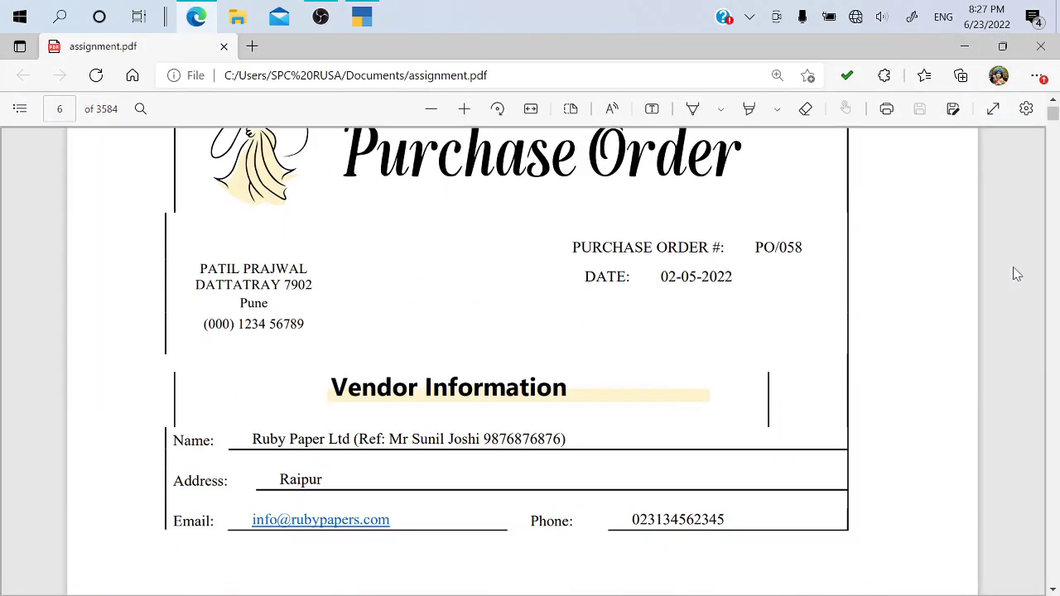
key("alt+Tab")
type("r")
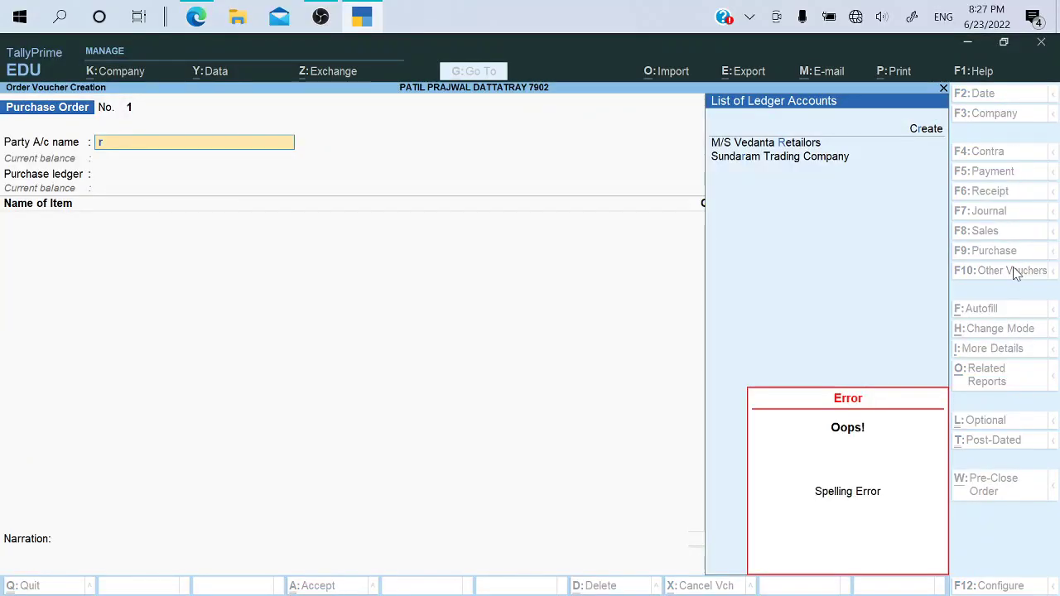
key("alt+c")
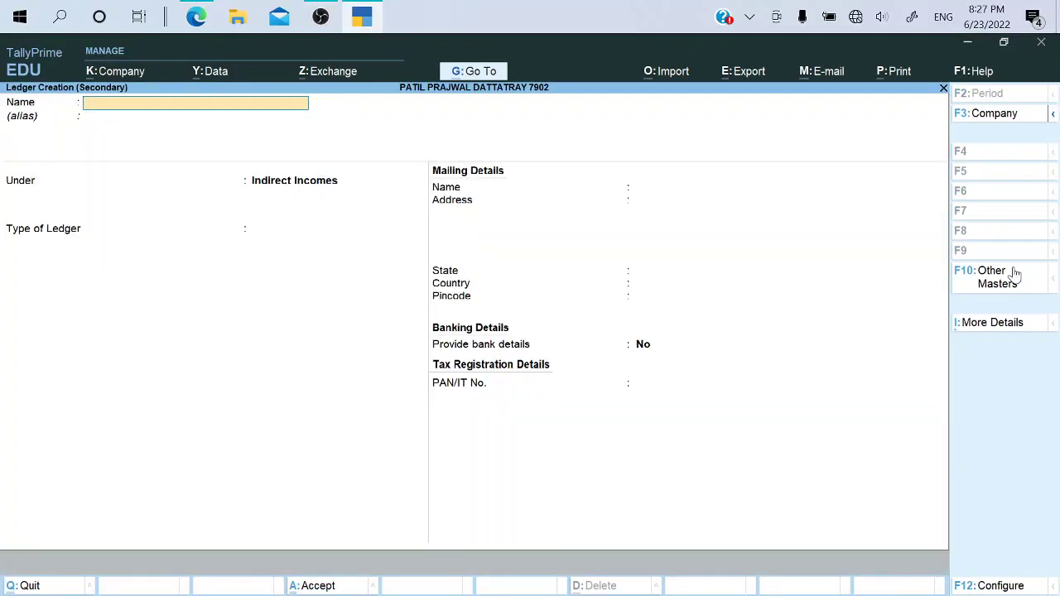
type("Ruby Paper")
key("Return")
key("Return")
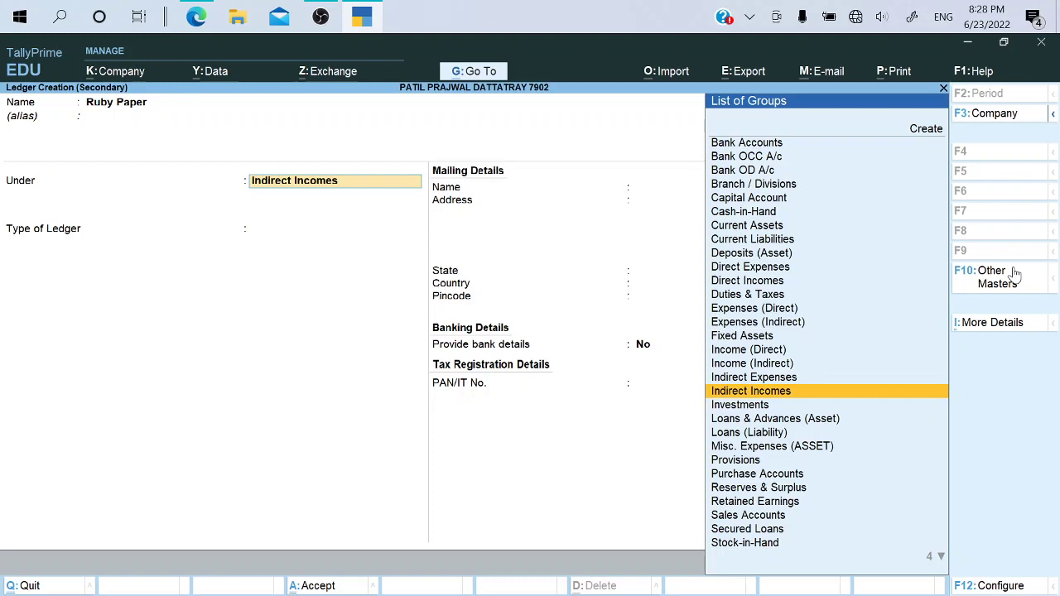
type("Sun")
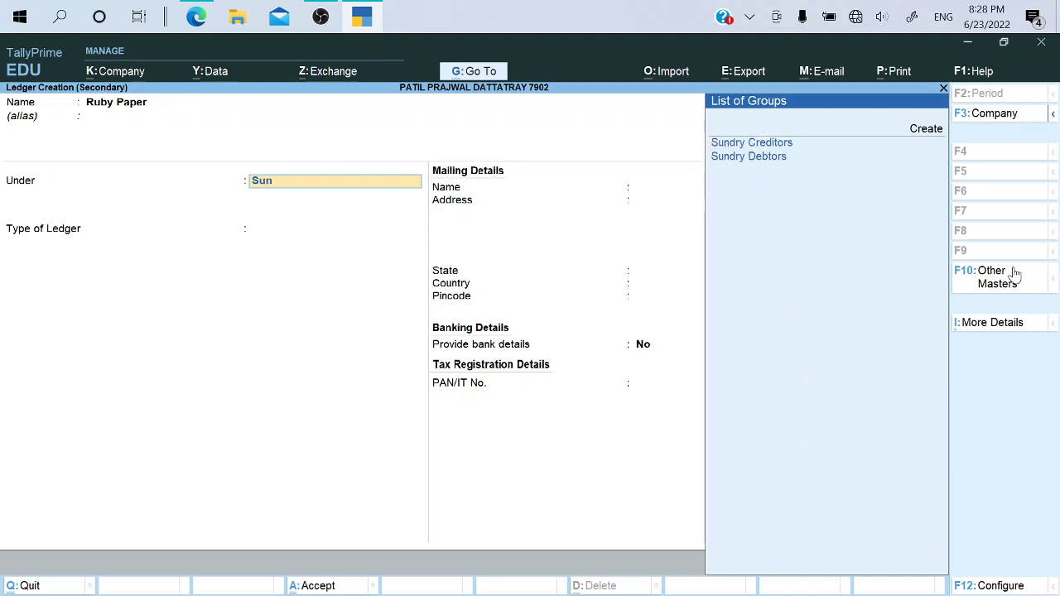
key("Return")
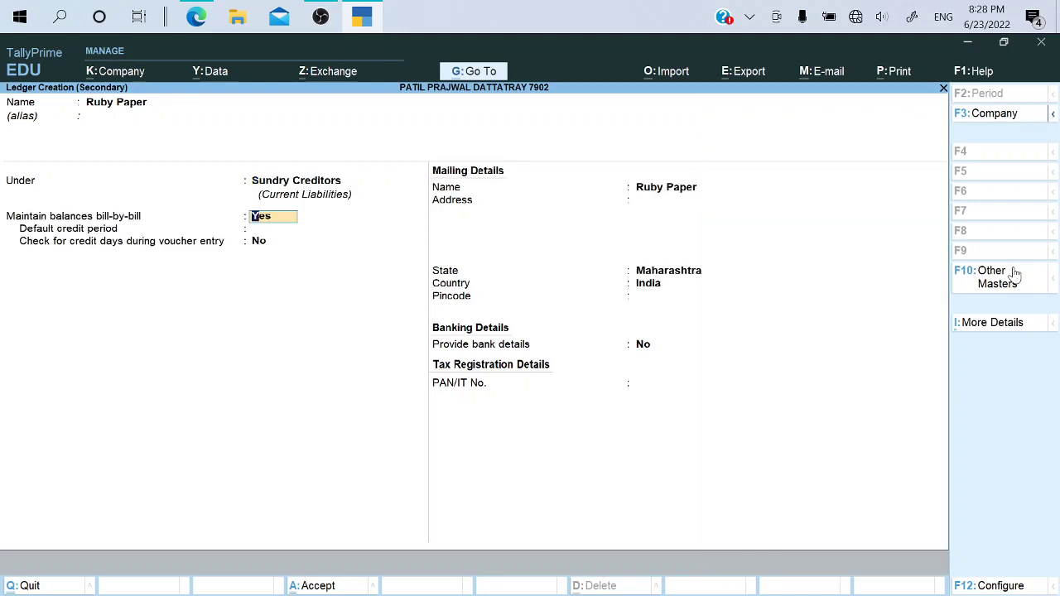
key("Return")
key("Return")
key("Return")
key("Return")
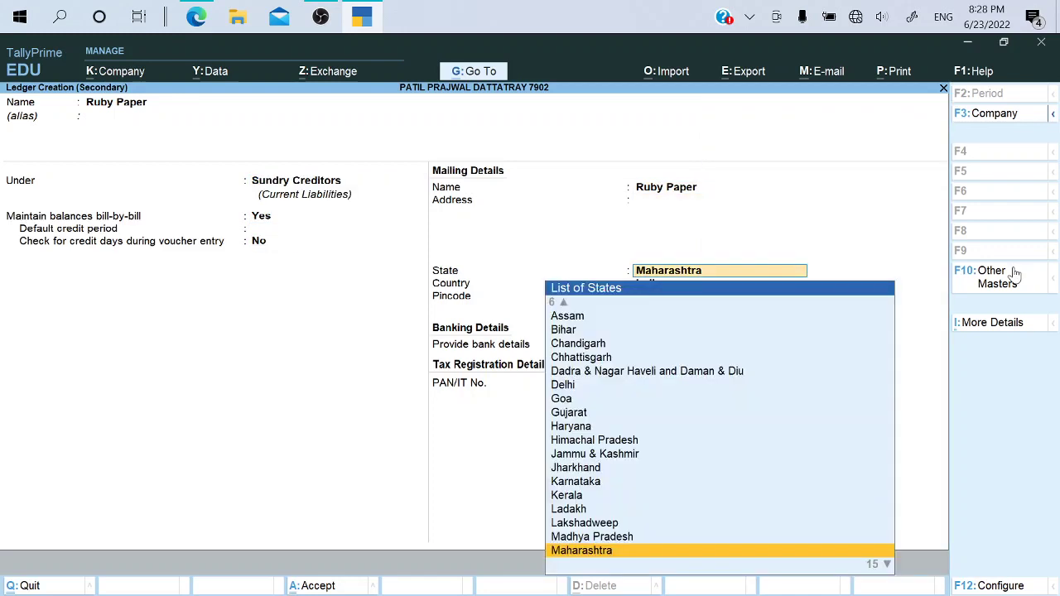
key("Return")
key("Return")
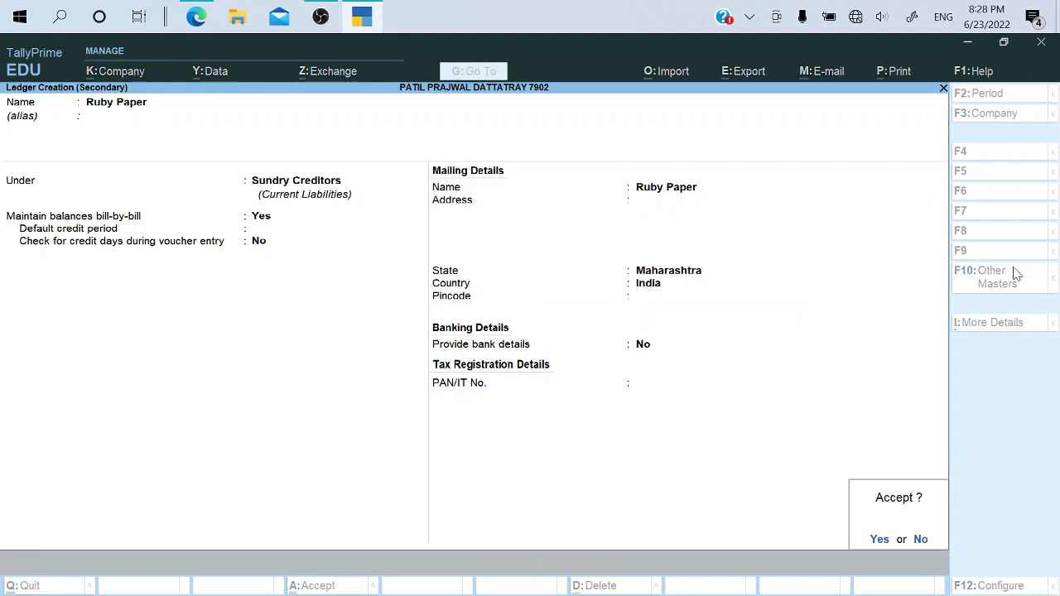
key("Return")
key("alt+Tab")
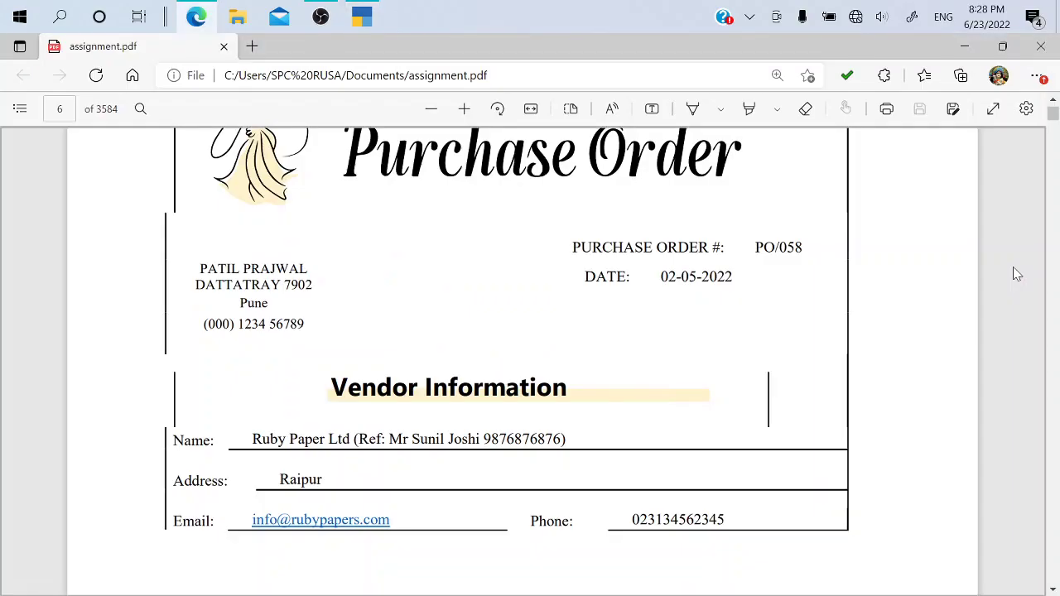
Copy the payment type 'Credit Card' from the PDF's Payment Info section
key("alt+Tab")
key("alt+Tab")
scroll(1016, 273, "down", 10)
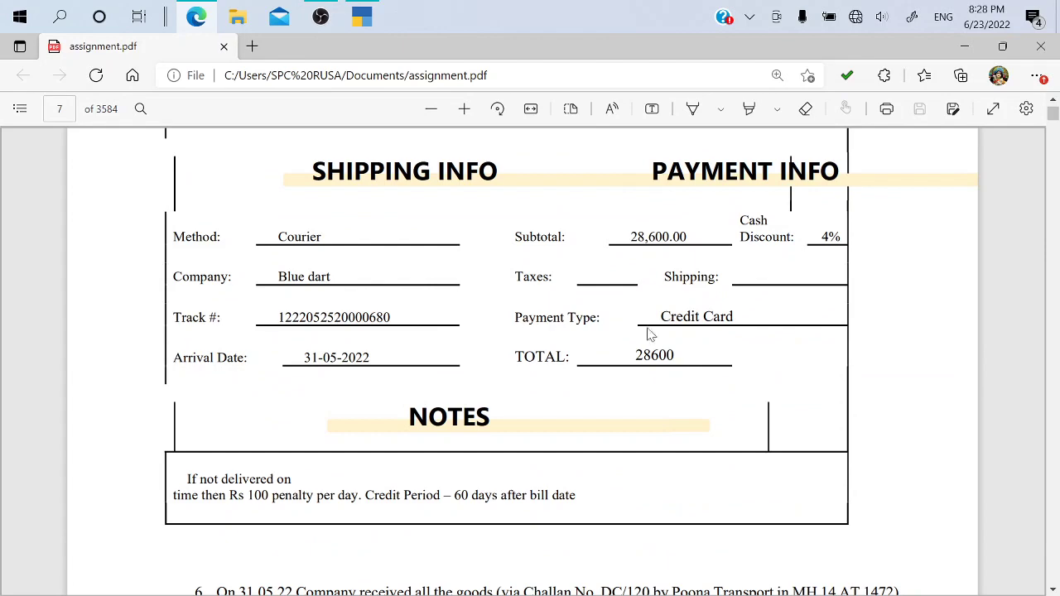
left_click_drag(661, 317, 734, 317)
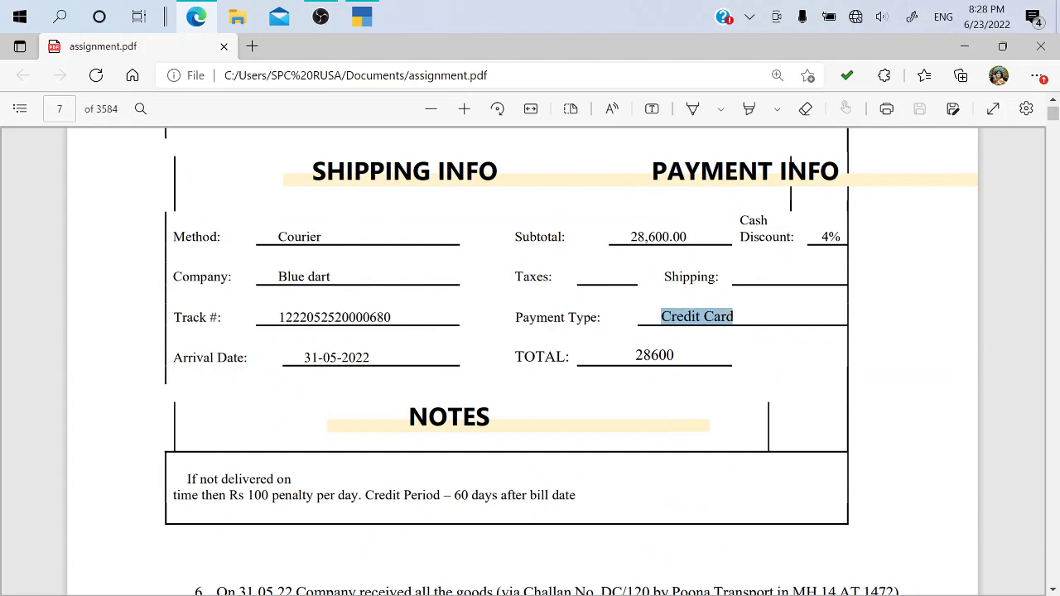
key("alt+Tab")
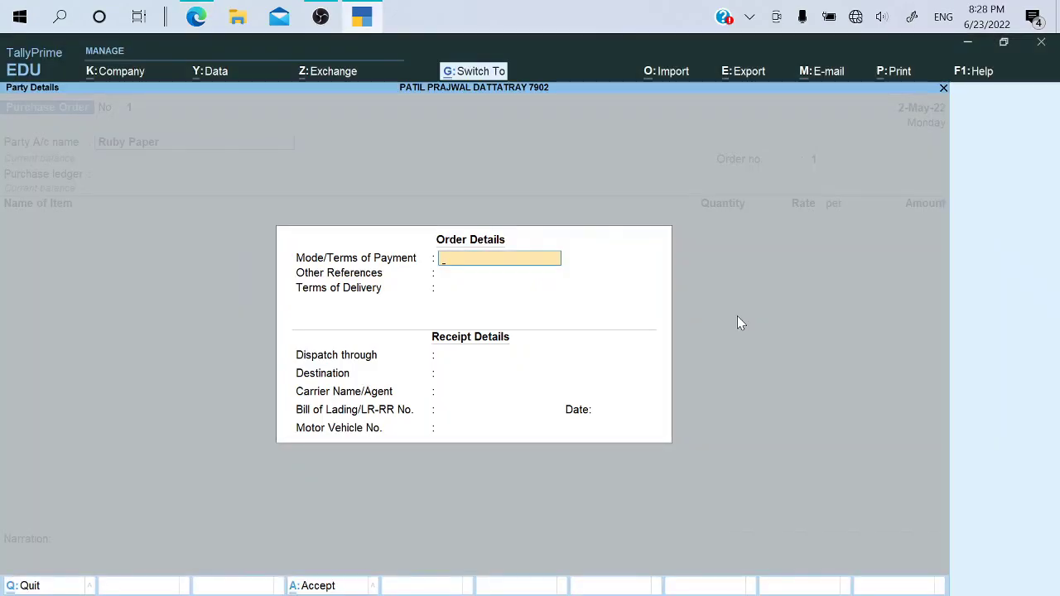
Enter Credit Card as payment terms and the vendor contact reference in Other References
key("ctrl+alt+v")
key("Return")
key("alt+Tab")
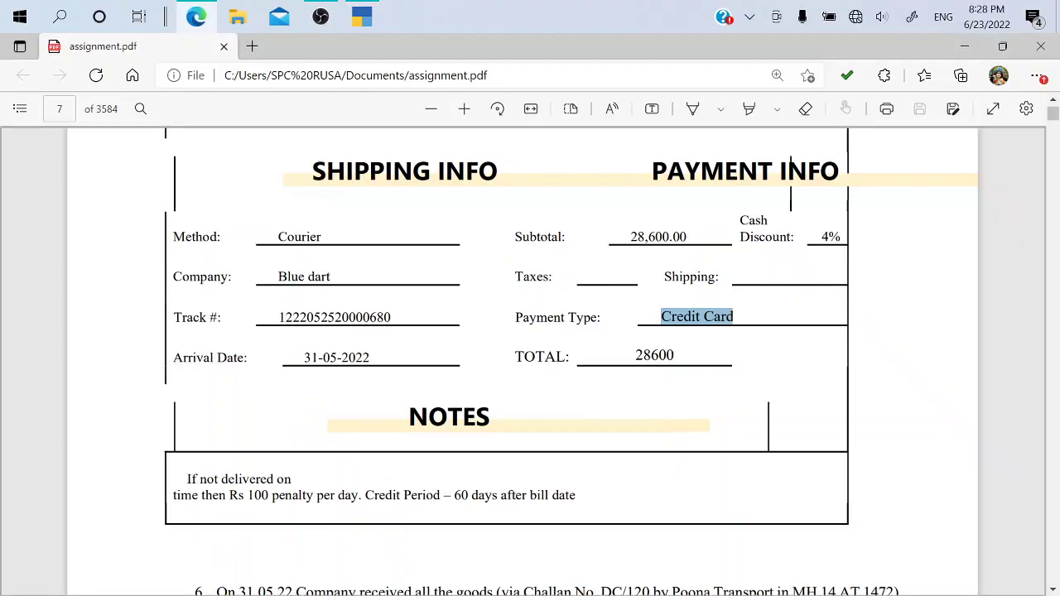
scroll(530, 362, "up", 10)
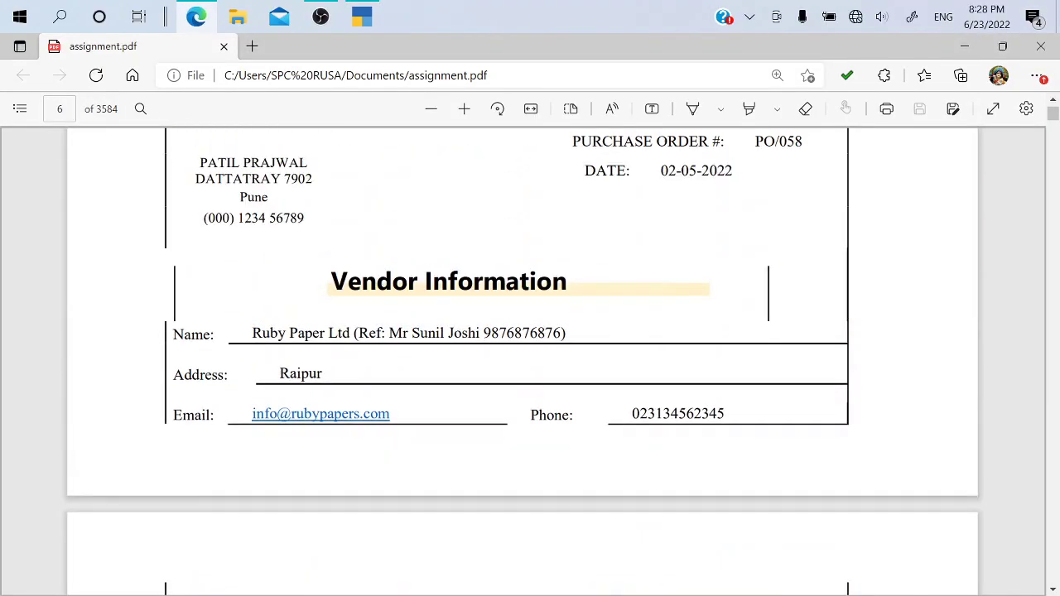
left_click_drag(389, 333, 562, 333)
key("ctrl+c")
key("alt+Tab")
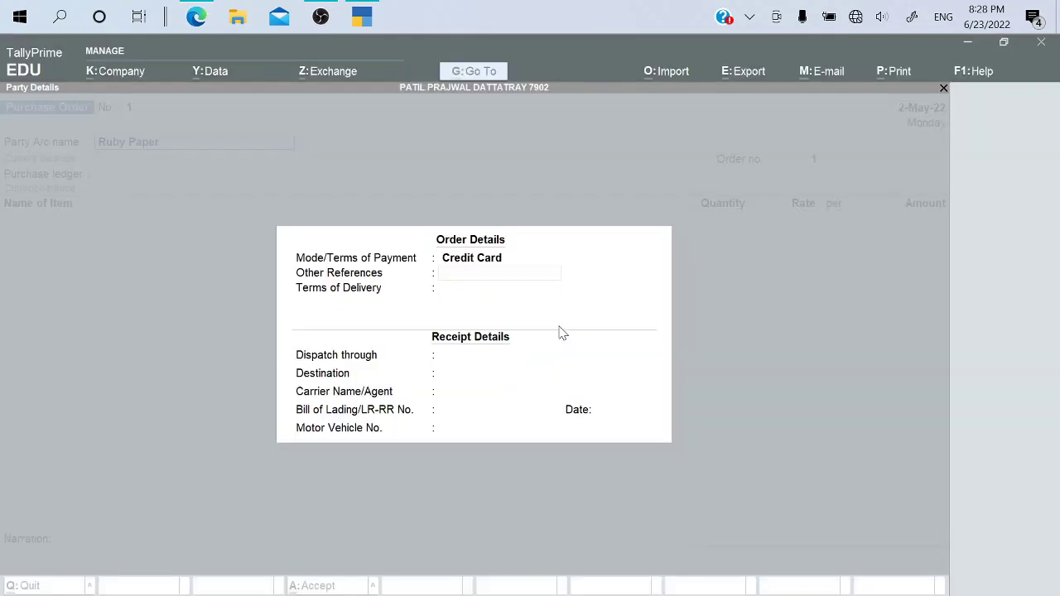
key("ctrl+v")
key("Return")
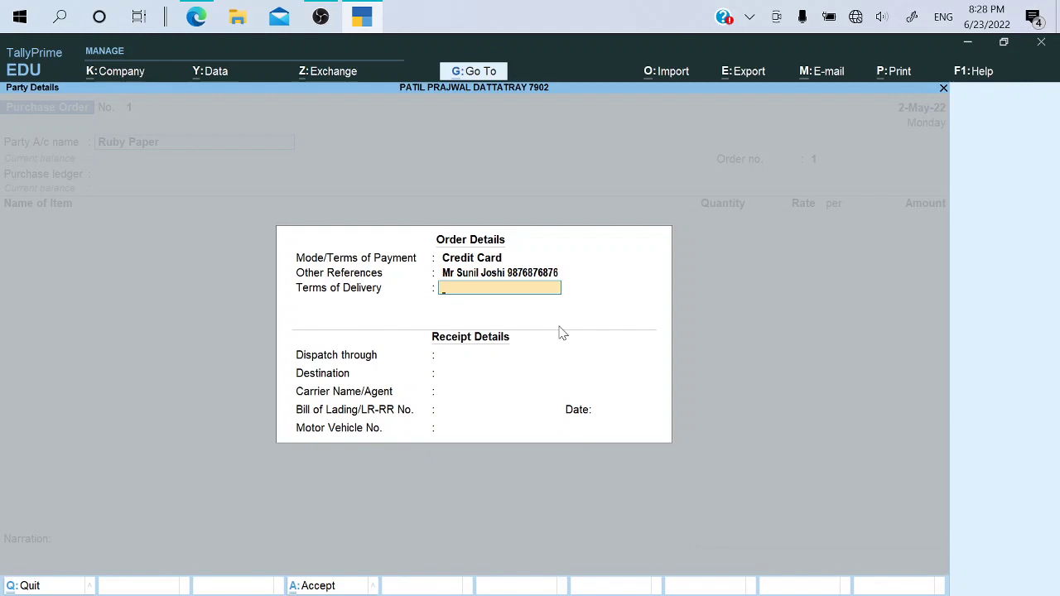
Paste the late-delivery penalty note into Terms of Delivery
key("alt+Tab")
scroll(523, 361, "down", 10)
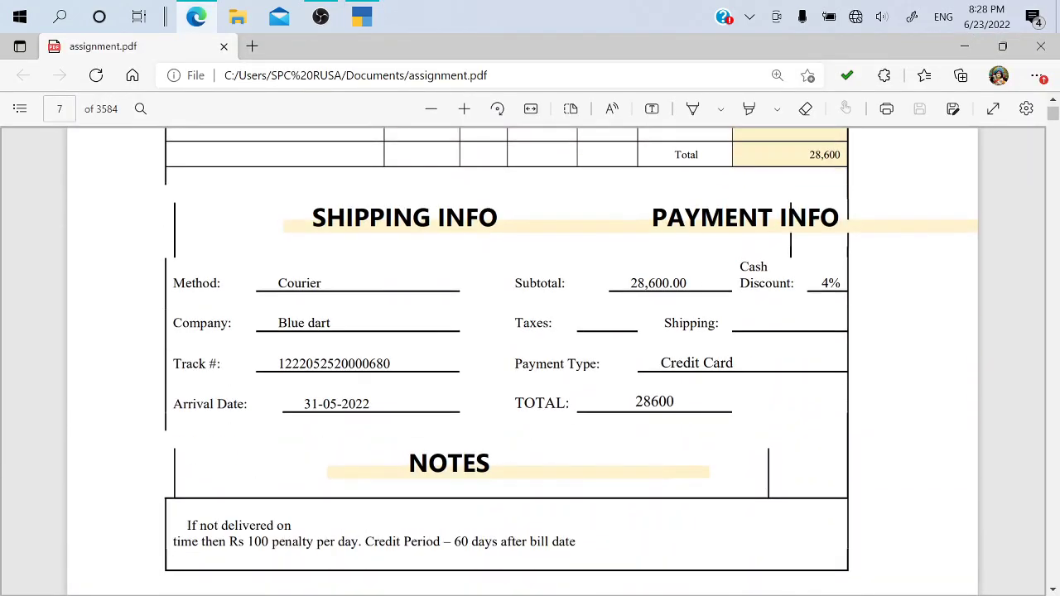
scroll(572, 348, "down", 1)
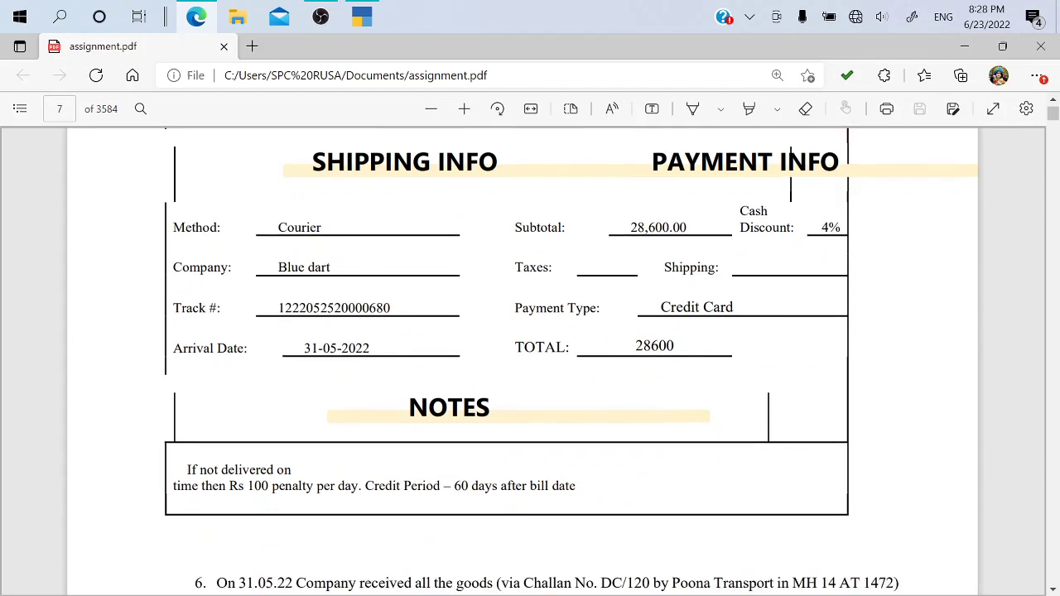
left_click_drag(187, 470, 359, 486)
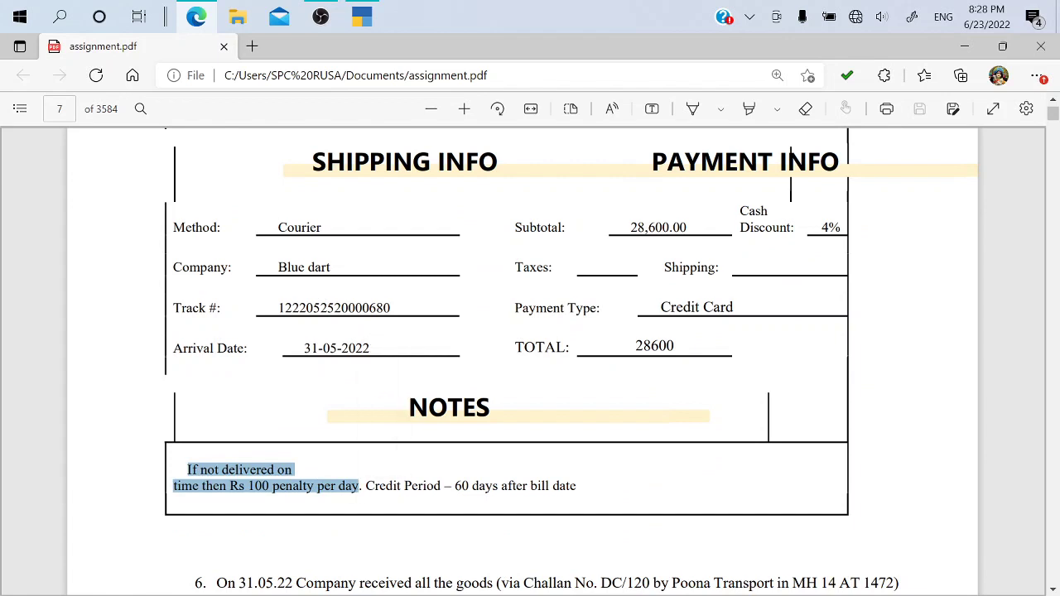
key("alt+Tab")
key("ctrl+alt+v")
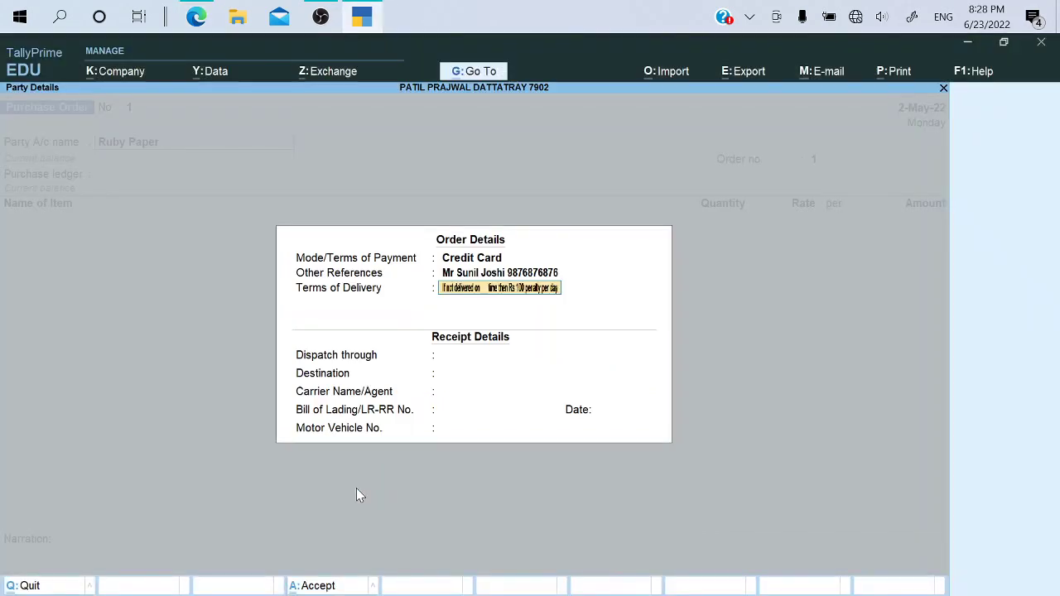
key("Return")
key("Return")
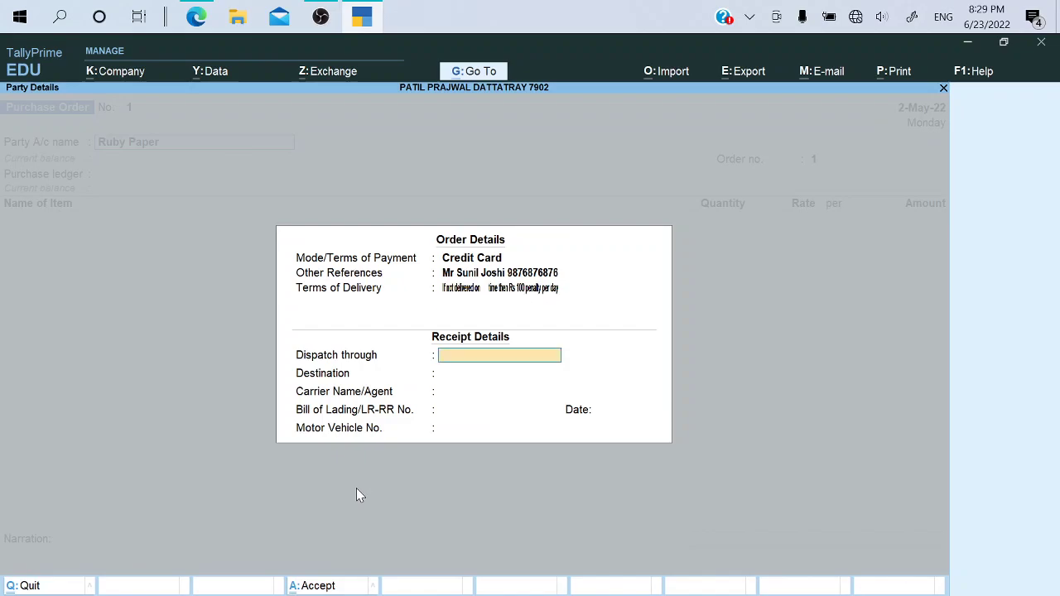
key("alt+Tab")
Set Dispatch through to Courier and Destination to Pune
scroll(531, 348, "up", 1)
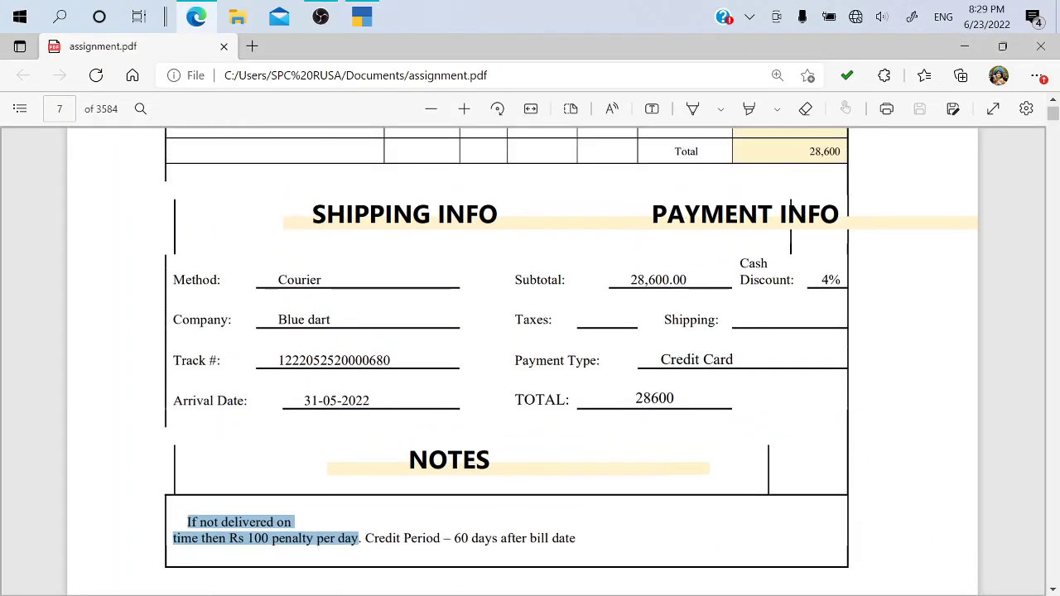
double_click(300, 280)
key("alt+Tab")
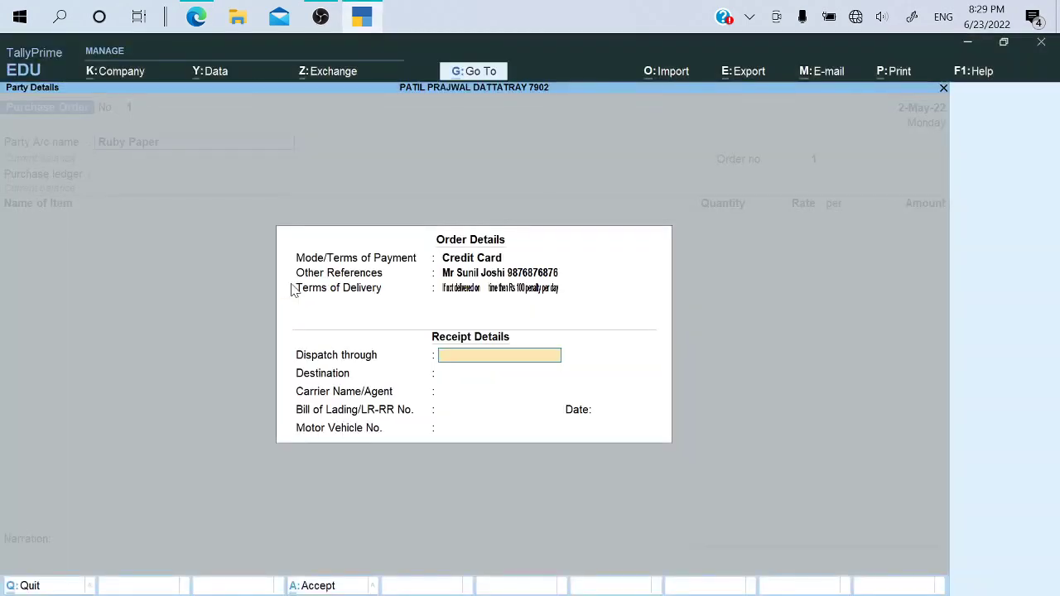
key("ctrl+alt+v")
key("Return")
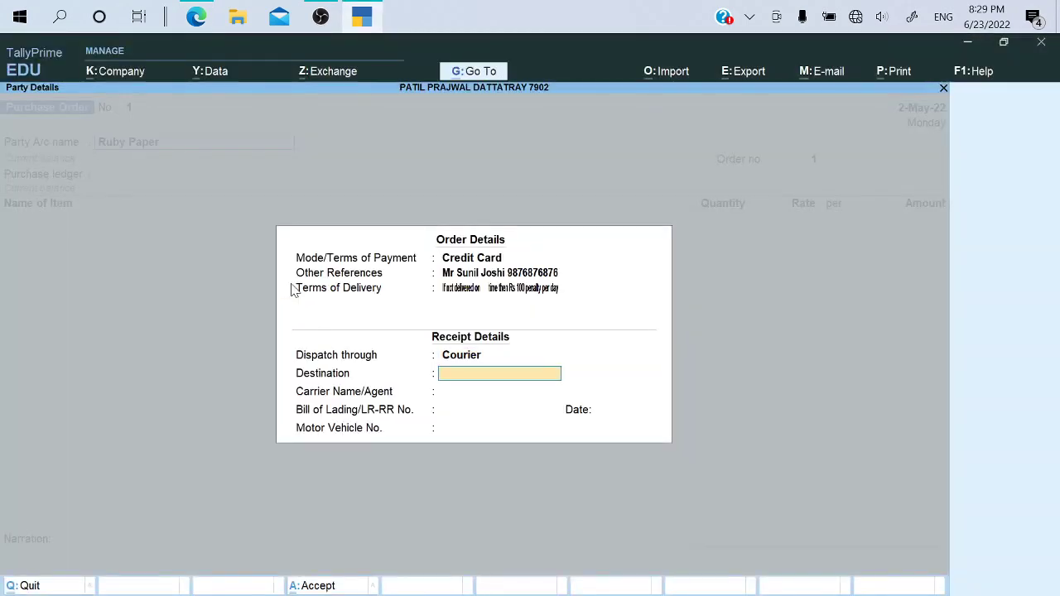
key("alt+Tab")
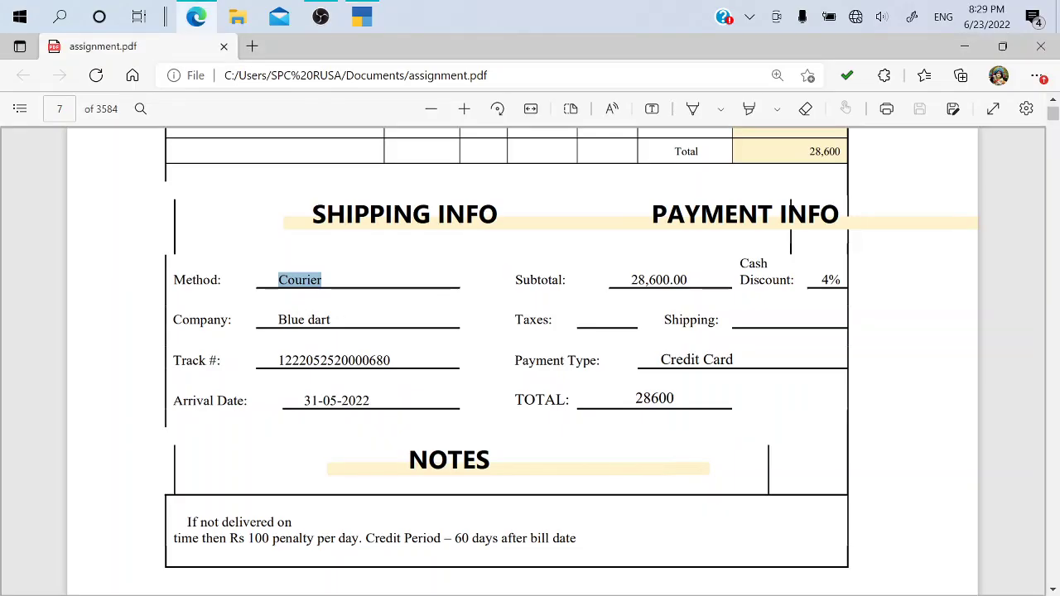
key("alt+Tab")
type("Pune")
key("Return")
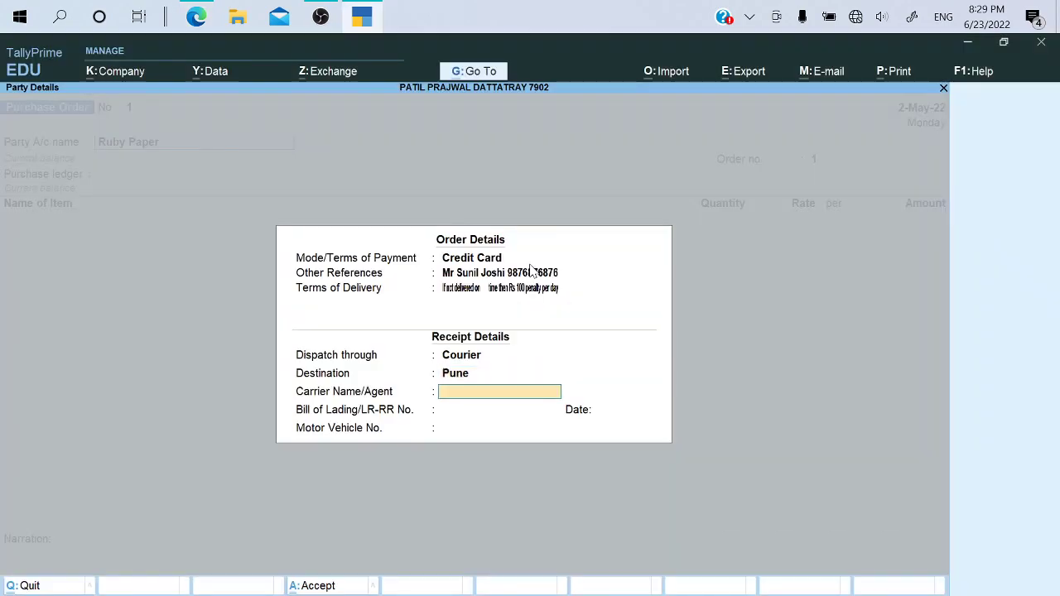
Set the carrier to Blue dart, leaving bill of lading number and date empty
key("alt+Tab")
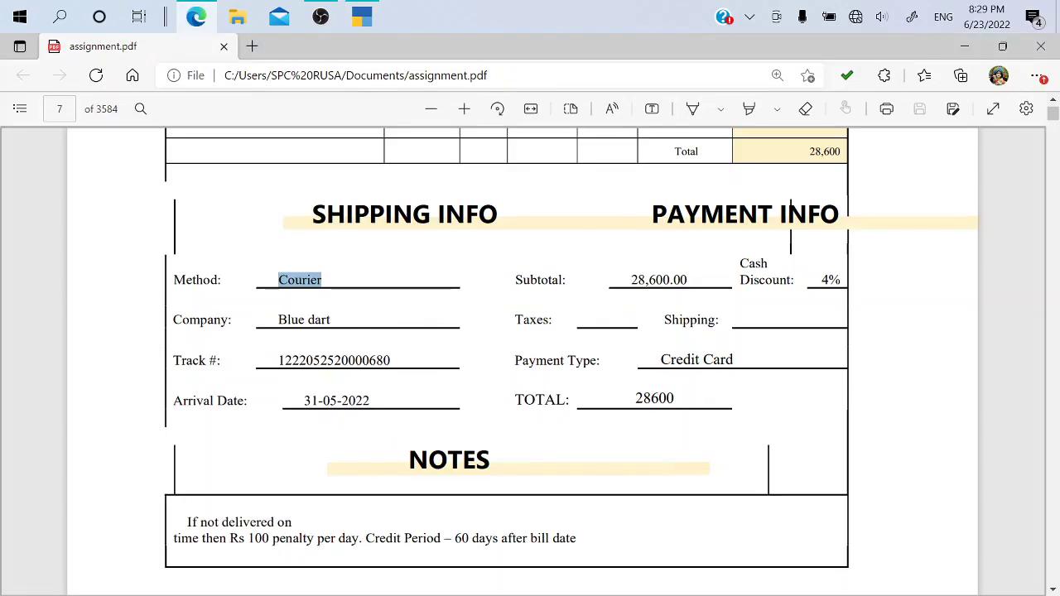
left_click_drag(278, 319, 331, 319)
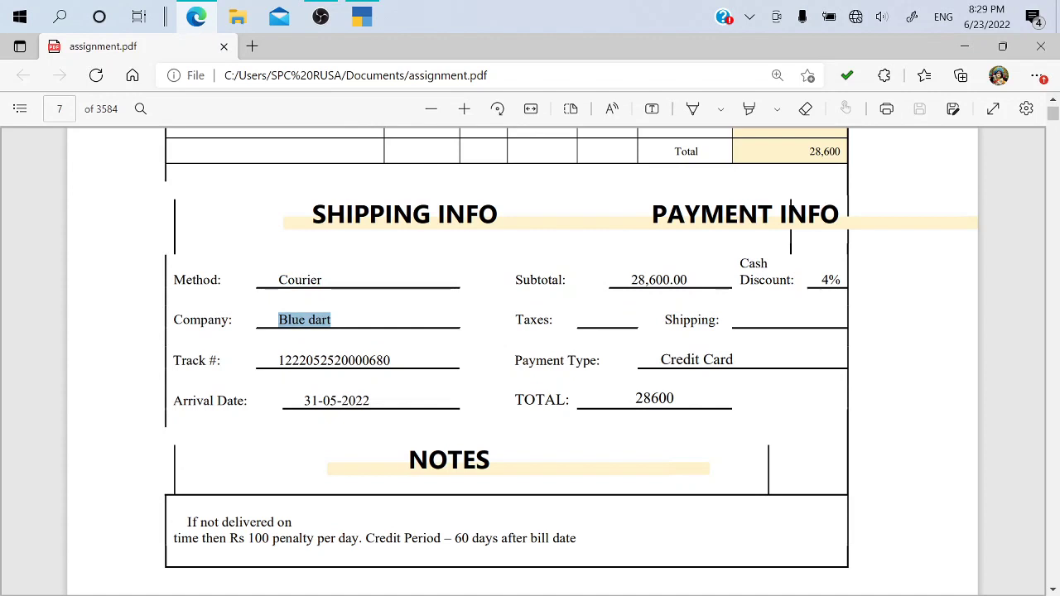
key("alt+Tab")
key("ctrl+alt+v")
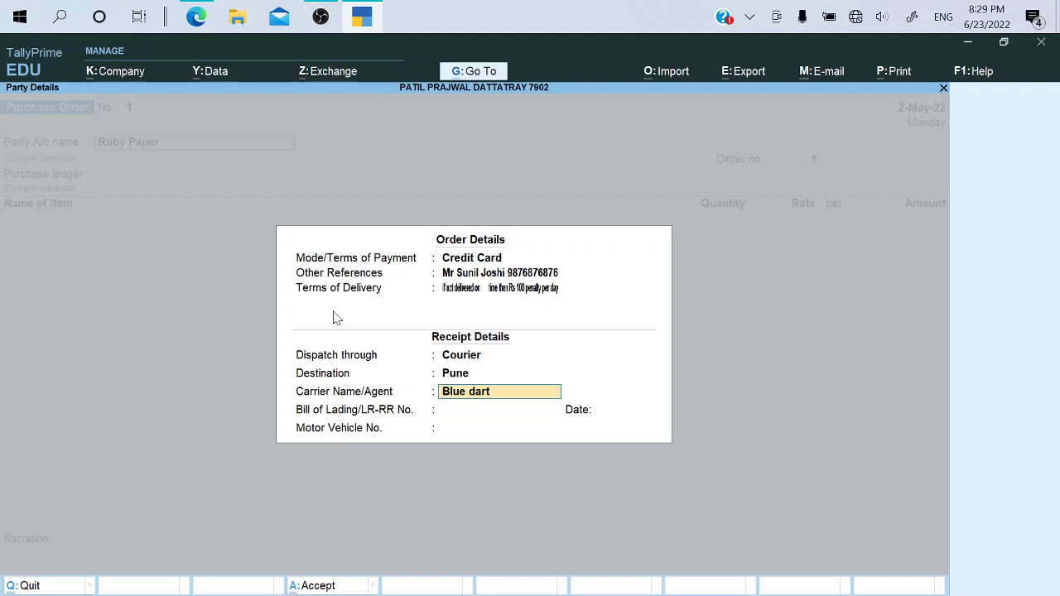
key("Return")
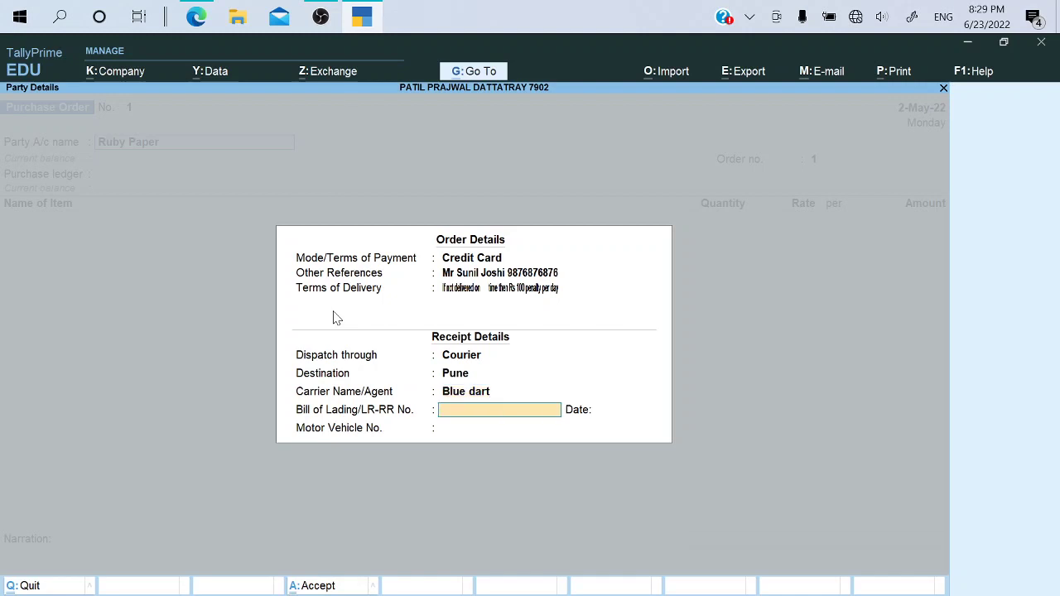
key("Return")
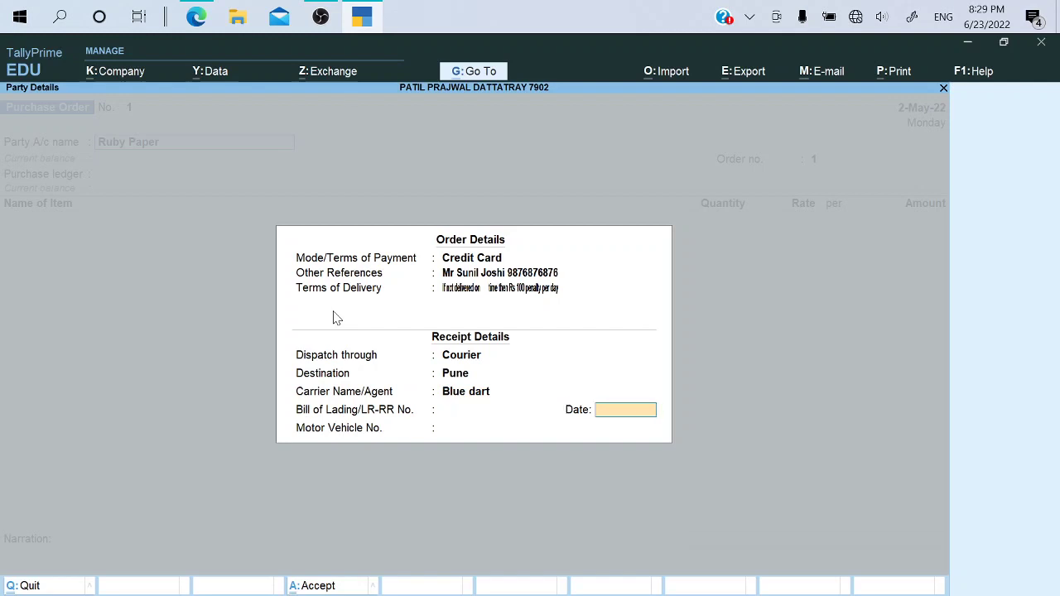
key("alt+Tab")
key("alt+Tab")
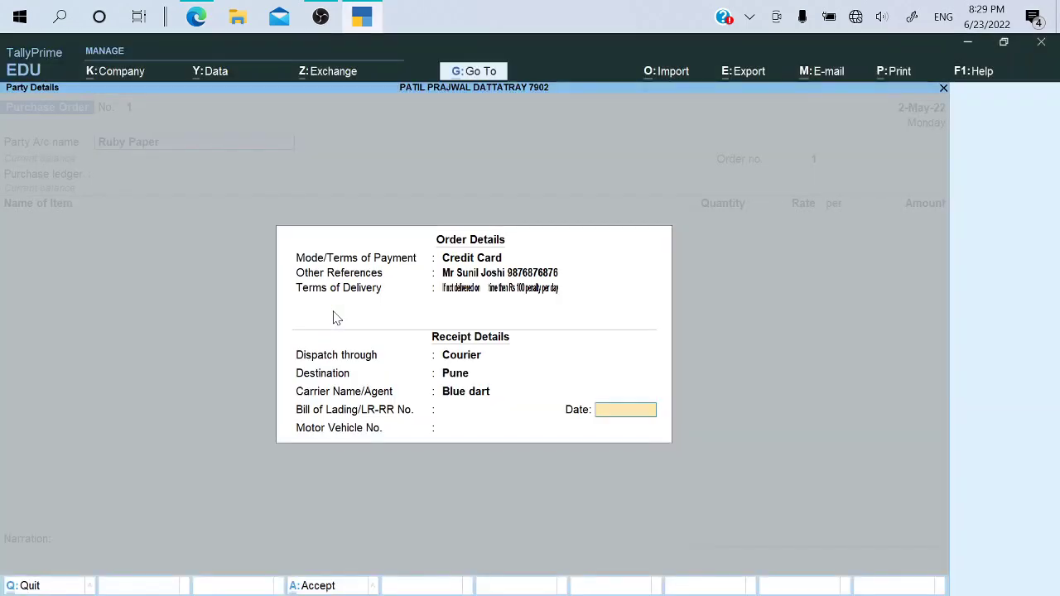
key("Return")
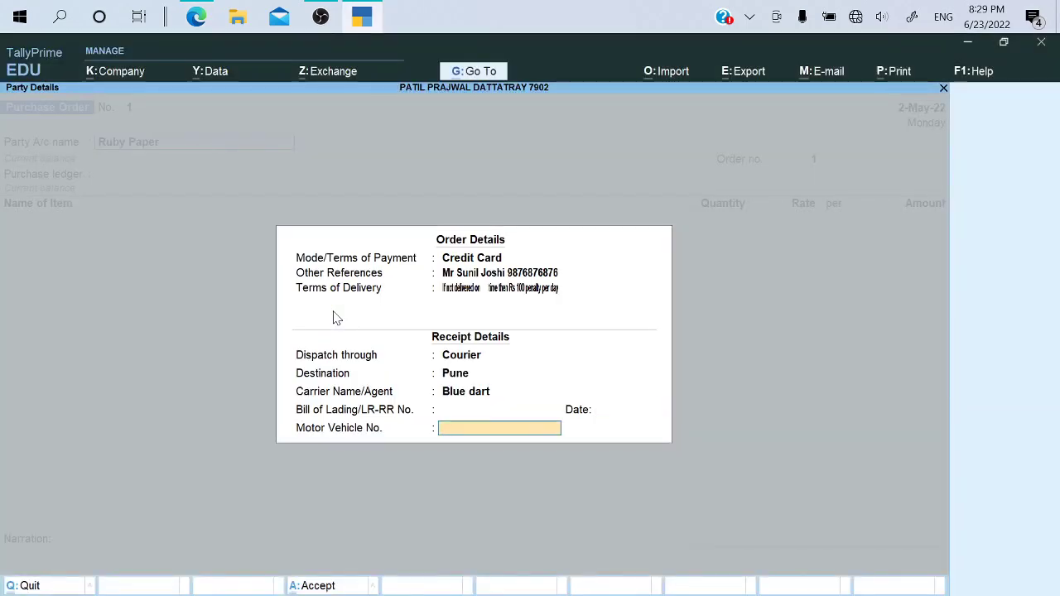
key("Return")
key("Return")
key("Return")
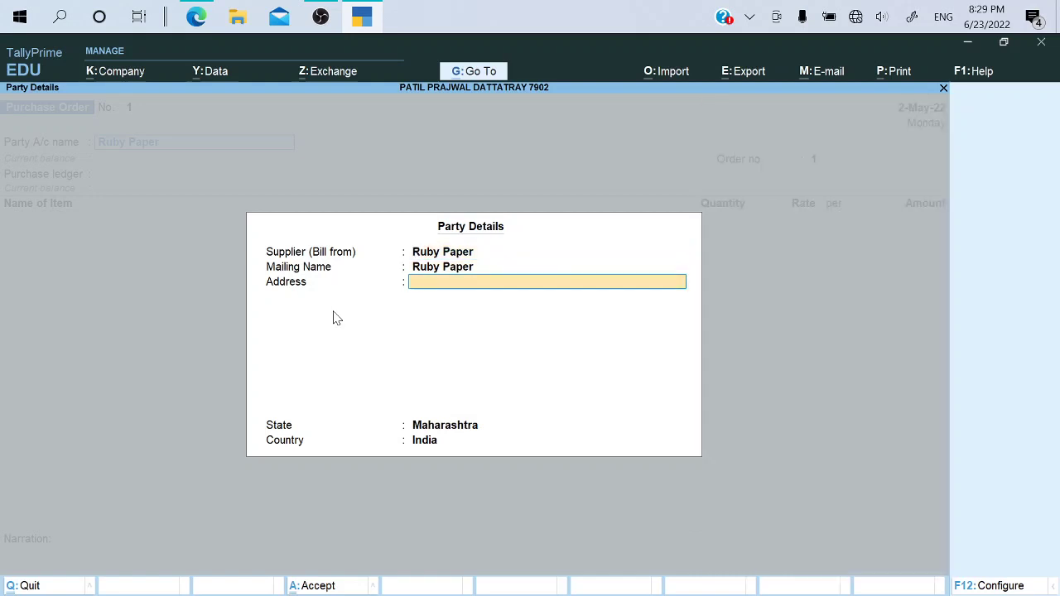
Enter Raipur as Ruby Paper's address and accept the state in party details
type("Raipur")
key("Return")
key("Return")
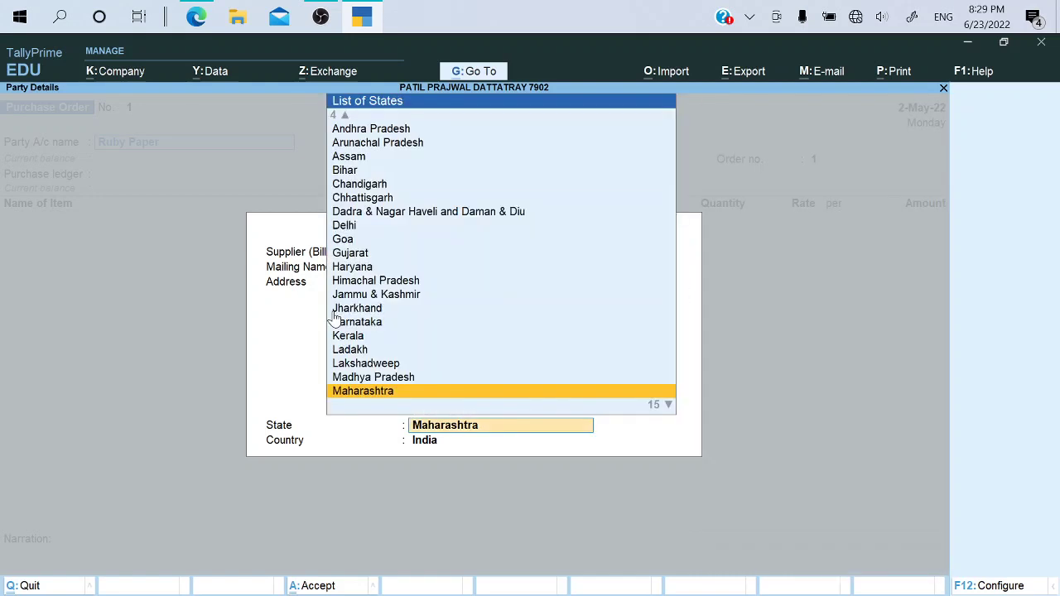
key("Return")
key("Return")
Enter PO/058 as the order number and select the Purchase ledger
key("alt+Tab")
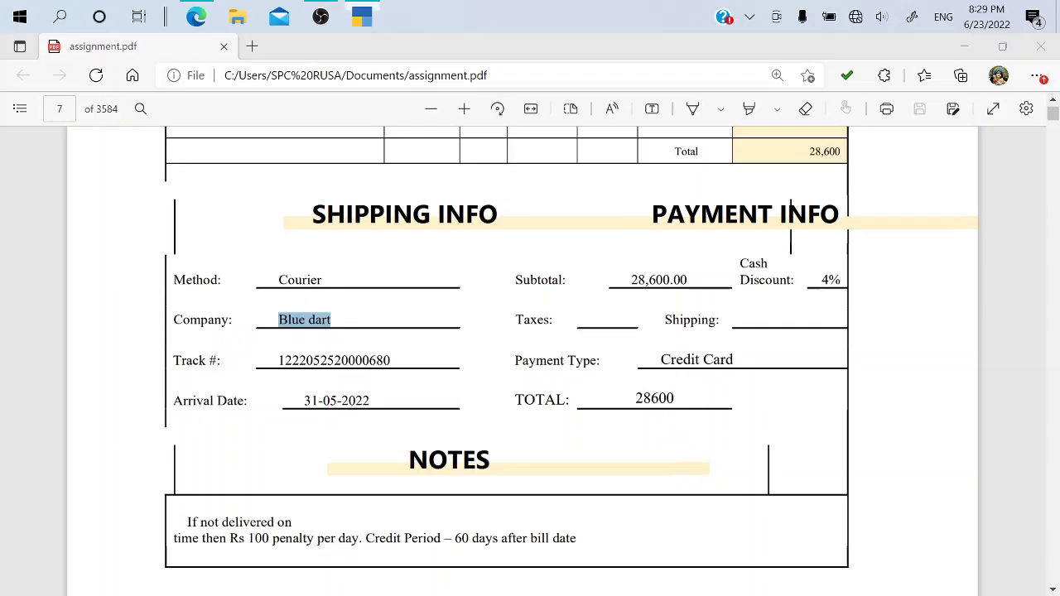
scroll(522, 362, "up", 8)
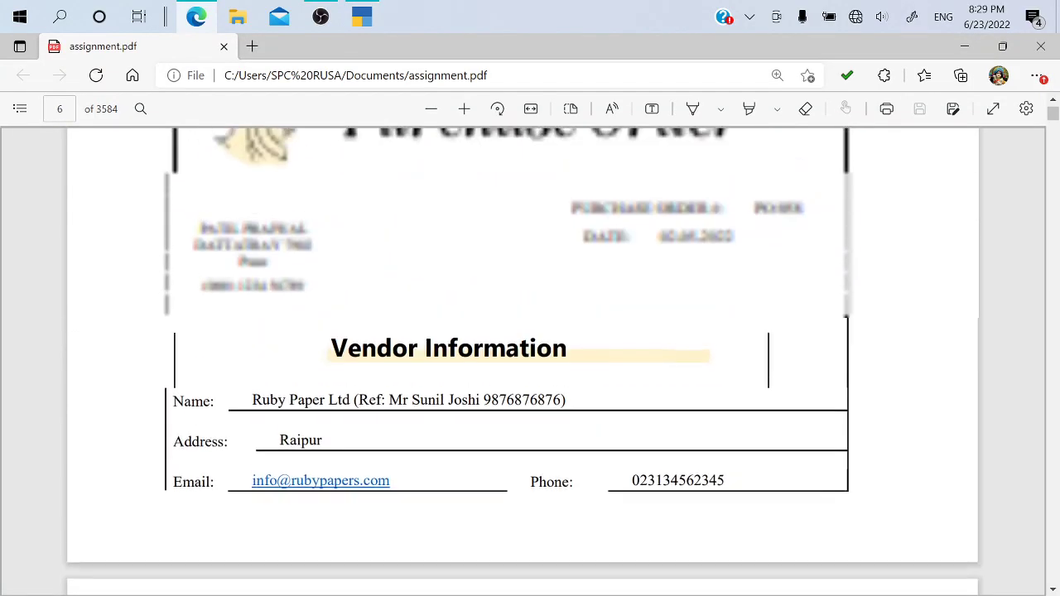
scroll(830, 267, "up", 2)
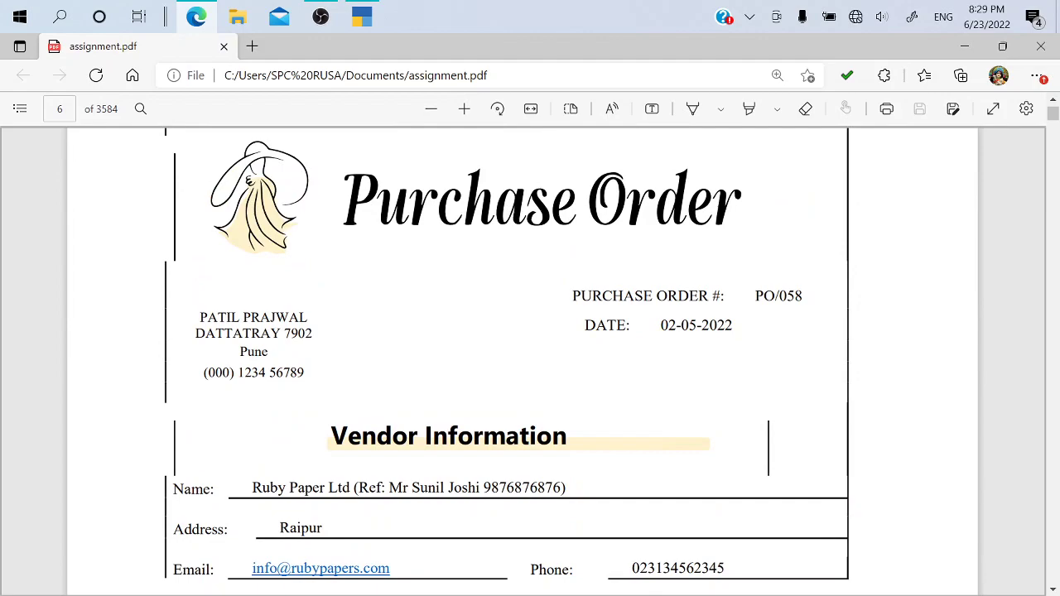
left_click_drag(754, 295, 804, 297)
key("alt+Tab")
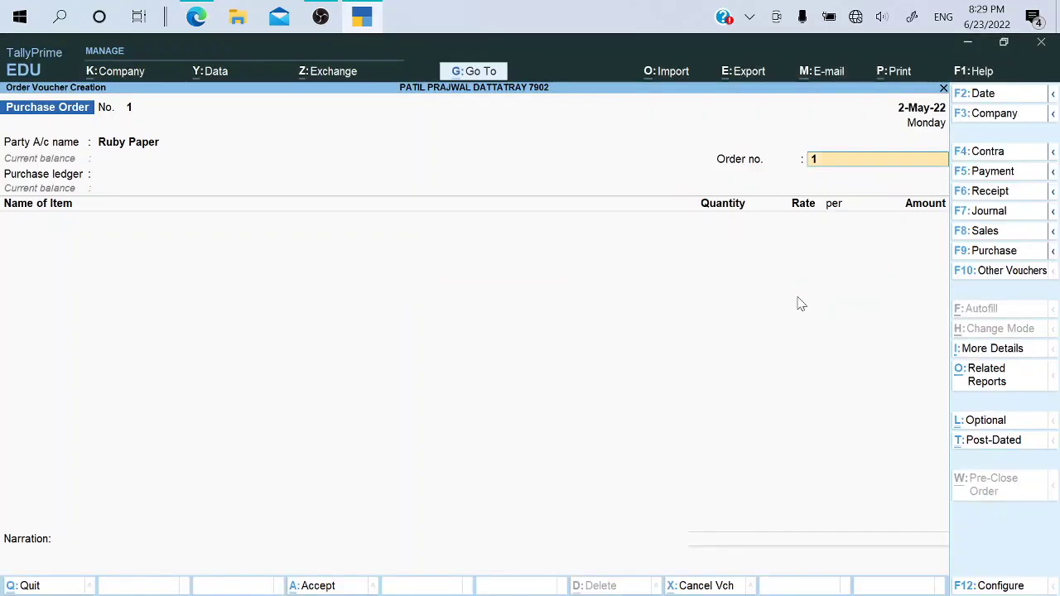
key("ctrl+alt+v")
key("Return")
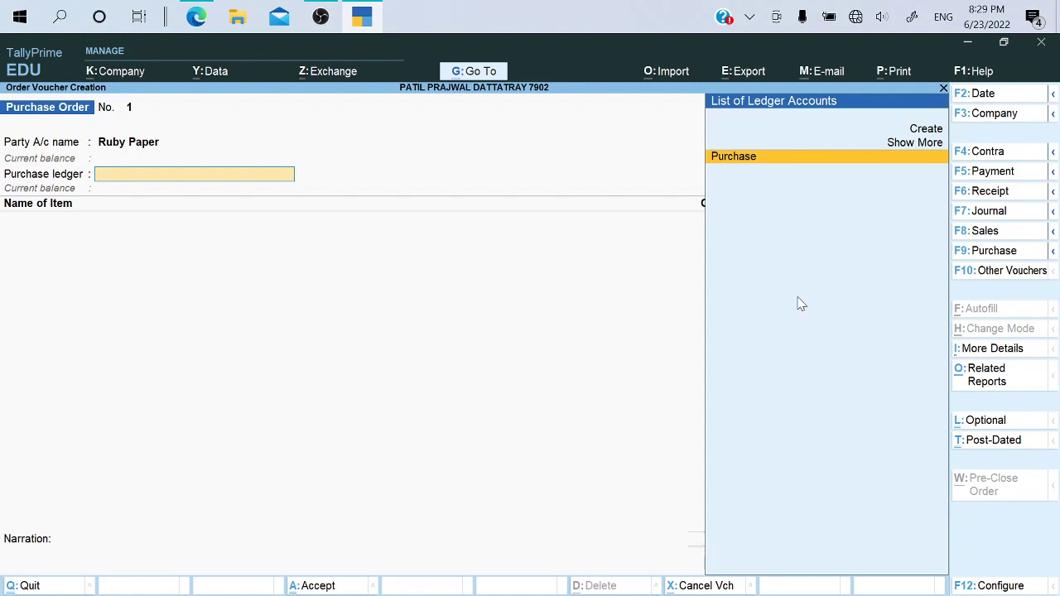
key("Return")
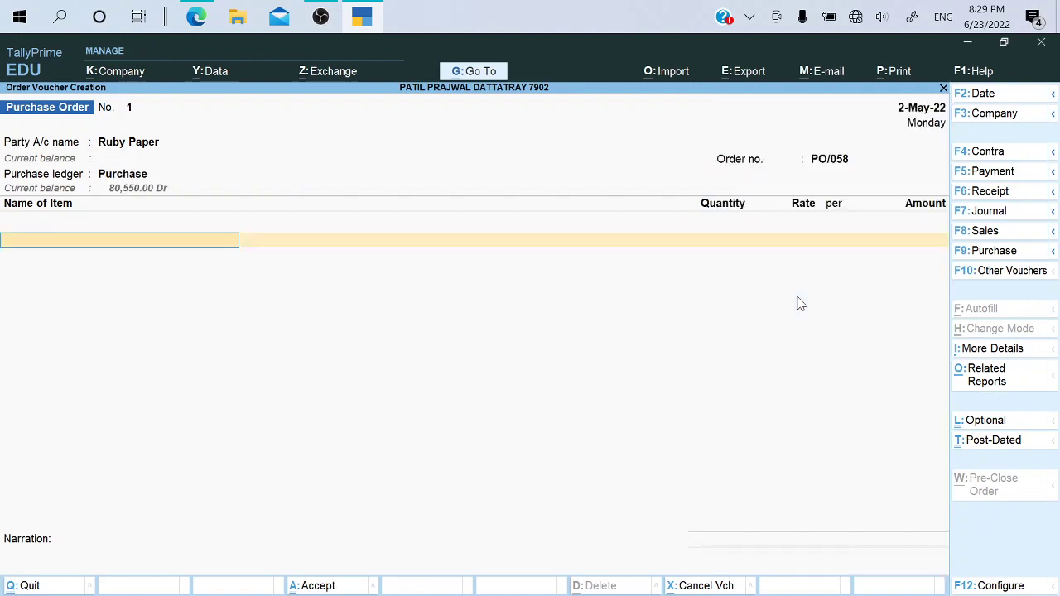
key("alt+Tab")
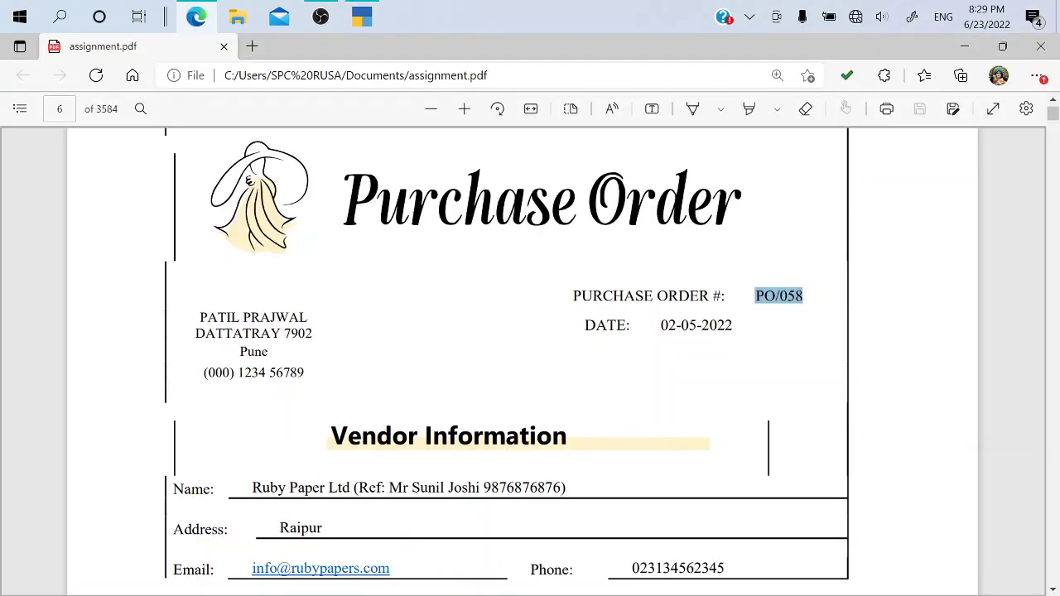
scroll(531, 362, "down", 10)
key("alt+Tab")
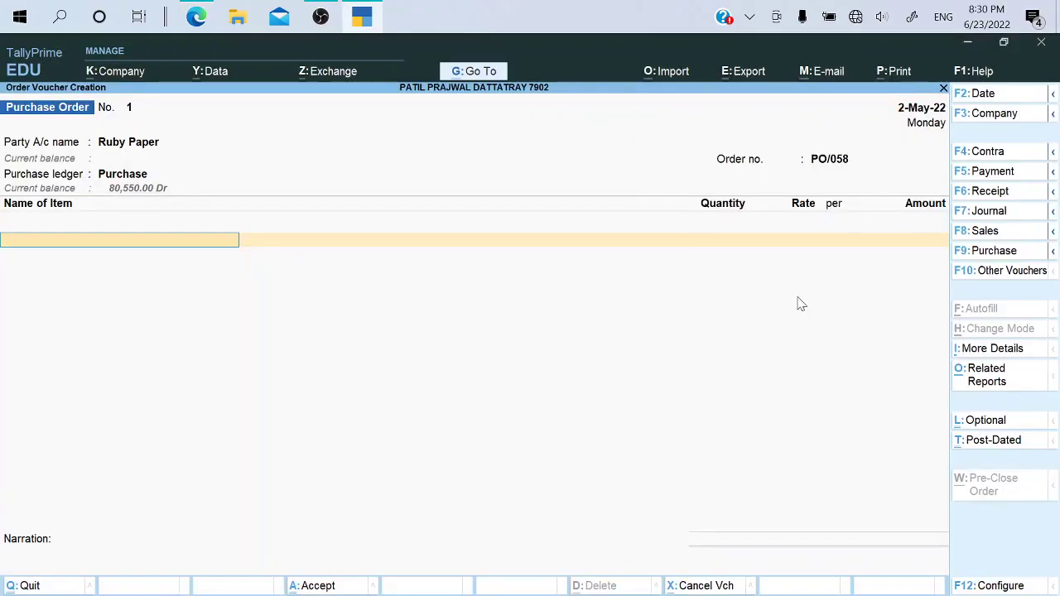
Create stock item 'A4 plane paper' under Primary, measured in Kg, without components
type("A")
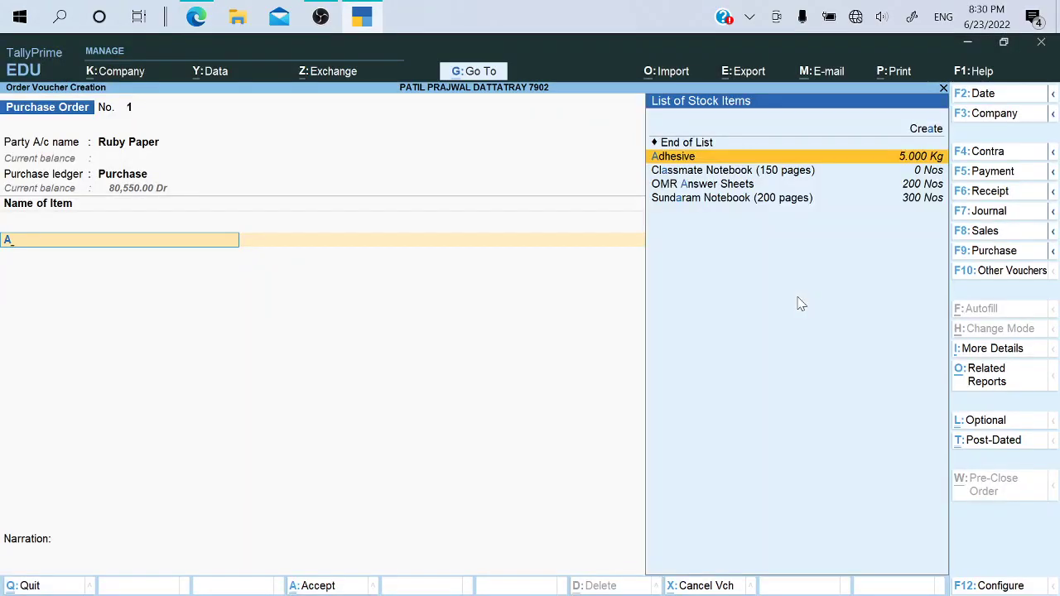
type("c")
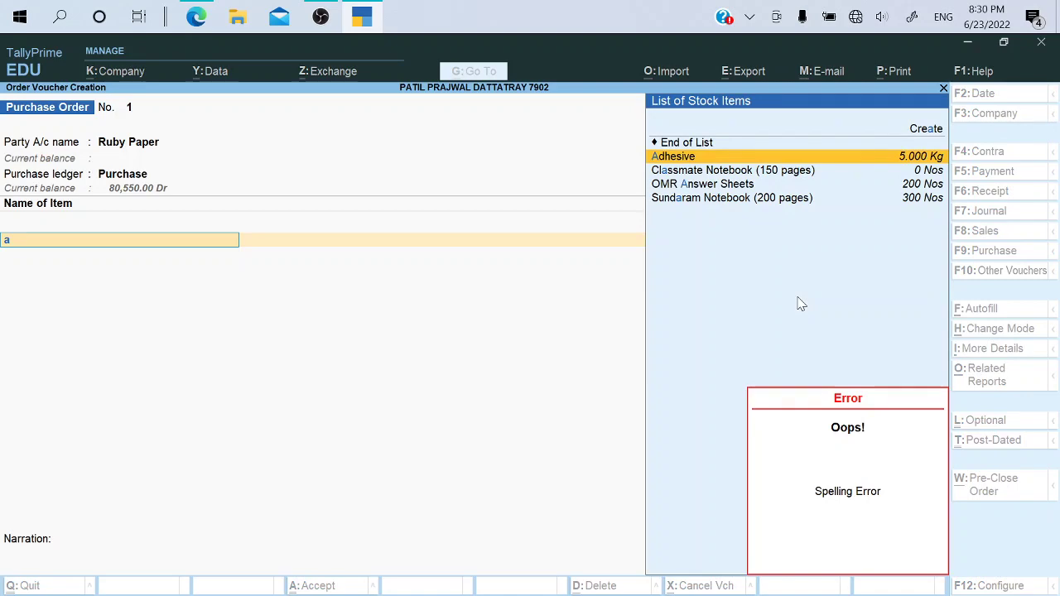
key("alt+c")
key("alt+Tab")
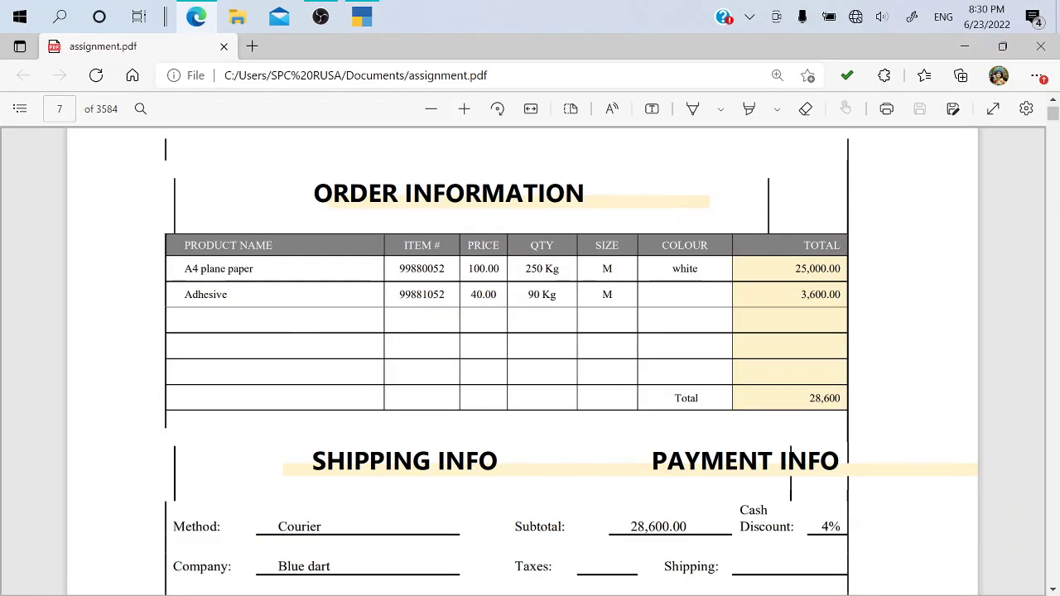
left_click_drag(183, 268, 255, 279)
key("alt+Tab")
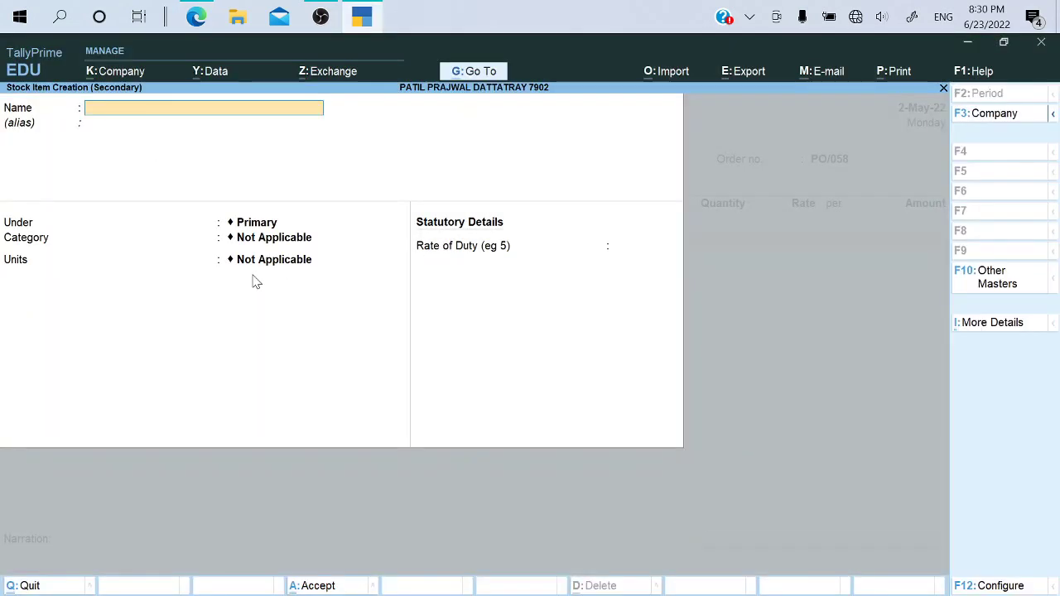
key("ctrl+alt+v")
key("Return")
key("Return")
key("Return")
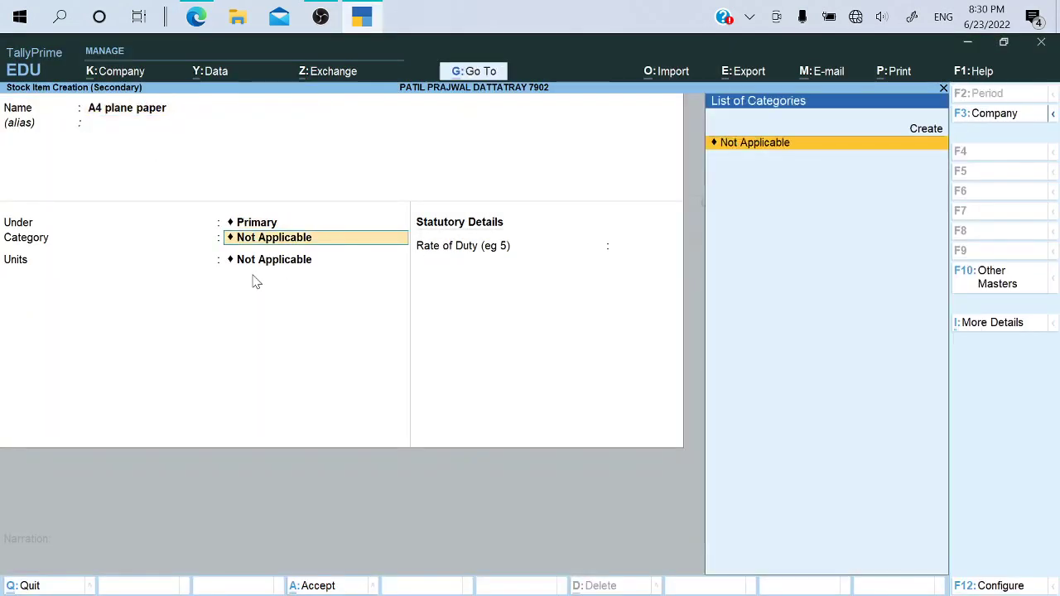
key("Return")
key("Down")
key("Return")
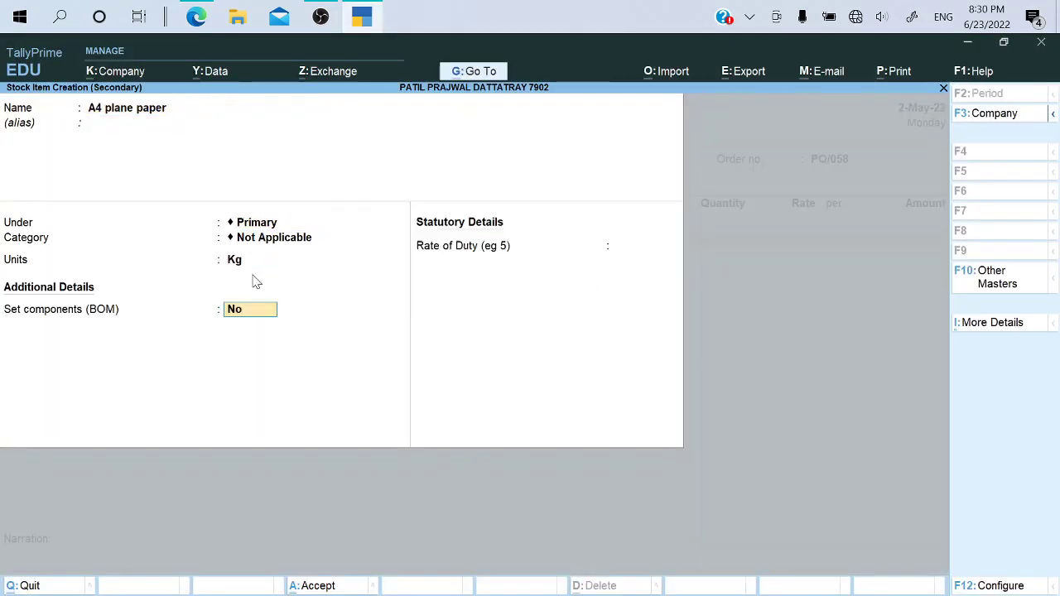
key("Return")
key("Return")
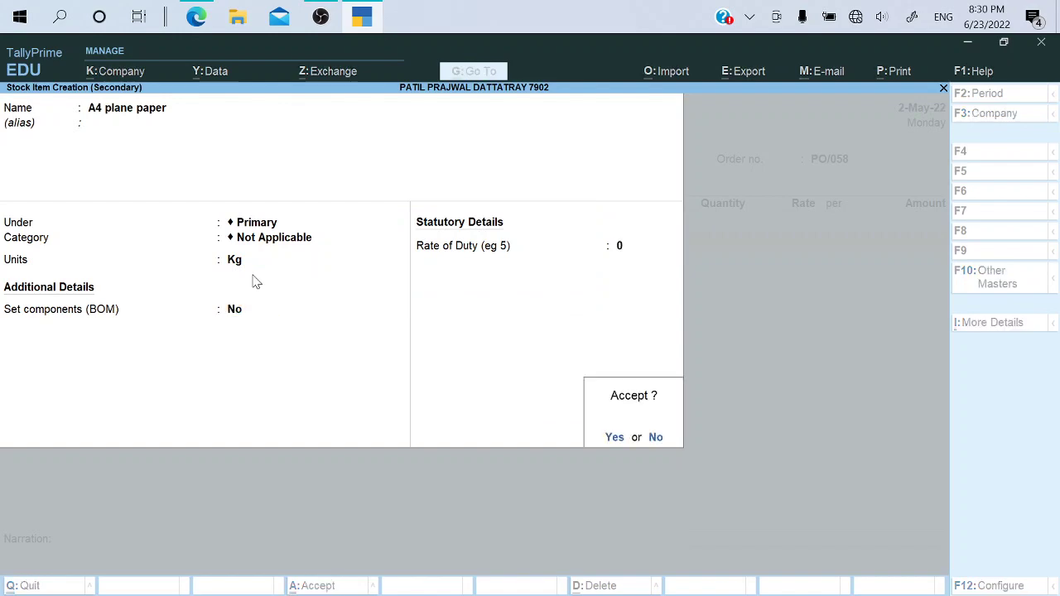
key("Return")
key("Return")
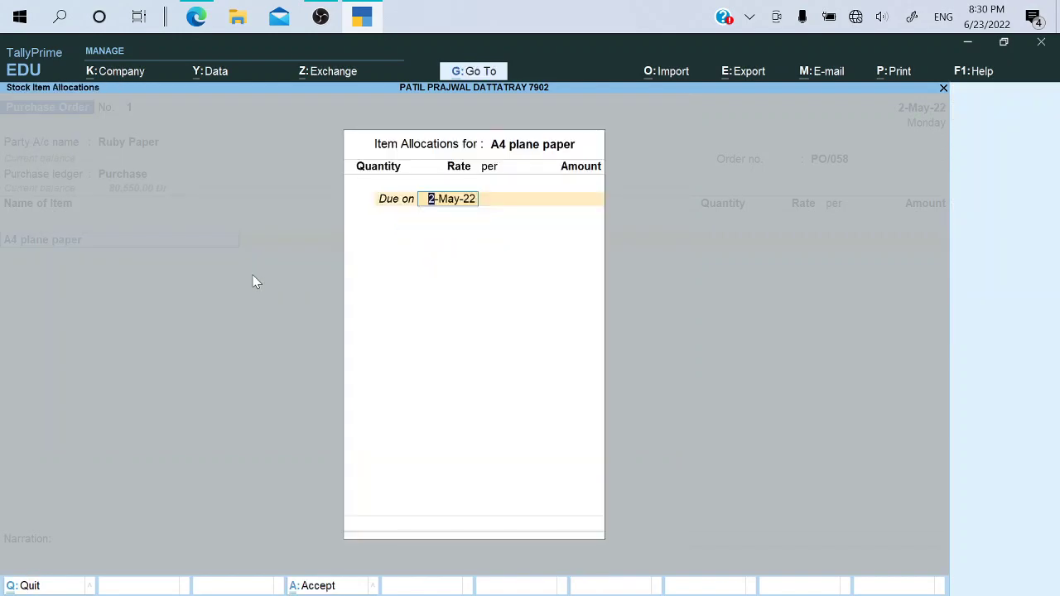
Check the order PDF and give A4 plane paper a due date of 31-May-22
key("alt+Tab")
scroll(522, 362, "up", 3)
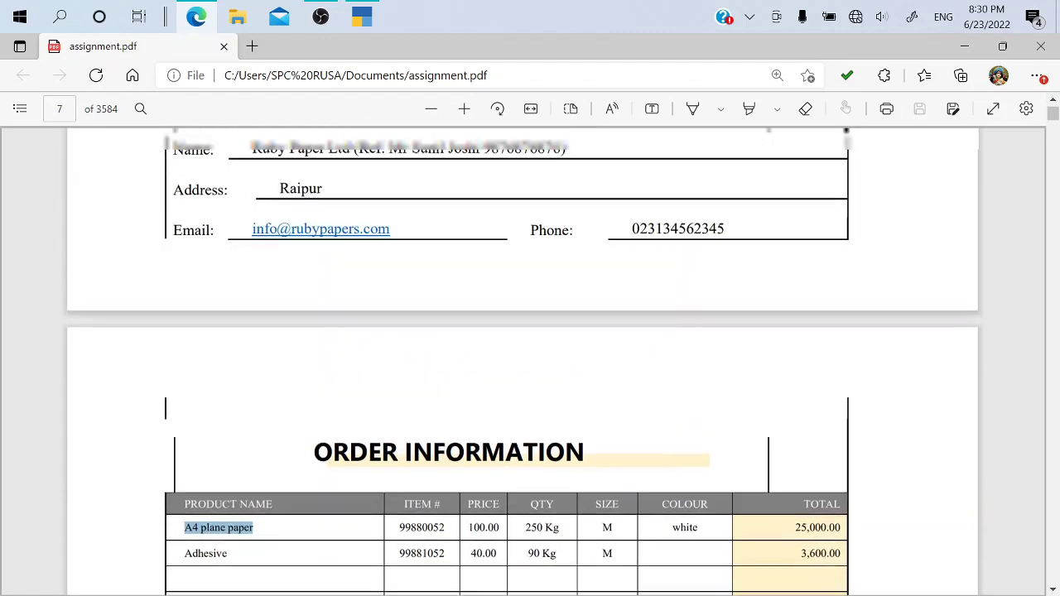
scroll(522, 362, "up", 3)
scroll(522, 362, "up", 4)
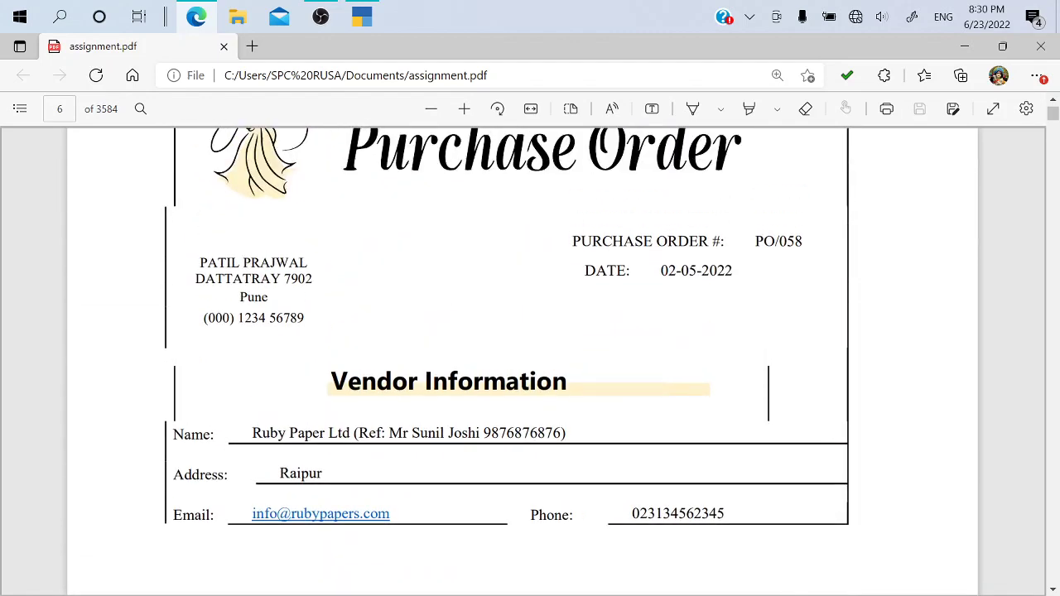
key("alt+Tab")
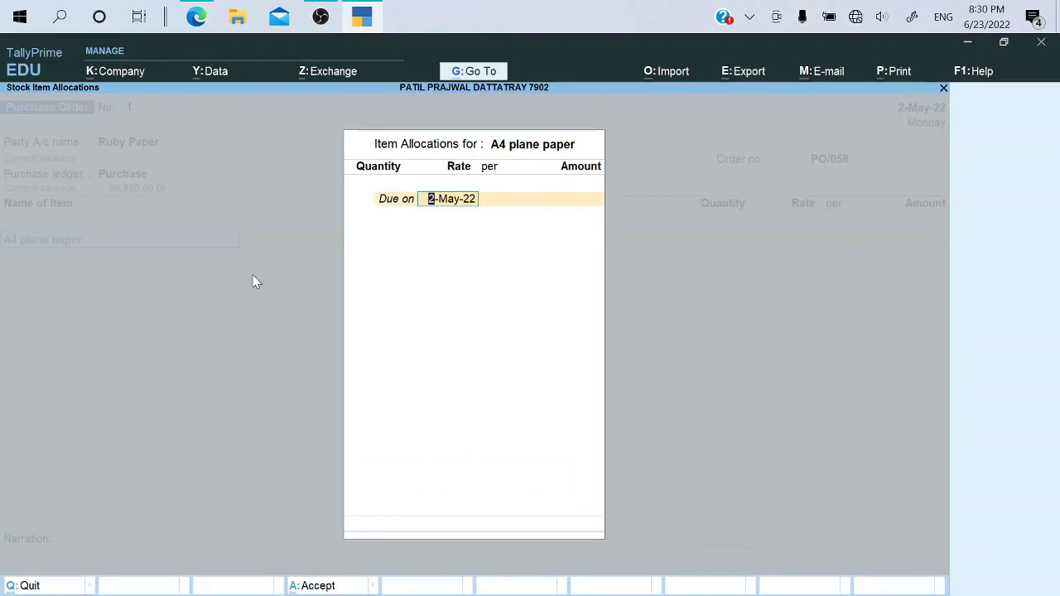
key("alt+Tab")
scroll(522, 362, "down", 10)
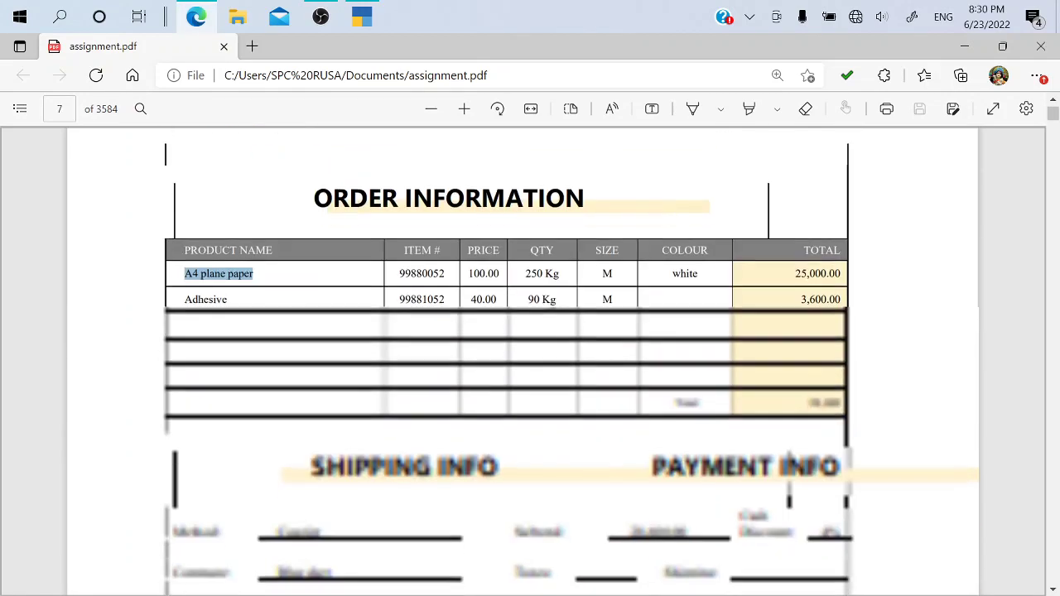
scroll(521, 362, "down", 3)
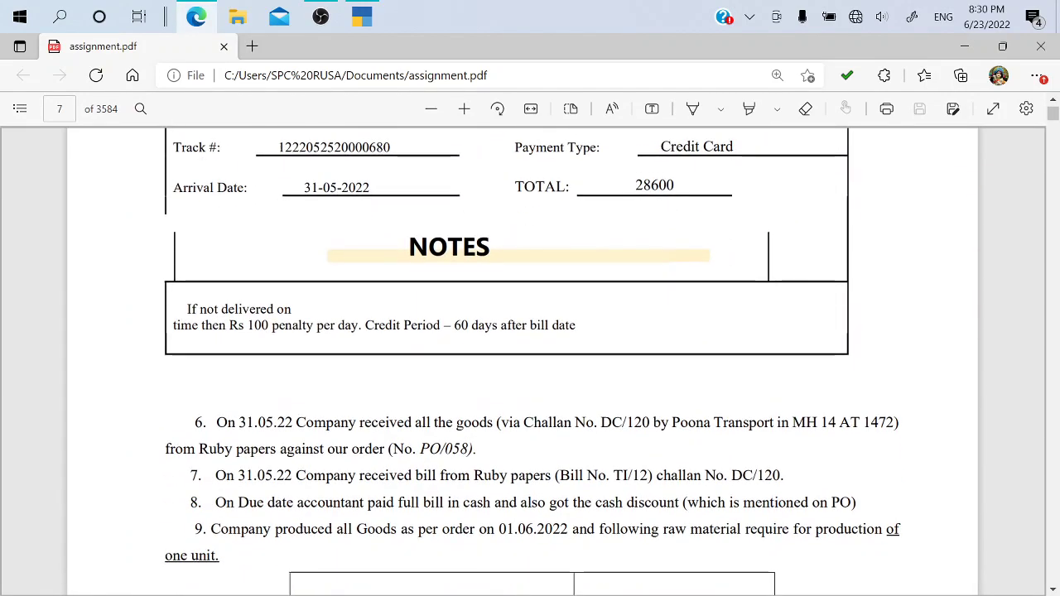
scroll(522, 362, "up", 1)
scroll(521, 362, "up", 3)
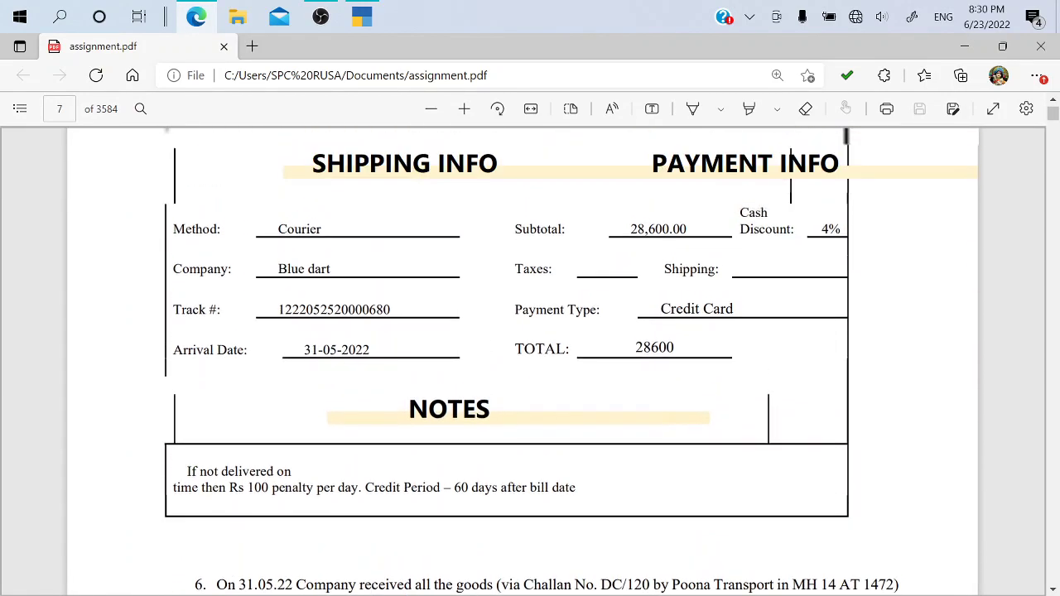
scroll(522, 362, "up", 1)
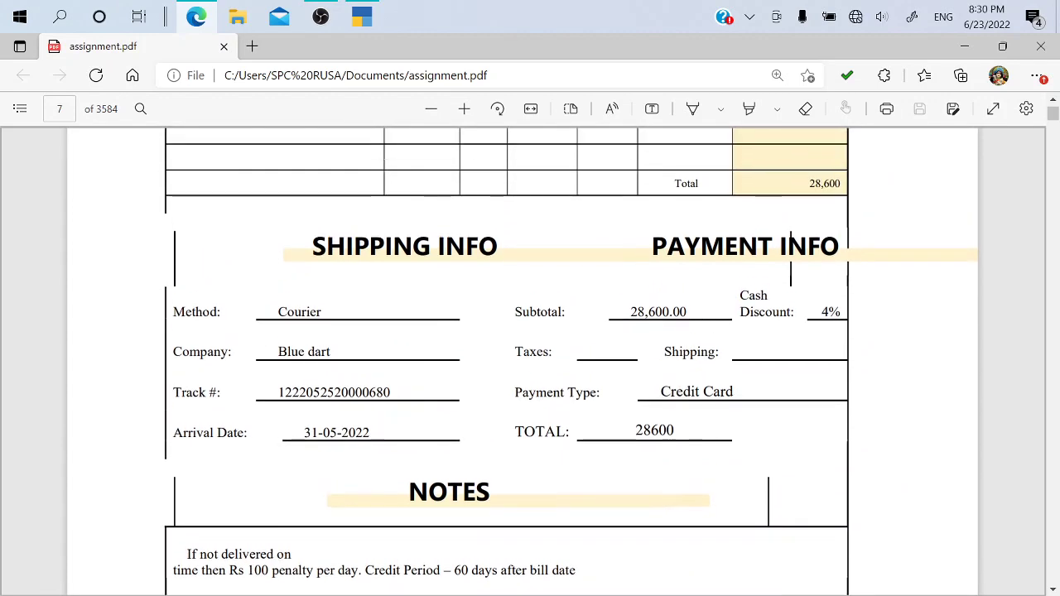
left_click_drag(303, 432, 373, 439)
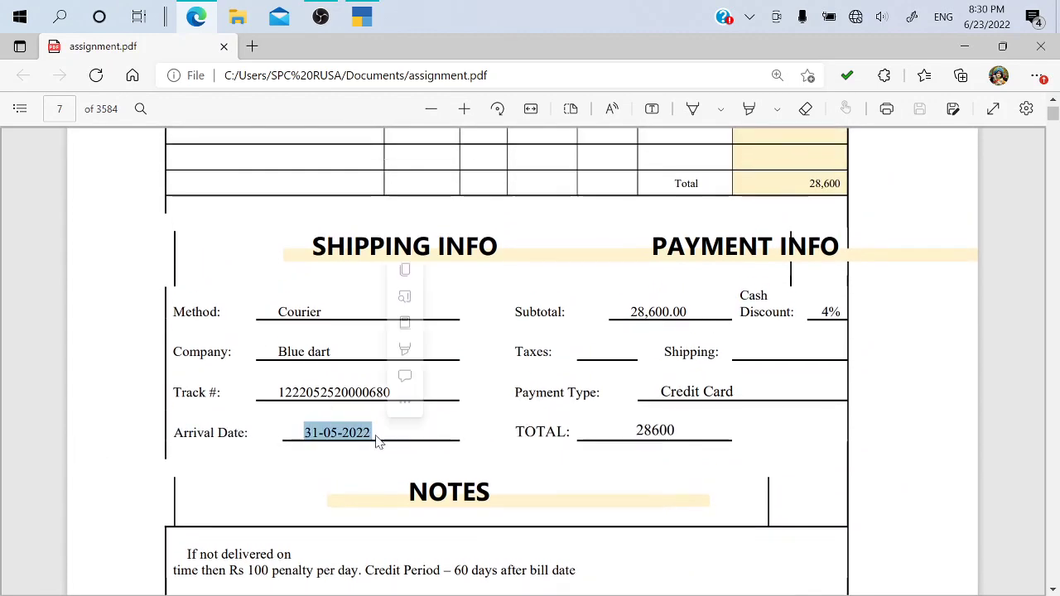
key("alt+Tab")
type("31-5")
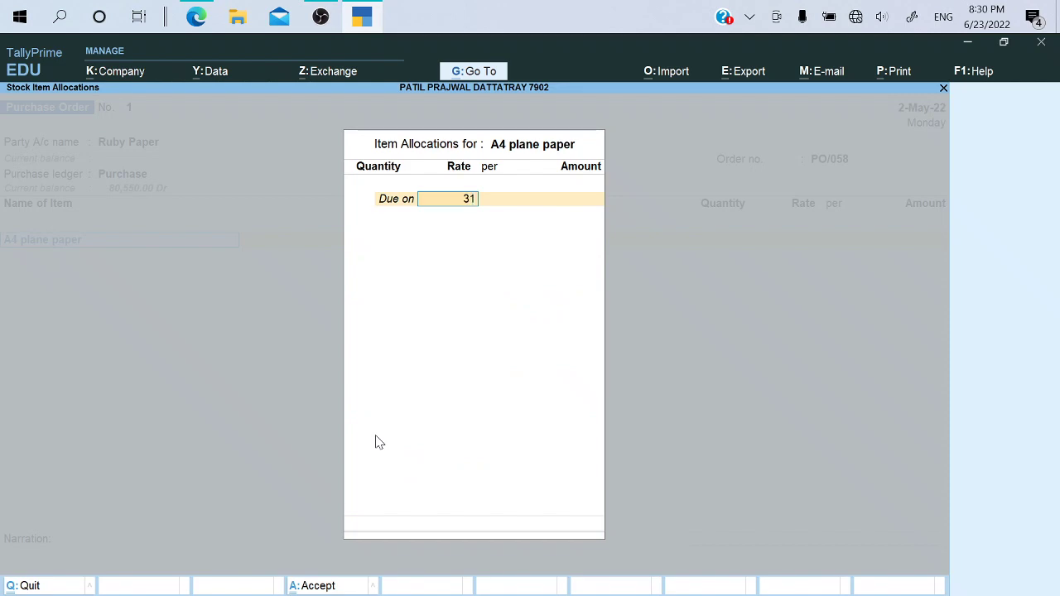
key("Return")
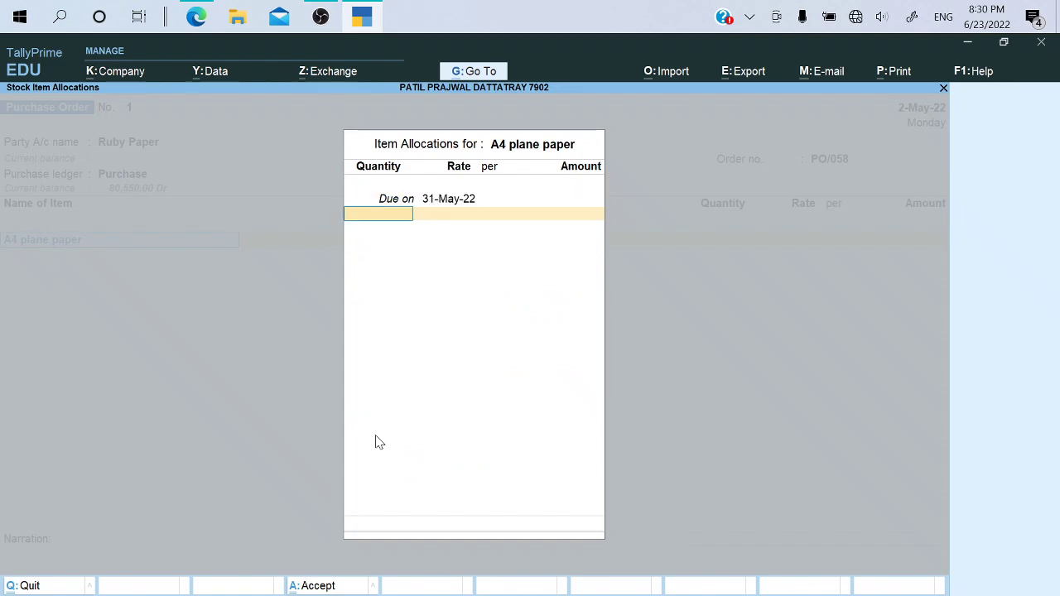
Enter 250 Kg of A4 plane paper at 100 per Kg, amounting to 25,000.00
key("alt+Tab")
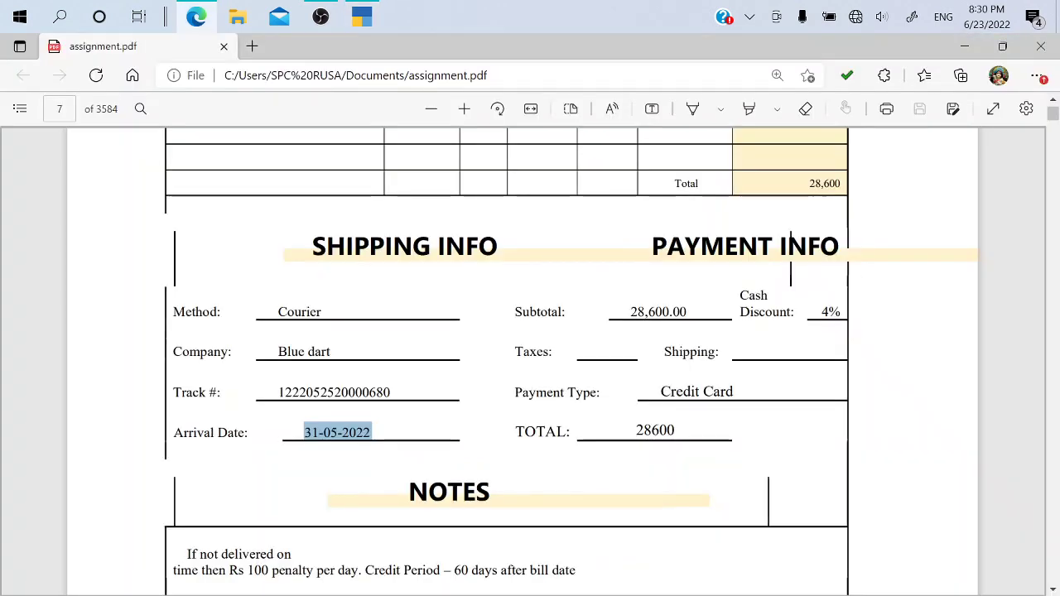
scroll(530, 362, "up", 3)
key("alt+Tab")
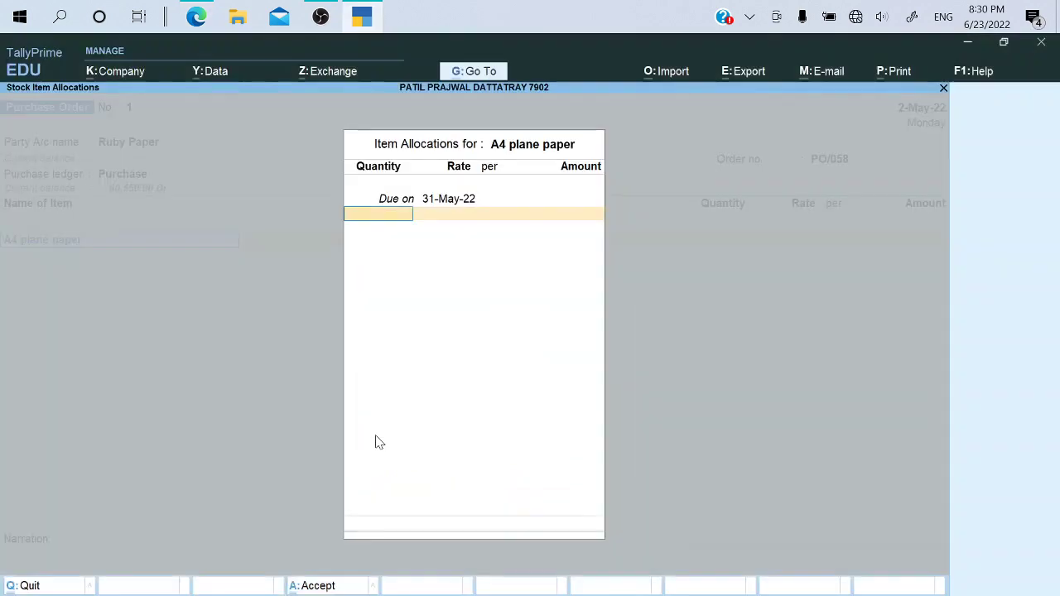
type("250")
key("Return")
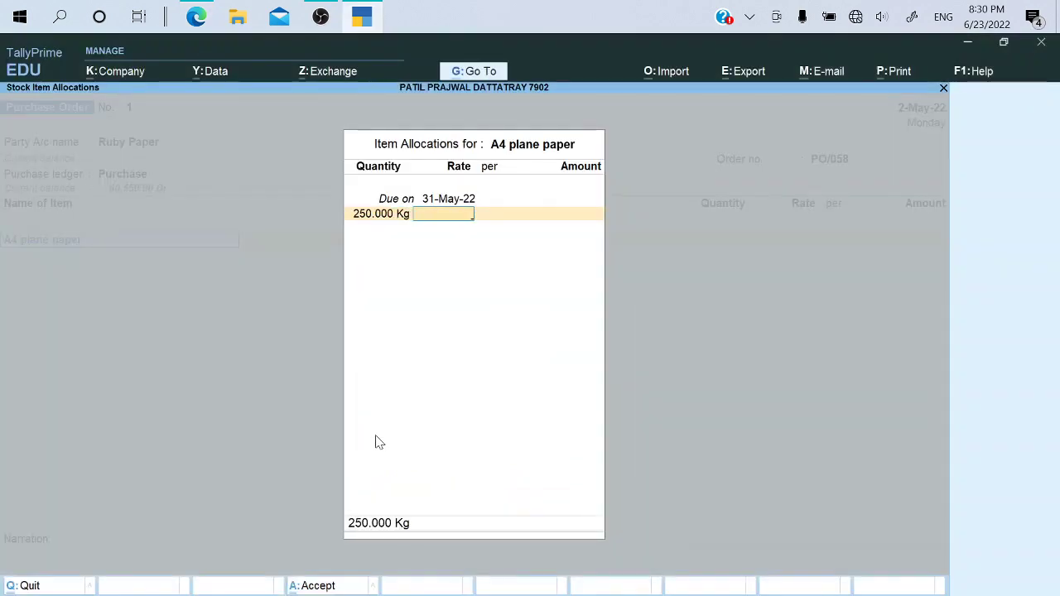
key("alt+Tab")
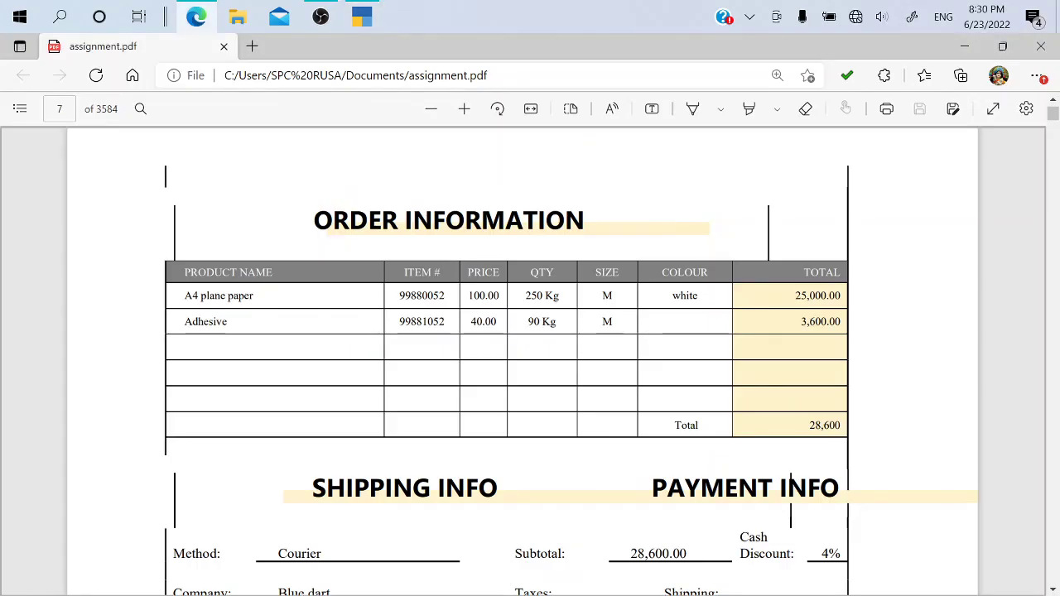
key("alt+Tab")
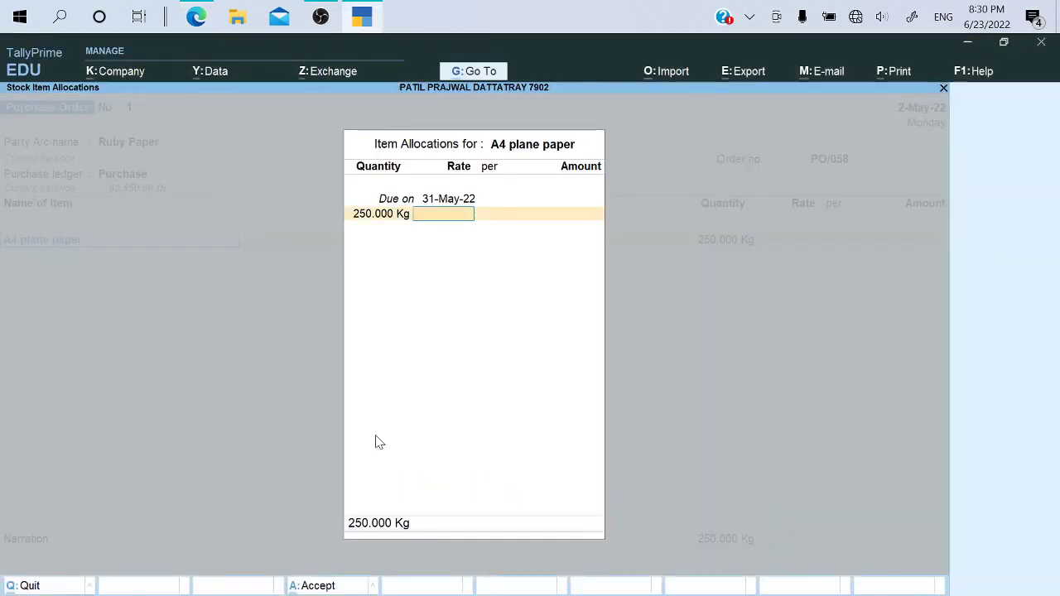
type("100")
key("Return")
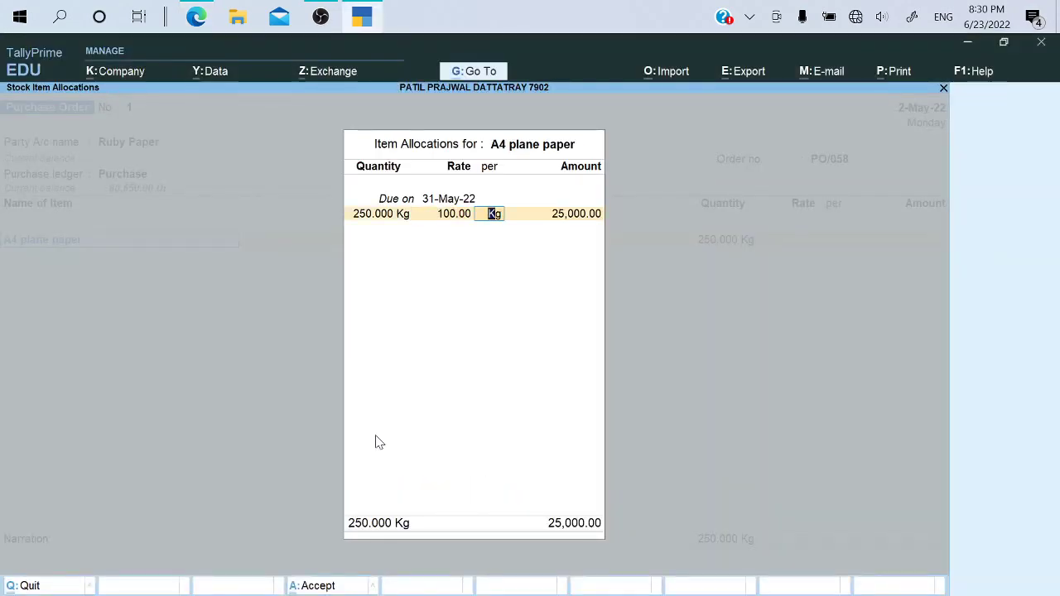
key("Return")
key("Return")
key("Return")
Add Adhesive due 31-May-22, 90 Kg at 40 per Kg
key("alt+Tab")
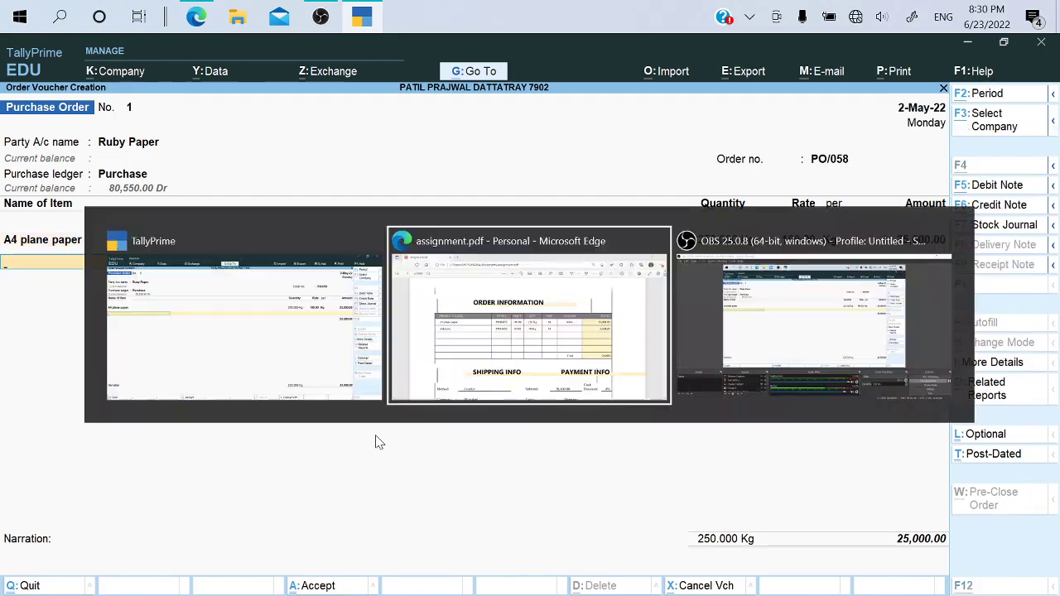
key("alt+Tab")
type("Ad")
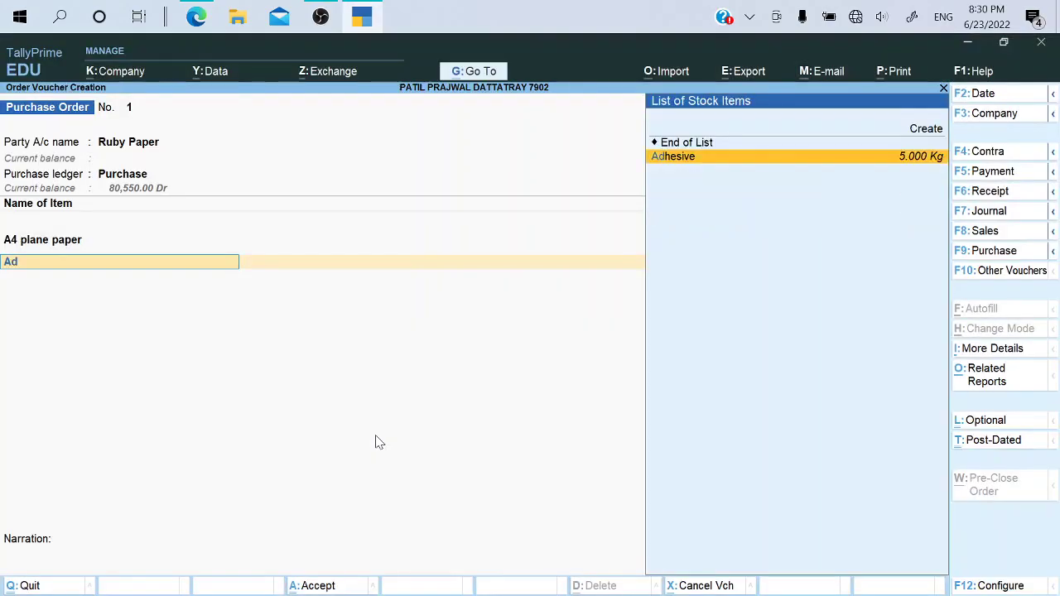
key("Return")
key("Return")
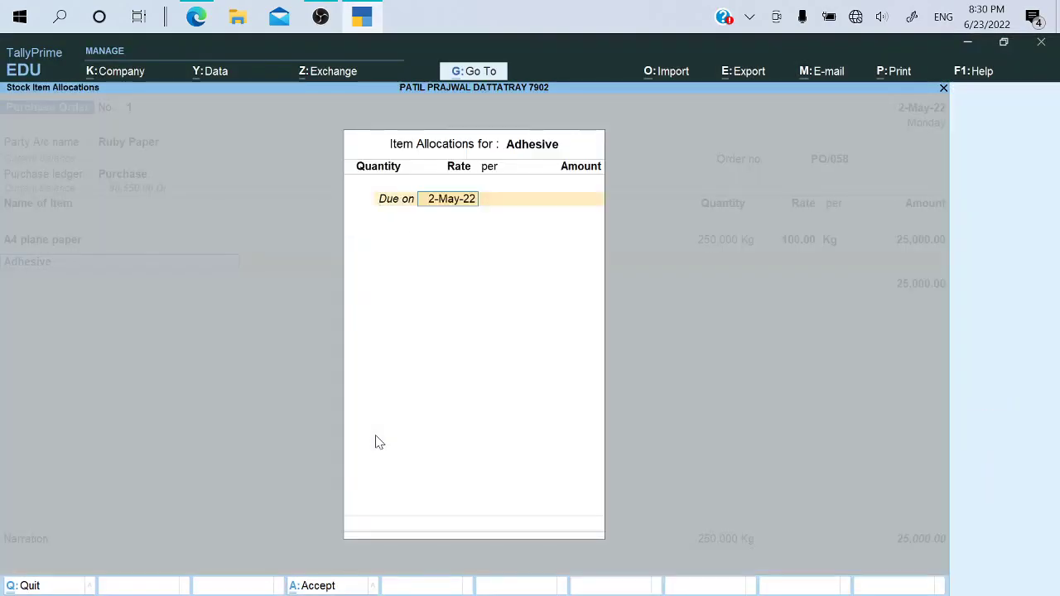
type("31.5")
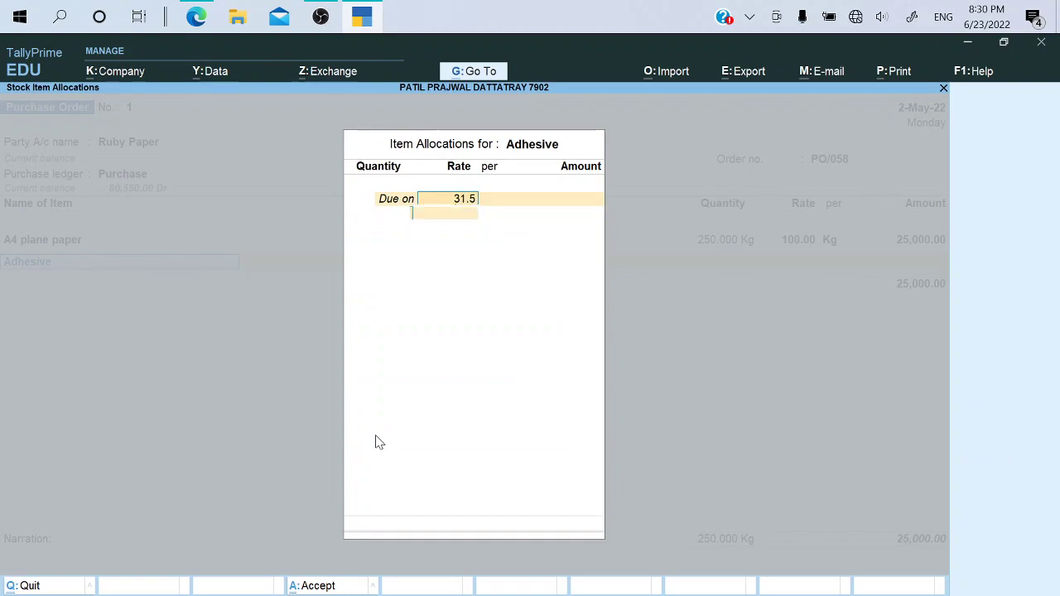
key("Return")
key("alt+Tab")
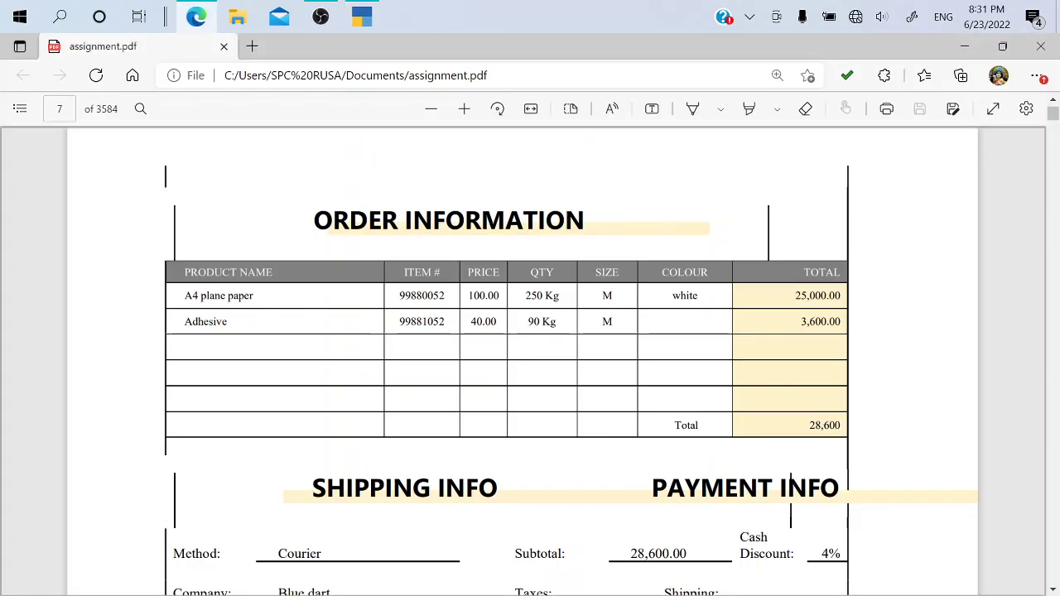
key("alt+Tab")
type("9")
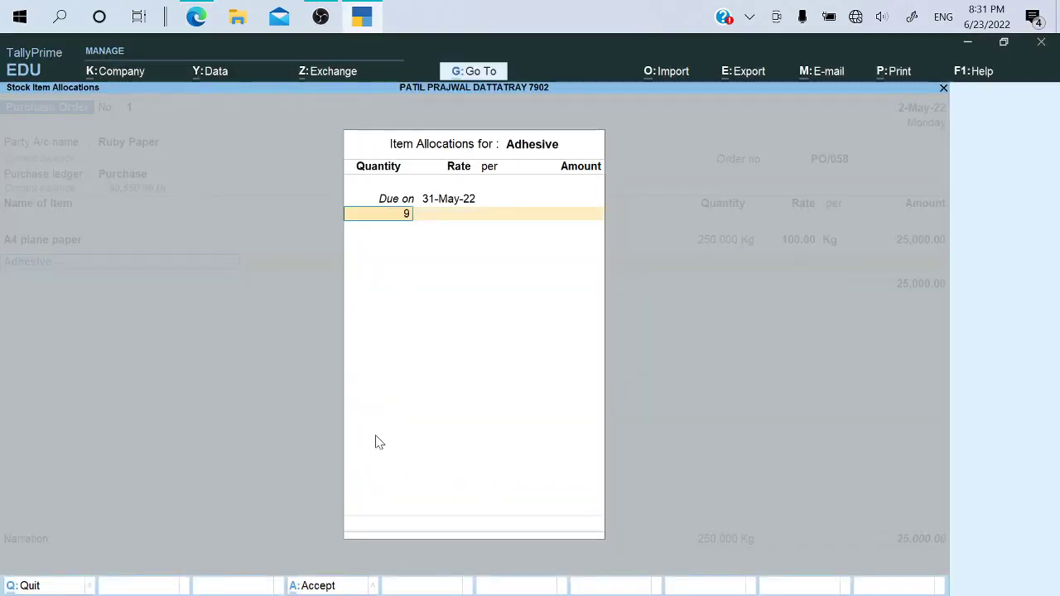
type("0")
key("Return")
type("40")
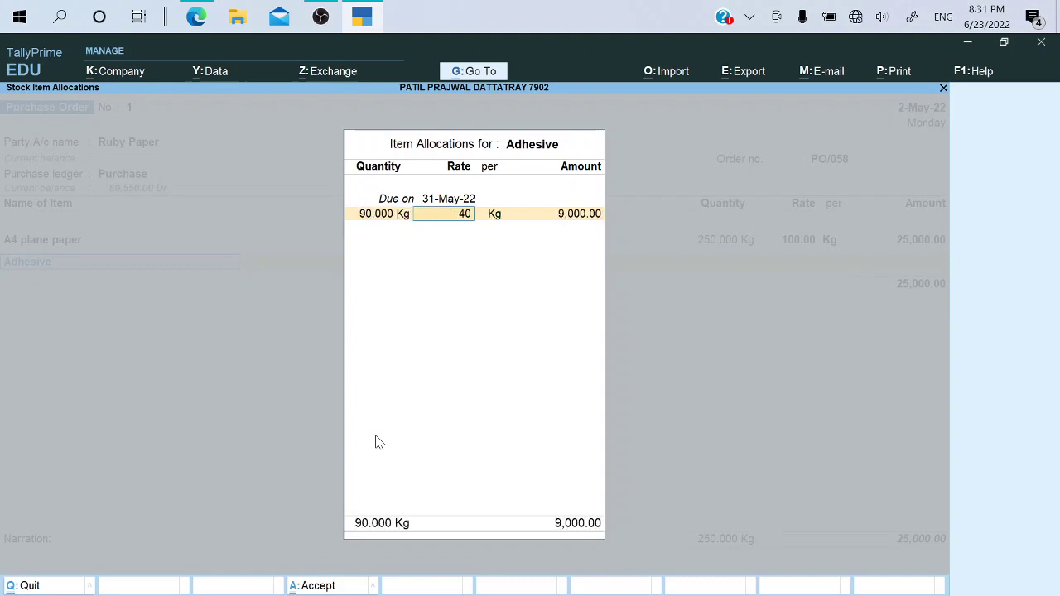
key("Return")
key("alt+Tab")
key("alt+Tab")
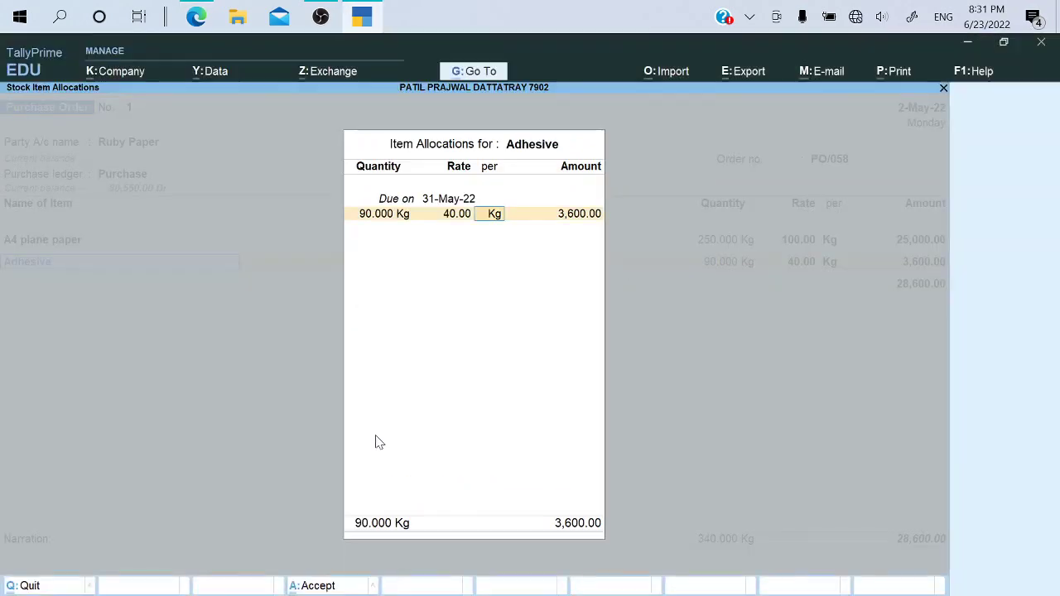
key("Return")
key("Return")
key("Return")
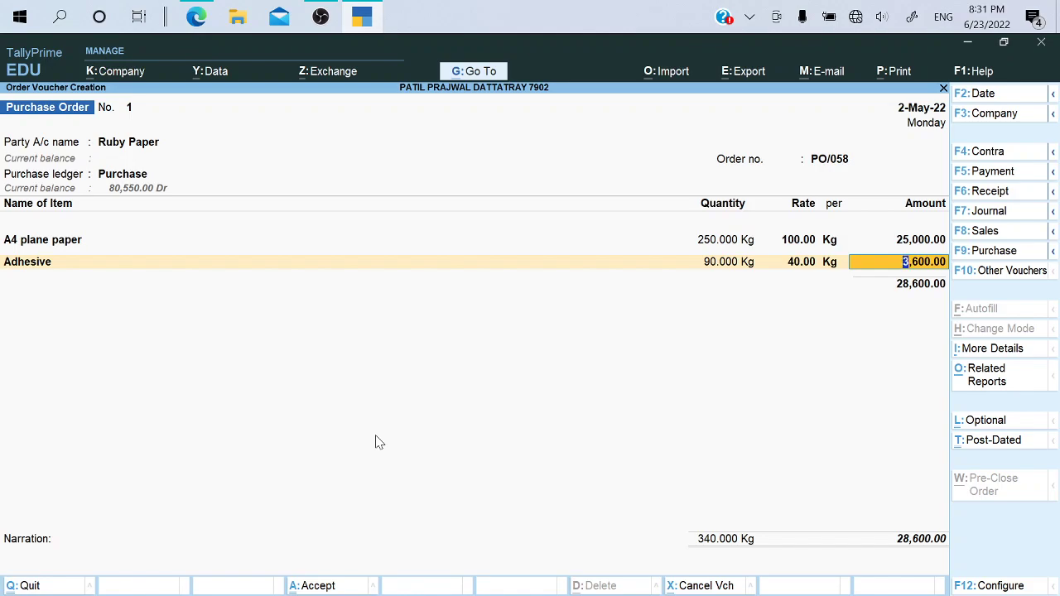
key("Return")
End the item list, verify the cash discount terms in the PDF, and save PO/058 at 28,600.00
key("alt+Tab")
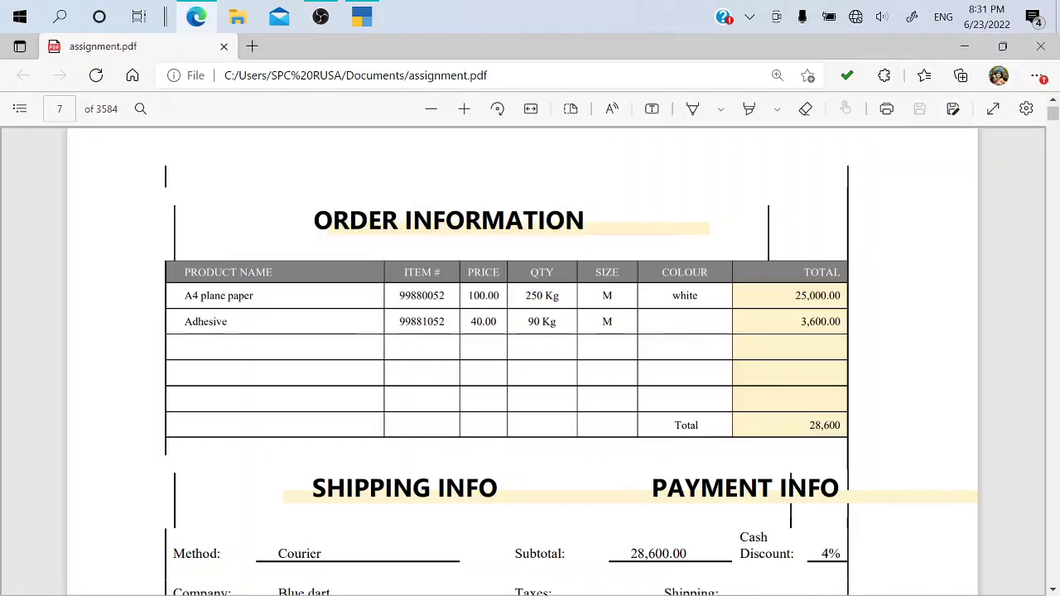
key("alt+Tab")
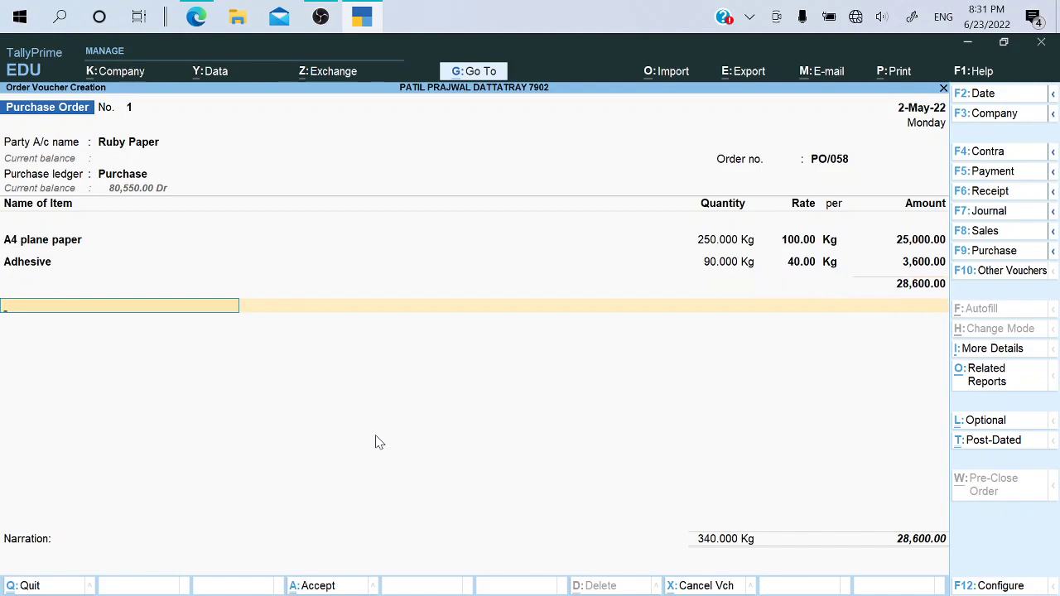
key("Return")
key("Return")
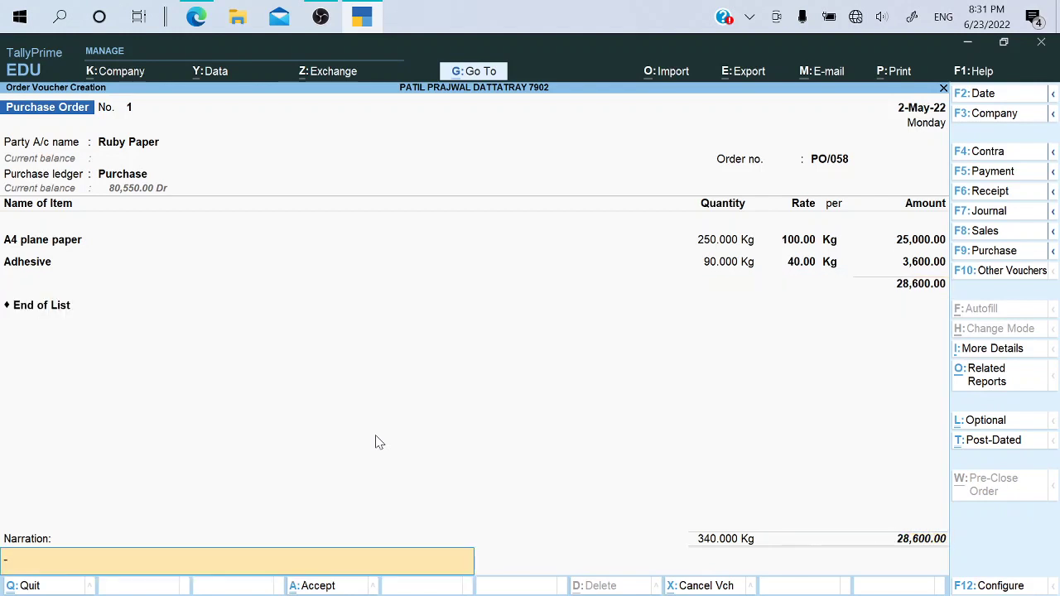
key("Return")
key("alt+Tab")
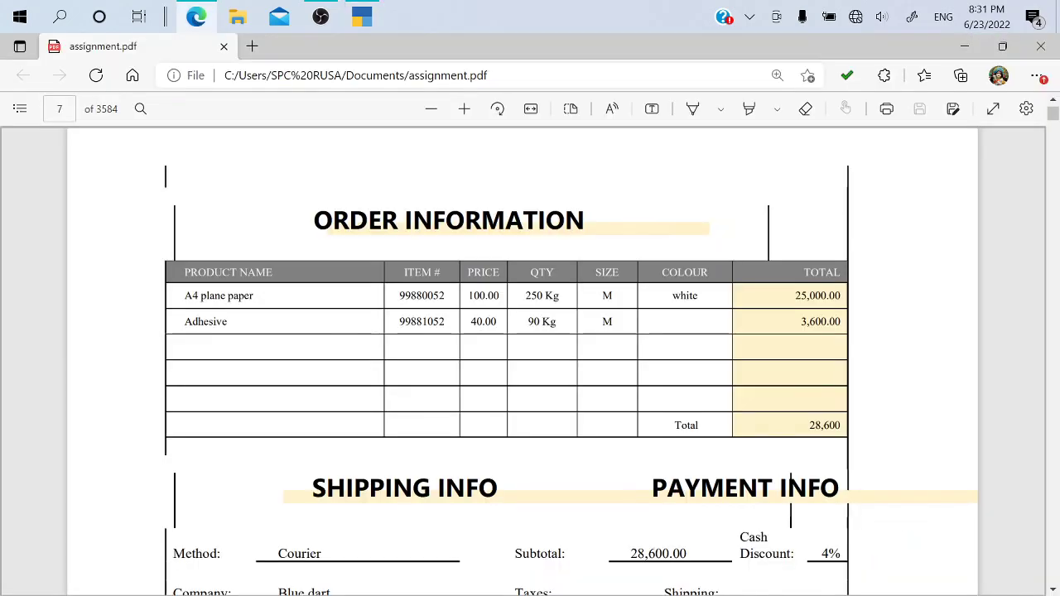
scroll(837, 347, "down", 3)
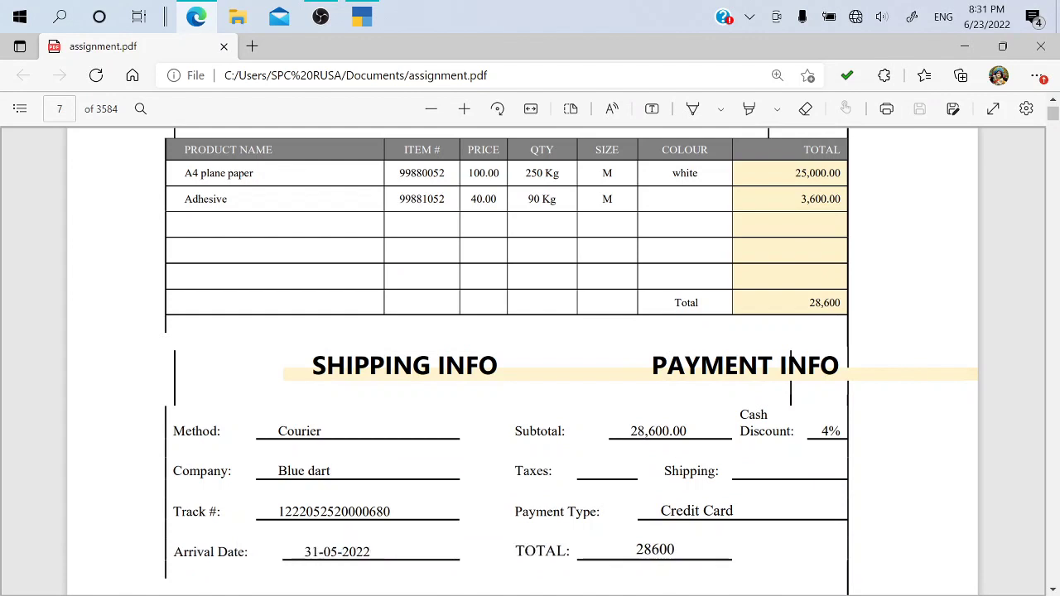
left_click_drag(740, 411, 795, 437)
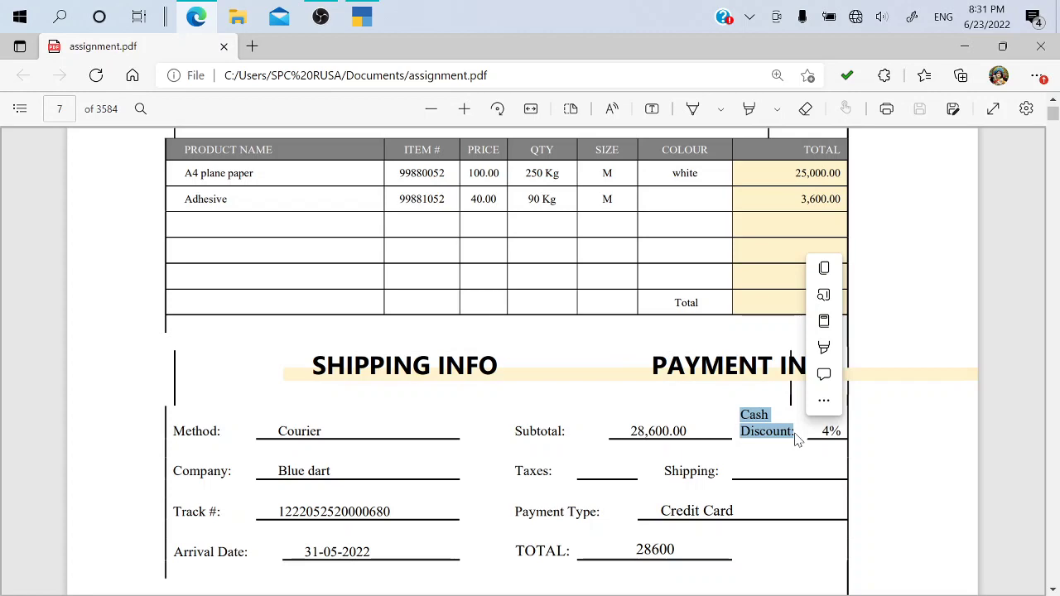
key("alt+Tab")
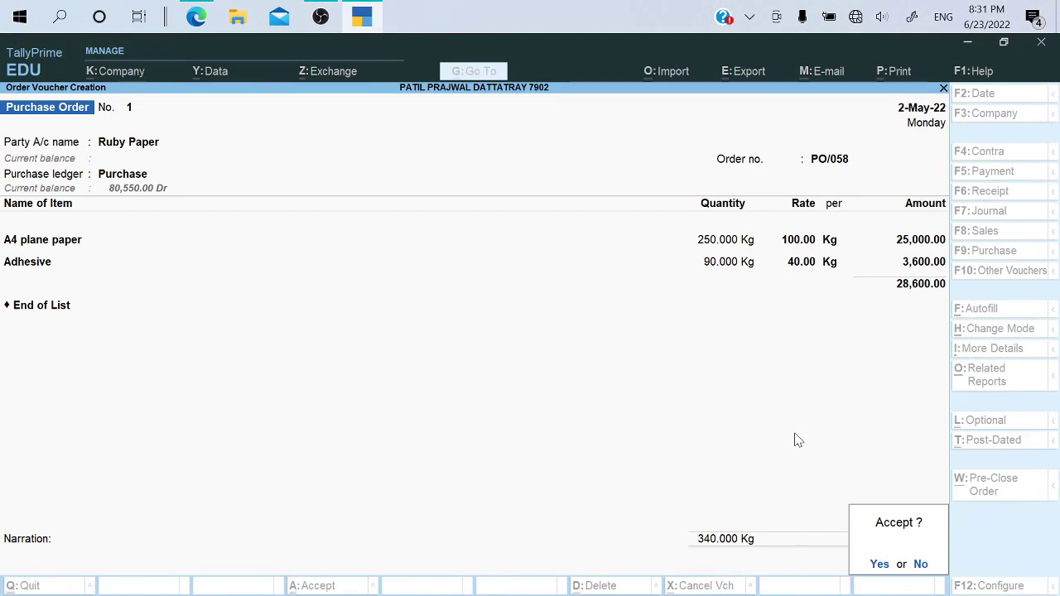
key("Return")
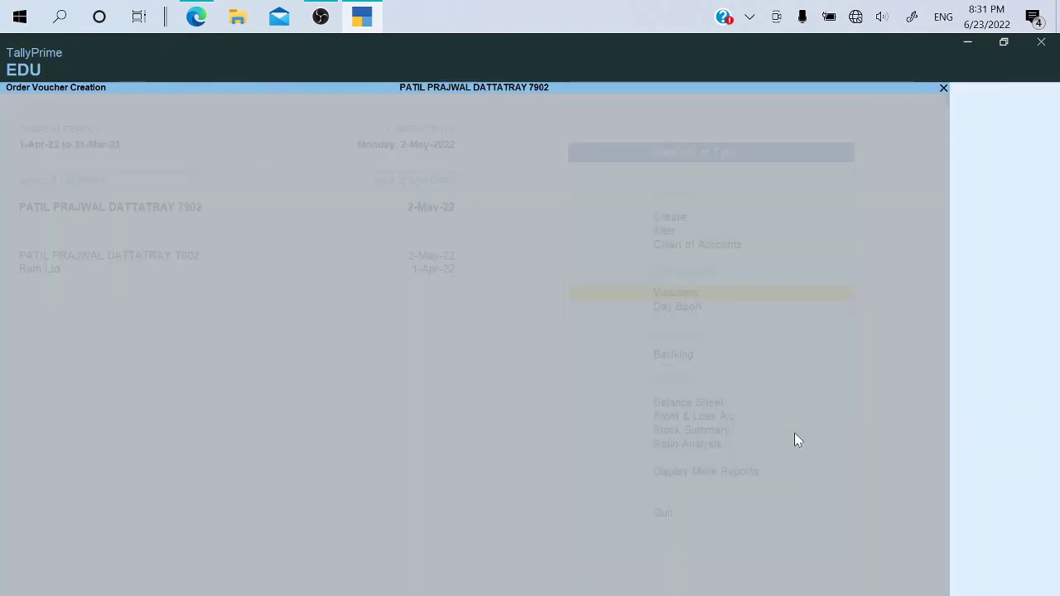
key("alt+Tab")
Review assignment items 6–10 and set the new voucher's date to 31-May-22
scroll(530, 362, "down", 6)
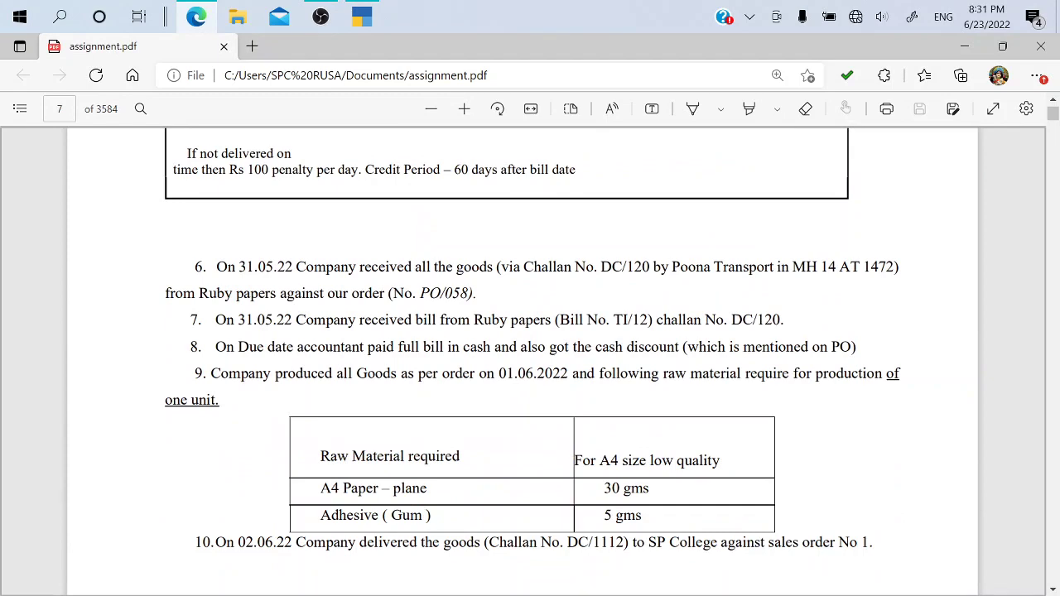
key("alt+Tab")
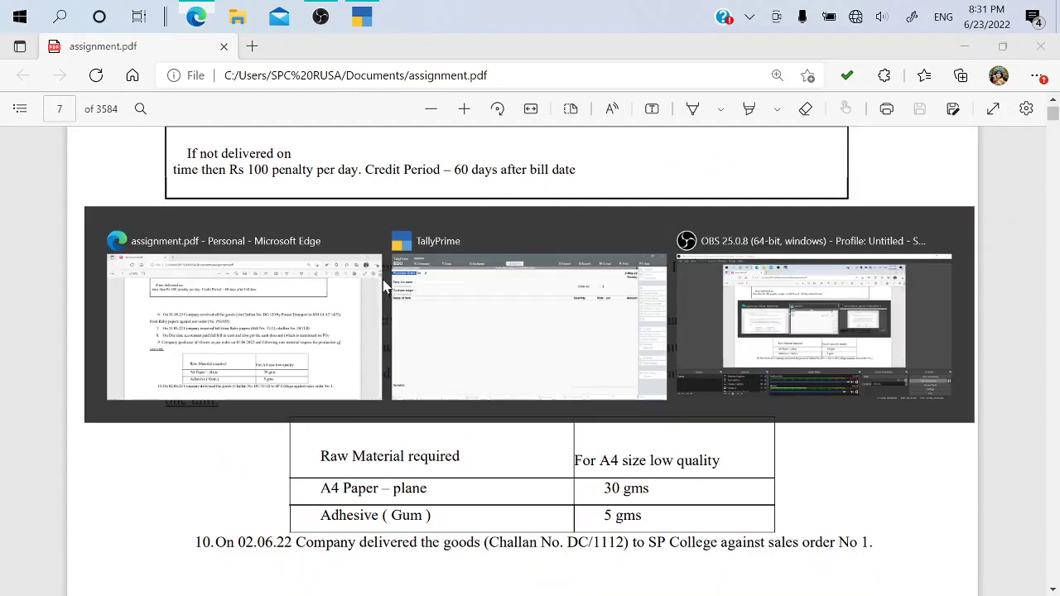
key("F2")
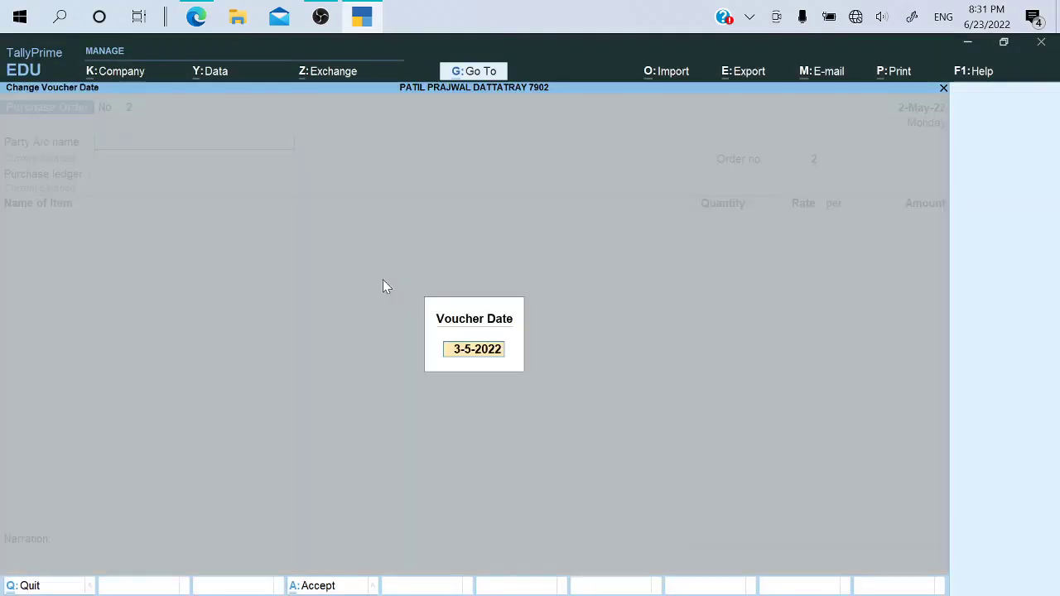
type("31.")
key("Return")
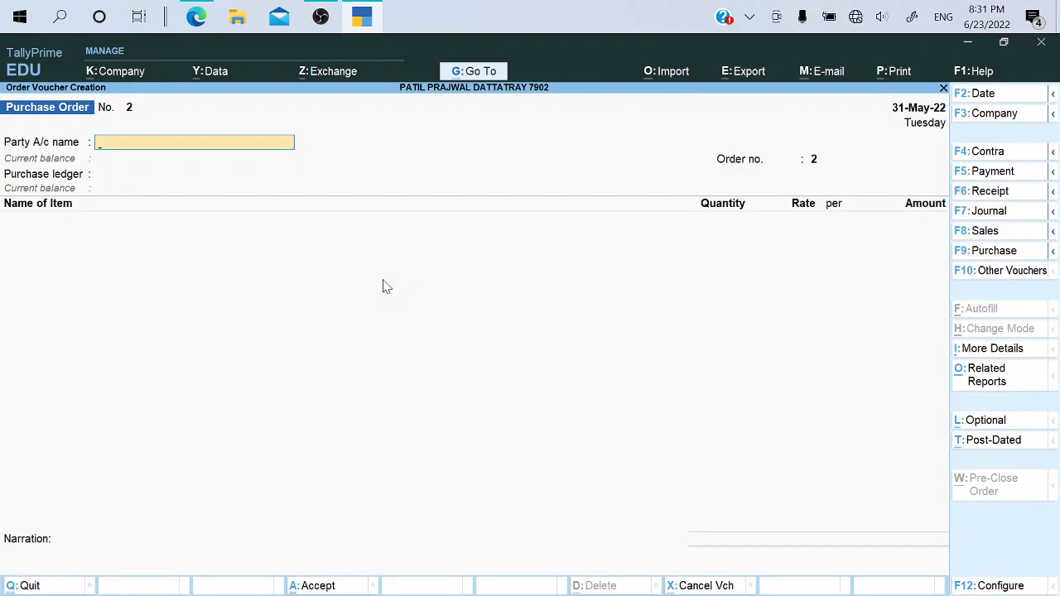
key("alt+Tab")
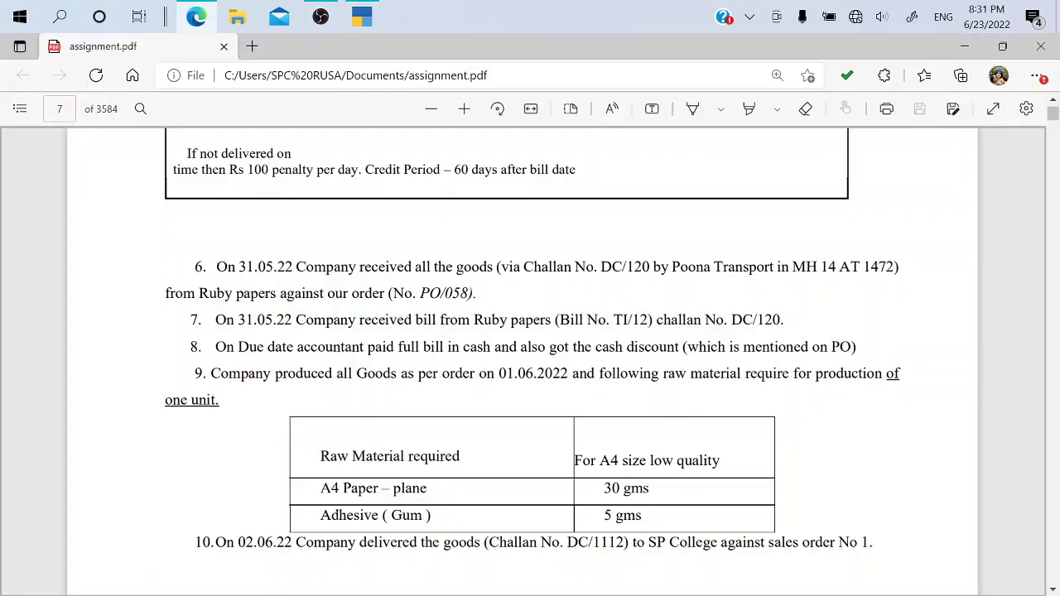
key("alt+Tab")
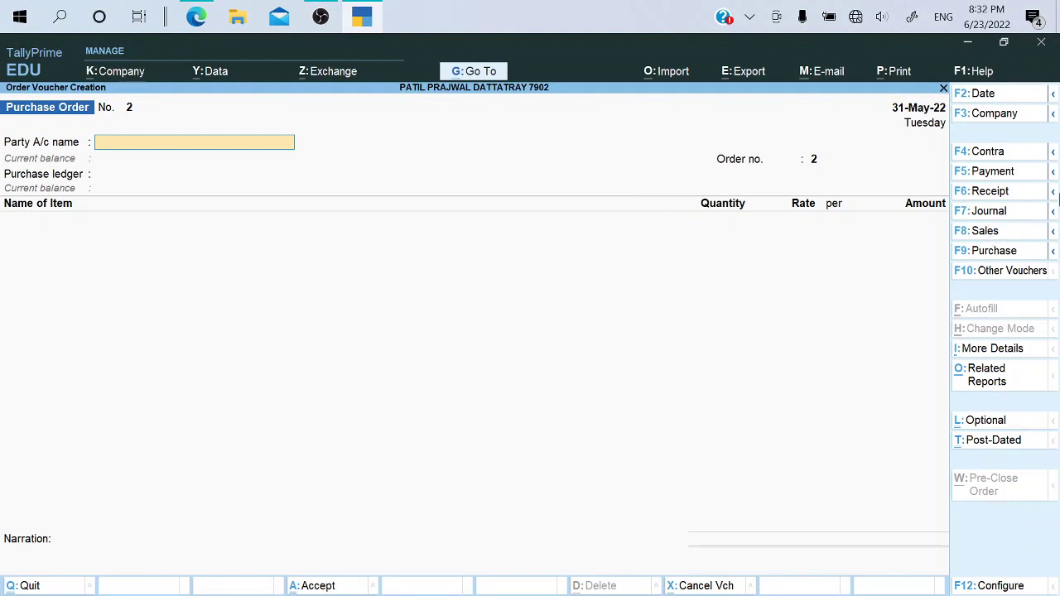
left_click(1055, 257)
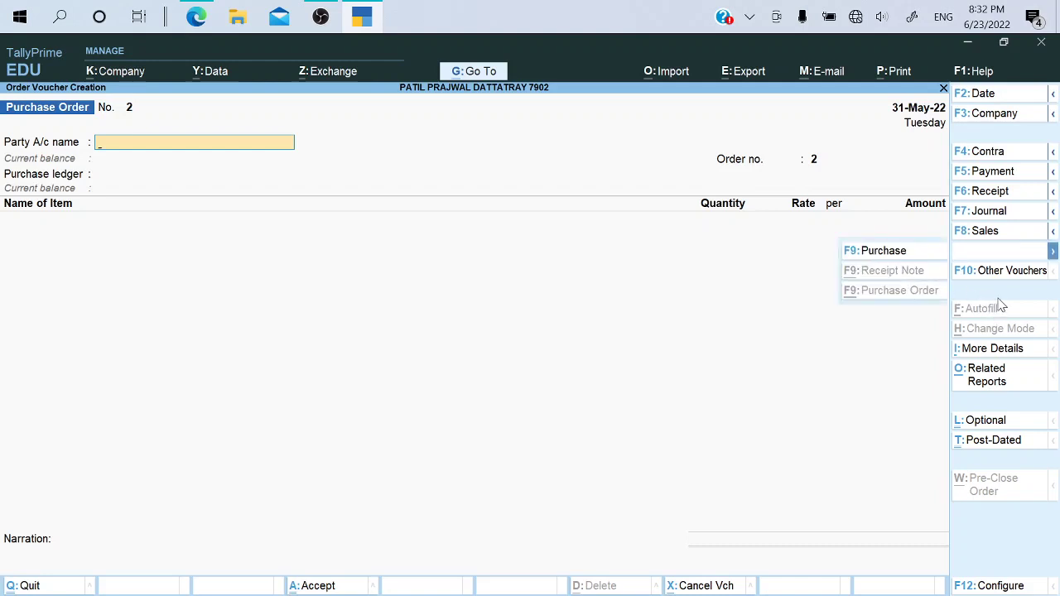
Switch to the Receipt Note voucher type, activating it with Yes
left_click(1017, 275)
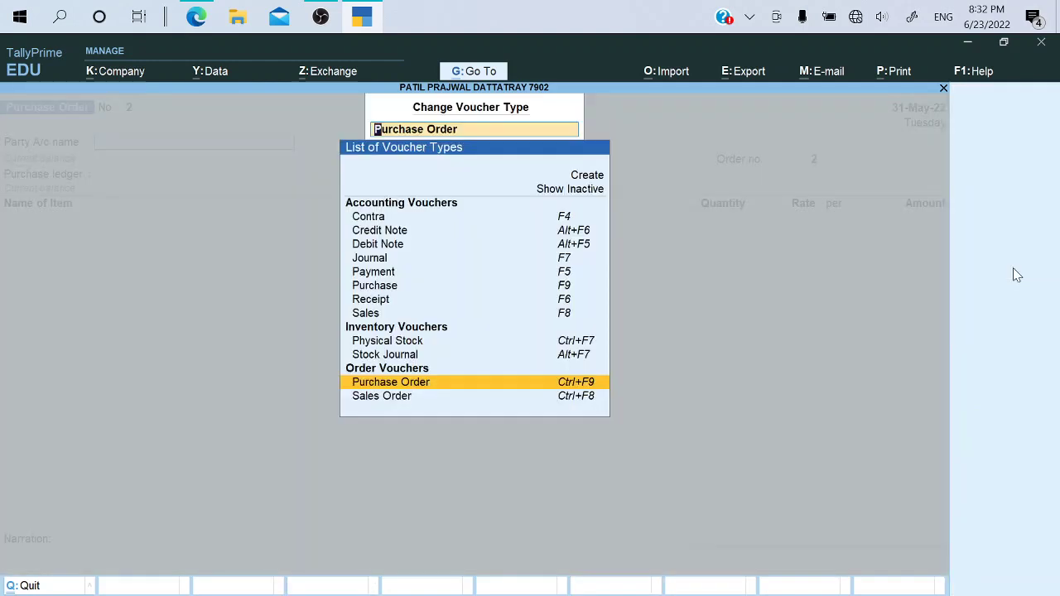
key("Up")
key("Up")
key("Up")
key("Up")
key("Up")
key("Up")
key("Up")
key("Up")
key("Up")
key("Up")
key("Up")
key("Return")
key("Down")
key("Down")
key("Down")
key("Down")
key("Down")
key("Down")
key("Down")
key("Down")
key("Down")
key("Down")
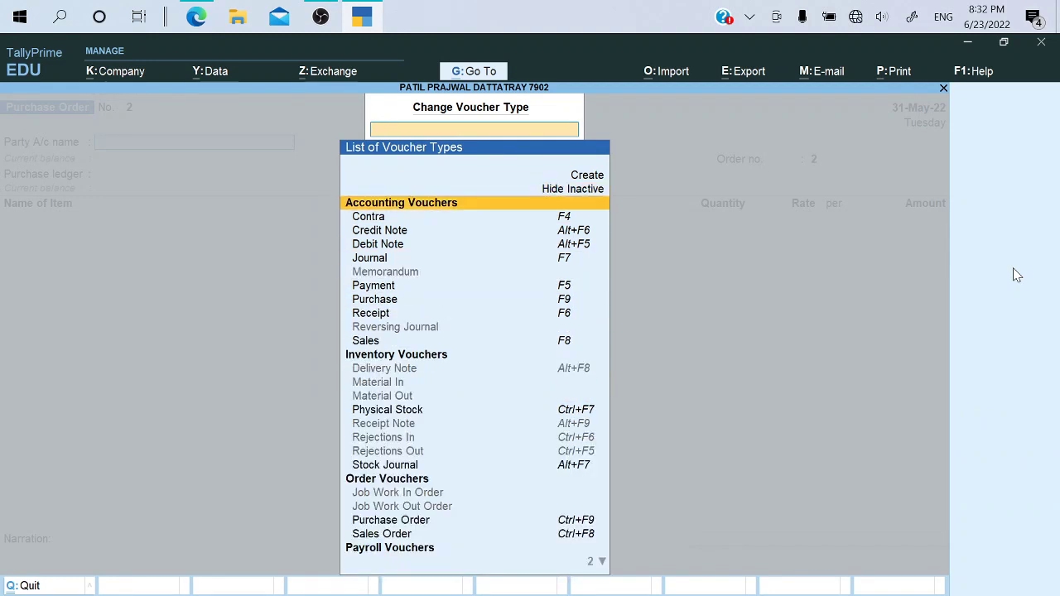
key("Down")
key("Down")
key("Down")
key("Down")
key("Down")
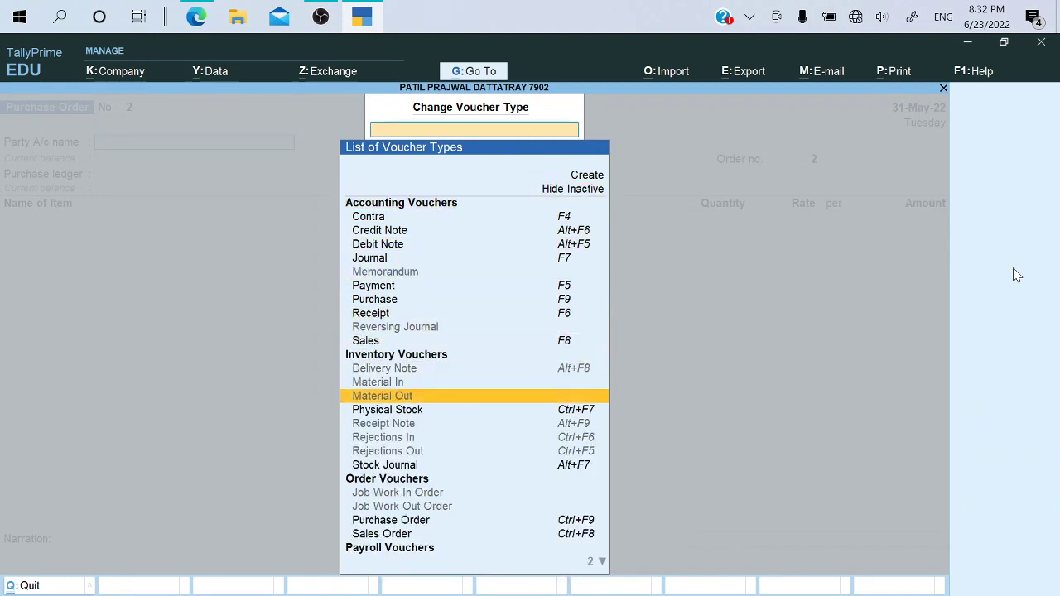
key("Return")
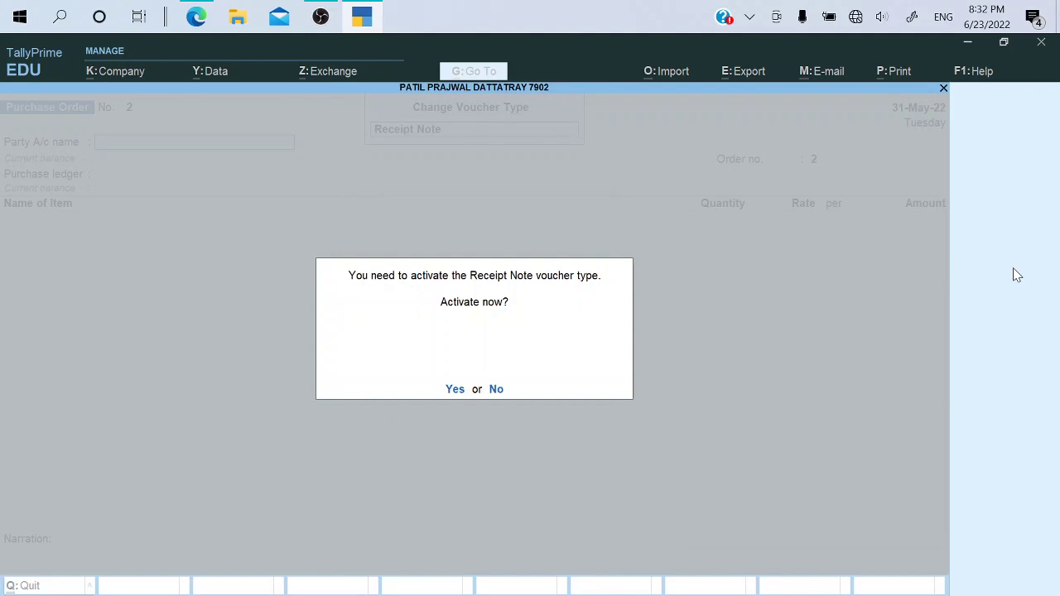
key("y")
Copy challan number DC/120 from the assignment PDF
key("alt+Tab")
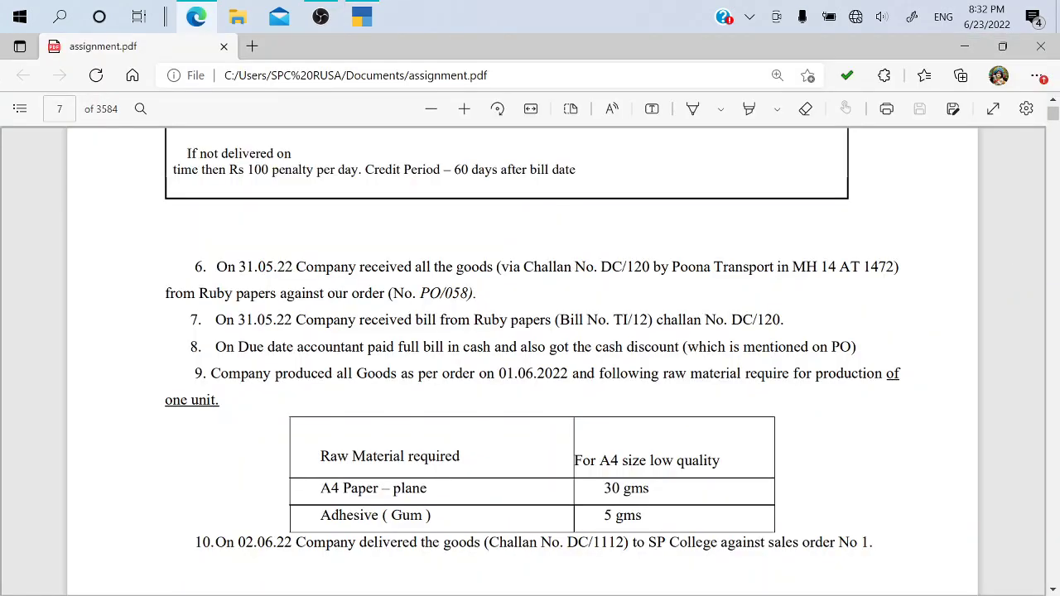
left_click_drag(600, 267, 649, 273)
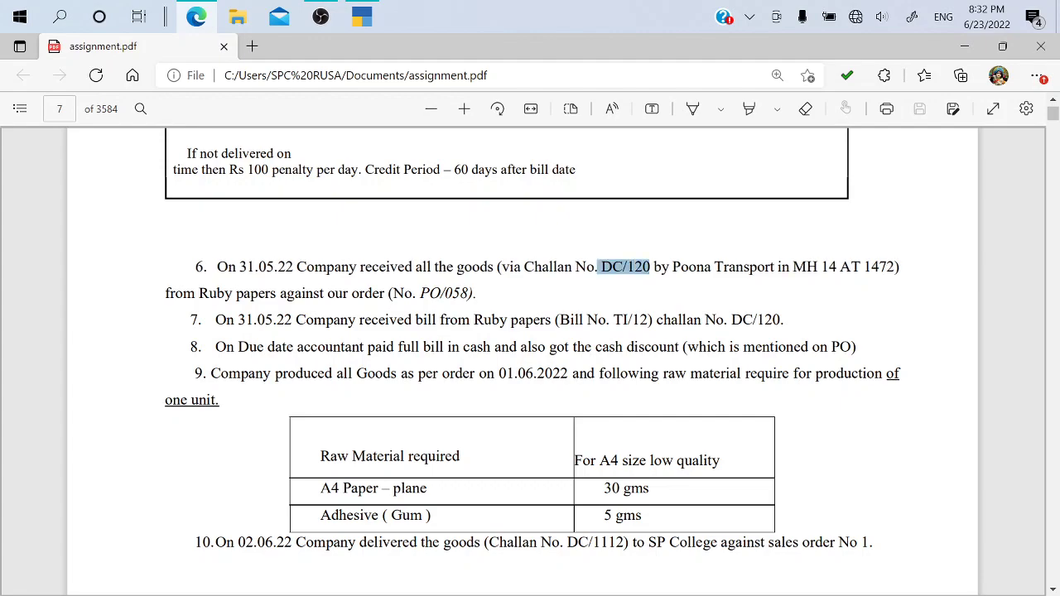
key("ctrl+c")
key("alt+Tab")
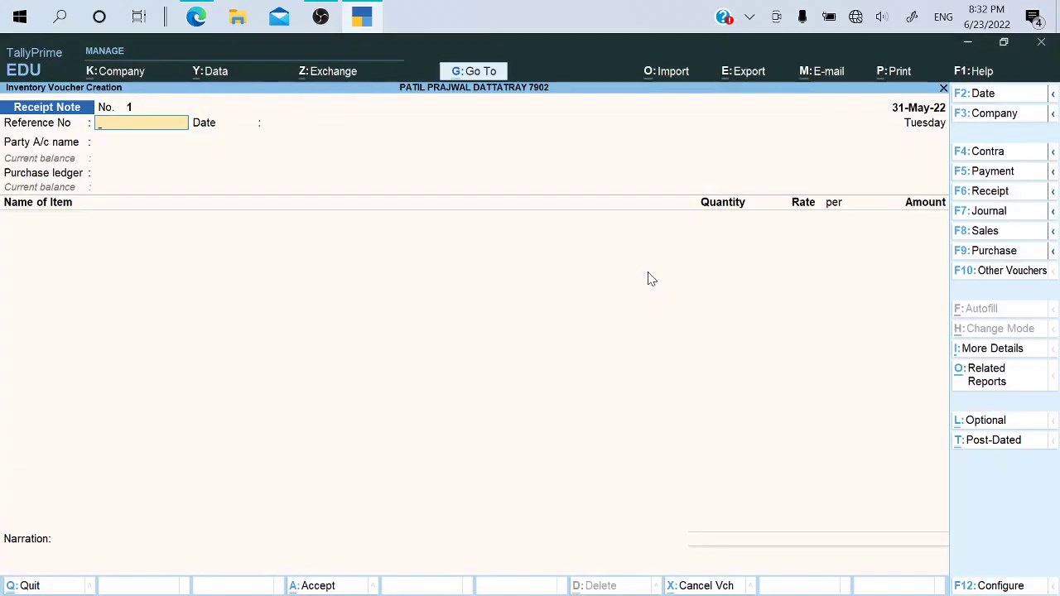
Fill in reference DC/120, date 31-May-22, party Ruby Paper and order PO/058
key("ctrl+alt+v")
key("Return")
key("alt+Tab")
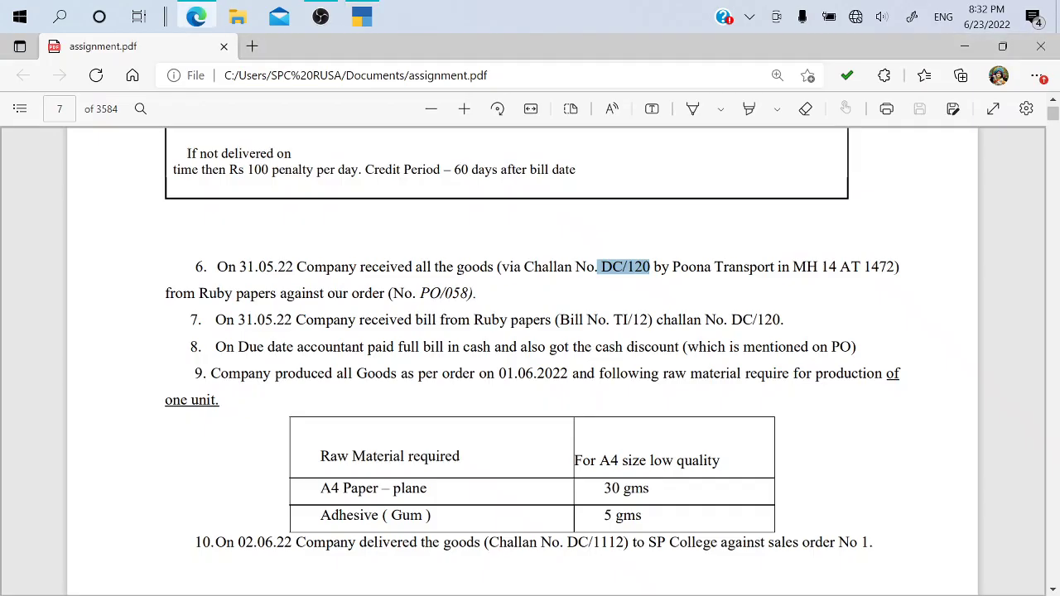
key("alt+Tab")
key("Return")
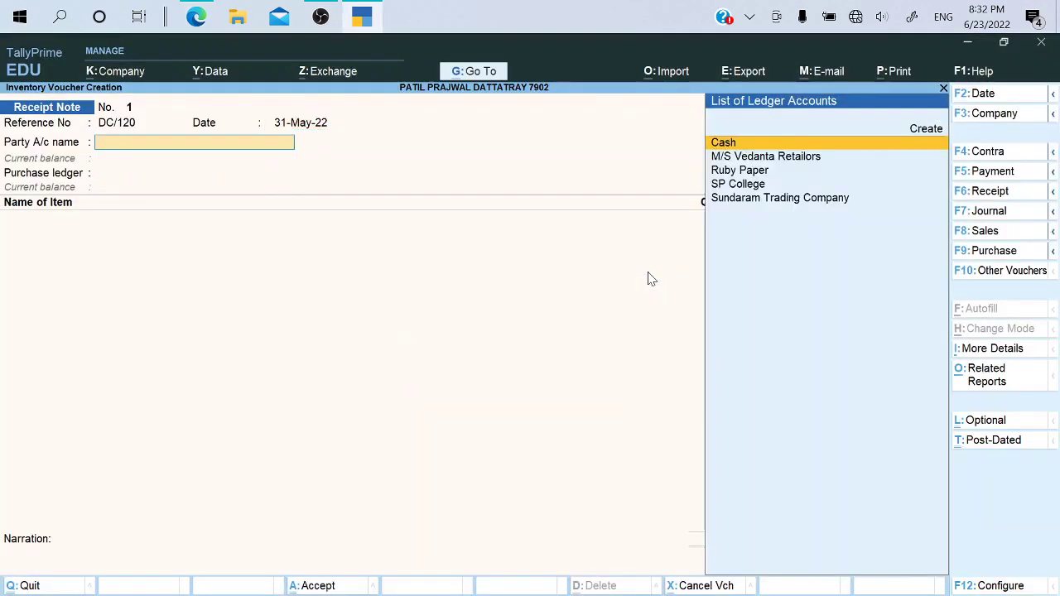
key("Down")
key("Down")
key("Return")
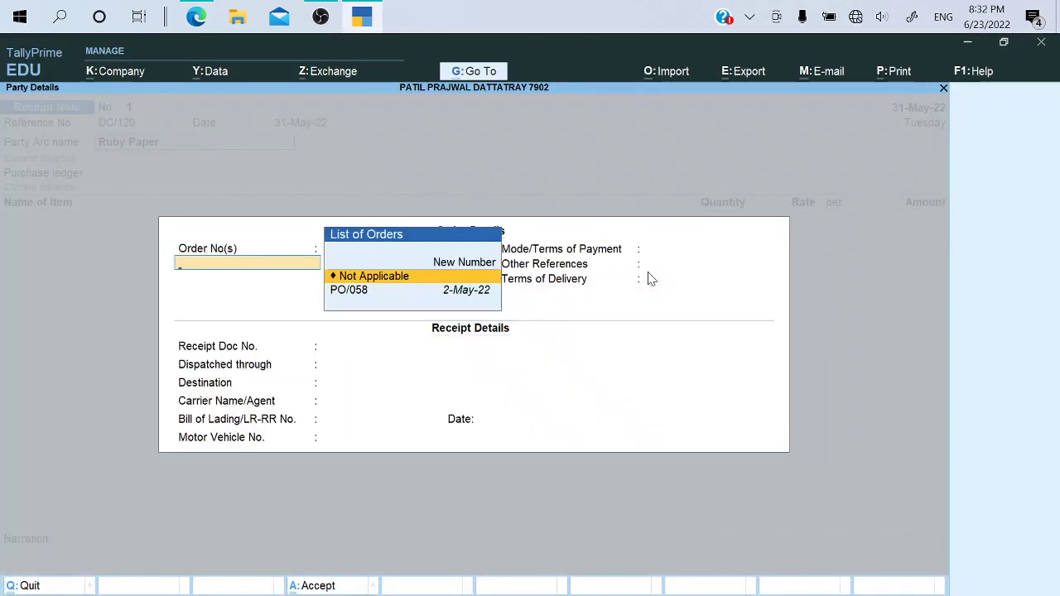
key("Down")
key("Return")
key("Return")
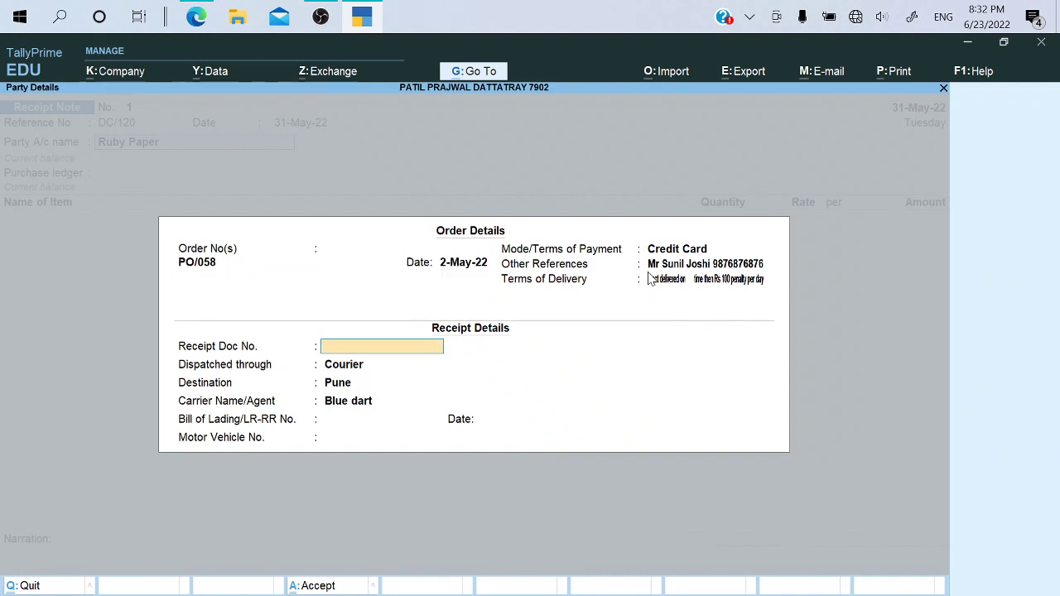
key("Return")
key("Return")
key("Return")
key("Return")
key("Return")
key("Return")
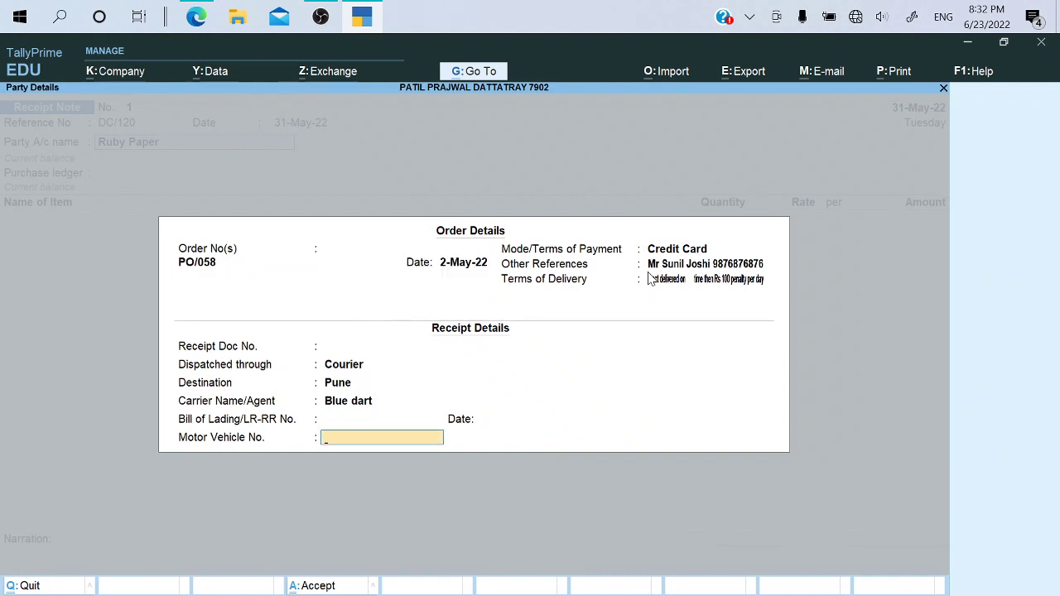
key("Return")
key("Return")
key("Return")
key("Return")
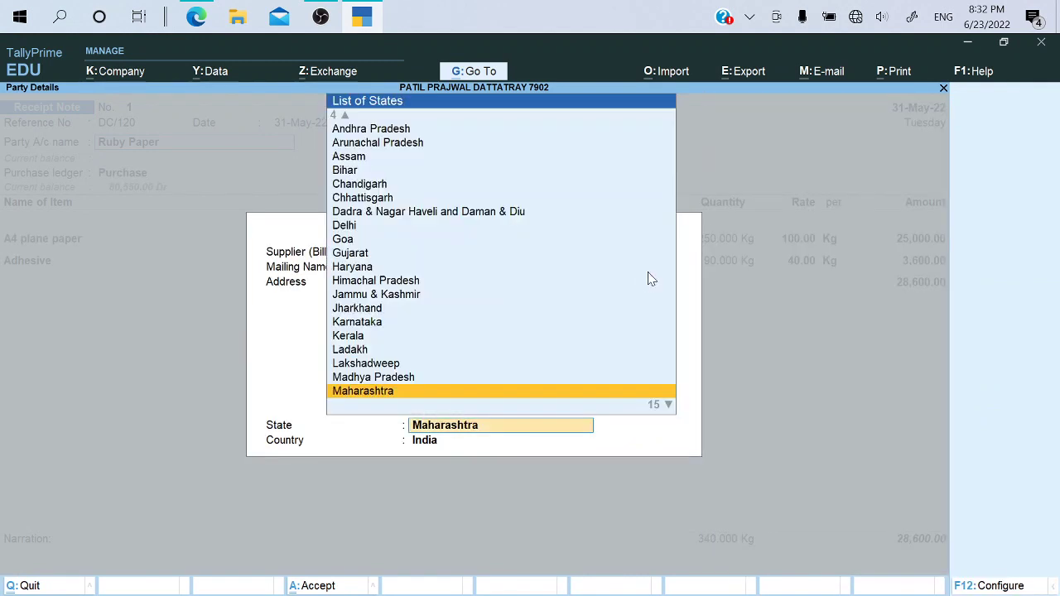
key("Return")
key("Return")
Allocate A4 plane paper and Adhesive to tracking DC/120 and save Receipt Note 1
key("Return")
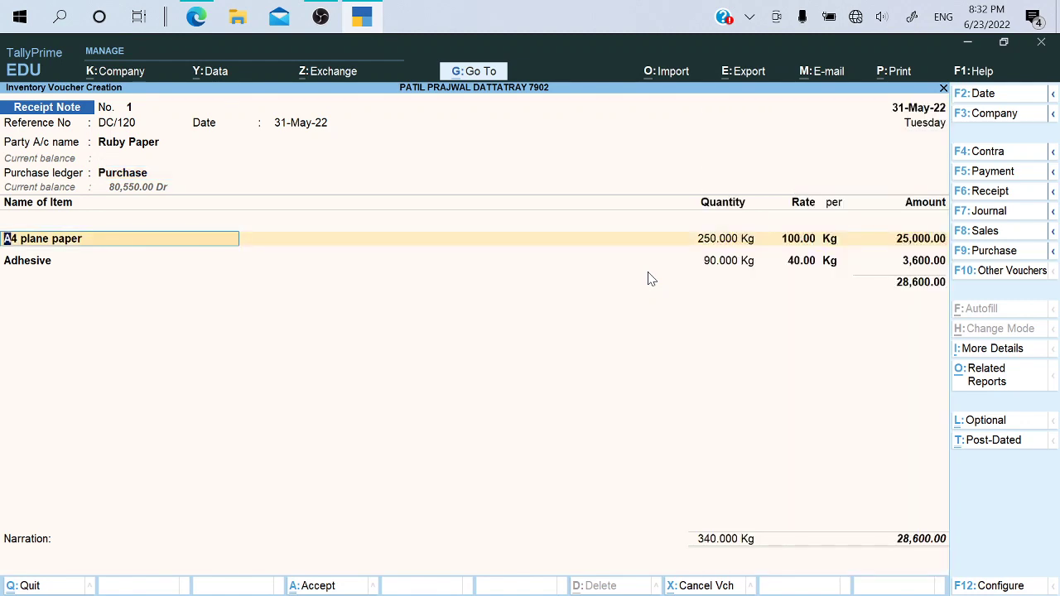
key("Return")
key("Return")
key("Return")
key("Return")
key("Return")
key("Return")
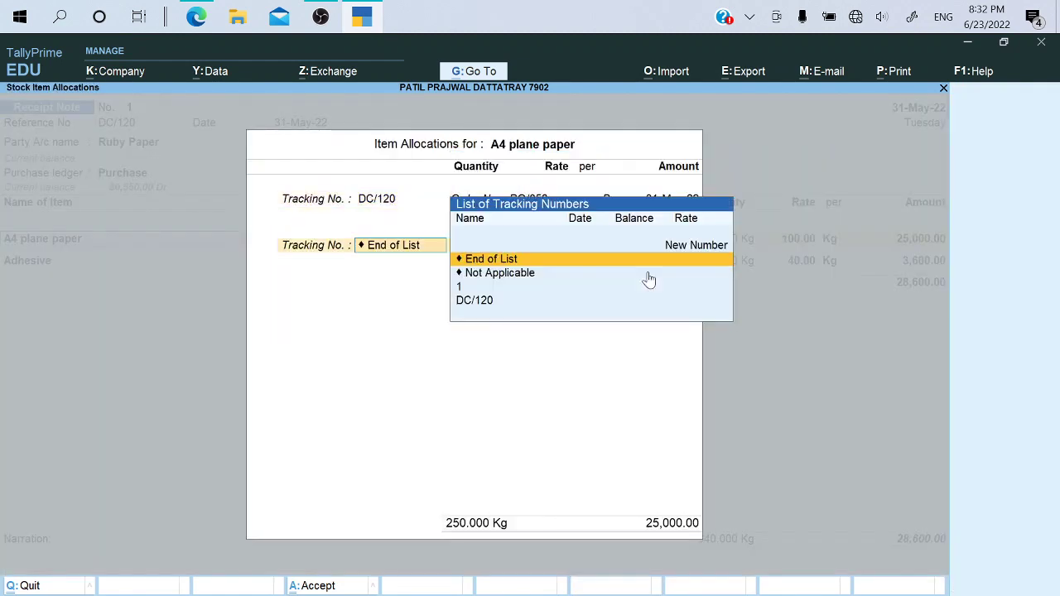
key("Return")
key("alt+Tab")
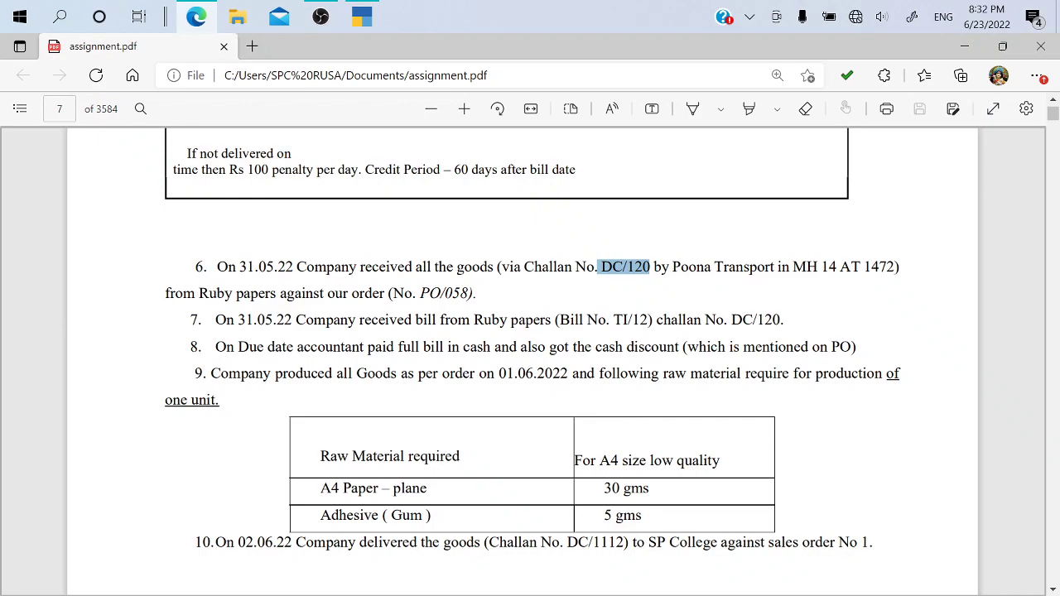
left_click(461, 275)
key("alt+Tab")
key("Return")
key("Return")
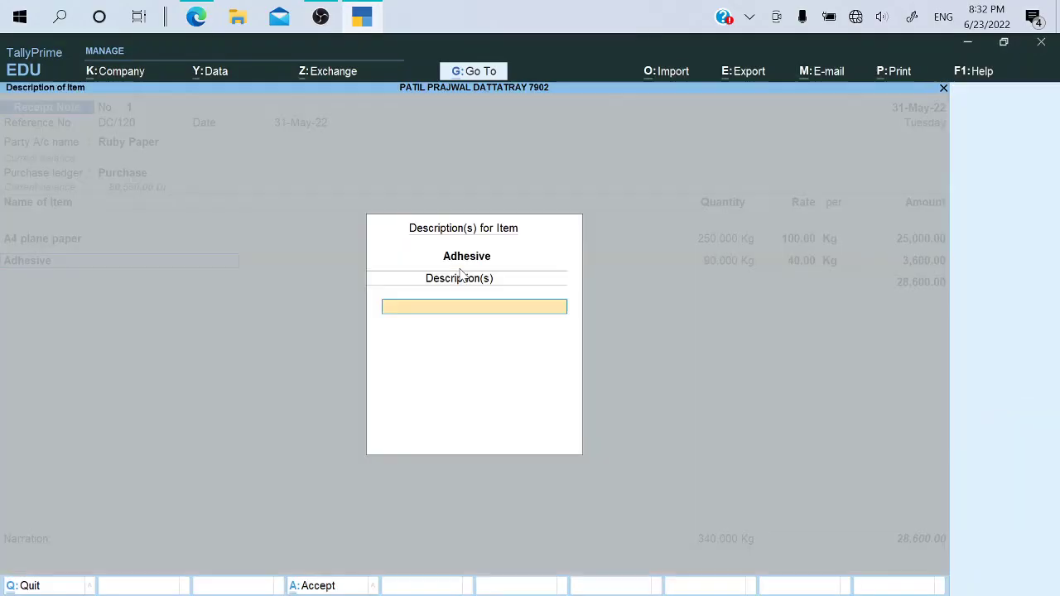
key("Return")
key("Return")
key("Return")
key("Return")
key("Return")
key("Return")
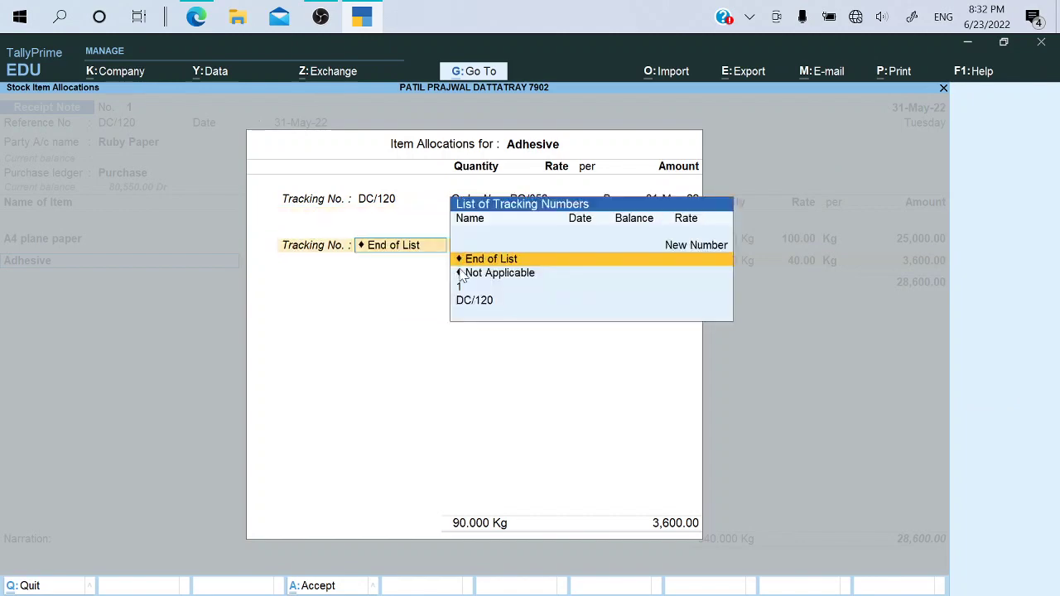
key("Return")
key("Return")
key("Return")
key("Return")
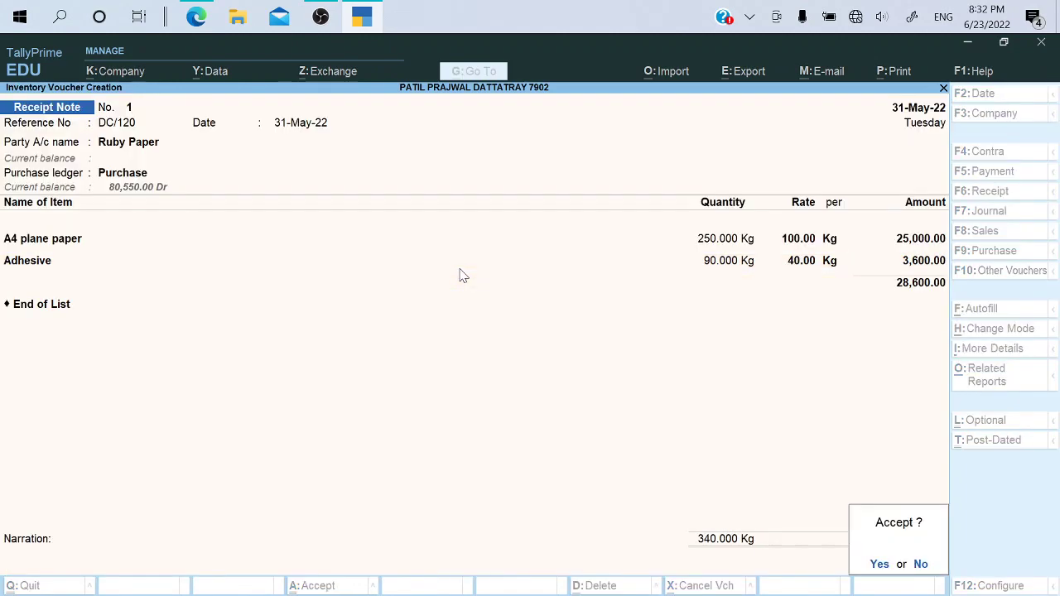
key("Return")
key("alt+Tab")
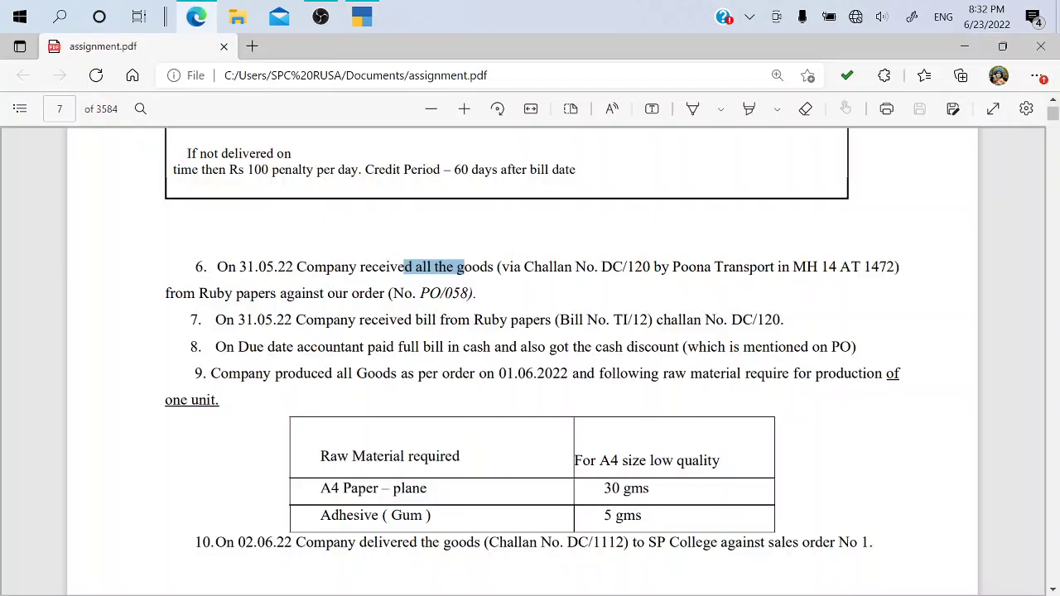
Start a Purchase voucher with supplier invoice number TI/12 copied from the assignment
left_click_drag(246, 321, 274, 322)
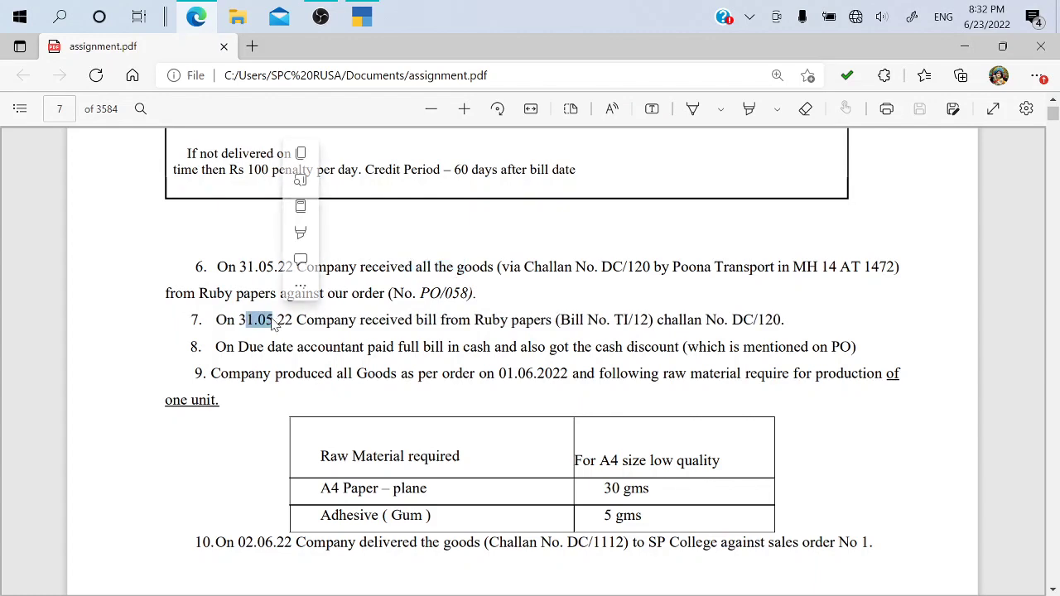
left_click(324, 334)
key("alt+Tab")
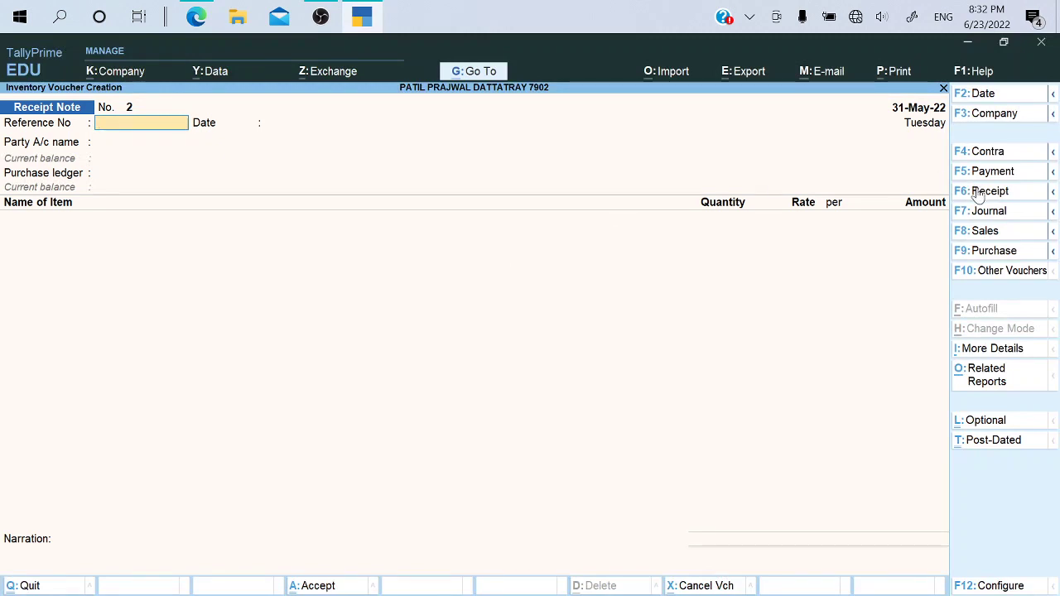
left_click(984, 253)
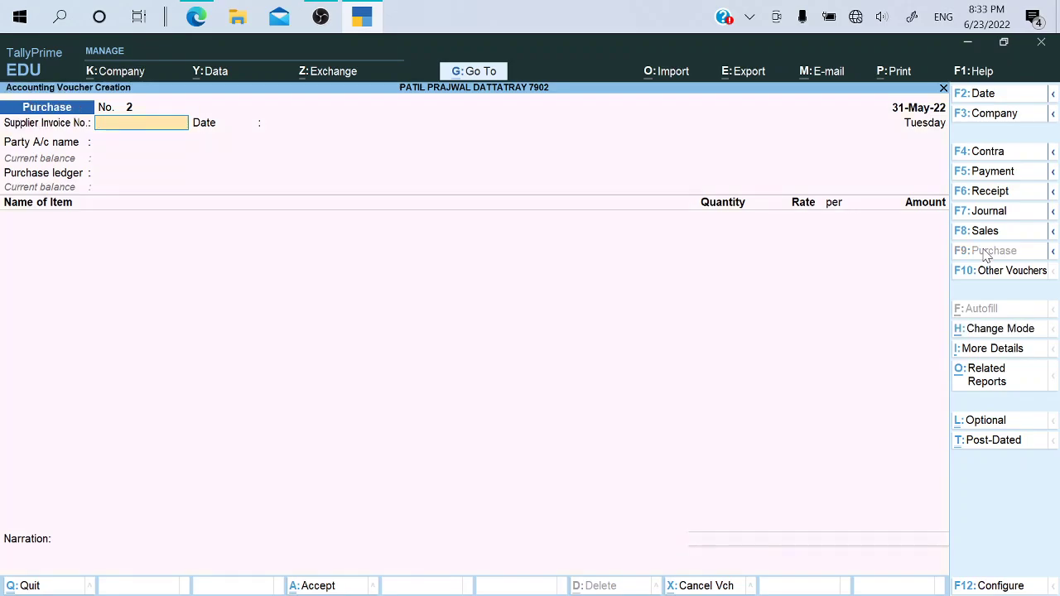
key("alt+Tab")
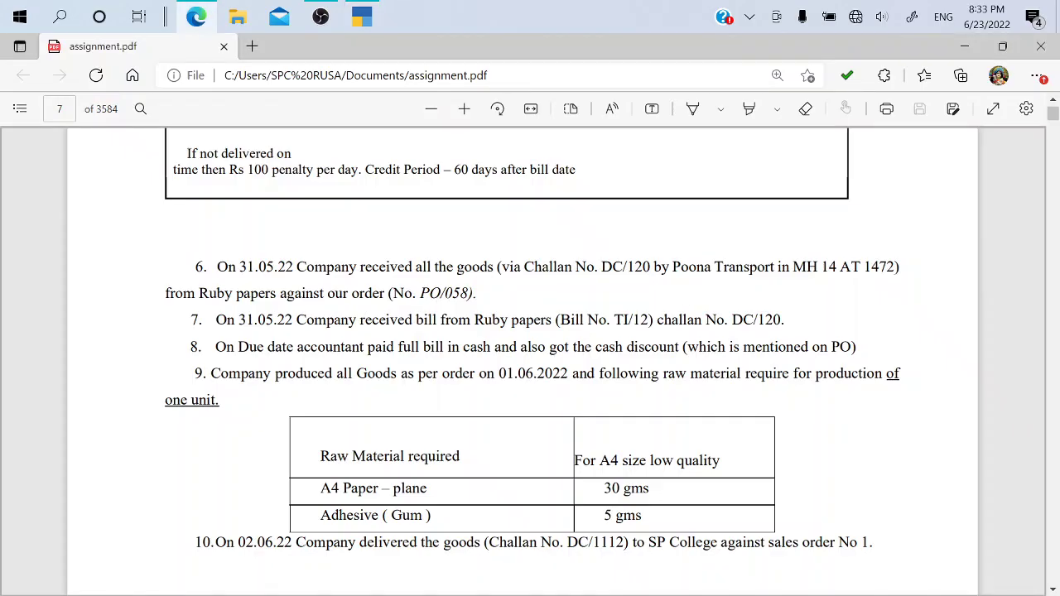
left_click_drag(613, 320, 653, 320)
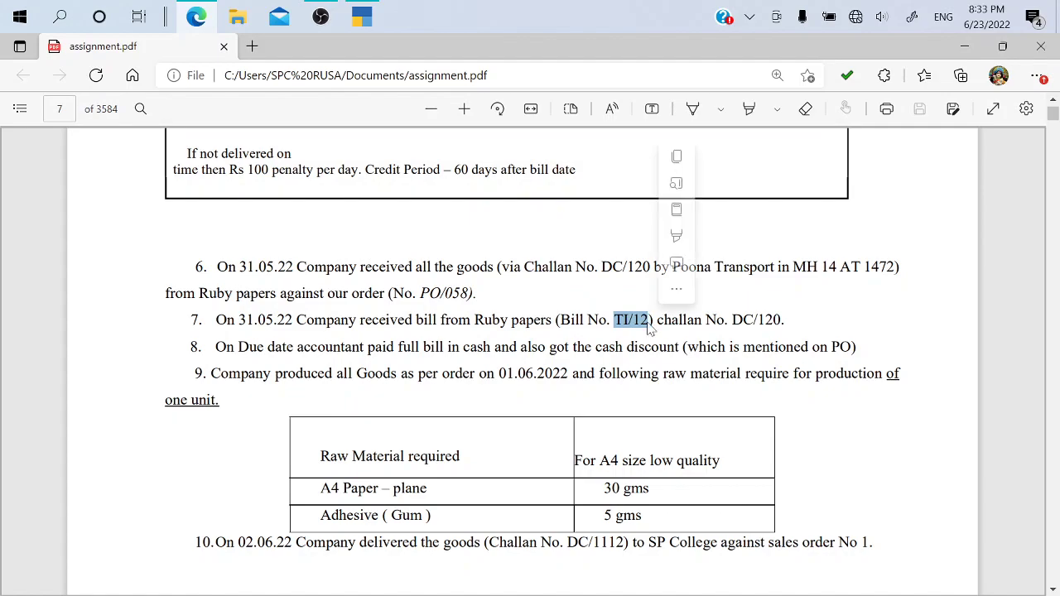
key("ctrl+c")
key("alt+Tab")
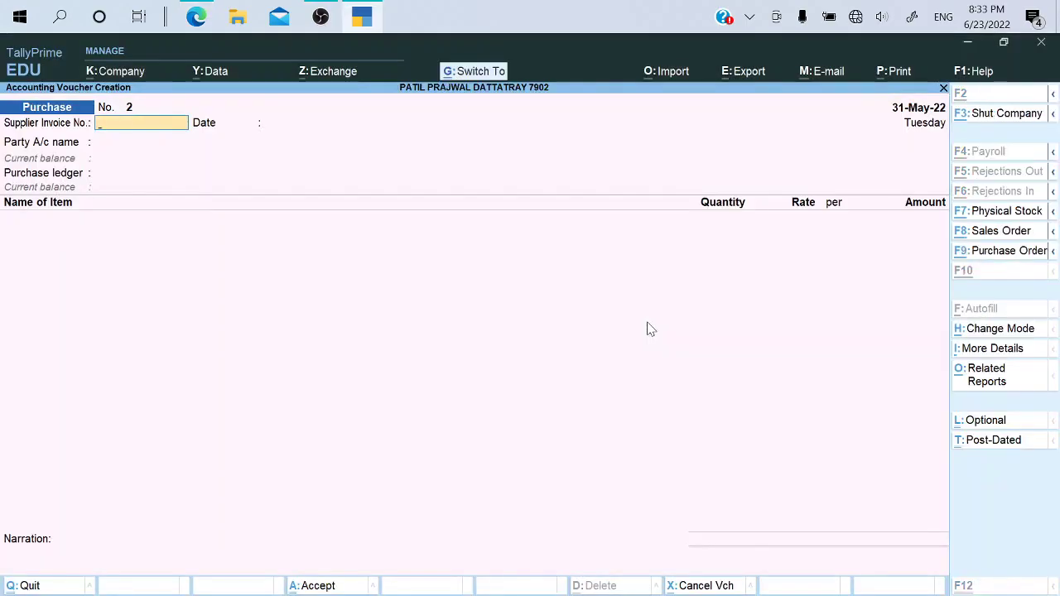
key("ctrl+v")
key("Return")
Choose Ruby Paper as party and link the purchase to receipt note DC/120
key("alt+Tab")
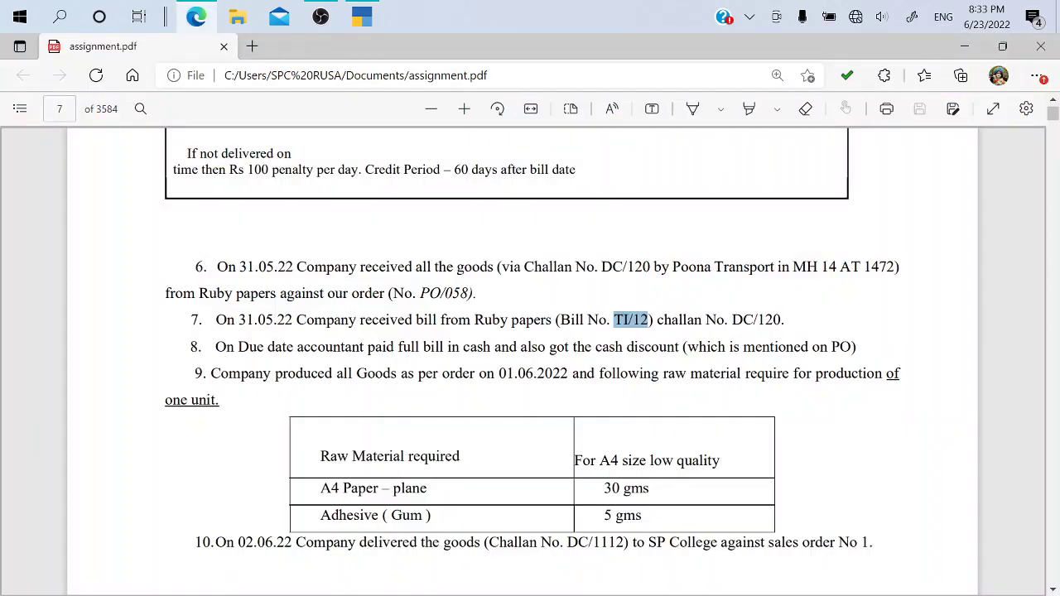
key("alt+Tab")
key("Return")
key("Down")
key("Down")
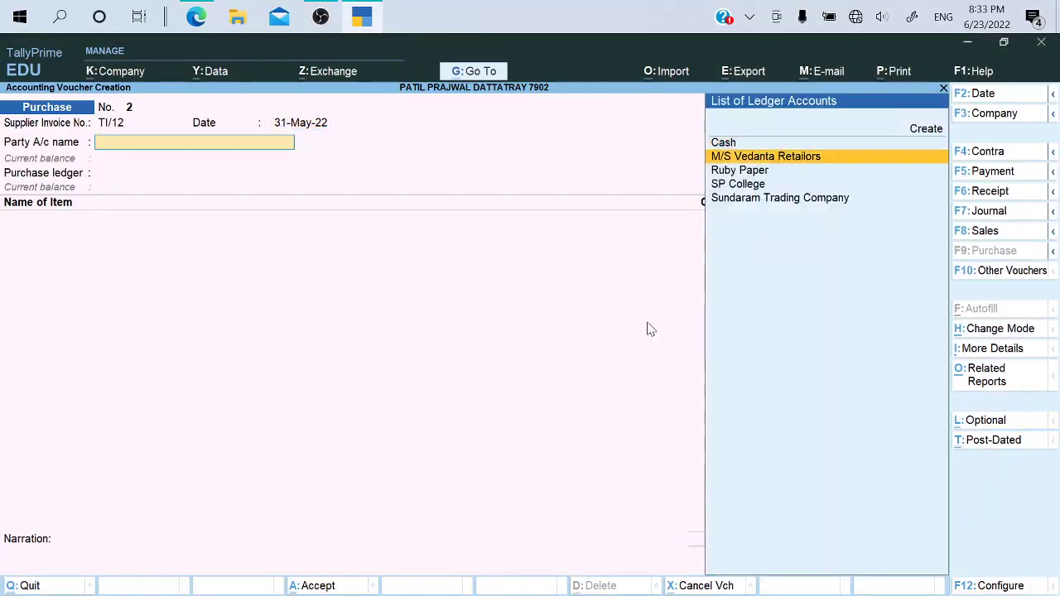
key("Return")
key("Down")
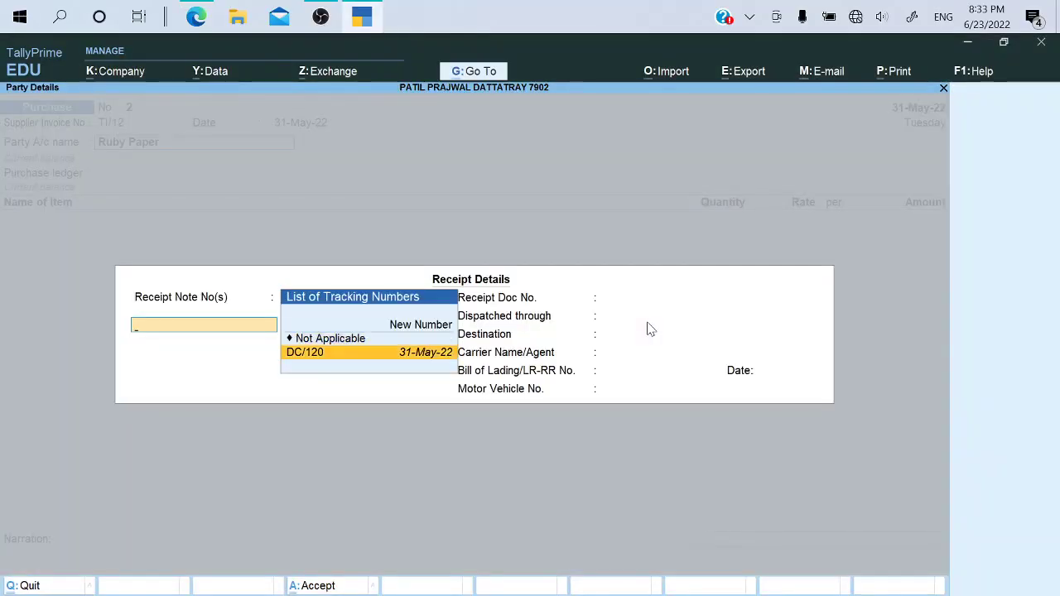
key("Return")
key("Return")
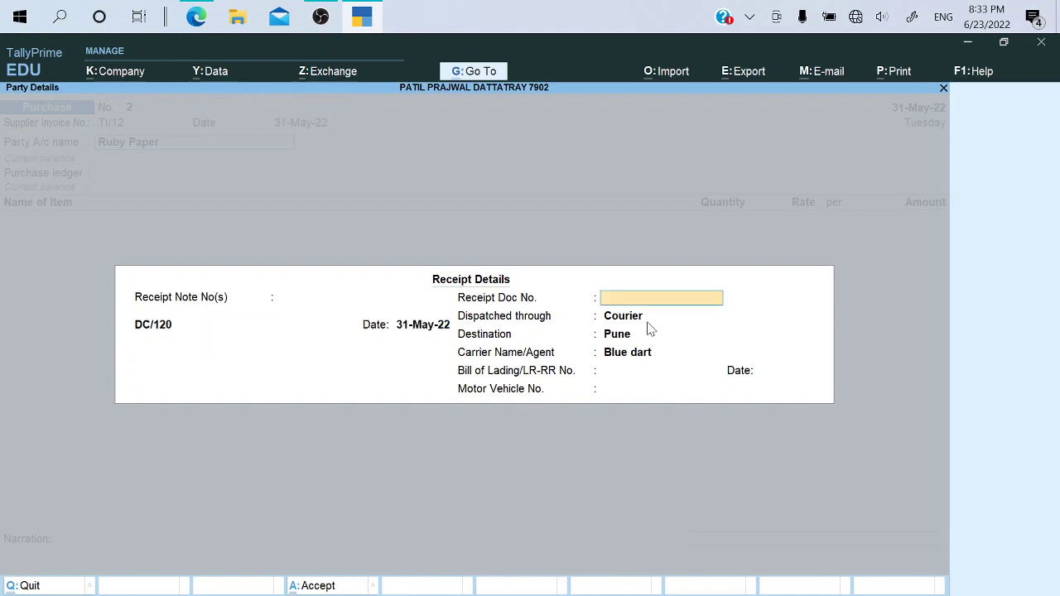
key("Return")
key("alt+Tab")
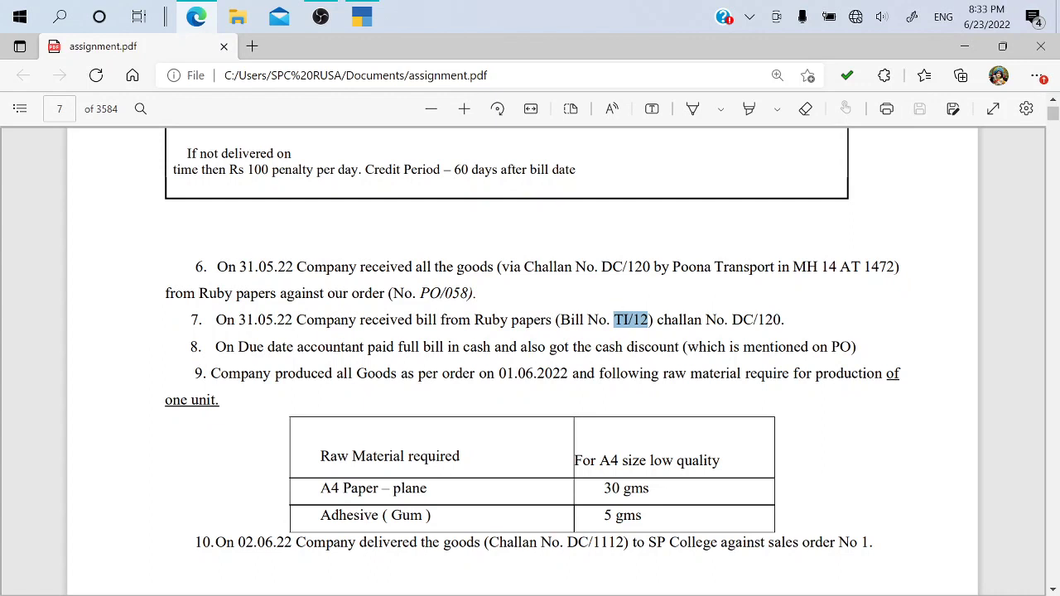
left_click_drag(672, 267, 774, 266)
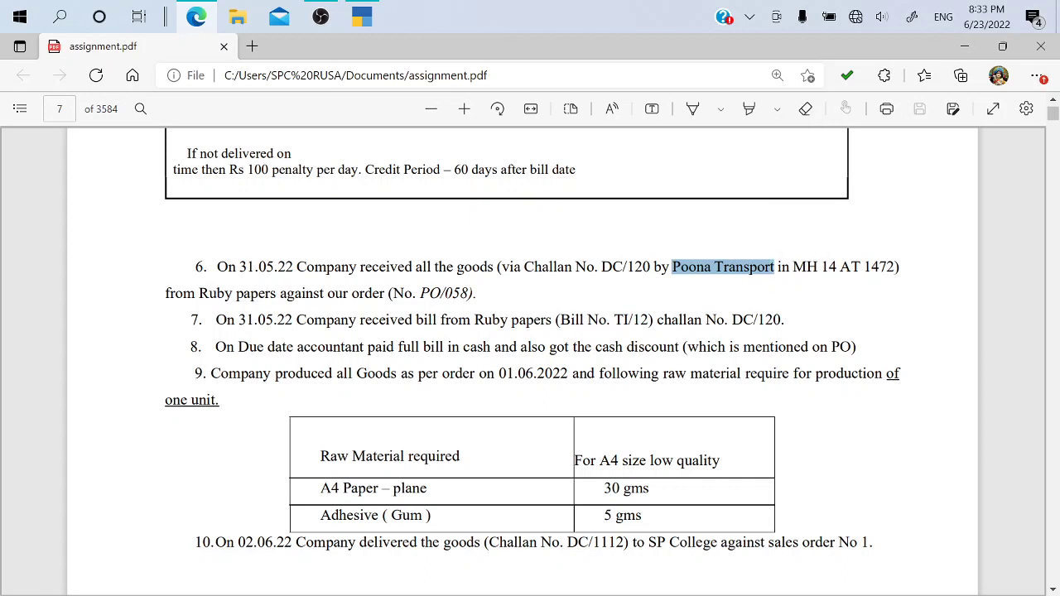
key("alt+Tab")
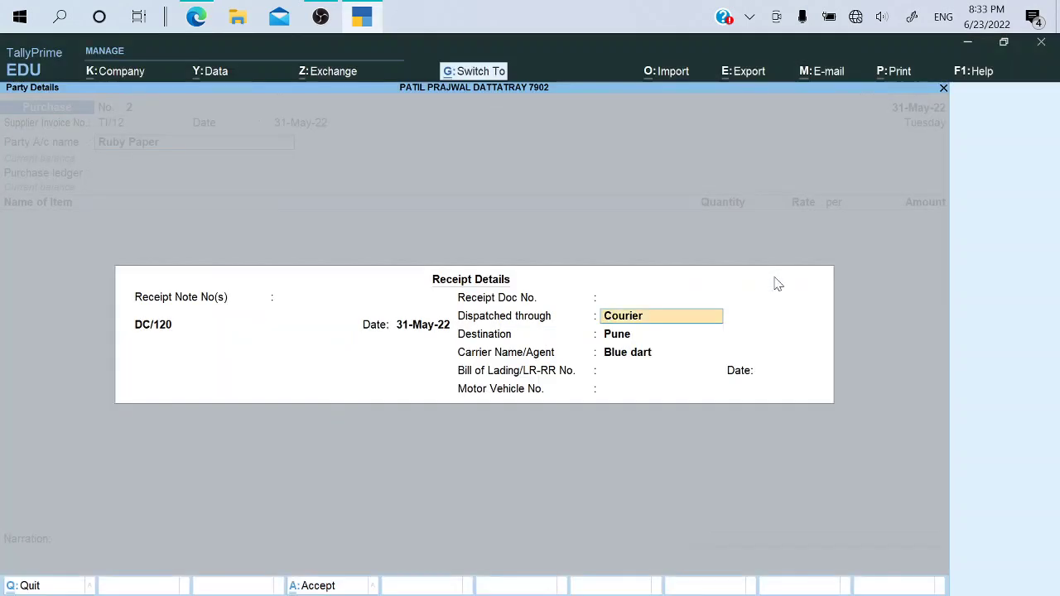
key("Return")
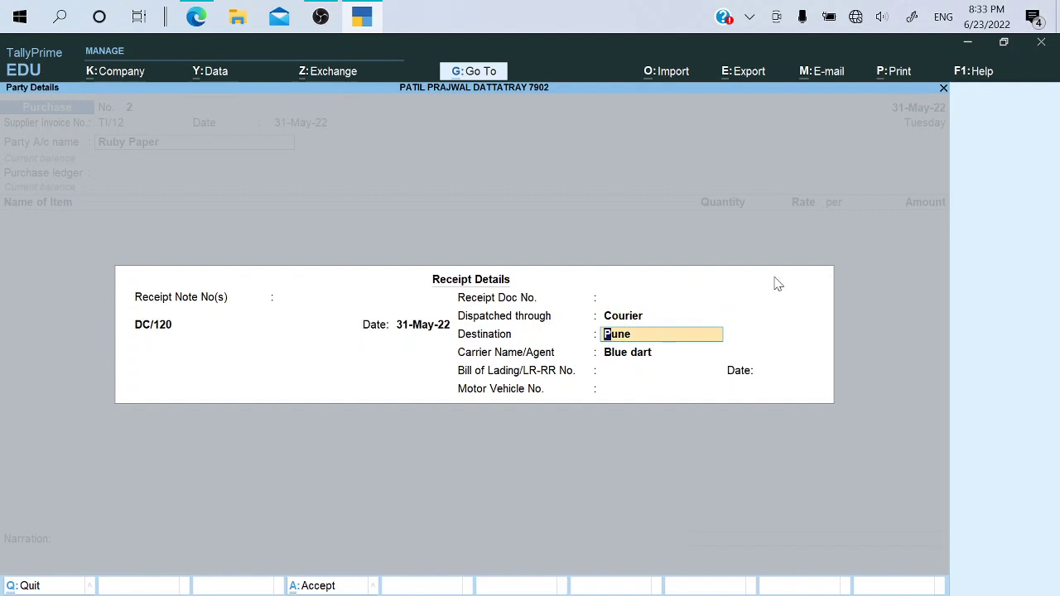
key("Return")
key("ctrl+v")
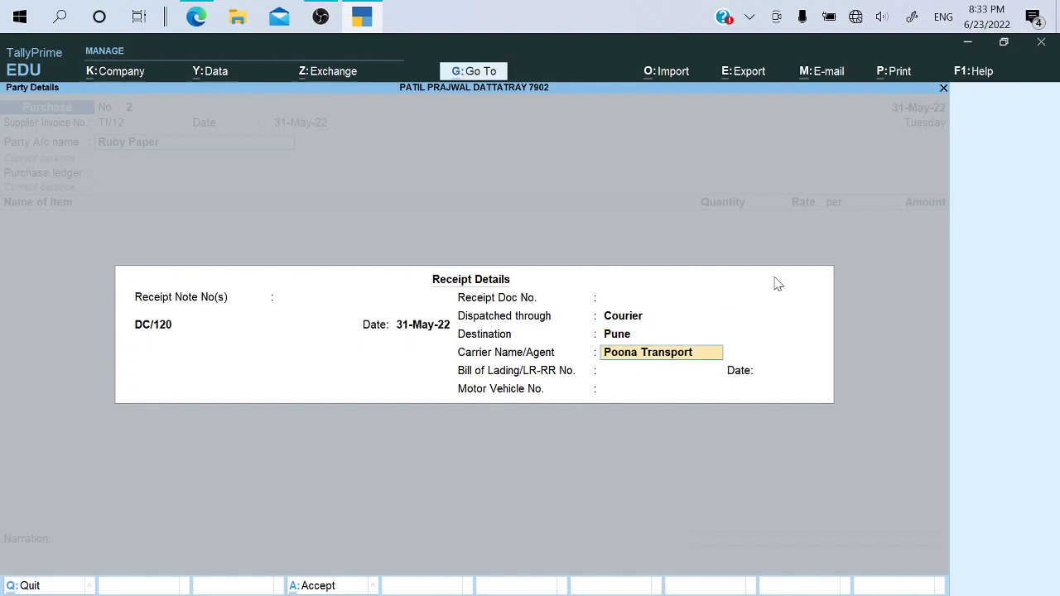
key("Return")
key("Return")
key("Return")
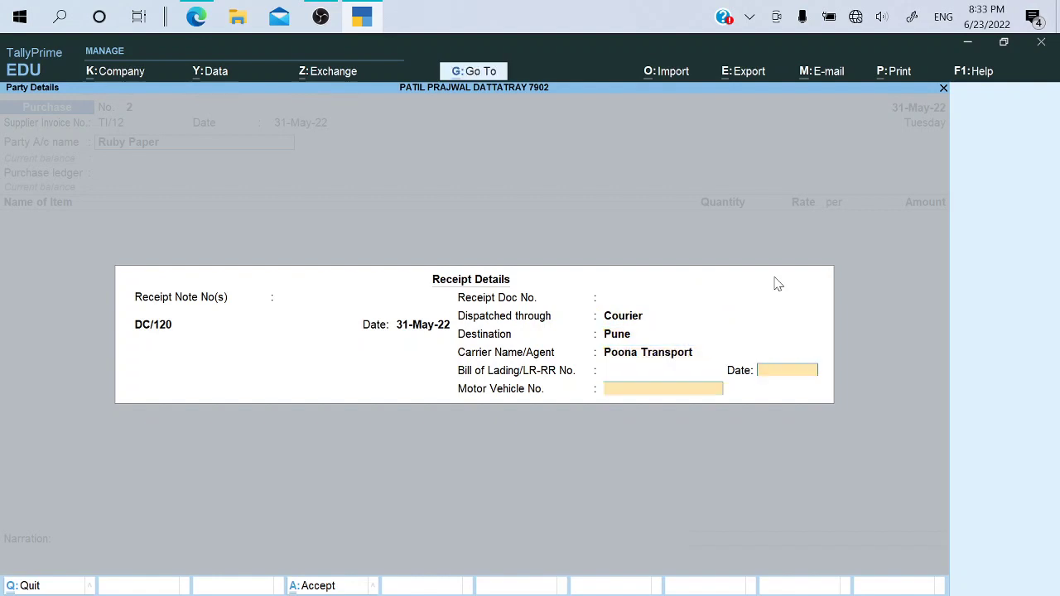
key("alt+Tab")
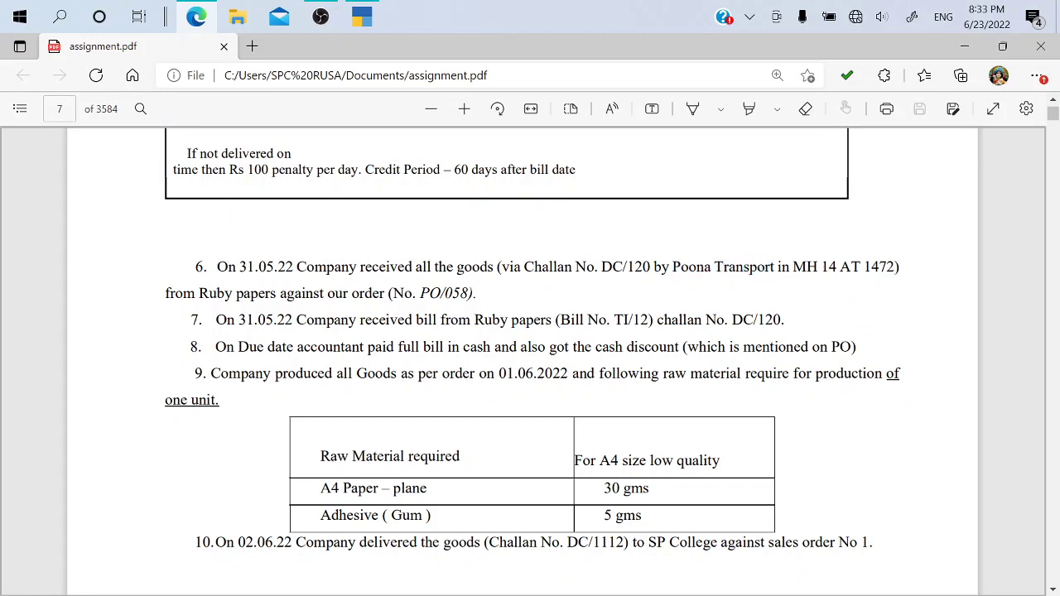
left_click_drag(793, 267, 895, 267)
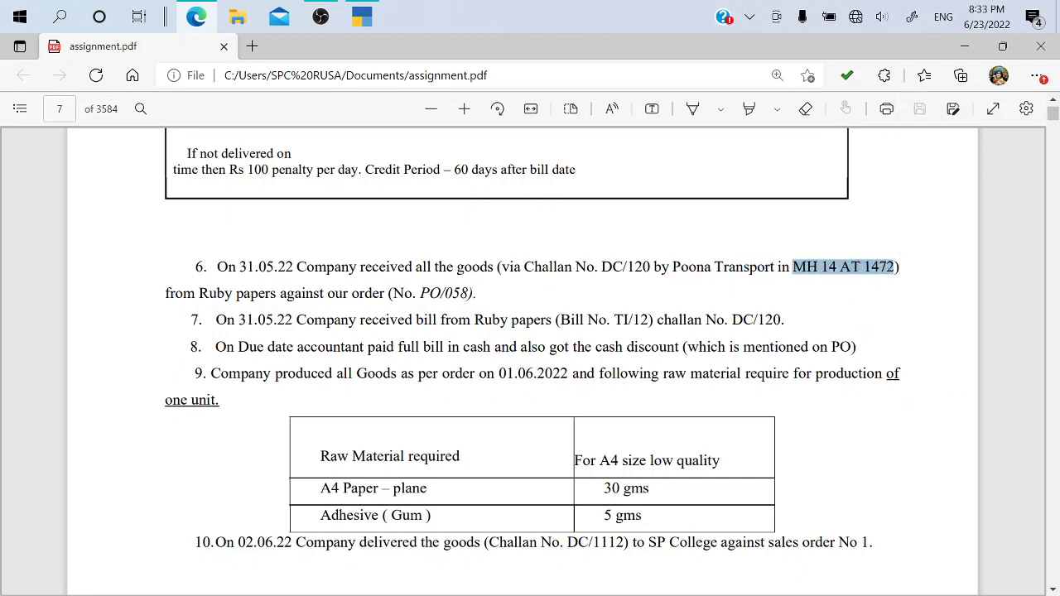
key("alt+Tab")
key("ctrl+v")
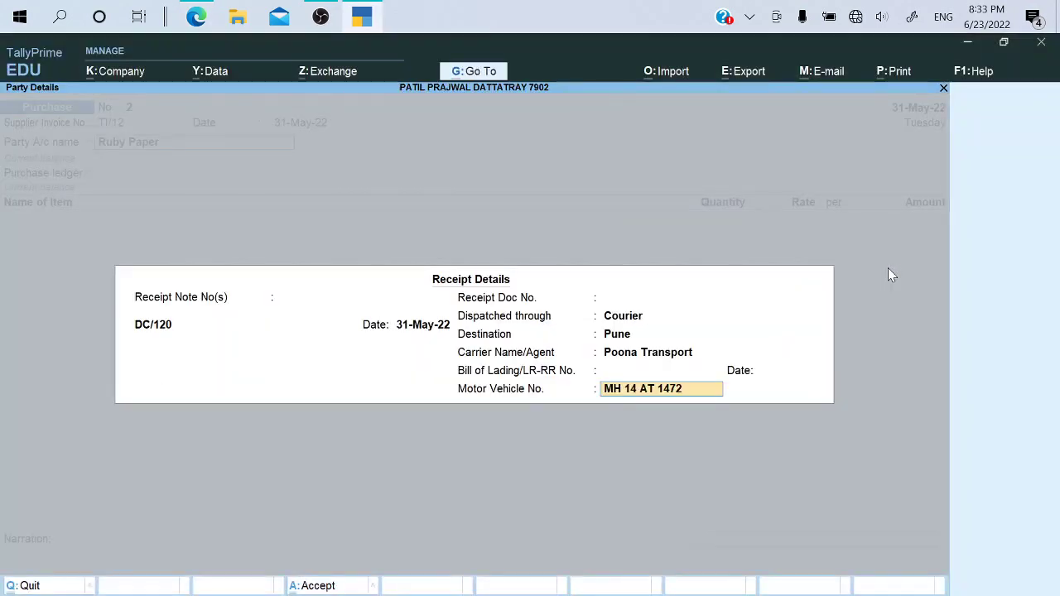
key("Return")
key("Return")
key("Return")
key("Return")
key("Return")
key("Return")
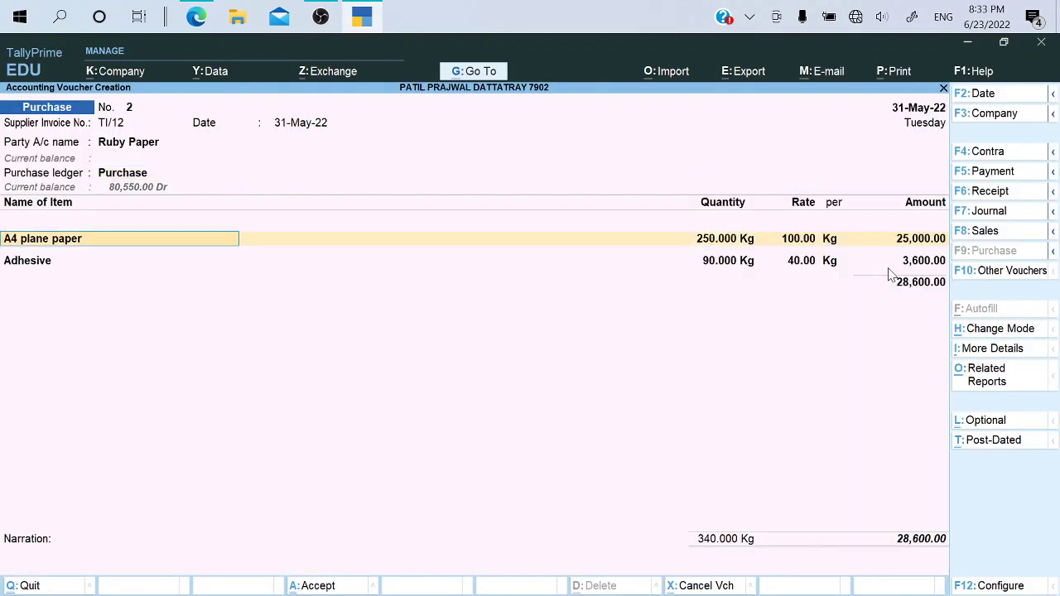
key("Return")
key("Return")
key("Return")
key("Return")
key("Return")
key("Return")
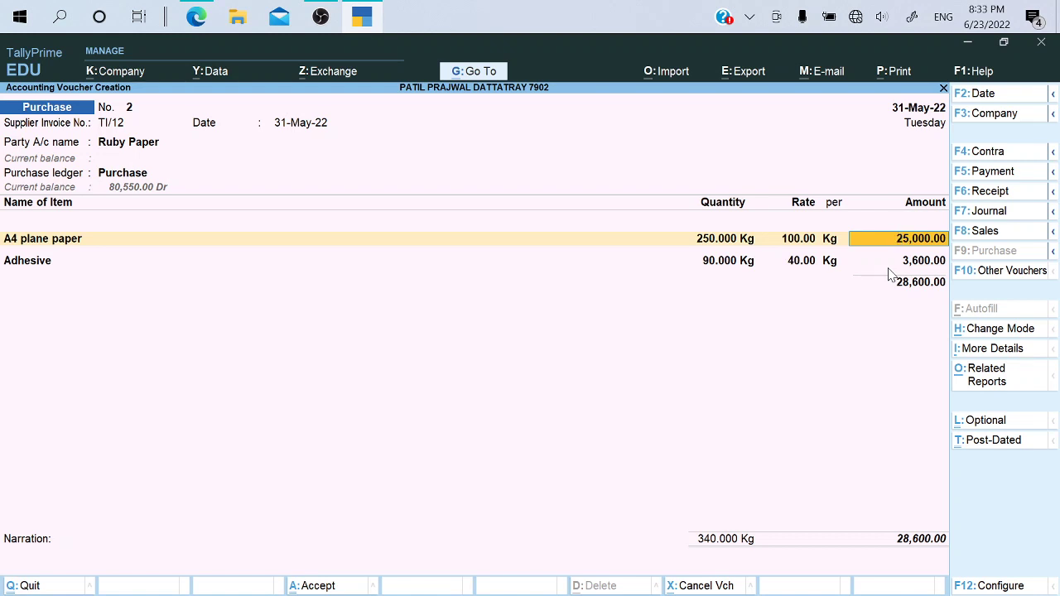
Accept the Adhesive row and New Ref TI/12, saving the 28,600.00 purchase
key("Return")
key("Return")
key("Return")
key("Return")
key("Return")
key("Return")
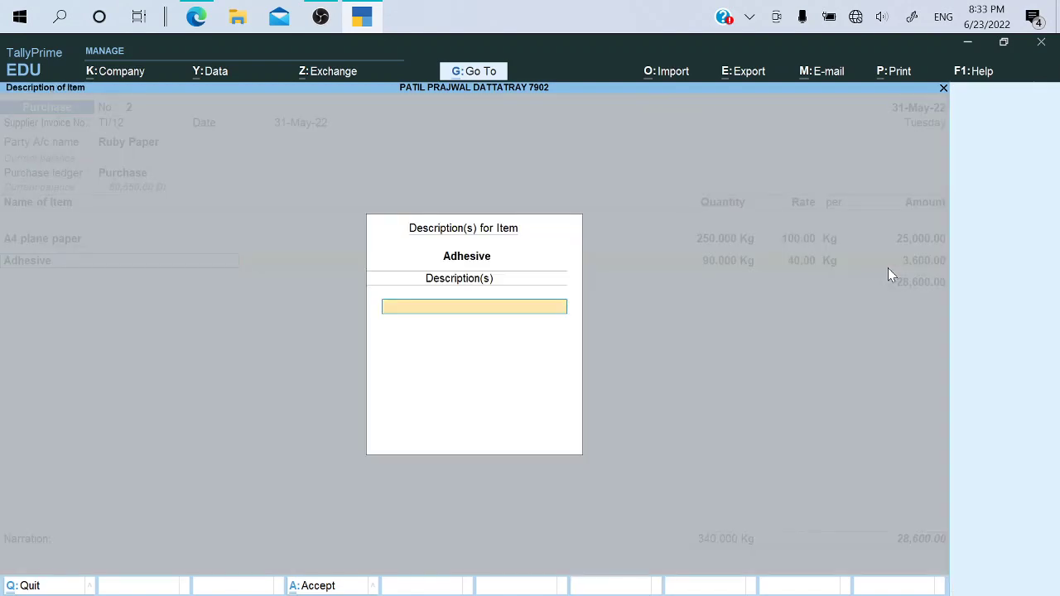
key("Return")
key("Return")
key("Return")
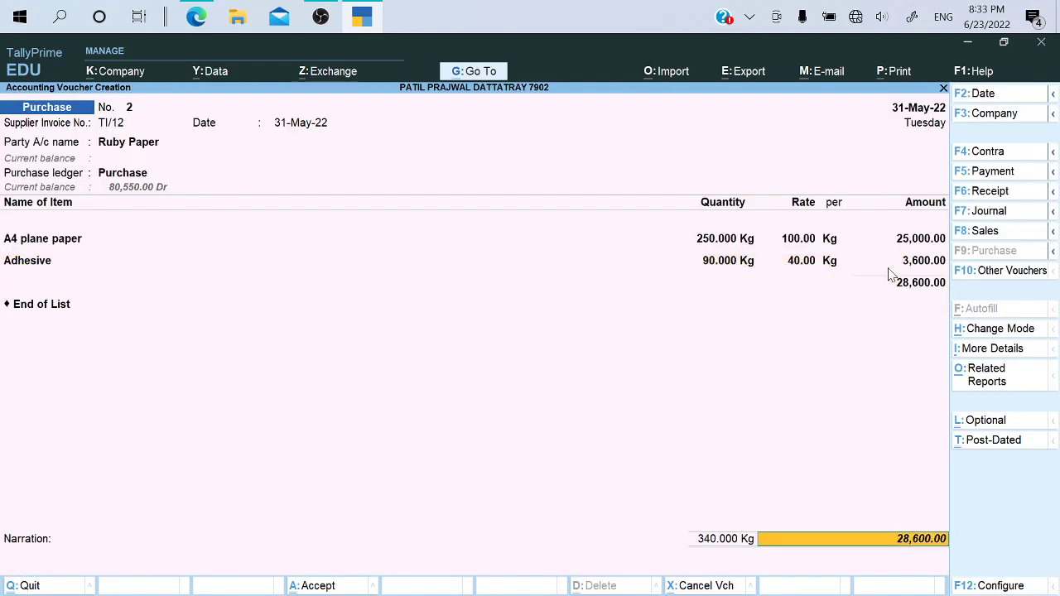
key("Return")
key("Return")
key("Return")
key("Return")
key("Return")
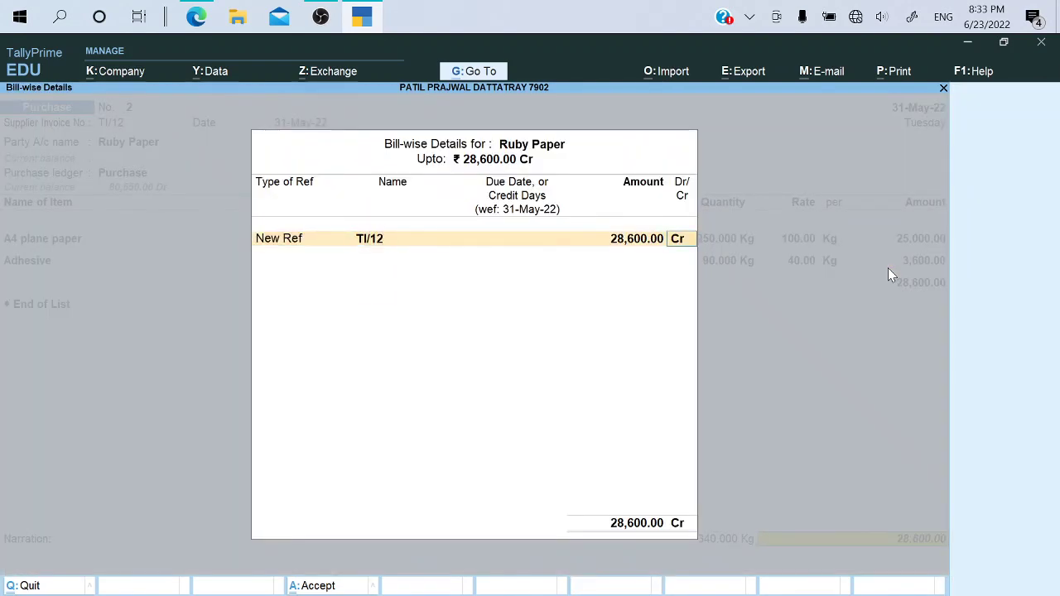
key("Return")
key("alt+Tab")
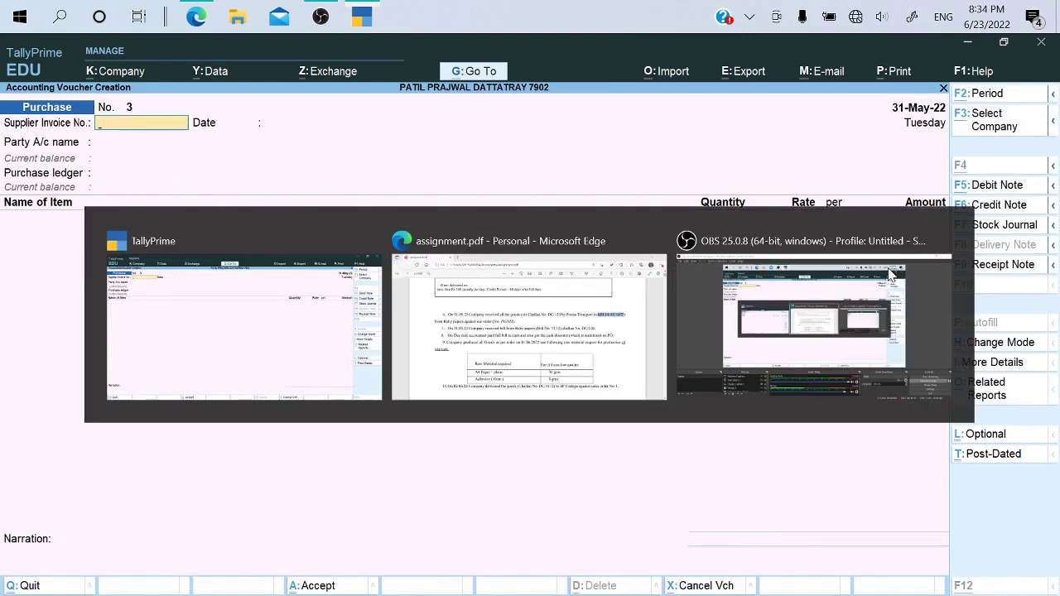
Read the cash-payment note and 60-day credit period, then bring up the voucher date change with F2
scroll(531, 340, "down", 1)
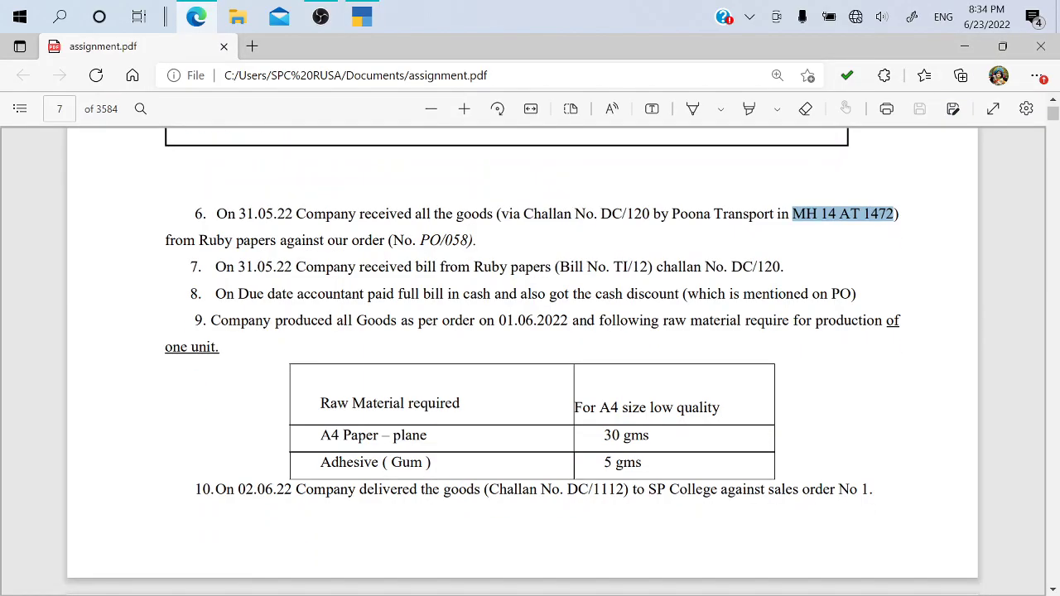
left_click_drag(362, 294, 490, 295)
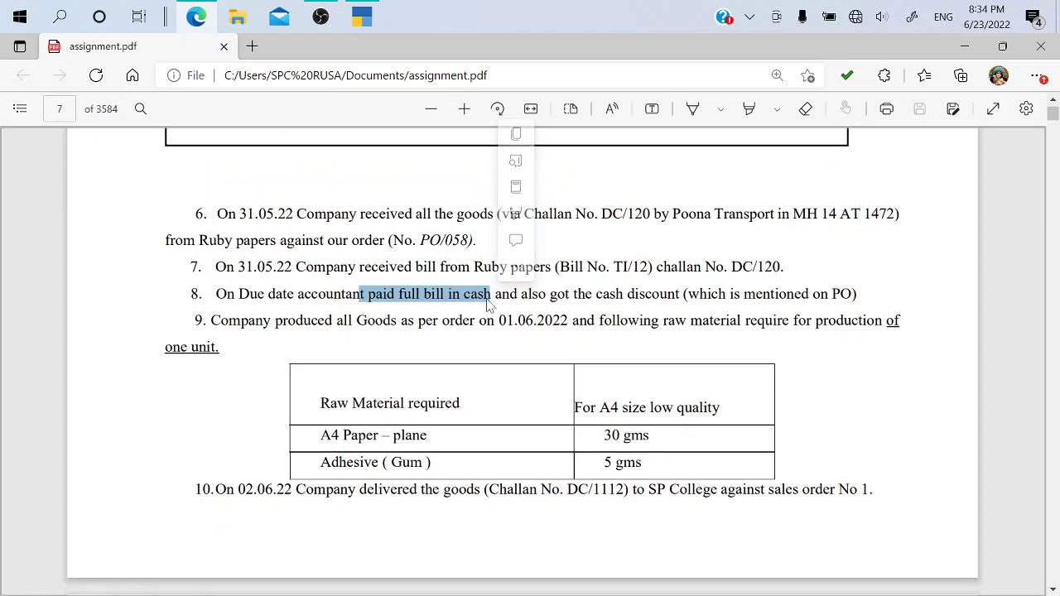
scroll(490, 295, "up", 1)
scroll(530, 357, "up", 4)
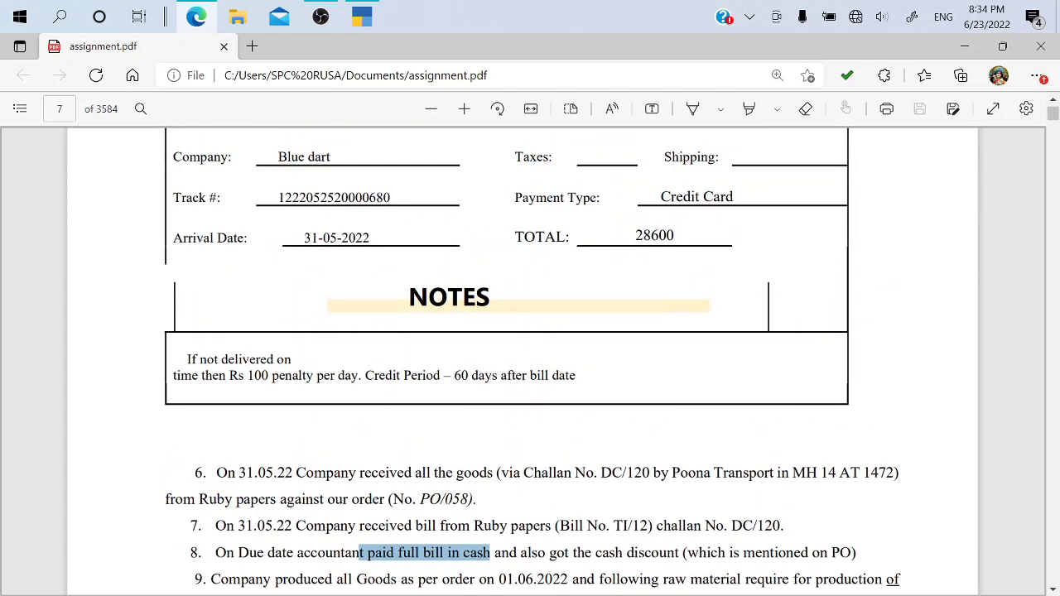
scroll(530, 362, "down", 2)
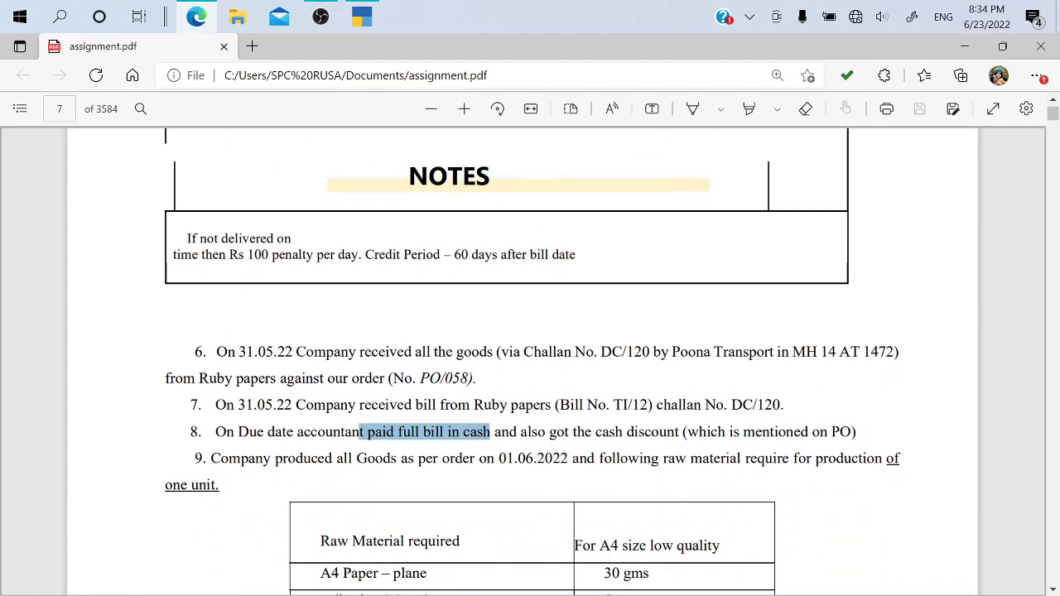
left_click_drag(471, 255, 560, 255)
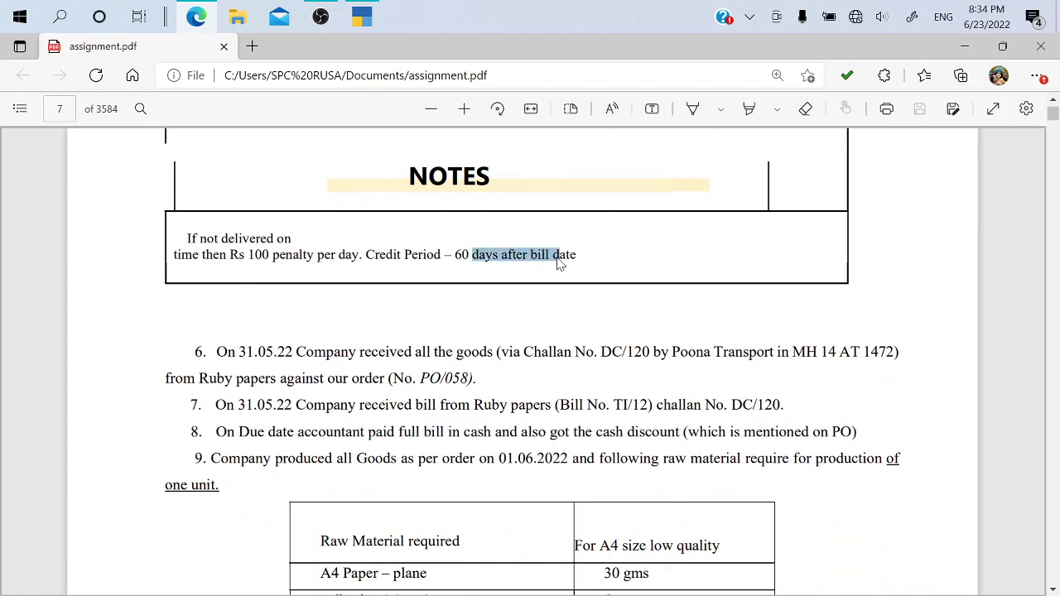
left_click(461, 262)
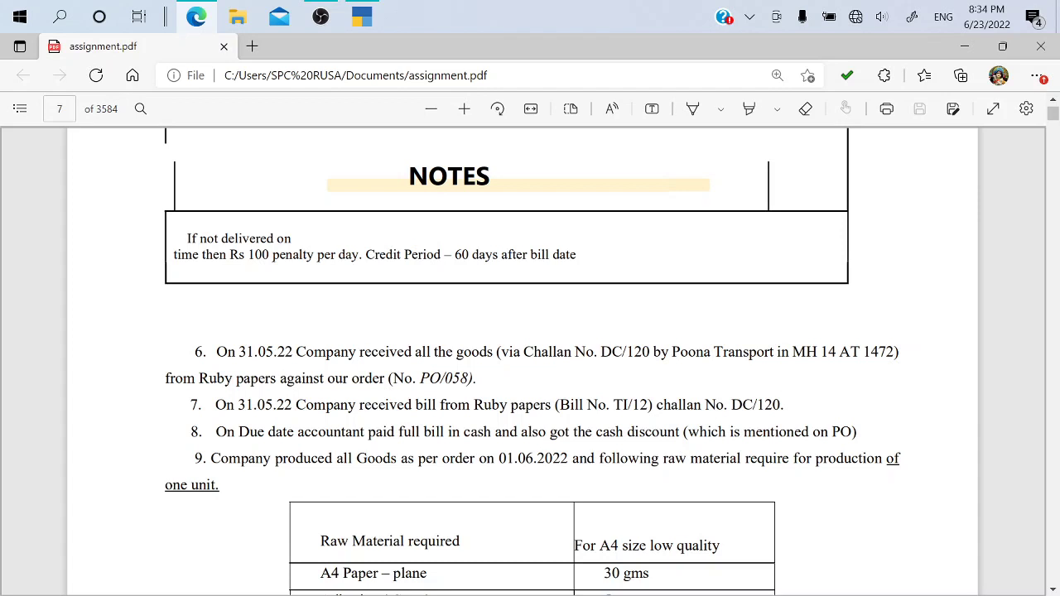
key("alt+Tab")
key("F2")
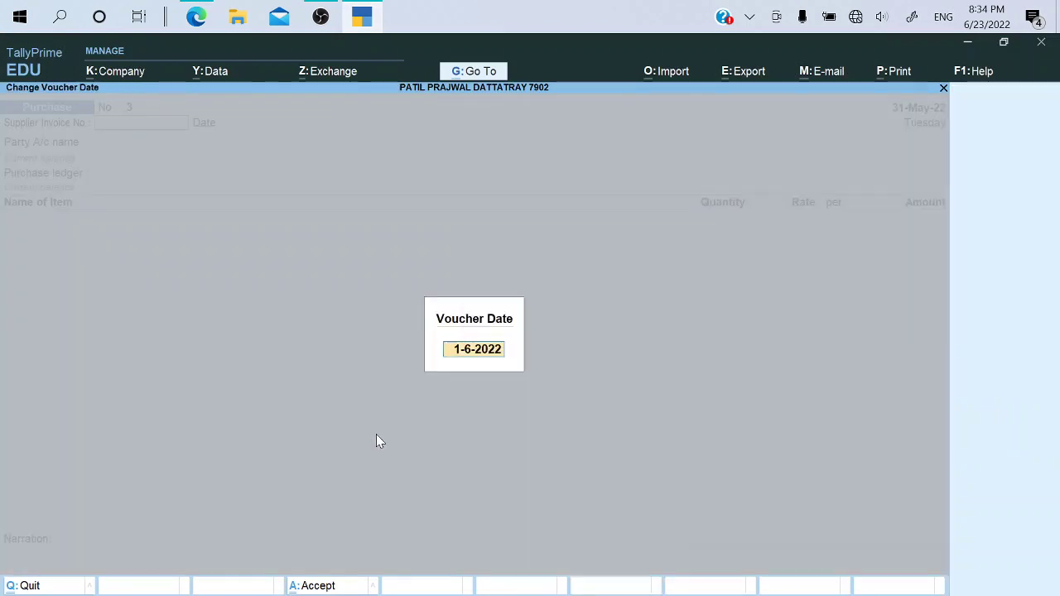
Enter 31-7 to date the voucher 31-Jul-22, check the assignment, then switch to a Payment voucher
type("31-7")
key("Return")
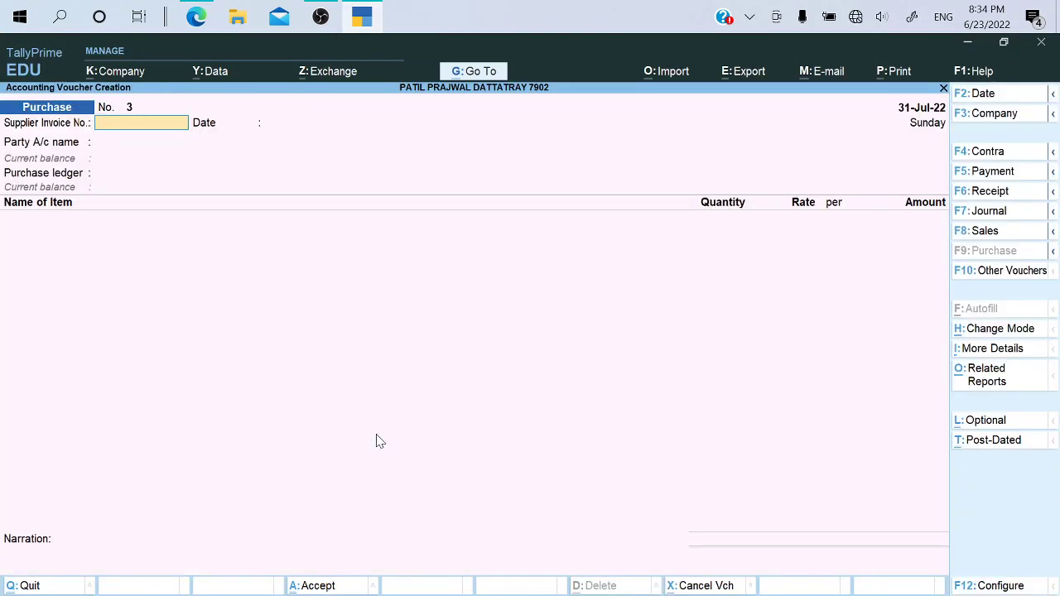
key("alt+Tab")
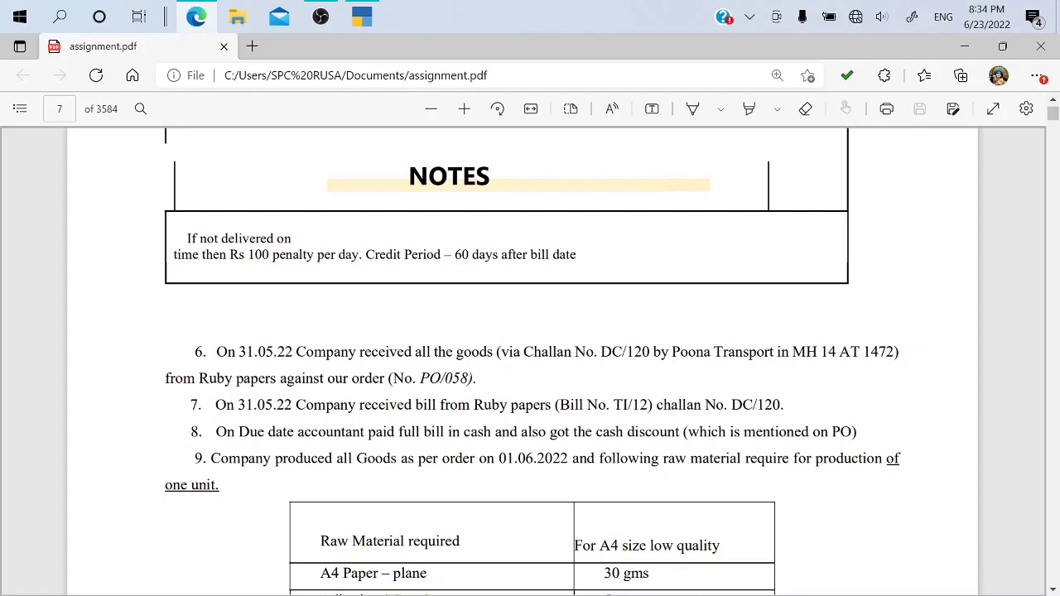
key("alt+Tab")
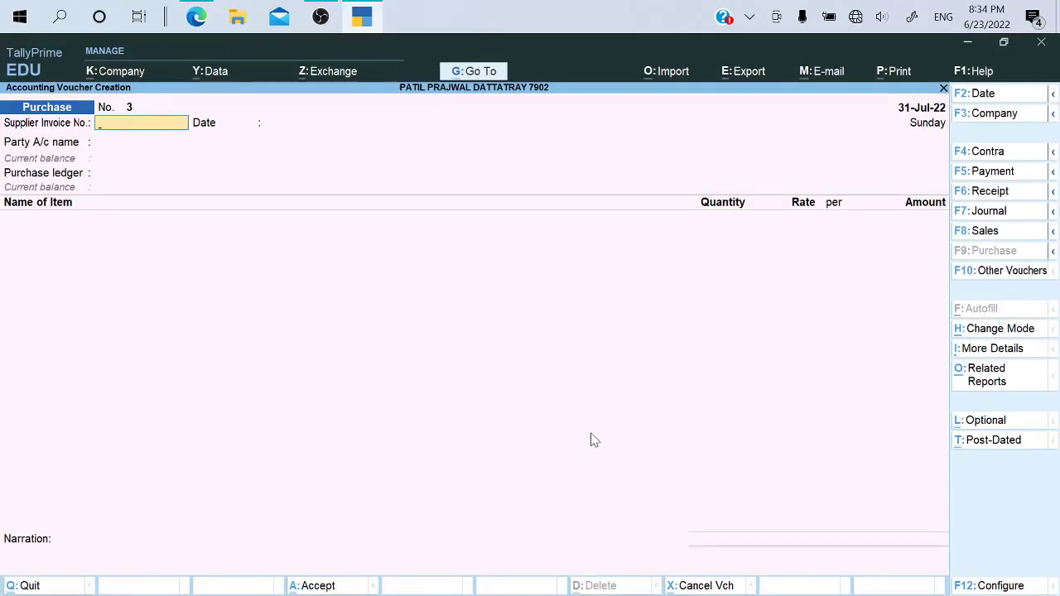
key("alt+Tab")
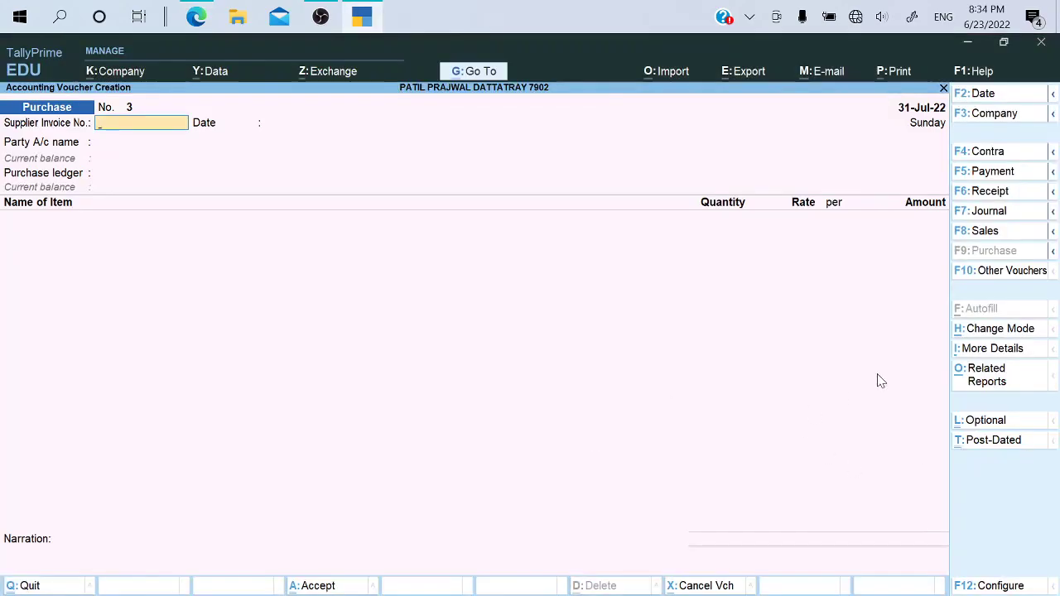
left_click(1011, 176)
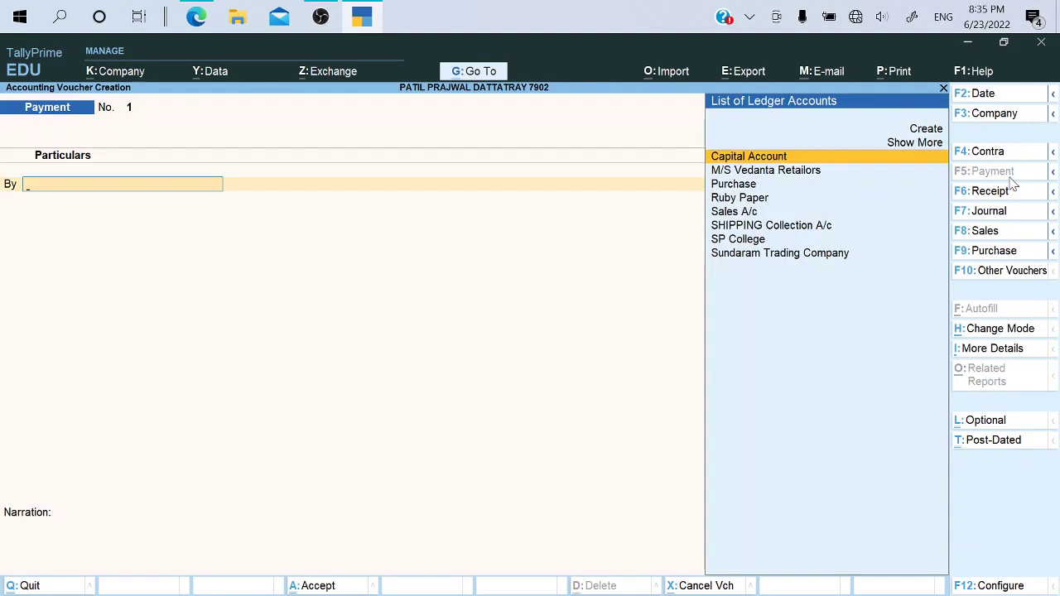
Debit Ruby Paper 28,600 against bill reference TI/12 and move on to the credit line
key("Down")
key("Down")
key("Down")
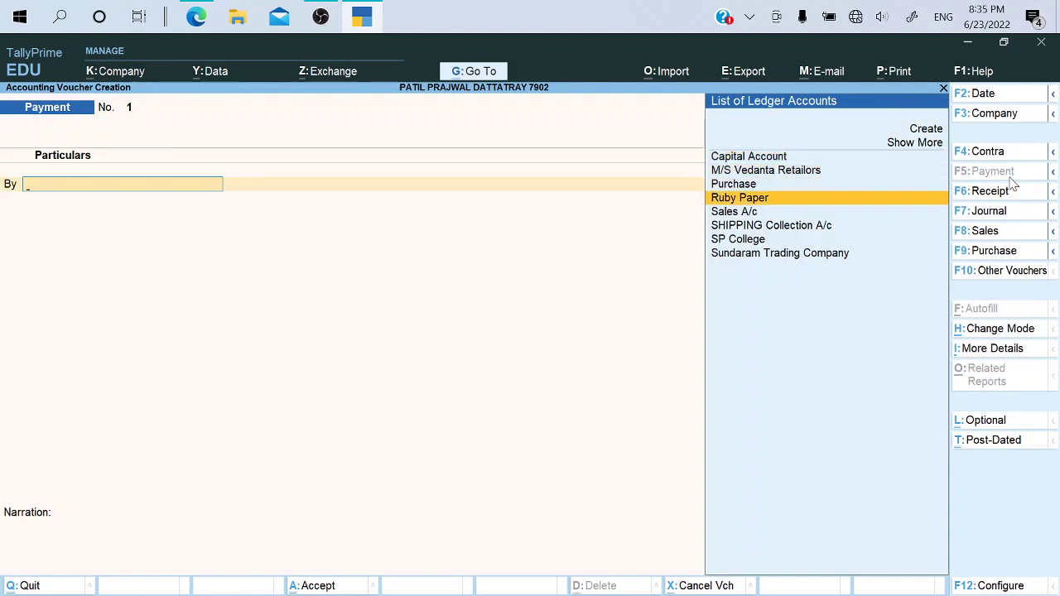
key("Return")
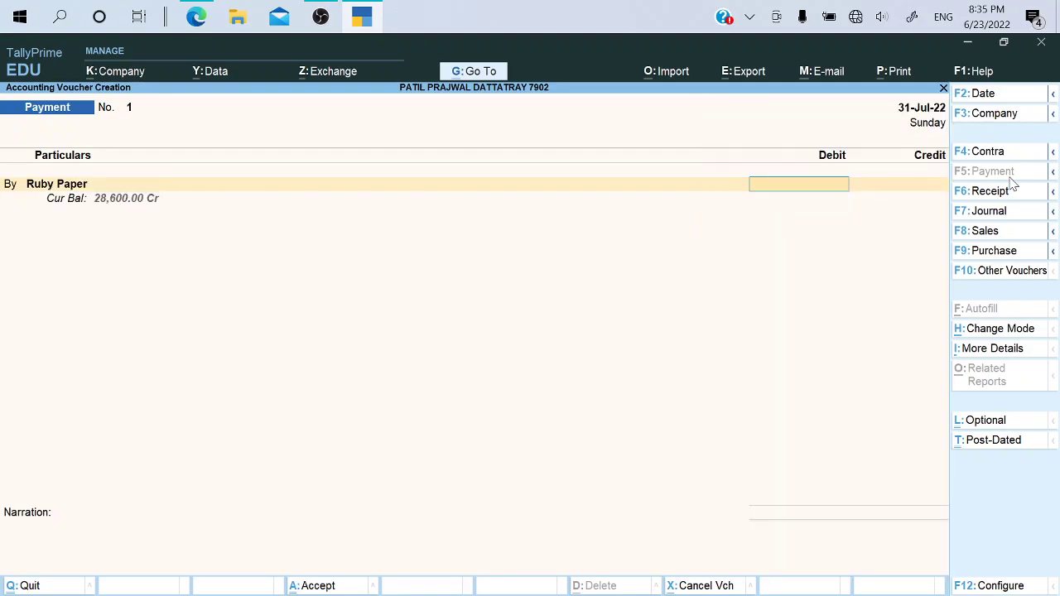
key("alt+Tab")
key("alt+Tab")
key("alt+Tab")
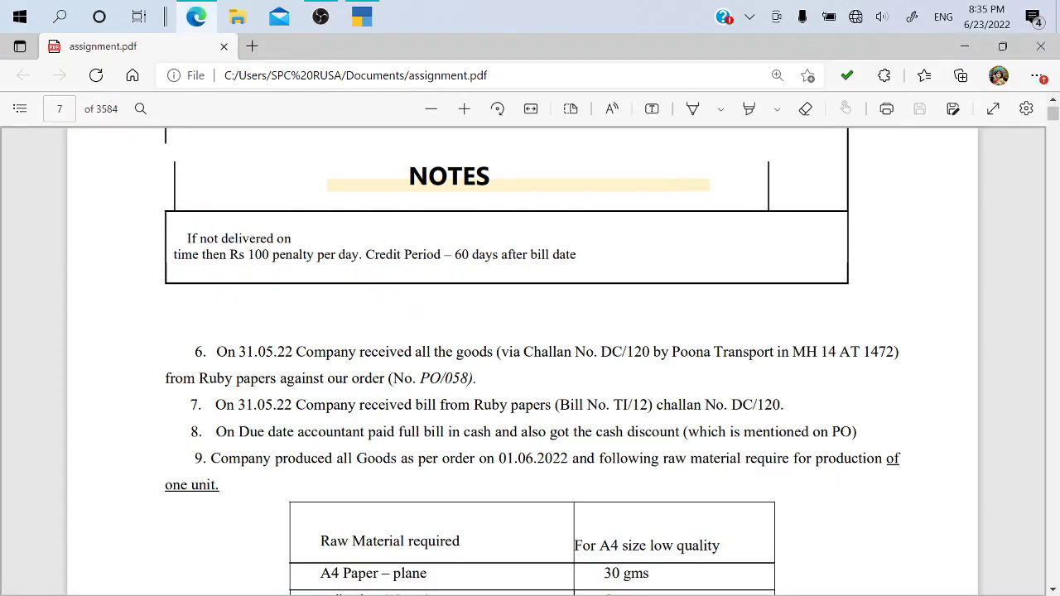
key("alt+Tab")
type("2")
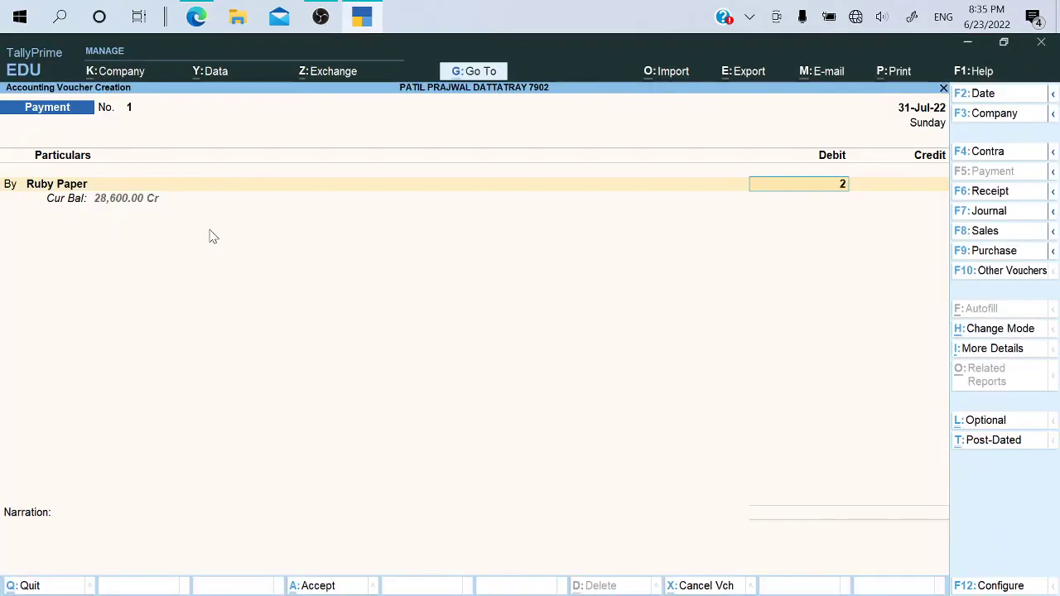
type("8600")
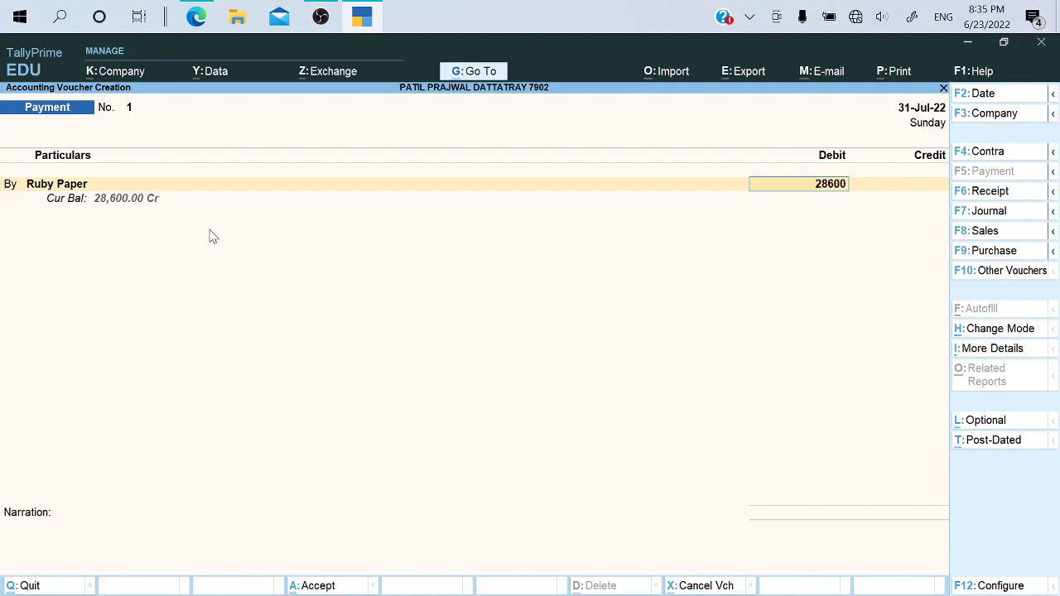
key("Return")
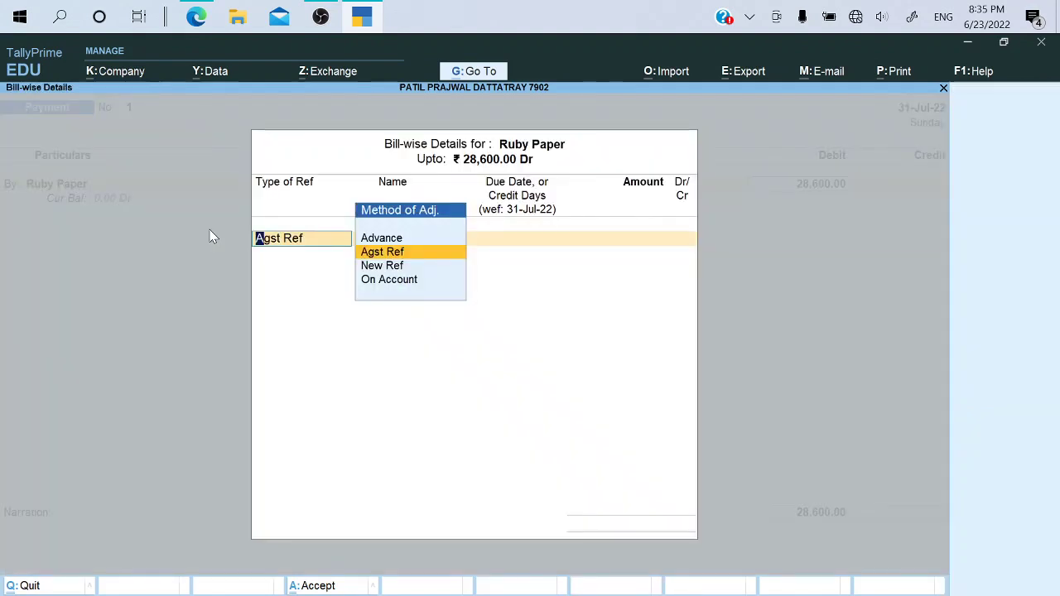
key("Return")
key("Return")
key("Return")
key("Return")
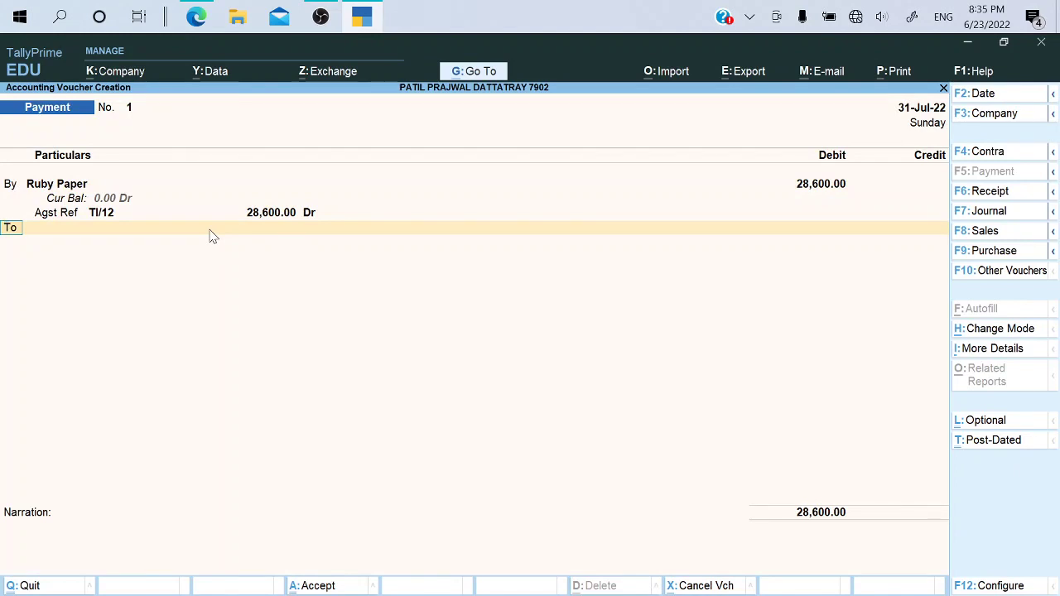
key("Return")
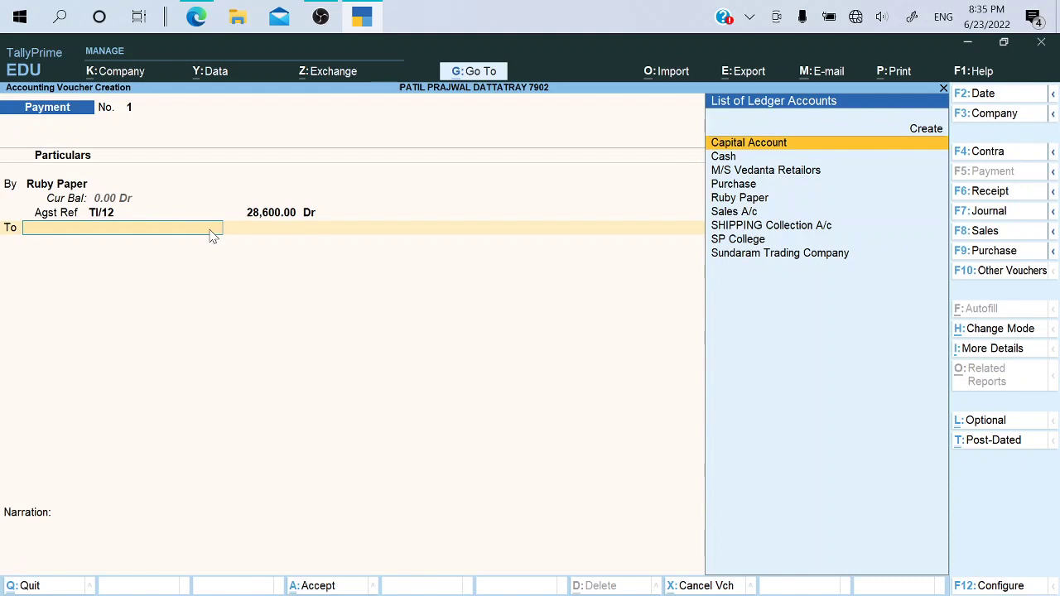
Select Cash as the credited ledger on the To line
type("Ca")
key("Down")
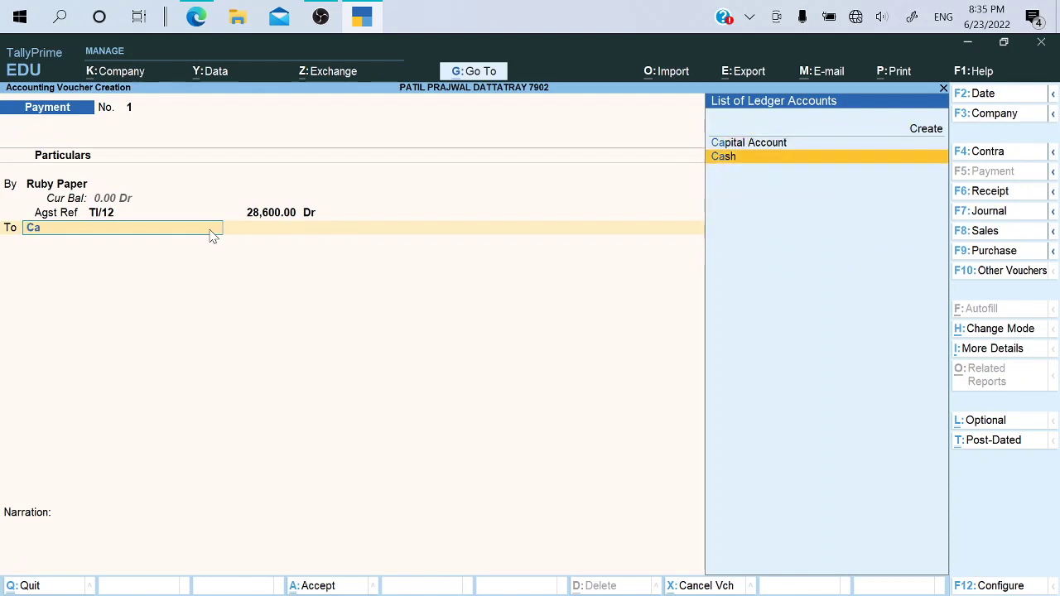
key("Return")
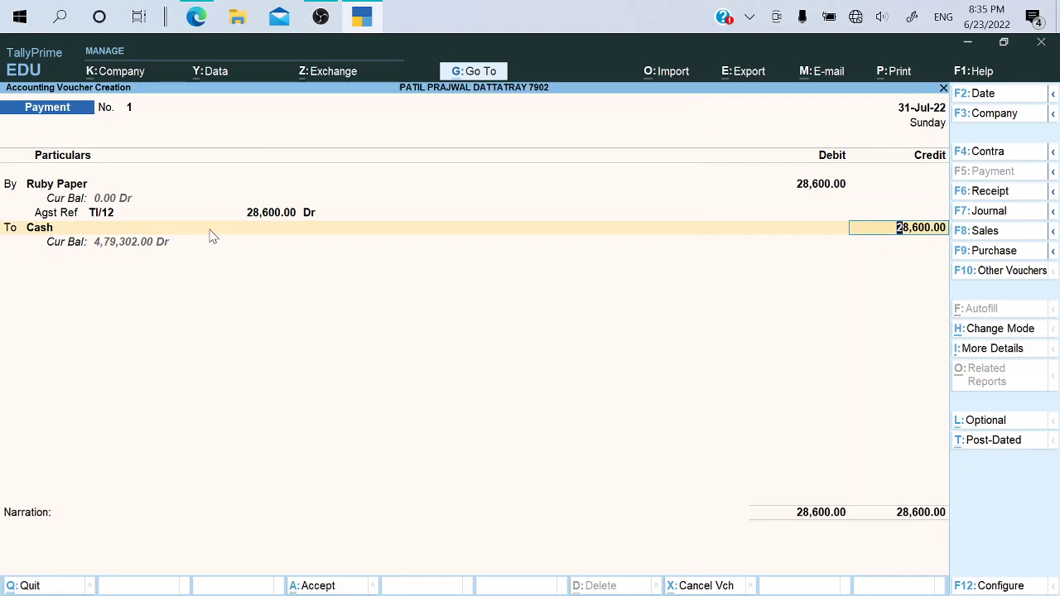
Look up the 4% cash discount term in the assignment and bring up the calculator
key("alt+Tab")
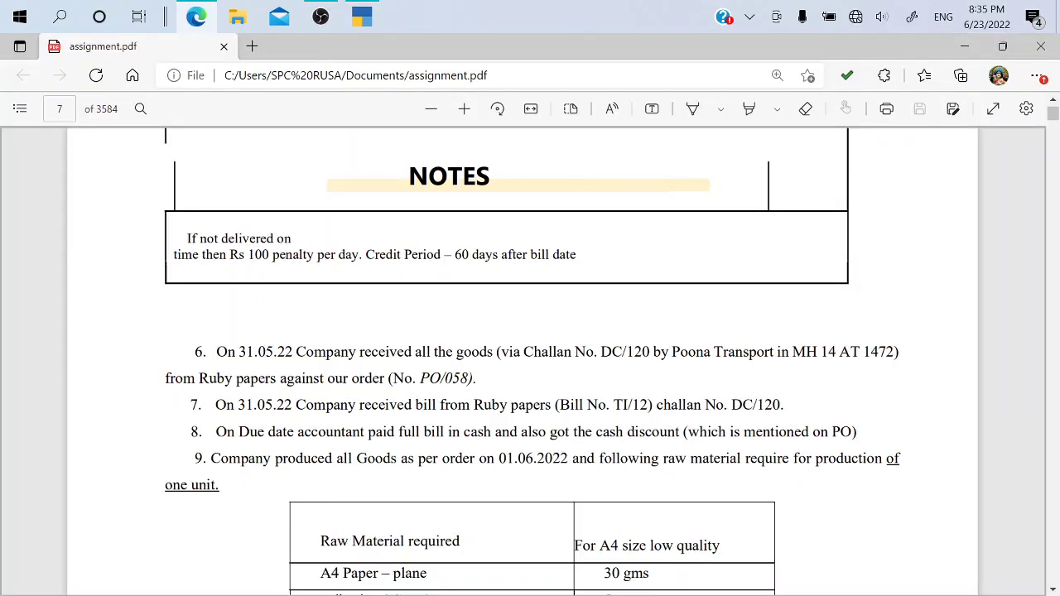
left_click_drag(609, 432, 668, 434)
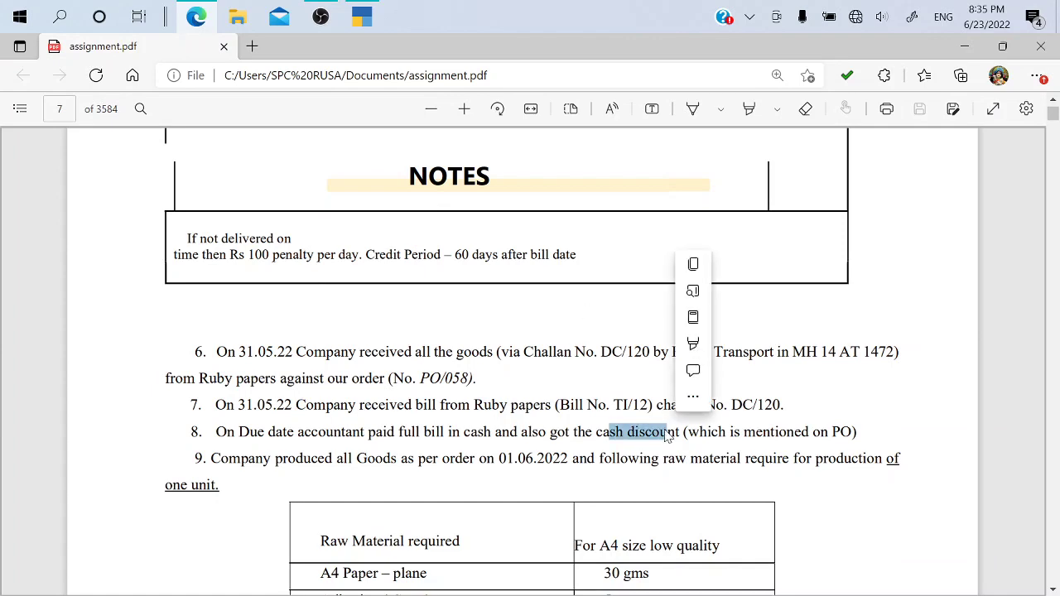
scroll(668, 436, "up", 3)
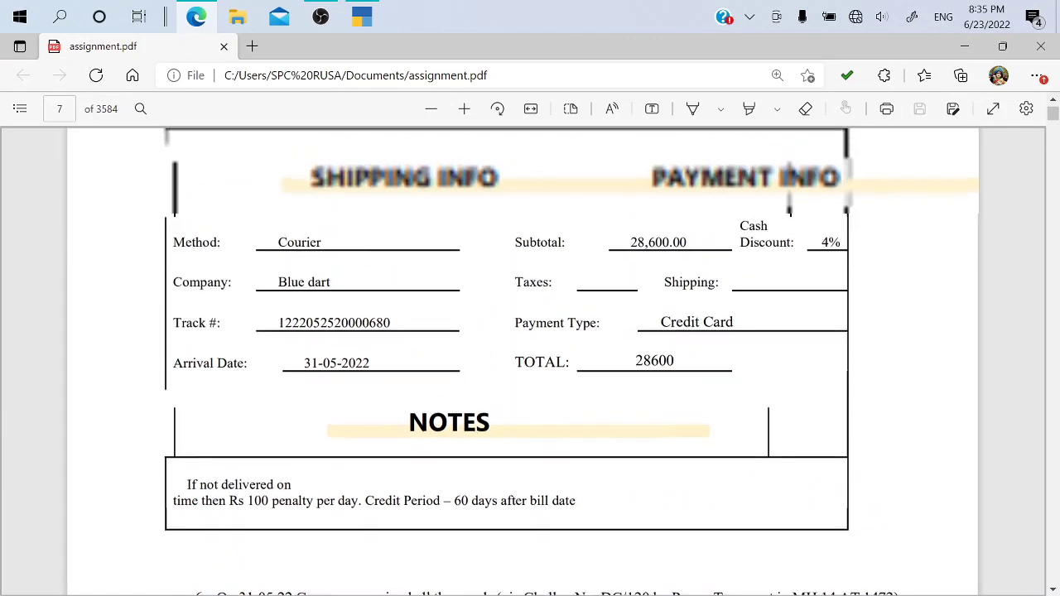
left_click_drag(820, 252, 843, 259)
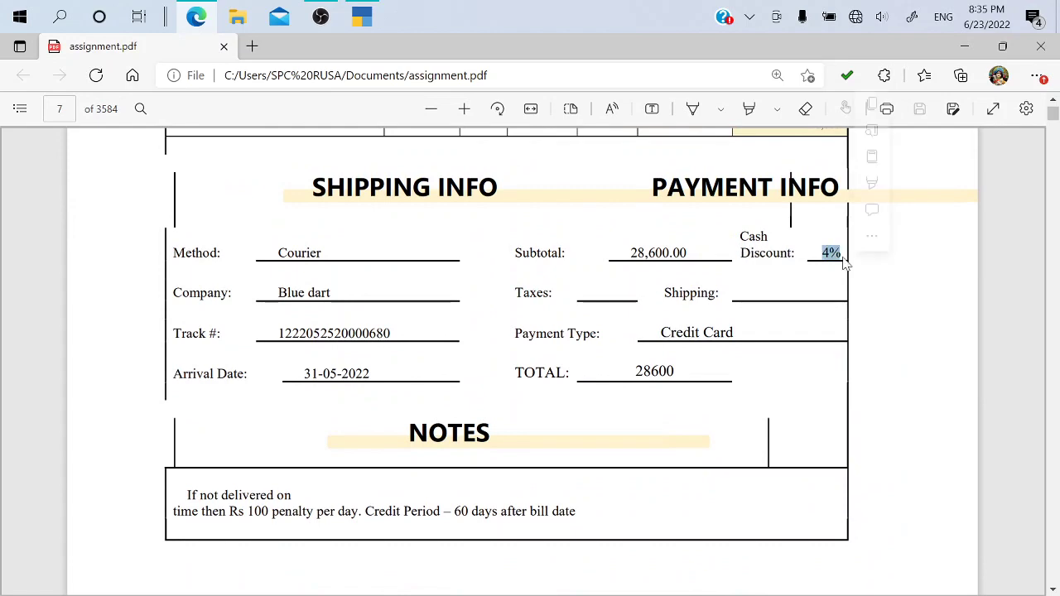
scroll(845, 249, "down", 4)
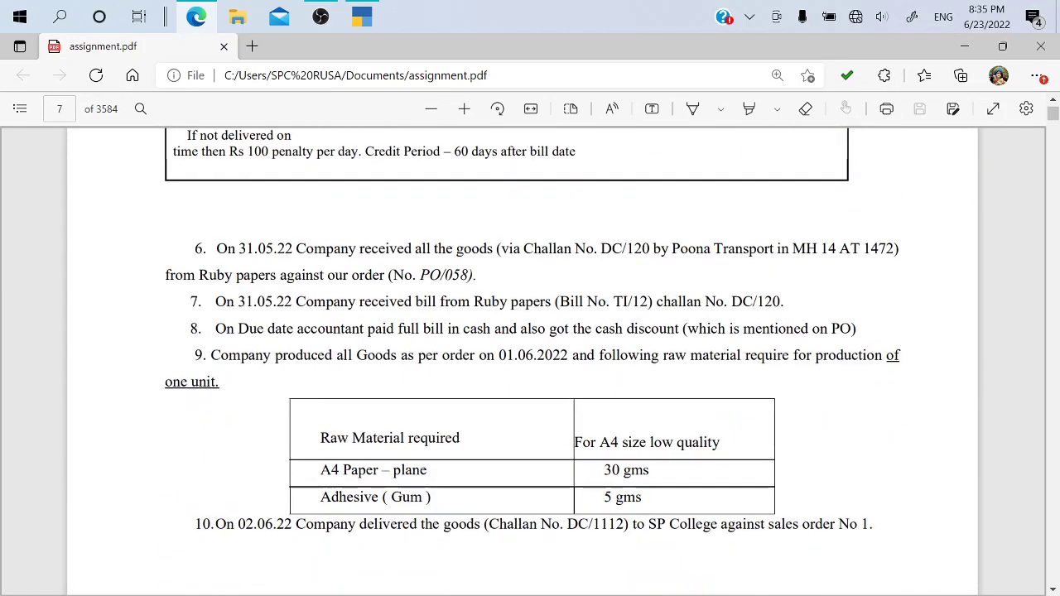
key("alt+Tab")
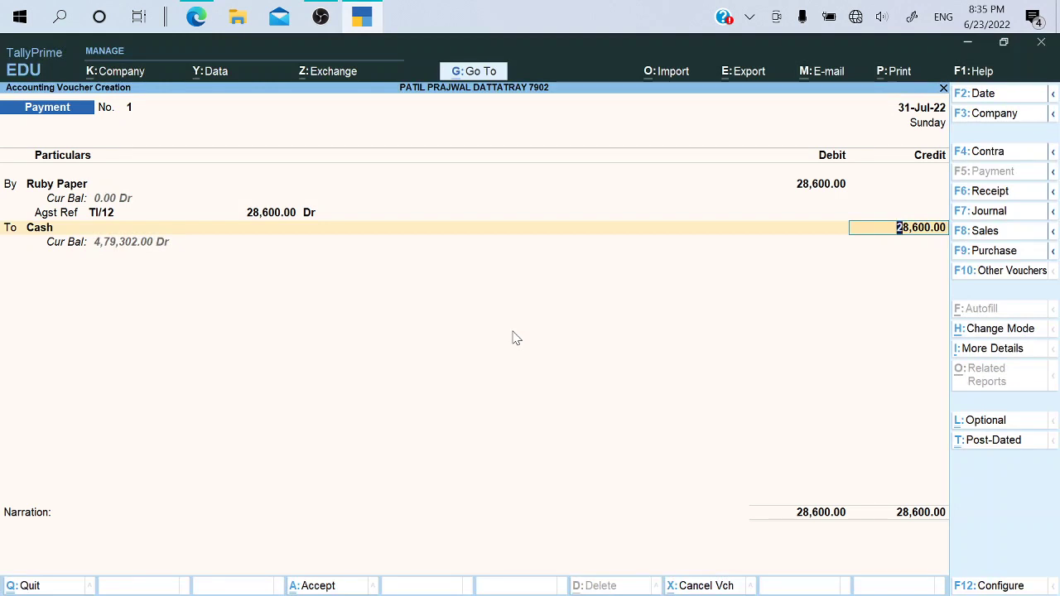
key("BackSpace")
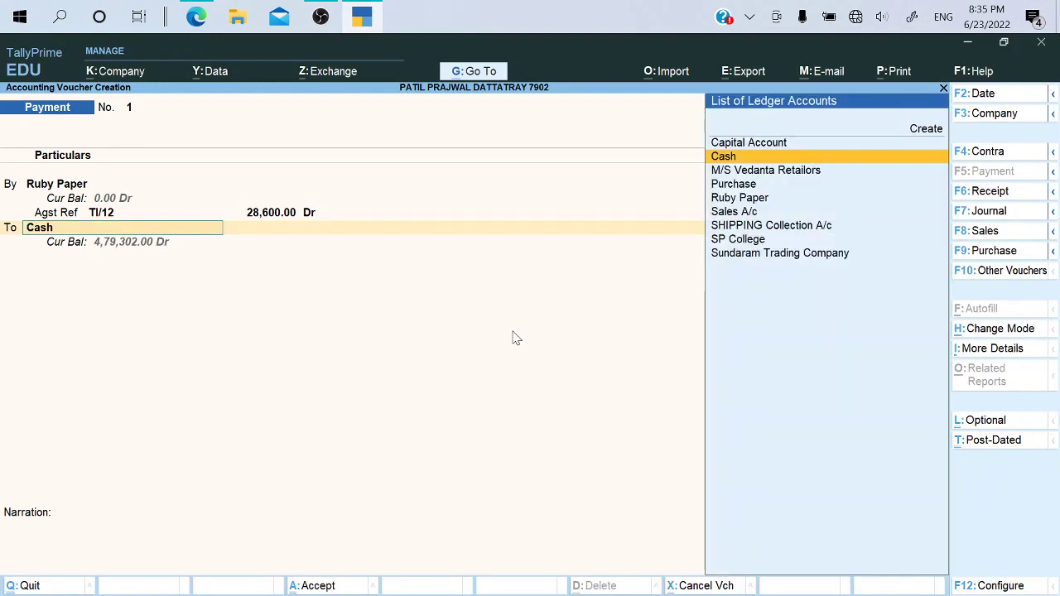
key("Return")
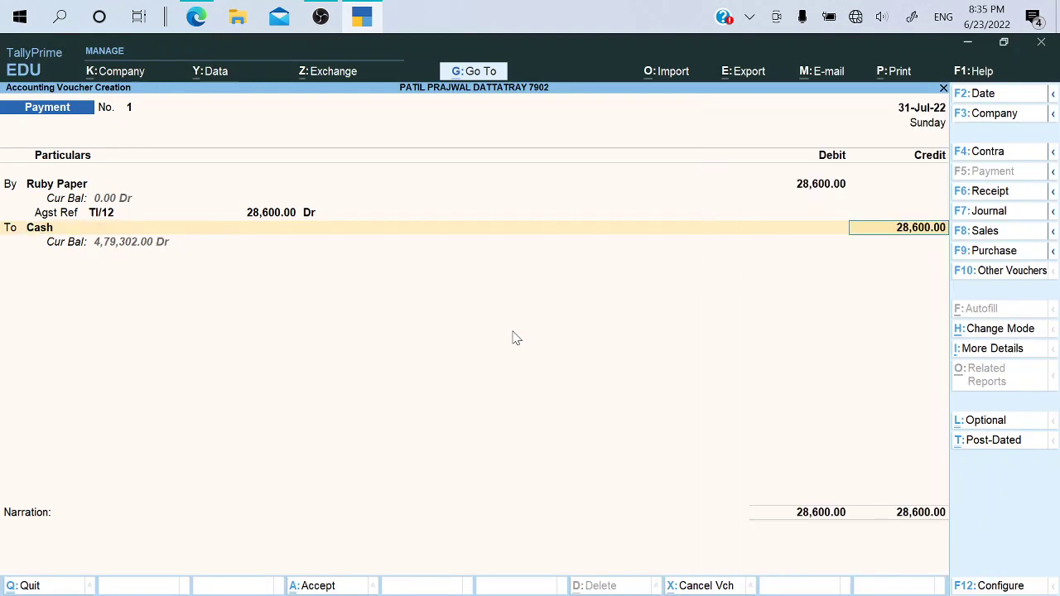
key("ctrl+n")
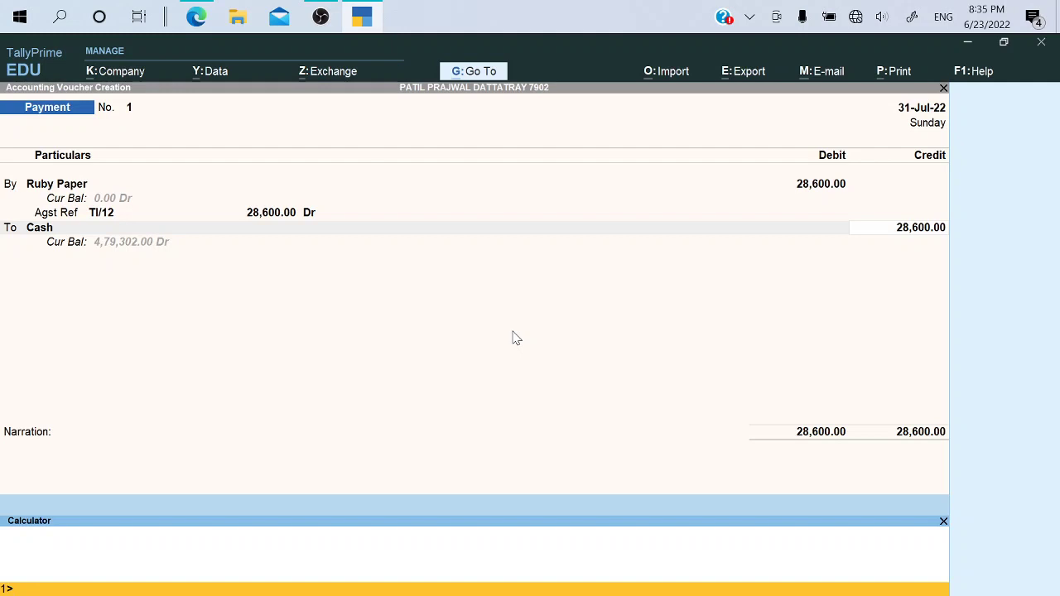
type("28600-28600*4%")
key("Return")
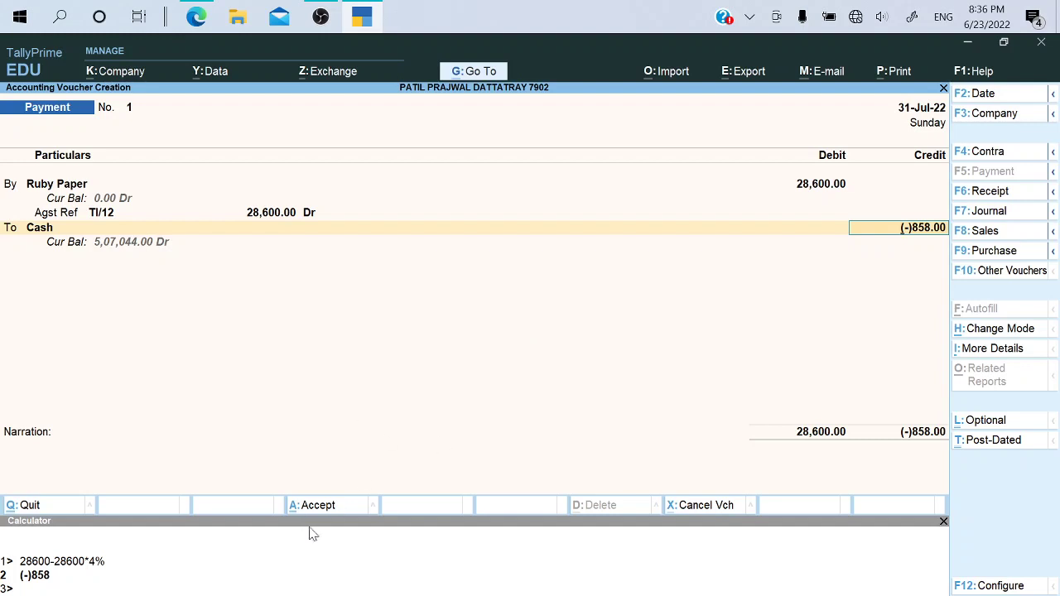
left_click(61, 569)
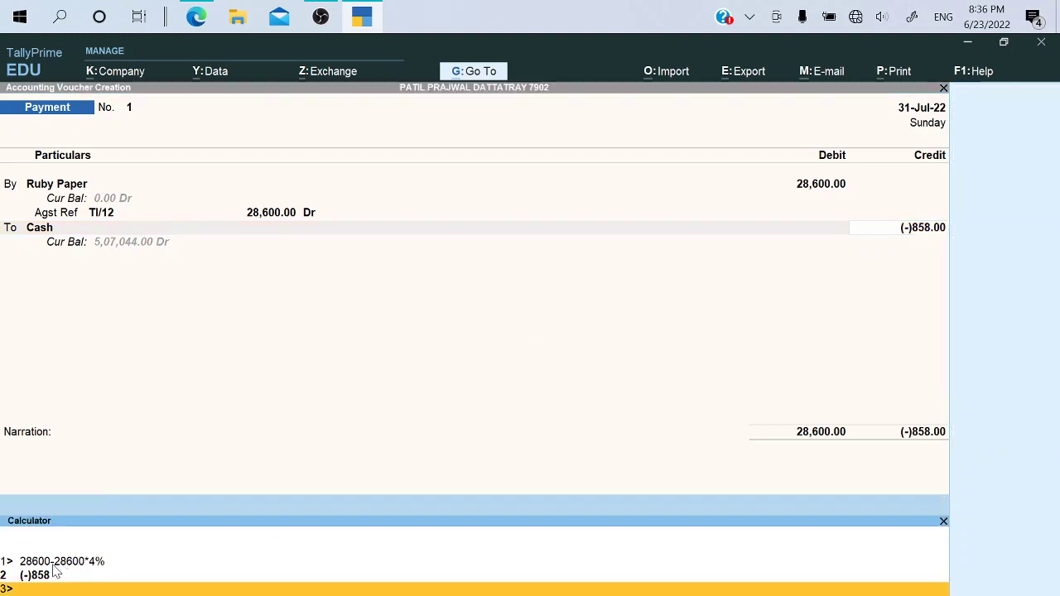
key("Up")
key("Up")
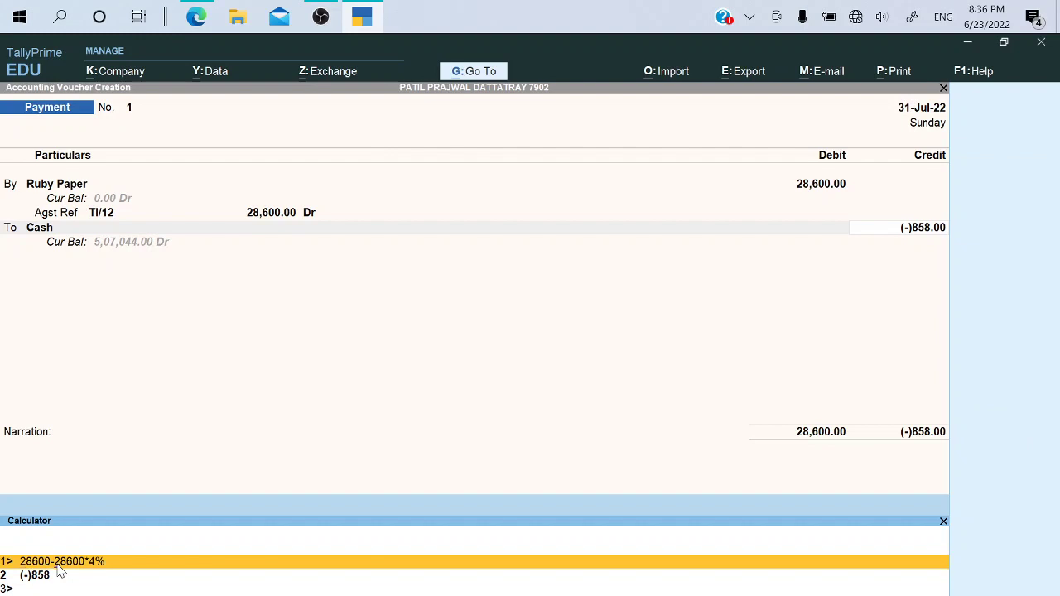
type("(")
key("Return")
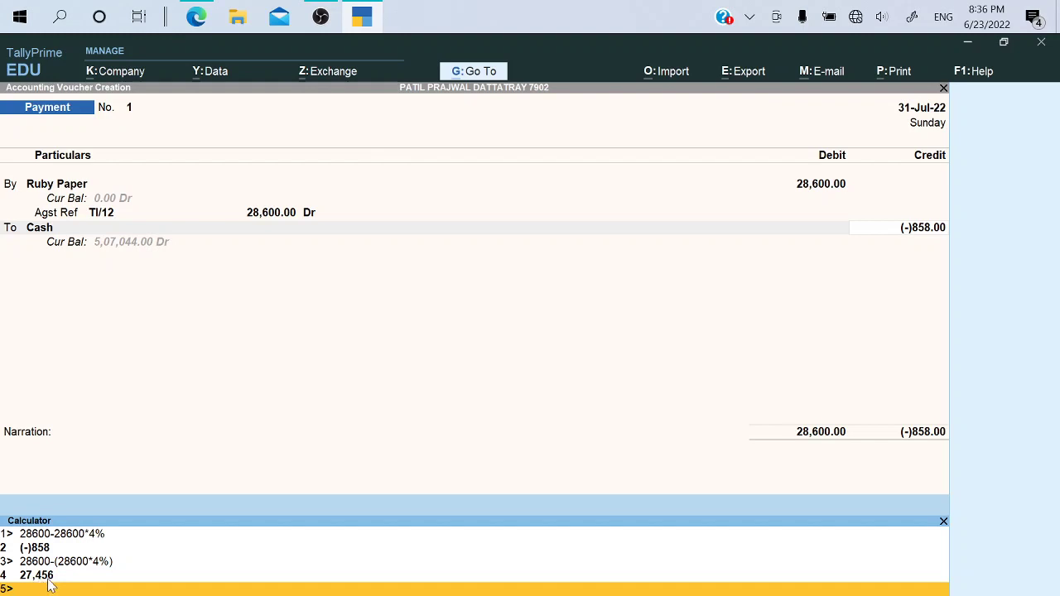
key("ctrl+m")
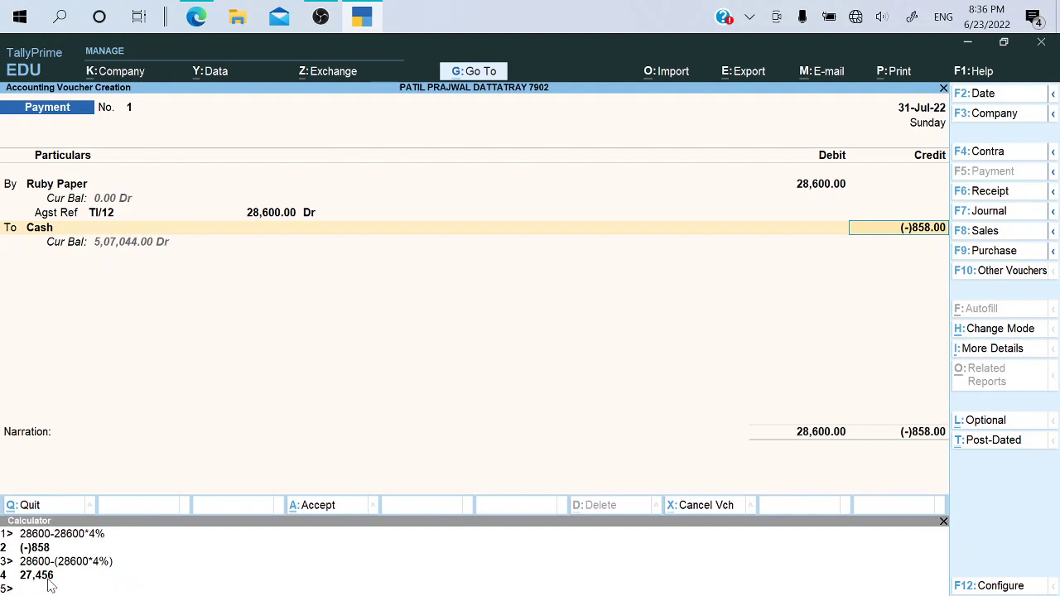
key("BackSpace")
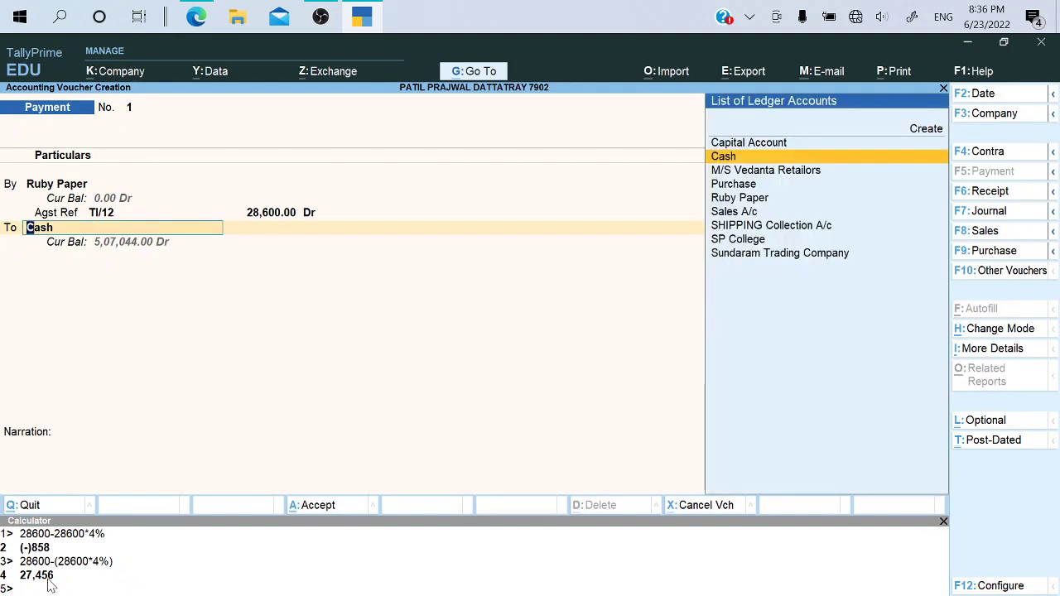
Create a new ledger 'Discount Received' under the Indirect Incomes group from within the voucher
key("alt+c")
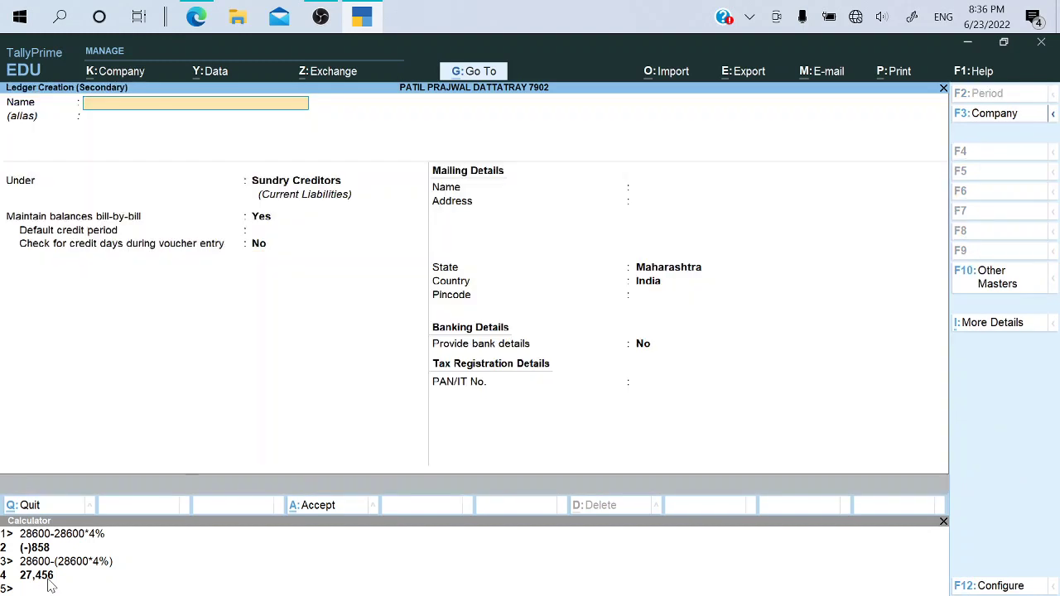
type("Discount Received")
key("Return")
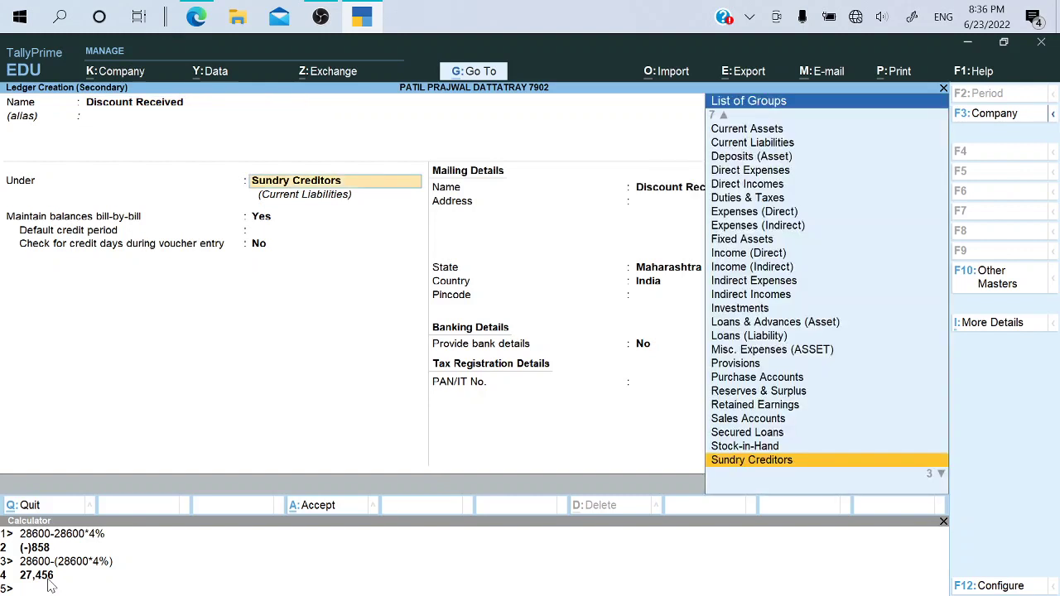
type("In")
key("Down")
key("Down")
key("Down")
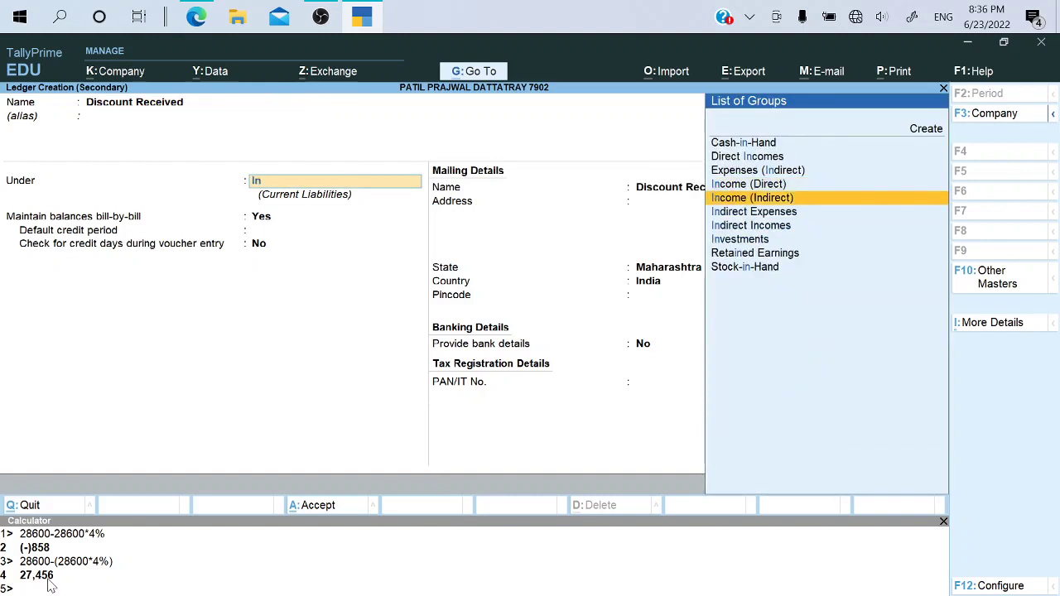
key("Return")
key("Return")
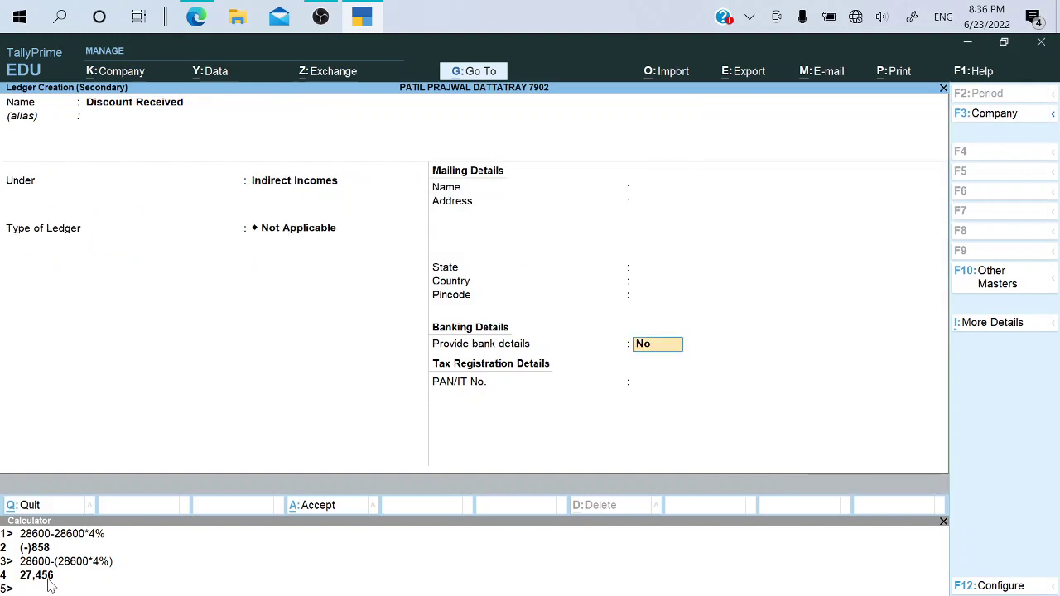
key("Return")
key("Return")
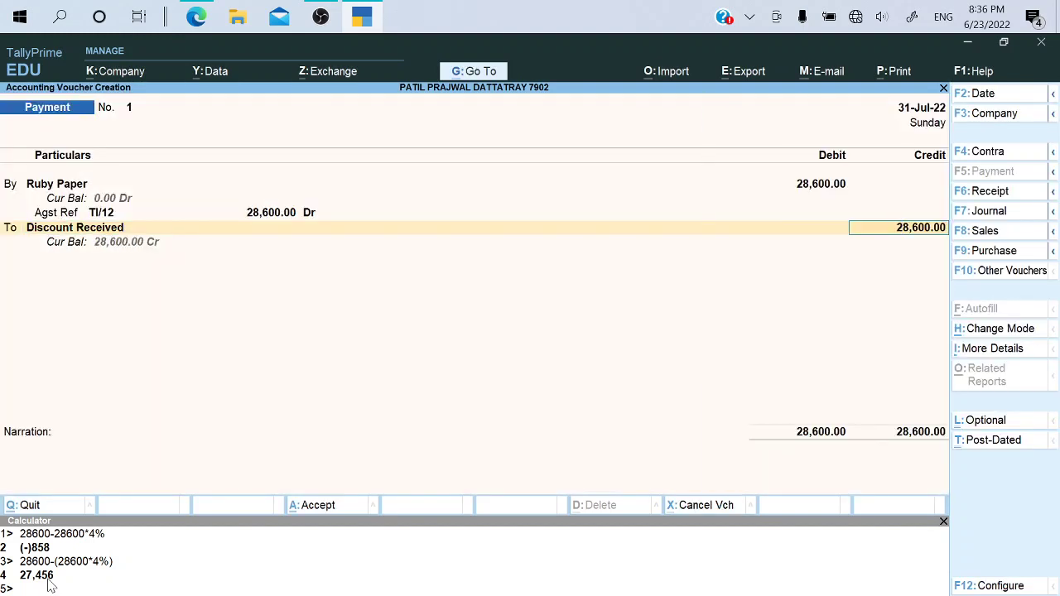
Credit Discount Received with the 4% discount of 1,144
left_click(50, 586)
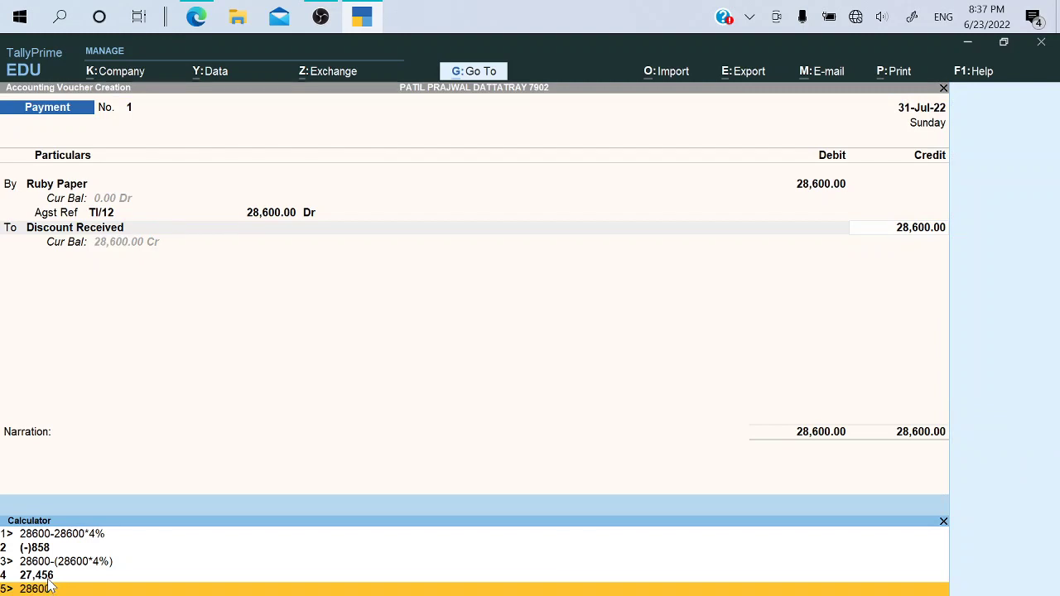
key("Return")
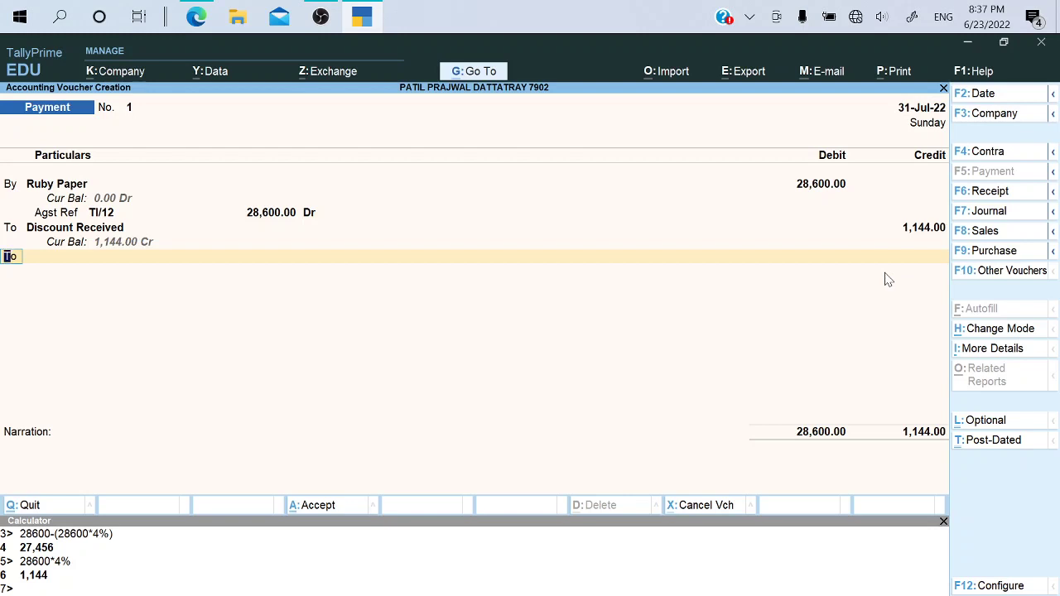
key("Return")
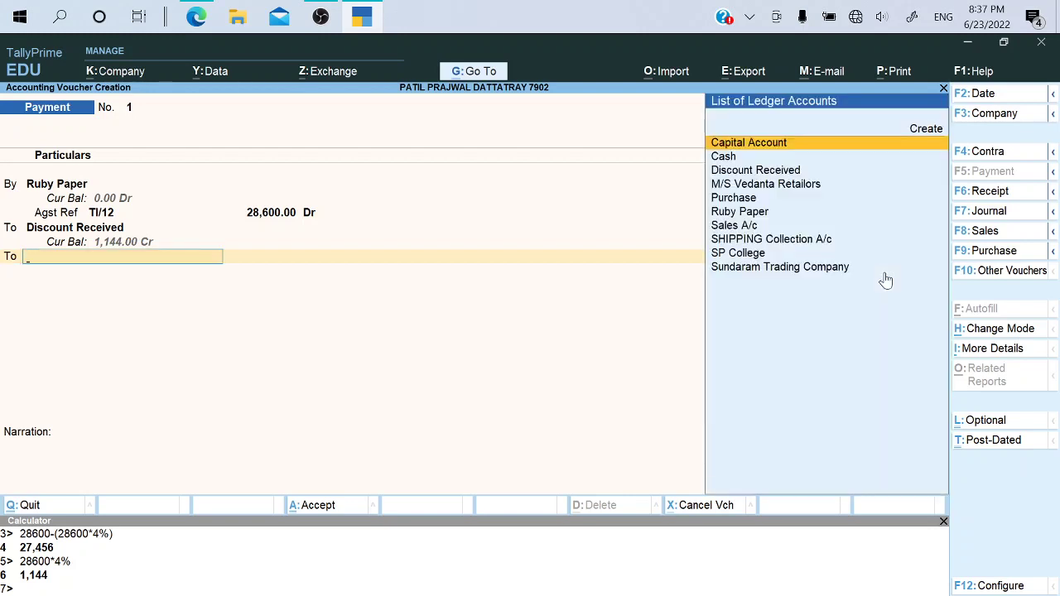
Credit Cash 27,456, skip the narration and save the payment voucher
type("Cas")
key("Return")
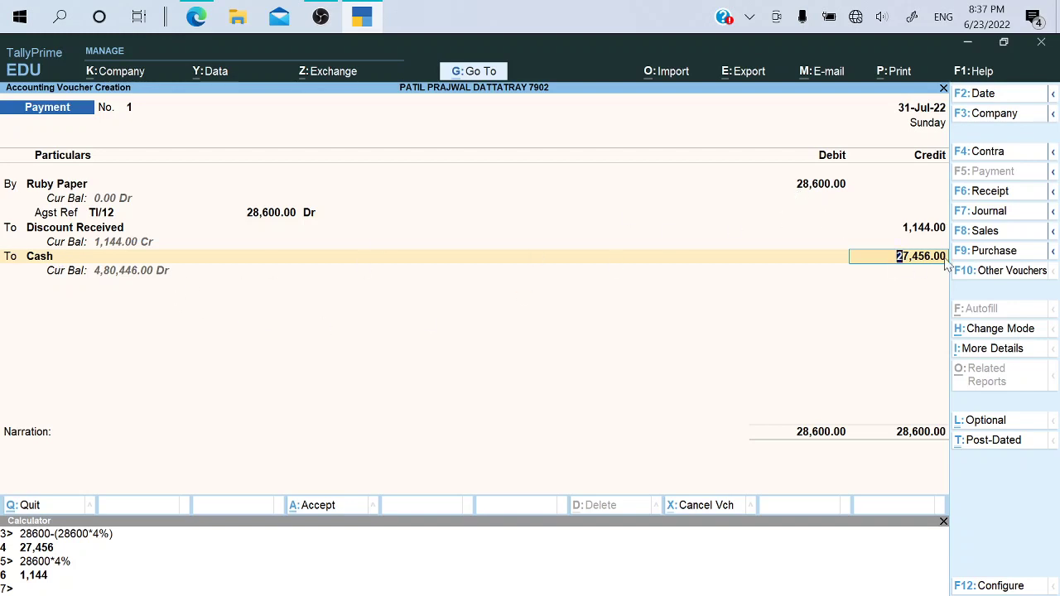
key("Return")
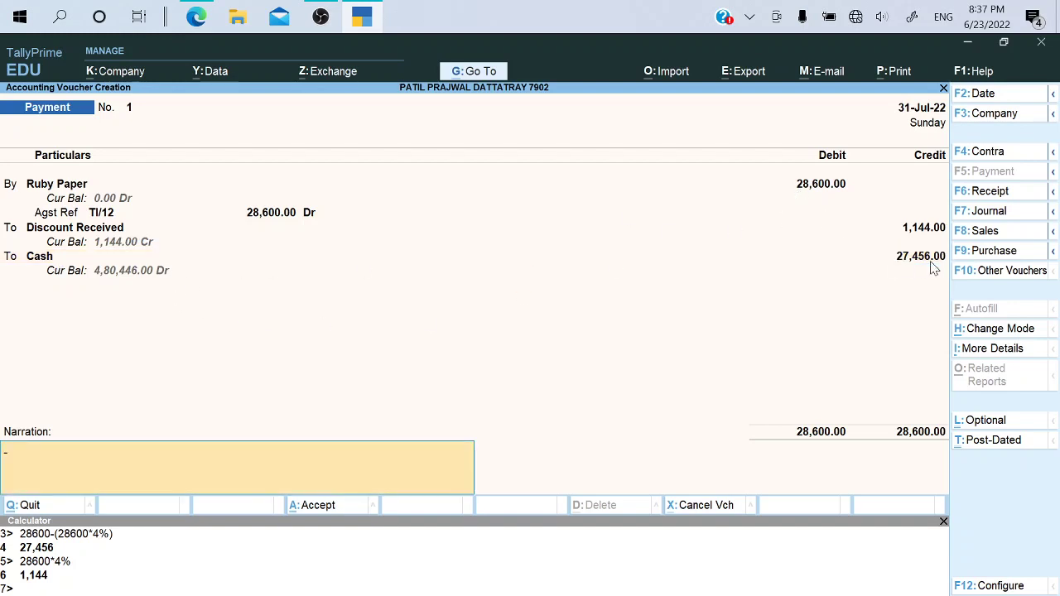
key("Return")
key("Return")
key("alt+Tab")
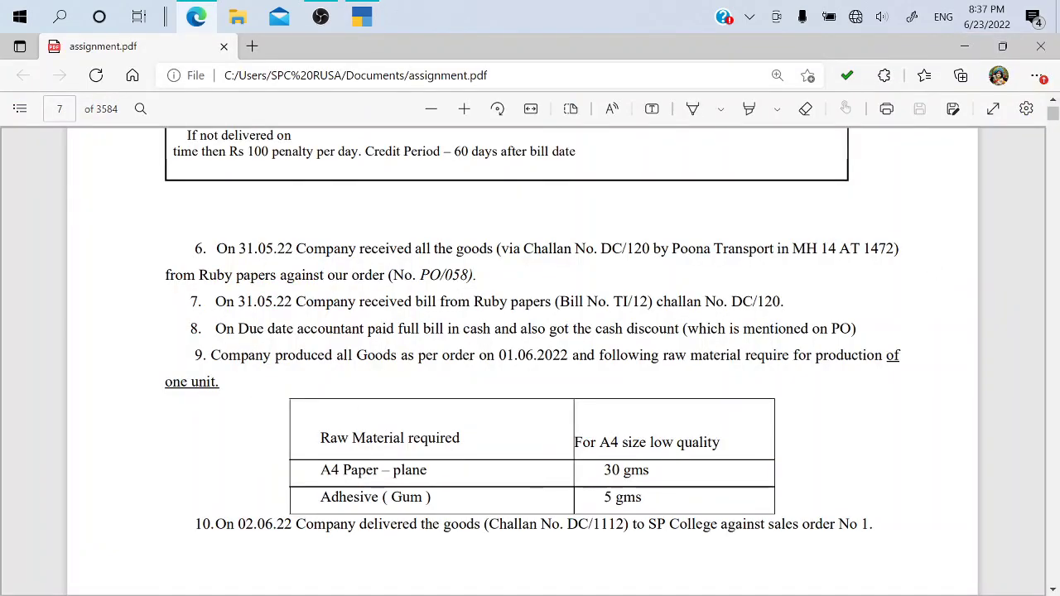
Review the production task in item 9, then close the blank Payment No. 2 to Gateway
left_click_drag(211, 356, 331, 360)
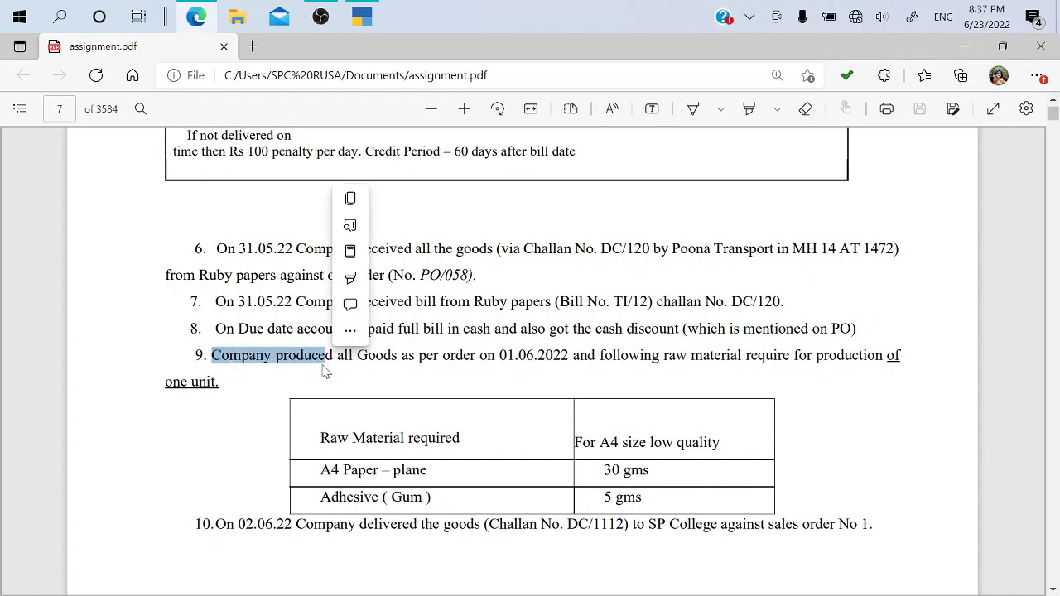
key("alt+Tab")
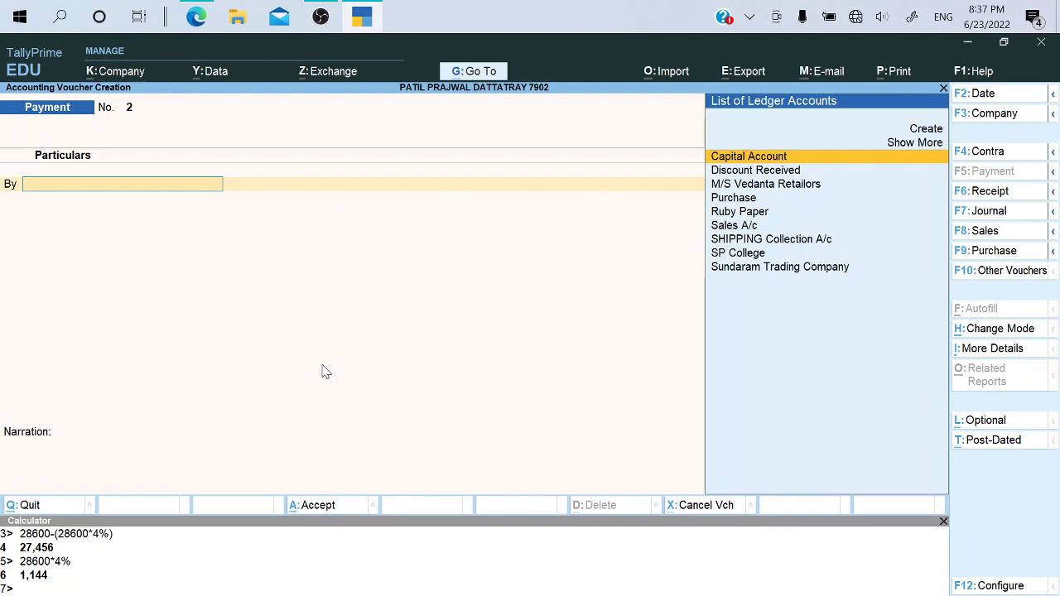
key("alt+Tab")
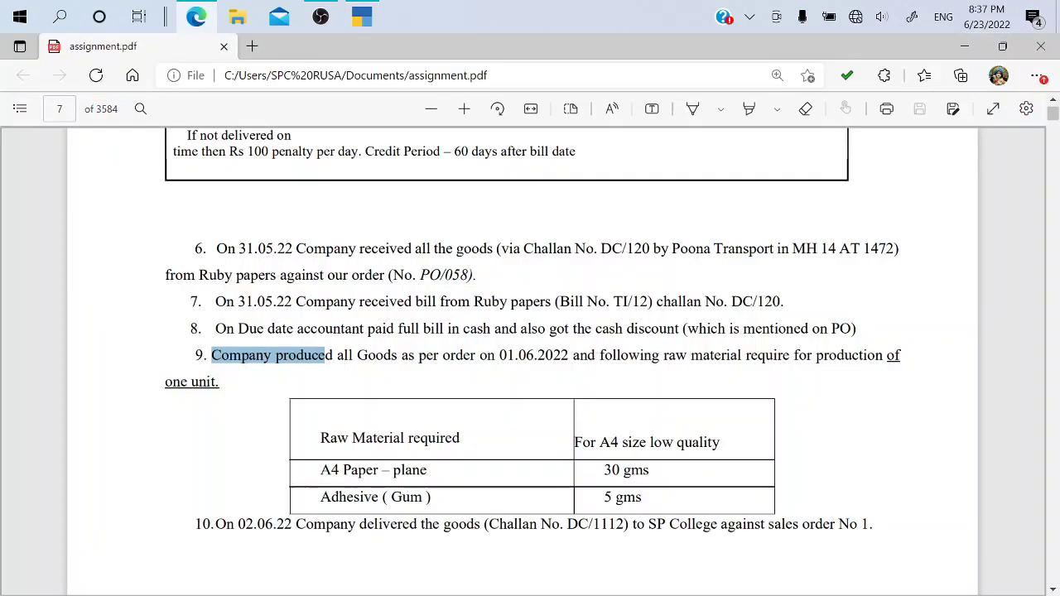
key("alt+Tab")
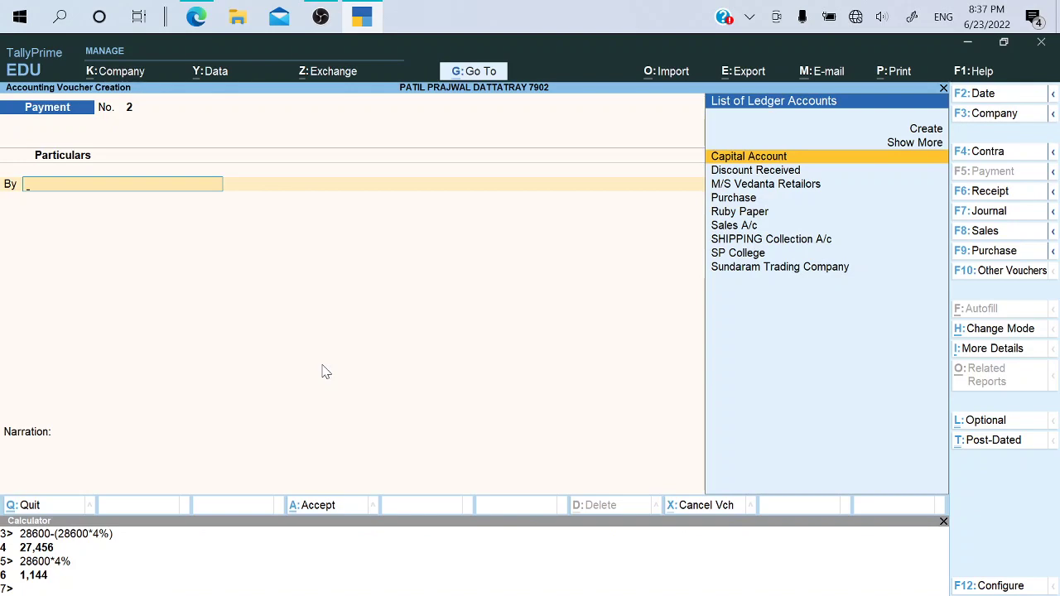
key("alt+Tab")
key("alt+Tab")
key("Escape")
key("Up")
key("Up")
key("Up")
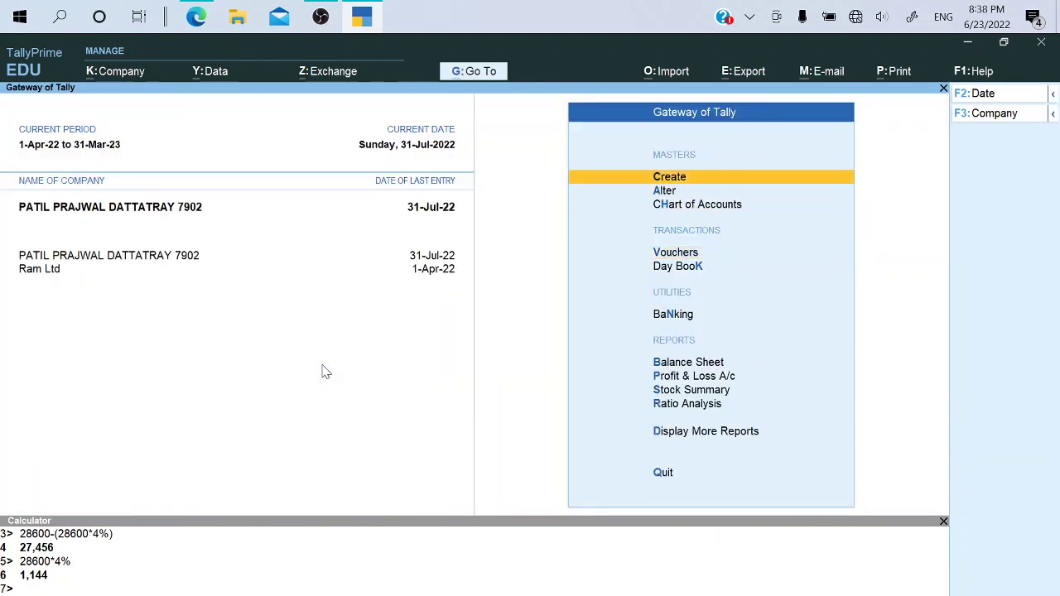
Create voucher type 'Manufacturing Journal' based on Stock Journal with Automatic numbering
key("Return")
key("Down")
key("Down")
key("Down")
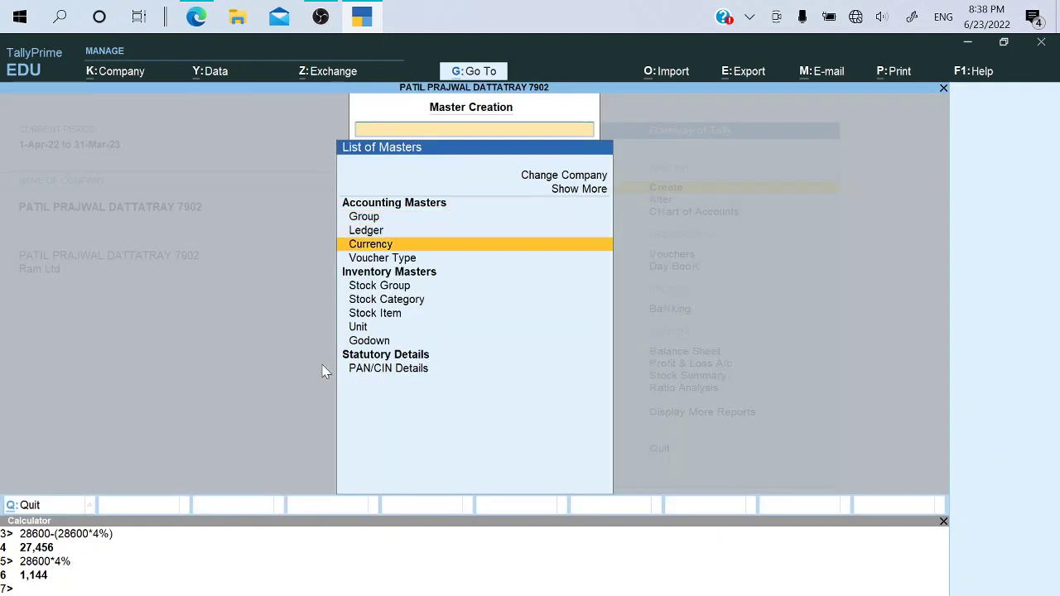
key("Return")
type("Manufacturing Jo")
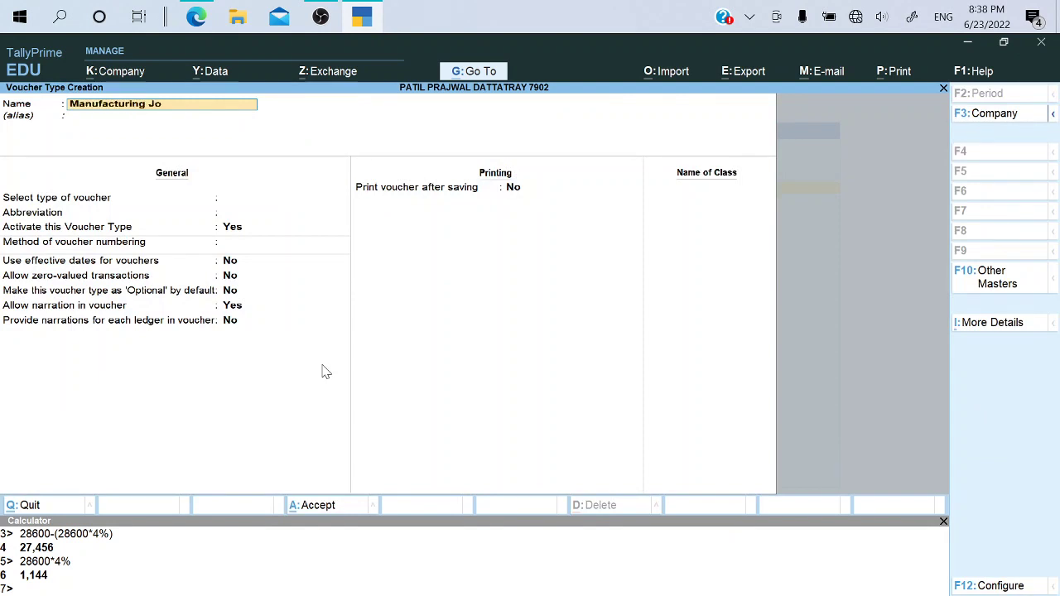
type("urnal")
key("Return")
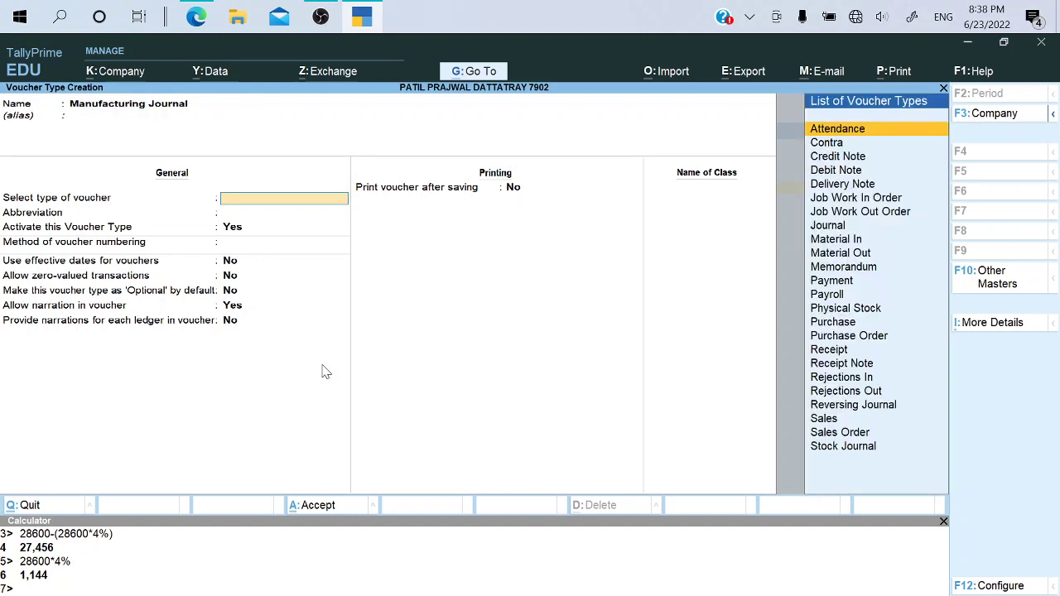
type("St")
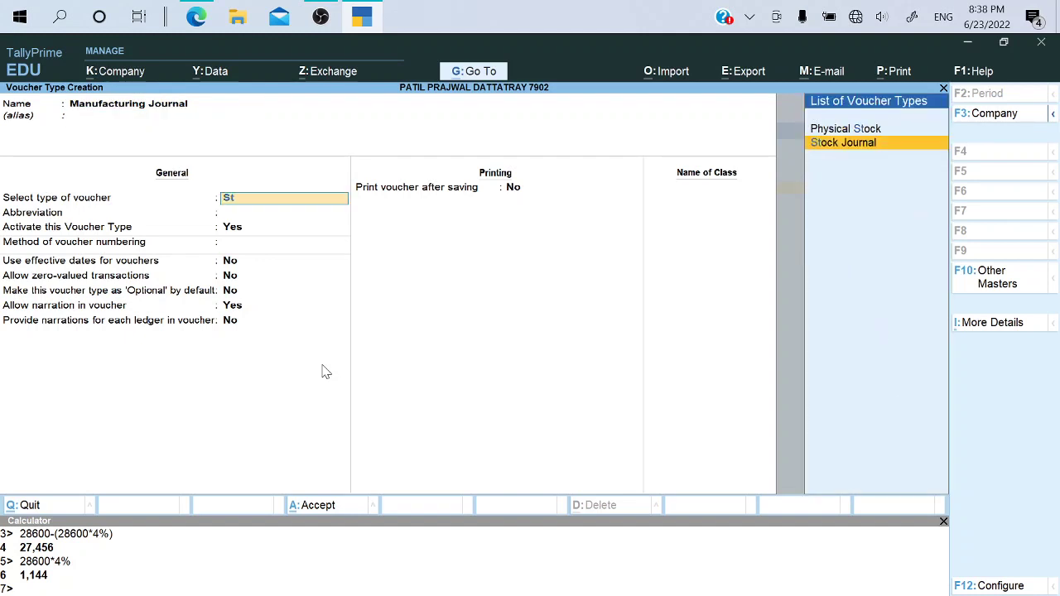
key("Return")
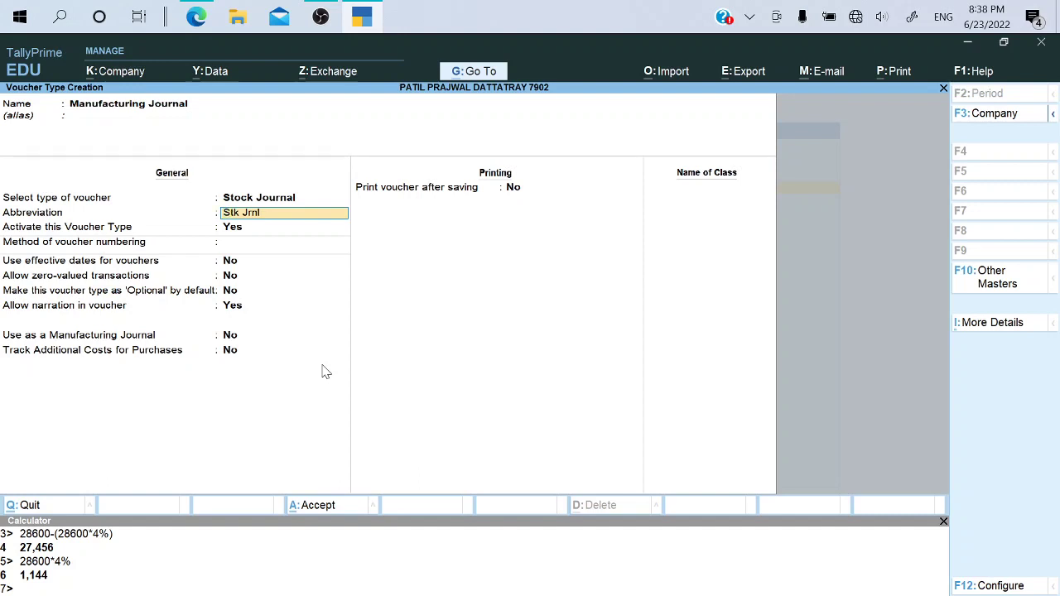
key("Return")
key("Return")
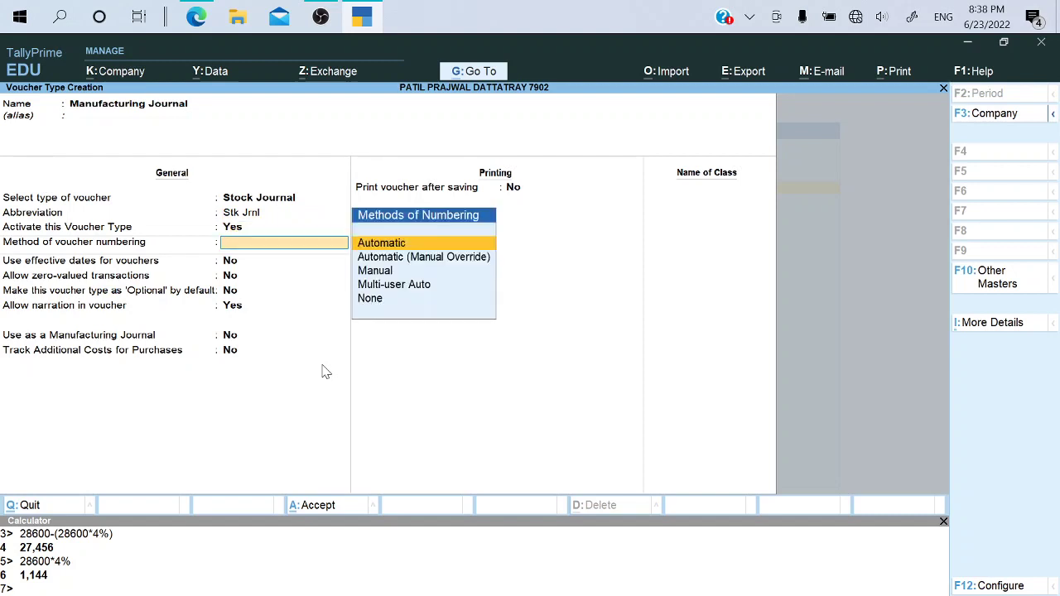
key("Return")
key("Return")
key("Return")
key("Return")
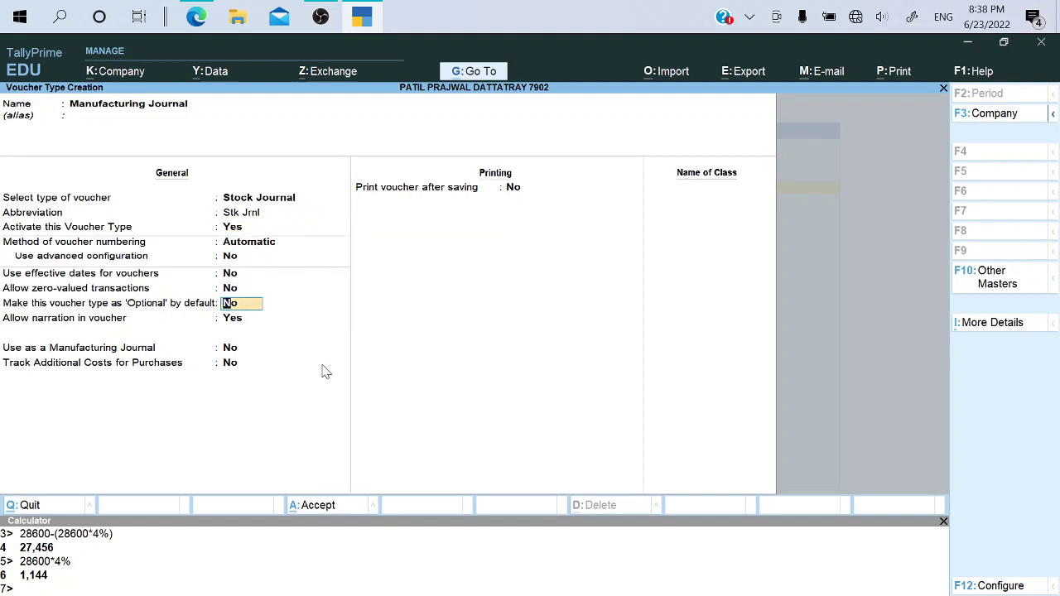
key("Return")
key("Return")
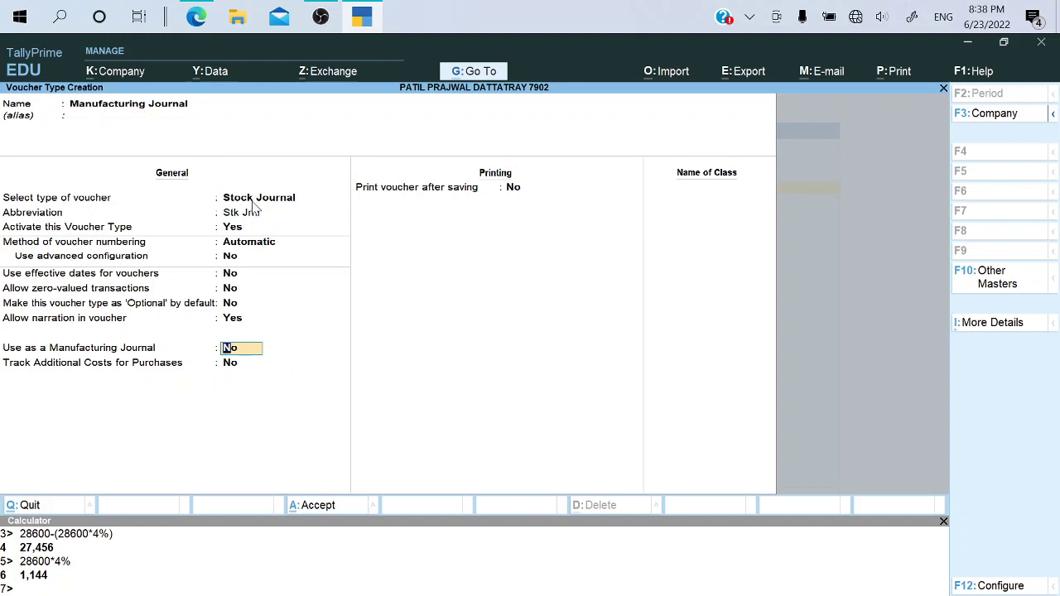
Set Use as a Manufacturing Journal to Yes and save the voucher type
left_click(252, 202)
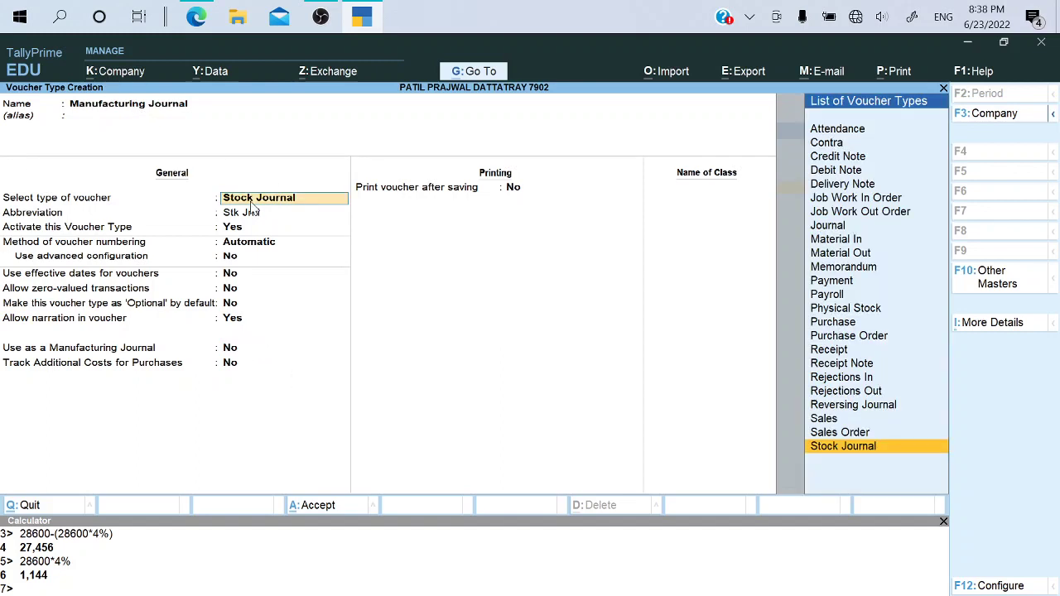
key("Return")
key("Return")
key("Return")
key("Return")
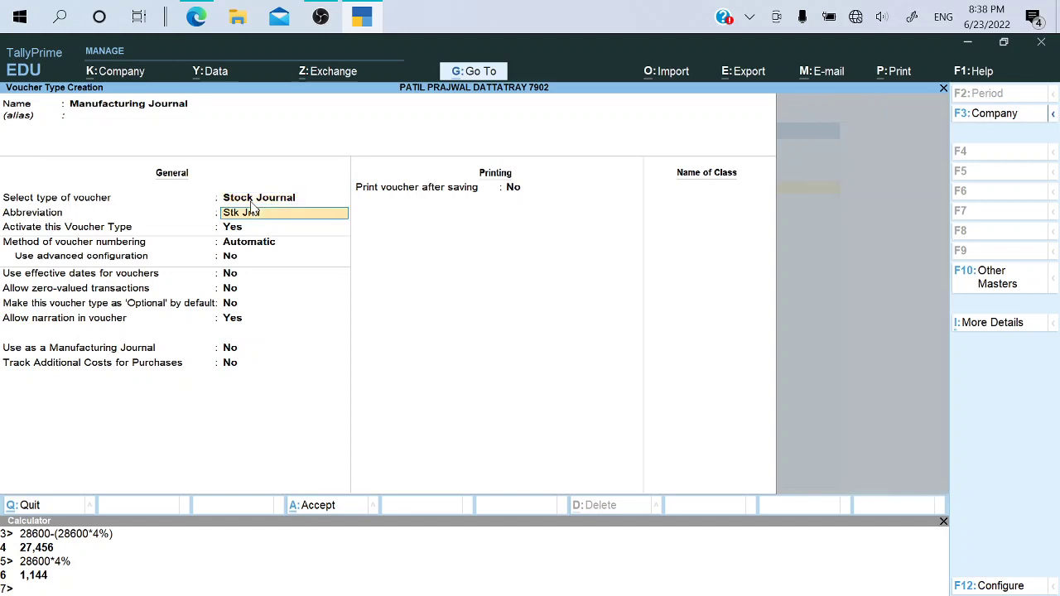
key("Return")
key("Return")
key("Return")
key("Return")
key("Return")
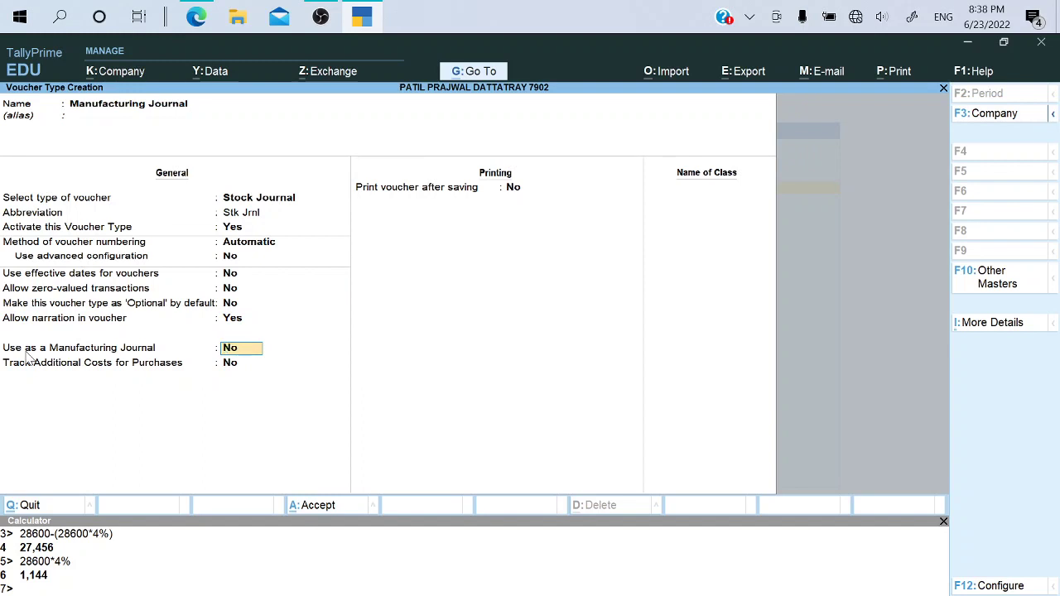
type("y")
key("Return")
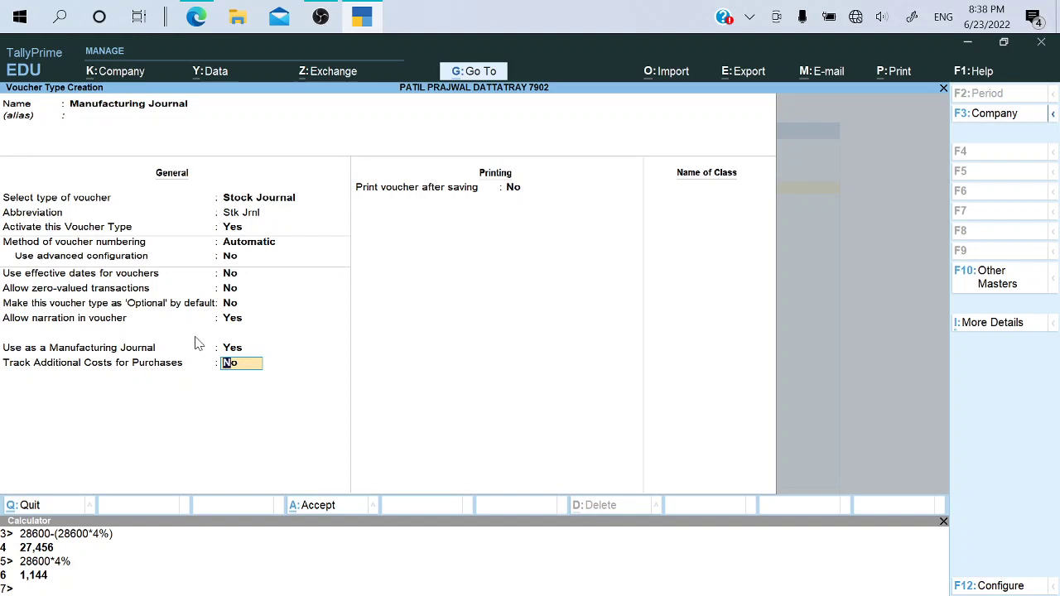
key("Return")
key("Return")
key("Return")
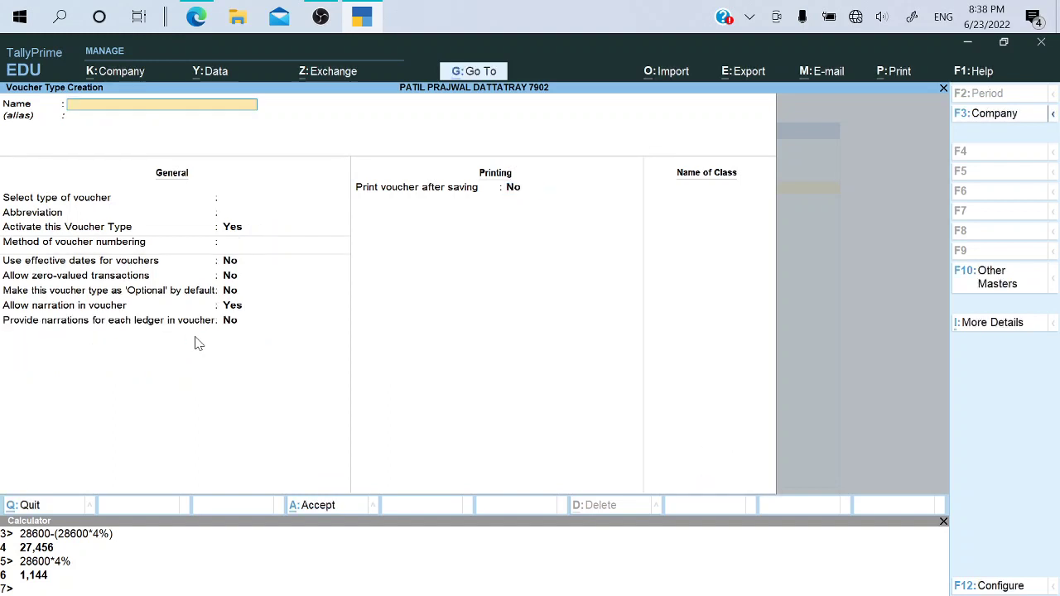
key("Escape")
key("Return")
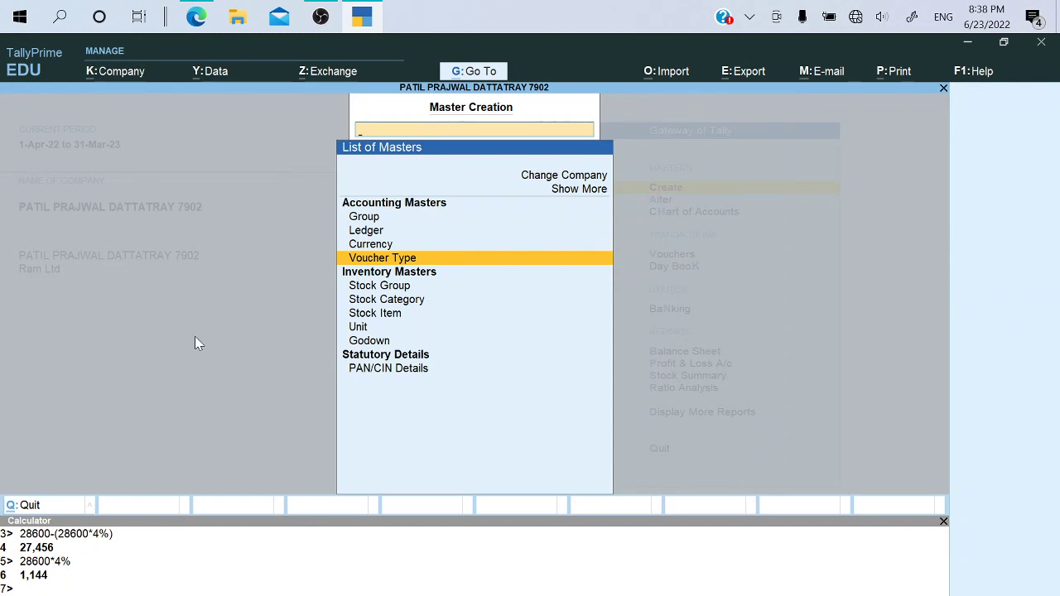
key("Escape")
key("Down")
key("Down")
Go to Alter > Stock Item and choose OMR Answer Sheets
key("Up")
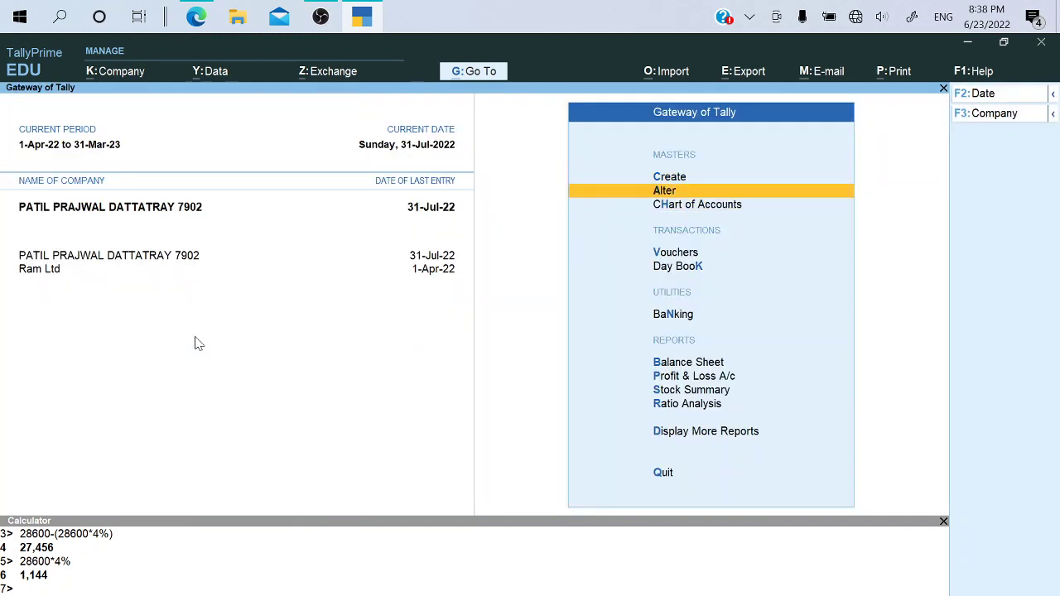
key("alt+Tab")
key("alt+Tab")
key("Return")
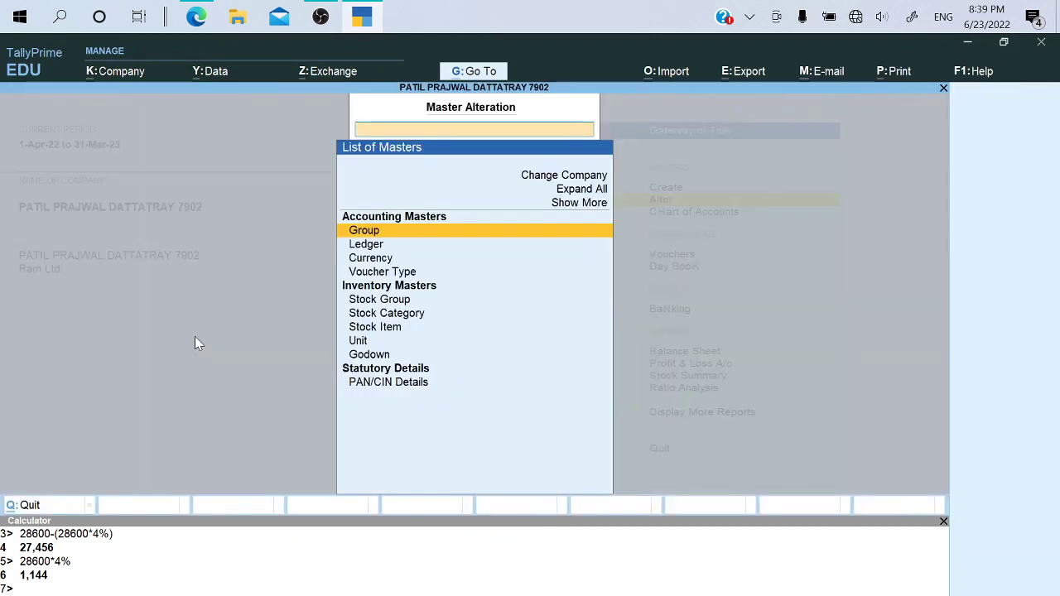
key("Down")
key("Down")
key("Down")
key("Down")
key("Down")
key("Down")
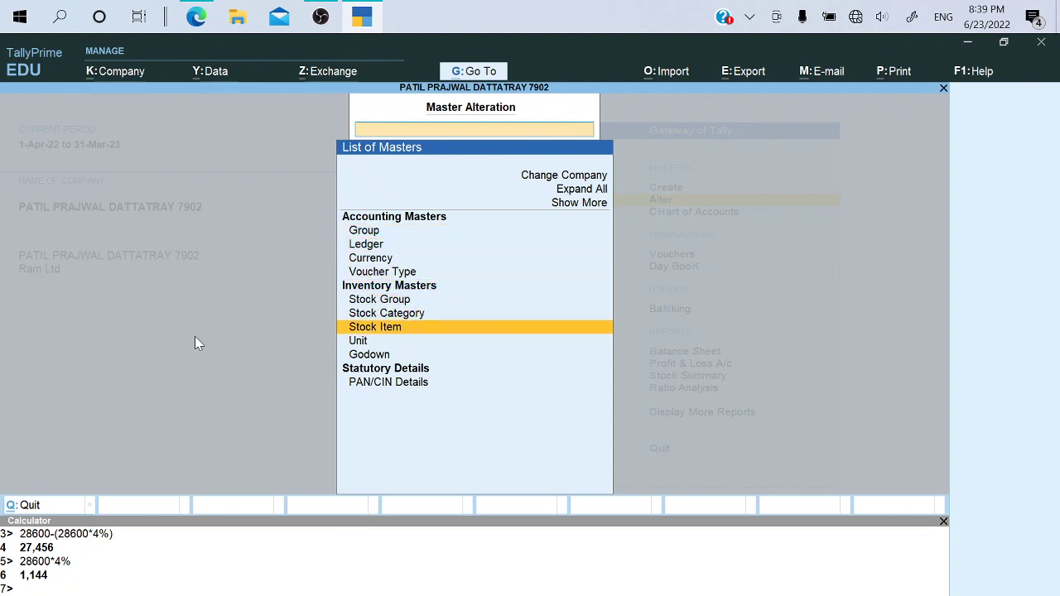
key("Escape")
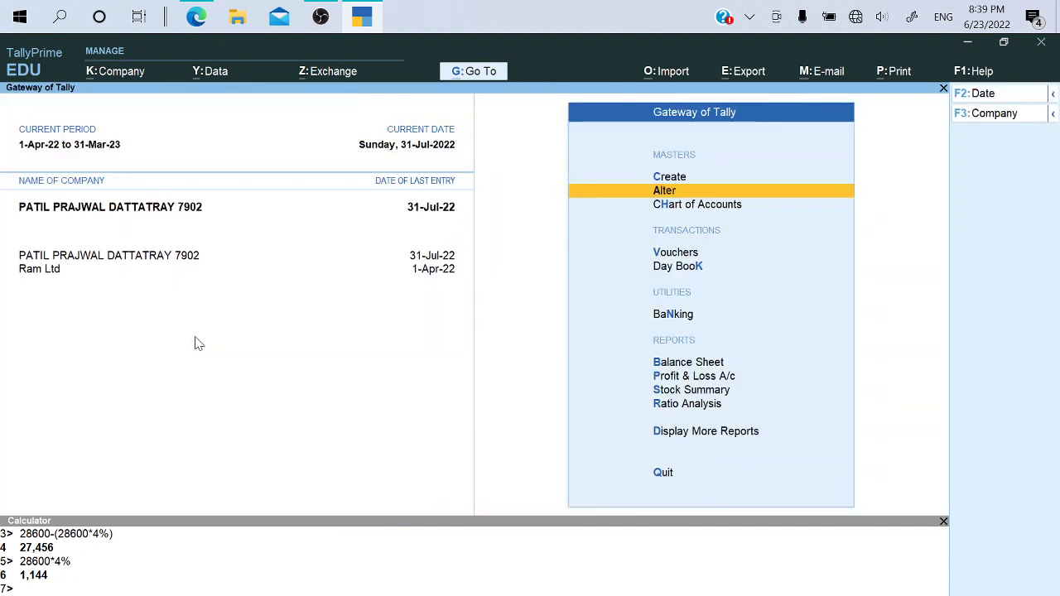
key("Return")
key("Down")
key("Down")
key("Down")
key("Down")
key("Down")
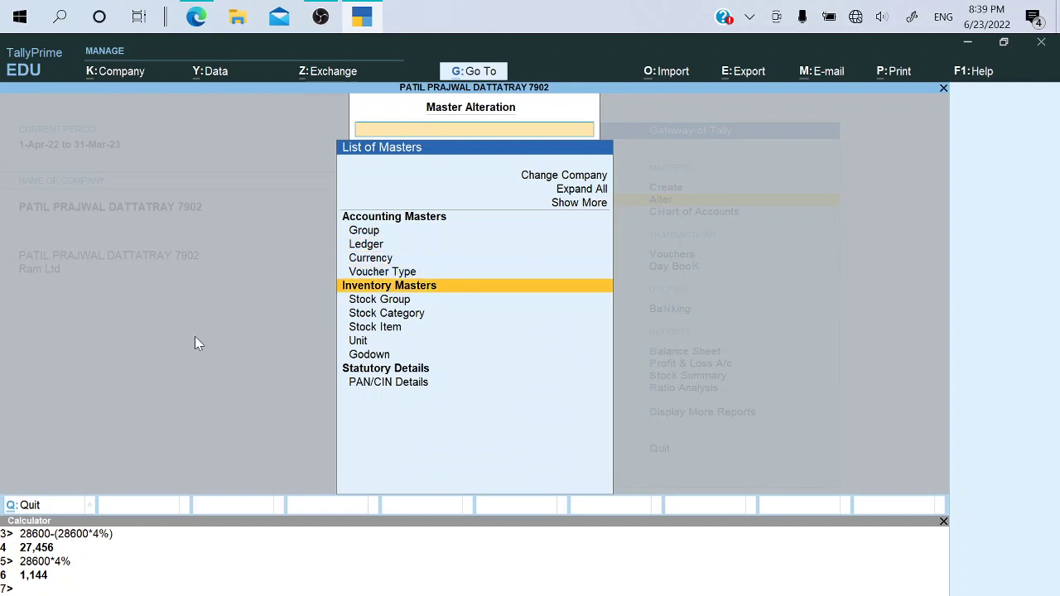
key("Down")
key("Return")
key("Down")
key("Down")
key("Down")
key("Down")
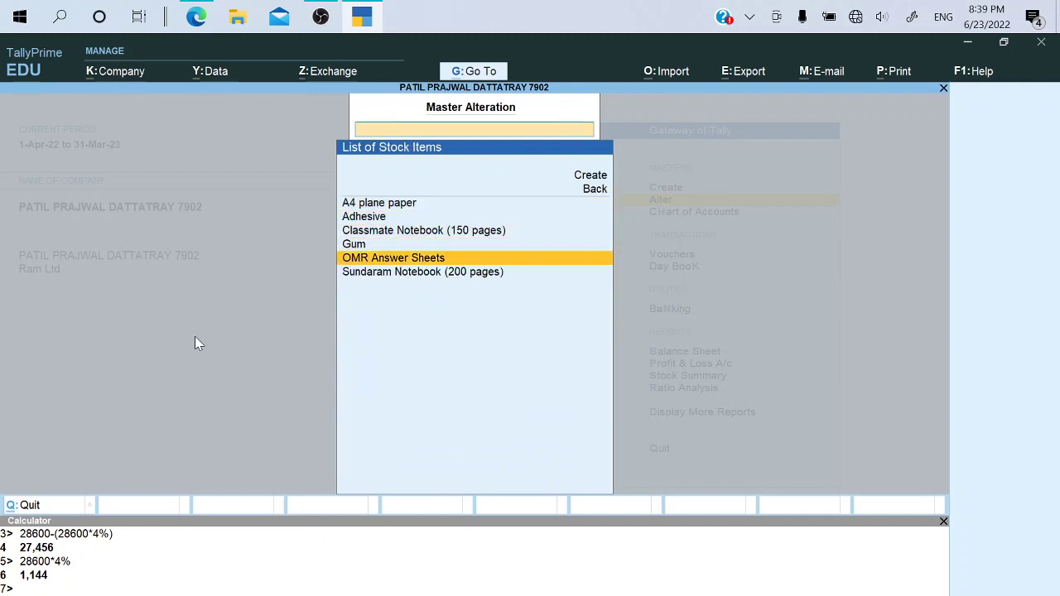
key("Return")
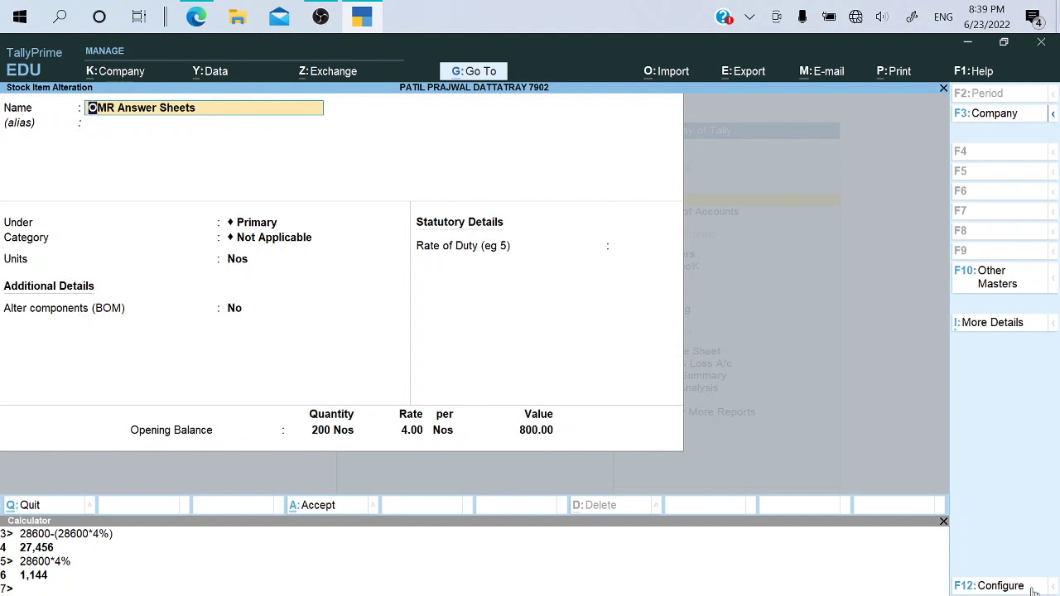
Turn on the stock item configuration options: more configurations, aliases, and Set Components List
left_click(1001, 587)
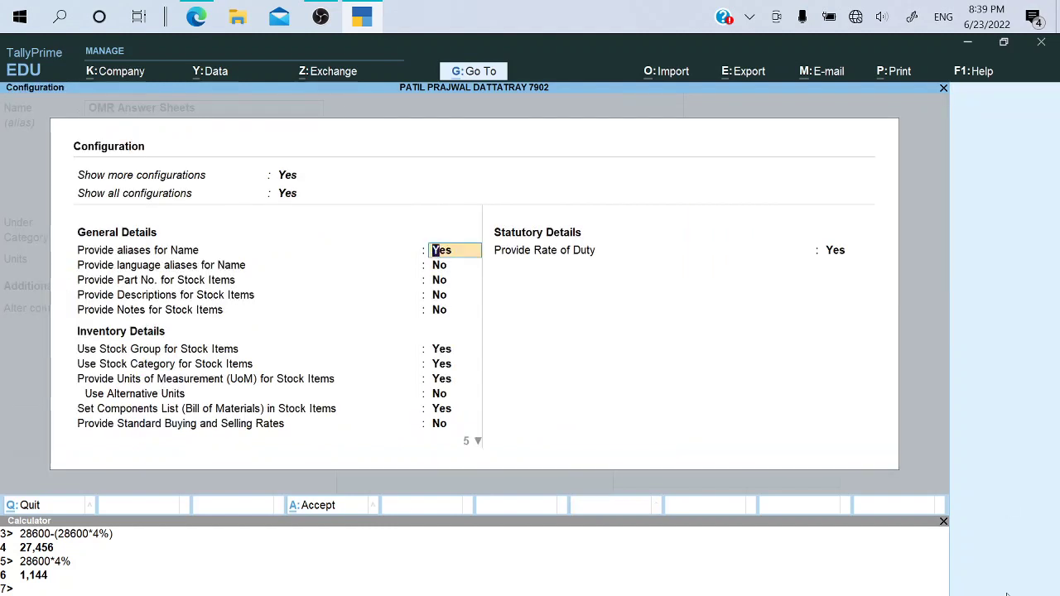
key("Up")
key("Up")
type("y")
key("Return")
type("y")
key("Return")
key("Return")
key("Return")
key("Return")
key("Return")
key("Return")
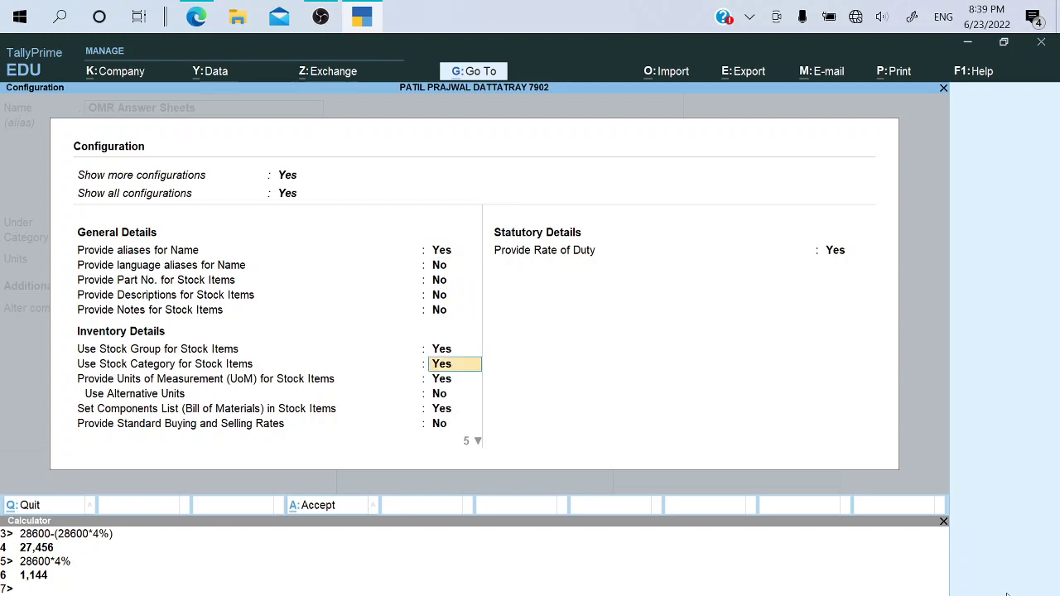
key("Return")
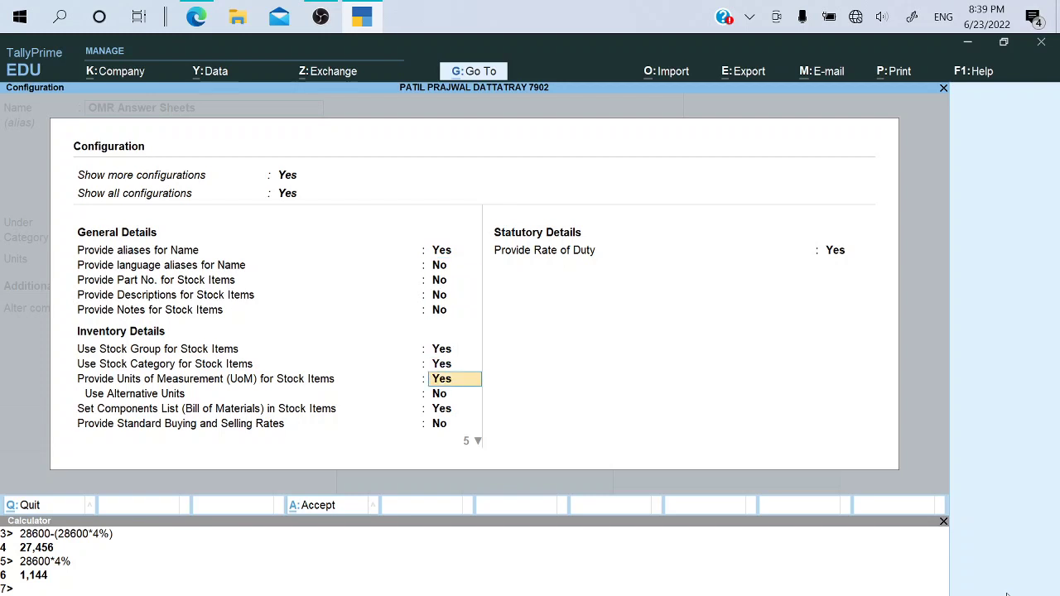
left_click(141, 410)
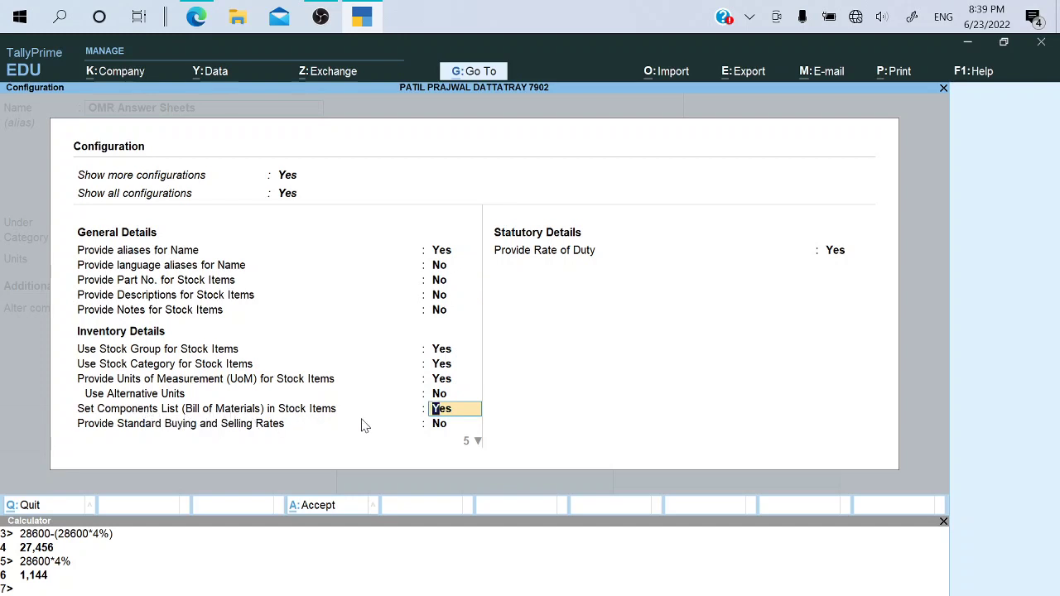
key("Return")
key("Return")
key("Return")
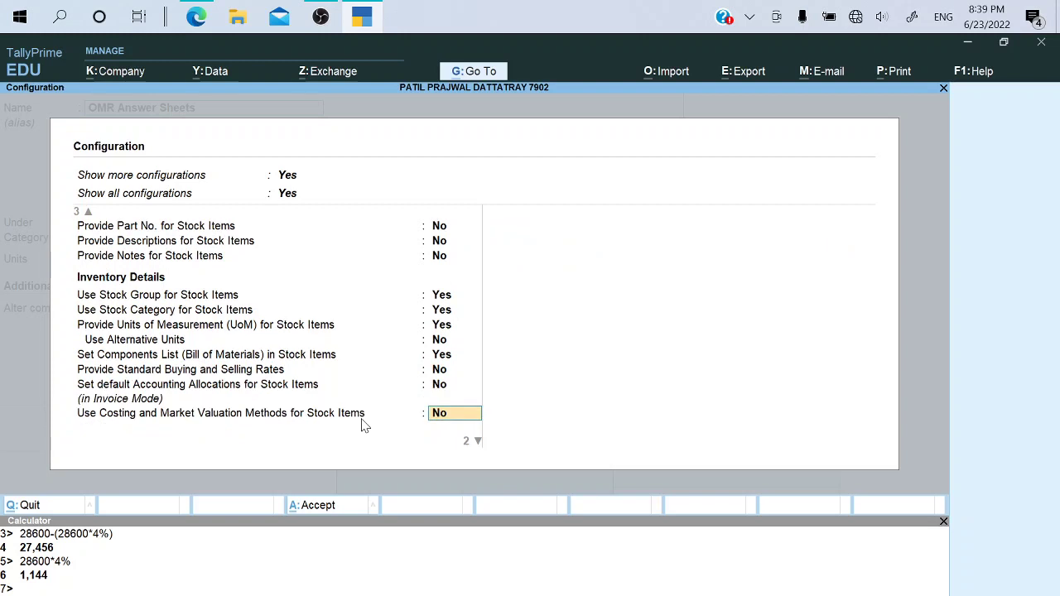
key("Return")
key("Return")
key("Return")
key("Return")
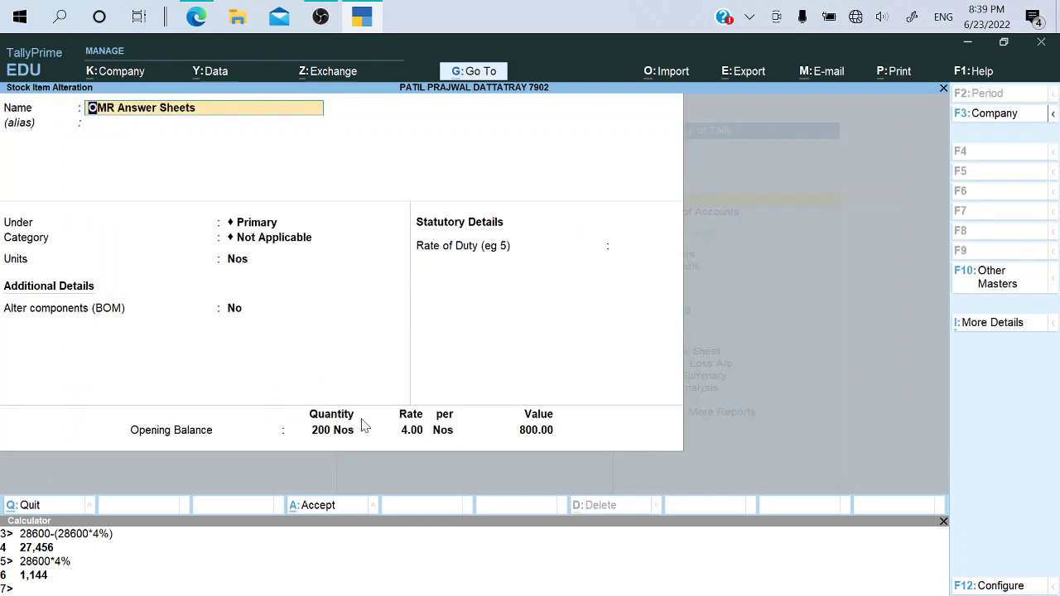
Set Alter components (BOM) to Yes and create BOM 'OMR' for 1 Nos
left_click(238, 310)
type("y")
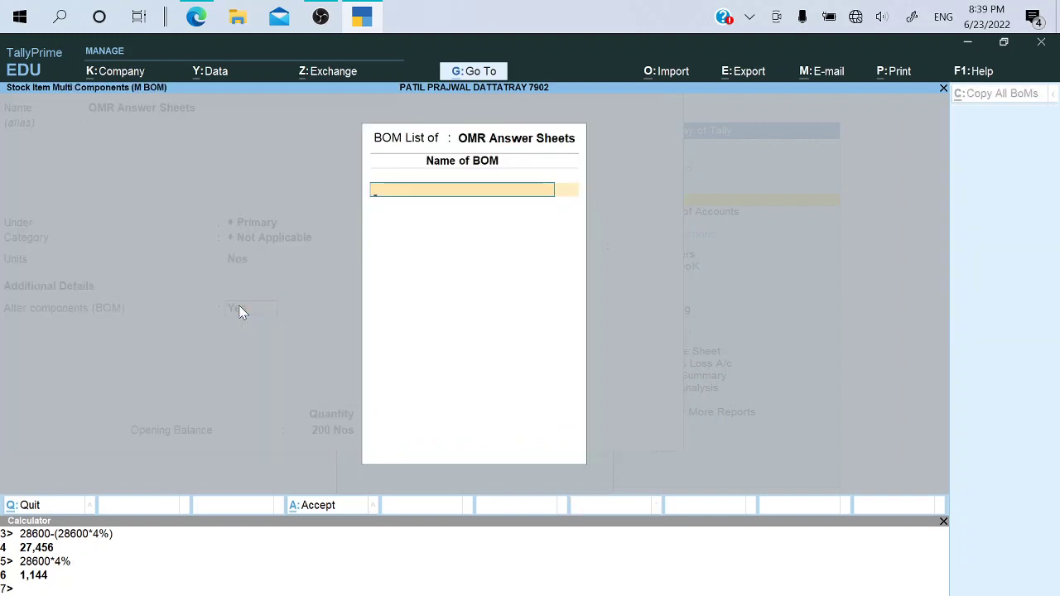
type("OMR")
key("Return")
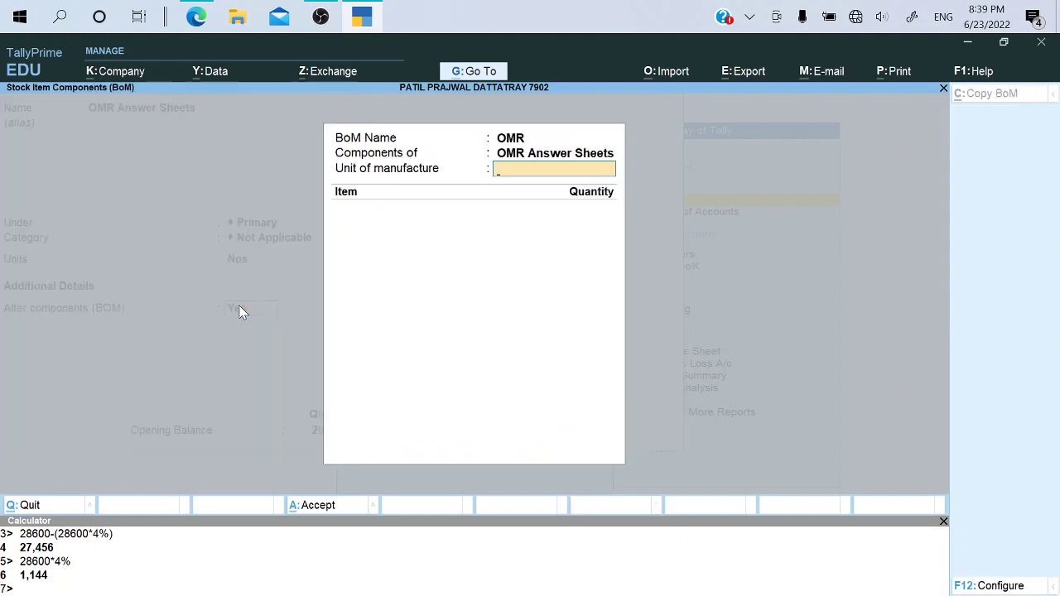
type("1")
key("Return")
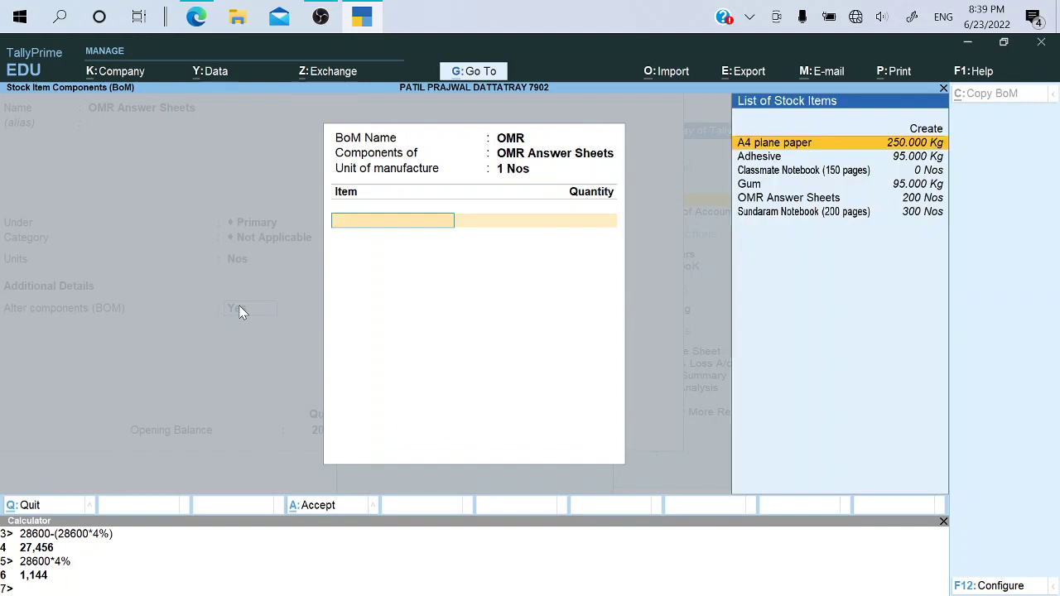
Add A4 plane paper as the first component, initially entering quantity 30
key("alt+Tab")
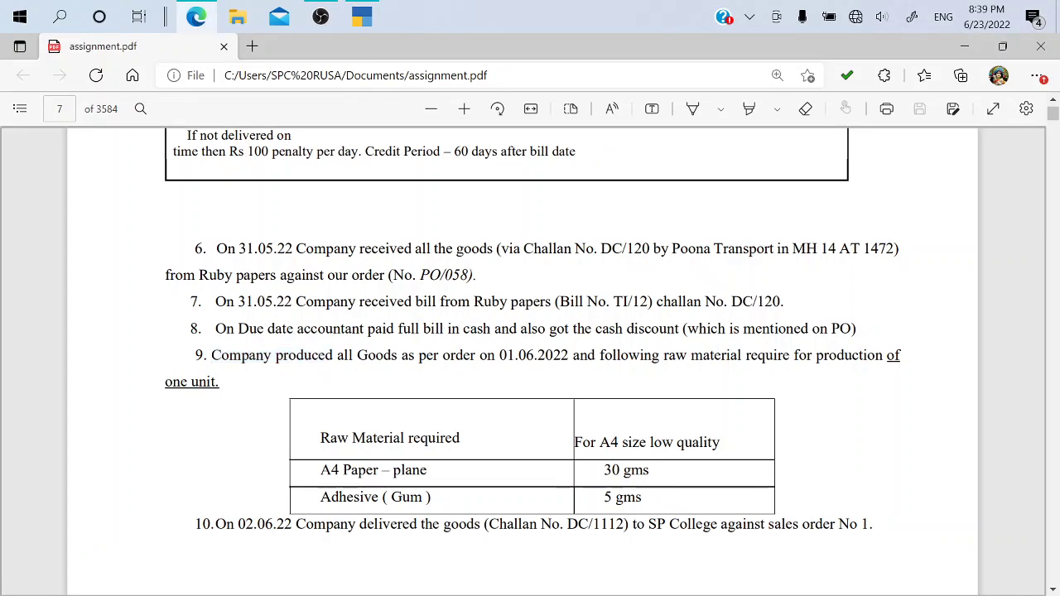
key("alt+Tab")
type("A4")
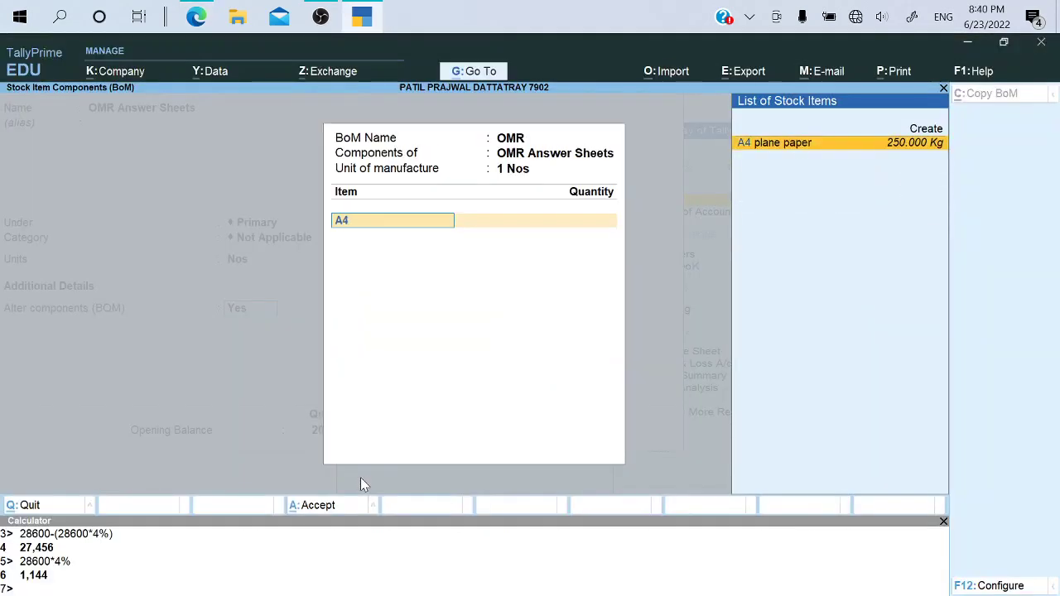
key("Return")
key("alt+Tab")
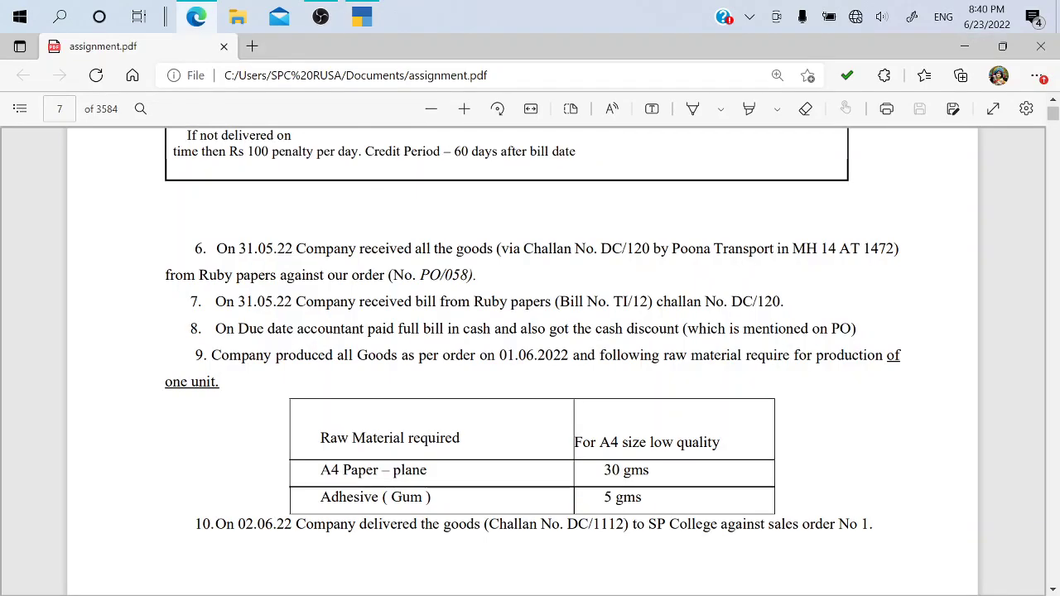
key("alt+Tab")
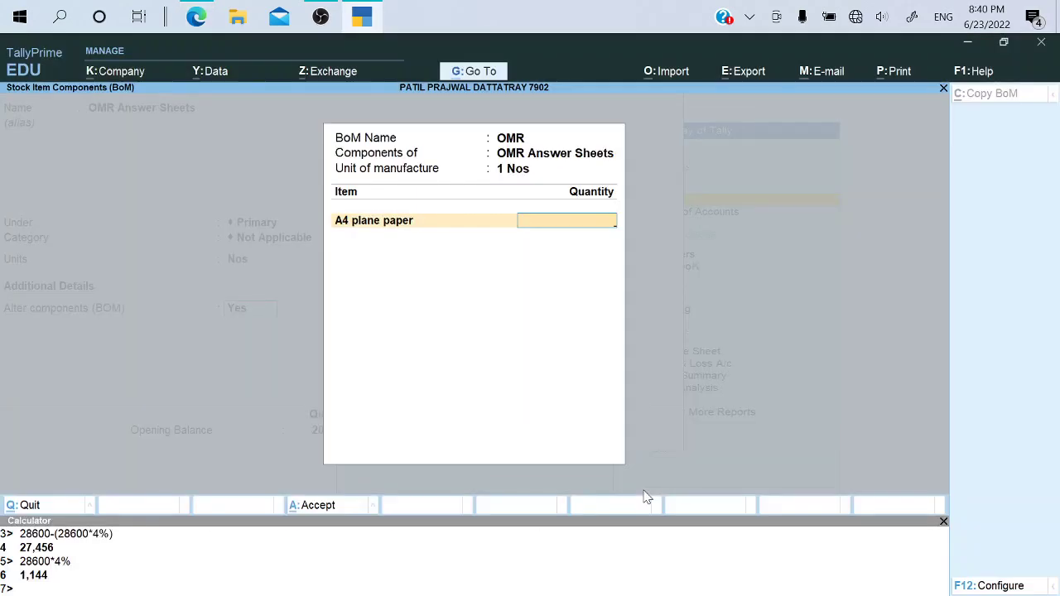
type("30")
key("Return")
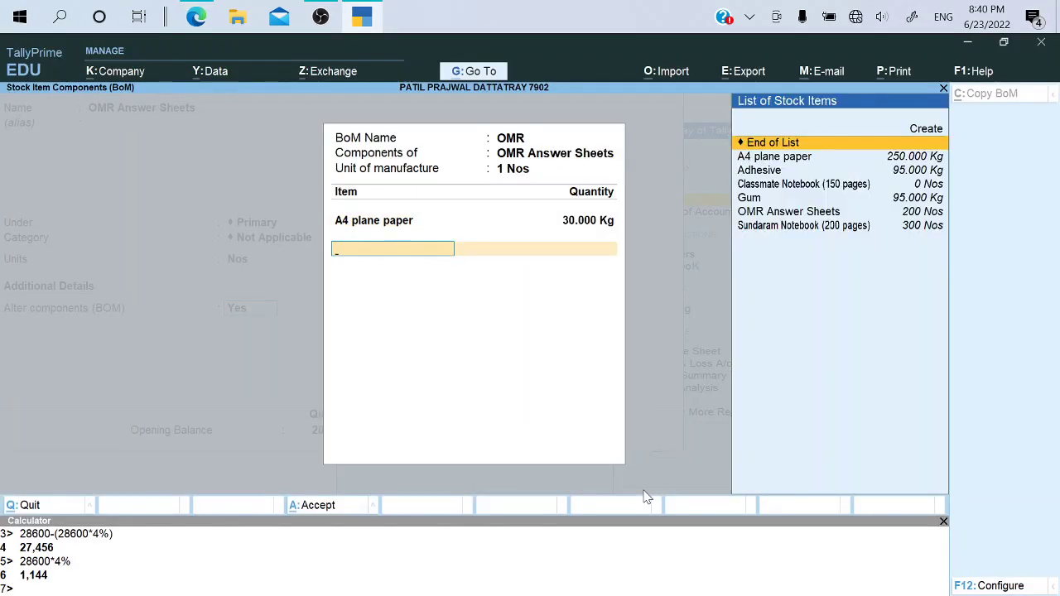
Correct the A4 plane paper quantity to 0.030 Kg, matching the assignment's 30 gms
key("BackSpace")
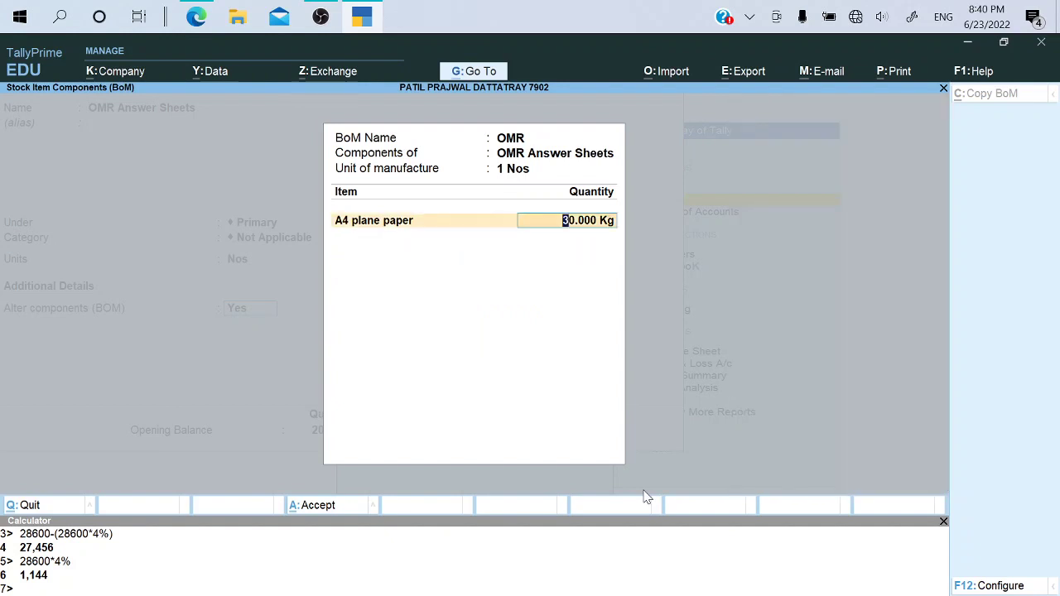
key("alt+Tab")
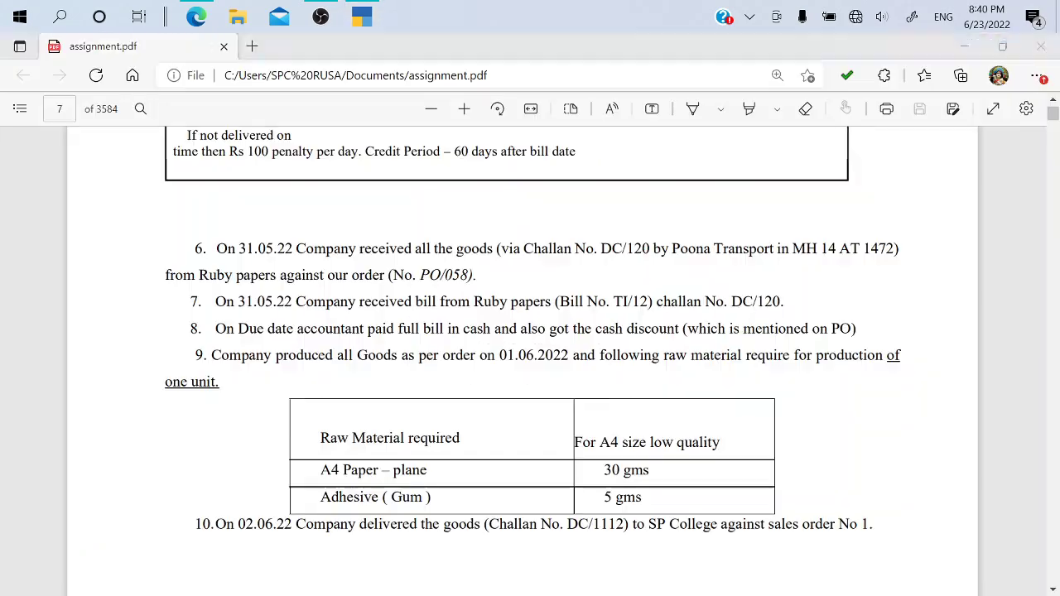
key("alt+Tab")
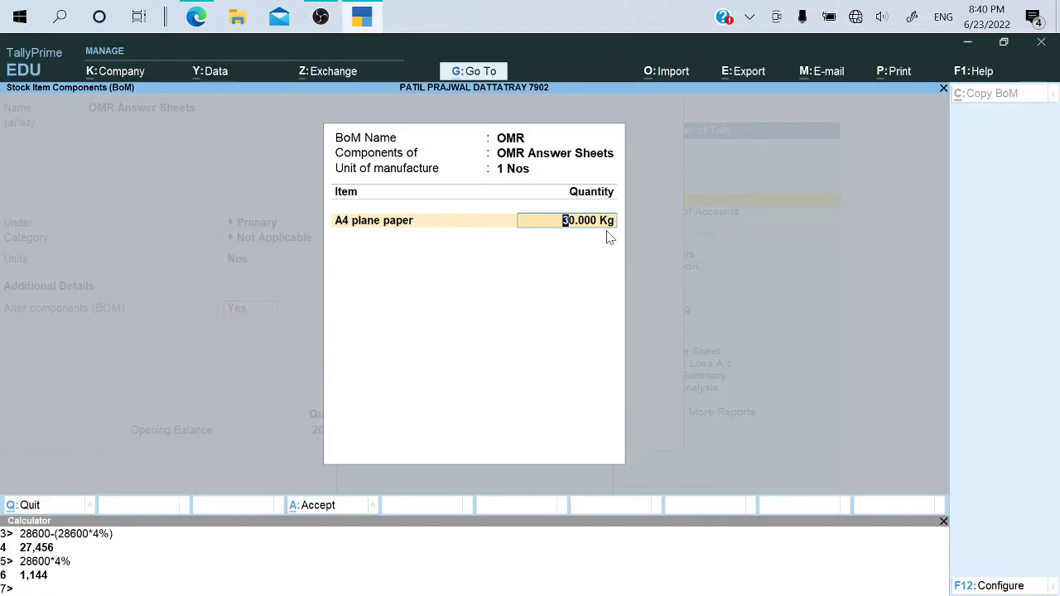
key("alt+Tab")
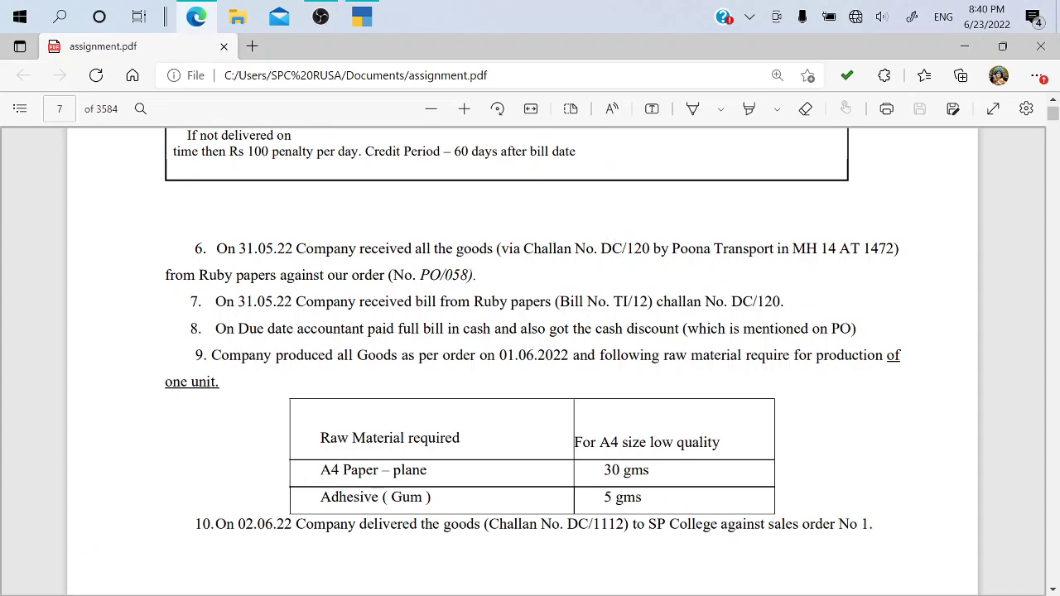
left_click_drag(604, 471, 630, 471)
key("alt+Tab")
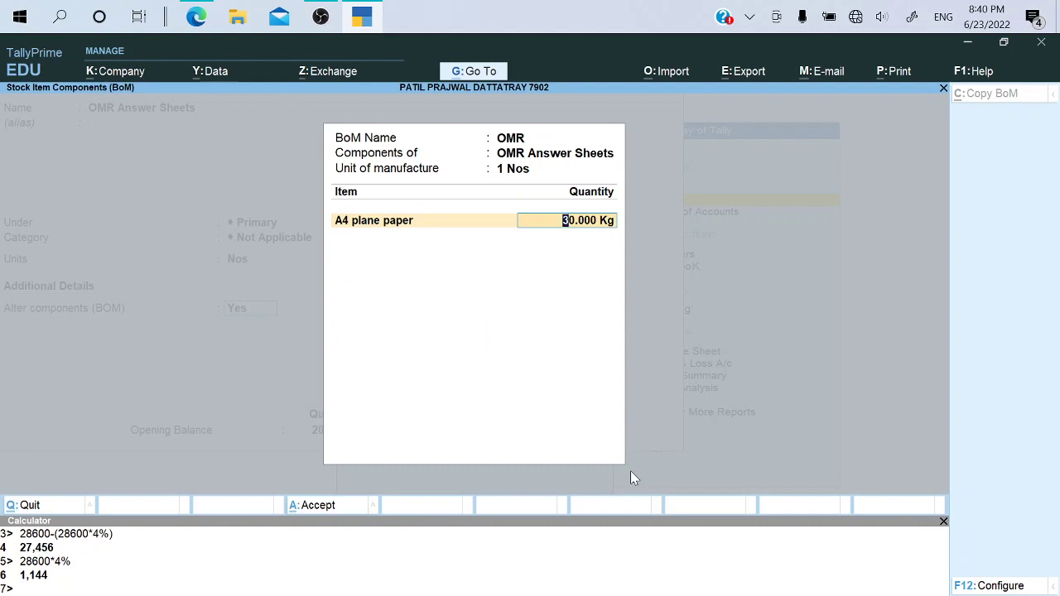
type("0.030")
key("Return")
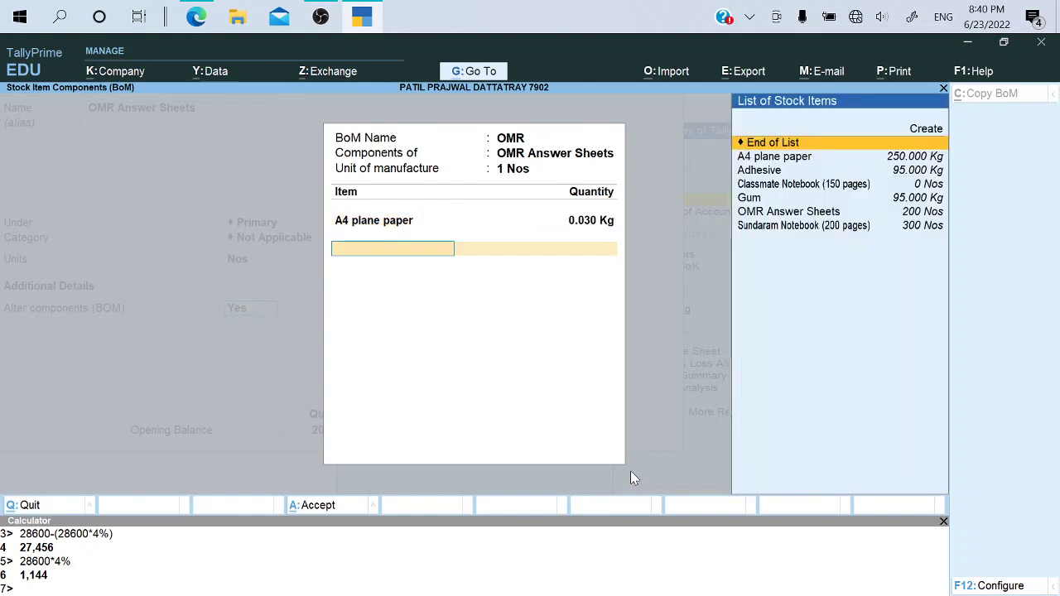
Add Adhesive at 0.005 Kg and close the bill of materials
key("alt+Tab")
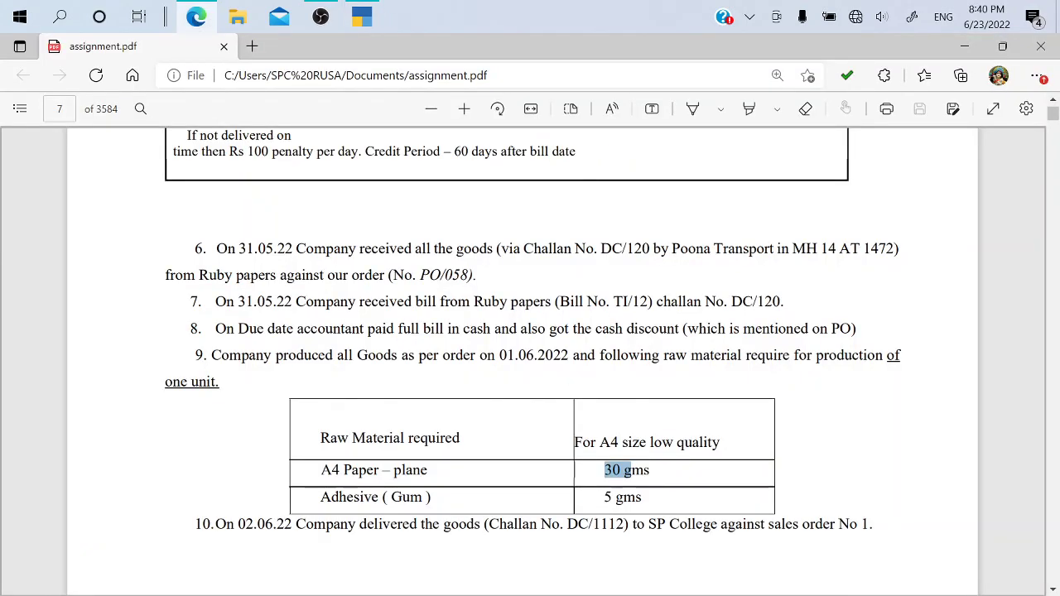
key("alt+Tab")
type("Ad")
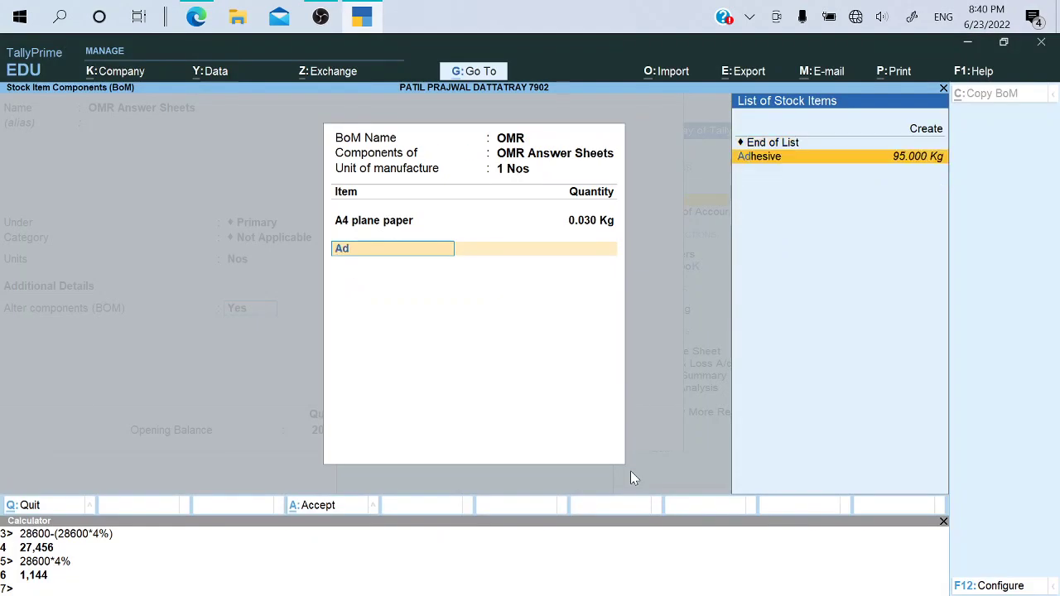
key("Return")
key("alt+Tab")
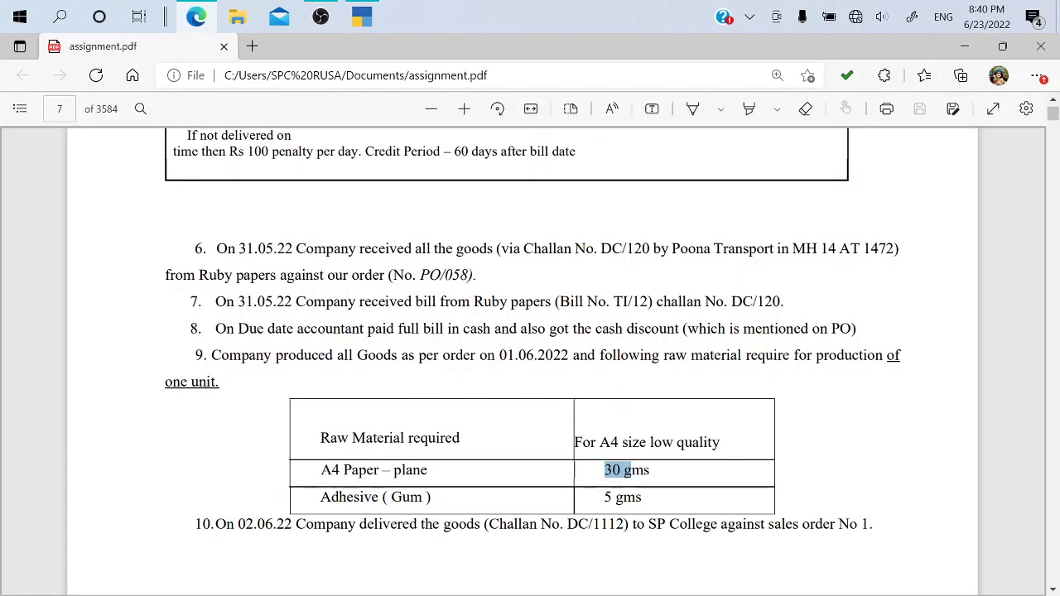
key("alt+Tab")
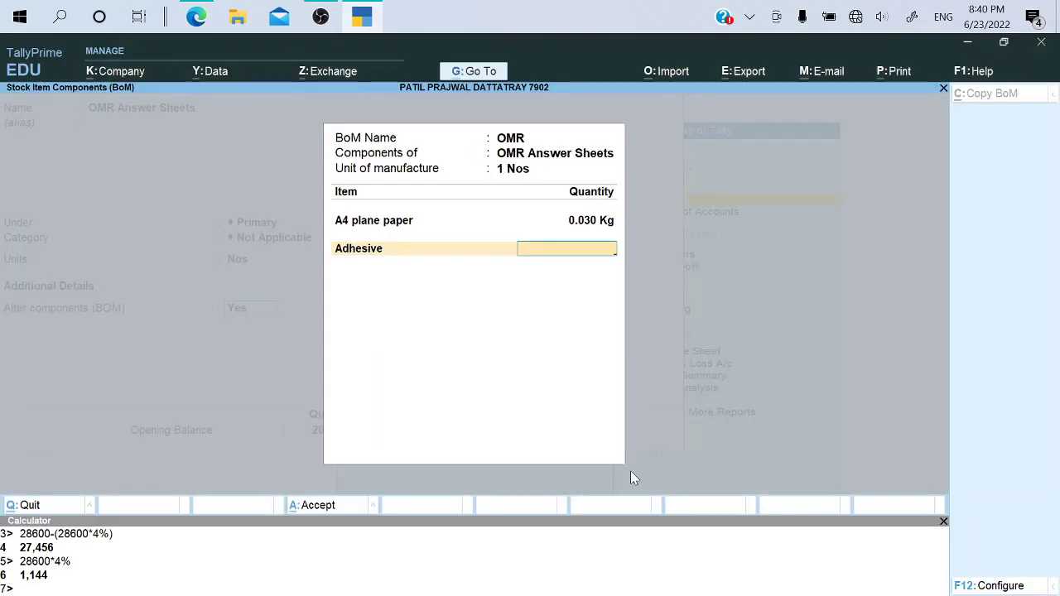
type("0.0")
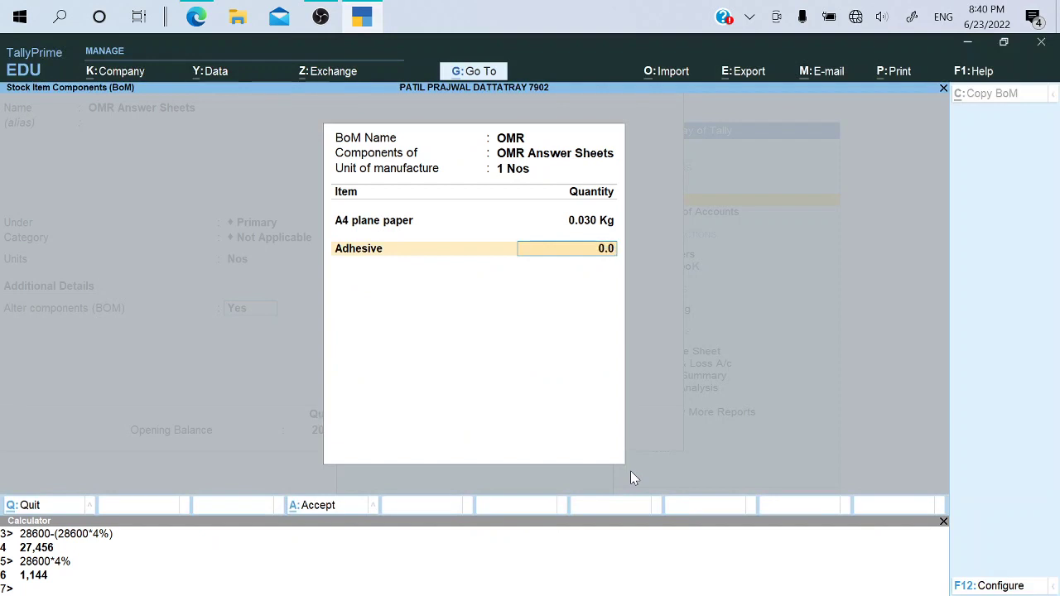
type("05")
key("Return")
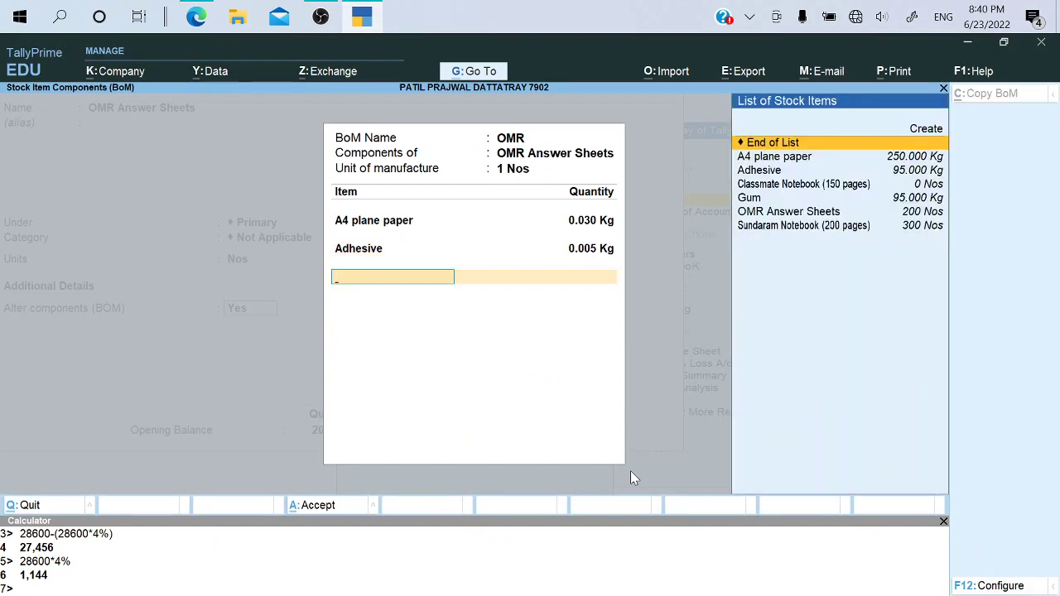
key("Return")
Save the altered OMR Answer Sheets item and close the stock item list
key("Return")
key("Return")
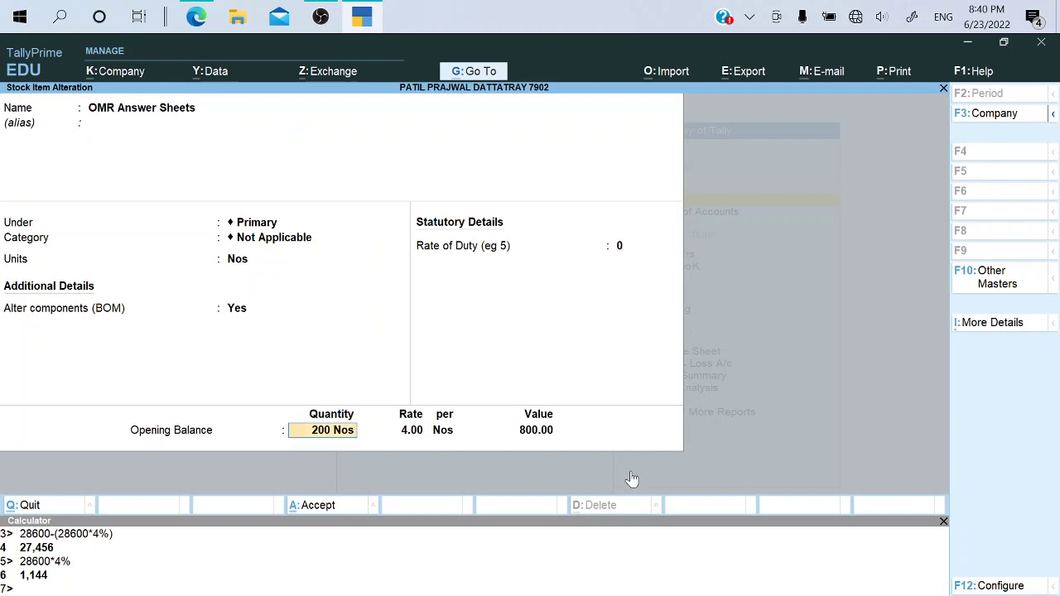
key("Return")
key("Return")
key("Return")
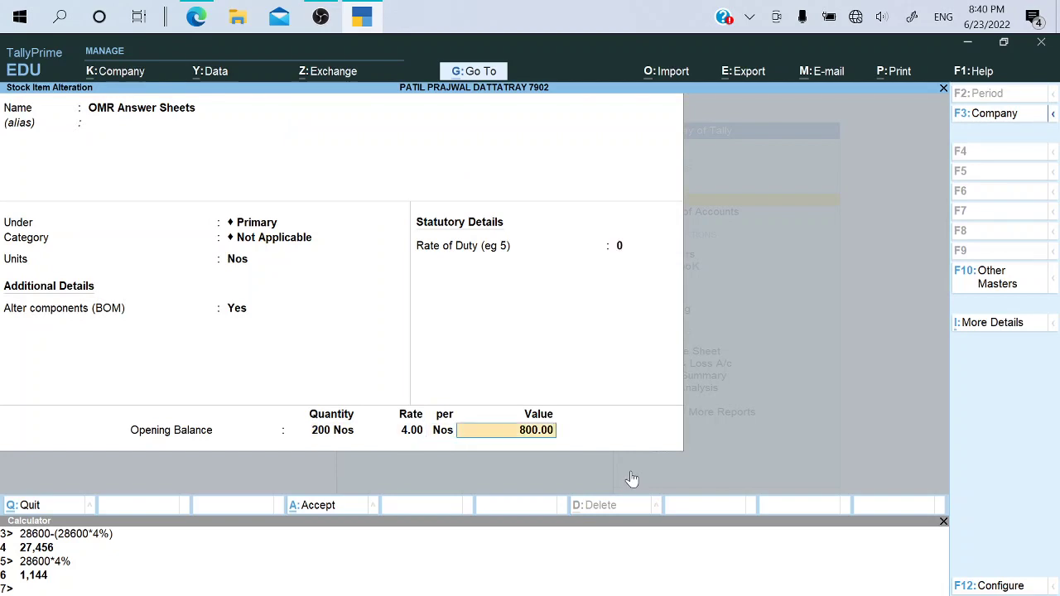
key("Return")
key("Return")
key("alt+Tab")
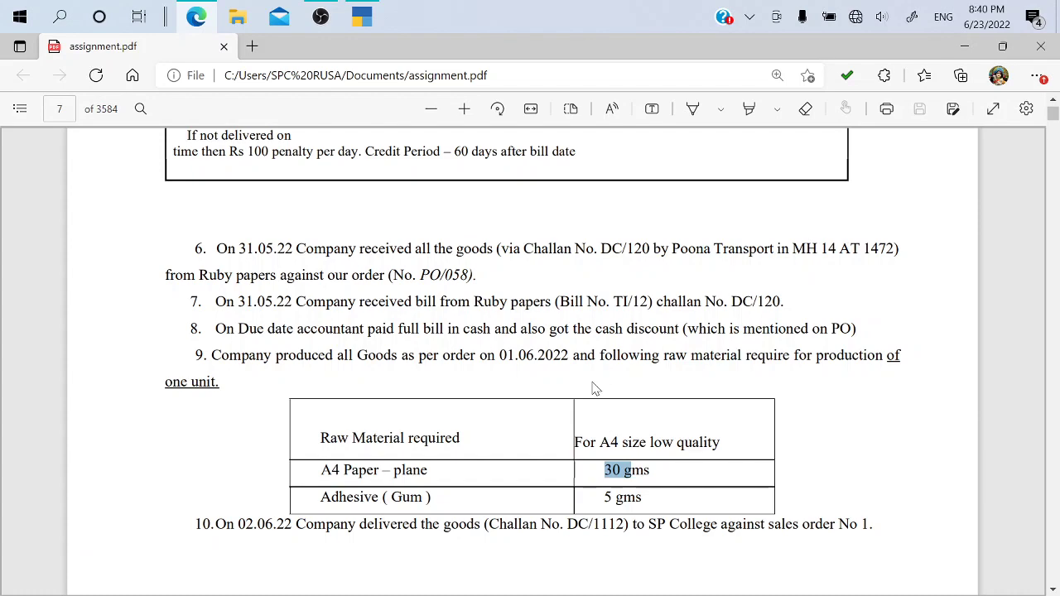
key("alt+Tab")
key("Escape")
key("Escape")
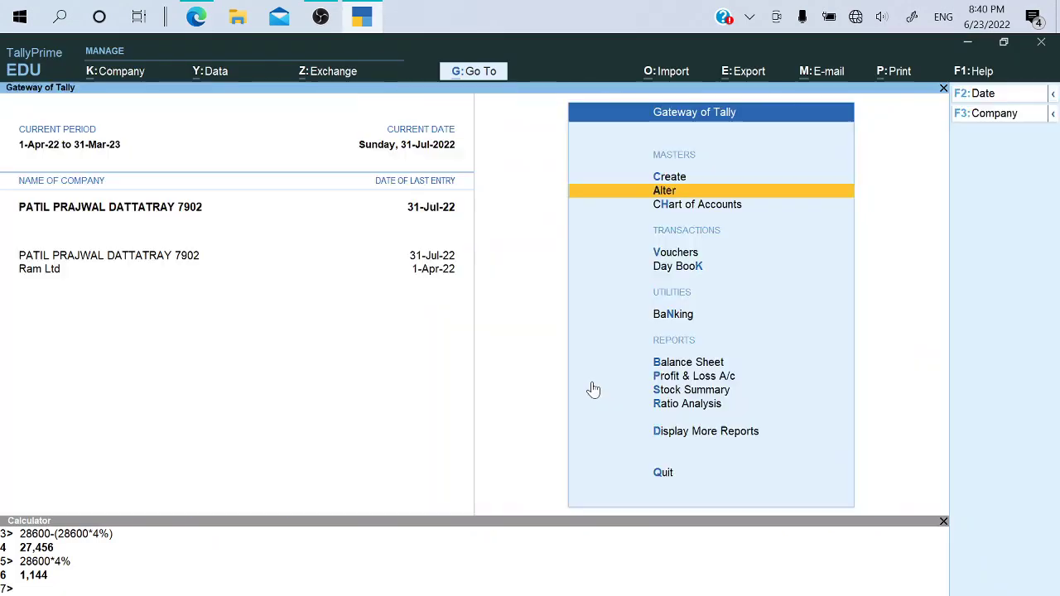
Start a Manufacturing Journal producing 7,000 Nos of OMR Answer Sheets
key("Down")
key("Down")
key("Down")
key("Up")
key("Return")
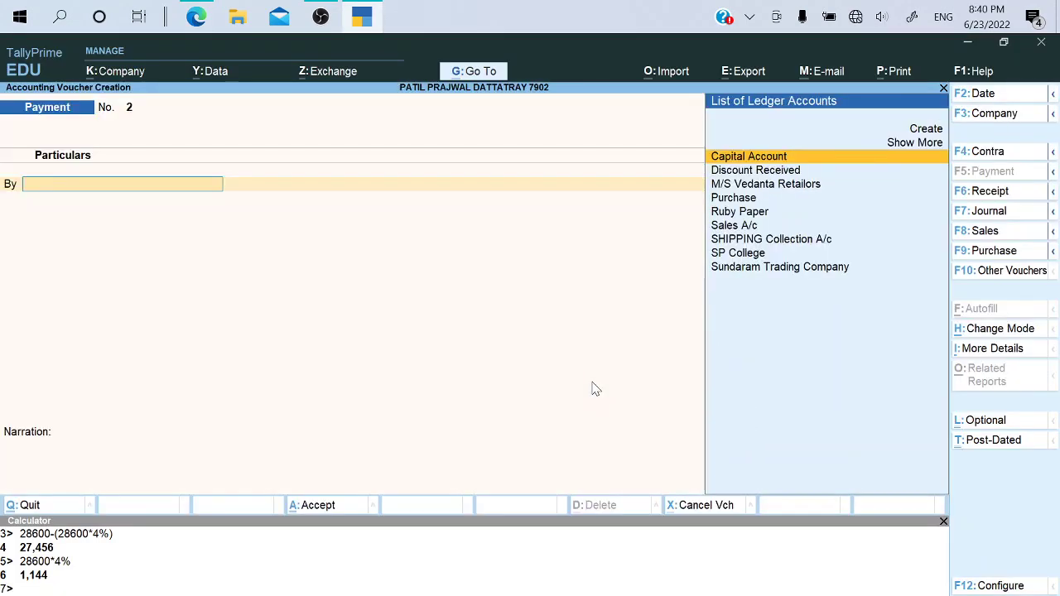
left_click(1054, 212)
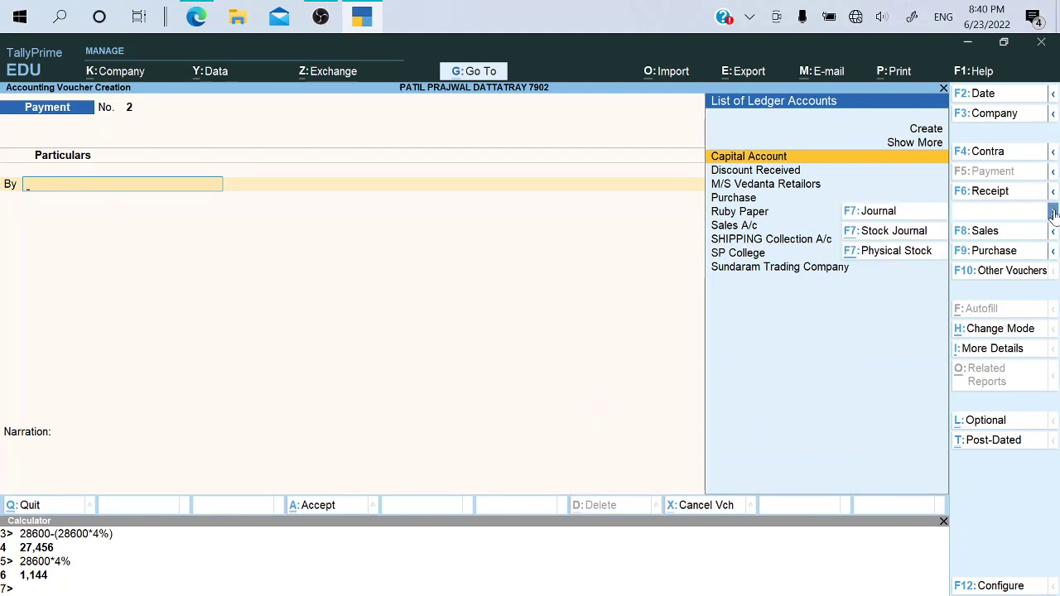
left_click(878, 231)
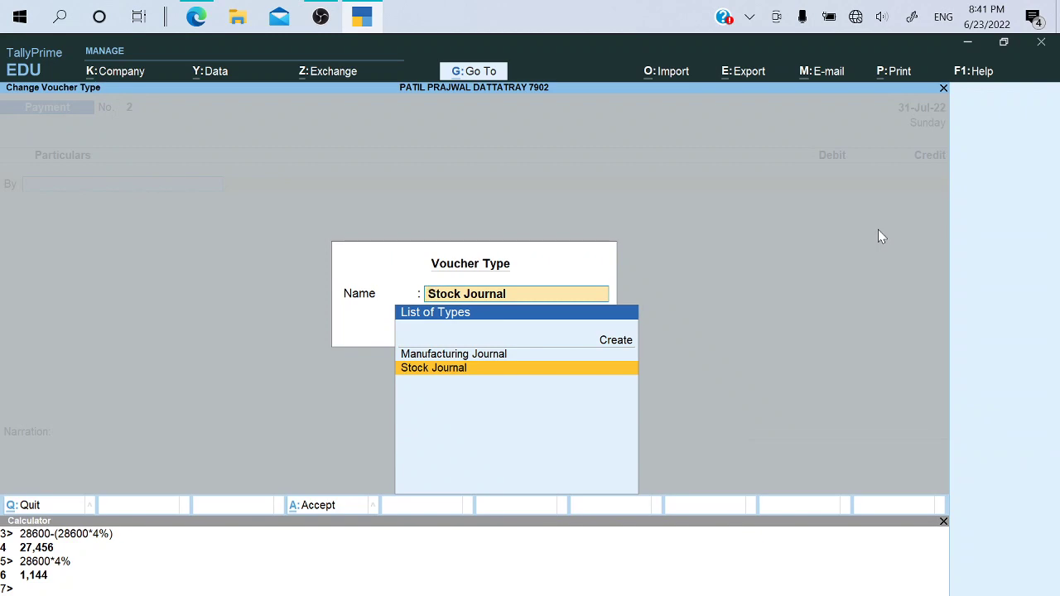
key("Up")
key("Return")
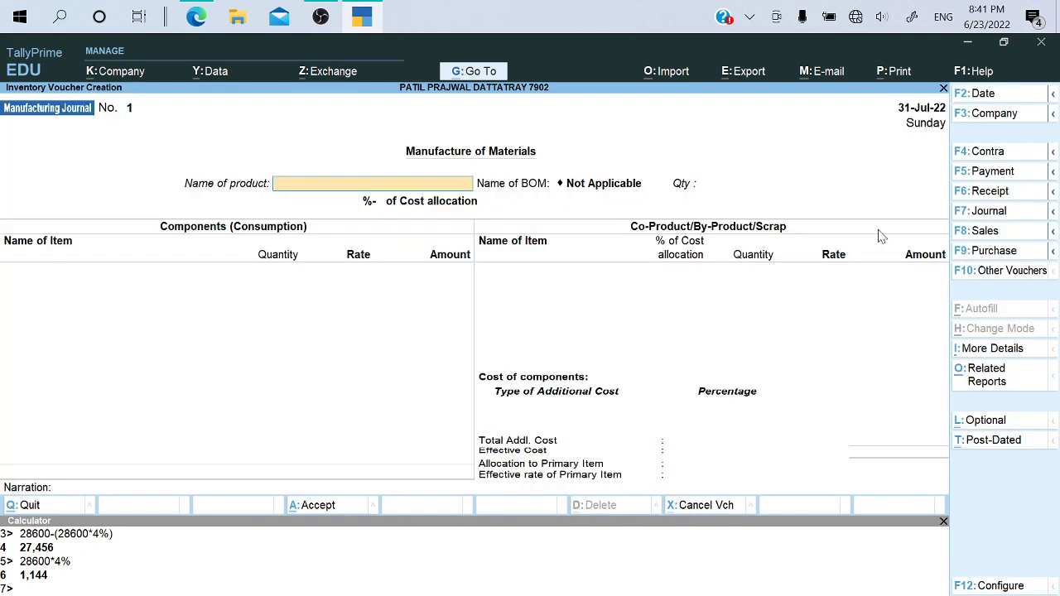
type("om")
key("Return")
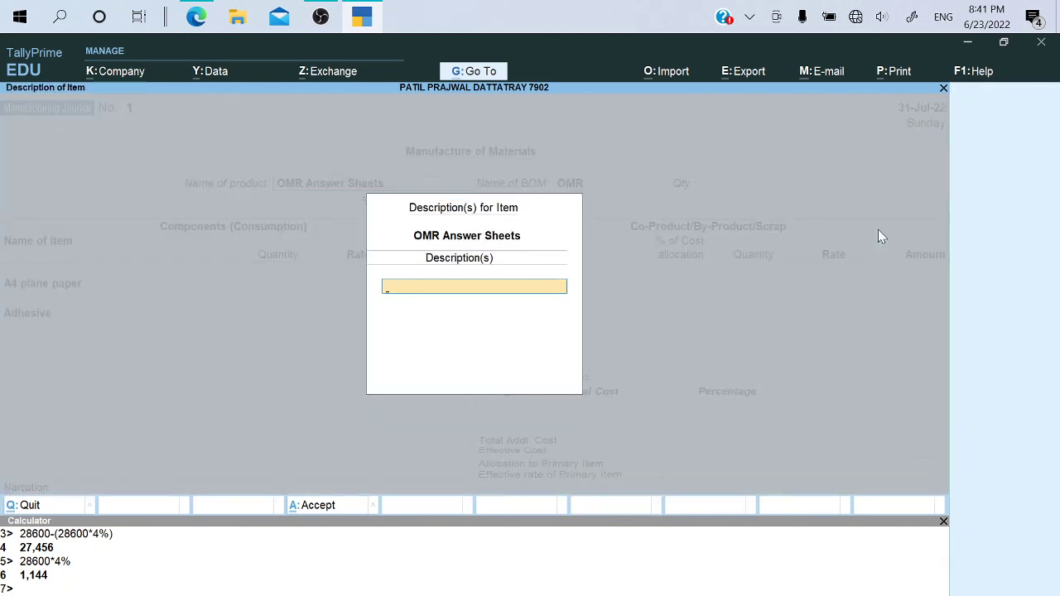
key("Return")
type("7")
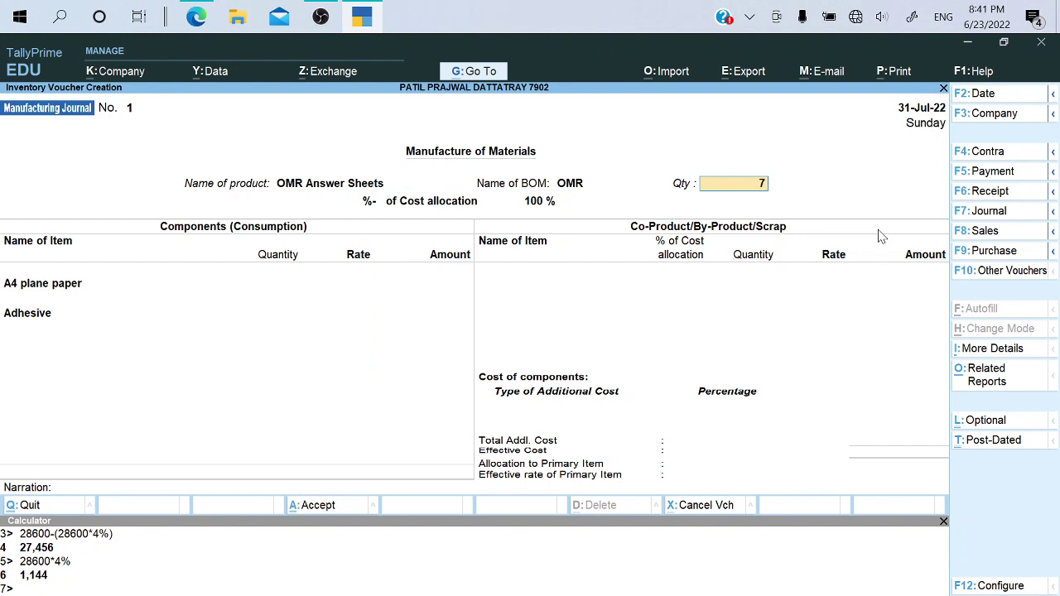
type(",000")
key("Return")
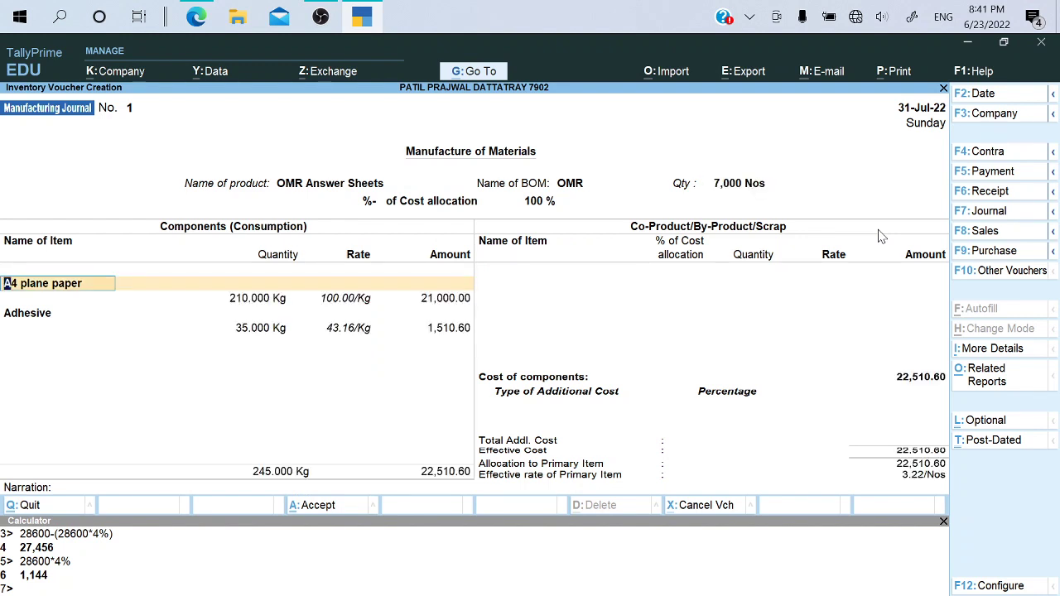
Look up the production date 01.06.2022 in the assignment and back out of the voucher
key("alt+Tab")
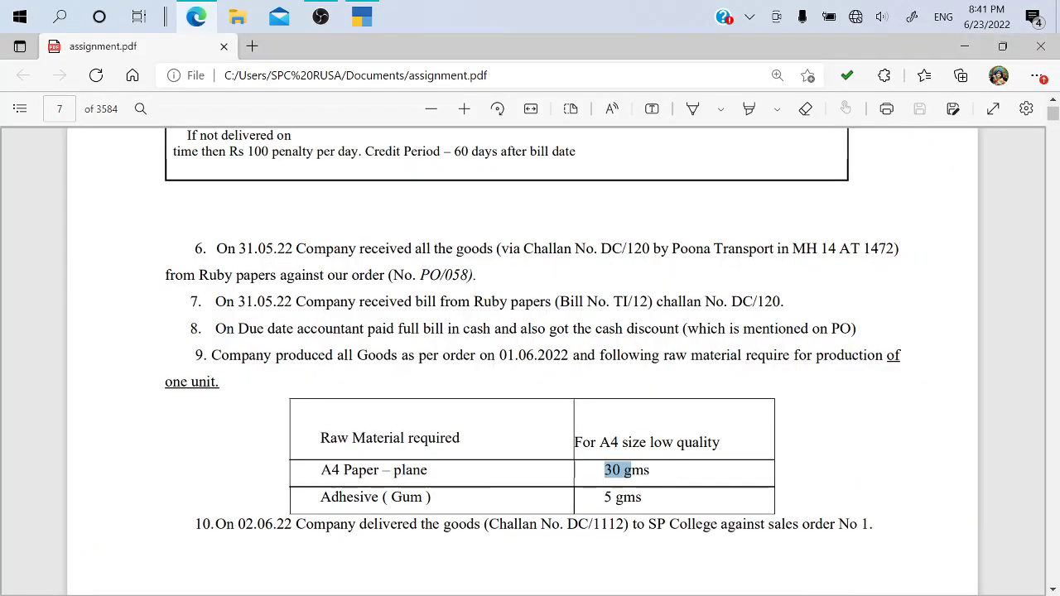
left_click_drag(487, 356, 568, 360)
key("alt+Tab")
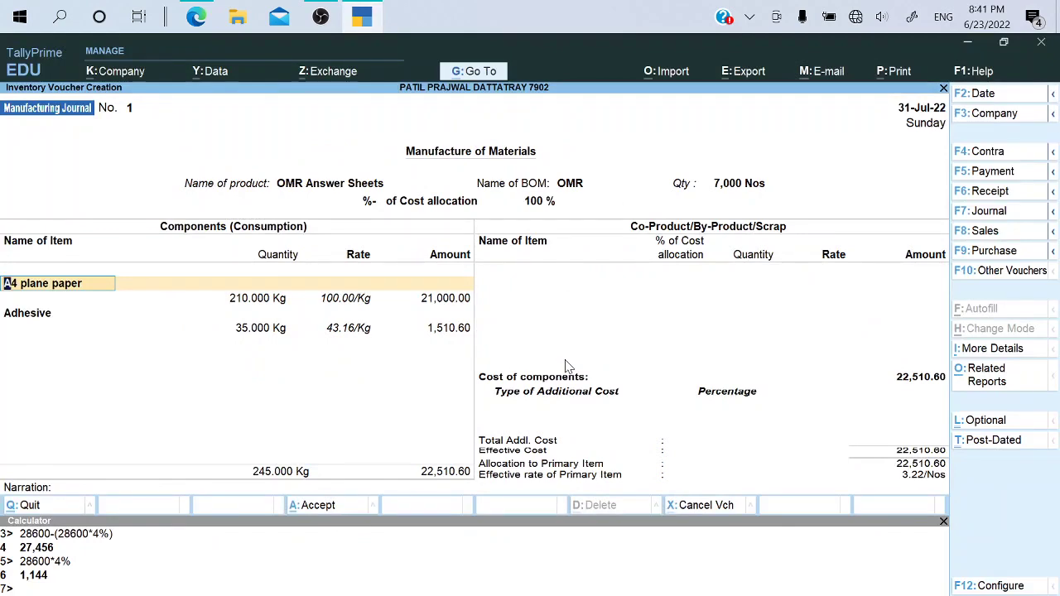
key("BackSpace")
Discard the voucher, reopen voucher creation, and set the date to 1-Jun-22
key("Escape")
key("Escape")
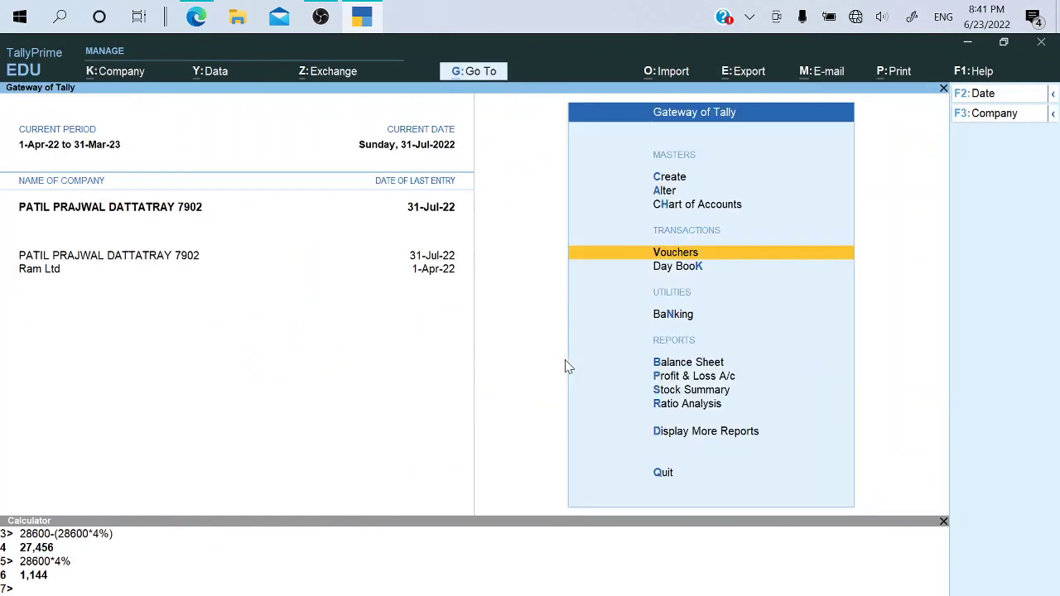
key("Return")
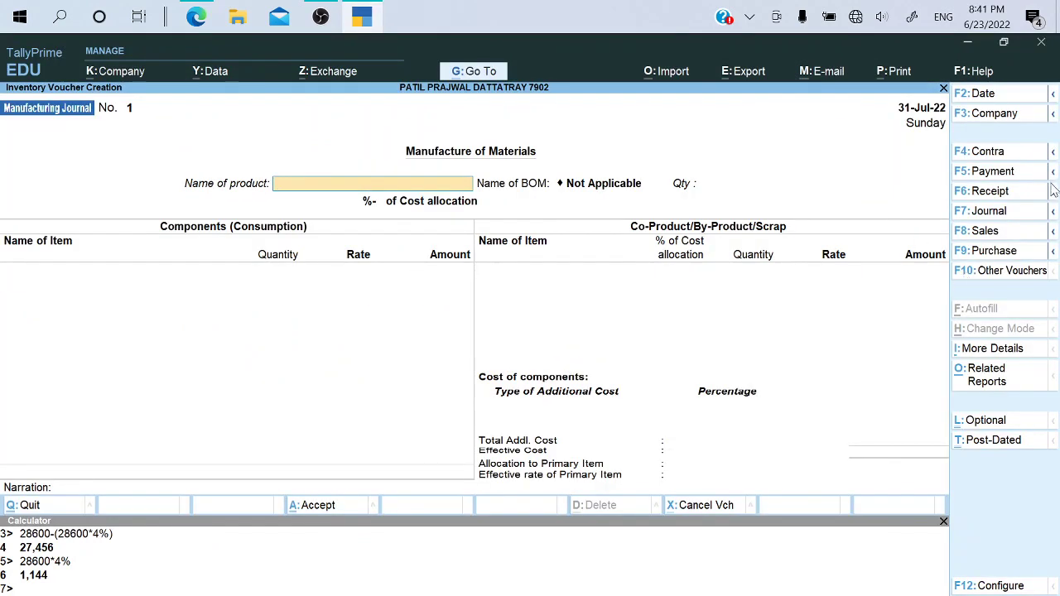
left_click(1053, 214)
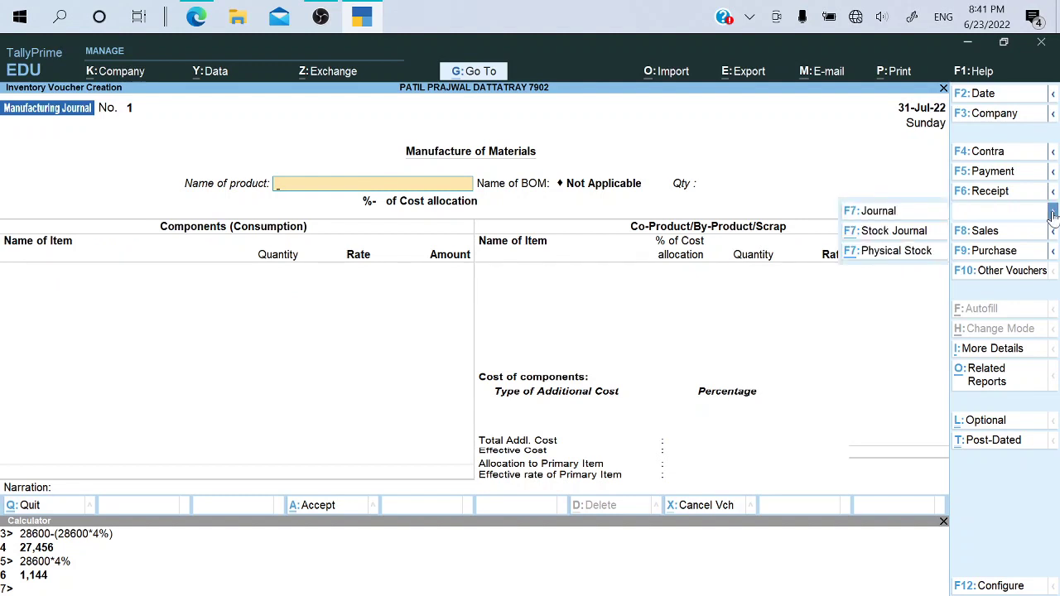
key("F2")
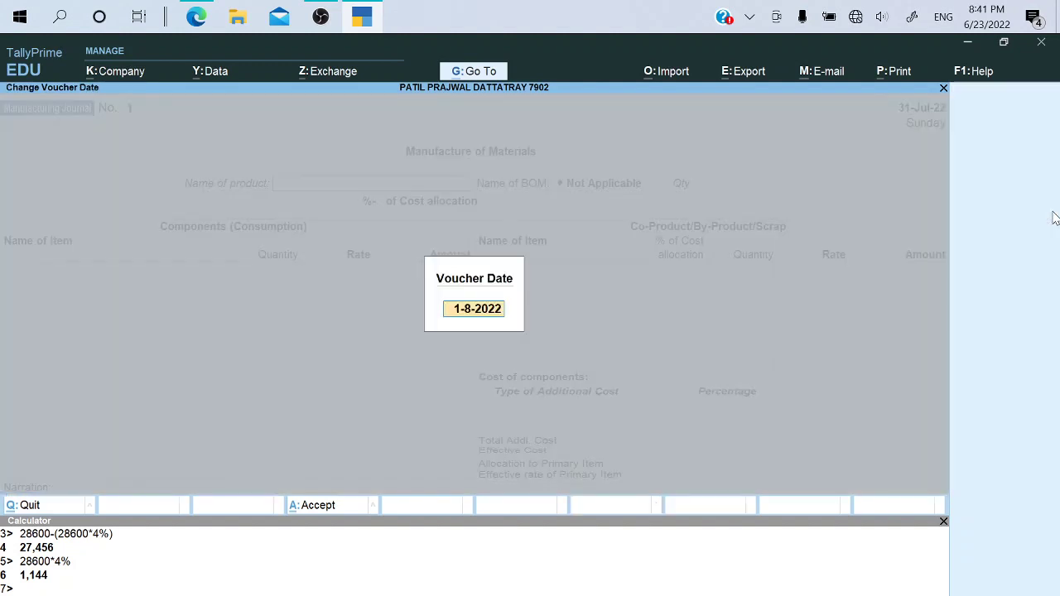
type("1.6")
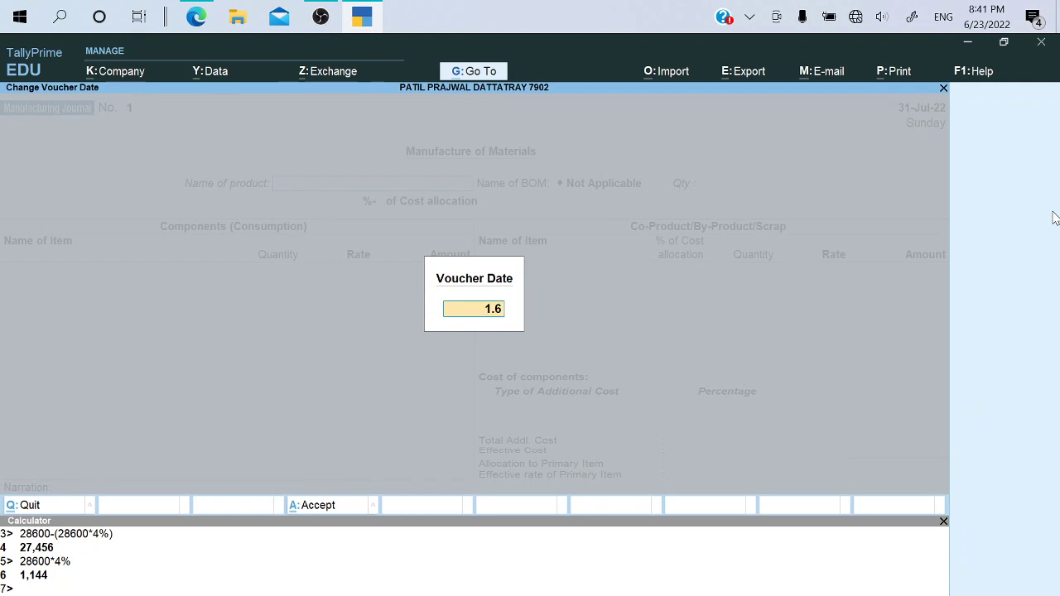
key("Return")
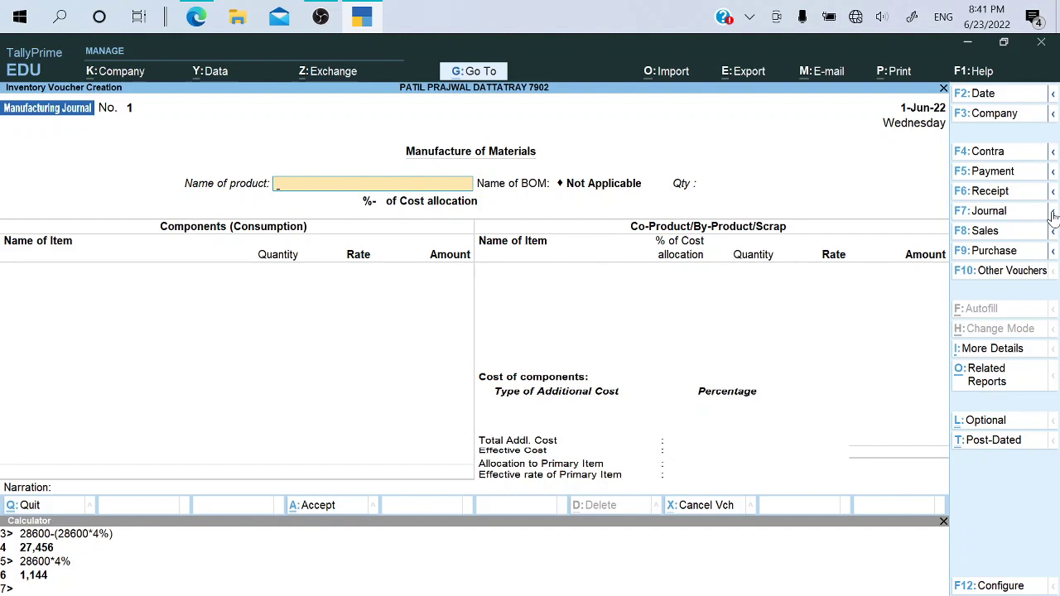
Enter a Manufacturing Journal for 7,000 Nos of OMR Answer Sheets
left_click(1053, 214)
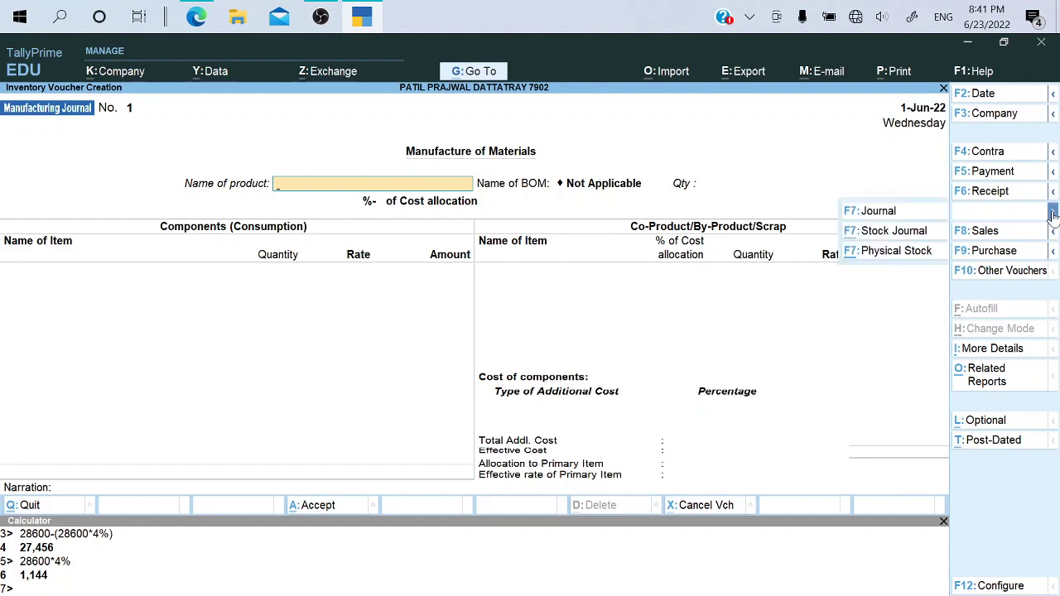
left_click(899, 233)
key("Return")
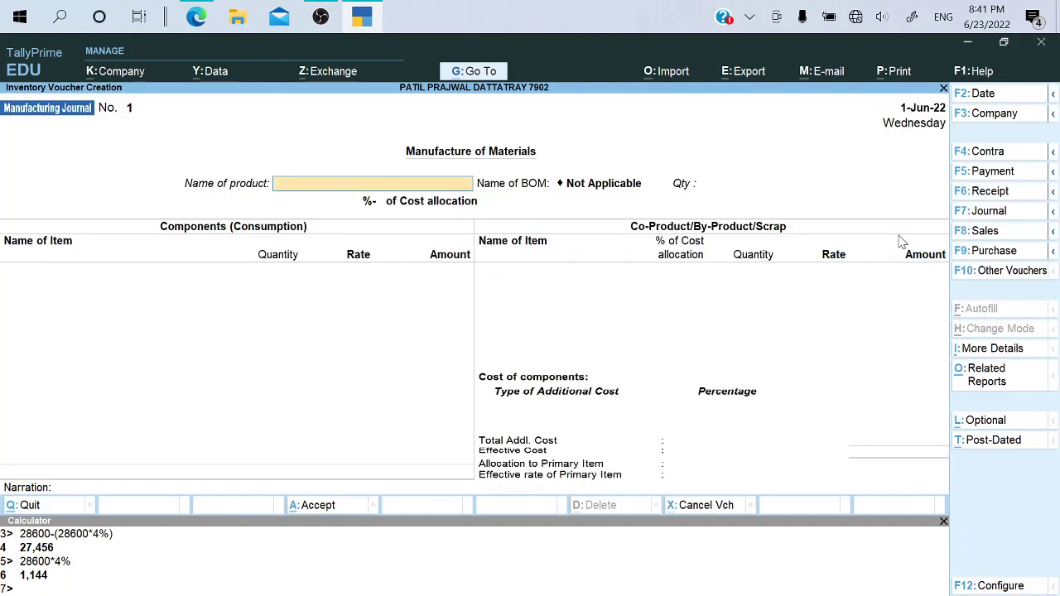
type("Om")
key("Return")
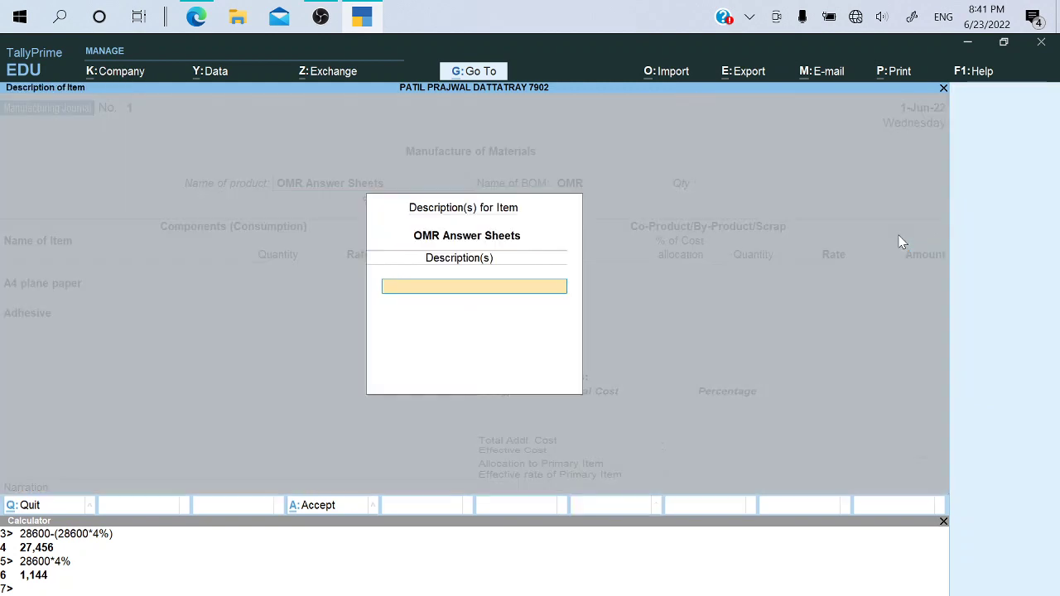
key("Return")
type("7")
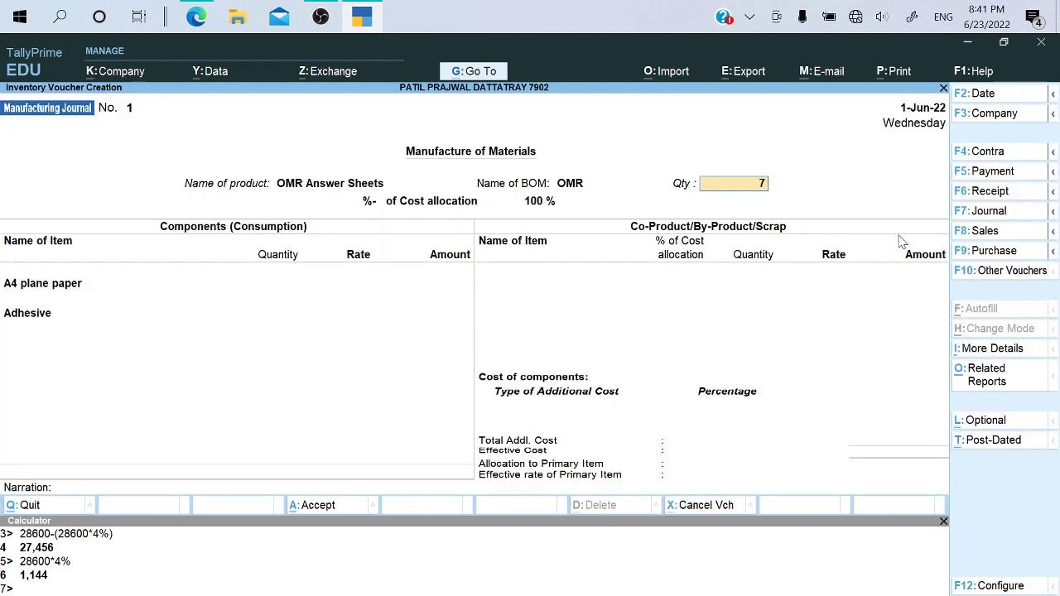
type(",000")
key("Return")
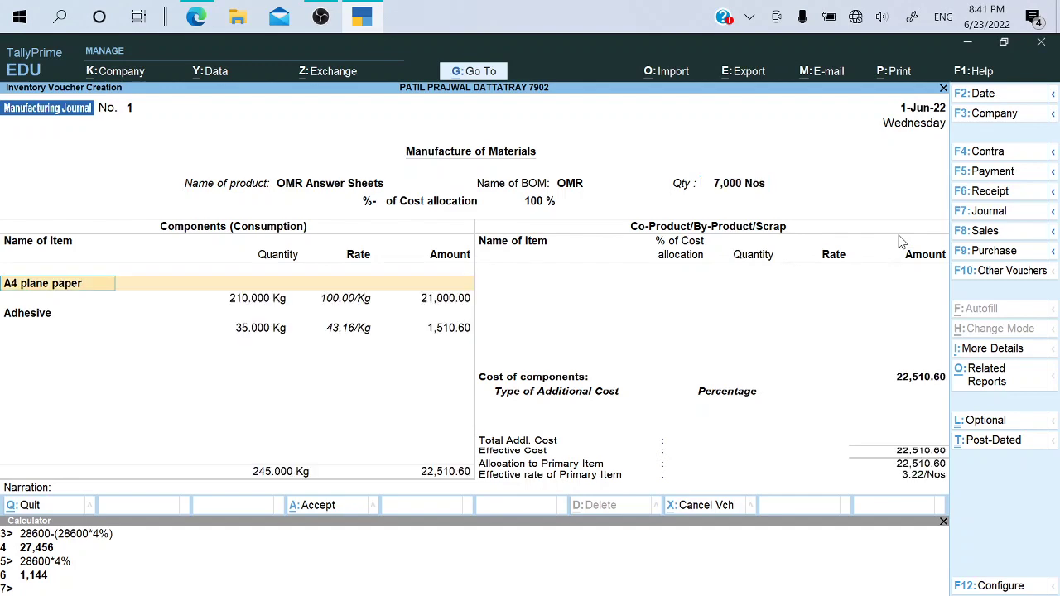
Accept the A4 plane paper and Adhesive rows, skip additional costs, and save the journal
key("Return")
key("Return")
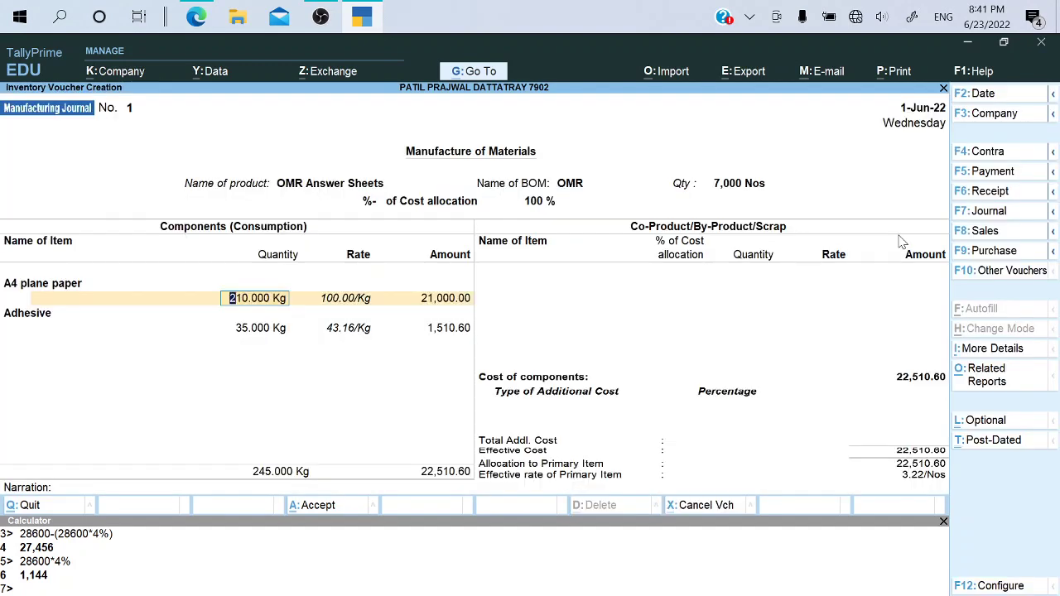
key("Return")
key("Return")
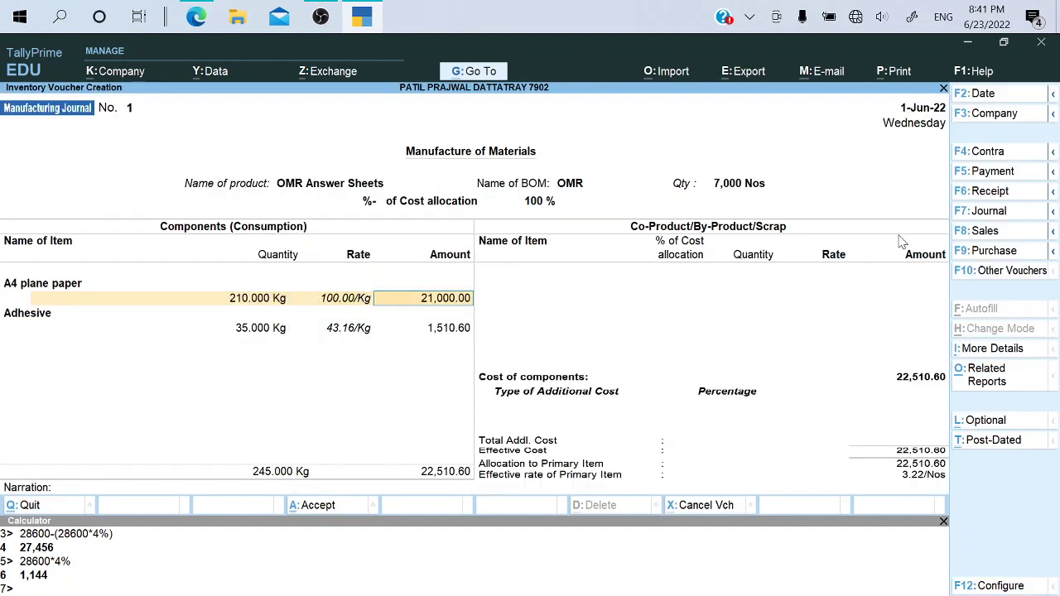
key("Return")
key("Return")
key("Return")
key("Return")
key("Return")
key("Return")
key("Return")
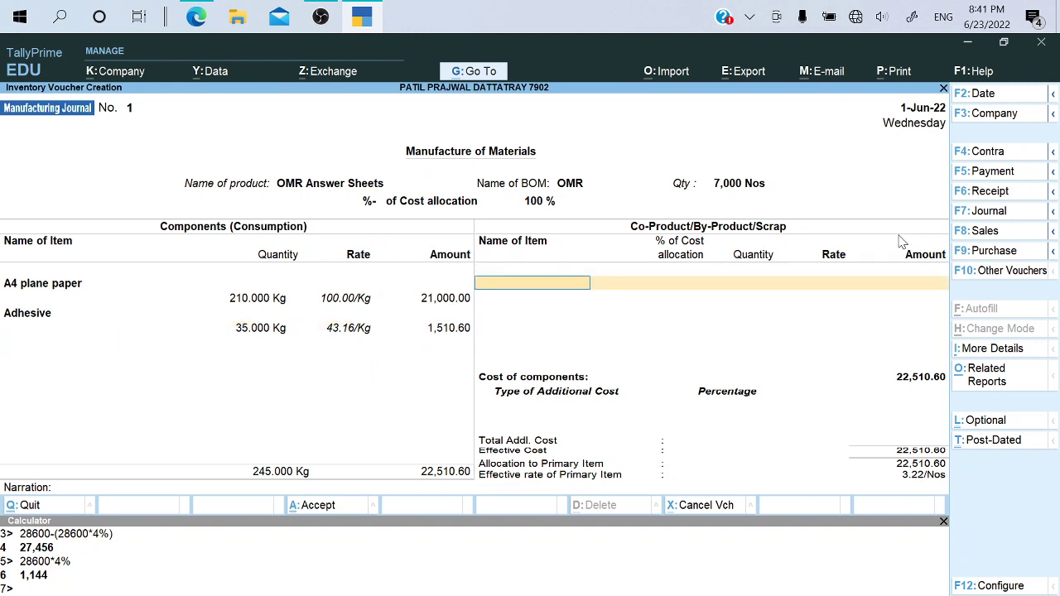
key("Return")
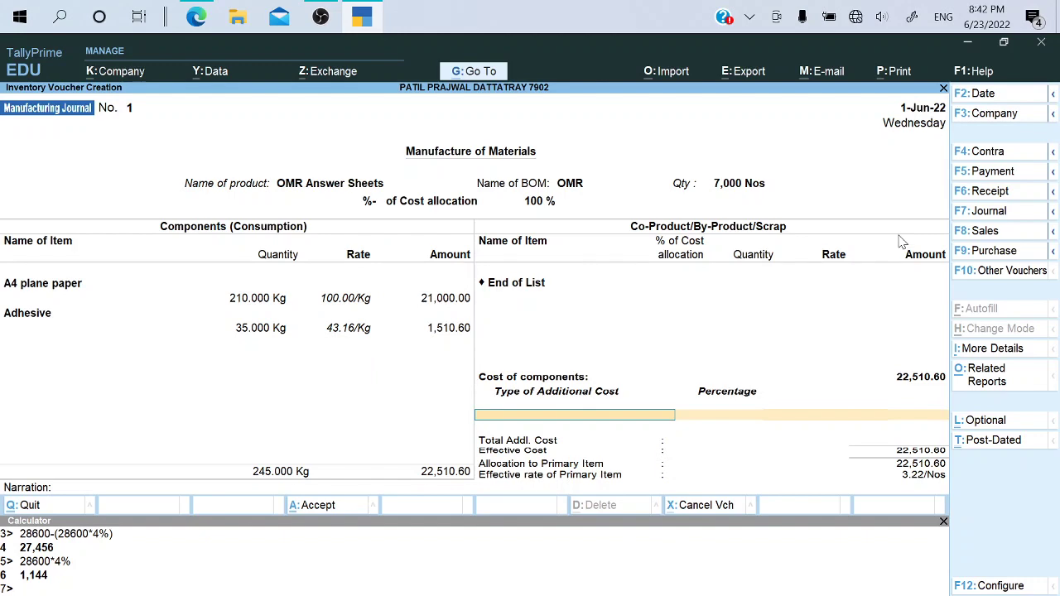
key("alt+Tab")
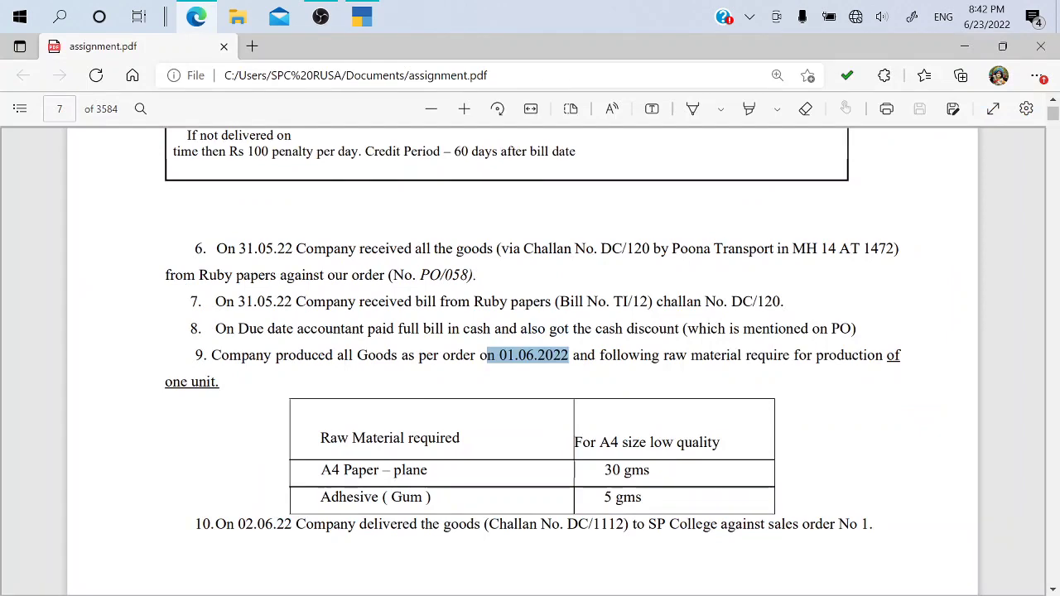
key("alt+Tab")
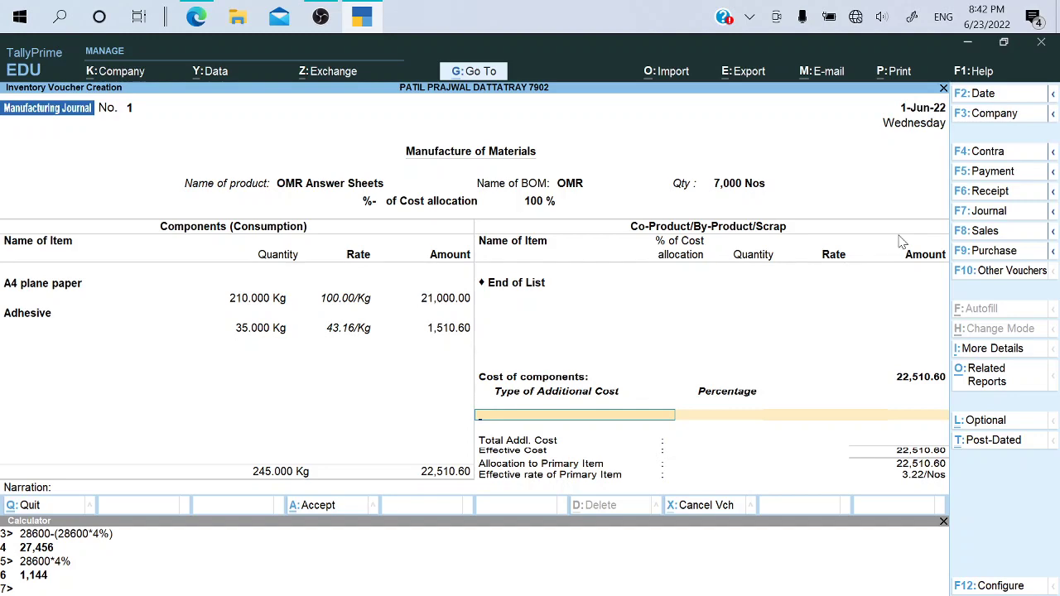
key("Return")
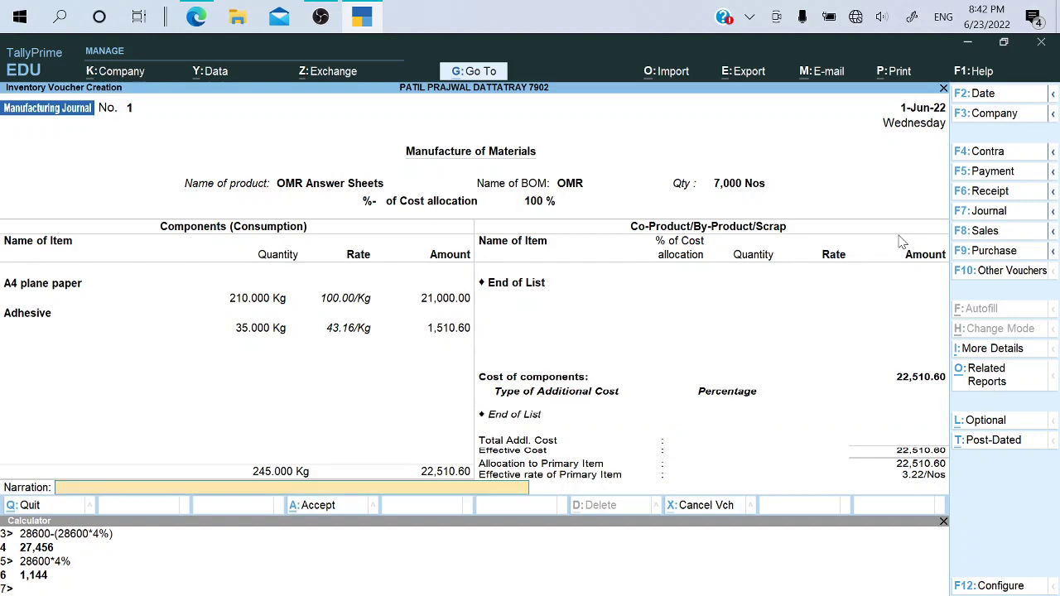
key("Return")
key("Return")
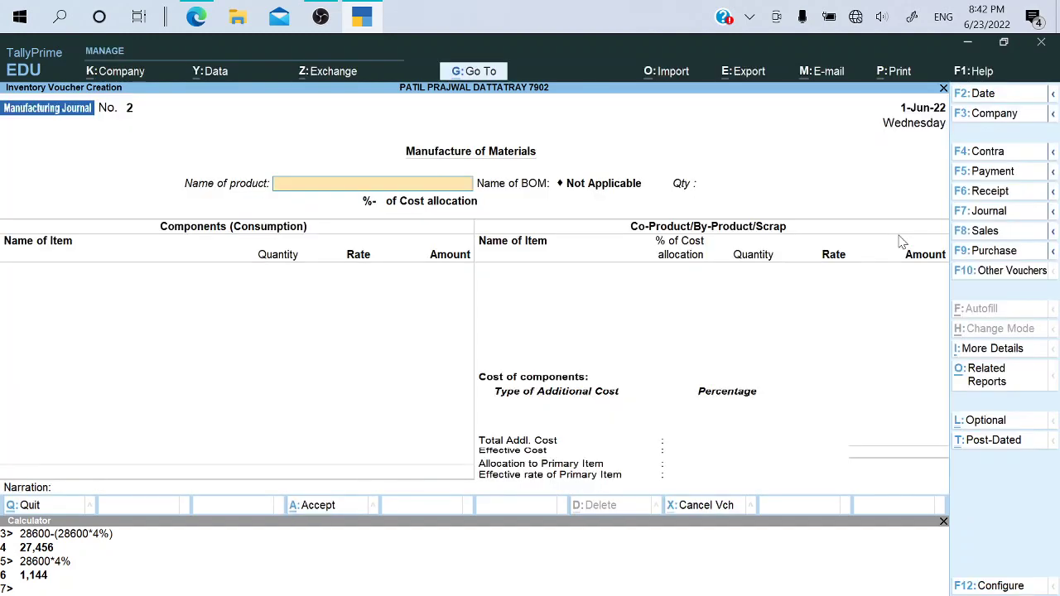
Check the next task in the assignment and set the voucher date to 2-Jun-22
key("alt+Tab")
scroll(530, 356, "down", 5)
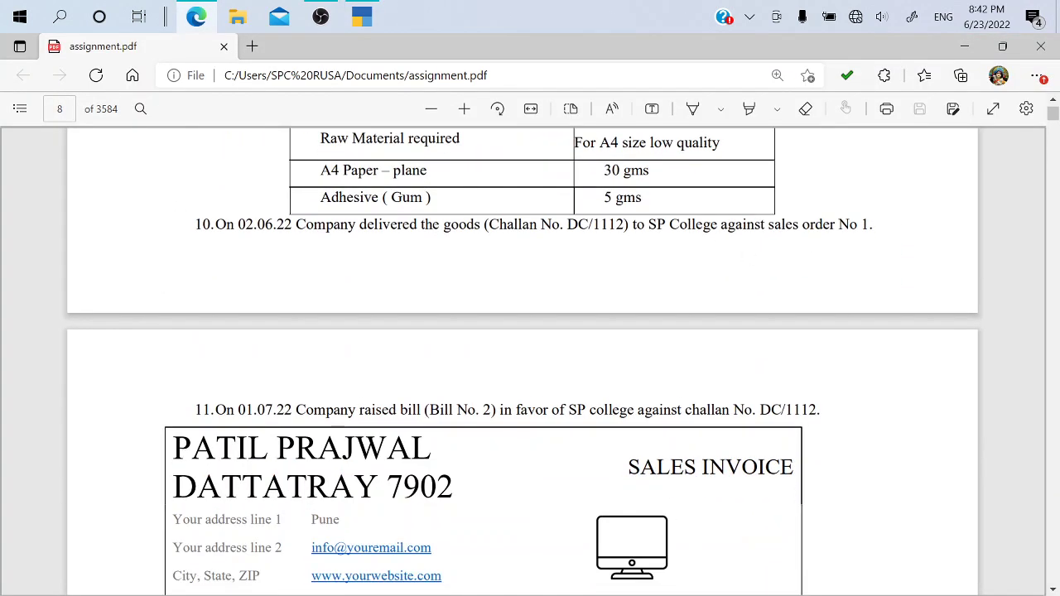
key("alt+Tab")
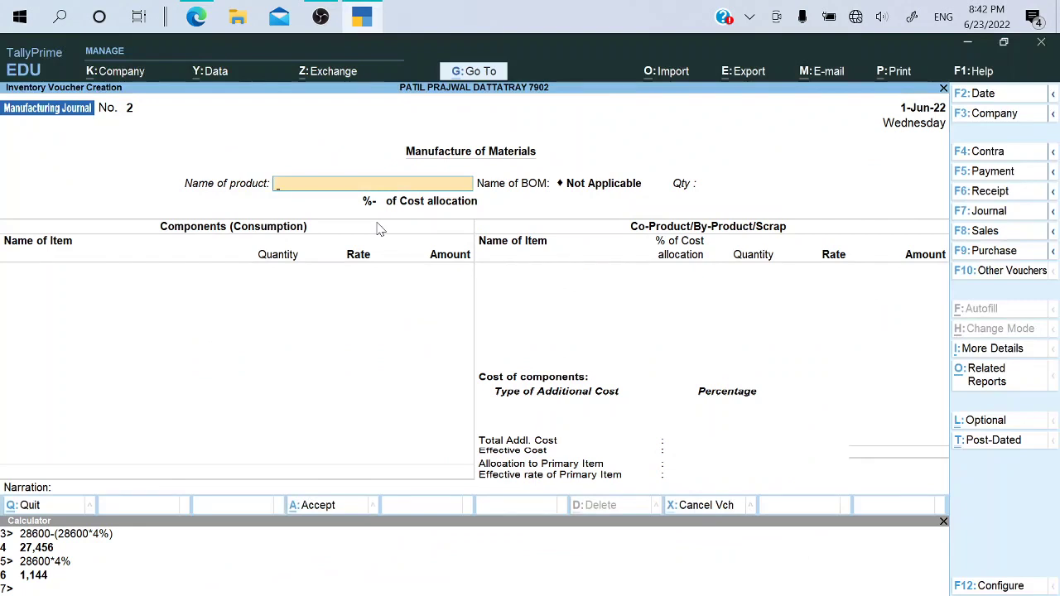
key("F2")
type("2")
key("Return")
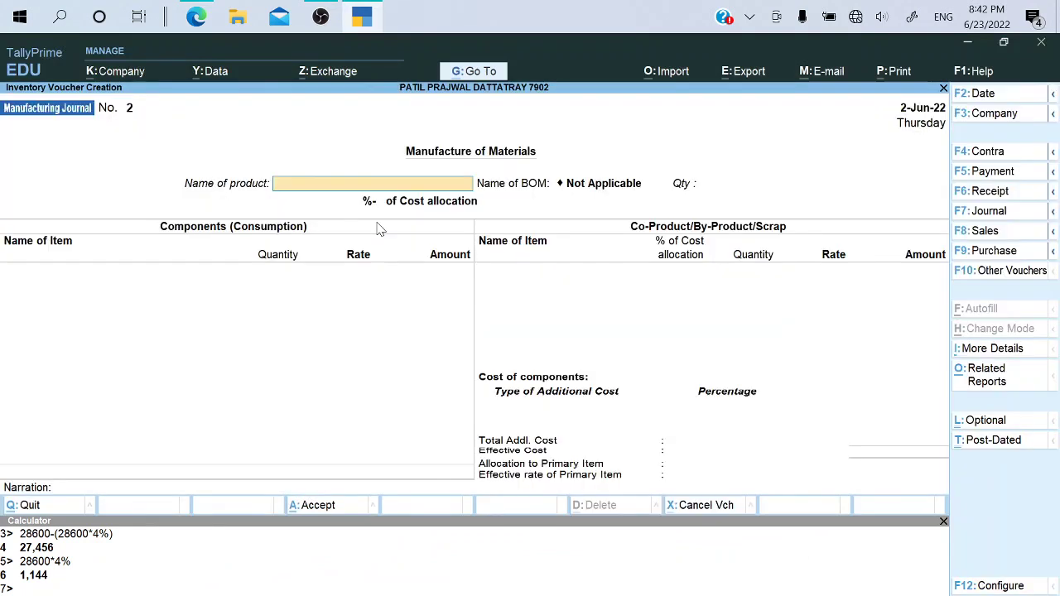
Show inactive voucher types, choose Delivery Note, and activate it
left_click(1055, 236)
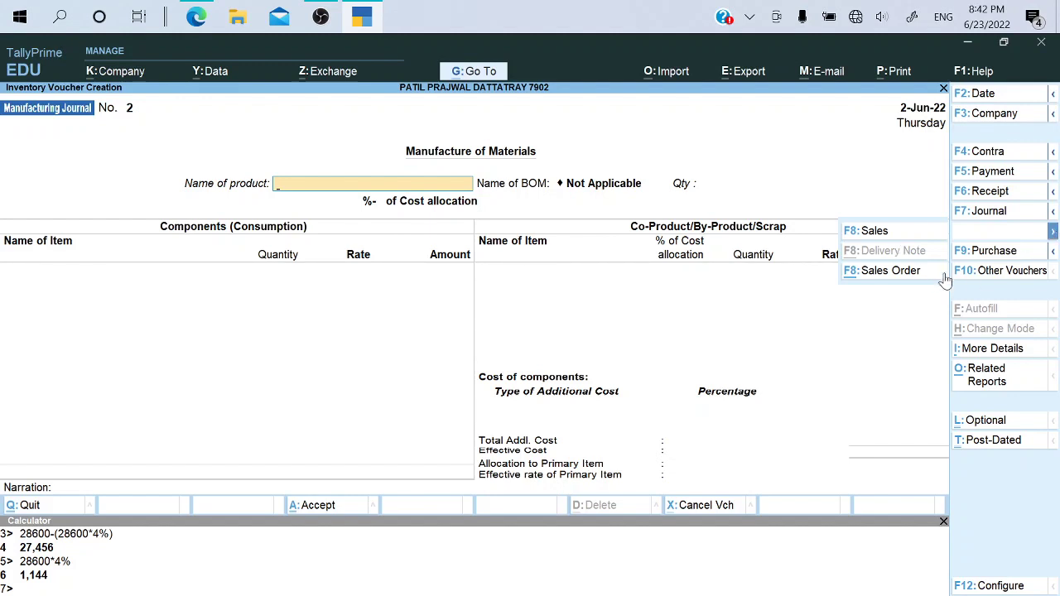
left_click(1010, 281)
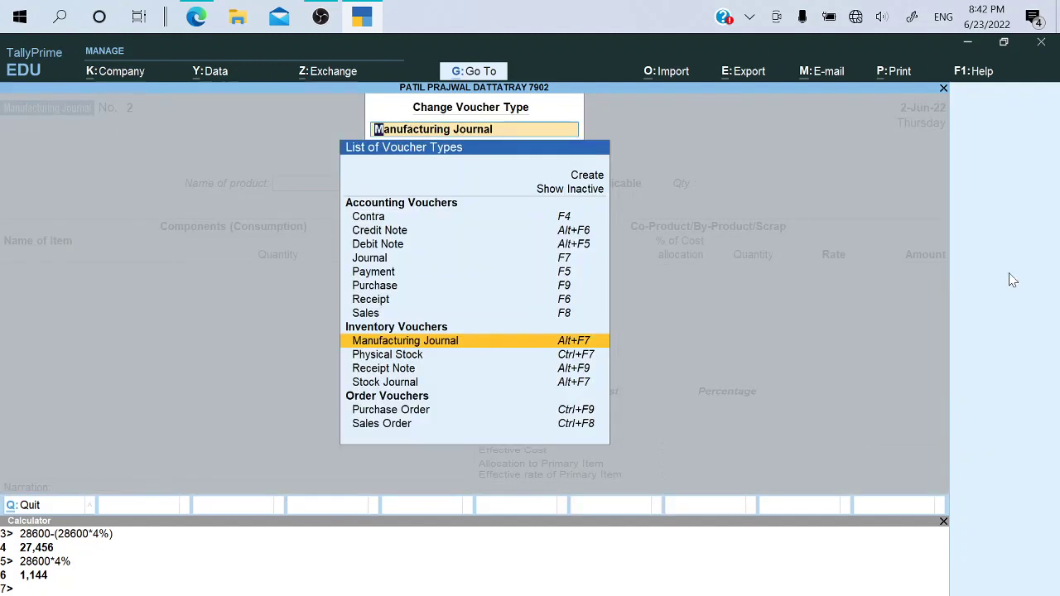
key("Up")
key("Up")
key("Up")
key("Up")
key("Up")
key("Up")
key("Up")
key("Up")
key("Up")
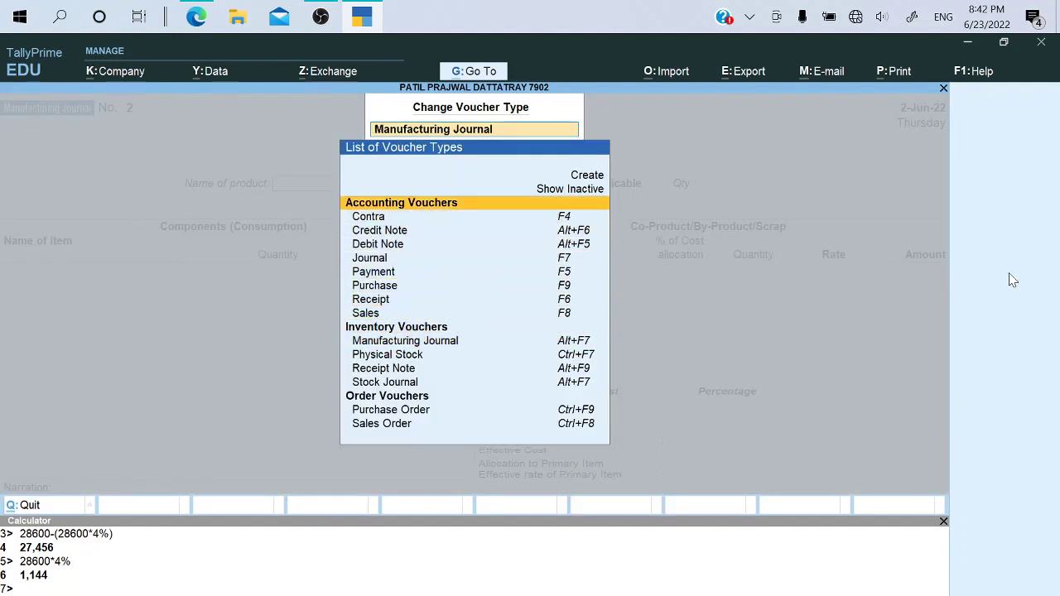
key("Return")
key("Down")
key("Down")
key("Down")
key("Down")
key("Down")
key("Down")
key("Down")
key("Down")
key("Down")
key("Down")
key("Down")
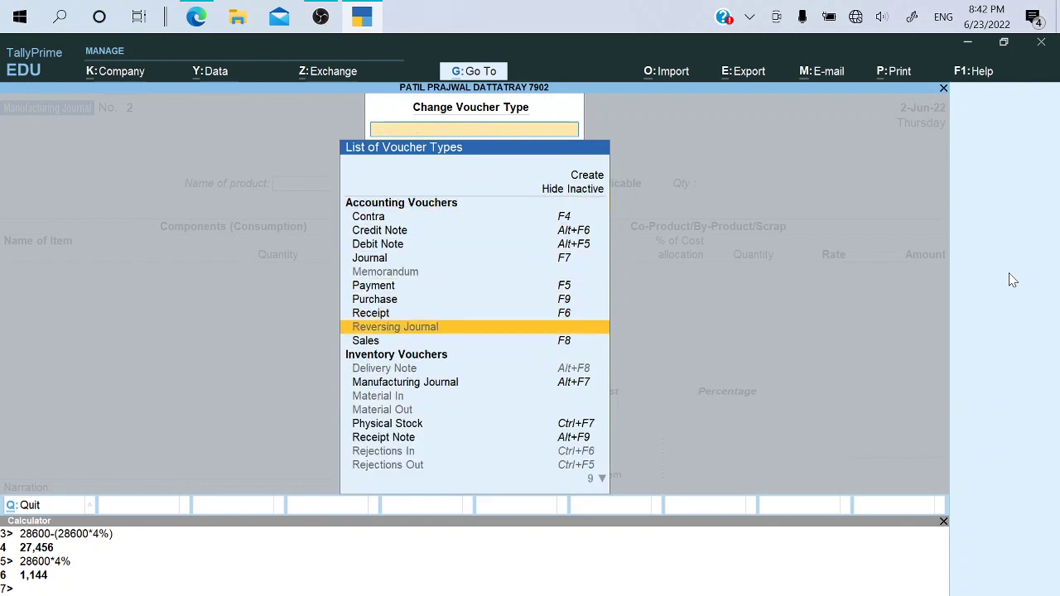
key("Down")
key("Down")
key("Down")
key("Down")
key("Up")
key("Up")
key("Up")
key("Up")
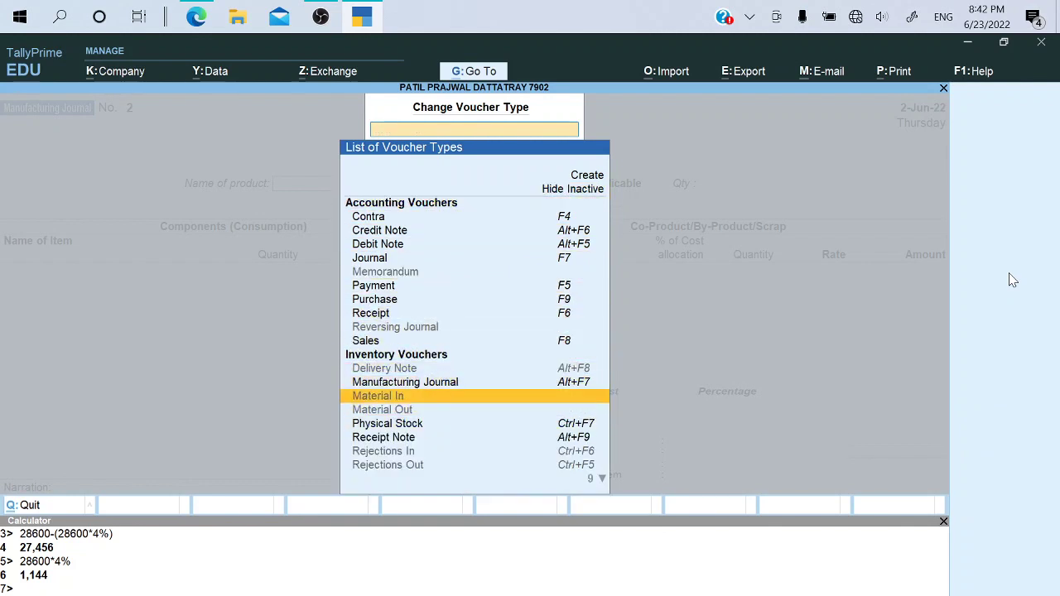
key("Return")
key("y")
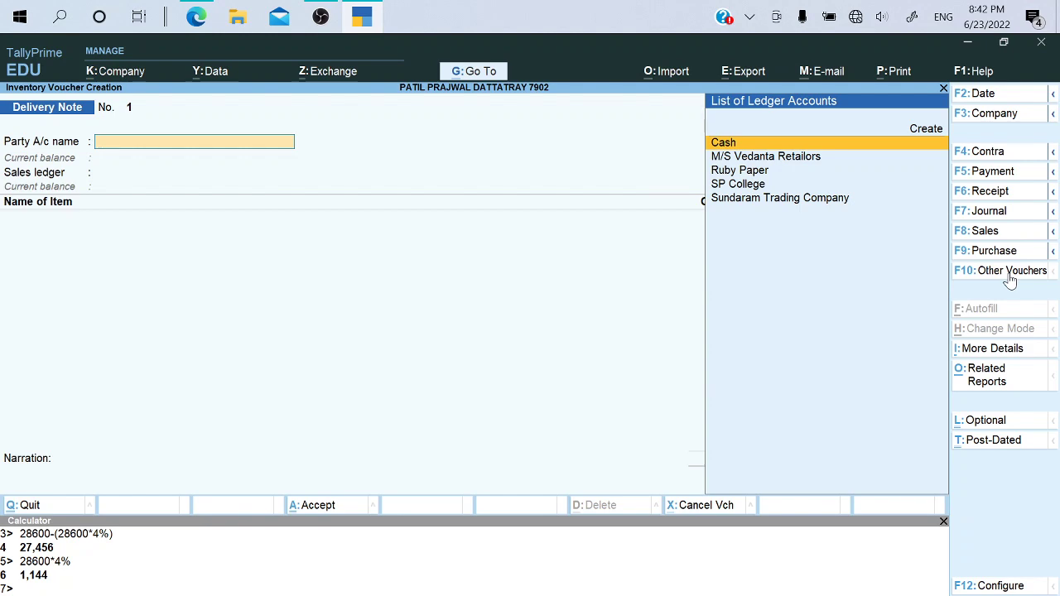
Select SP College as the party and link sales order 1
key("alt+Tab")
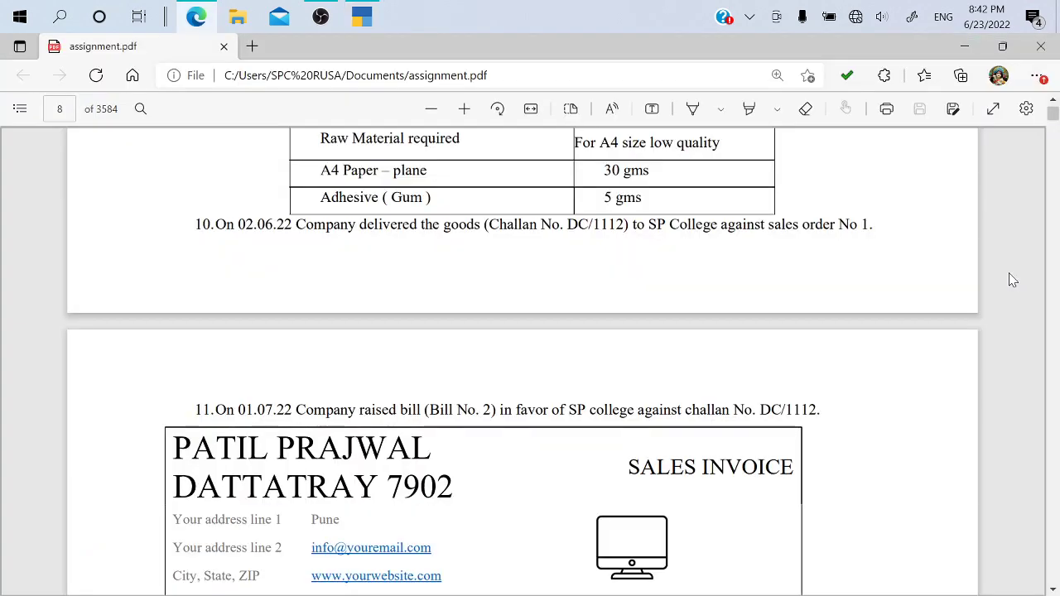
key("alt+Tab")
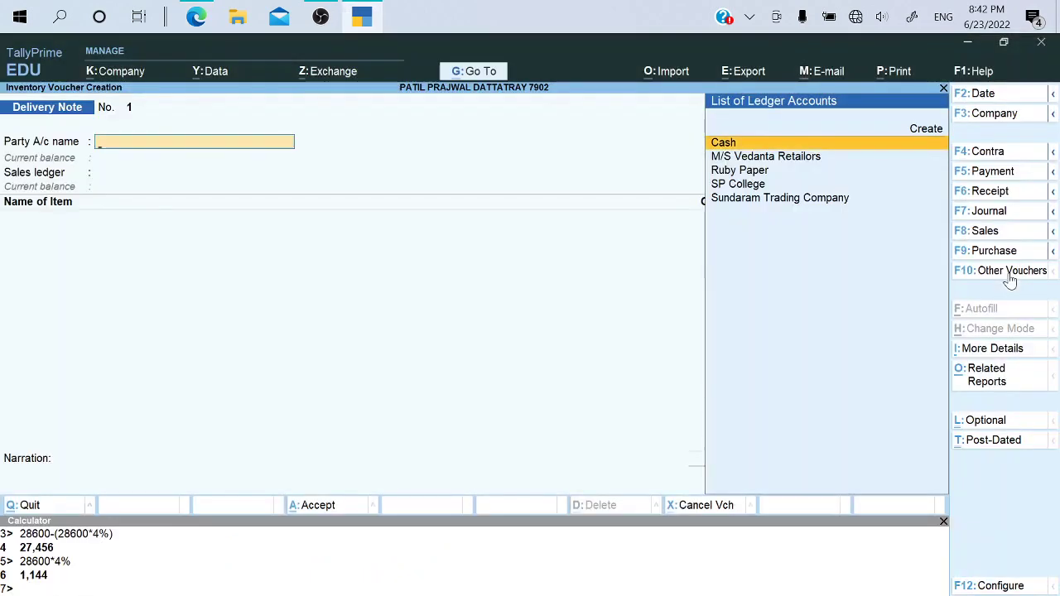
key("Down")
key("Down")
key("Down")
key("Return")
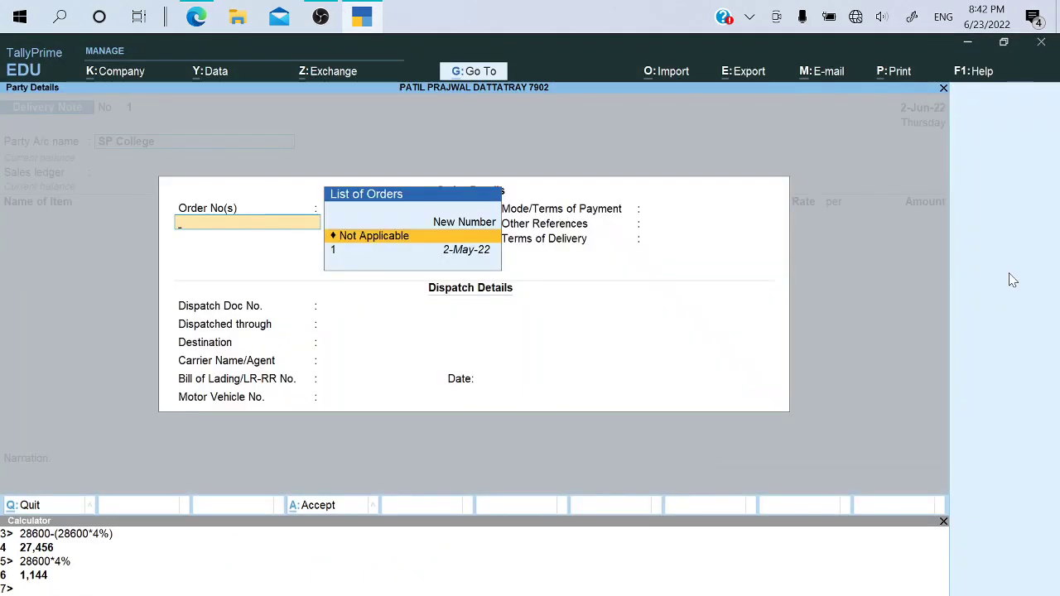
key("Down")
key("Return")
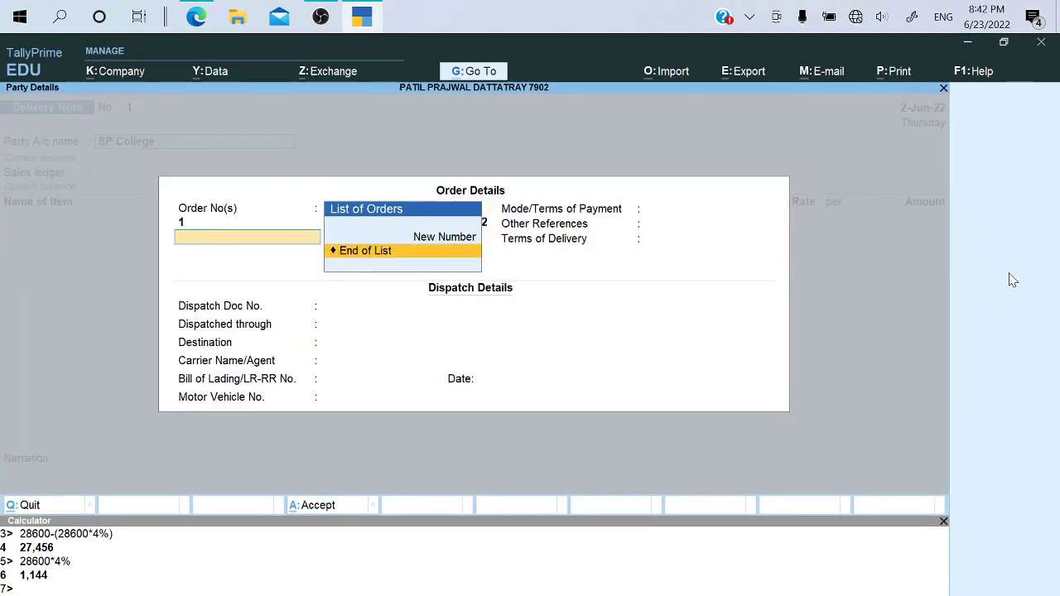
key("Return")
Skip the dispatch fields and accept Sales A/c with the ordered items and 1,000.00 shipping
key("Return")
key("Return")
key("Return")
key("Return")
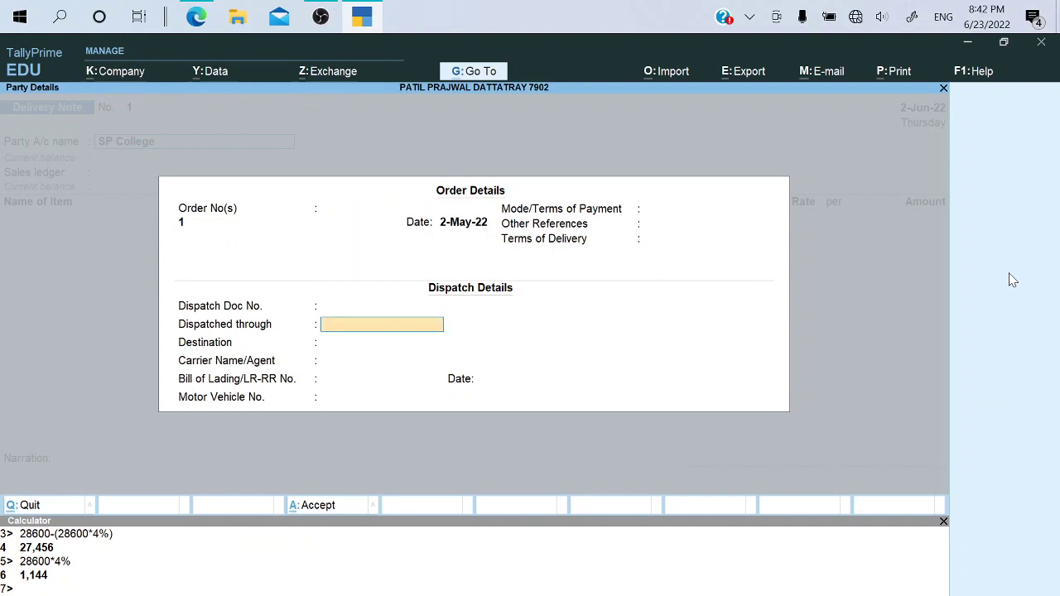
key("Return")
key("Return")
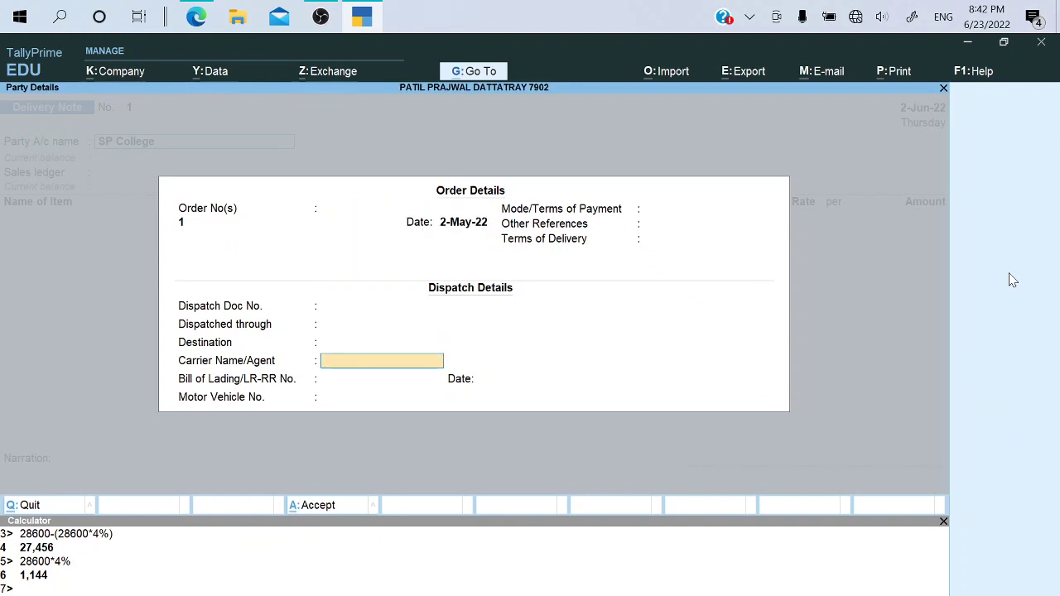
key("Return")
key("Return")
key("Return")
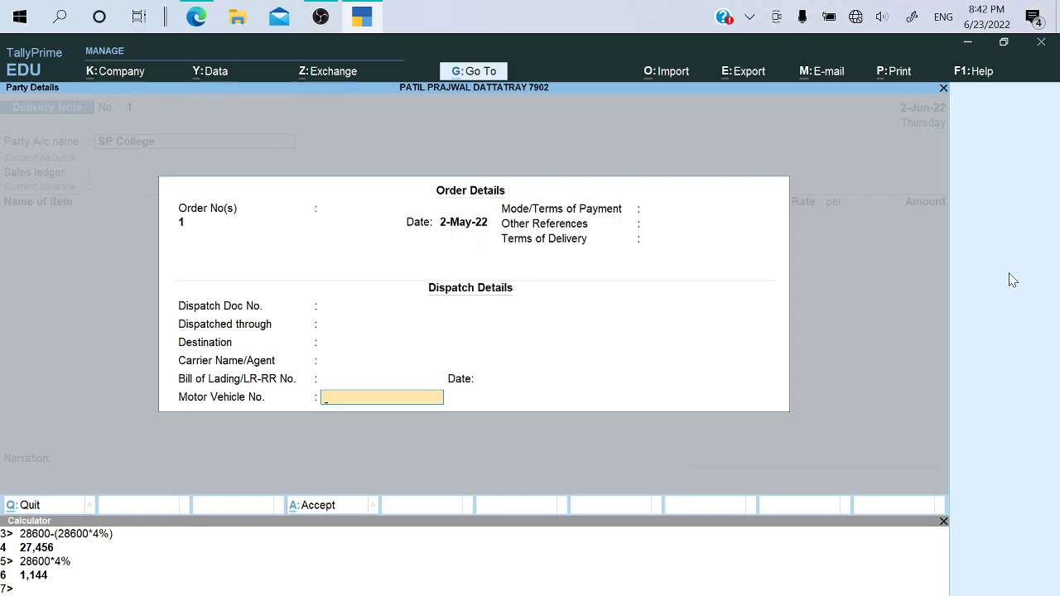
key("Return")
key("Return")
key("Return")
key("Return")
key("ctrl+a")
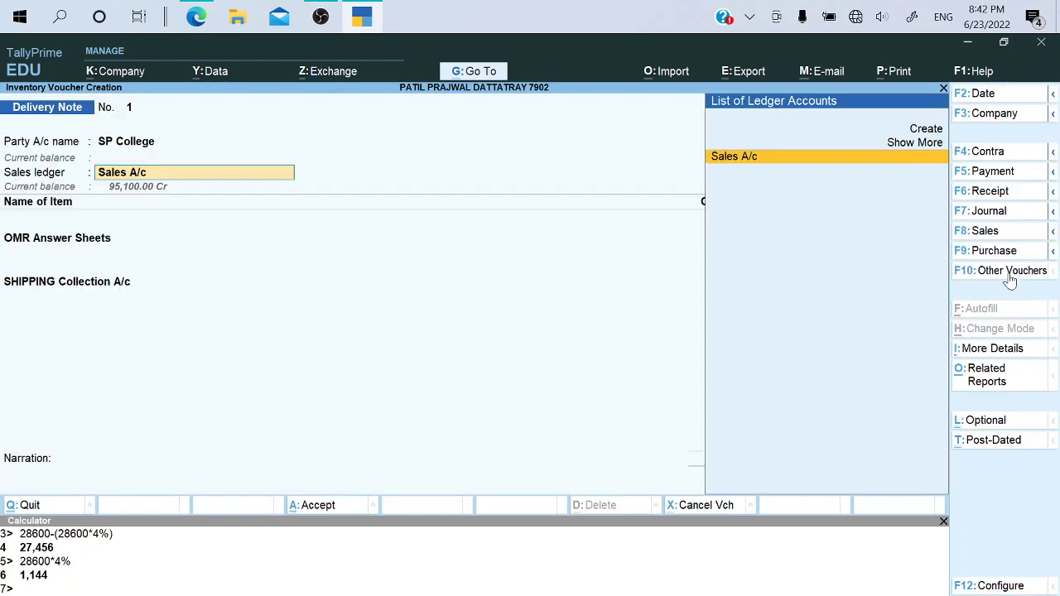
key("Return")
key("Return")
key("Return")
key("Return")
key("Return")
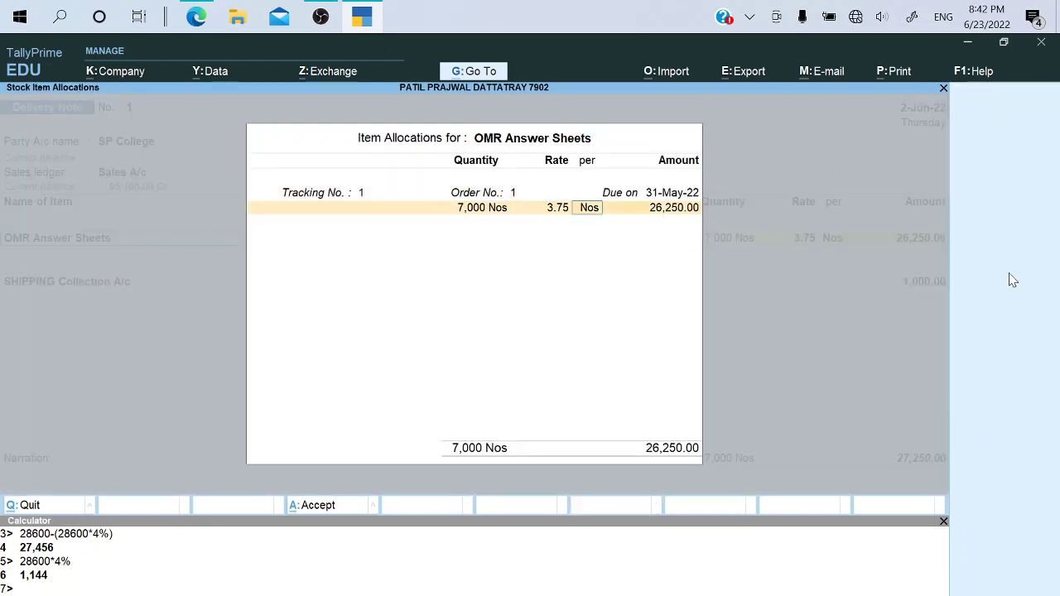
key("Return")
key("Return")
key("Return")
key("Return")
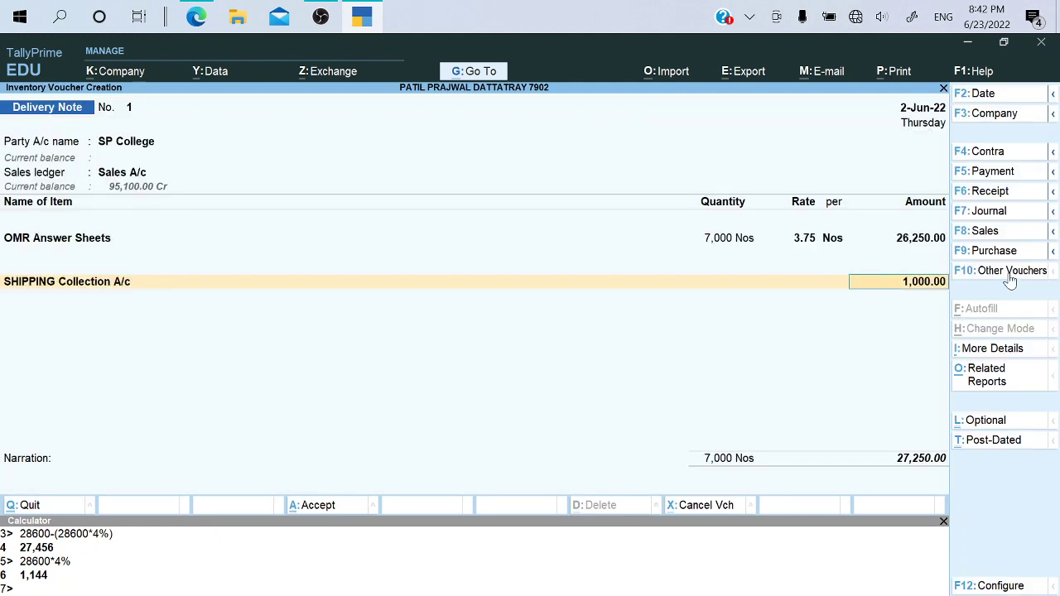
key("Return")
key("Return")
key("Return")
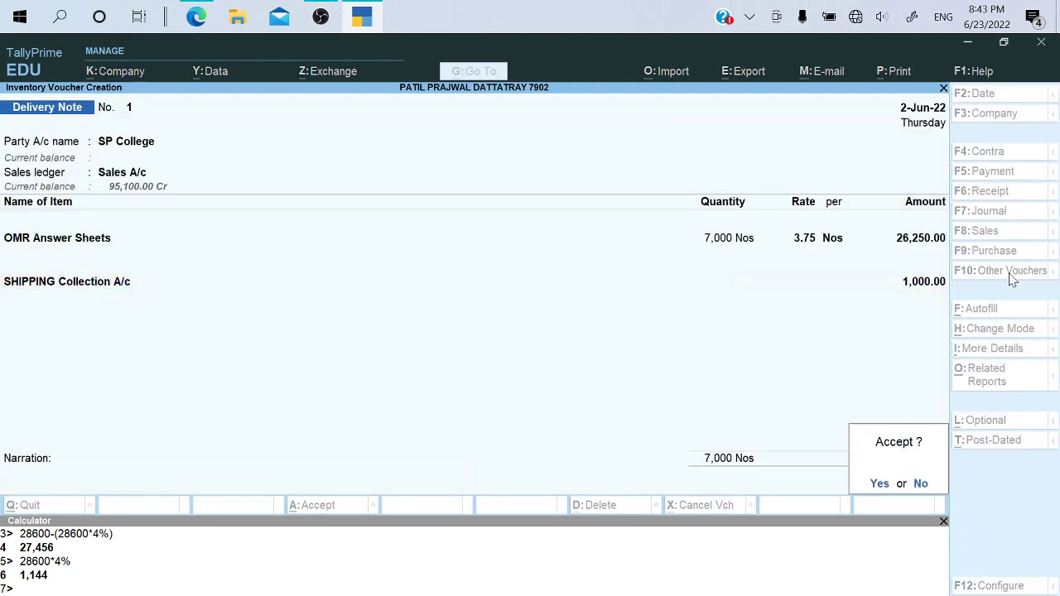
key("alt+Tab")
key("alt+Tab")
key("alt+Tab")
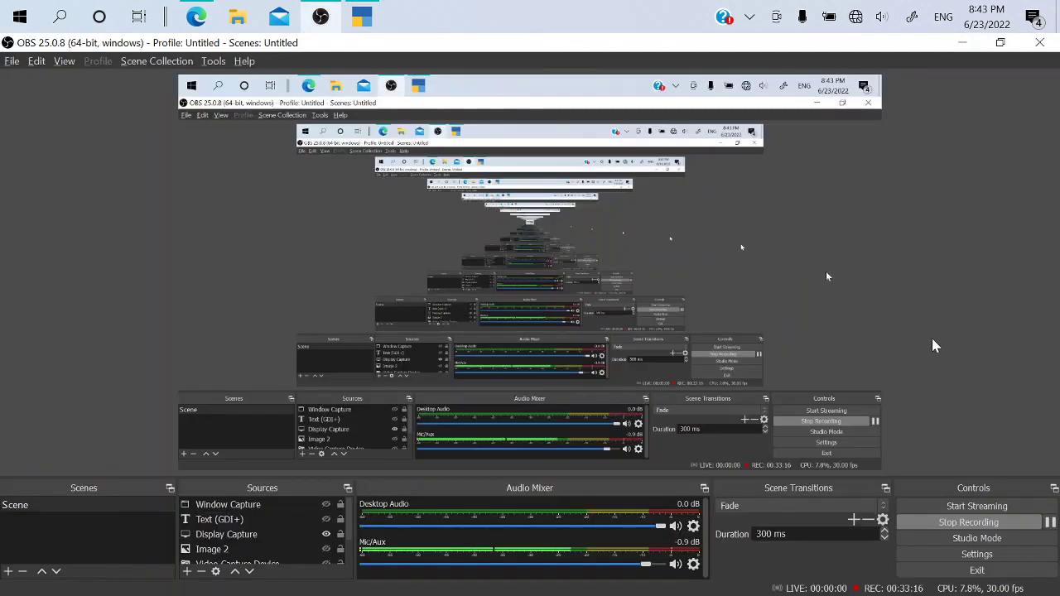
left_click(1050, 528)
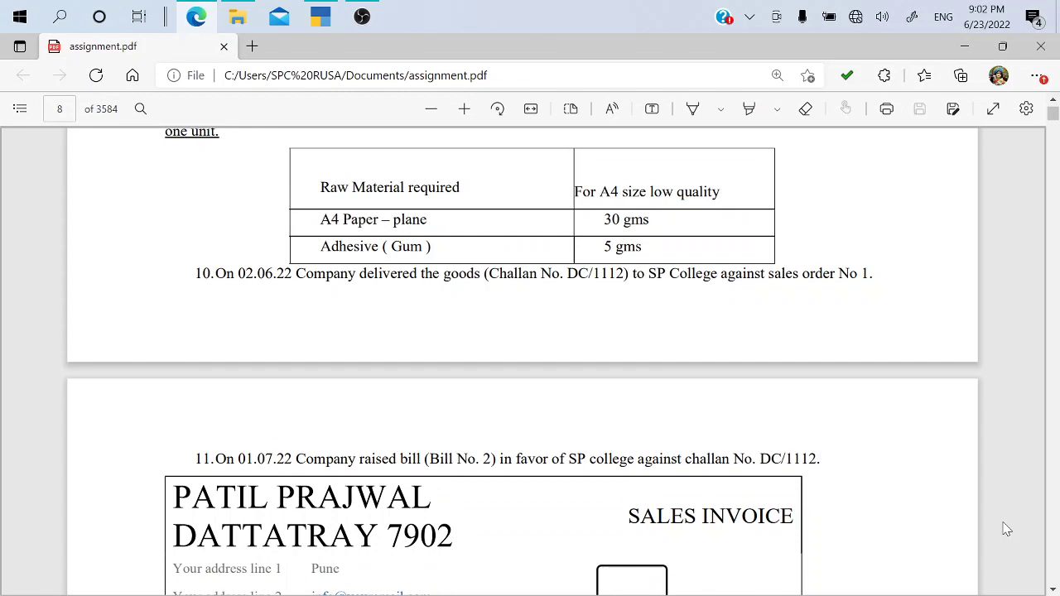
Scroll the assignment to item 11 (Bill No. 2 to SP College) and return to TallyPrime
scroll(1007, 528, "down", 2)
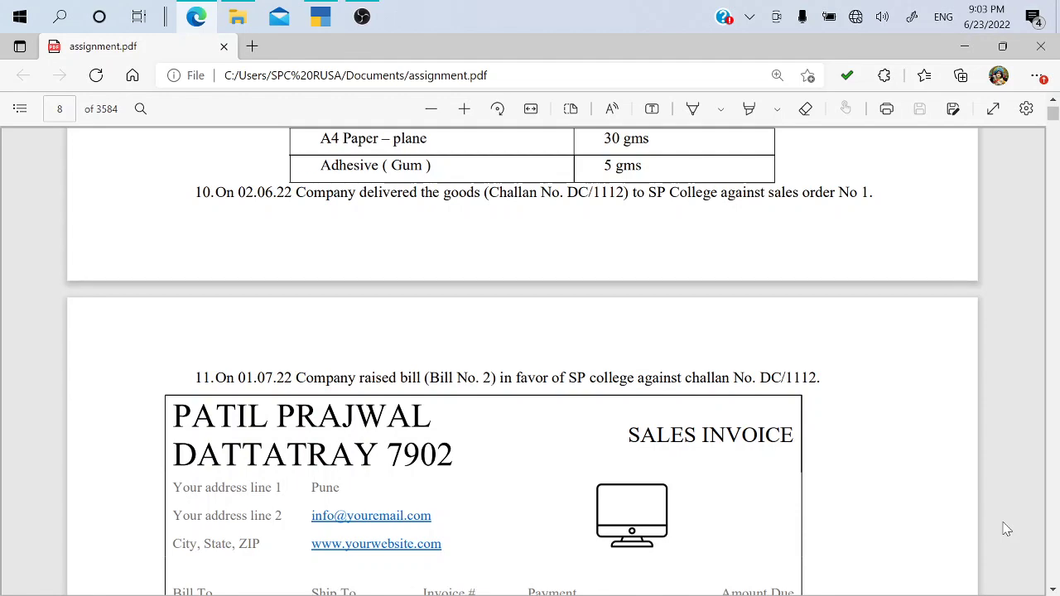
key("alt+Tab")
key("alt+Tab")
key("alt+Tab")
key("alt+Tab")
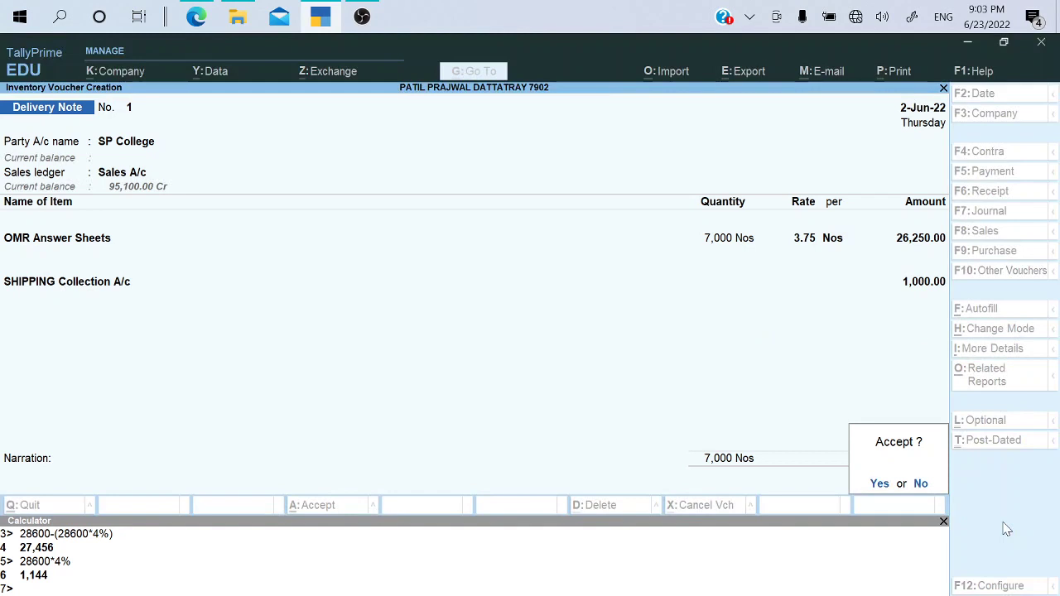
Accept Delivery Note 1, switch to a Sales voucher, and select SP College as party
key("Return")
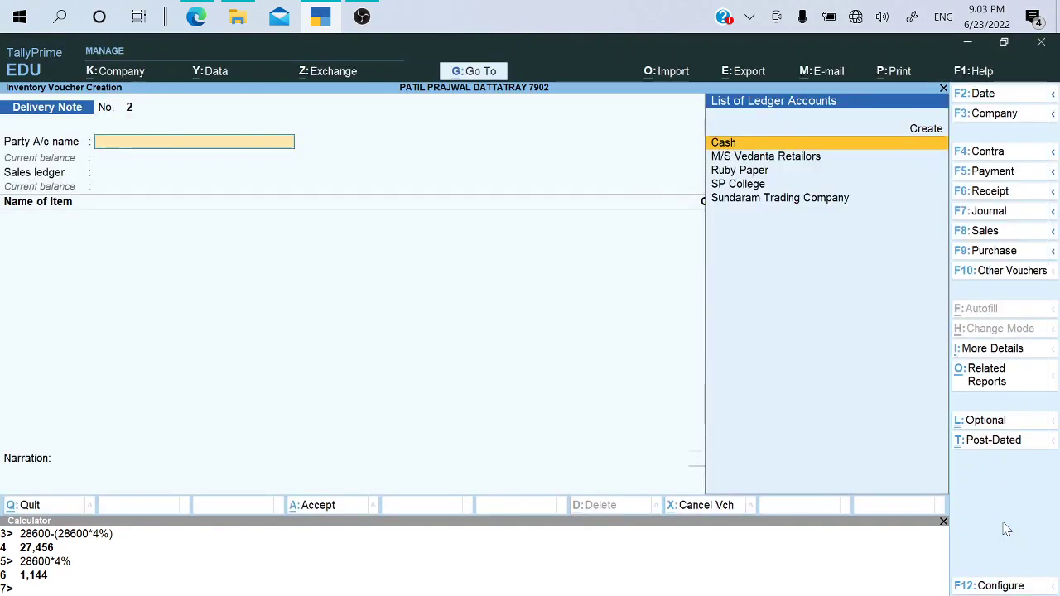
left_click(1009, 237)
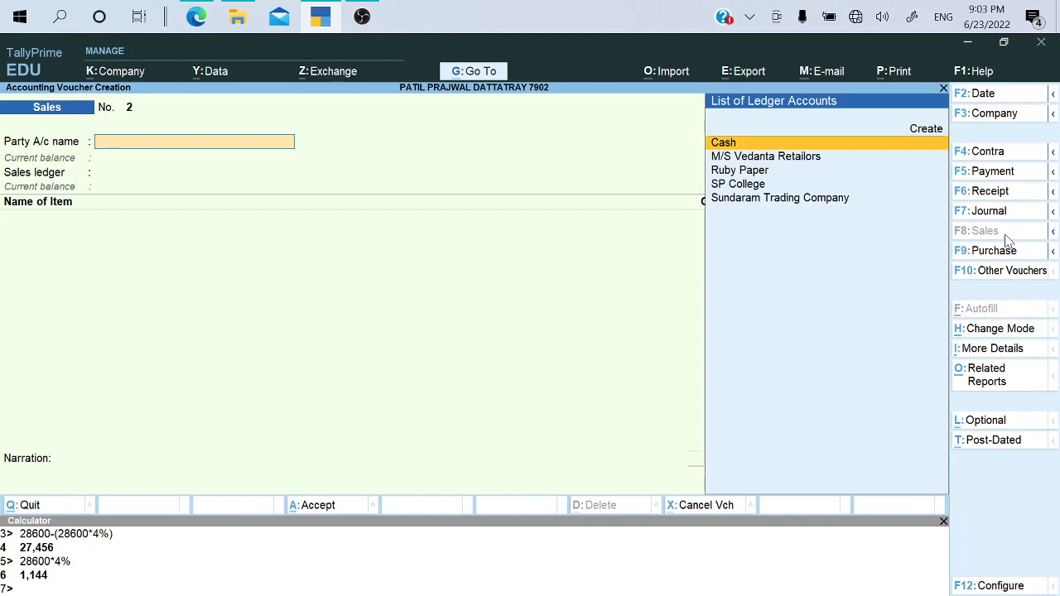
key("alt+Tab")
key("alt+Tab")
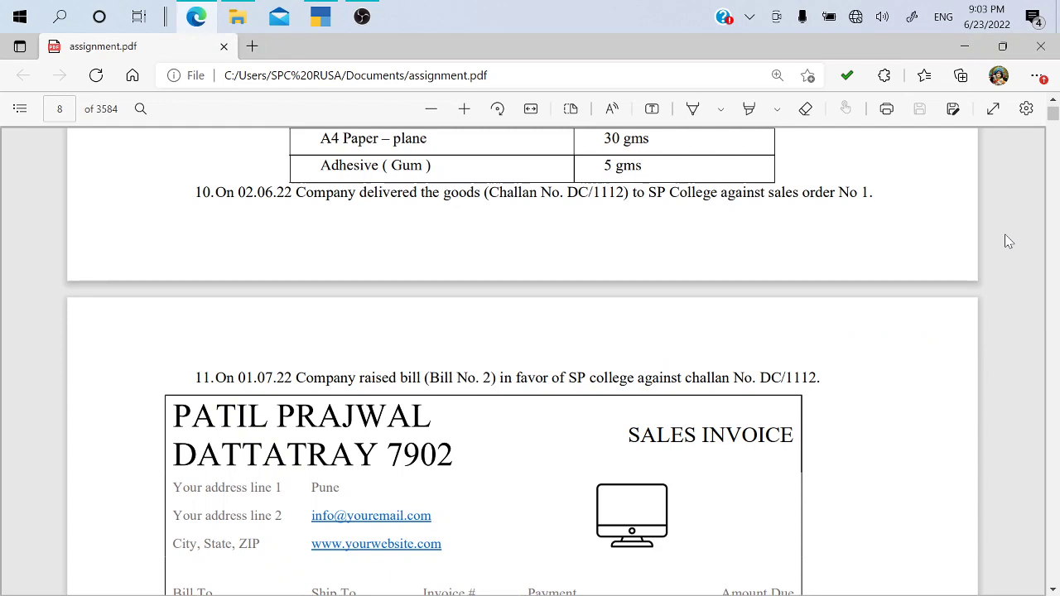
key("alt+Tab")
key("alt+Tab")
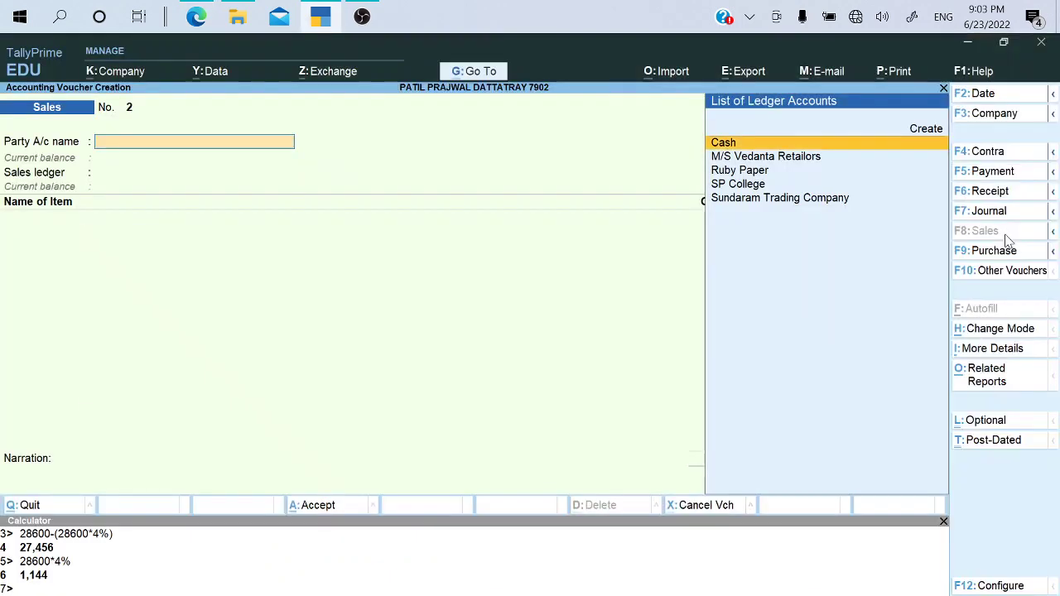
type("Sp")
key("Return")
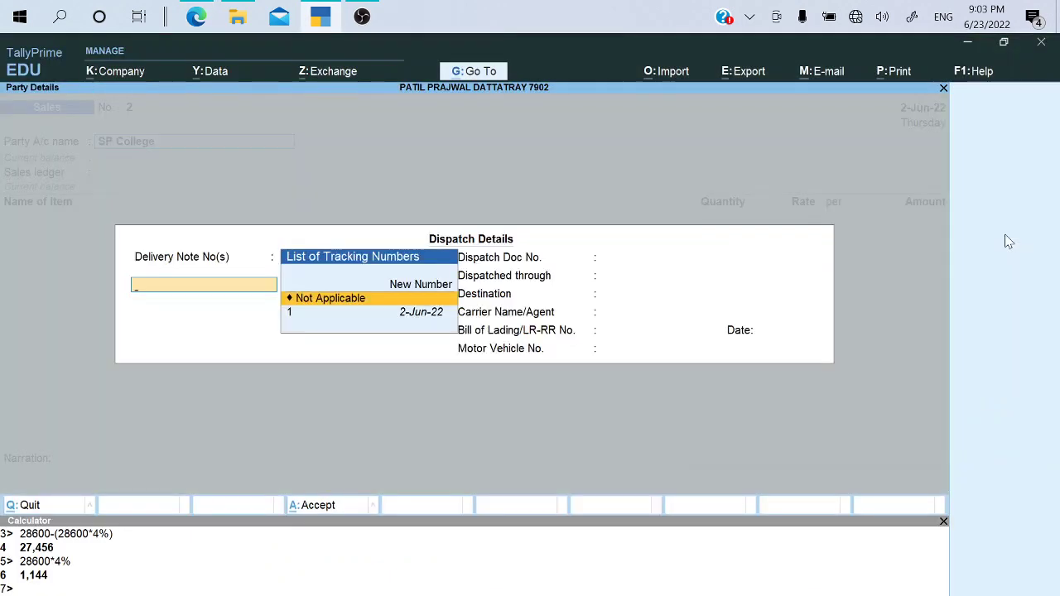
Link delivery note tracking no. 1 and accept the dispatch and party details
key("Down")
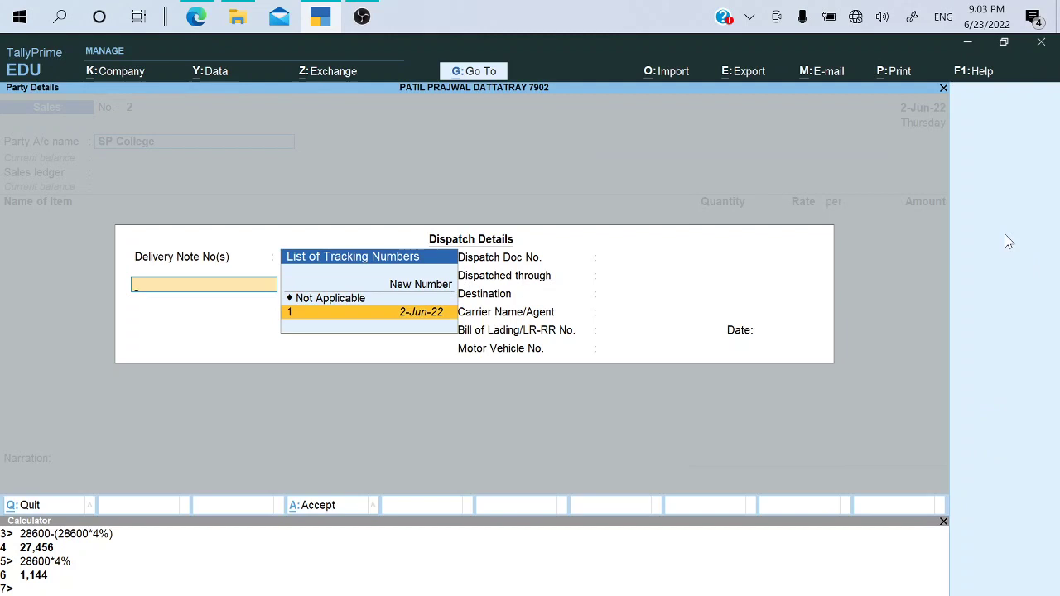
key("Return")
key("Return")
key("Return")
key("Return")
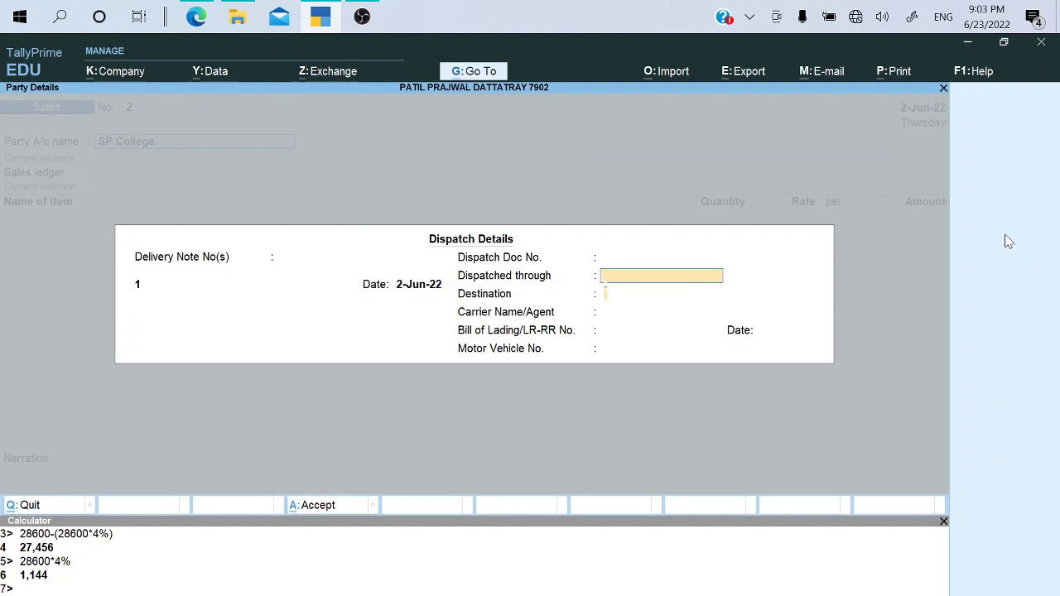
key("Return")
key("Return")
key("Return")
key("Return")
key("Return")
key("Return")
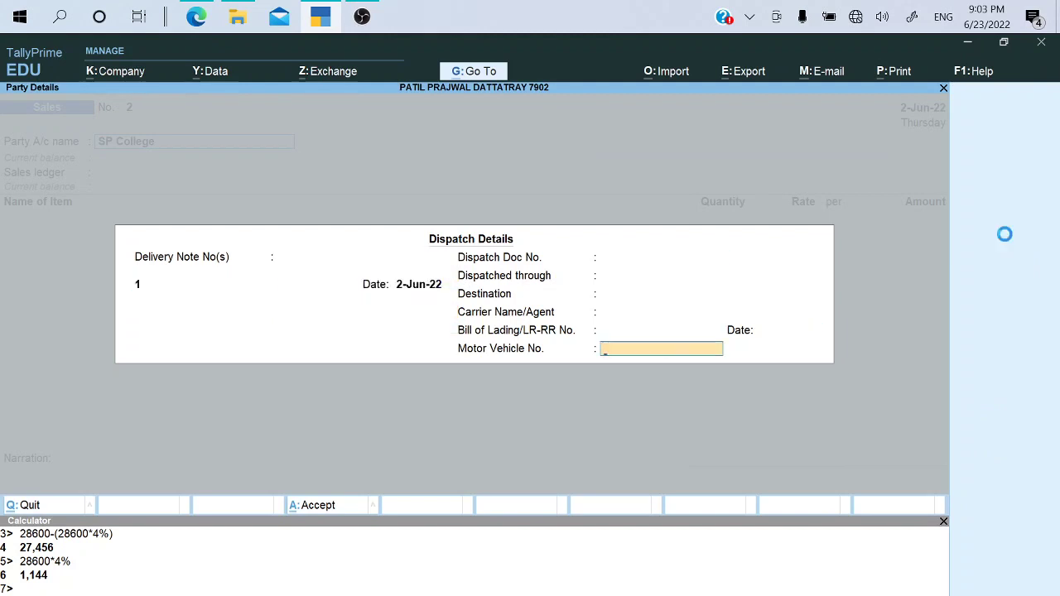
key("Return")
key("Return")
key("Return")
key("Return")
key("Return")
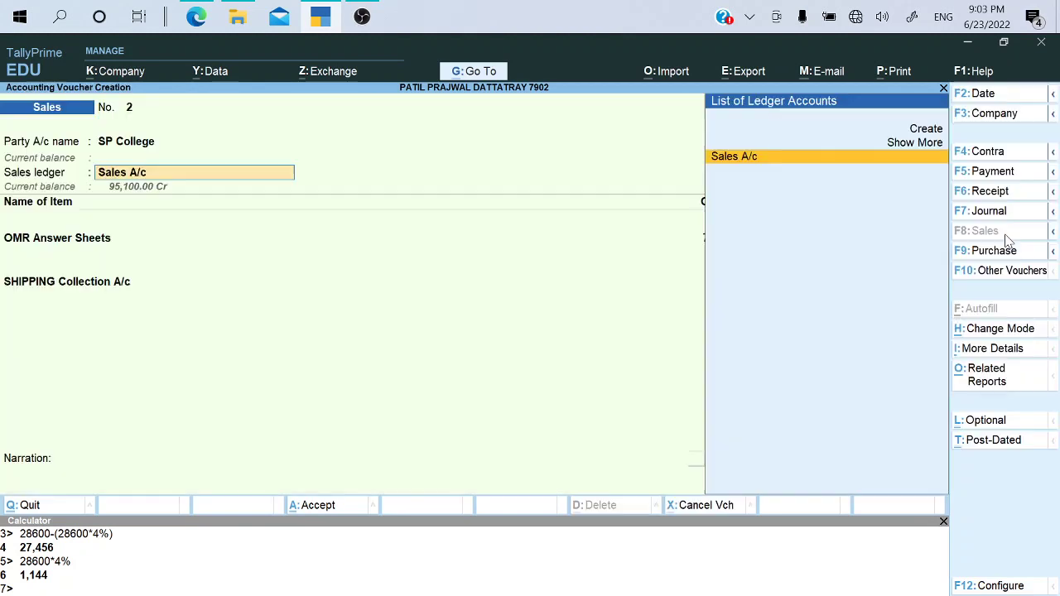
key("Return")
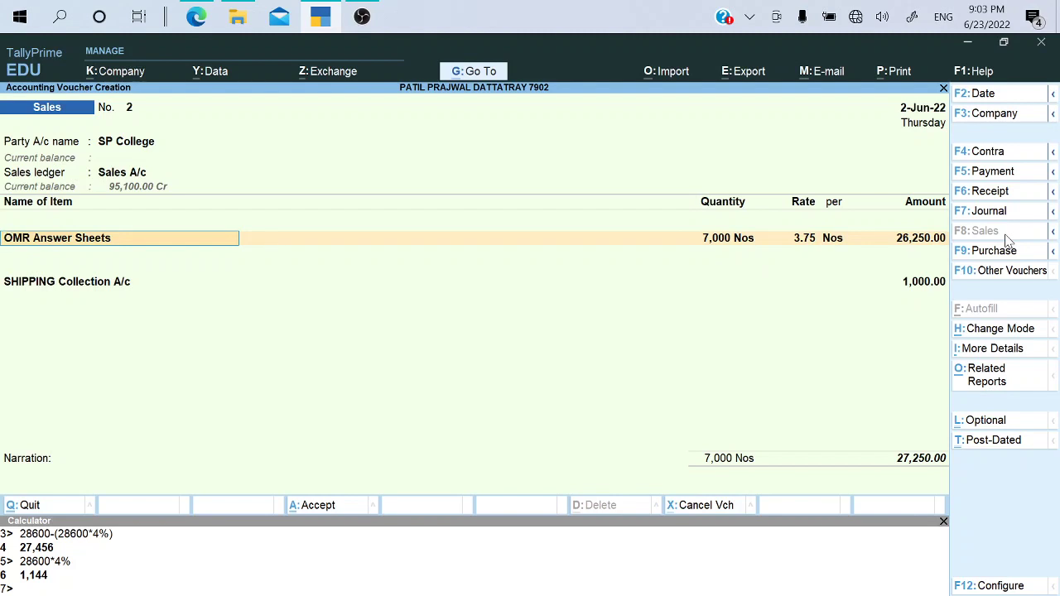
Accept the OMR Answer Sheets and SHIPPING Collection lines, then reopen Dispatch Details
key("Return")
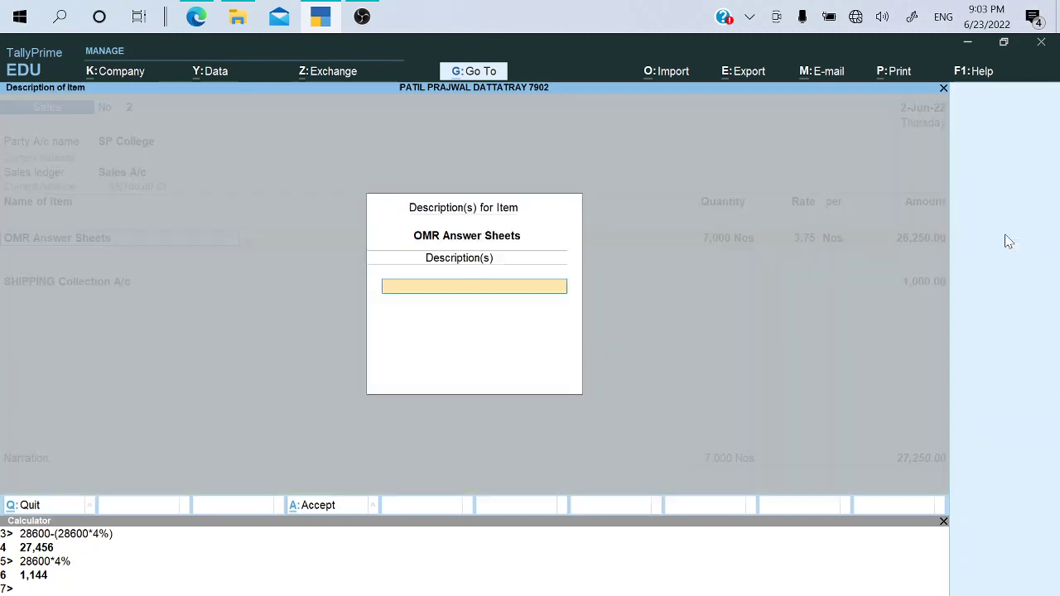
key("Return")
key("Return")
key("Return")
key("Return")
key("Return")
key("Return")
key("Return")
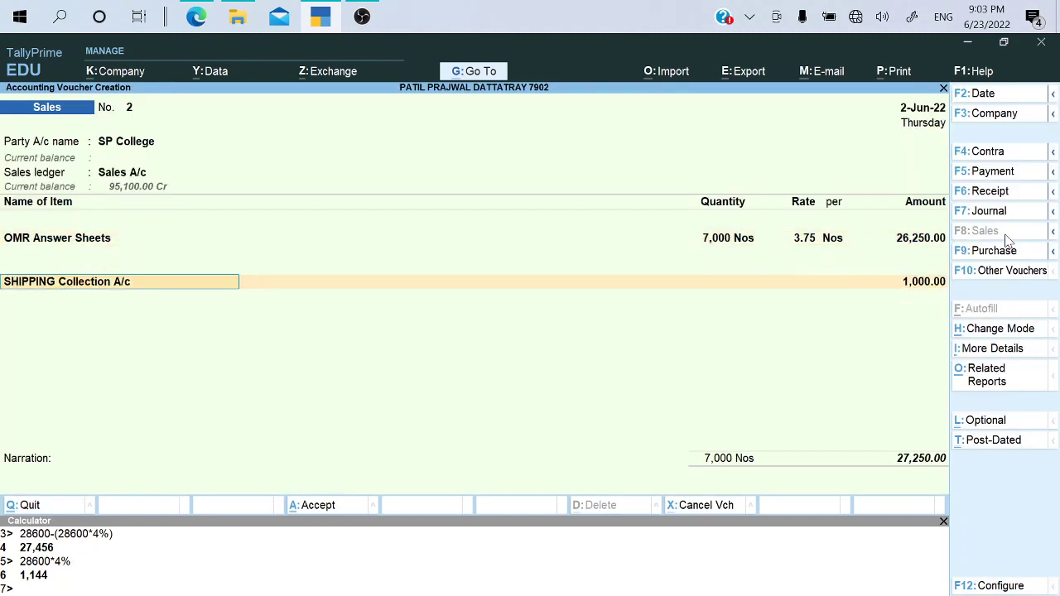
key("Return")
key("Return")
key("Return")
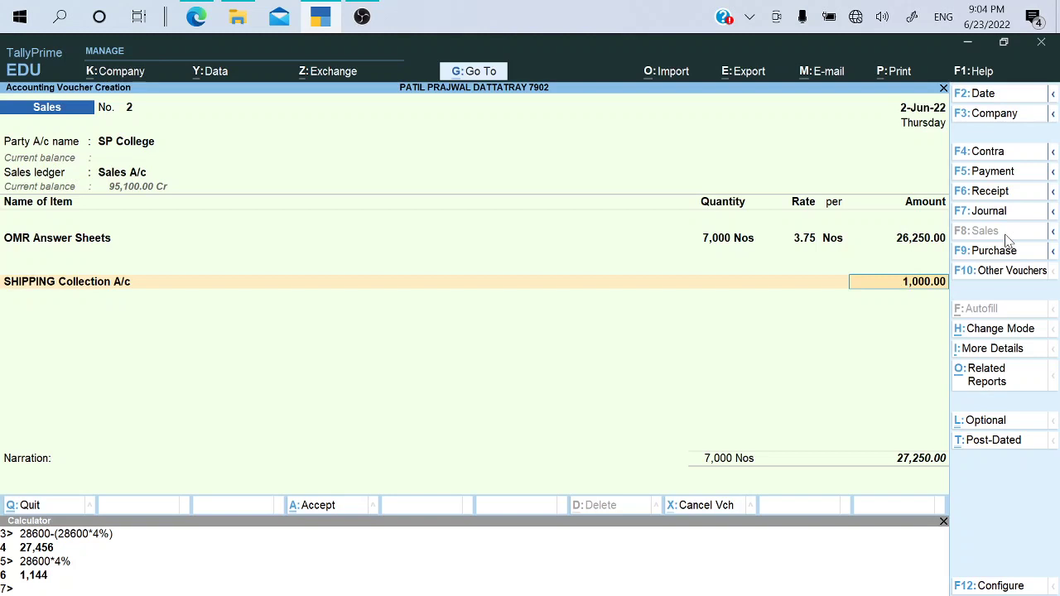
key("BackSpace")
key("BackSpace")
key("BackSpace")
key("BackSpace")
key("BackSpace")
key("BackSpace")
key("BackSpace")
key("BackSpace")
key("Return")
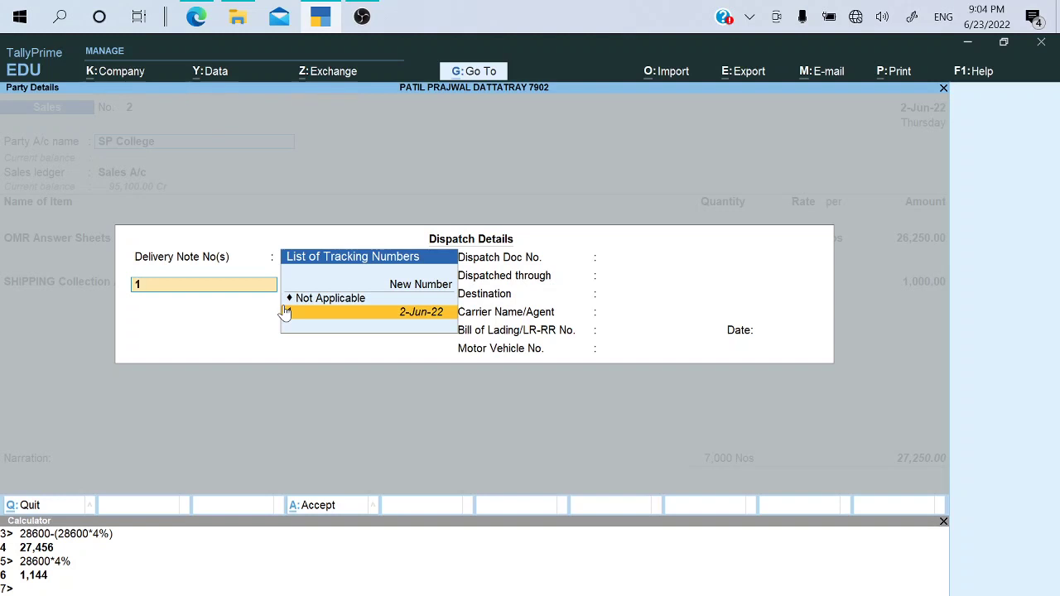
Accept delivery note 1, party details, the 26,250 item line and the SHIPPING Collection ledger, then view the assignment PDF
key("Return")
key("Return")
key("Return")
key("Return")
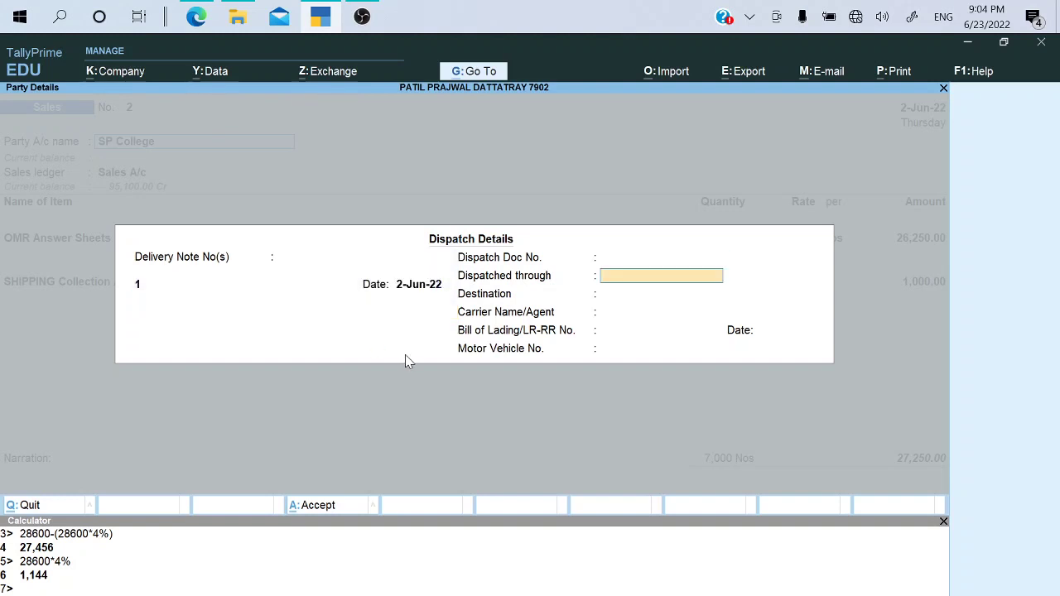
key("Return")
key("Return")
key("Return")
key("Return")
key("Return")
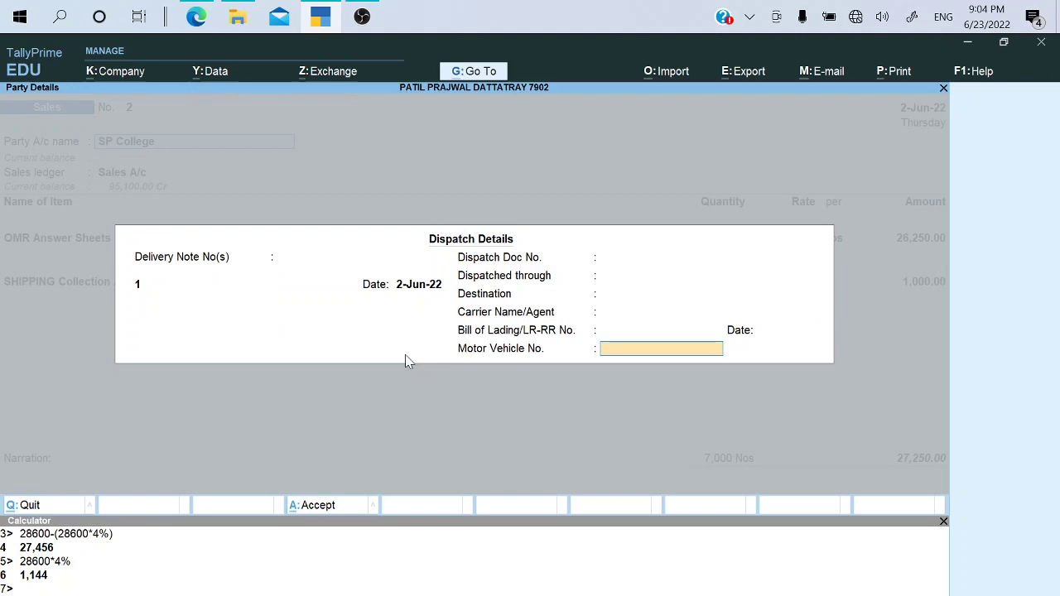
key("Return")
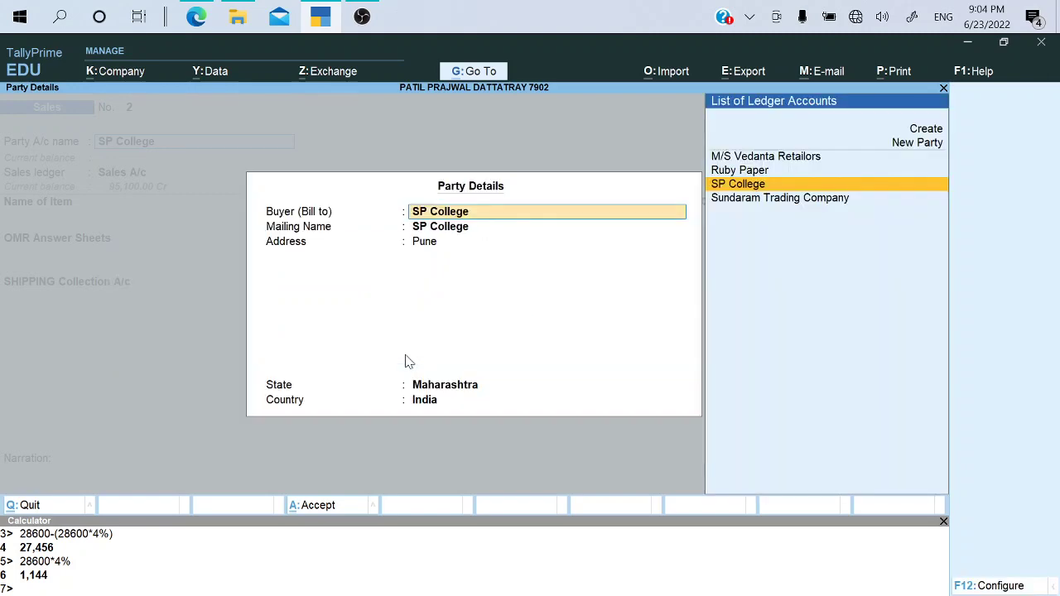
key("Return")
key("Return")
key("Return")
key("Return")
key("Return")
key("Return")
key("Return")
key("Return")
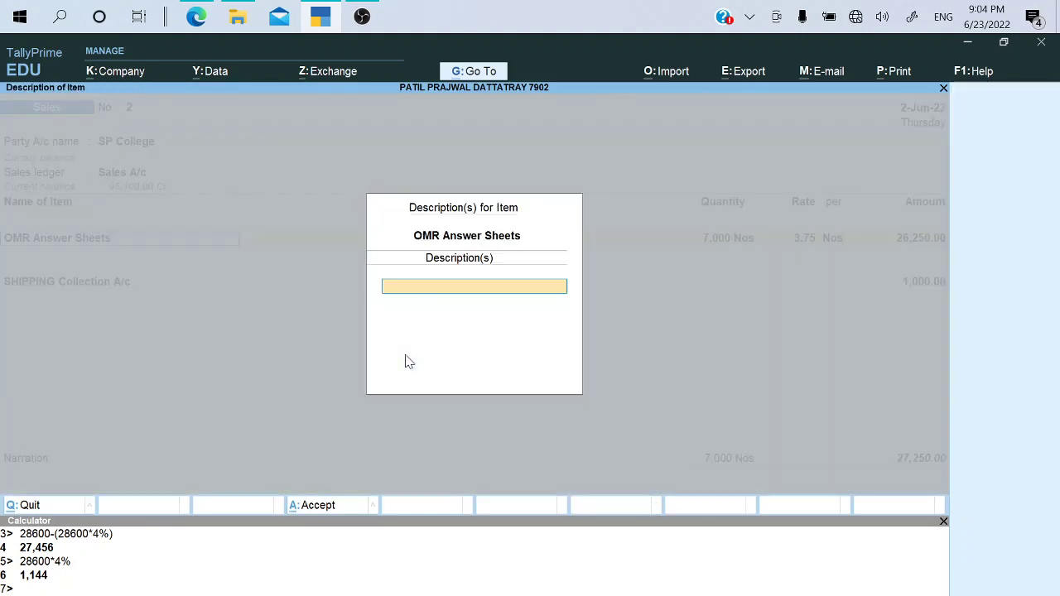
key("Return")
key("Return")
key("Return")
key("Return")
key("Return")
key("Return")
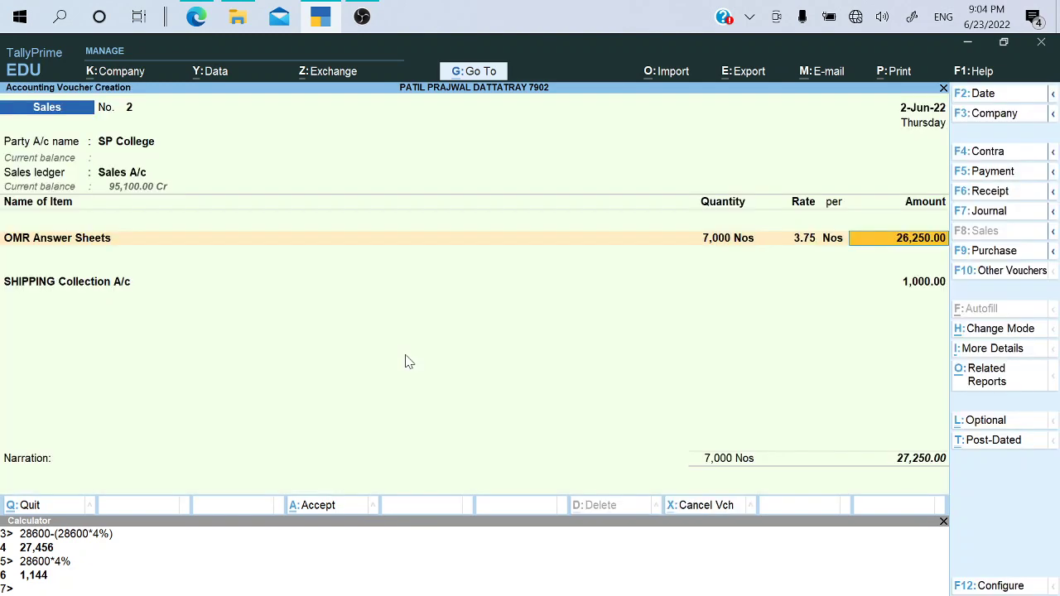
key("Return")
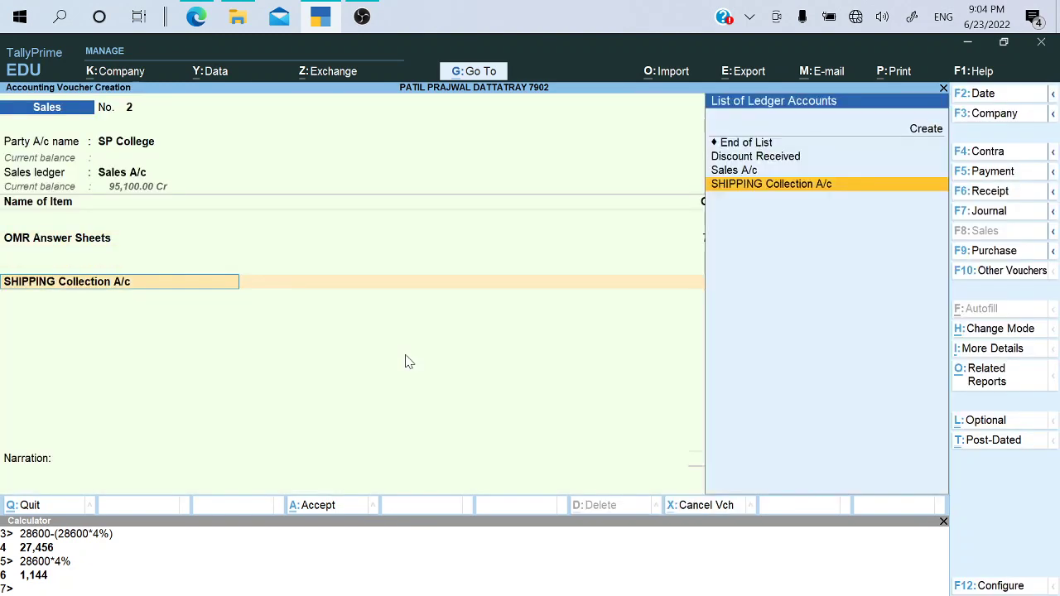
key("Return")
key("Return")
key("Return")
key("Return")
key("Return")
key("Return")
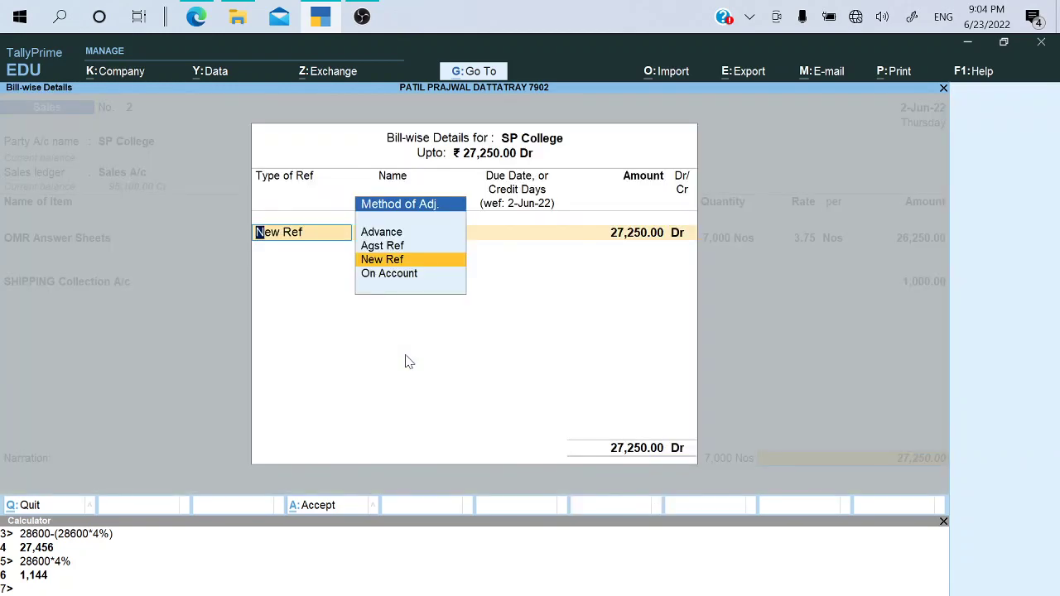
key("alt+Tab")
scroll(405, 361, "down", 2)
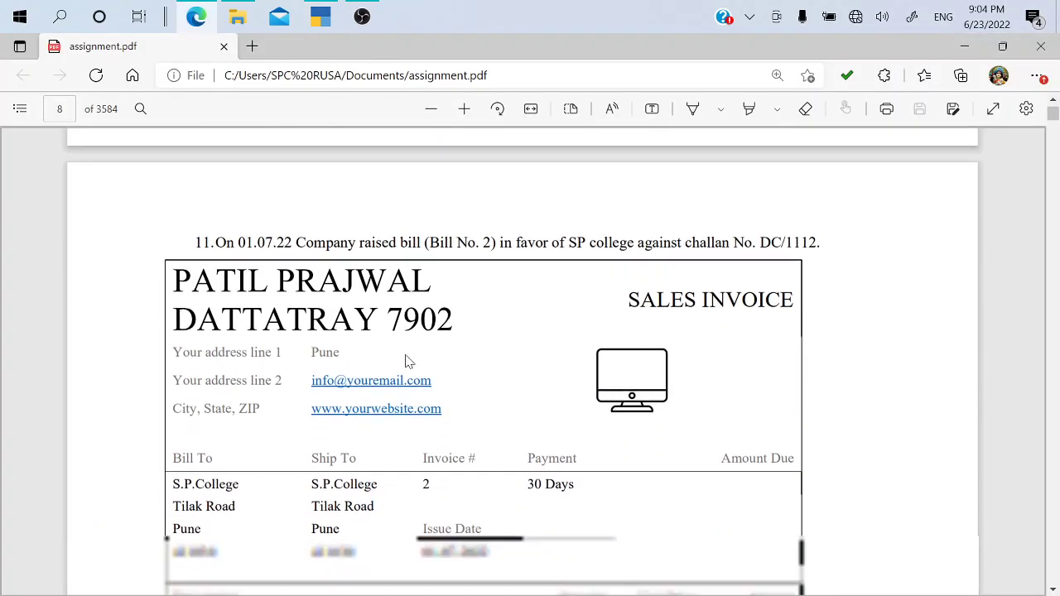
Check the invoice's 26,250 subtotal, 1,000 shipping and 27,250 amount due in the PDF
scroll(510, 456, "down", 3)
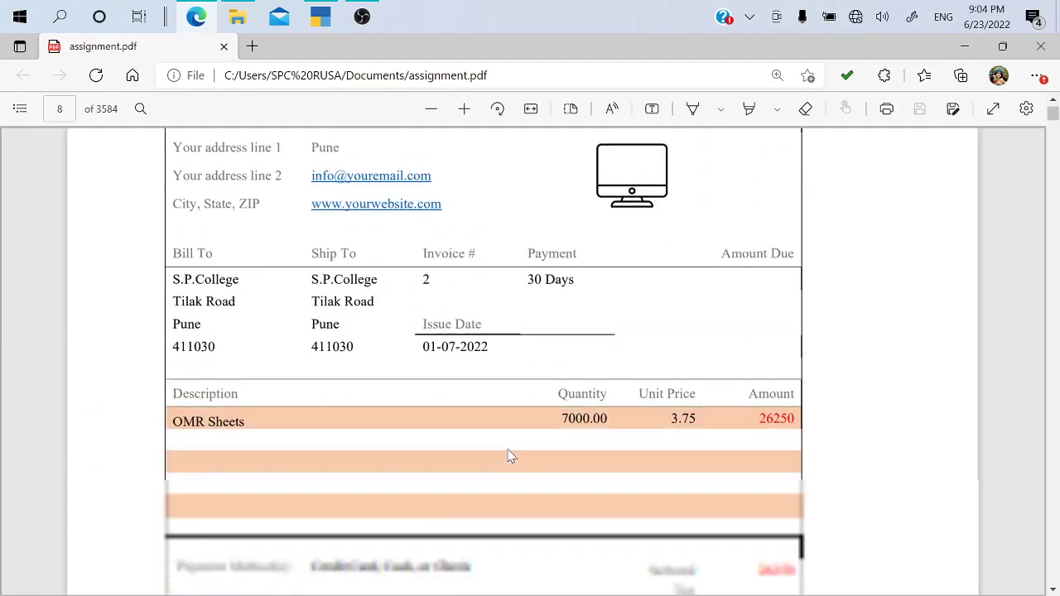
scroll(510, 456, "up", 2)
scroll(509, 455, "down", 2)
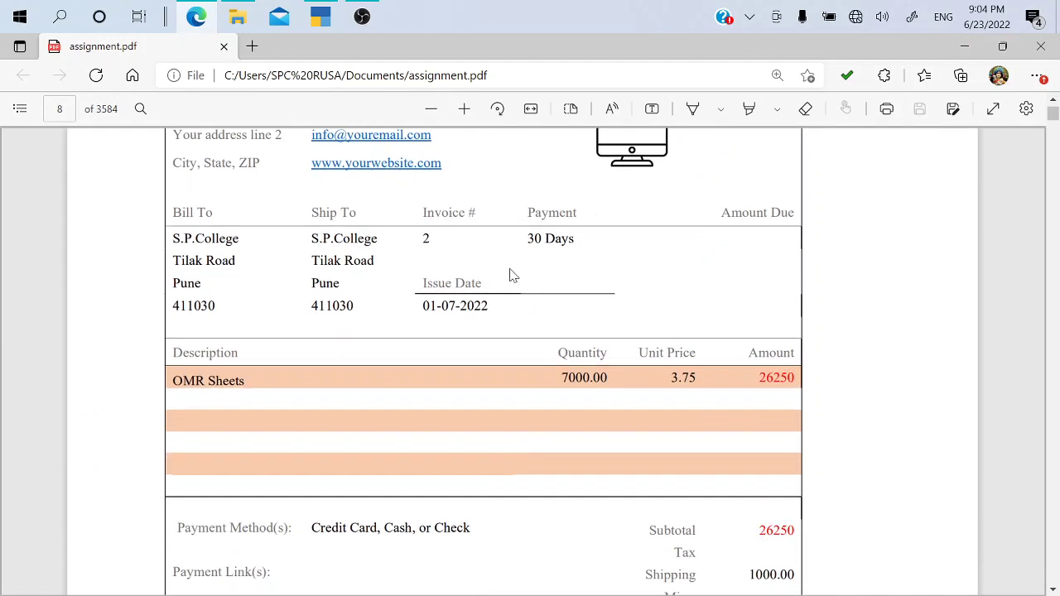
scroll(511, 403, "down", 3)
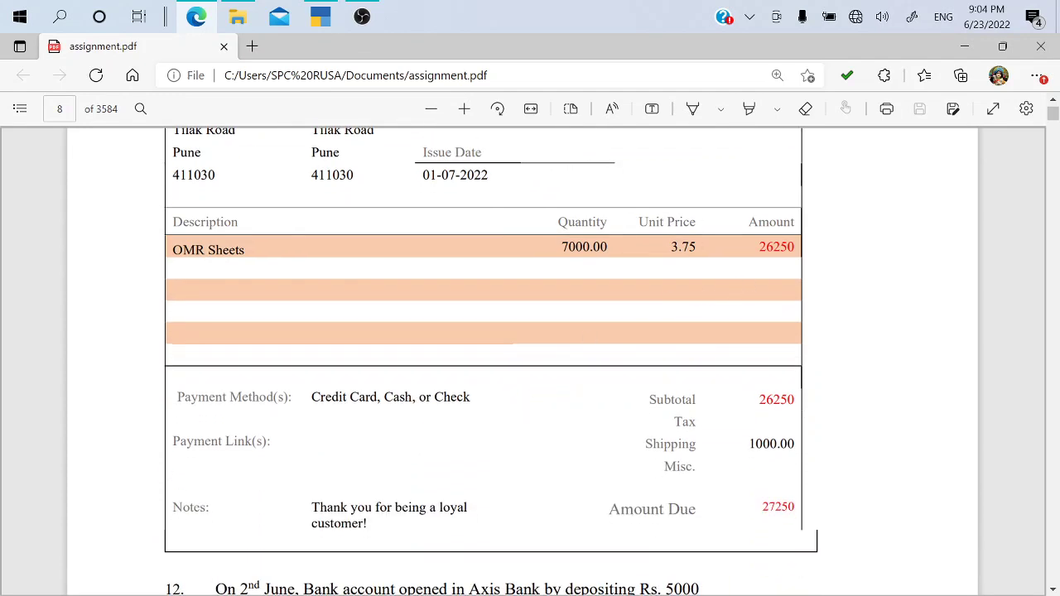
key("alt+Tab")
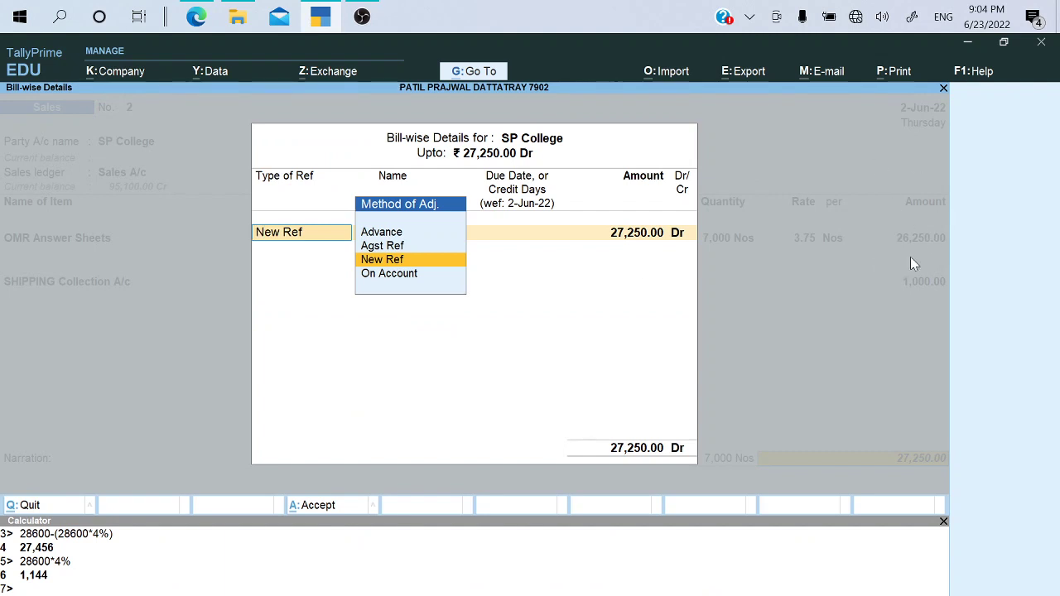
Record New Ref 2 for 27,250 Dr in SP College's bill-wise details and save sales voucher 2
key("alt+Tab")
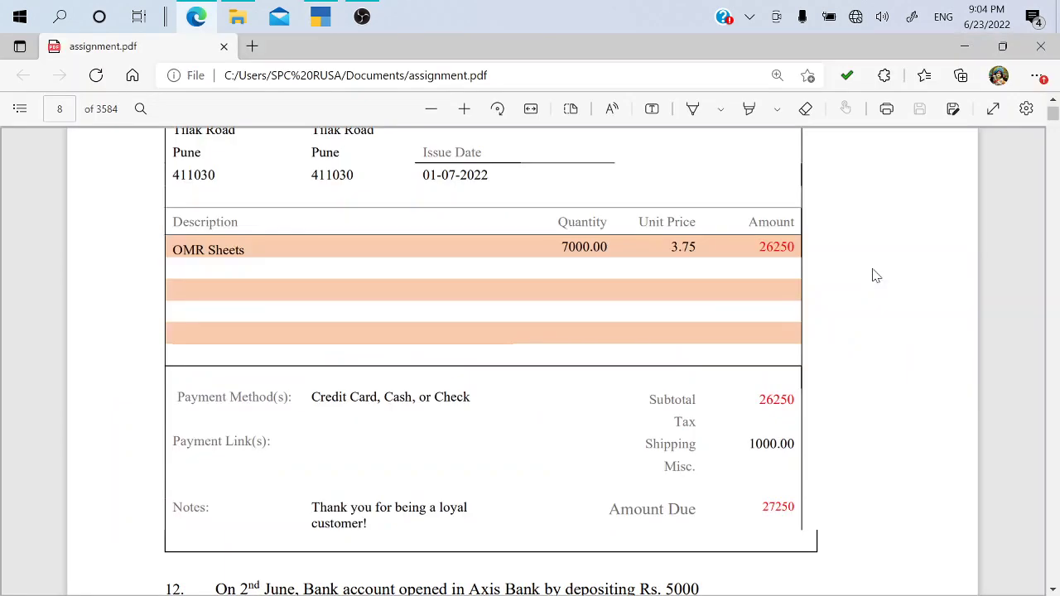
double_click(778, 507)
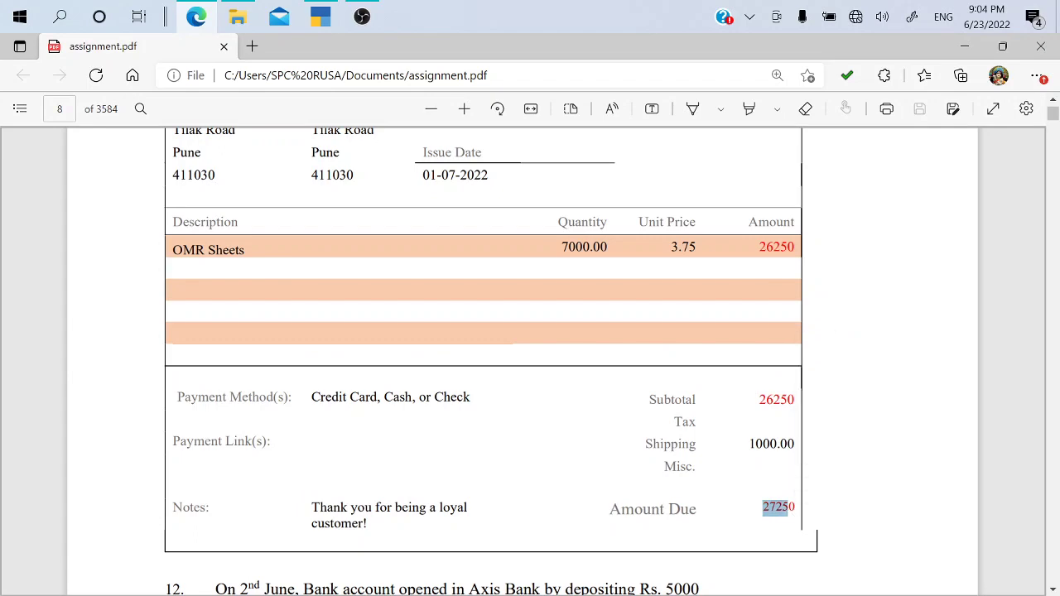
key("alt+Tab")
key("Return")
key("Return")
key("Return")
key("Return")
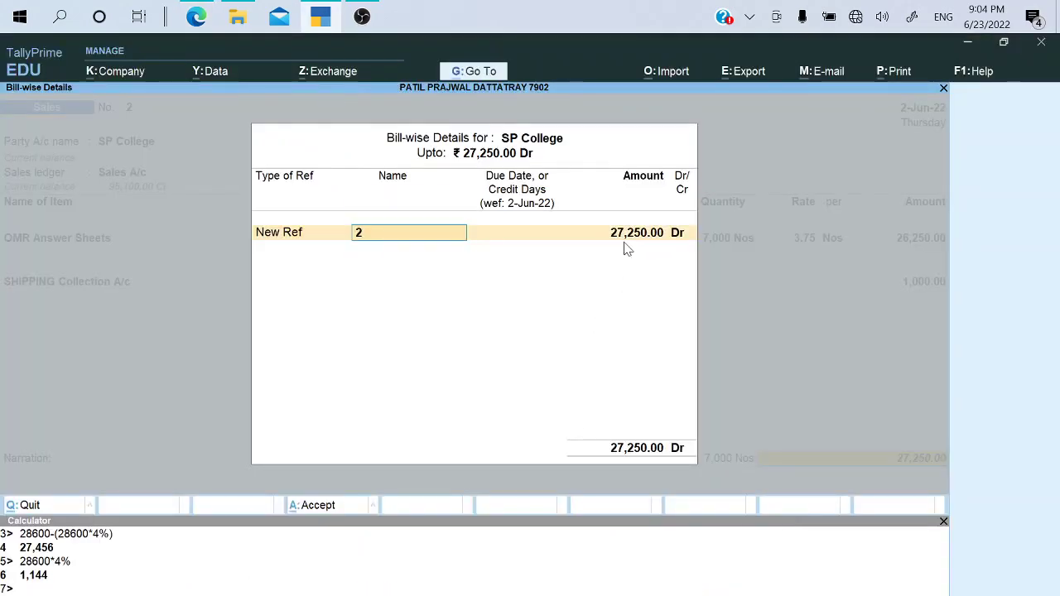
key("Return")
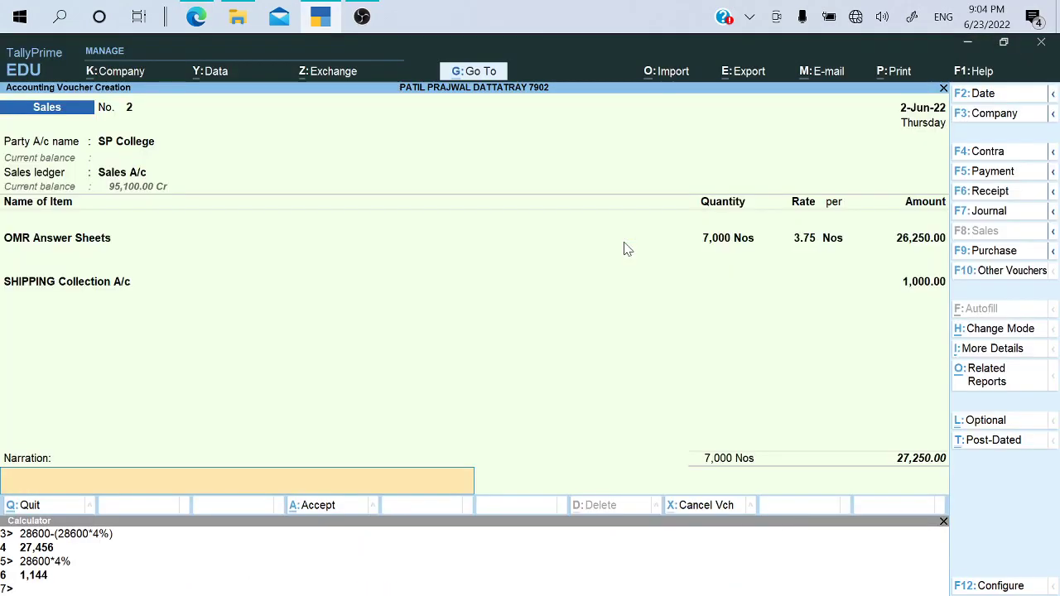
key("Return")
key("Return")
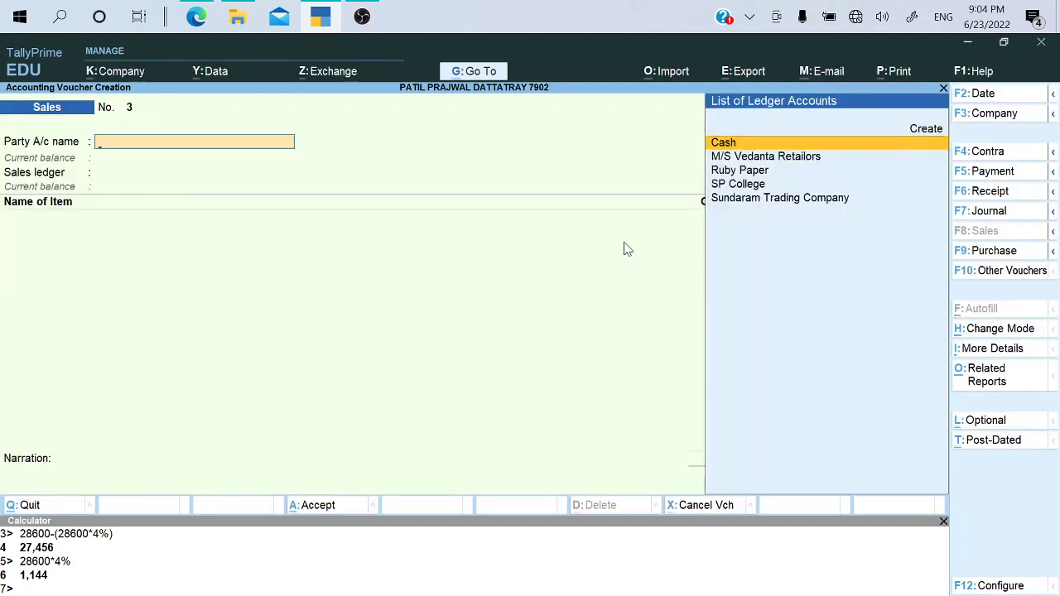
Bring back saved sales voucher 2 and return to the assignment PDF
key("alt+Tab")
key("alt+Tab")
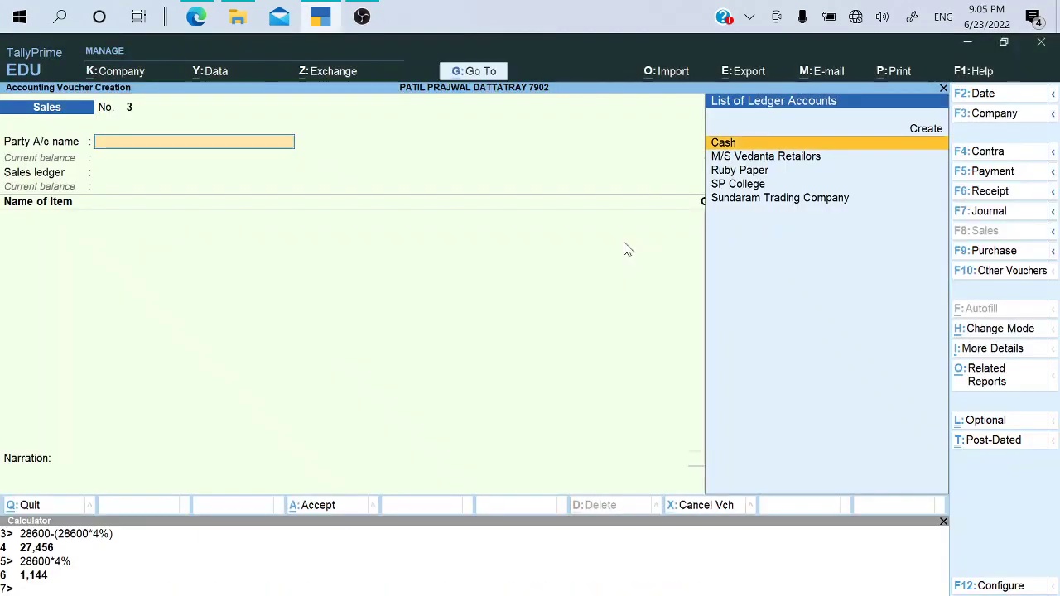
key("Page_Up")
key("alt+Tab")
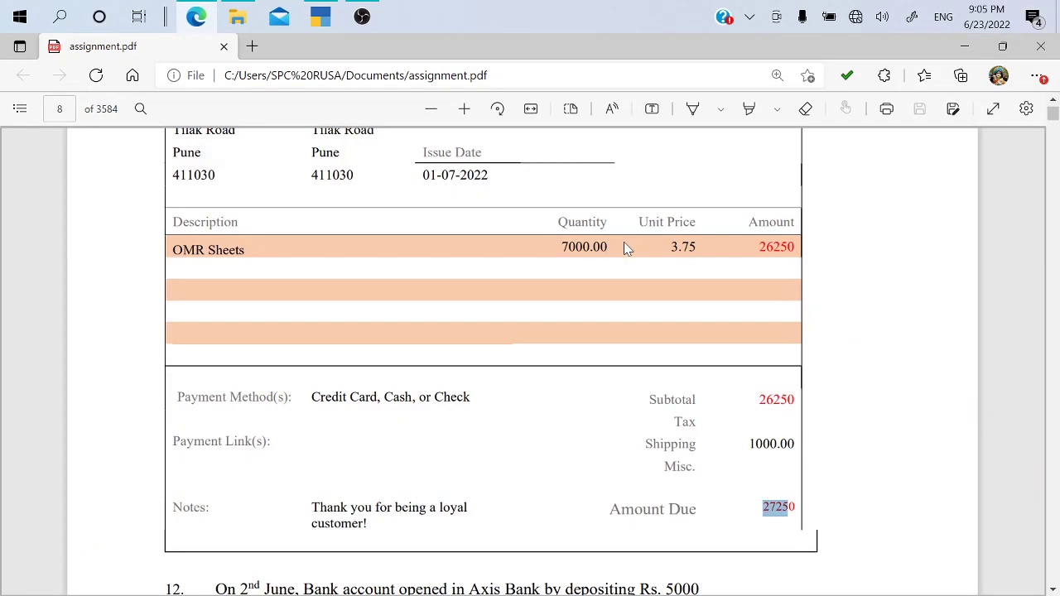
Select the 01.07.22 date in question 11 of the assignment PDF
scroll(627, 250, "up", 5)
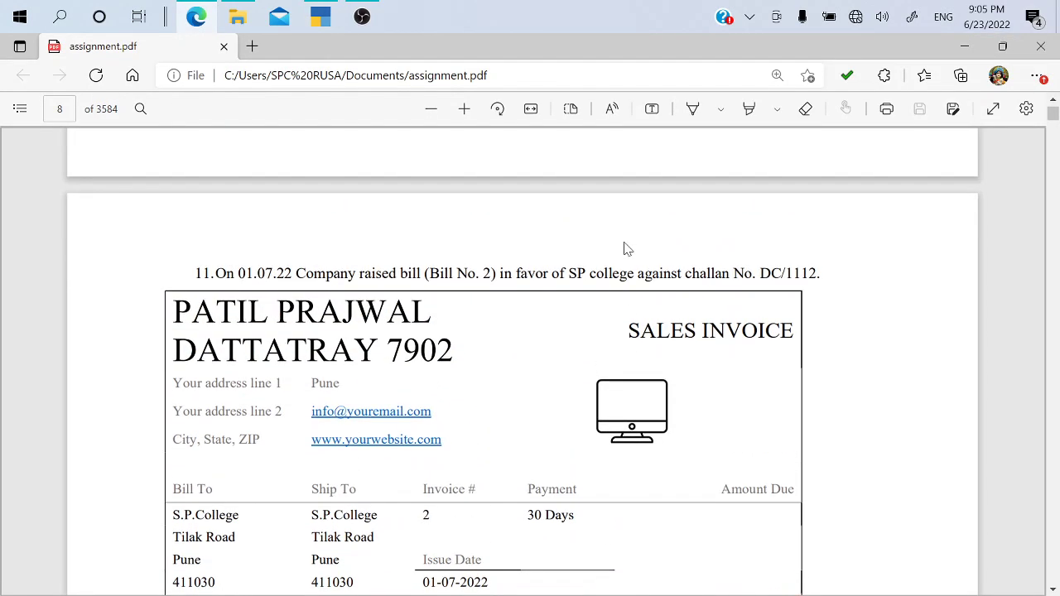
left_click_drag(238, 274, 290, 275)
key("alt+Tab")
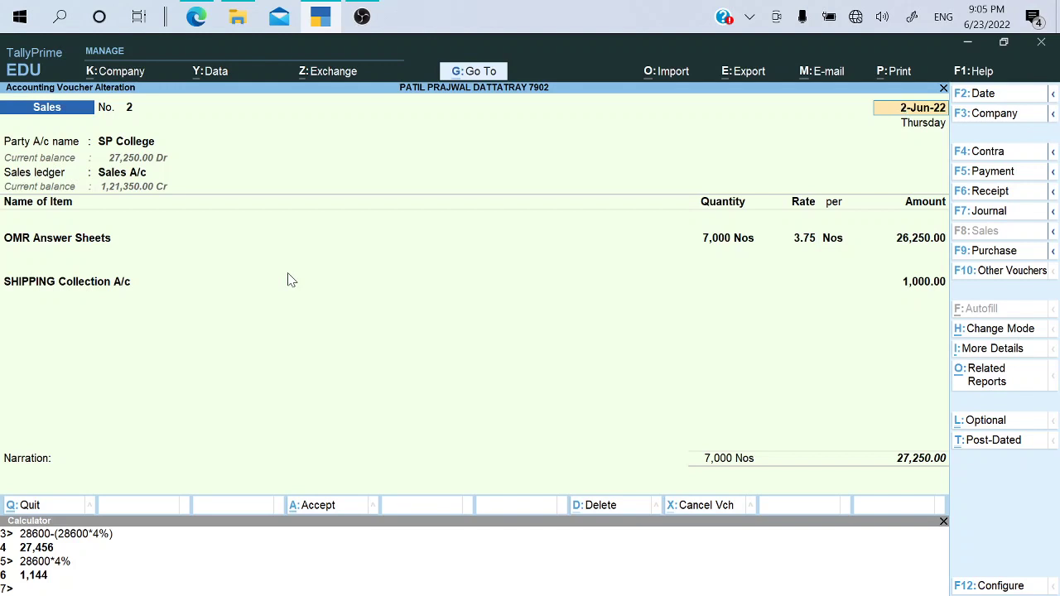
Reopen the SP College sales voucher and change its date to 1-Jul-22
key("ctrl+a")
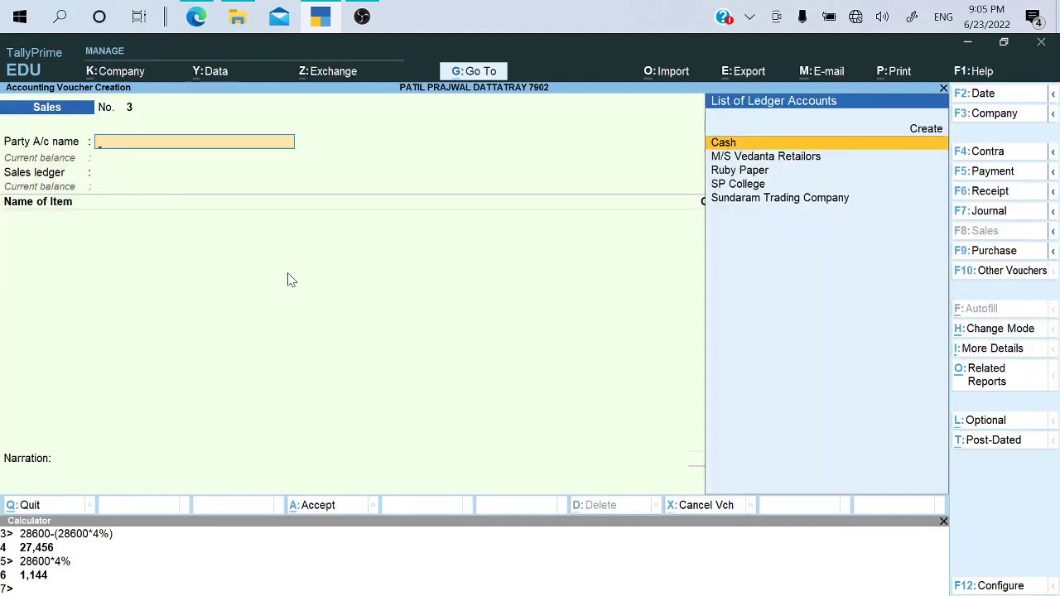
key("Page_Up")
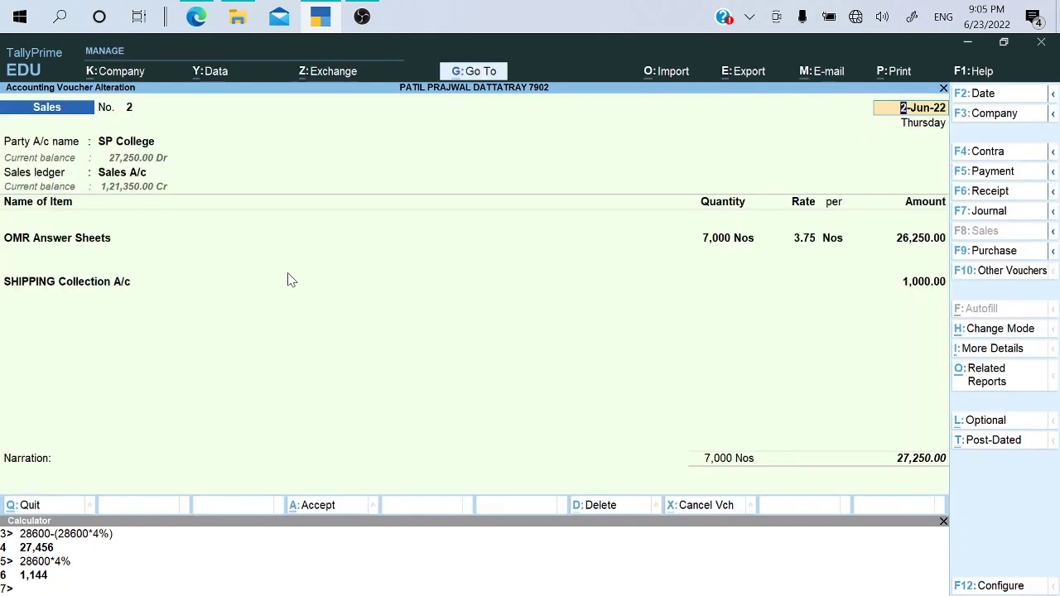
type("1.7")
key("alt+Tab")
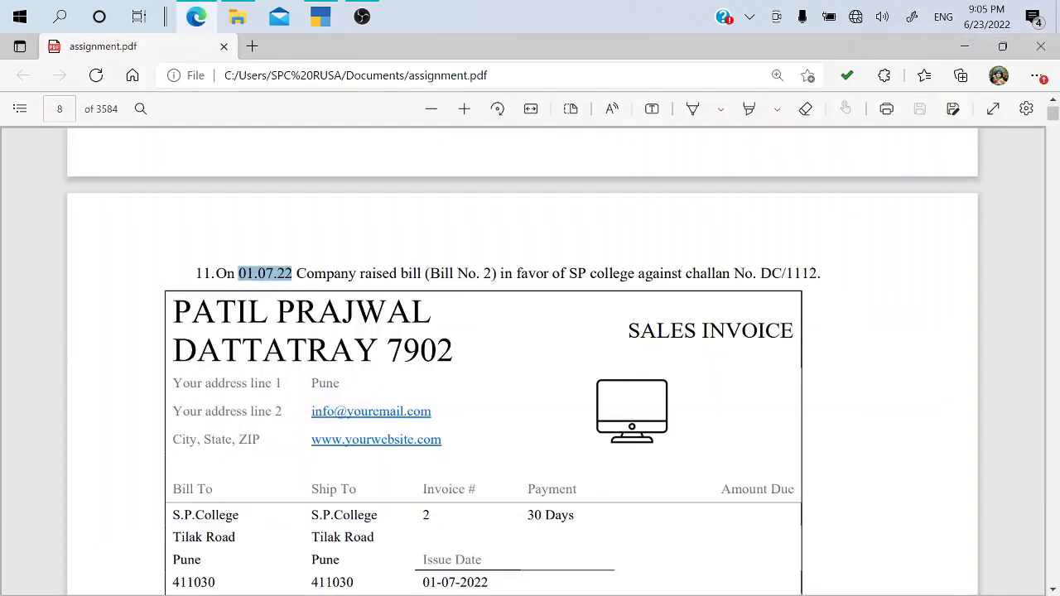
key("alt+Tab")
key("Return")
Accept the dispatch, party, item allocation and bill-wise details to save the voucher
key("Return")
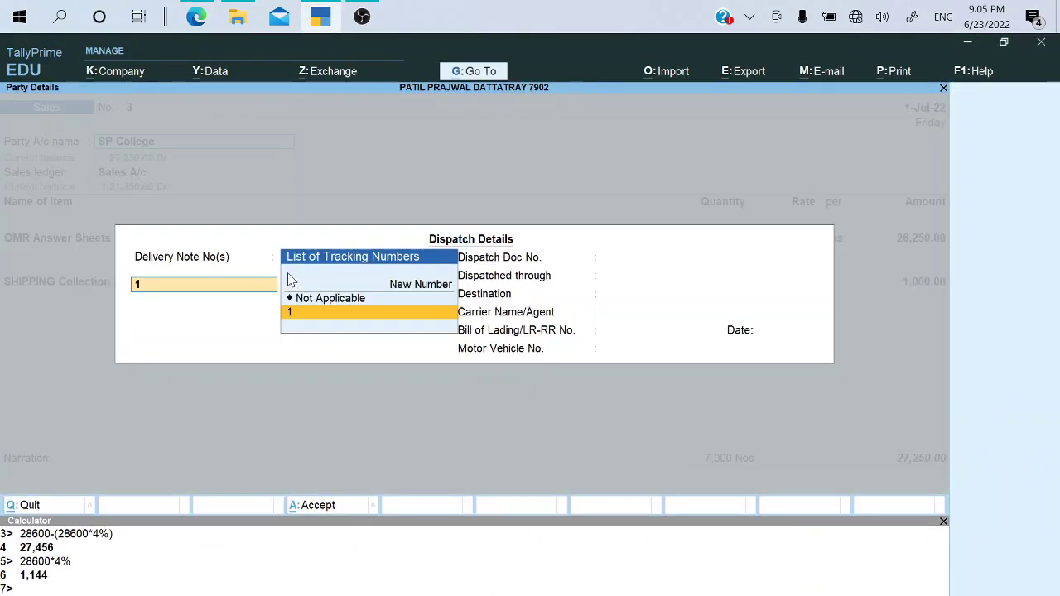
key("Return")
key("Return")
key("Return")
key("Return")
key("Return")
key("Return")
key("Return")
key("Return")
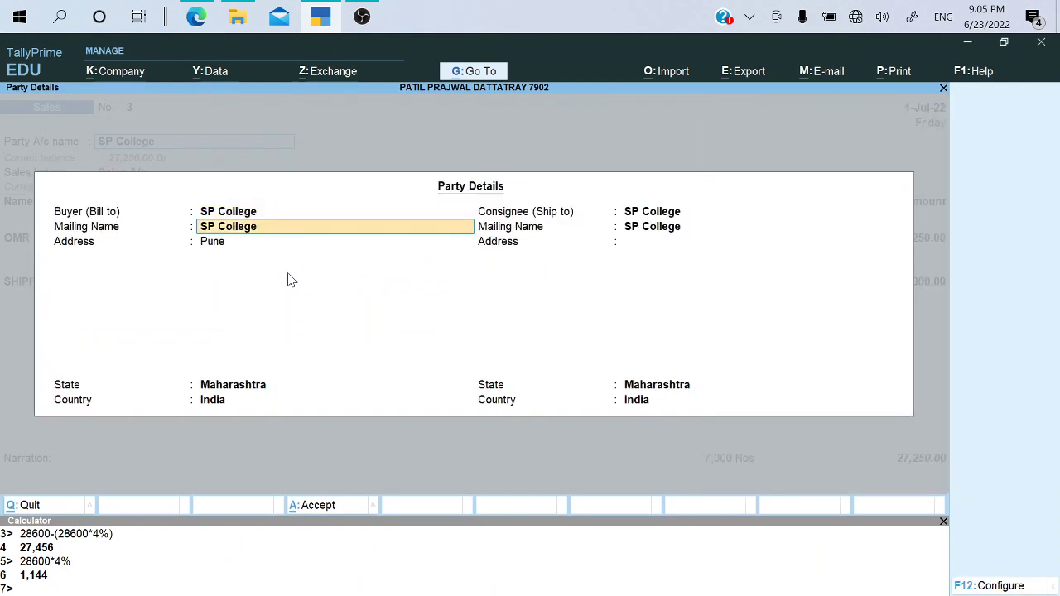
key("Return")
key("Return")
key("Return")
key("Return")
key("Return")
key("Return")
key("Return")
key("Return")
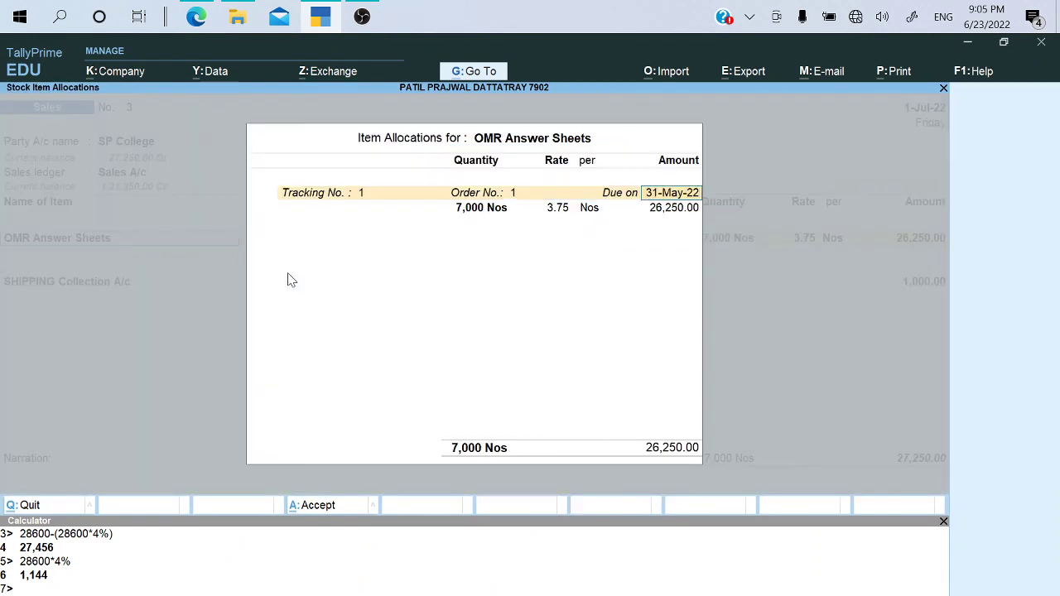
key("Return")
key("Return")
key("Return")
key("Return")
key("Return")
key("Return")
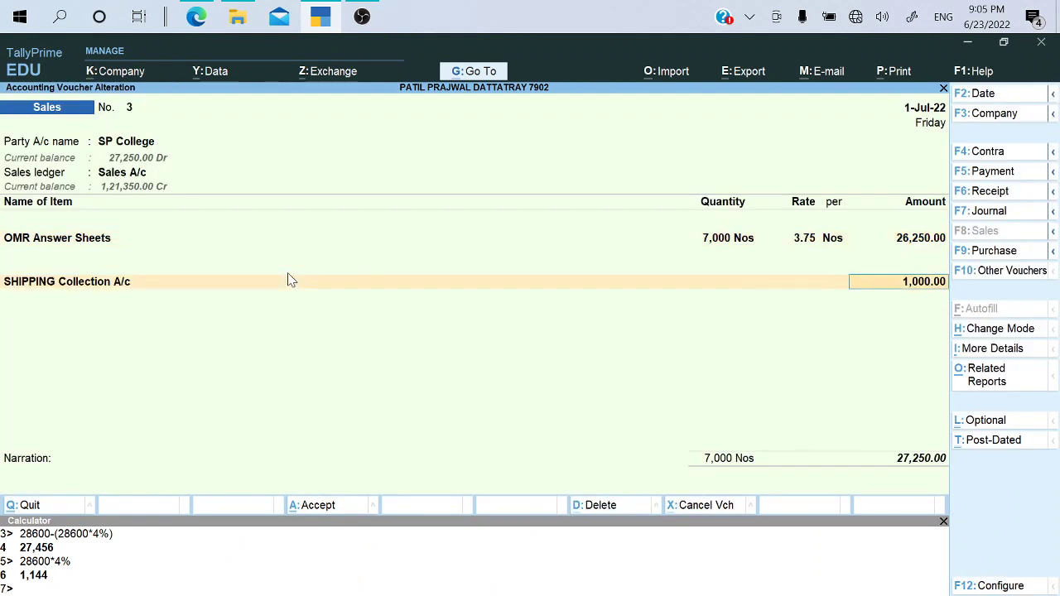
key("Return")
key("Return")
key("Return")
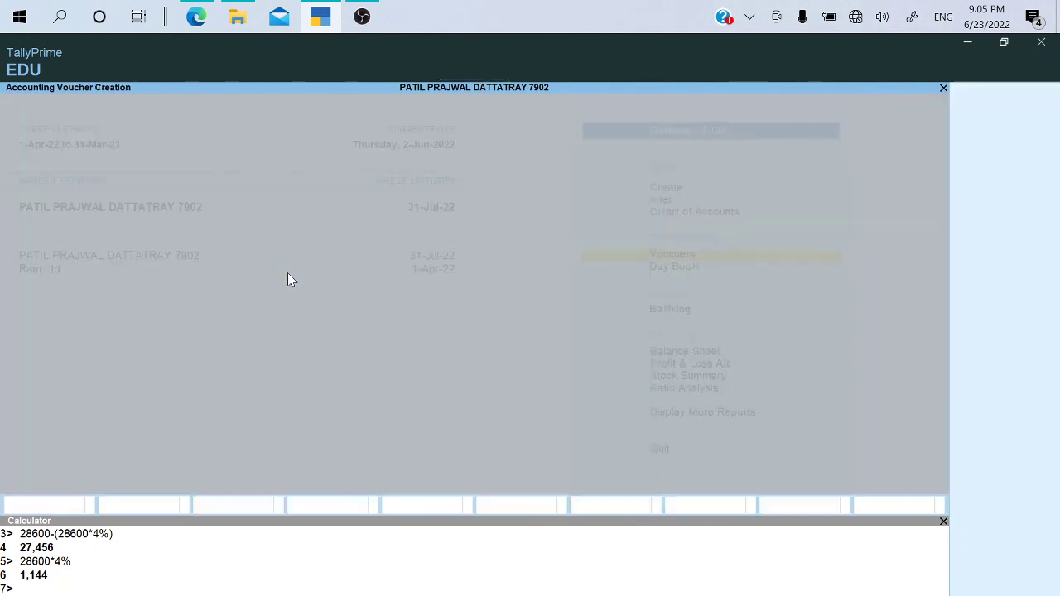
key("alt+Tab")
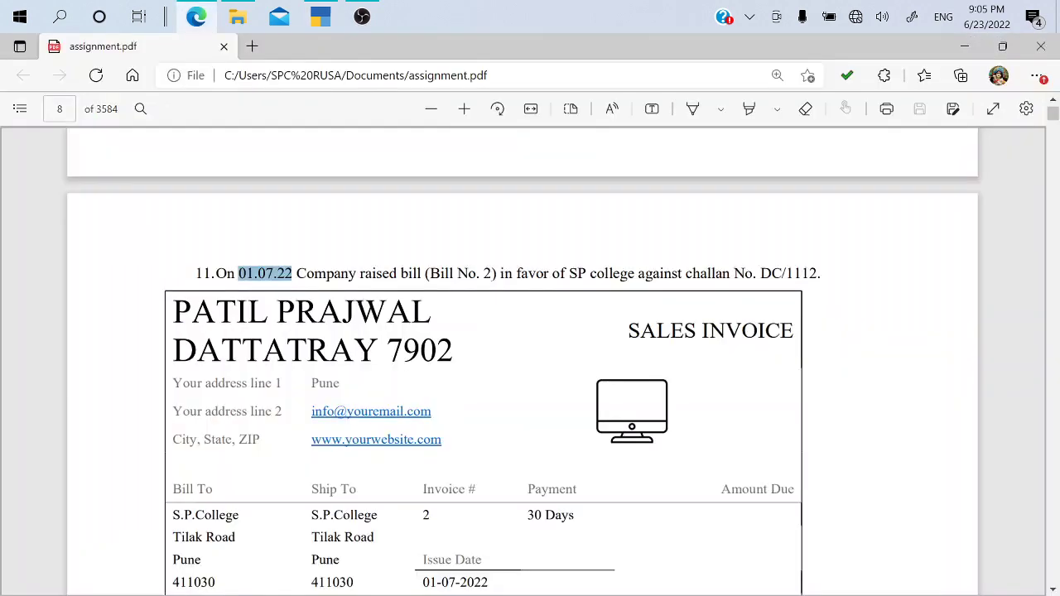
Select 'On 2nd June' in item 12 of the assignment PDF
scroll(522, 361, "down", 8)
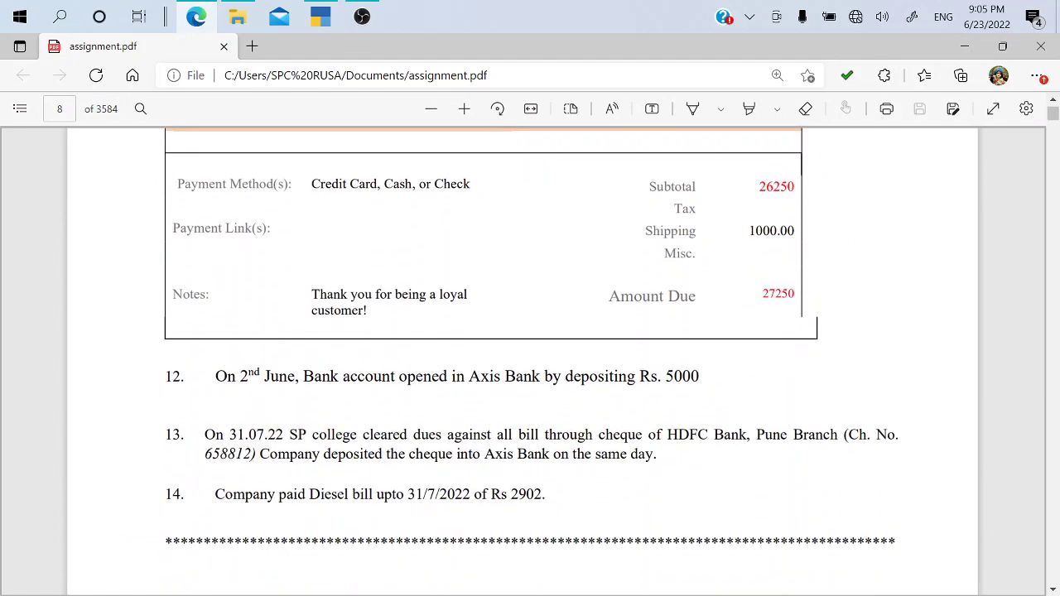
scroll(270, 295, "down", 1)
left_click_drag(263, 311, 295, 315)
key("alt+Tab")
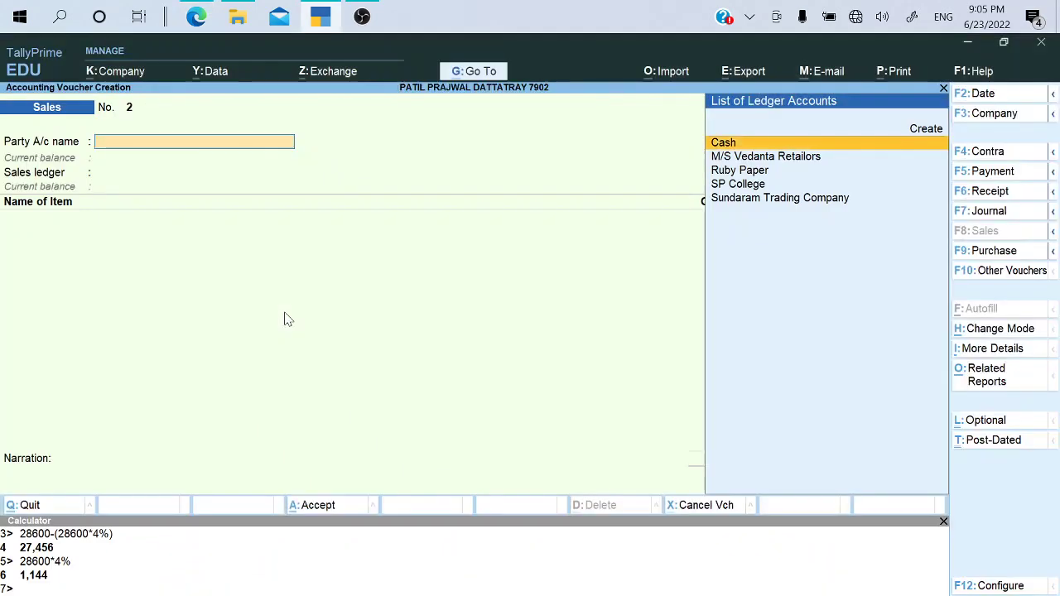
Set the voucher date to 2 June and start a Contra voucher
key("F2")
type("2.6")
key("Return")
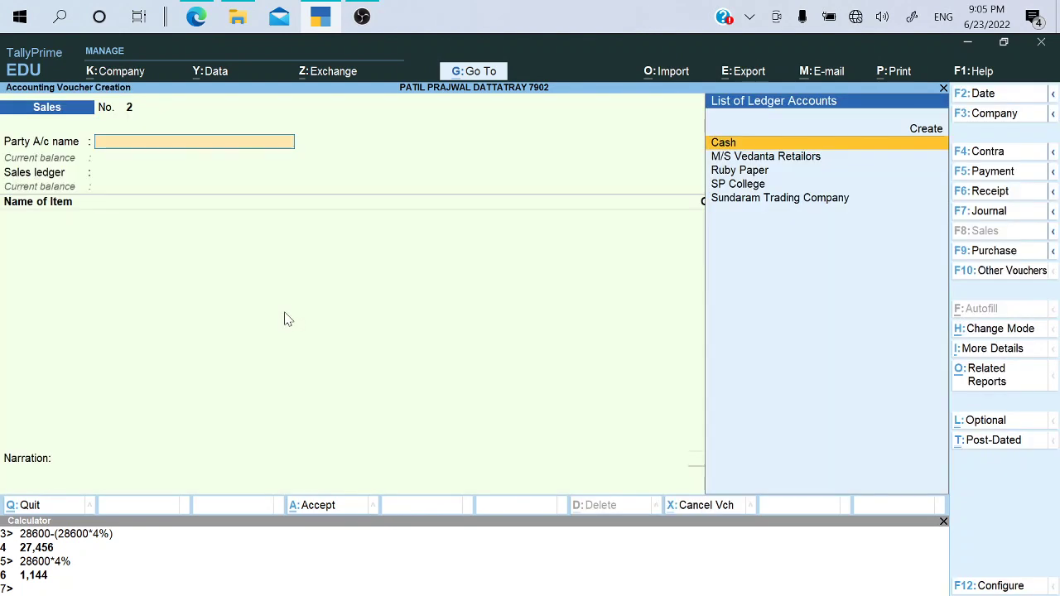
key("alt+Tab")
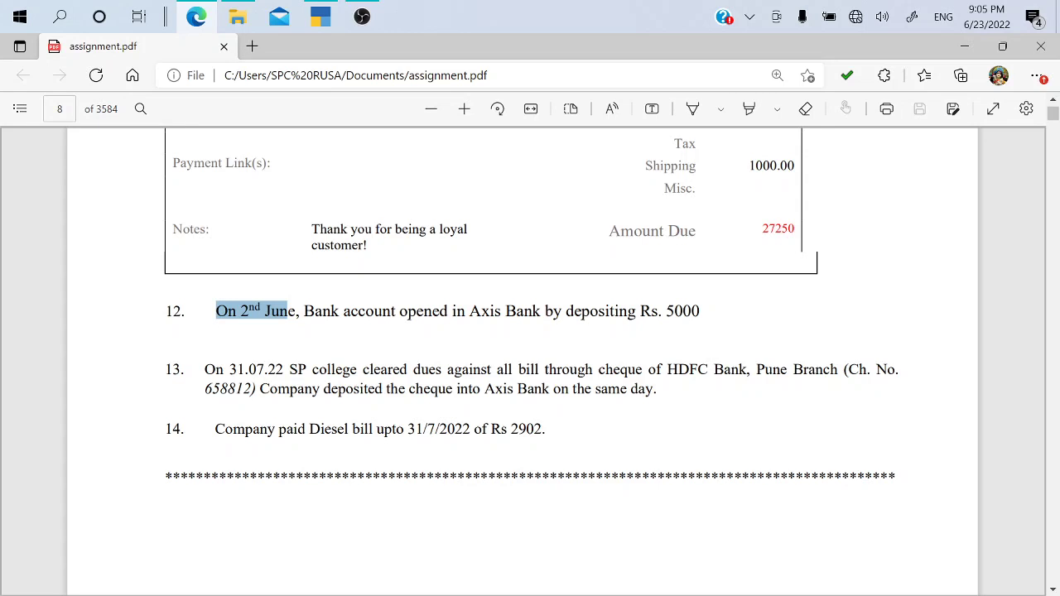
key("alt+Tab")
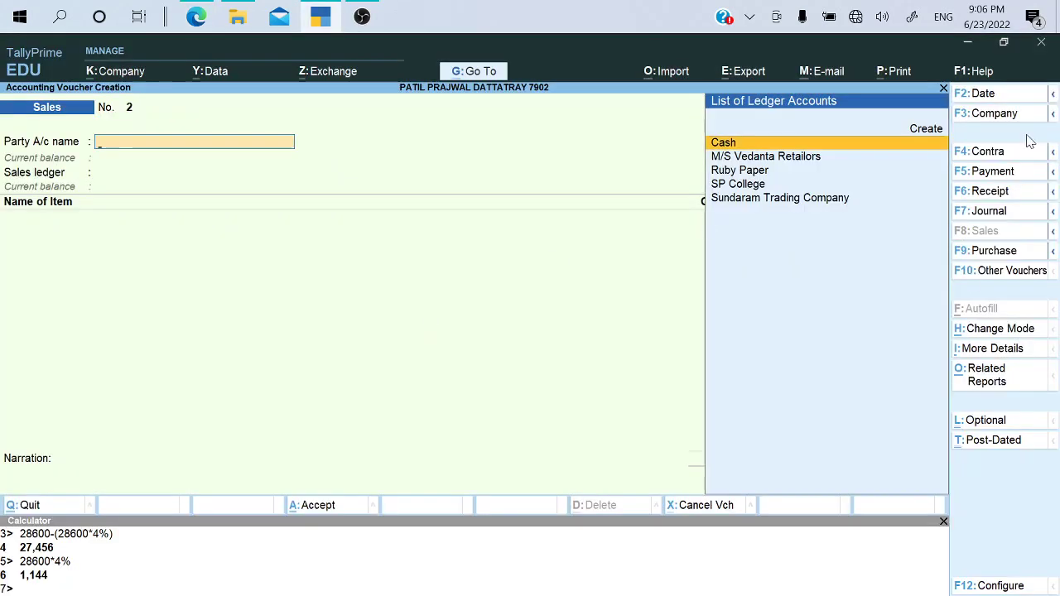
left_click(998, 155)
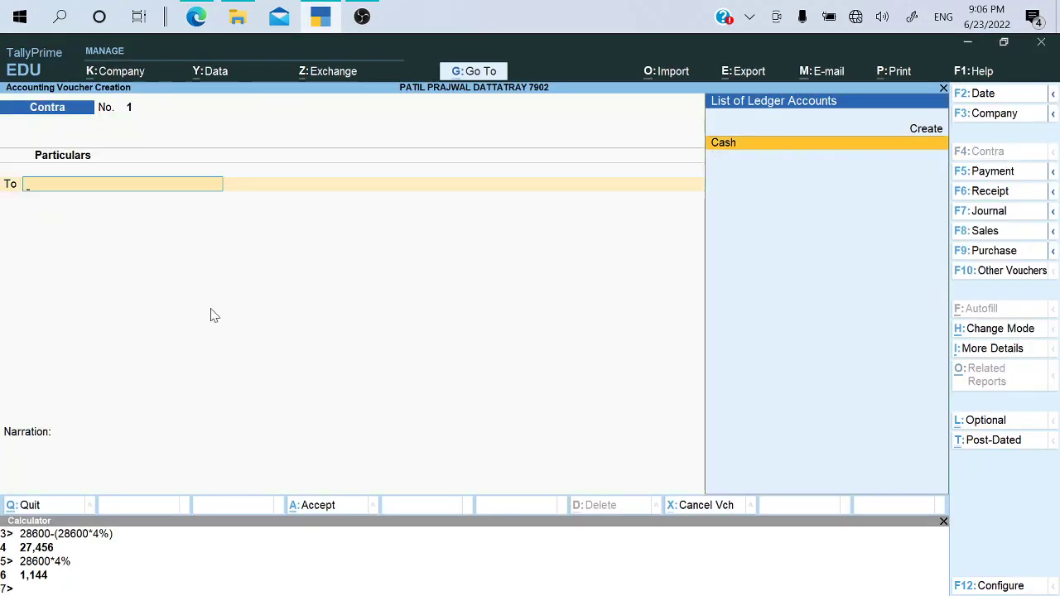
Credit Cash with 5,000.00 in the contra voucher's To row
key("alt+Tab")
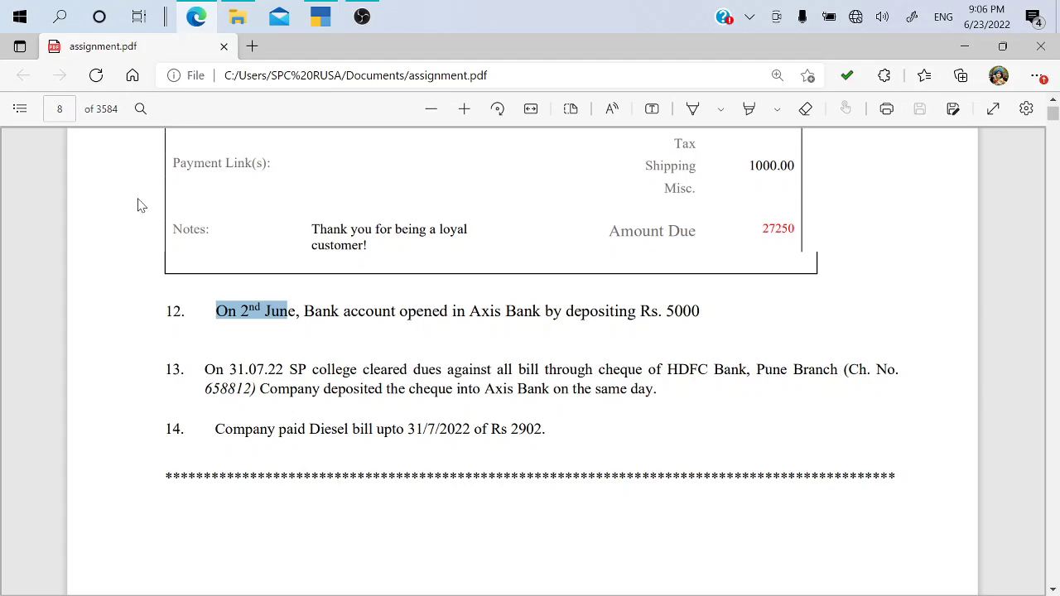
key("alt+Tab")
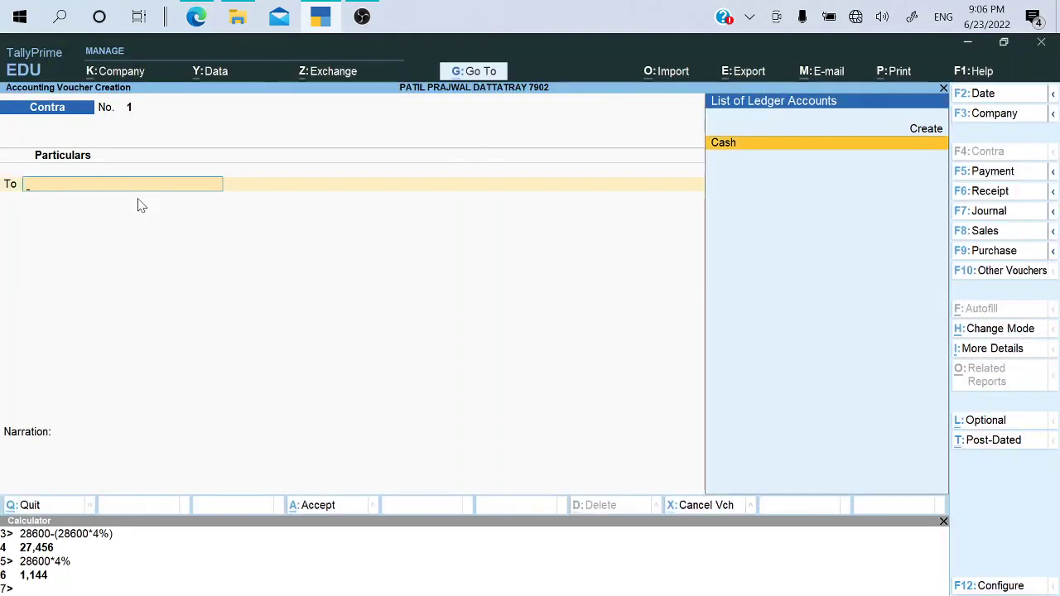
type("Cas")
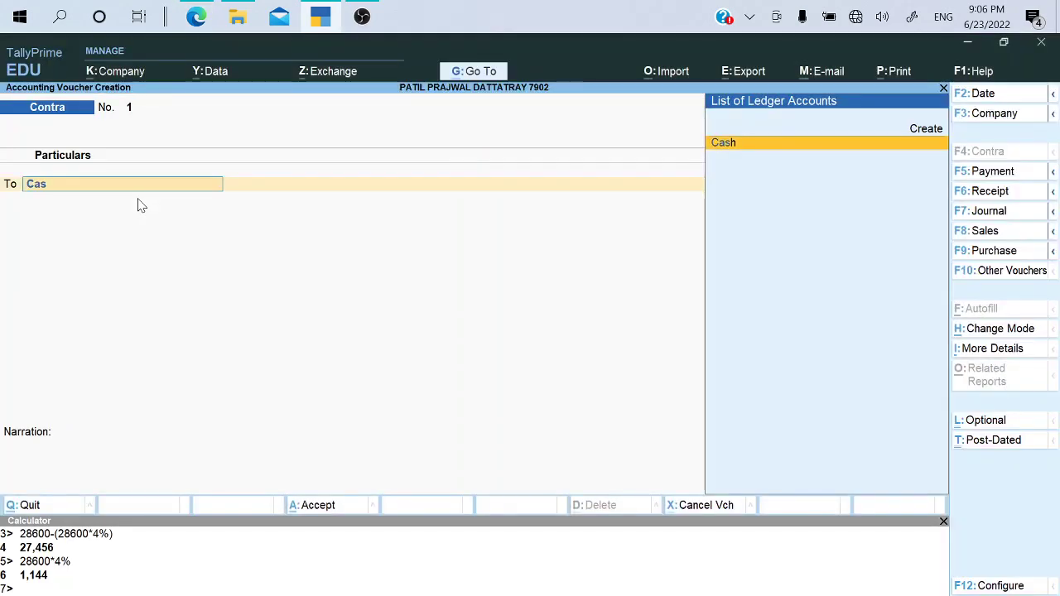
key("Return")
key("alt+Tab")
key("alt+Tab")
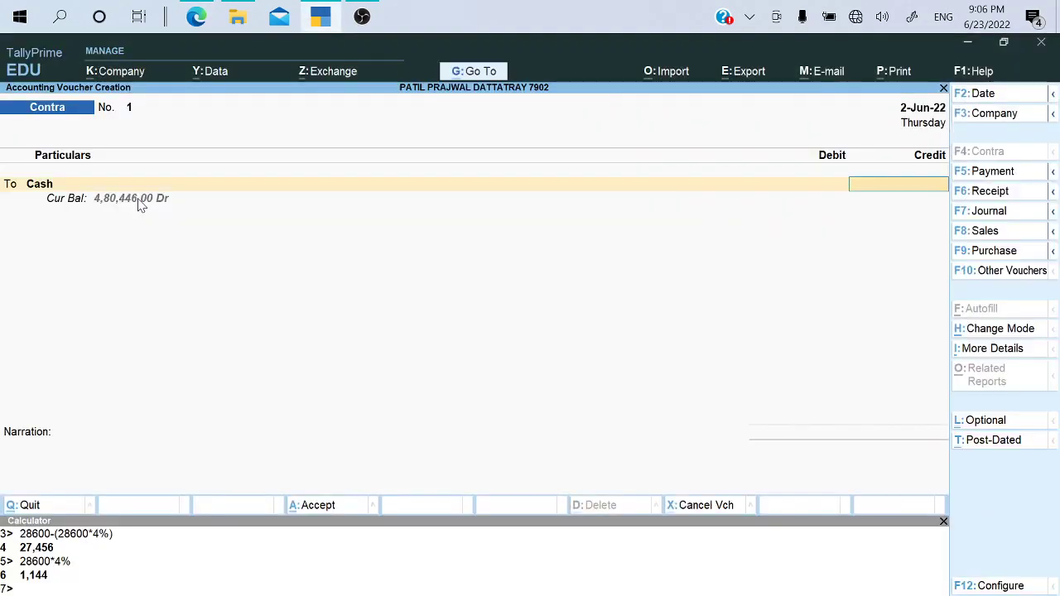
type("5000")
key("Return")
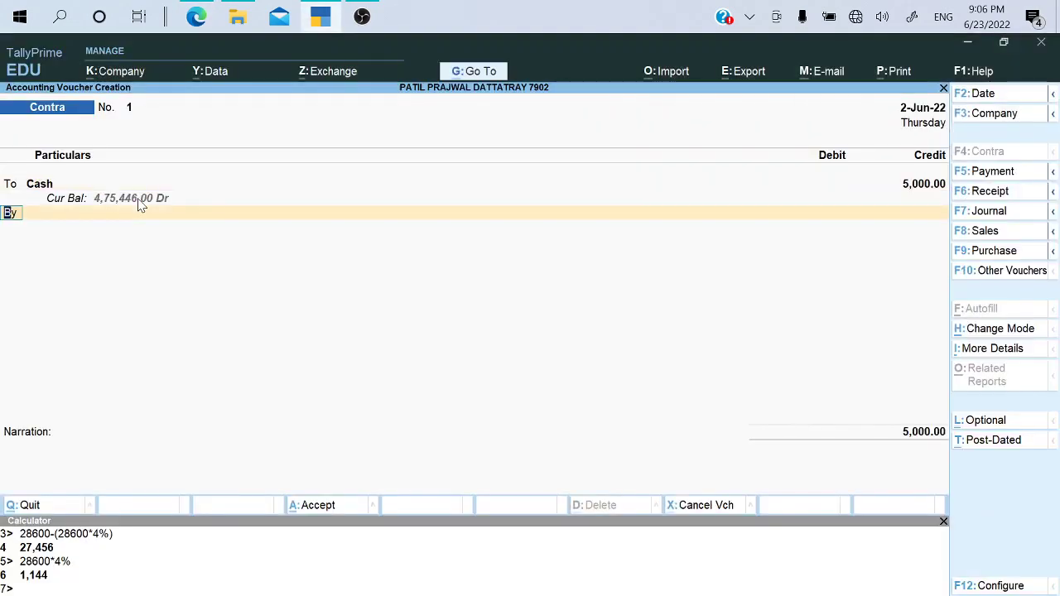
Begin the By row by typing 'A' for the receiving bank ledger
key("alt+Tab")
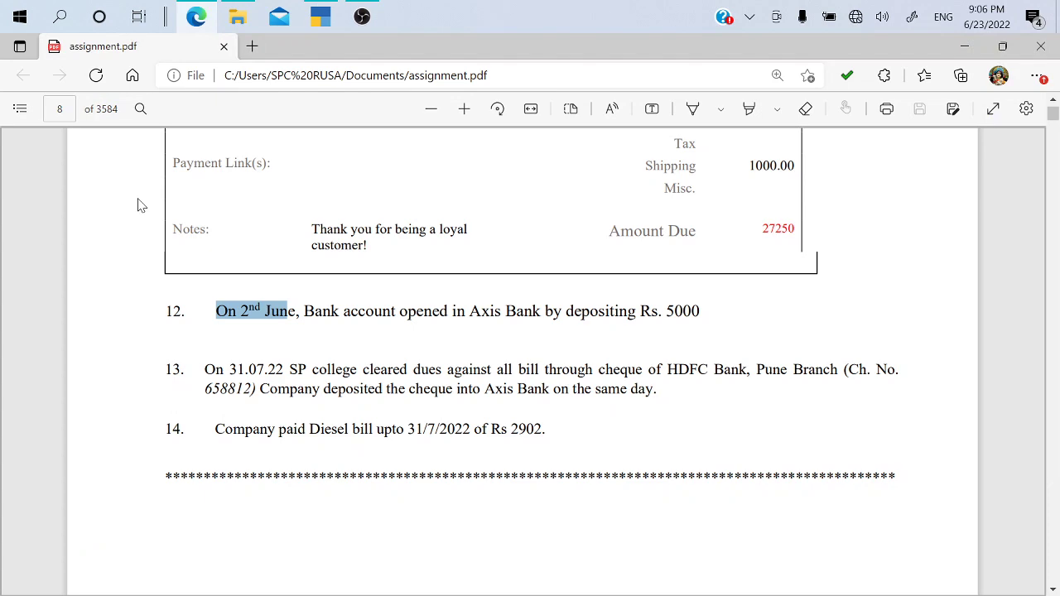
key("alt+Tab")
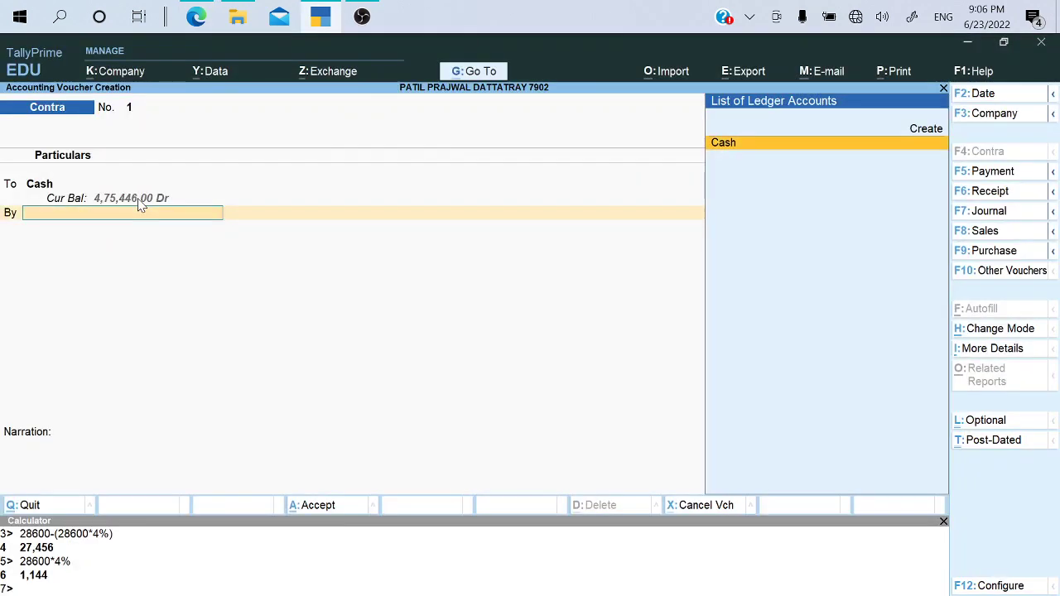
type("A")
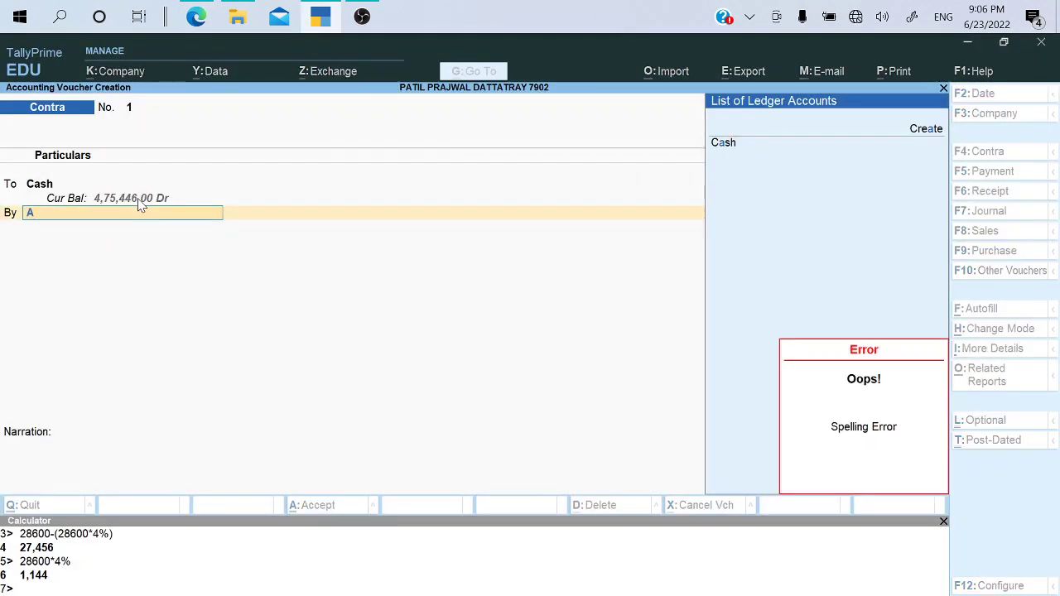
Create a ledger named Axis Bank under the Bank Accounts group
key("alt+c")
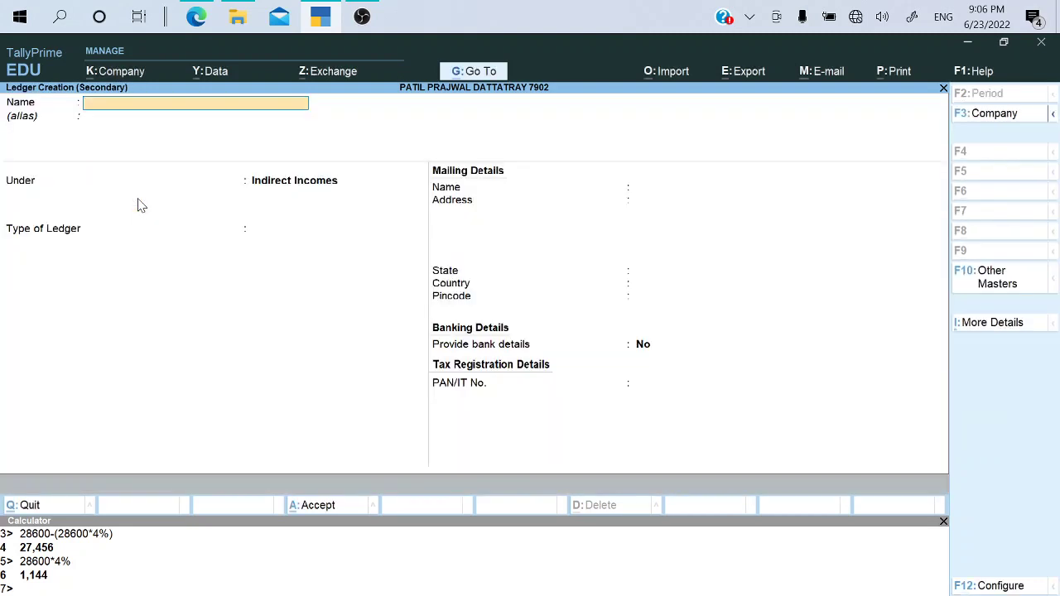
type("Axisa")
key("BackSpace")
key("Return")
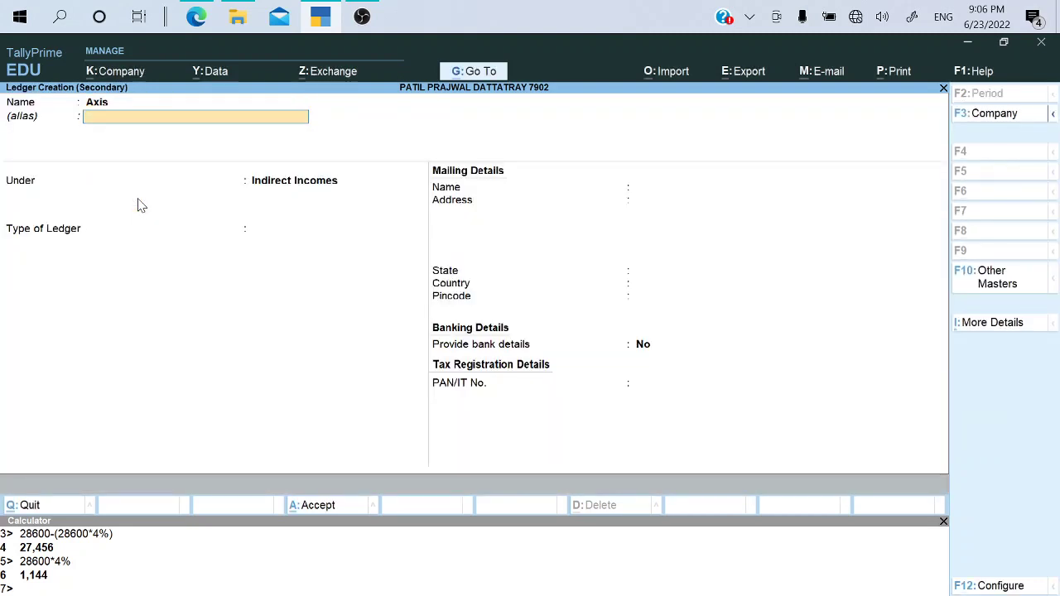
key("BackSpace")
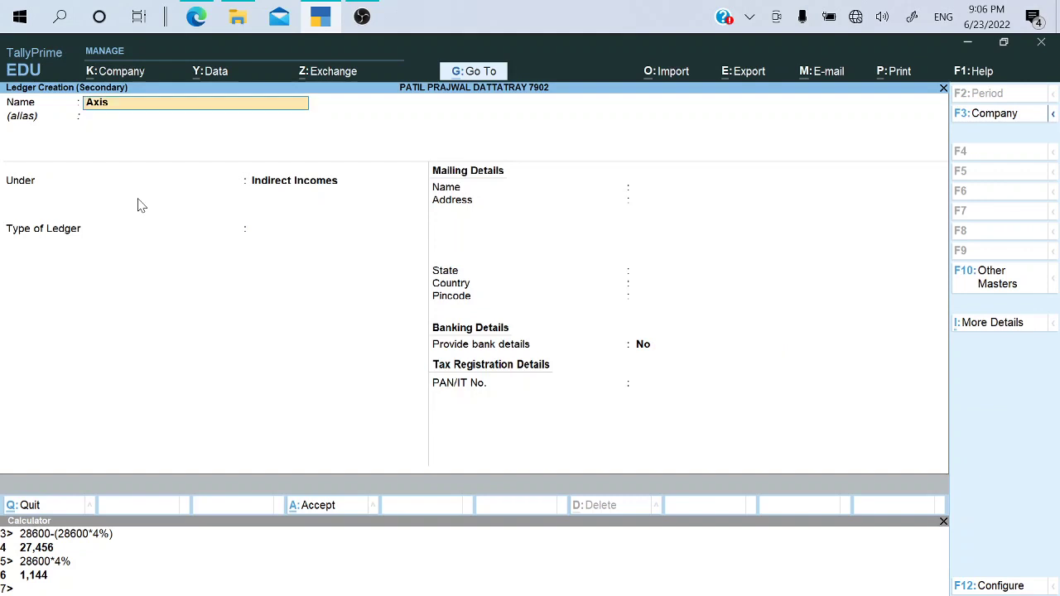
type("Bank")
key("Return")
key("Return")
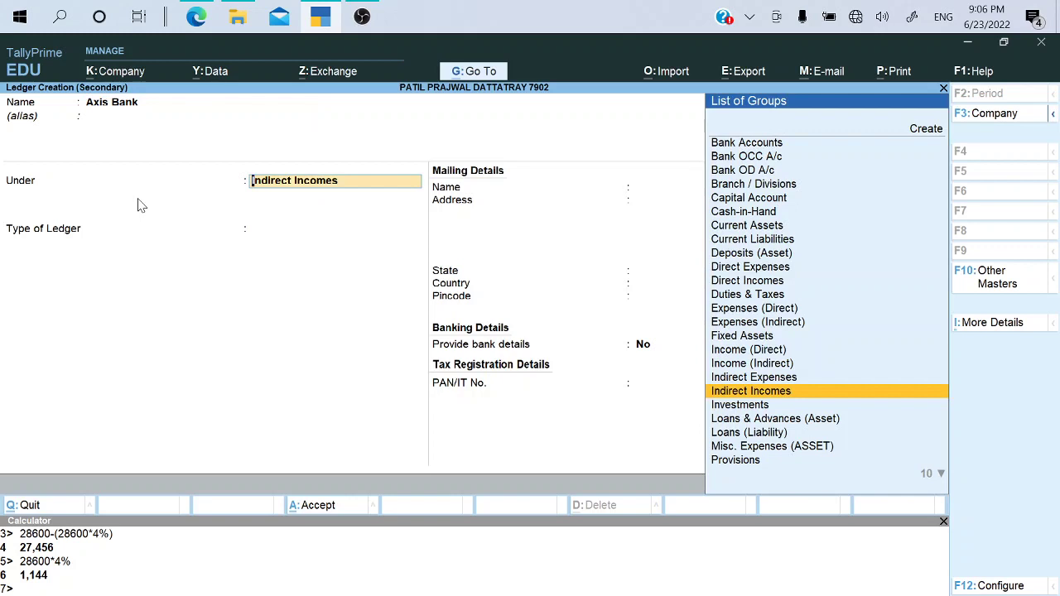
type("Bank")
key("Return")
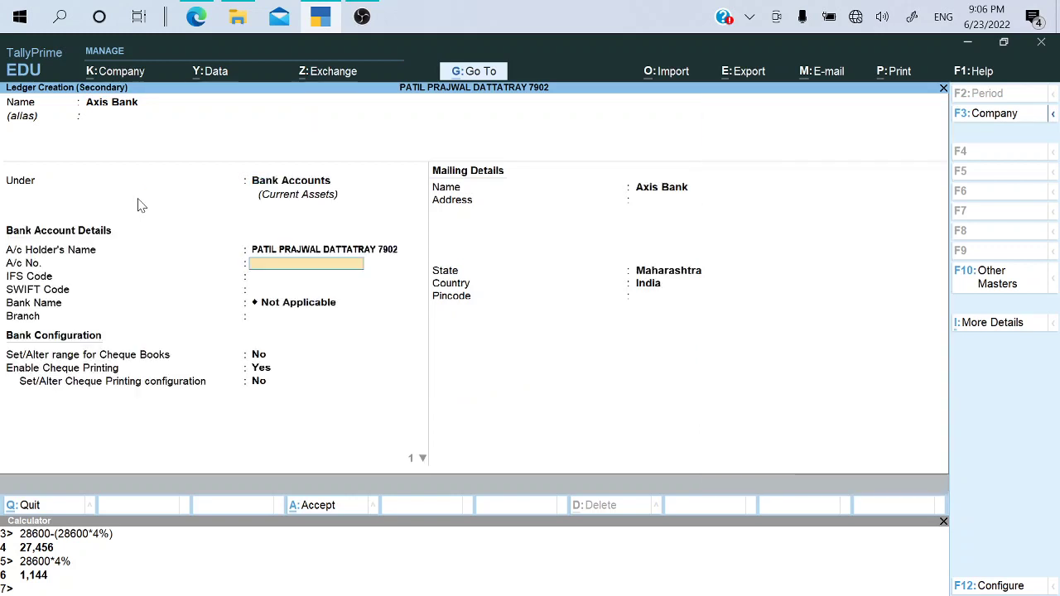
key("Return")
key("Return")
key("Return")
key("Return")
key("Return")
key("Return")
key("Return")
key("Return")
key("Return")
key("Return")
key("Return")
key("Return")
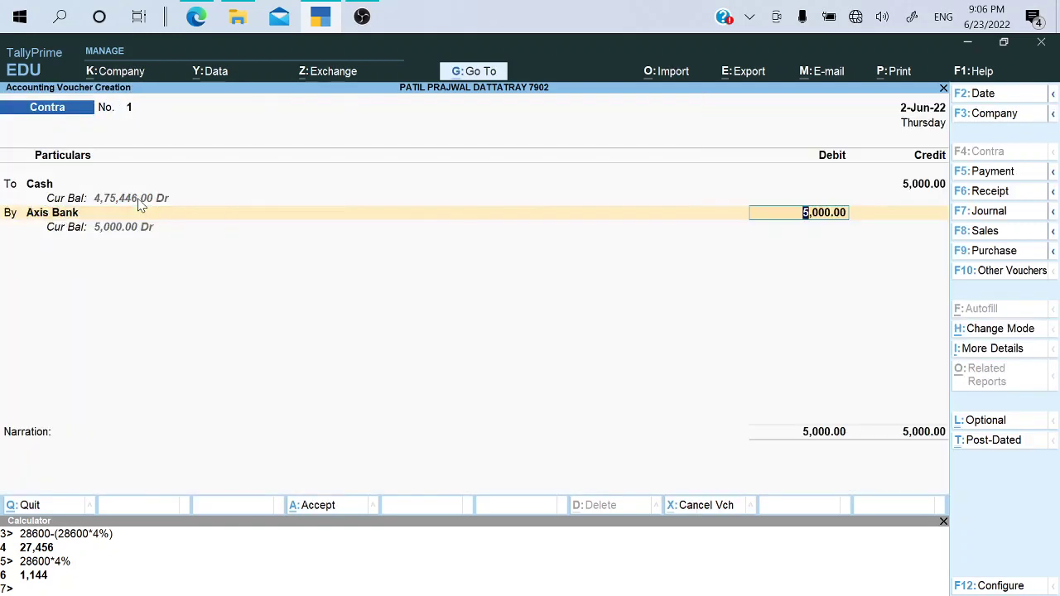
Complete Axis Bank's bank allocation as a cash transaction, skipping the cash denominations
key("alt+Tab")
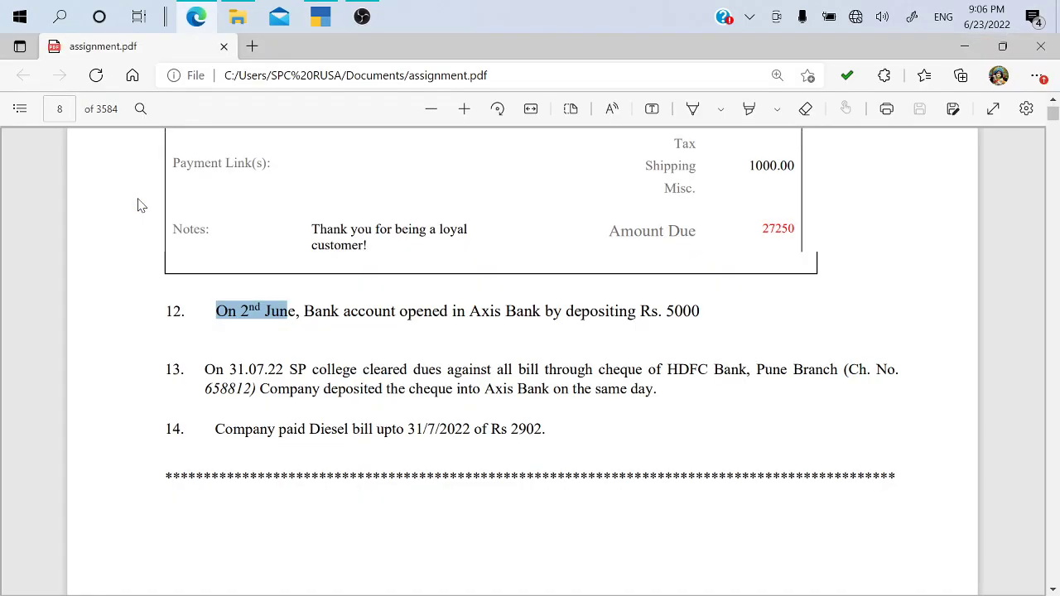
key("alt+Tab")
key("Return")
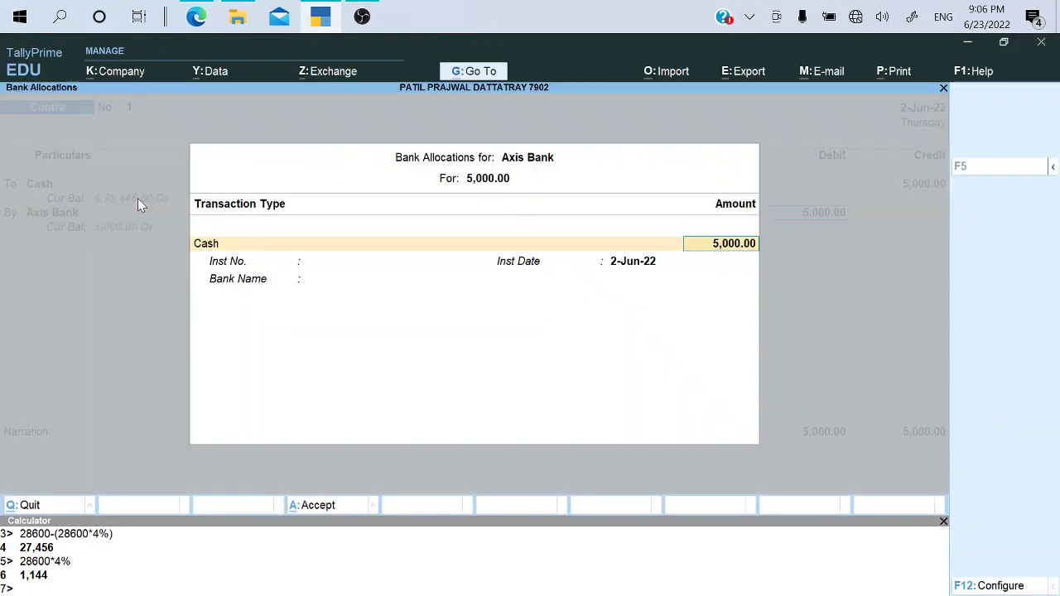
key("Return")
key("Return")
key("Return")
key("Return")
key("Return")
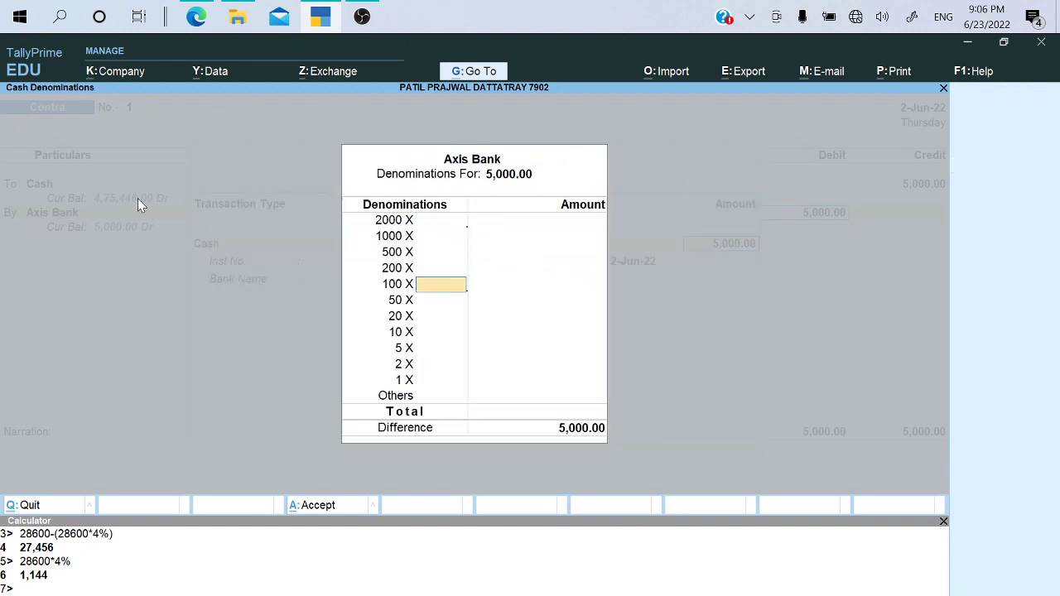
key("Return")
key("Return")
key("Return")
key("Return")
key("Return")
key("Return")
key("Return")
key("Return")
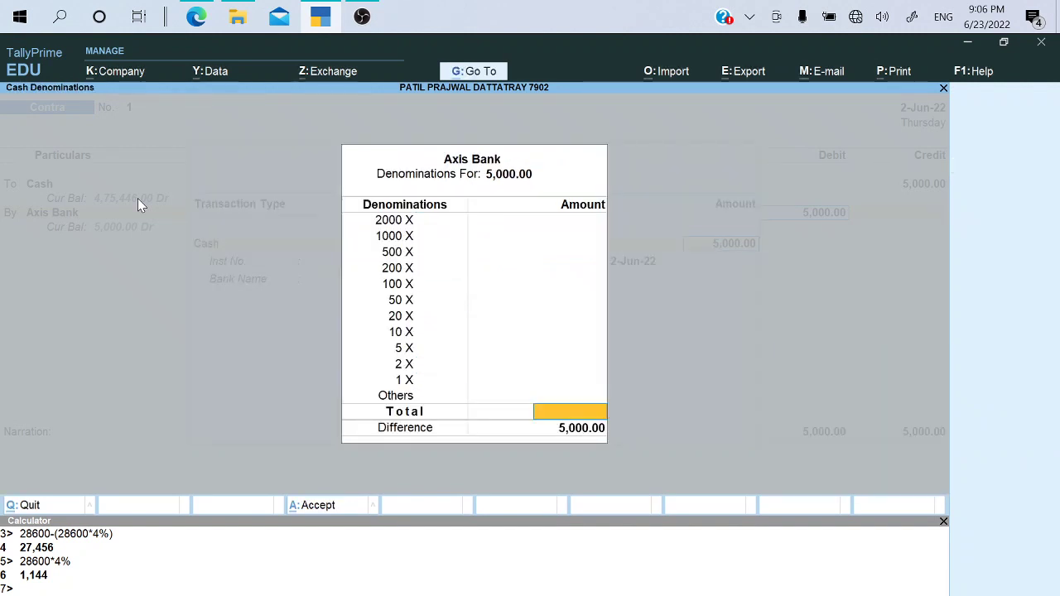
key("Return")
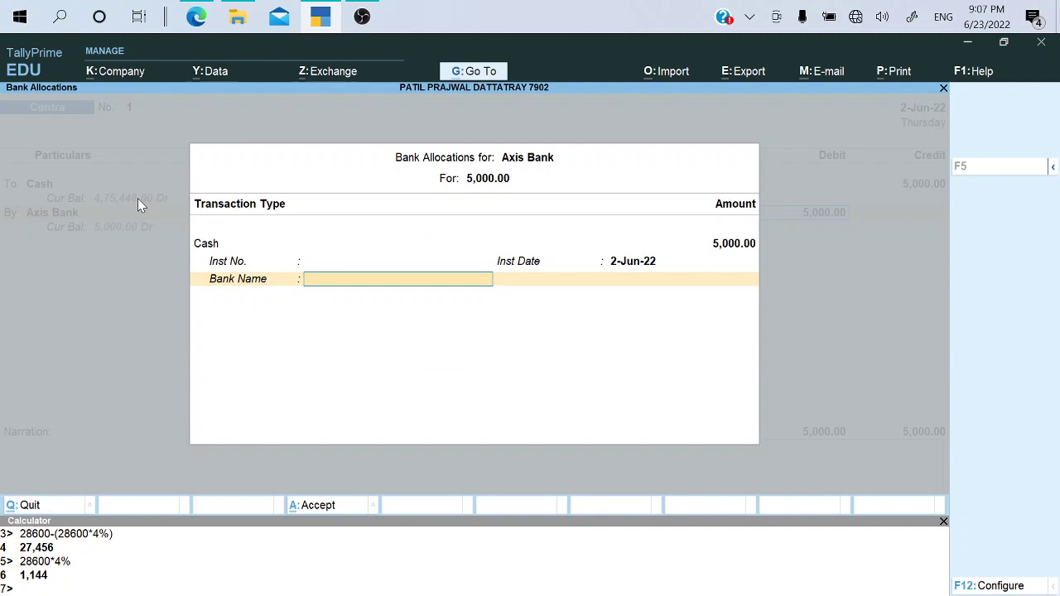
key("Return")
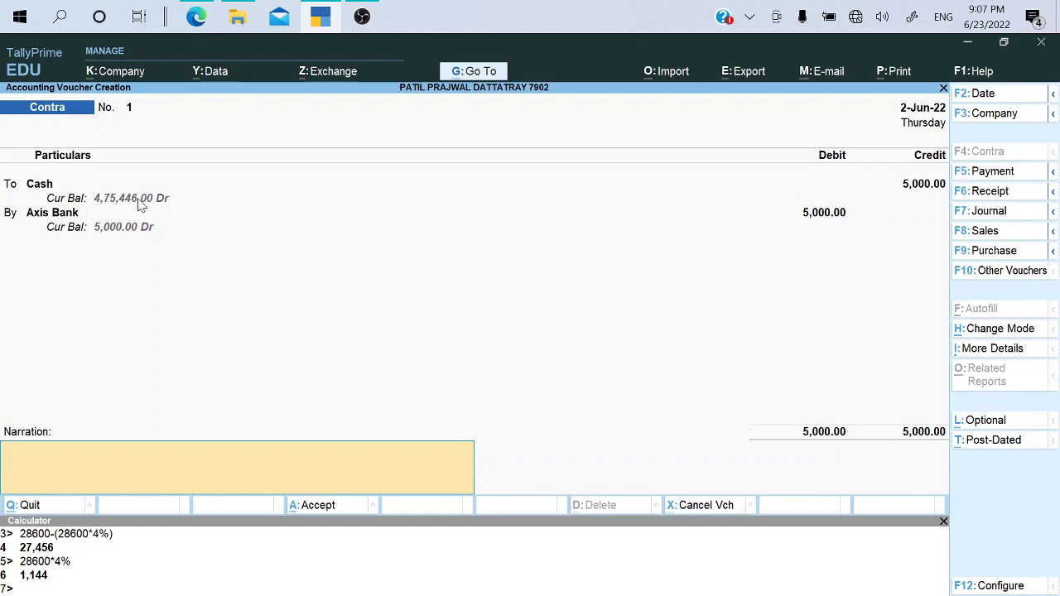
Skip the narration and save contra voucher No. 1
key("alt+Tab")
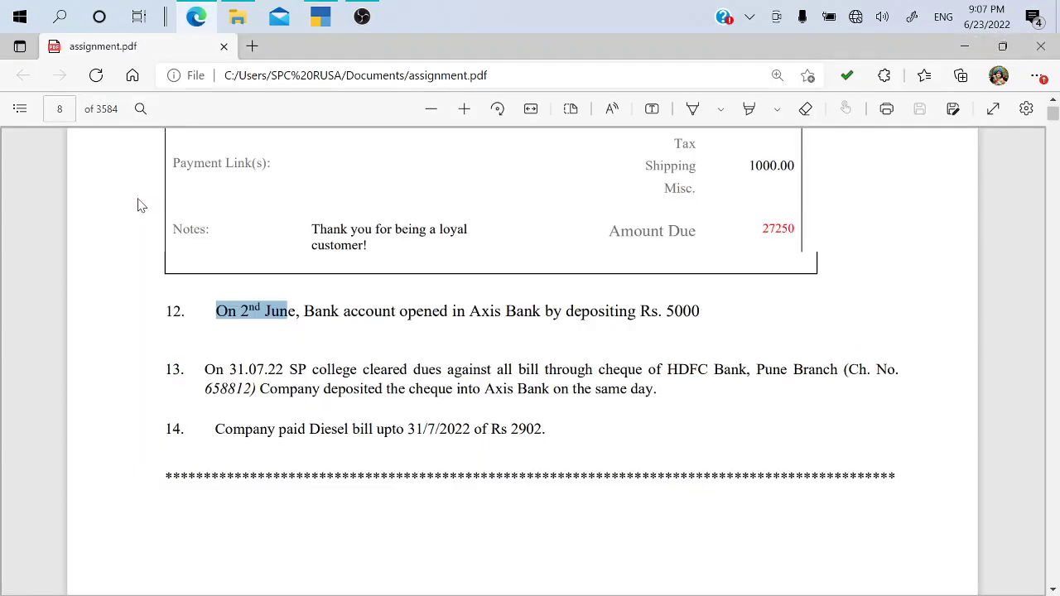
key("alt+Tab")
key("Return")
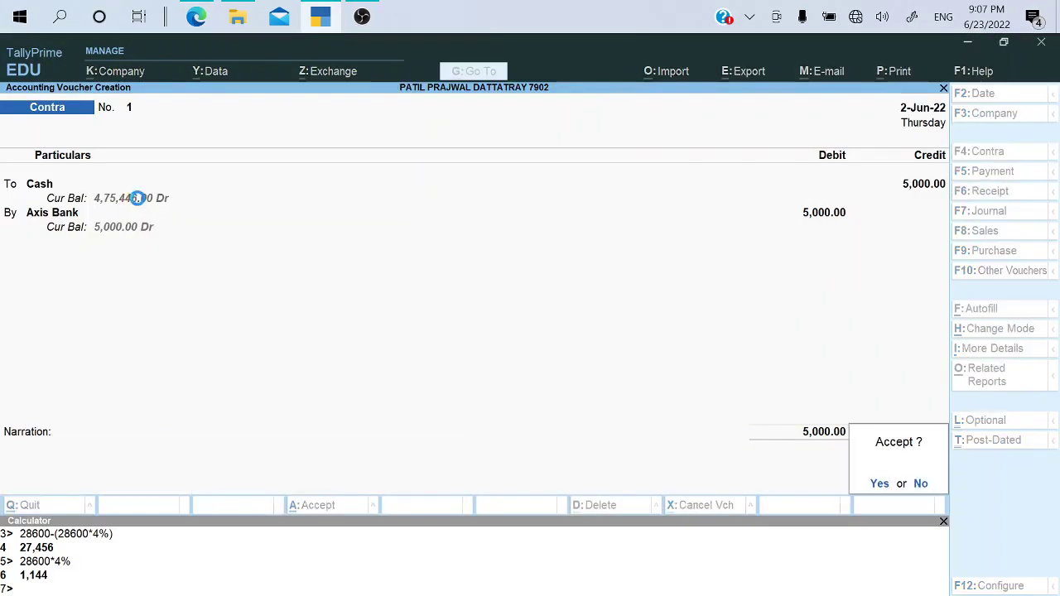
key("Return")
key("alt+Tab")
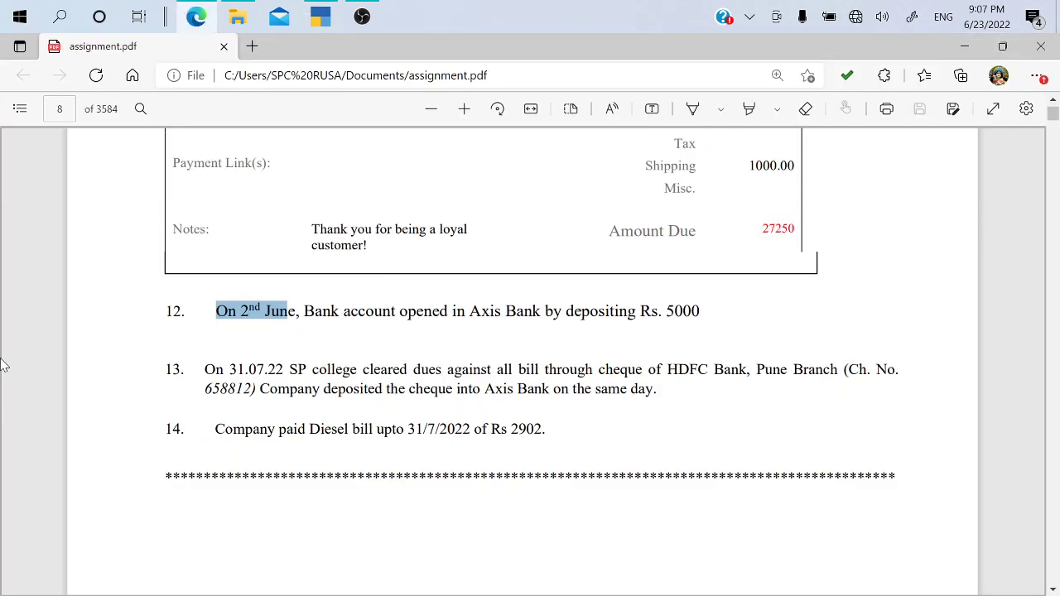
Change the next voucher's date to 31.07 after reading item 13's cheque deposit
key("alt+Tab")
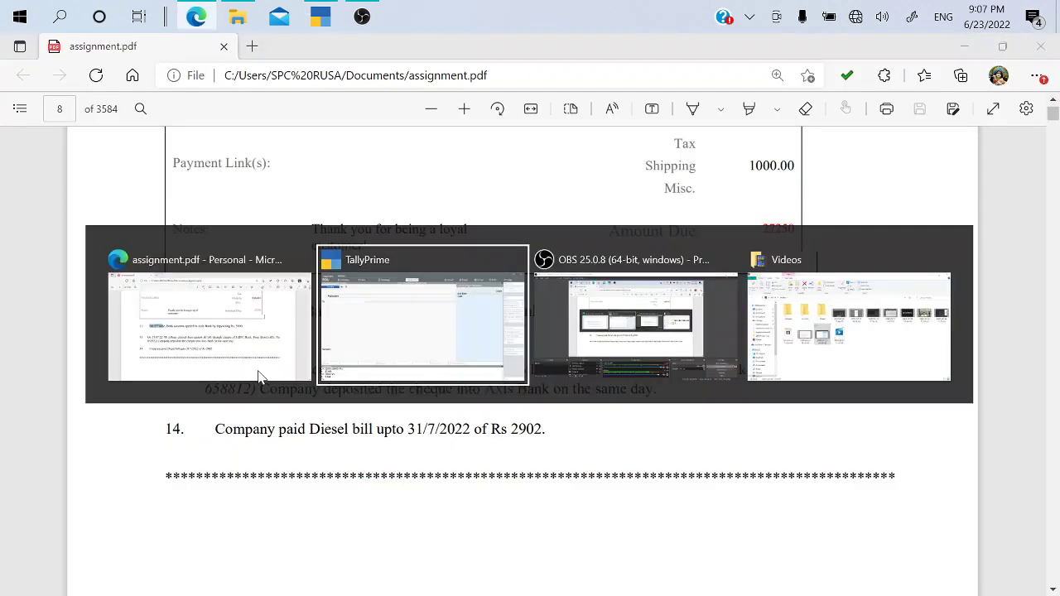
key("alt+Tab")
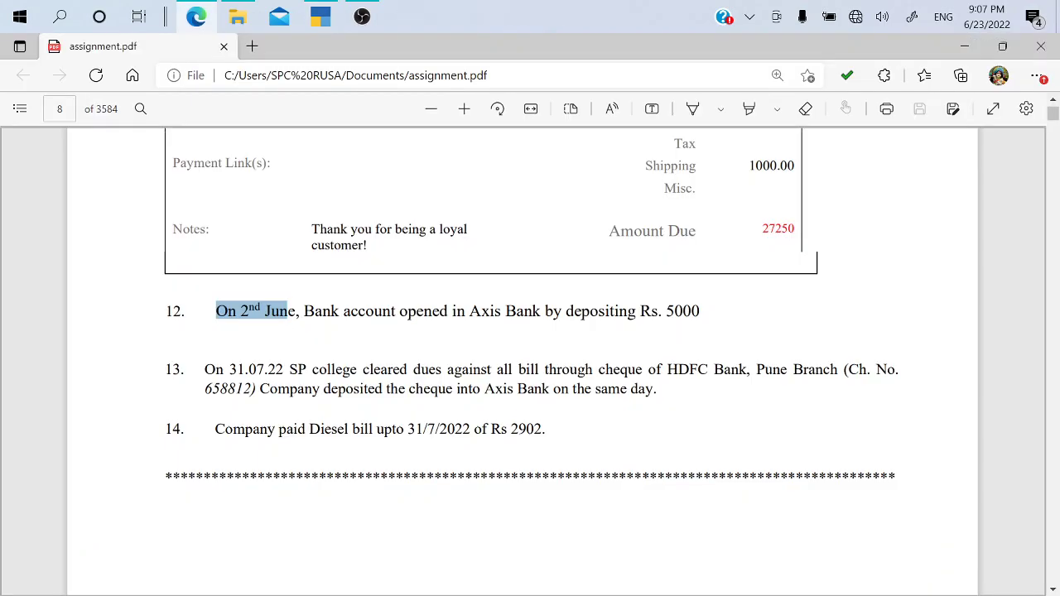
key("alt+Tab")
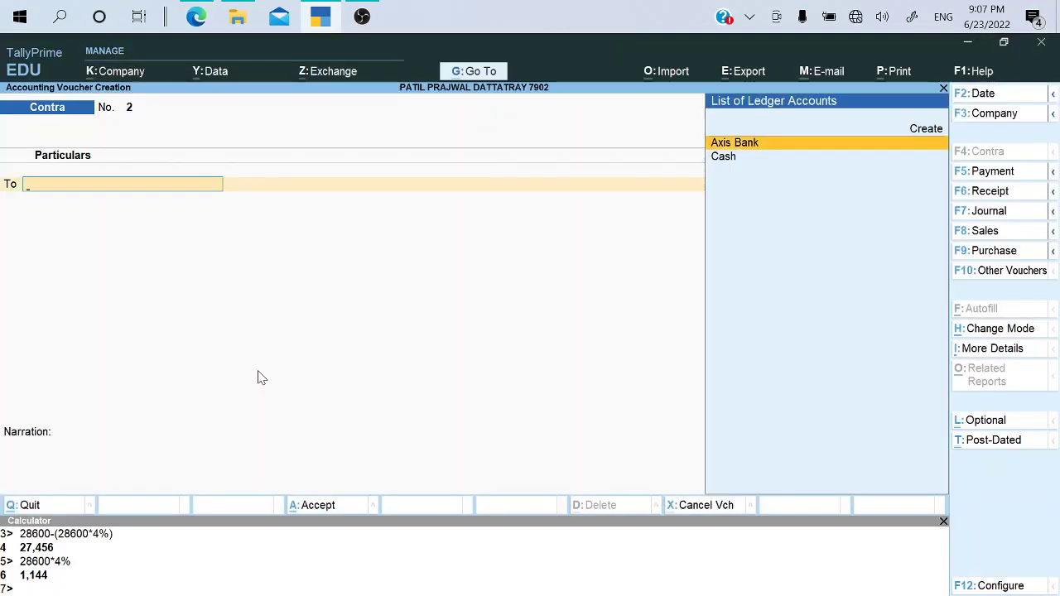
key("F2")
type("31.")
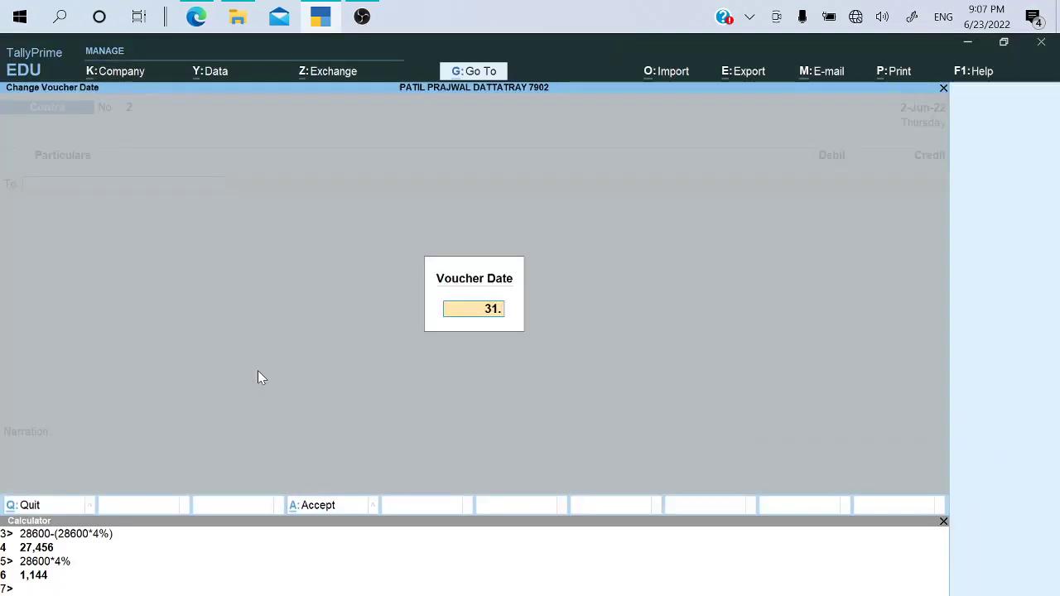
type("07")
key("Return")
key("alt+Tab")
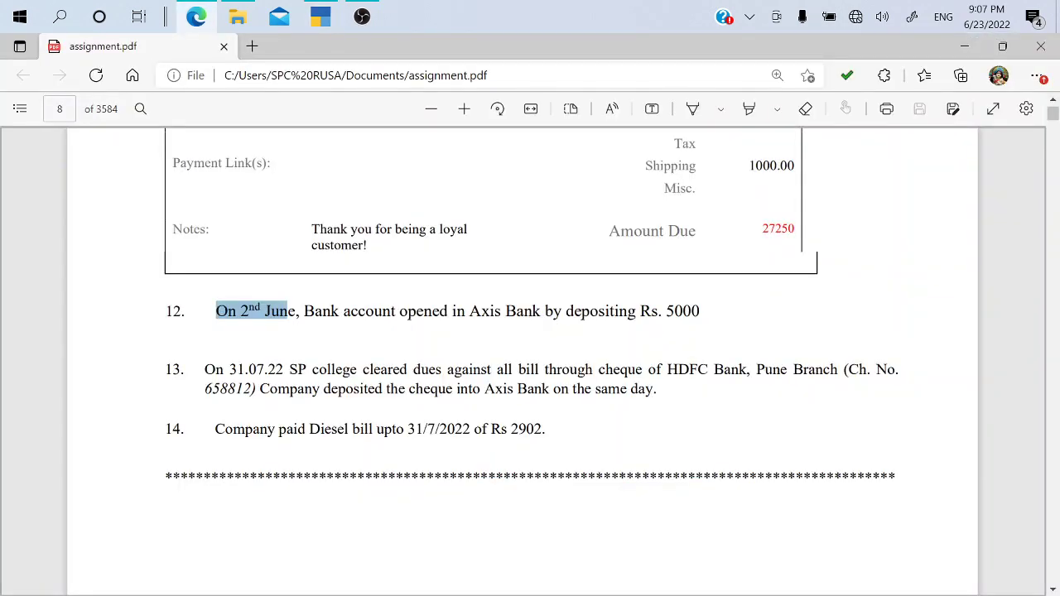
key("alt+Tab")
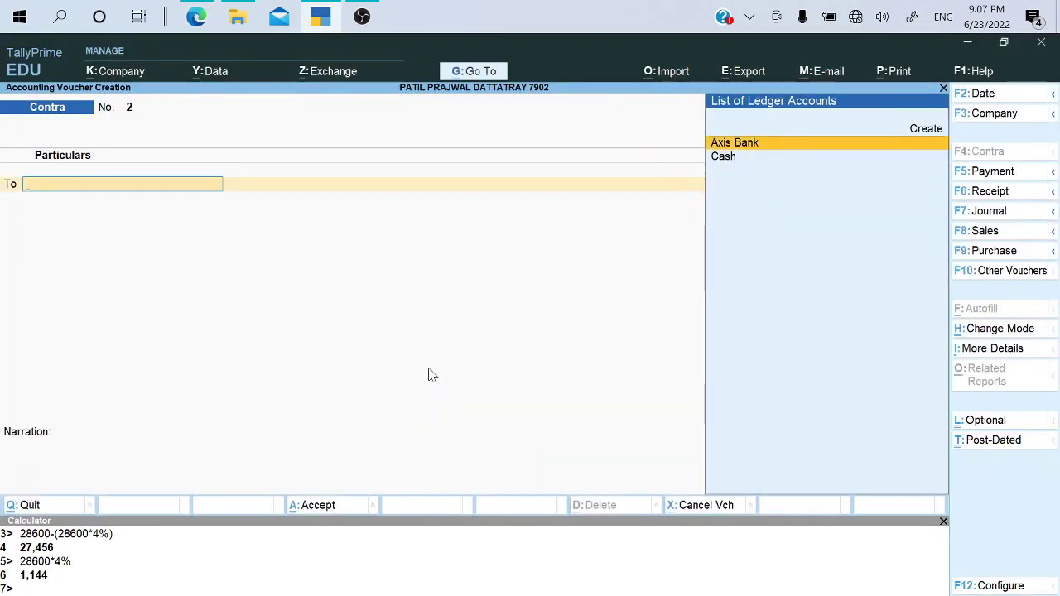
Switch the voucher to Receipt and credit SP College, checking the assignment PDF
left_click(991, 191)
key("Down")
key("Down")
key("Down")
key("Down")
key("Down")
key("Down")
key("Down")
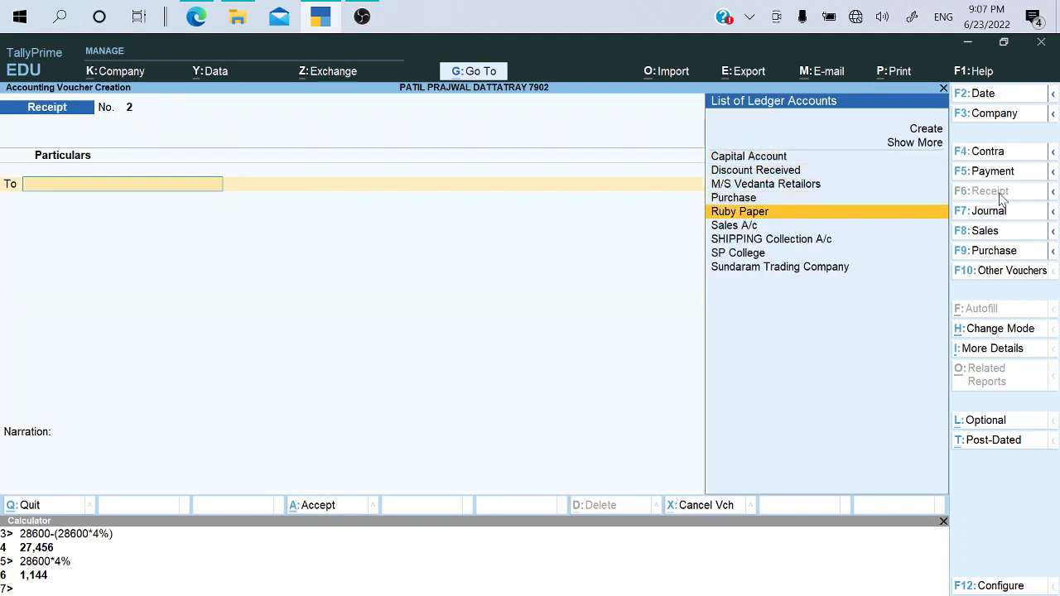
key("Return")
key("alt+Tab")
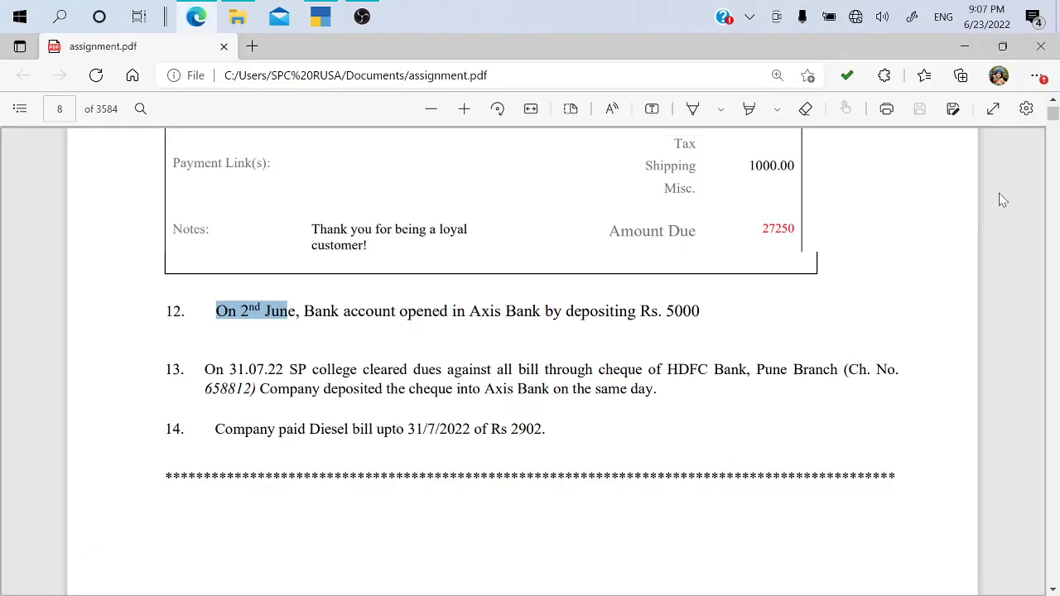
key("alt+Tab")
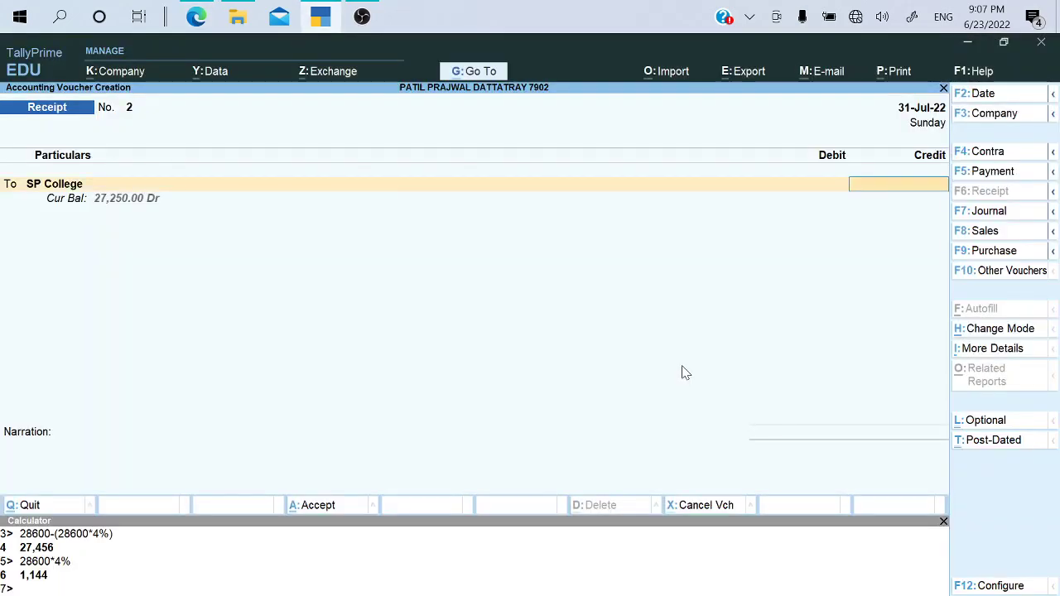
key("alt+Tab")
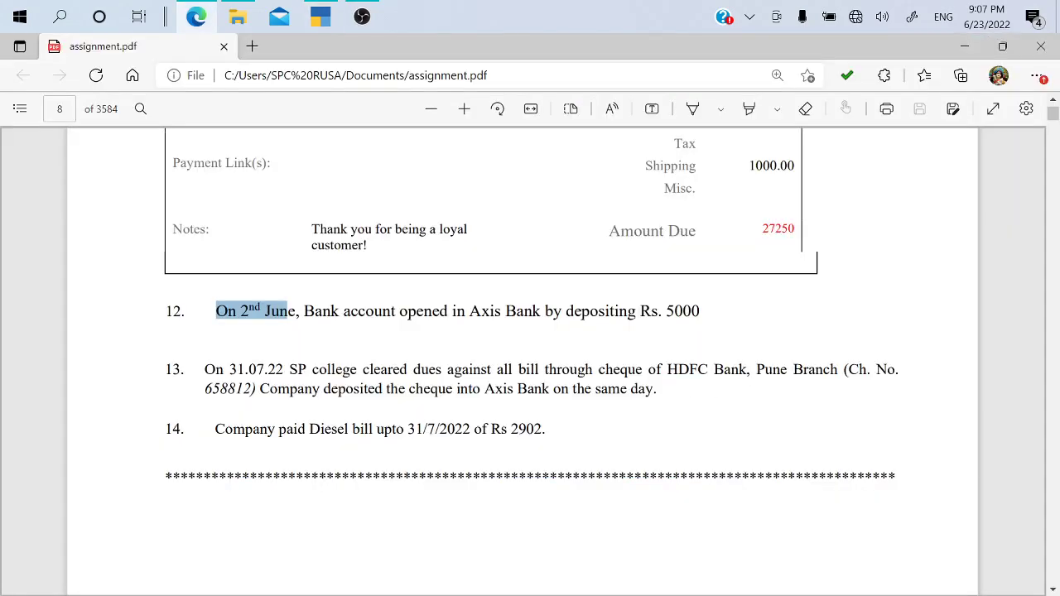
key("alt+Tab")
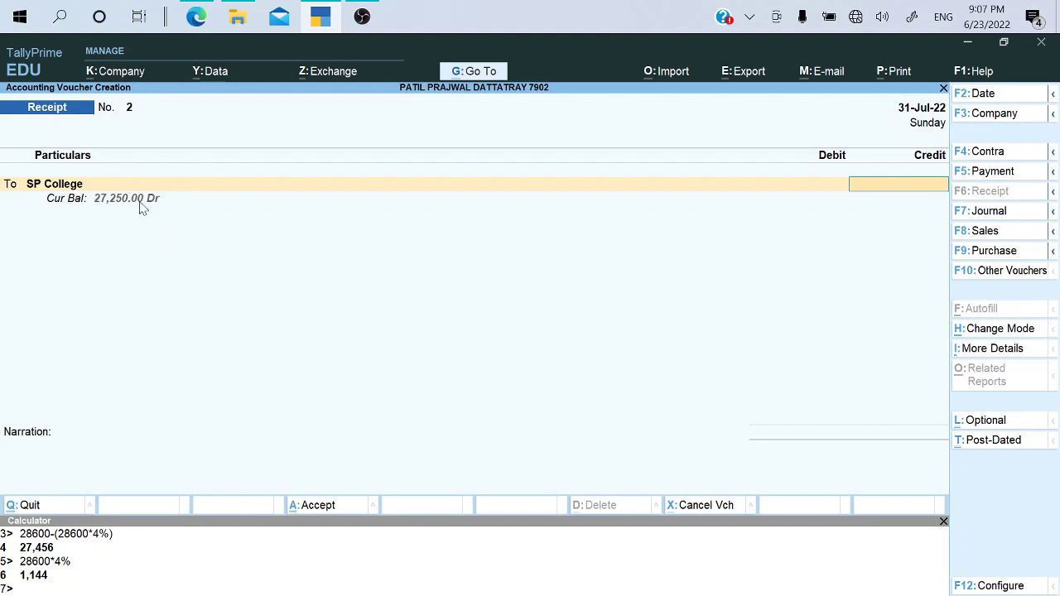
key("alt+Tab")
key("alt+Tab")
Credit 27,250.00 against pending bill 2 and move to the debit ledger line
type("27")
type("250")
key("Return")
key("Return")
key("Return")
key("Return")
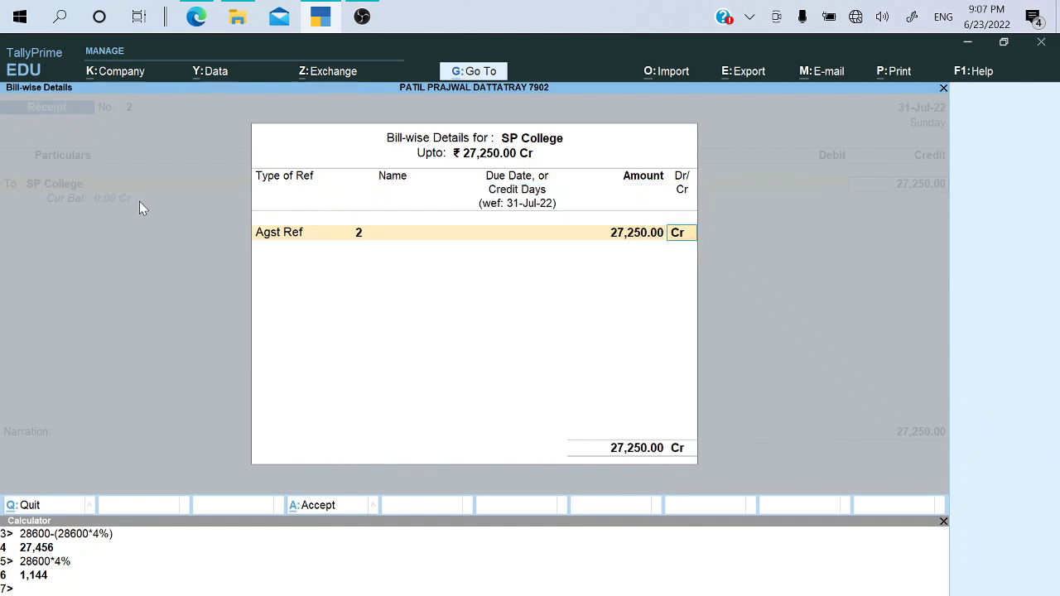
key("Return")
key("BackSpace")
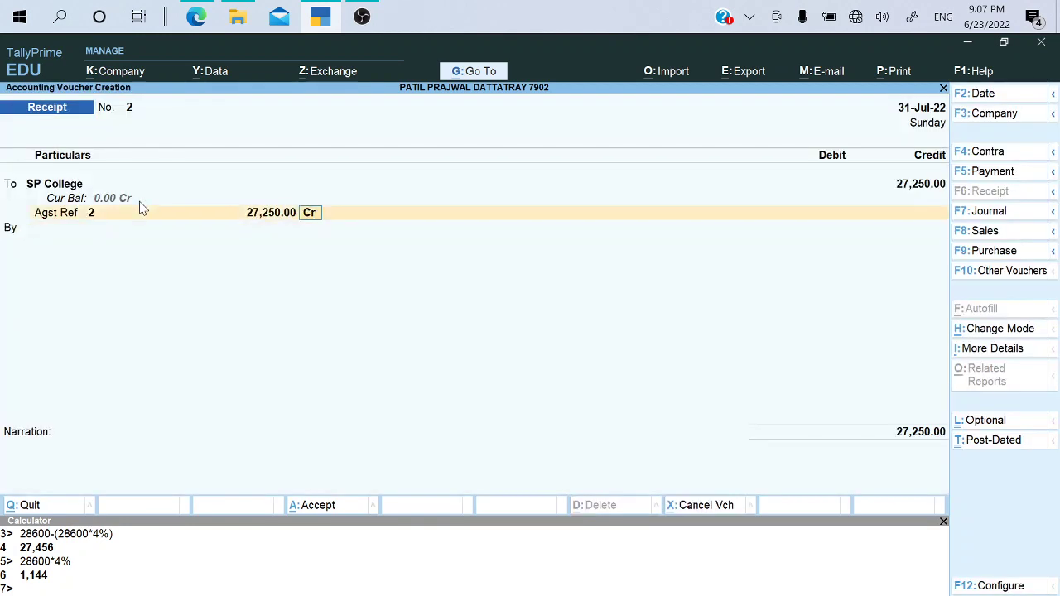
key("Return")
key("Return")
key("alt+Tab")
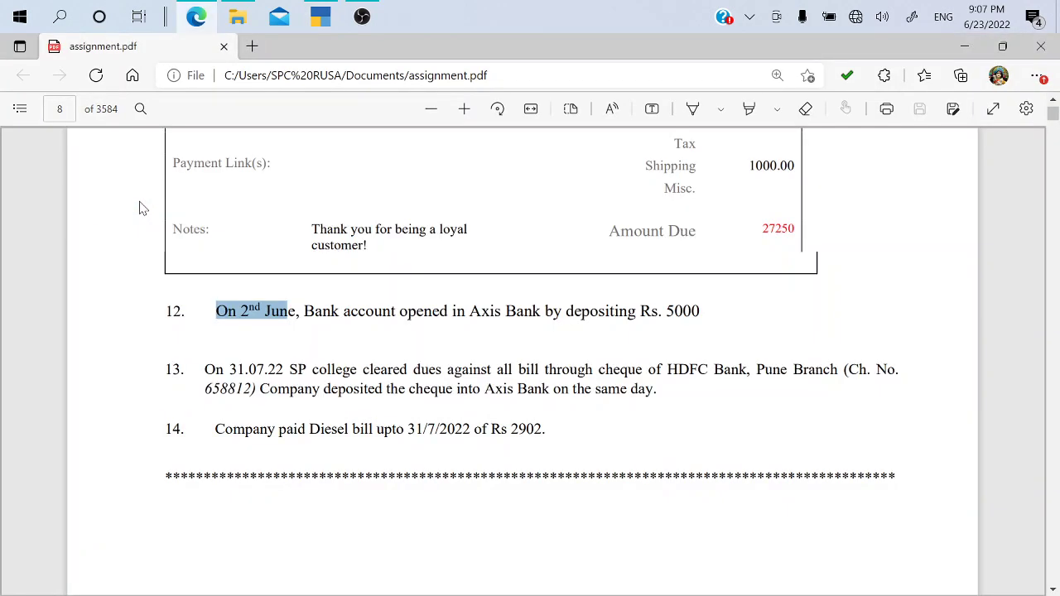
key("alt+Tab")
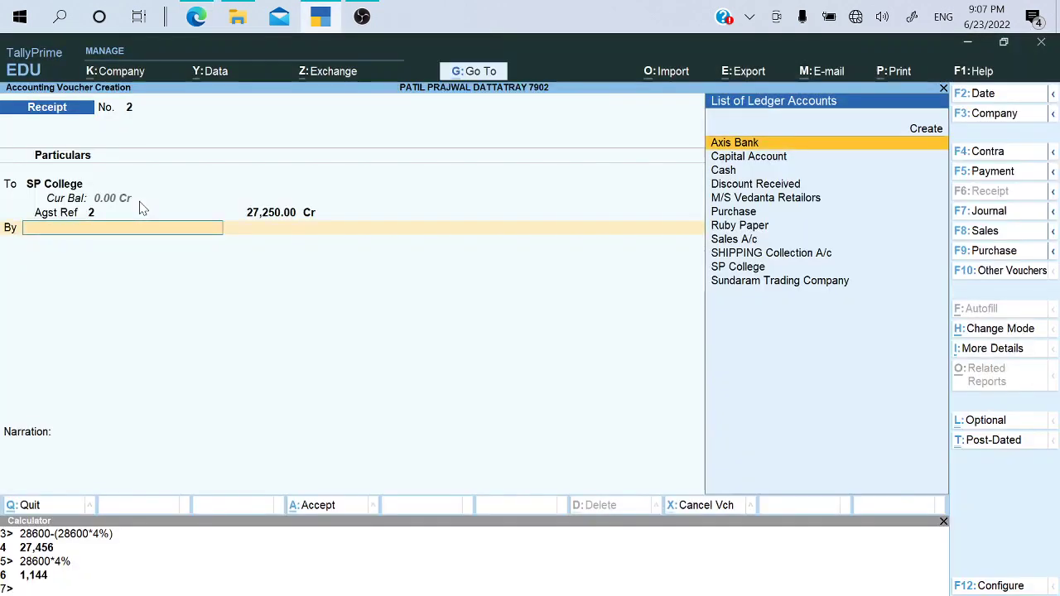
Debit Axis Bank by Cheque/DD with instrument number 658812 copied from the PDF
type("Ax")
key("Return")
key("Return")
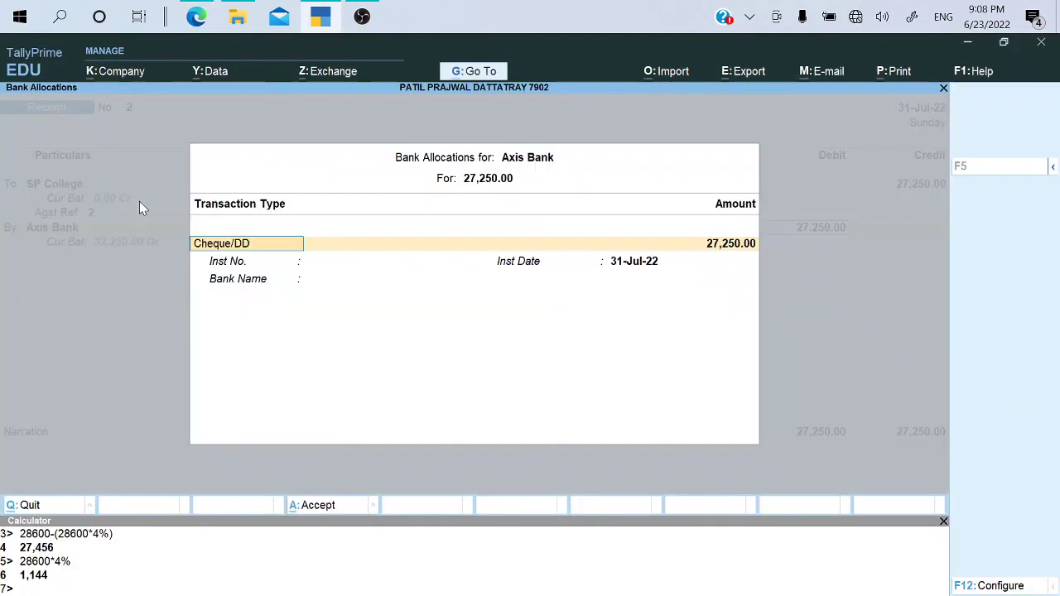
key("Return")
key("Return")
key("alt+Tab")
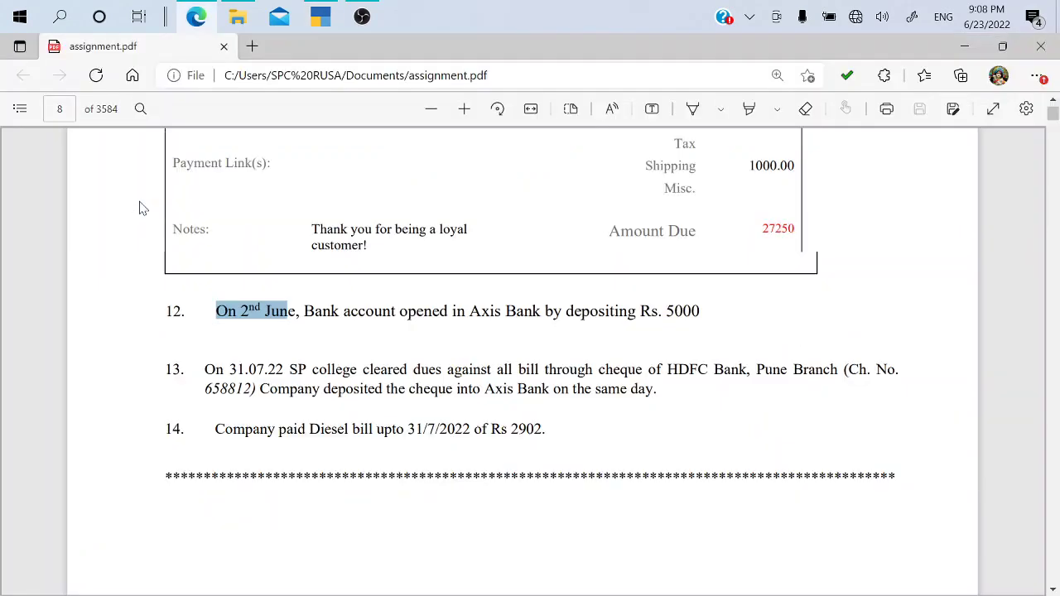
double_click(228, 388)
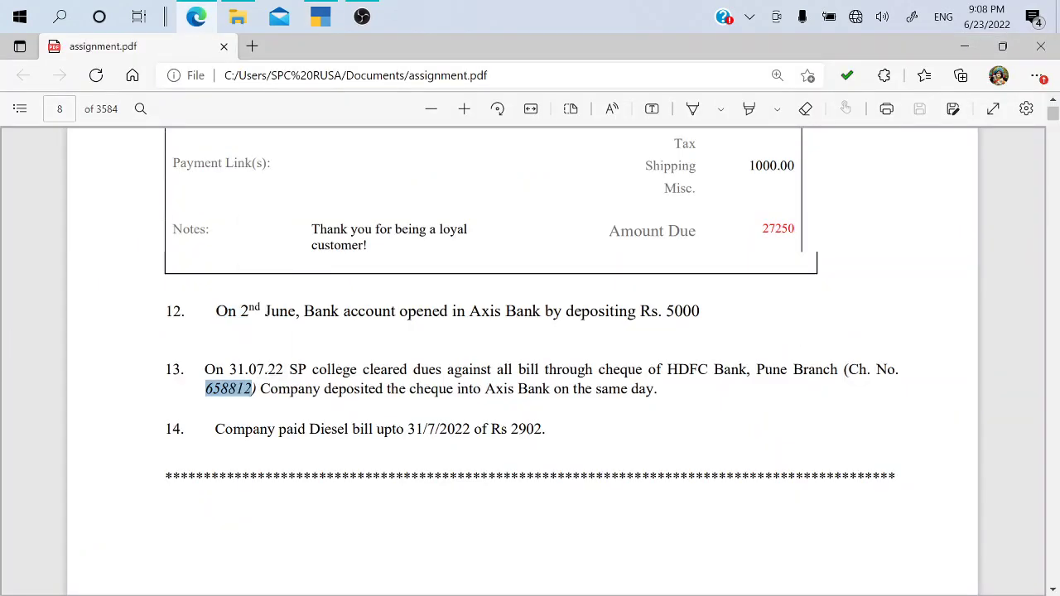
key("ctrl+c")
key("alt+Tab")
key("ctrl+alt+v")
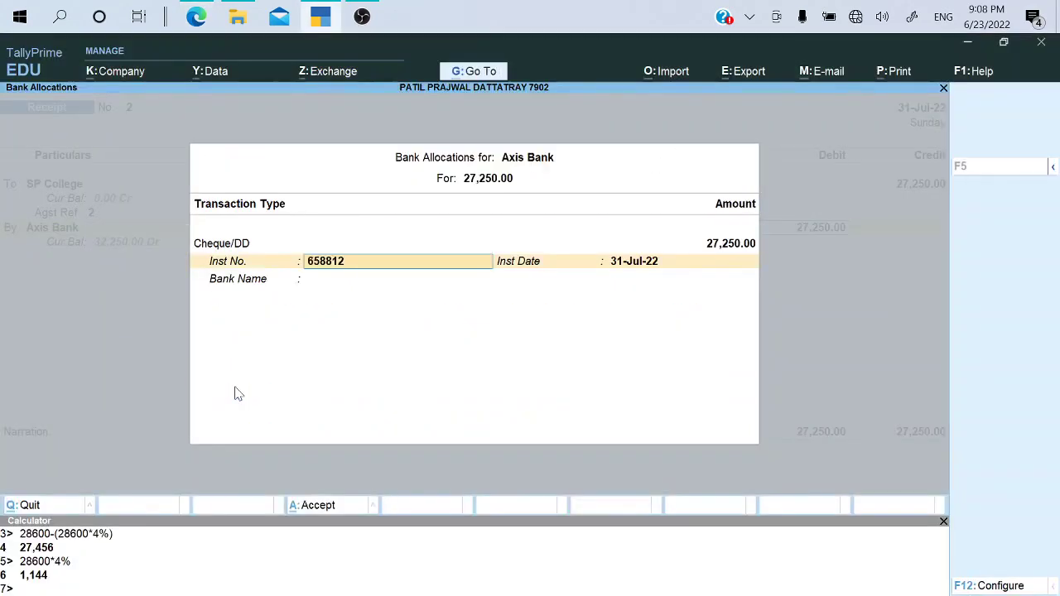
key("Return")
Enter HDFC as the bank name, save the receipt, and return to the PDF
key("alt+Tab")
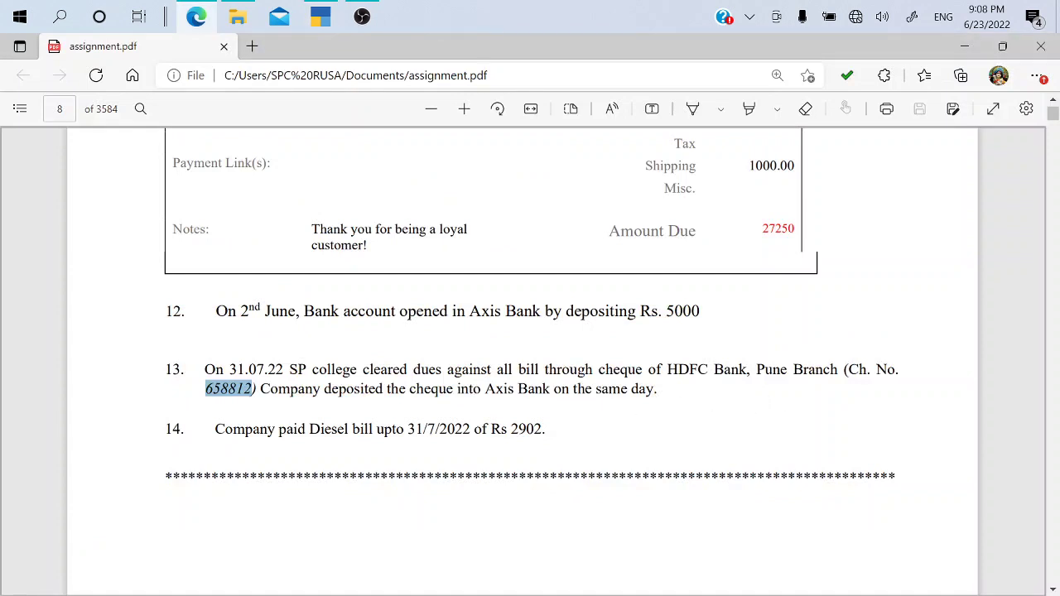
double_click(687, 370)
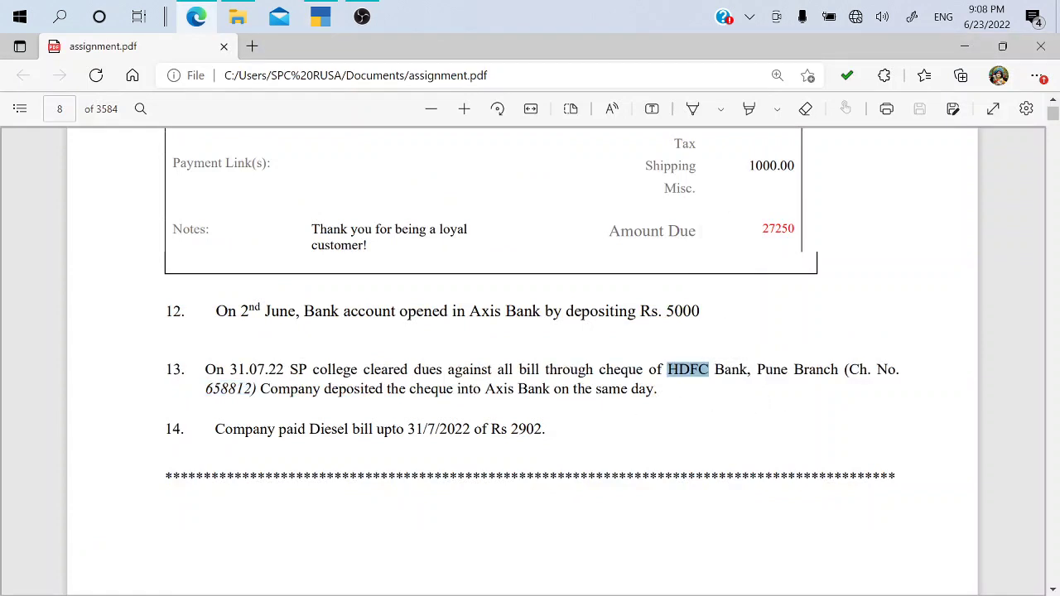
key("alt+Tab")
key("Return")
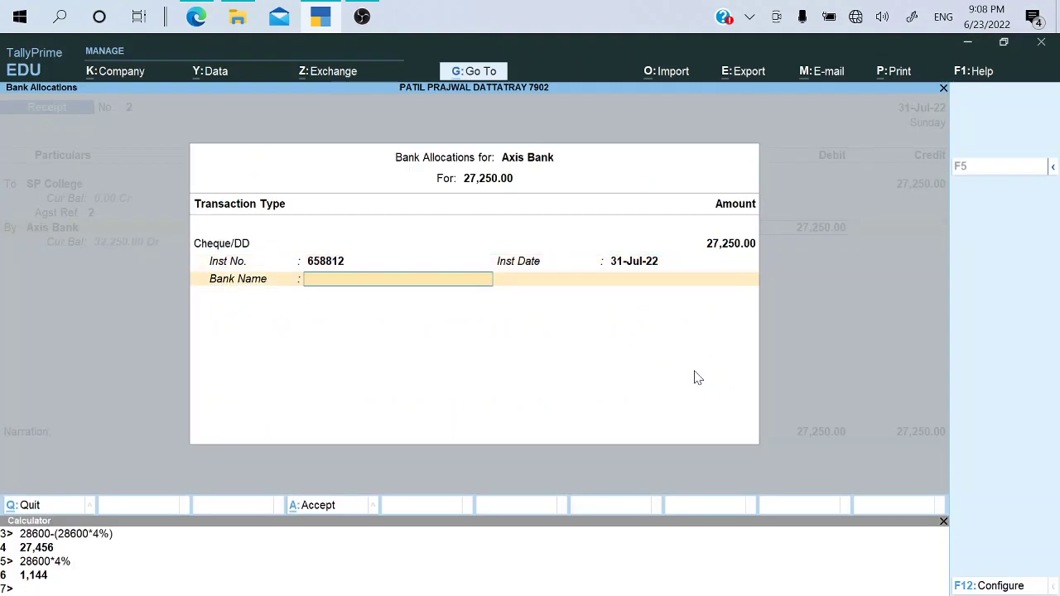
key("ctrl+v")
key("Return")
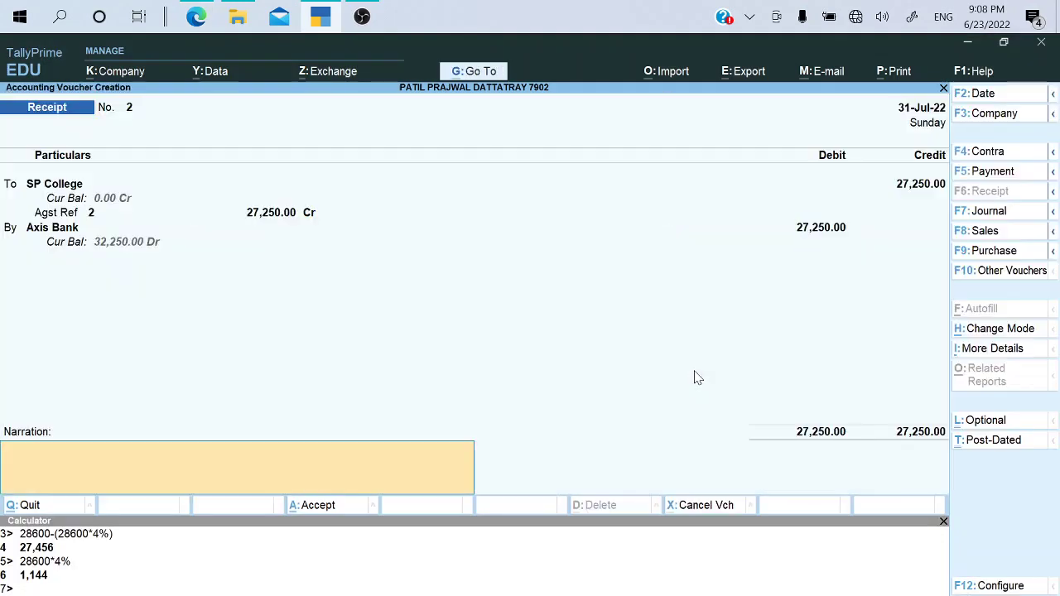
key("Return")
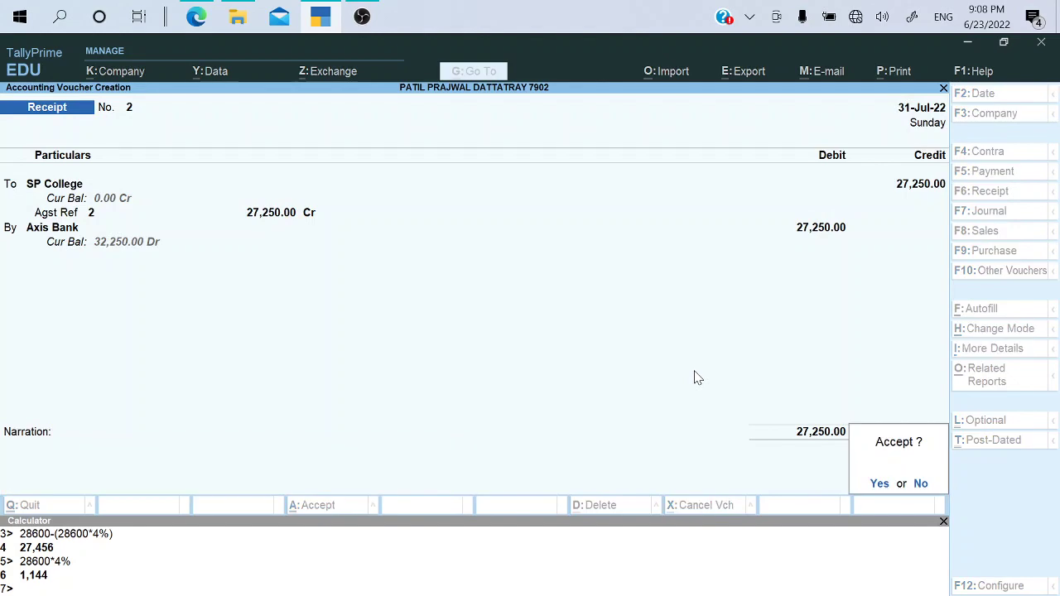
key("Return")
key("alt+Tab")
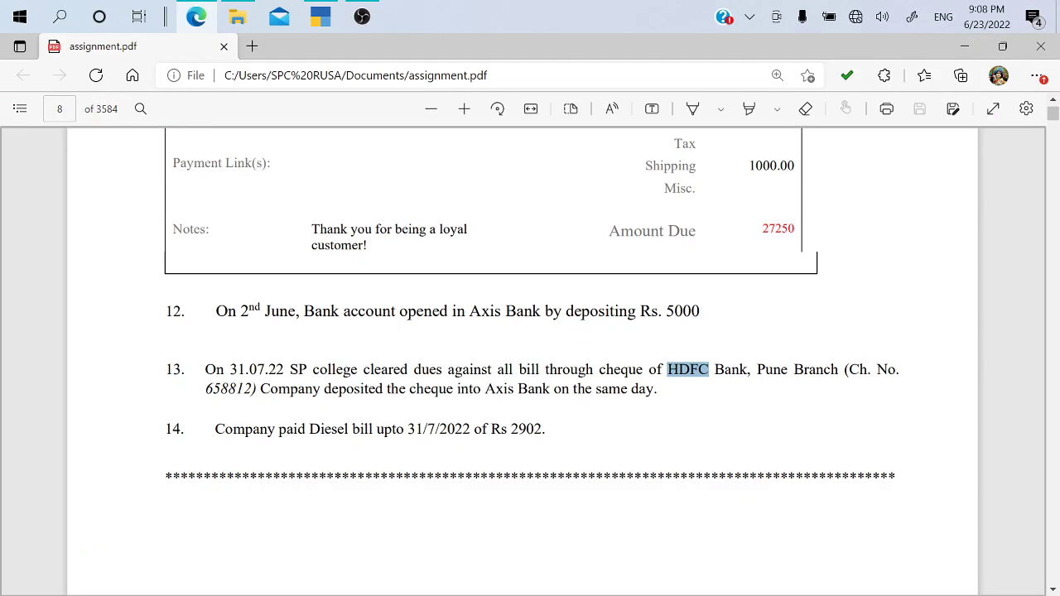
Copy 'Diesel bill' from item 14 and start a Payment voucher dated 31 July
left_click_drag(310, 429, 370, 439)
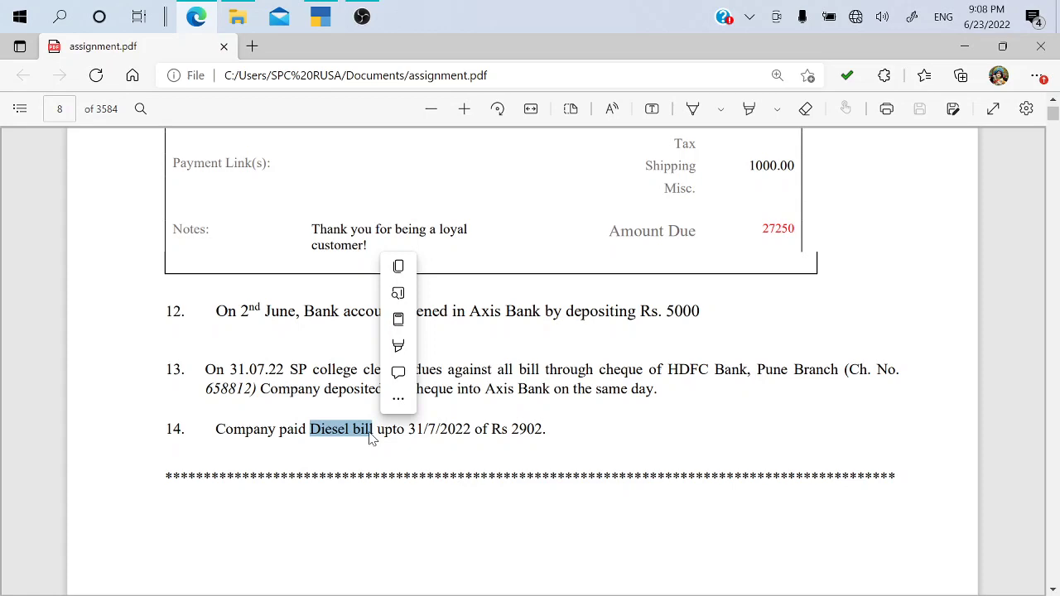
key("alt+Tab")
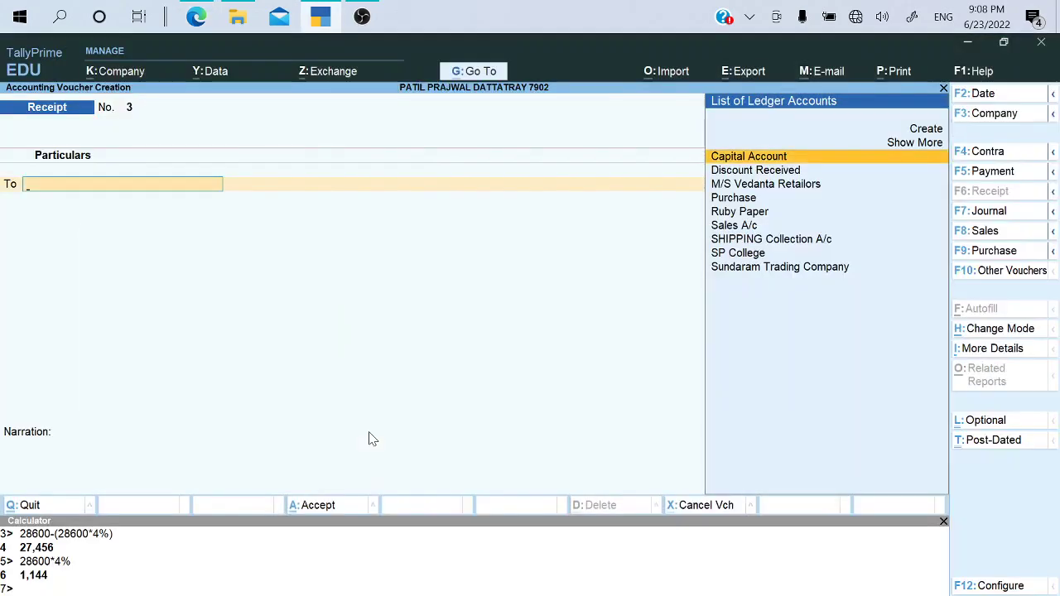
key("F2")
type("31.")
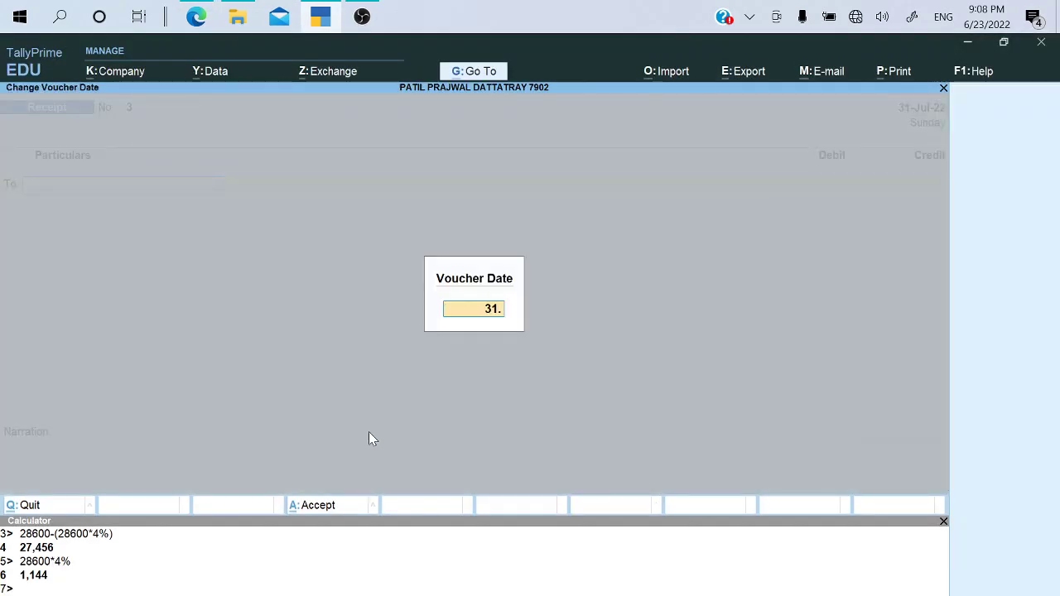
type("7")
key("Return")
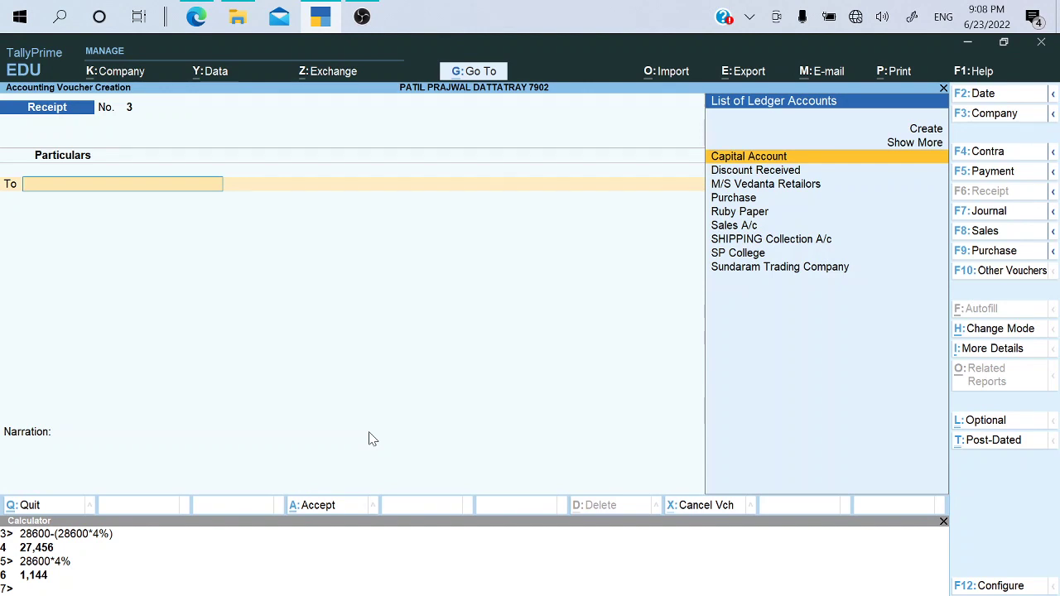
left_click(1012, 172)
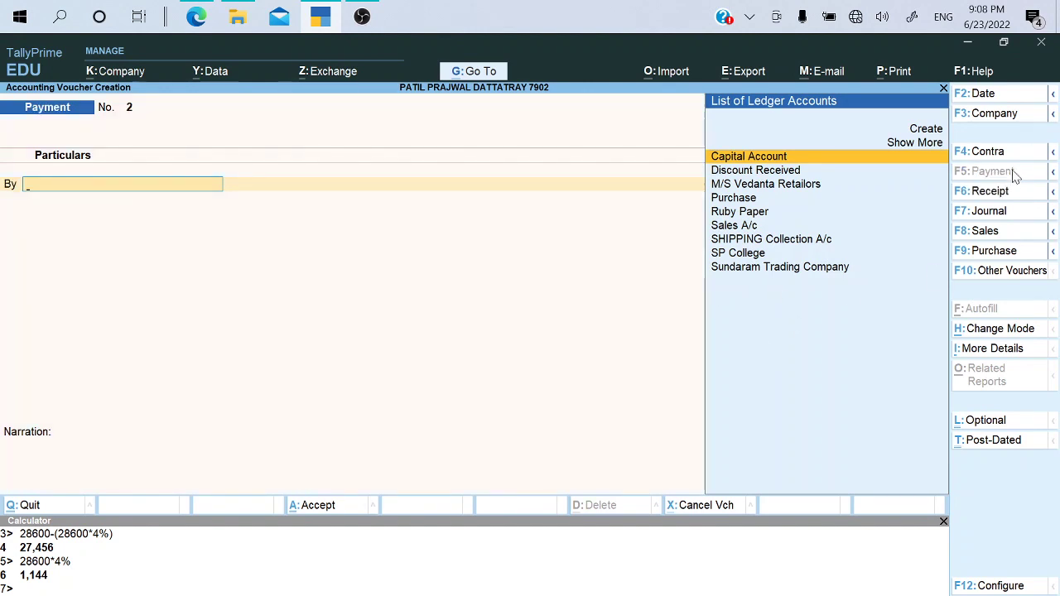
Create a new 'Diesel bill' ledger under Indirect Expenses from within the voucher
type("D")
key("BackSpace")
key("alt+c")
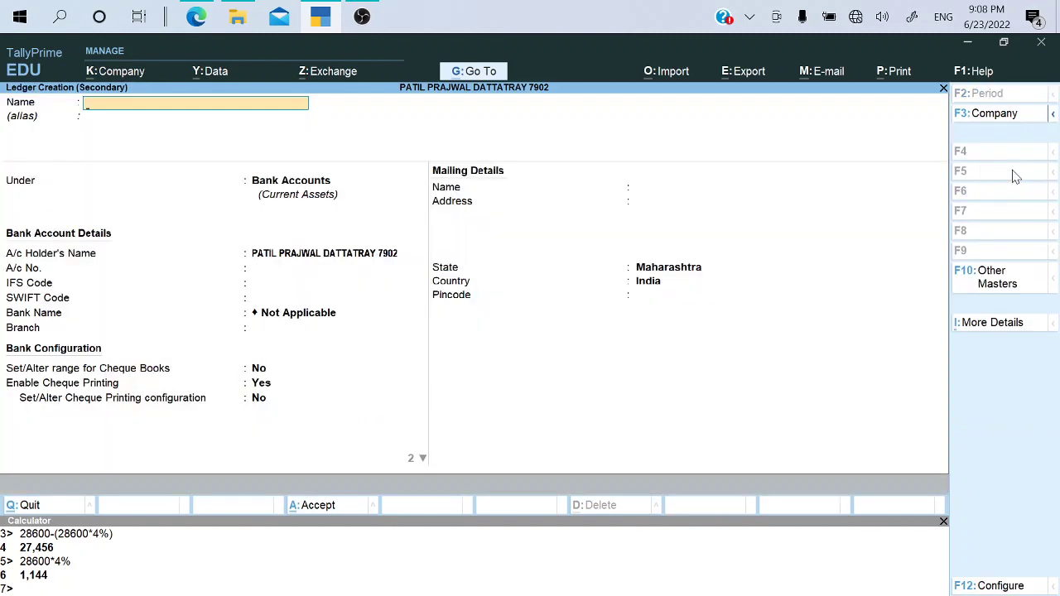
key("alt+Tab")
key("alt+Tab")
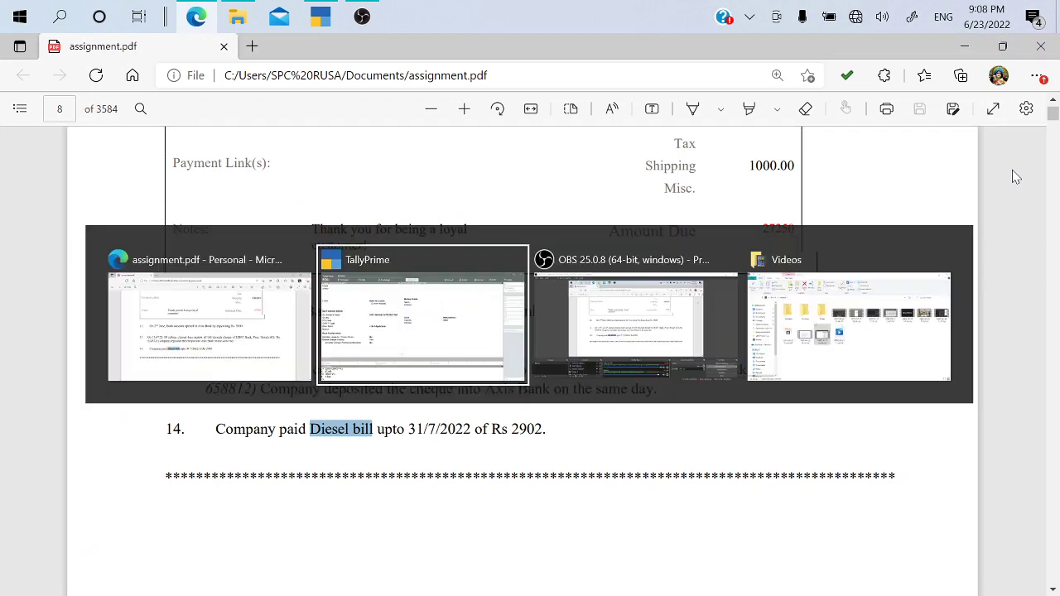
key("ctrl+alt+v")
key("Return")
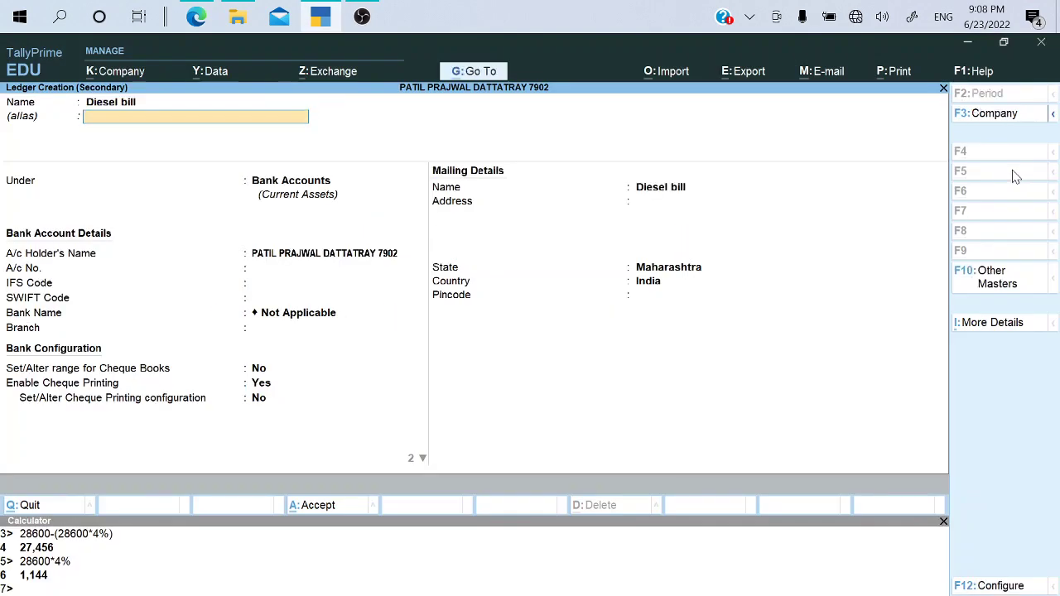
key("Return")
type("Ind")
key("Down")
key("Down")
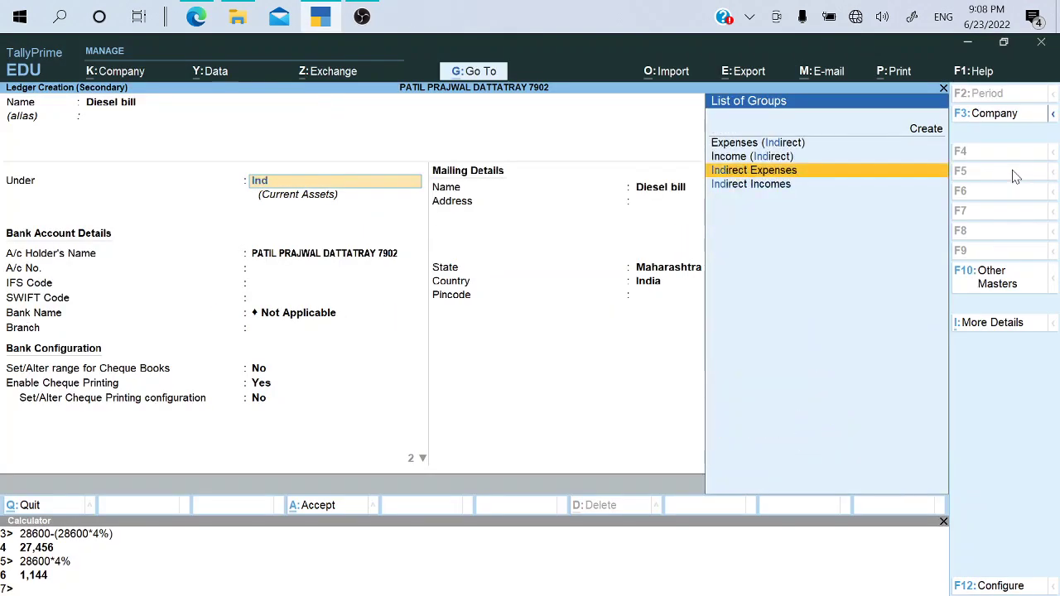
key("Return")
key("Return")
key("Return")
key("Return")
key("Return")
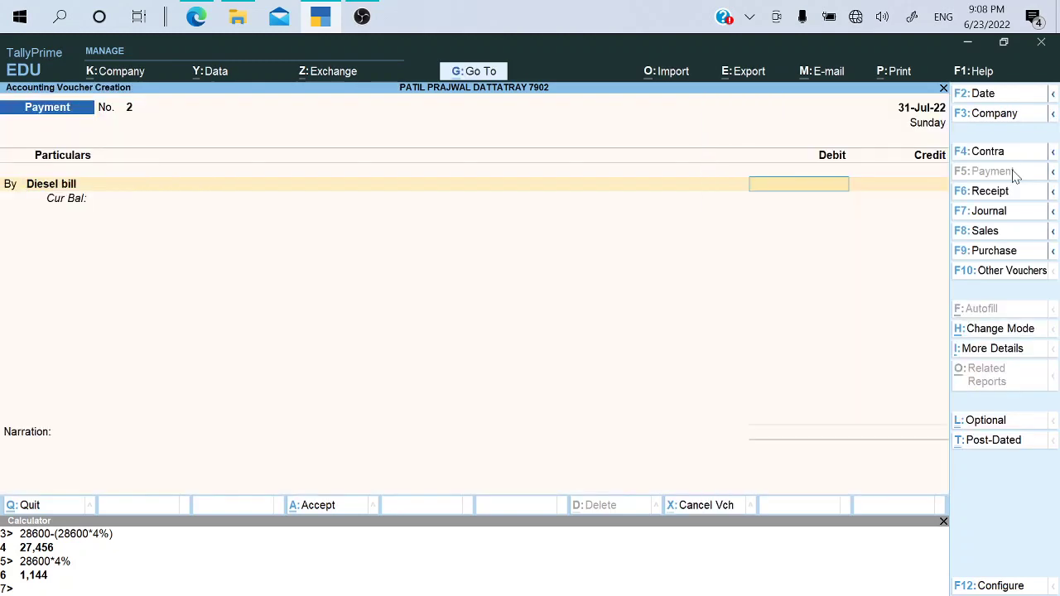
key("alt+Tab")
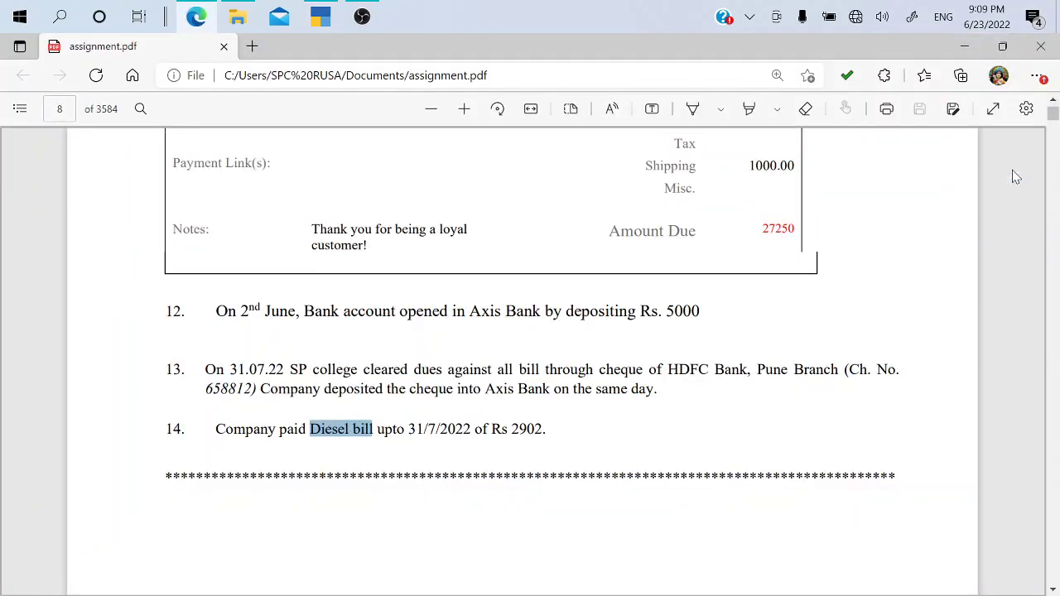
key("alt+Tab")
Debit Diesel bill 2,902.00 paid from Cash, save the payment, and return to the PDF
type("2902")
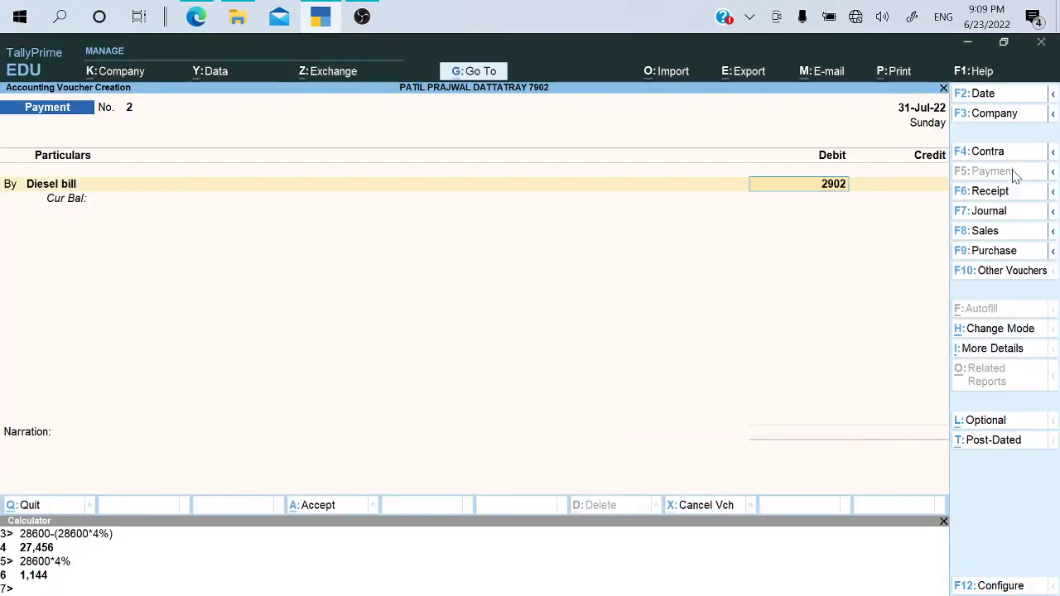
key("Return")
type("Cas")
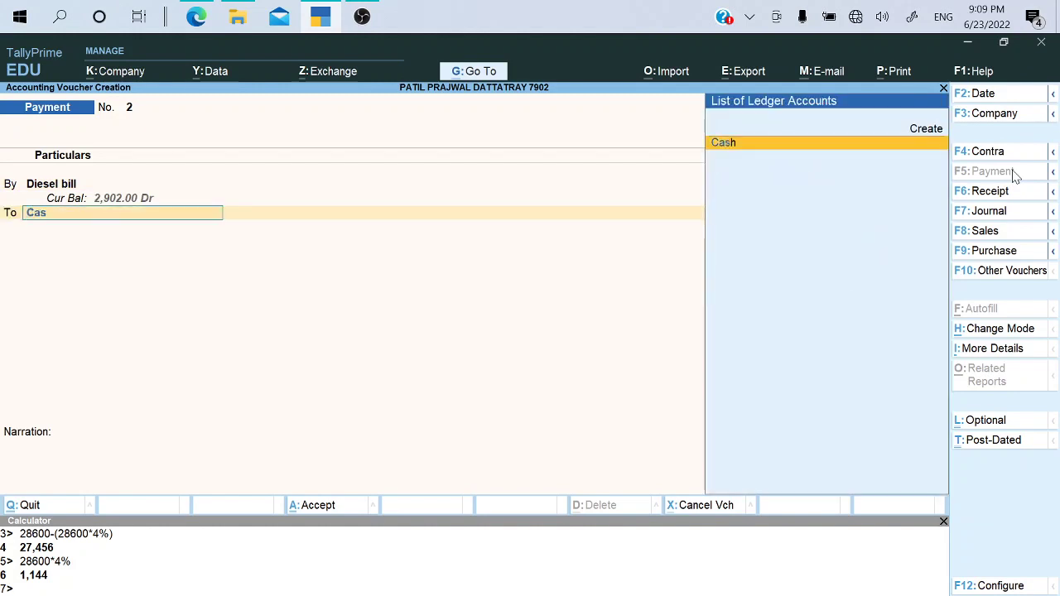
key("Return")
key("Return")
key("Return")
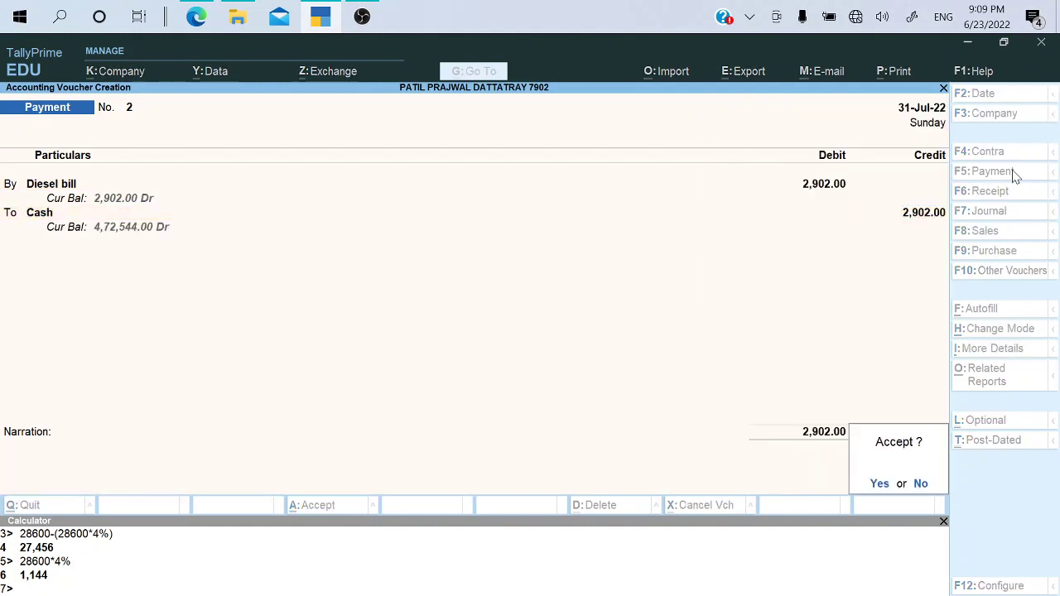
key("Return")
key("Escape")
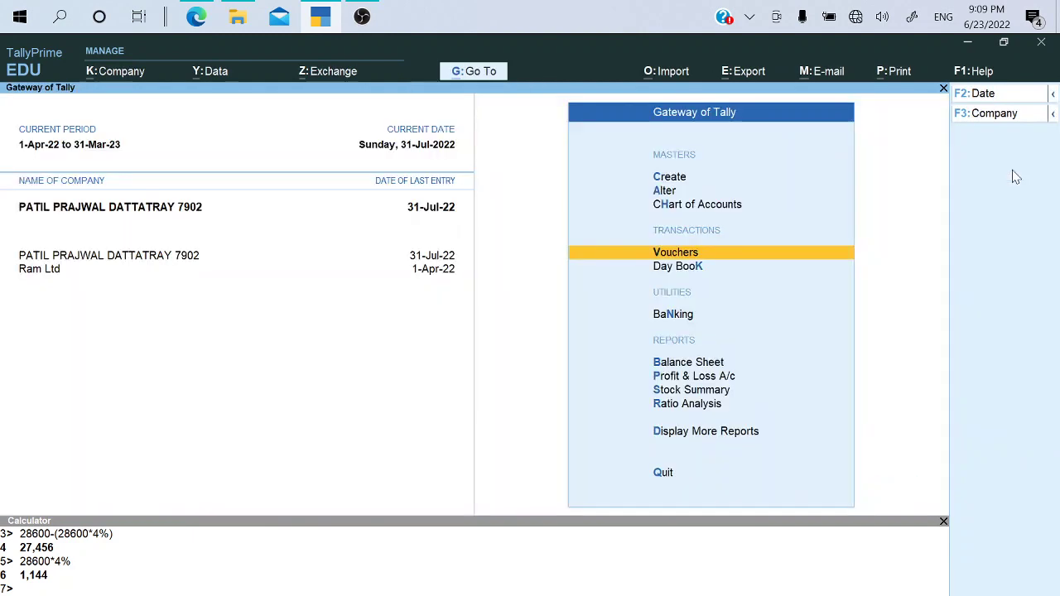
key("Down")
key("Down")
key("Down")
key("alt+Tab")
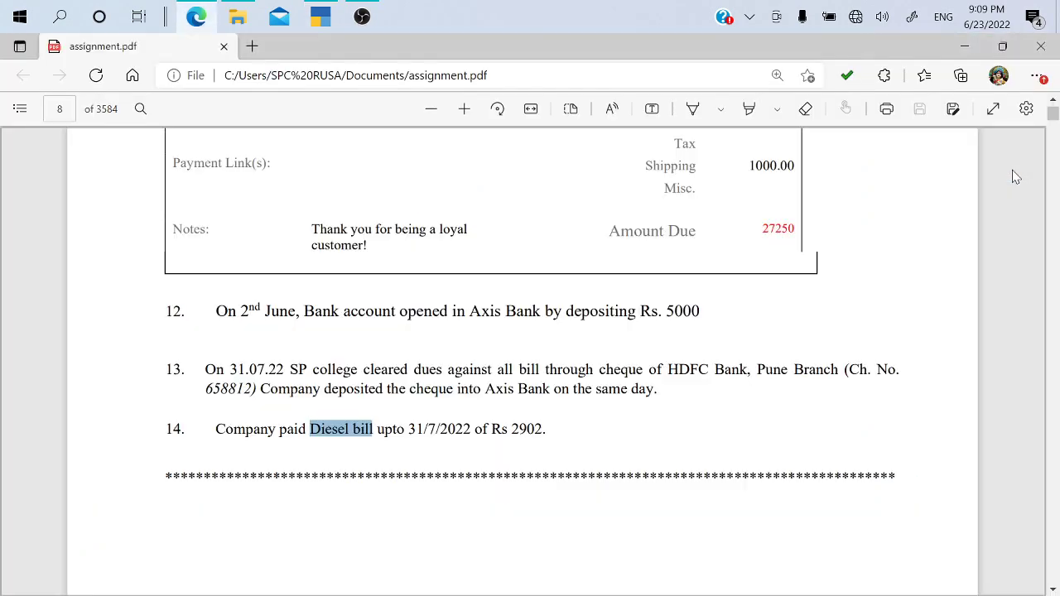